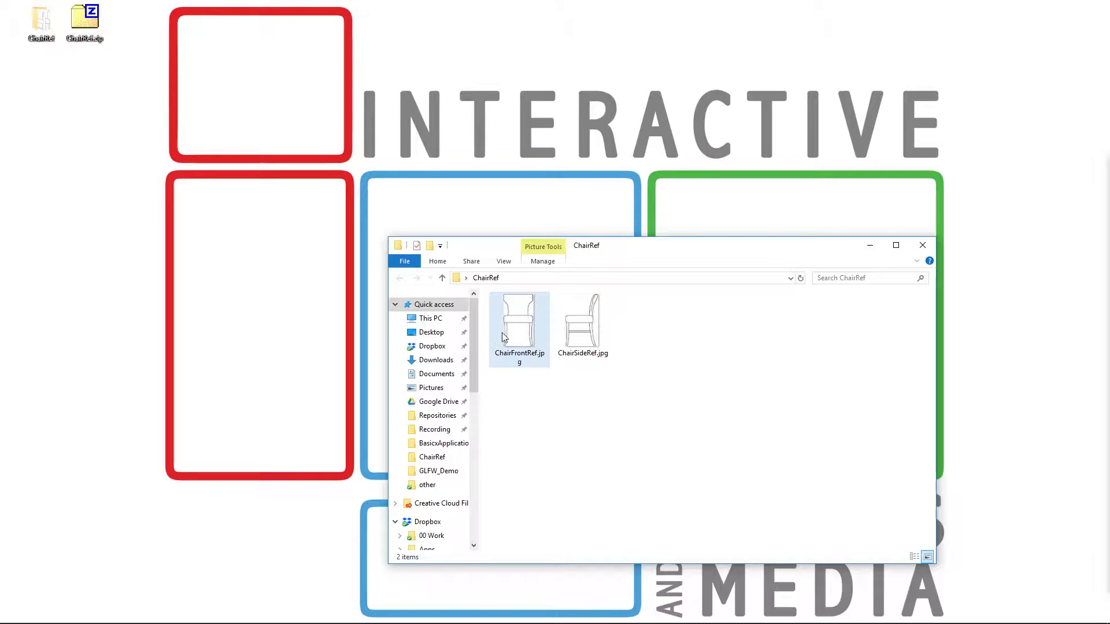
Switch to Maya and start a new project, naming it P01a, the surname with first initial, and Chair, joined by underscores.
mouse_move(260, 623)
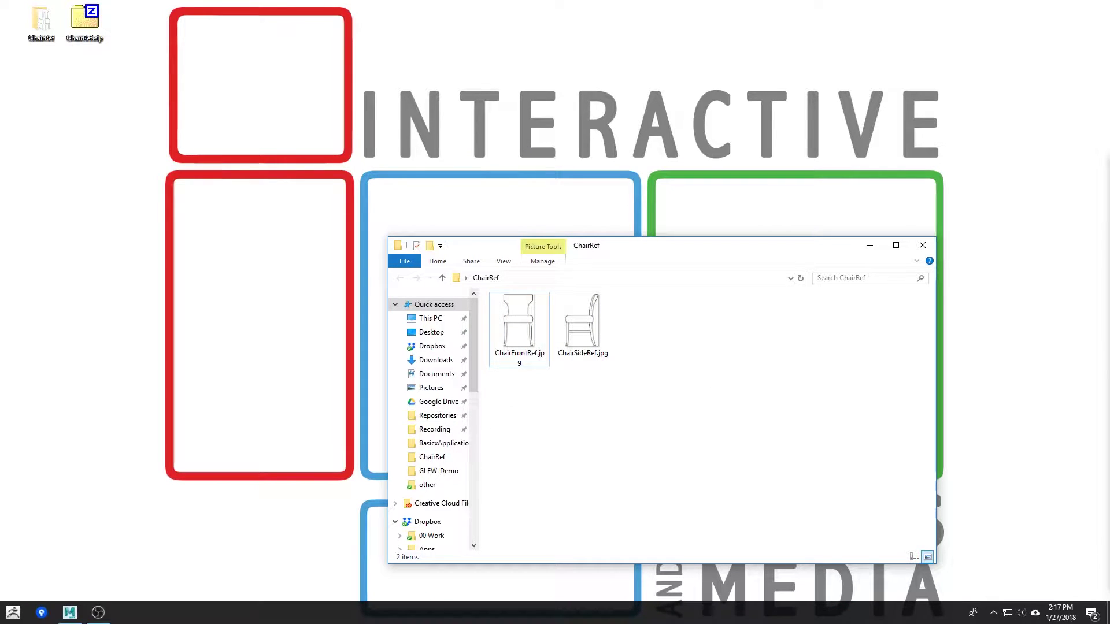
left_click(70, 613)
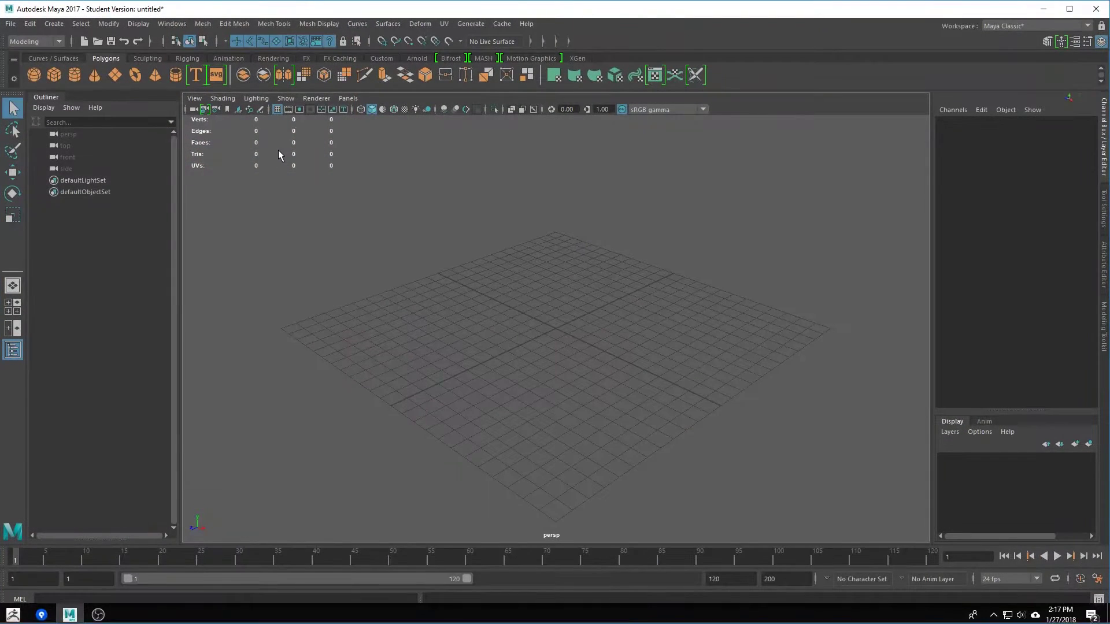
left_click(11, 26)
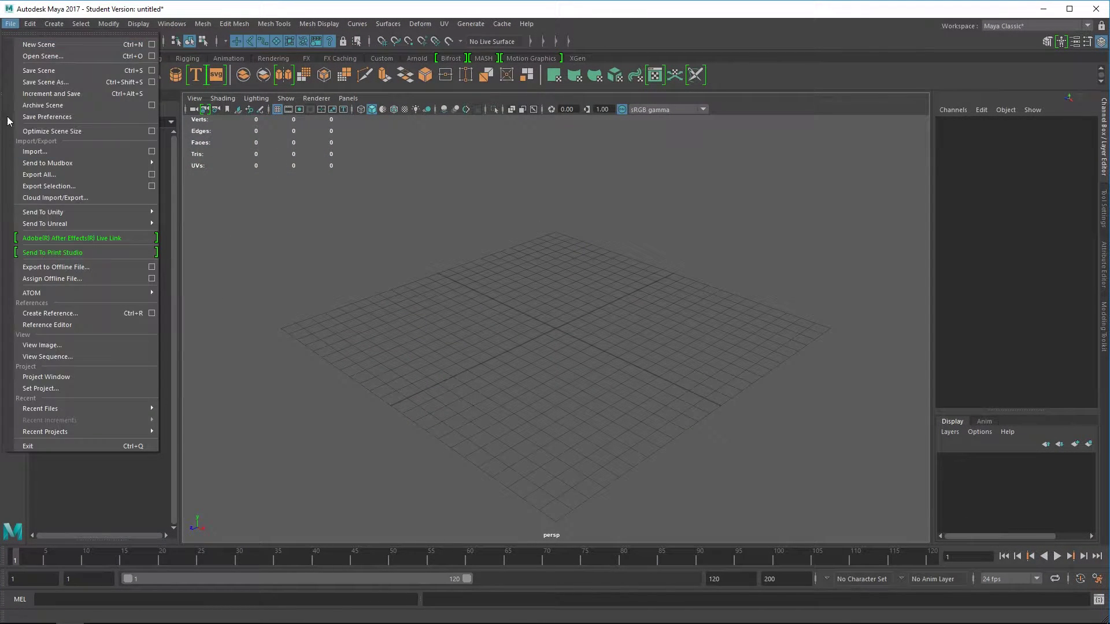
left_click(76, 377)
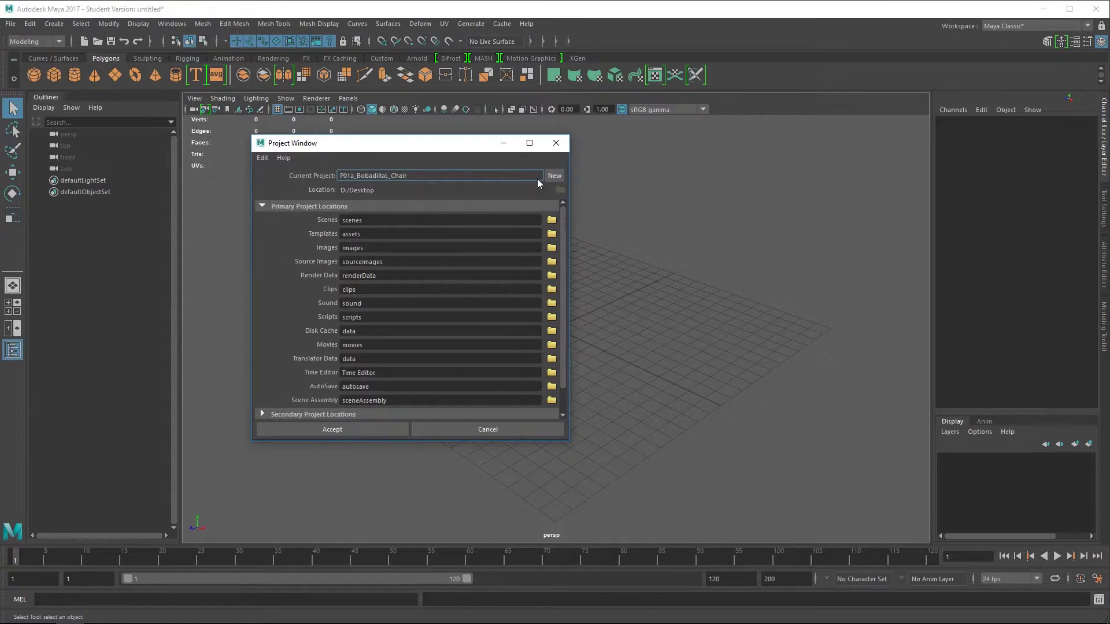
left_click(555, 176)
double_click(410, 177)
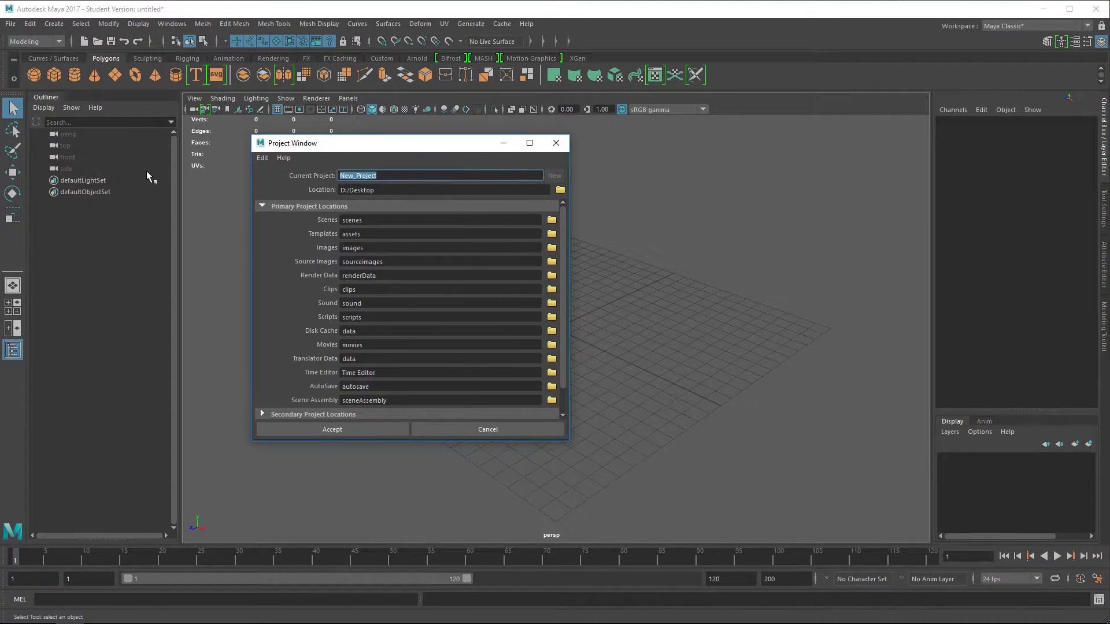
type("P01a_Bobadilla")
type("hair")
Check the parts of the project name and create the project in D:/Desktop with the default folder locations.
left_click_drag(390, 177, 417, 174)
key("Left")
key("shift+Home")
key("Left")
key("shift+End")
key("Right")
left_click(395, 191)
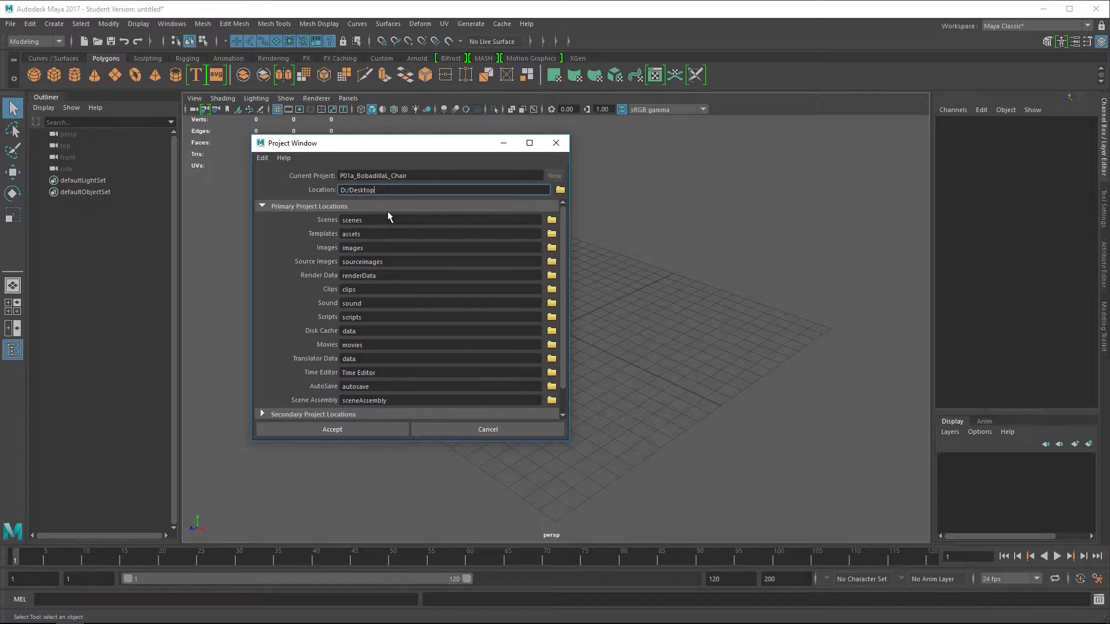
left_click(350, 431)
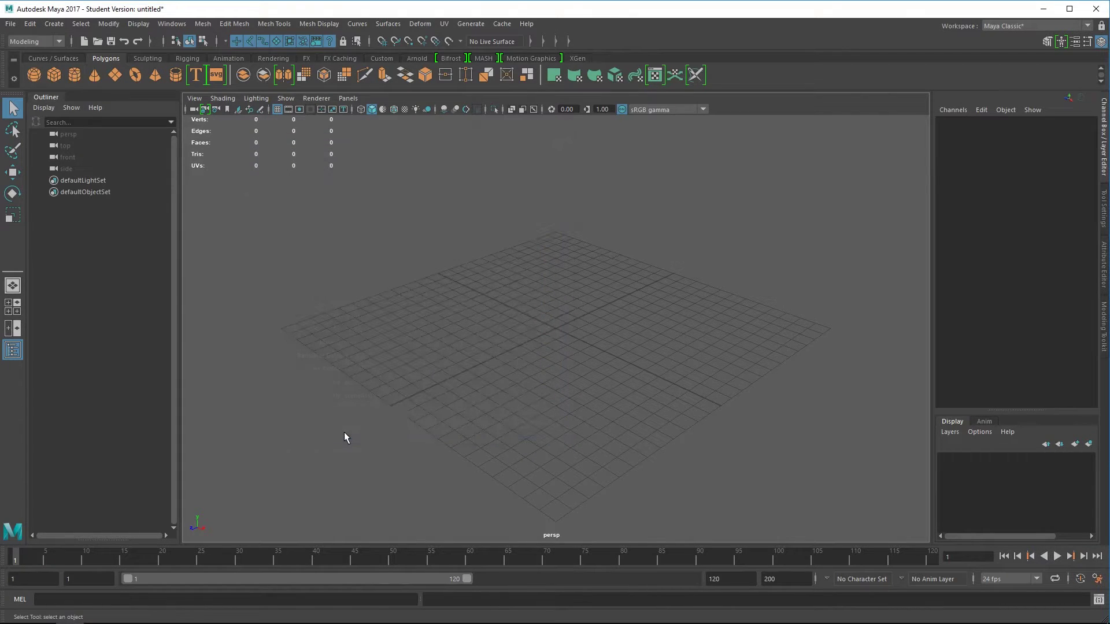
Minimize Maya, open the new project folder from the desktop and arrange its window beside the ChairRef window.
left_click(1045, 13)
left_click_drag(0, 145, 50, 74)
double_click(46, 81)
left_click_drag(648, 269, 353, 271)
left_click_drag(717, 253, 863, 35)
left_click_drag(434, 274, 412, 269)
Delete everything in the project folder except images, scenes, sourceimages and workspace.mel.
left_click_drag(292, 554, 227, 289)
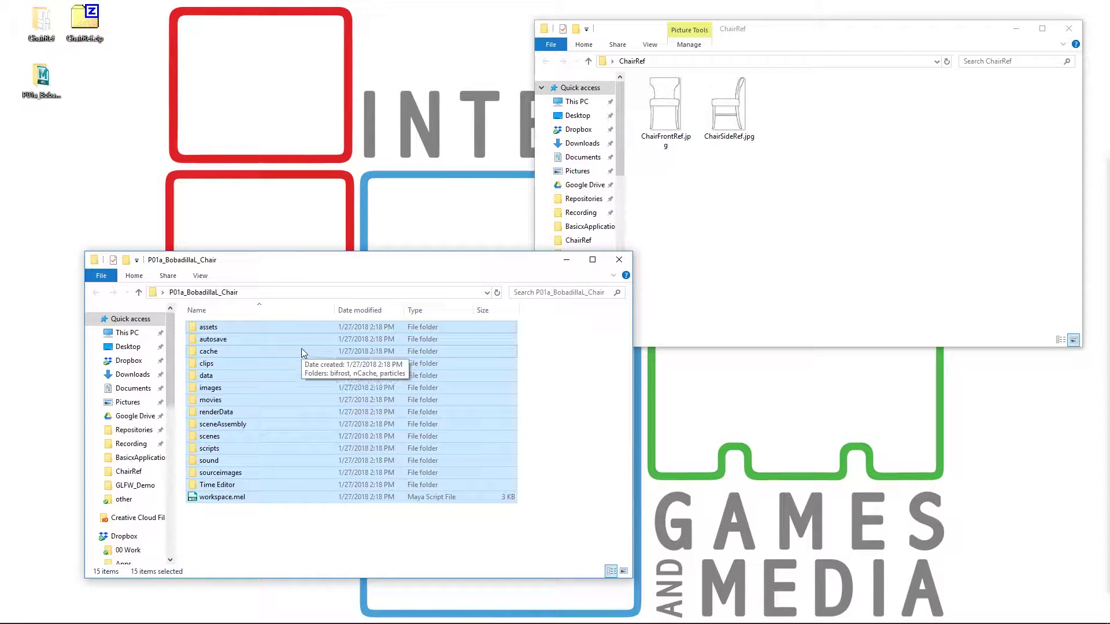
left_click(243, 501, "ctrl")
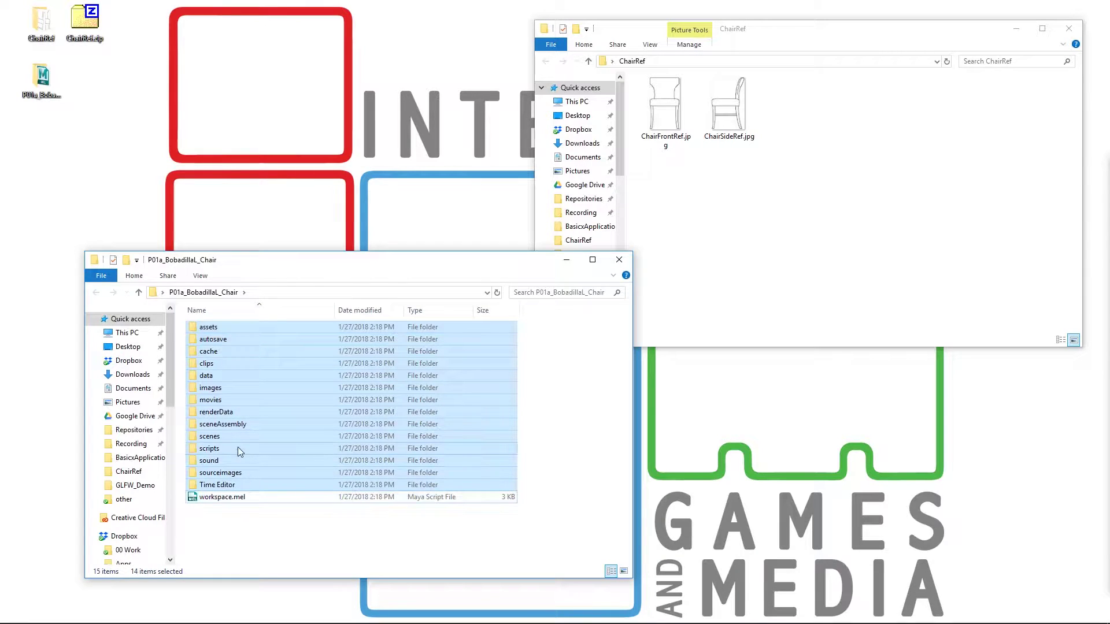
left_click(263, 473, "ctrl")
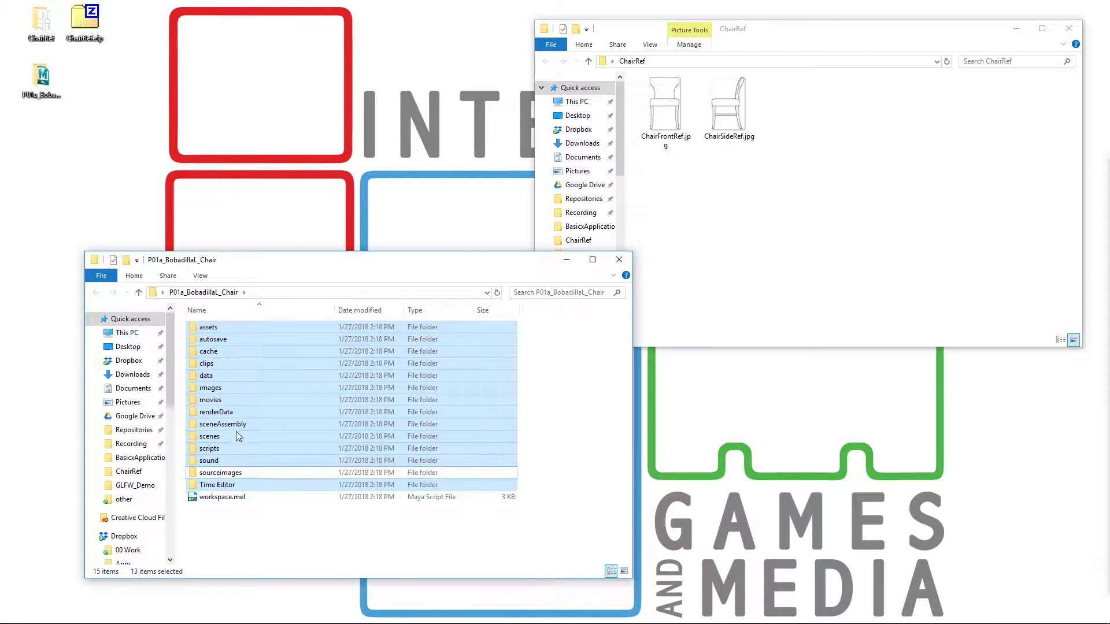
left_click(234, 386, "ctrl")
left_click(289, 436, "ctrl")
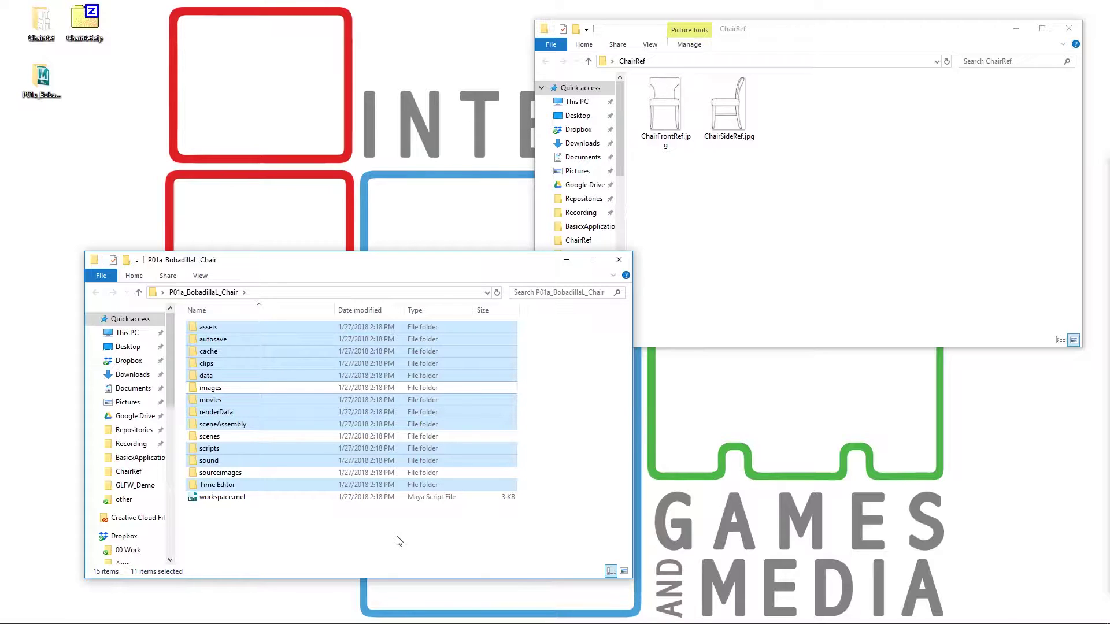
key("Delete")
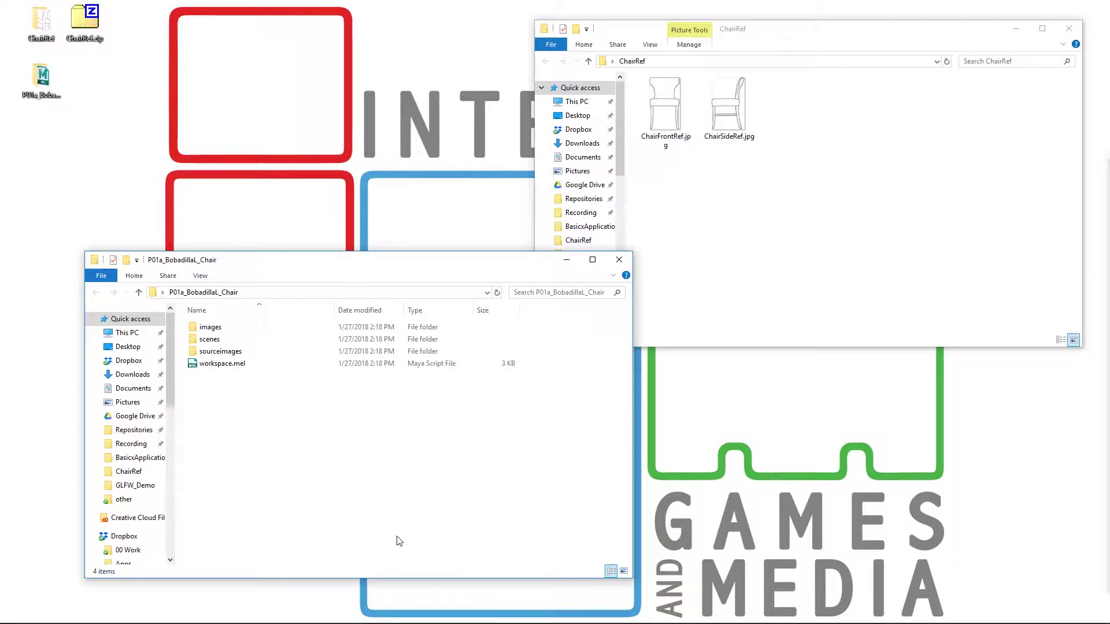
Delete the edits subfolder from scenes and the 3dPaintTextures subfolder from sourceimages.
double_click(211, 339)
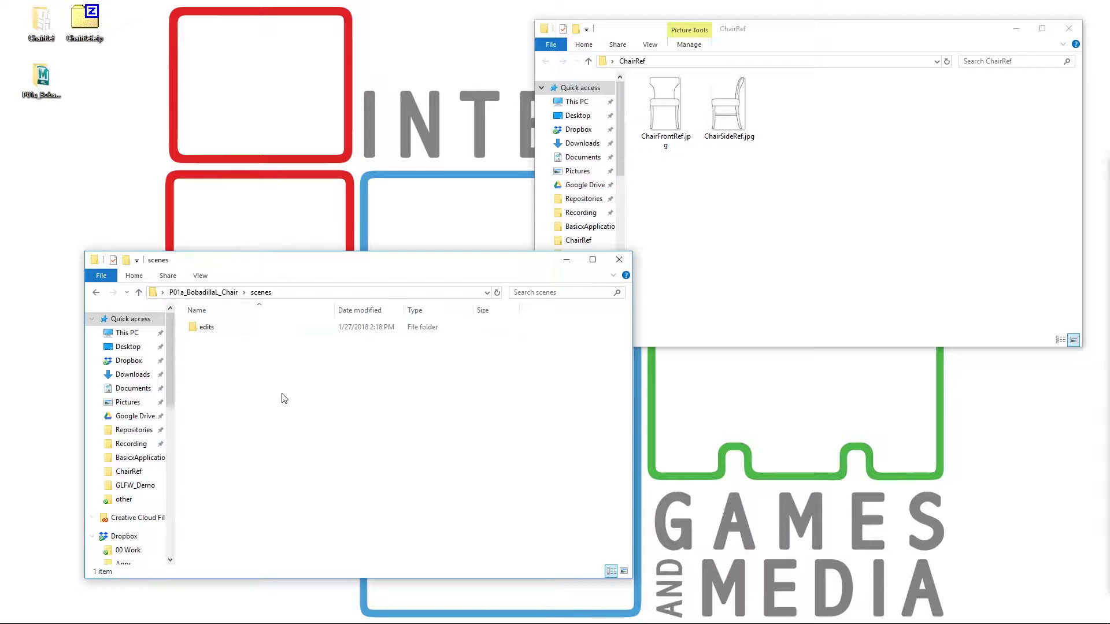
left_click(203, 329)
key("BackSpace")
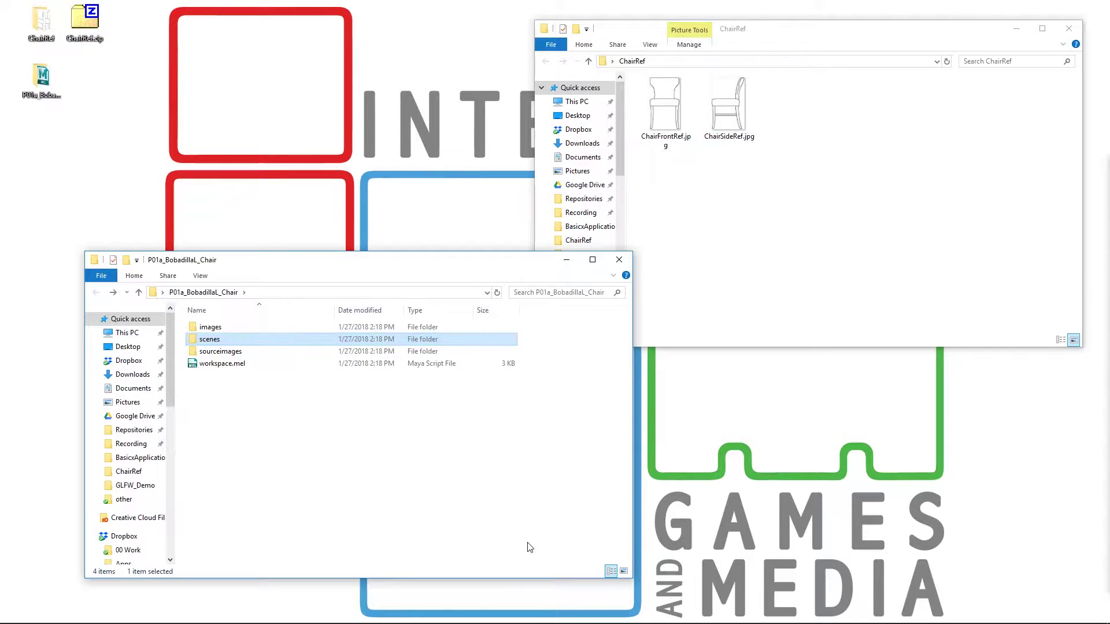
double_click(248, 354)
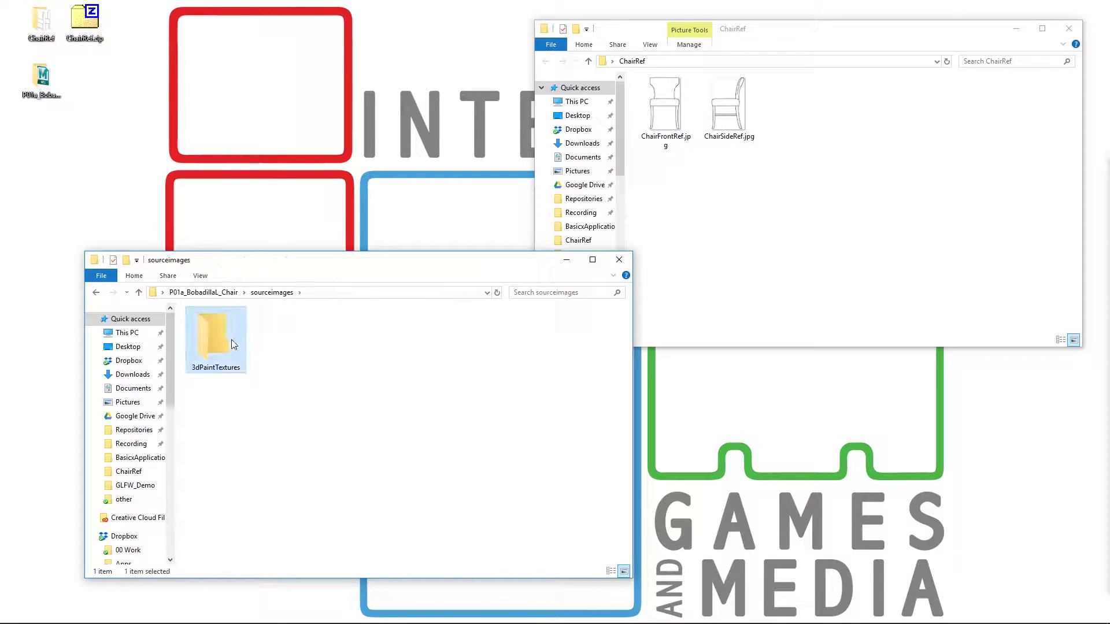
key("BackSpace")
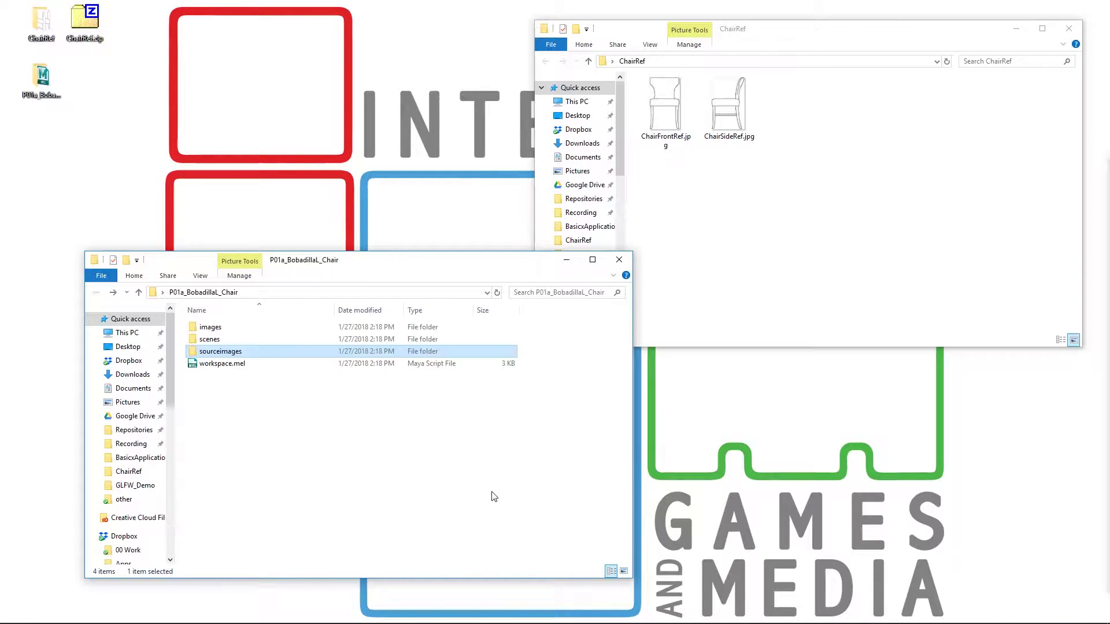
Recheck the scenes and sourceimages folders and delete the images folder from the project.
double_click(242, 339)
key("BackSpace")
double_click(249, 352)
key("BackSpace")
left_click(232, 329)
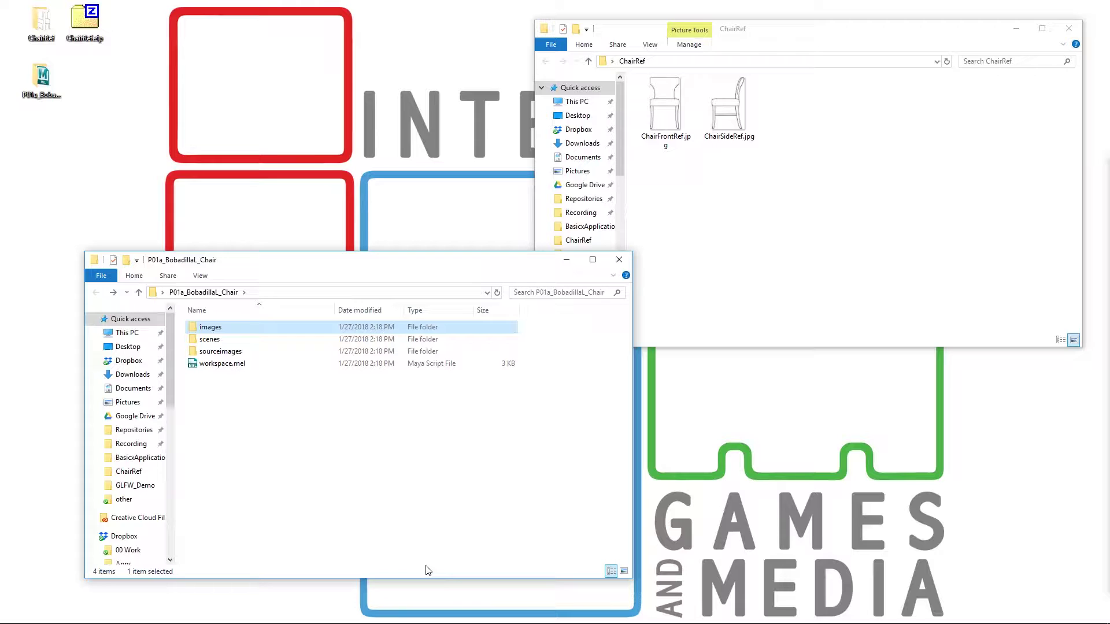
key("Delete")
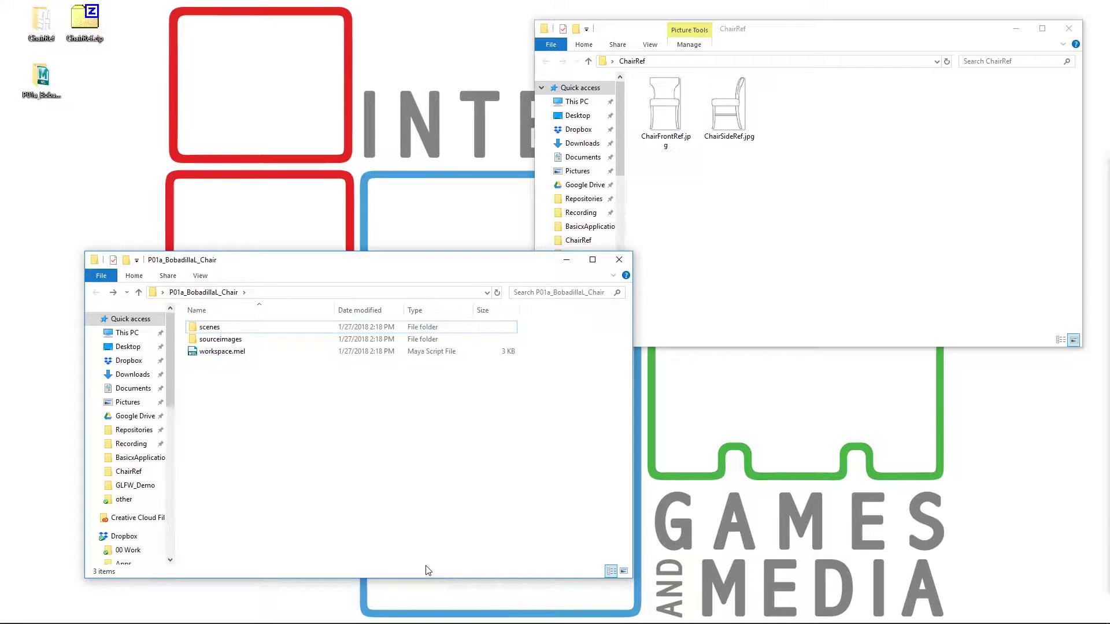
Review the contents of the scenes and sourceimages folders and locate the workspace.mel file.
left_click(235, 329)
double_click(233, 329)
key("alt+Left")
double_click(256, 340)
key("alt+Left")
left_click(243, 352)
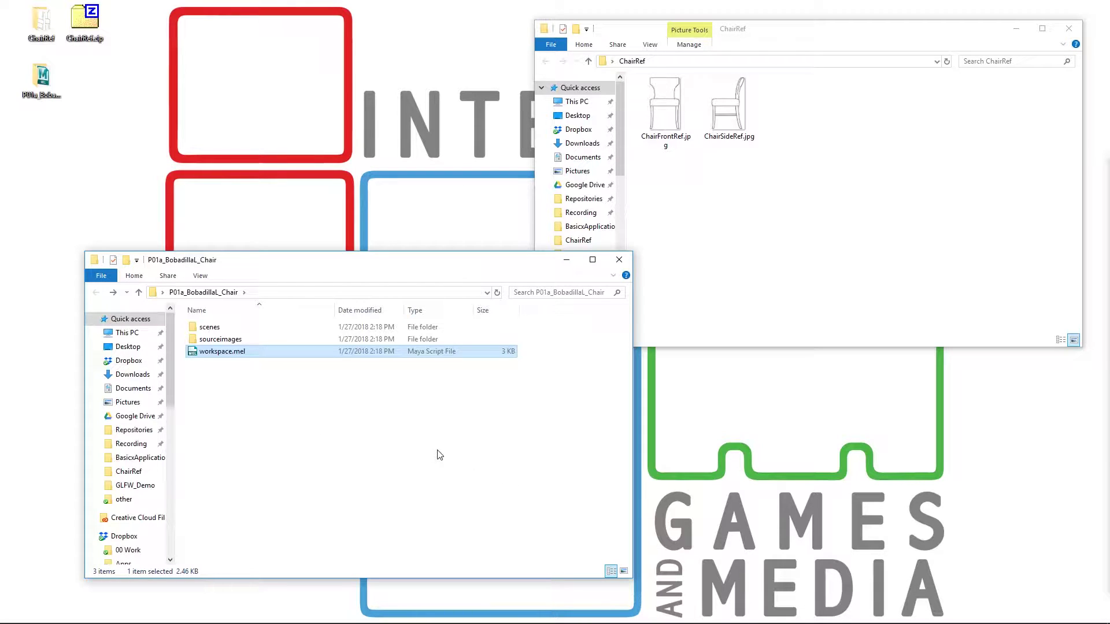
left_click(297, 454)
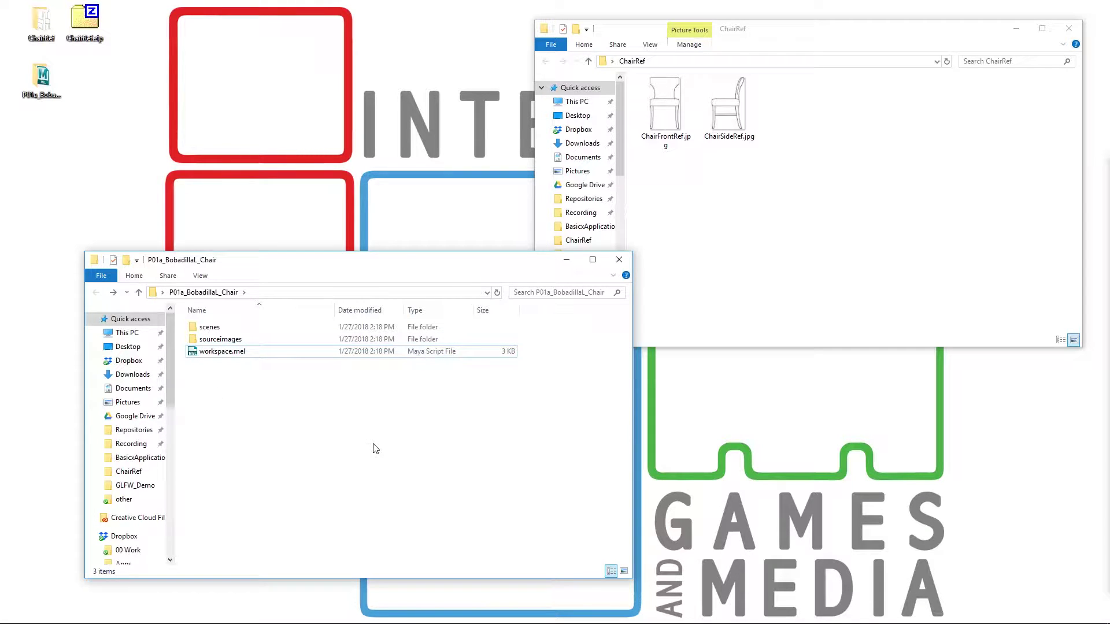
Copy ChairFrontRef.jpg and ChairSideRef.jpg from ChairRef into the project's sourceimages folder.
double_click(274, 340)
left_click_drag(866, 198, 625, 73)
left_click_drag(665, 116, 341, 397)
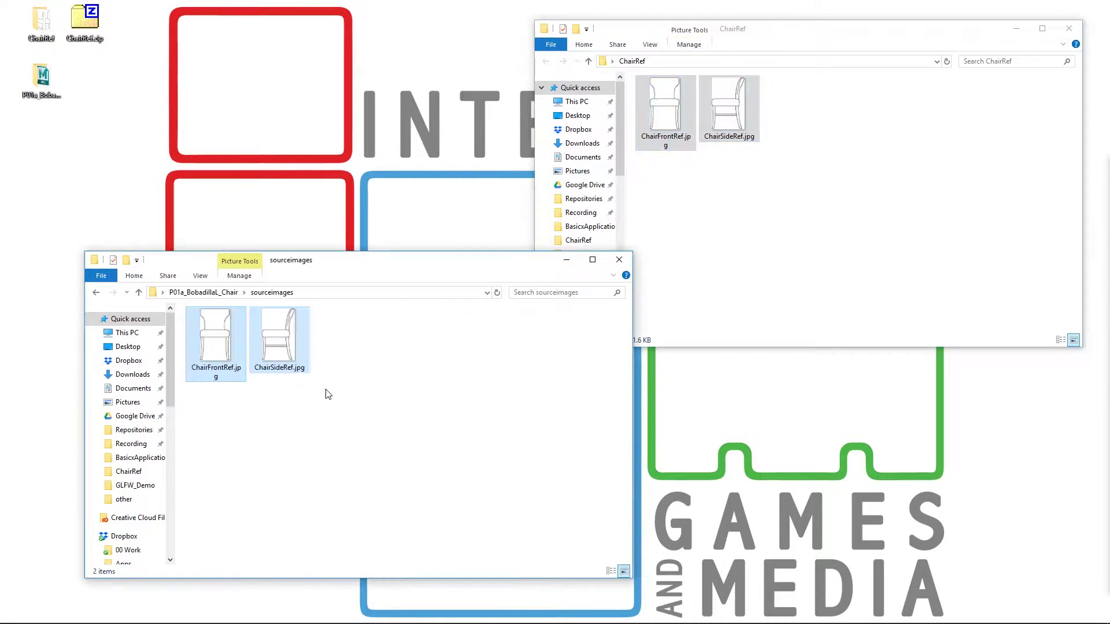
left_click(414, 478)
Close the ChairRef and project folder windows and switch back to Maya.
left_click(1069, 29)
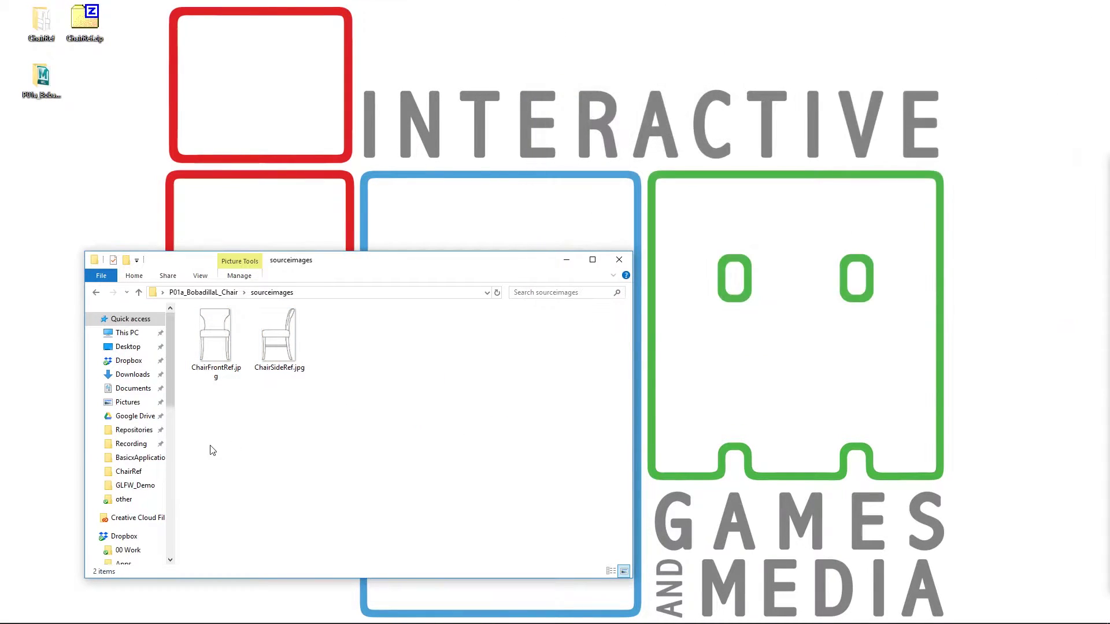
left_click(229, 293)
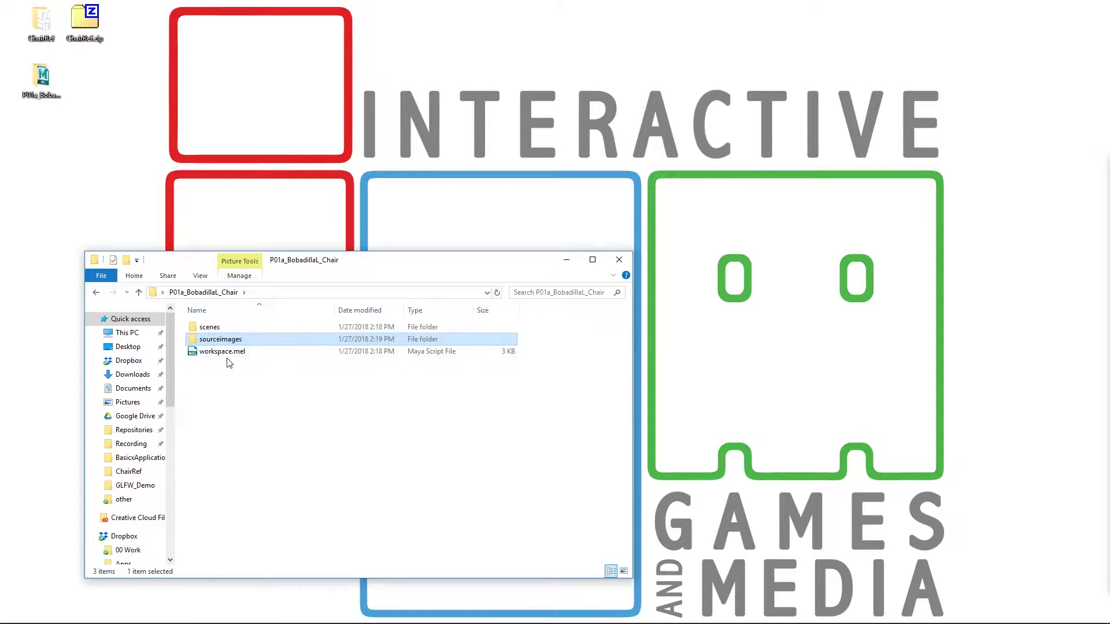
left_click(631, 259)
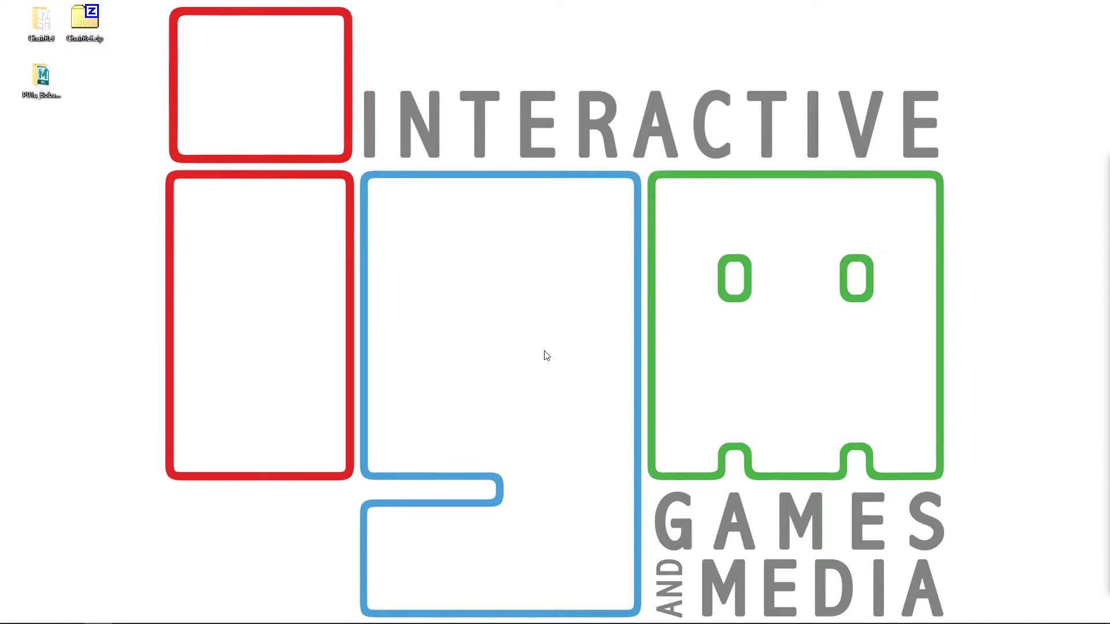
key("alt+Tab")
key("alt+Tab")
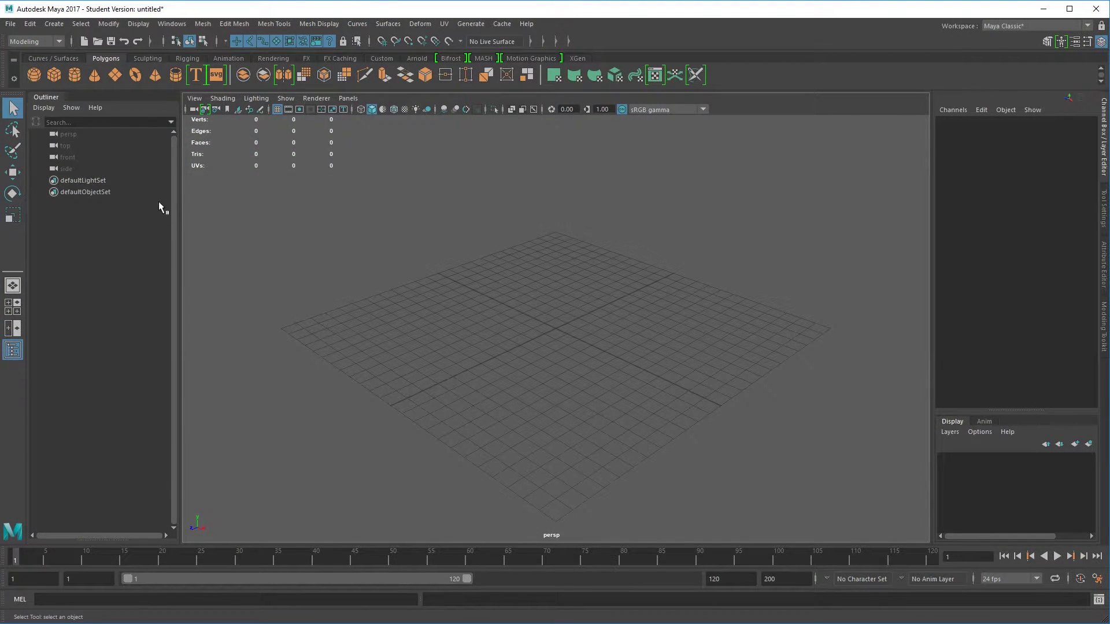
Save the scene in the project's scenes folder as Maya Binary, named P01a, the surname with initial, and Chair, joined by underscores.
left_click(9, 24)
left_click(60, 87)
left_click(267, 303)
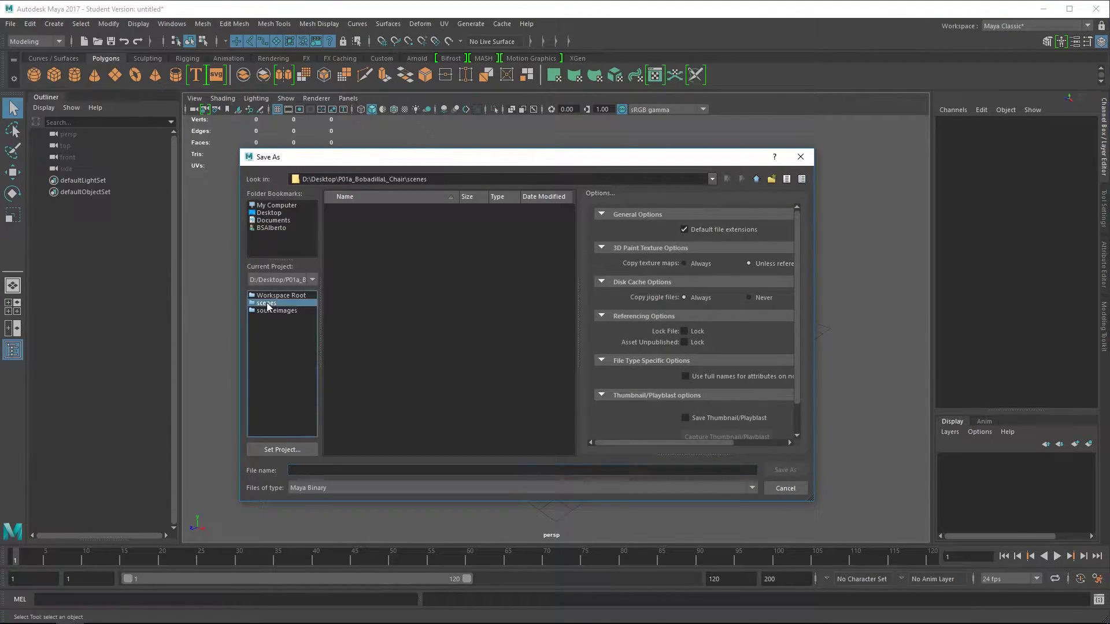
left_click(351, 469)
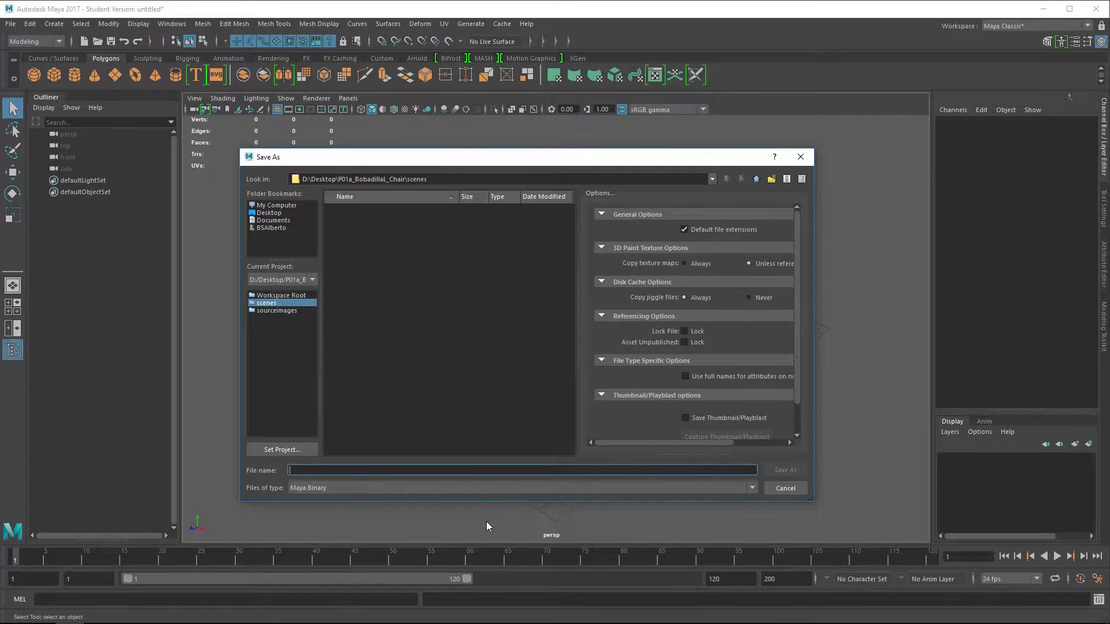
type("P01a_Bo")
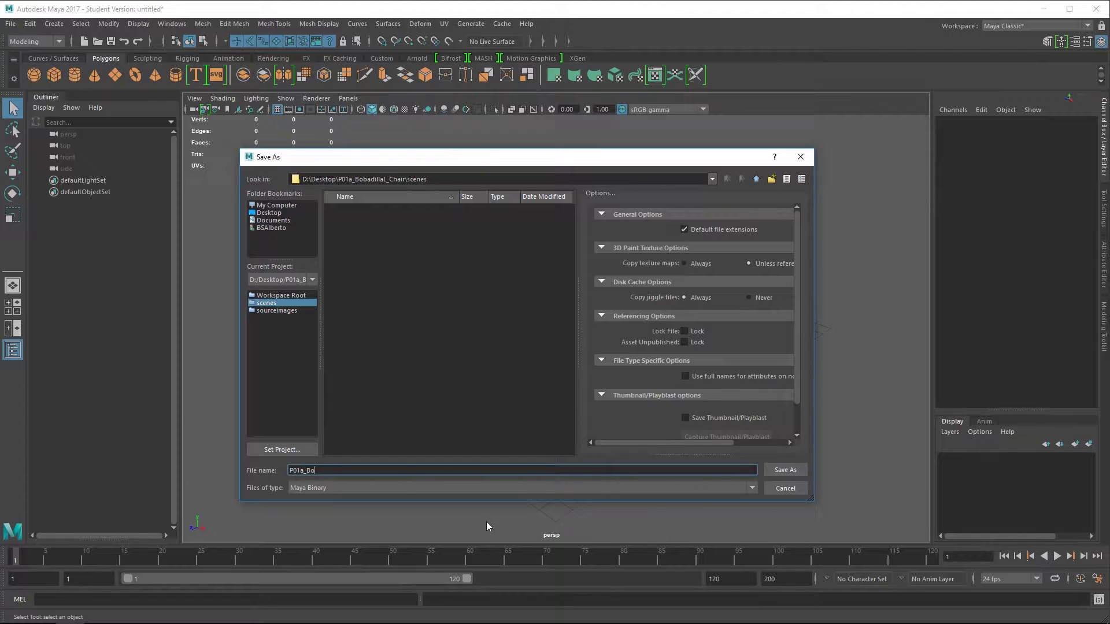
type("badillaL_Chair")
left_click_drag(380, 466, 230, 471)
left_click(331, 470)
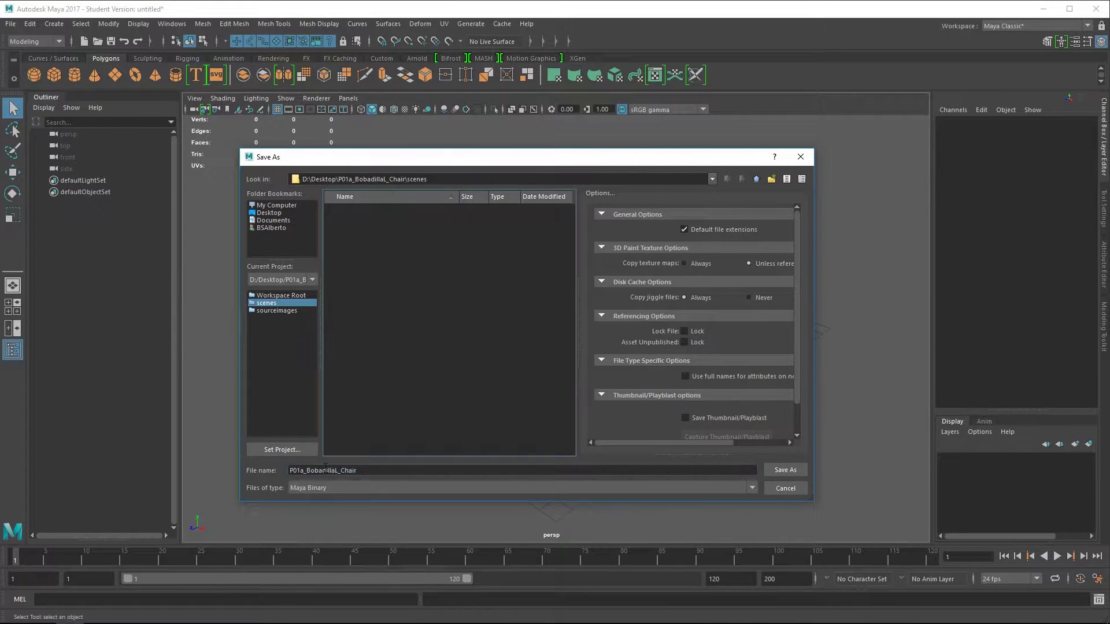
left_click_drag(338, 470, 358, 470)
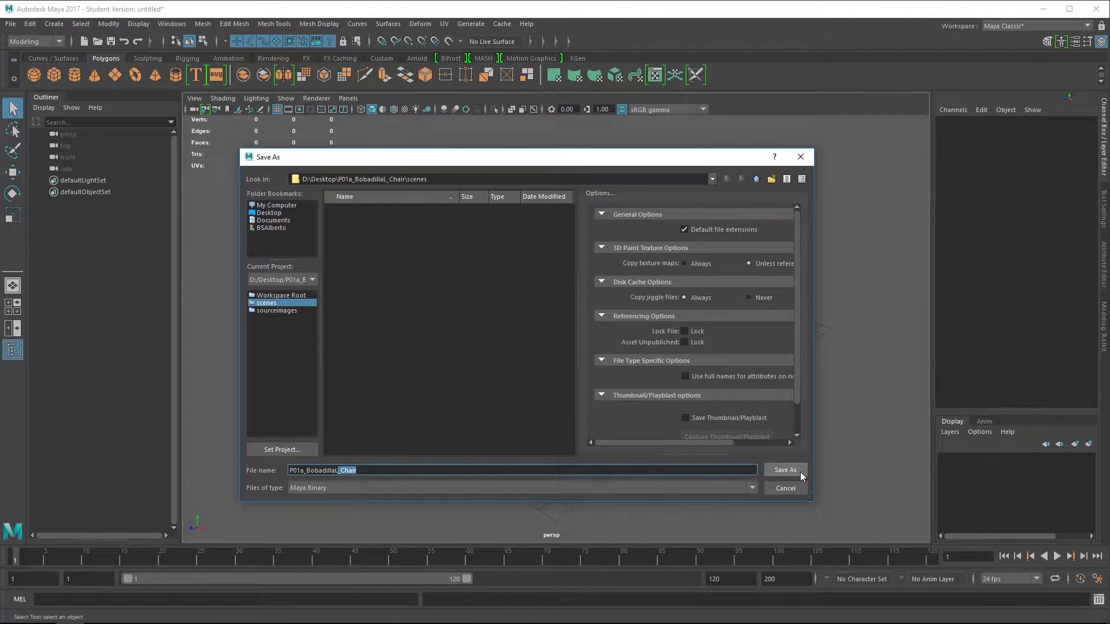
left_click(786, 470)
left_click(344, 328)
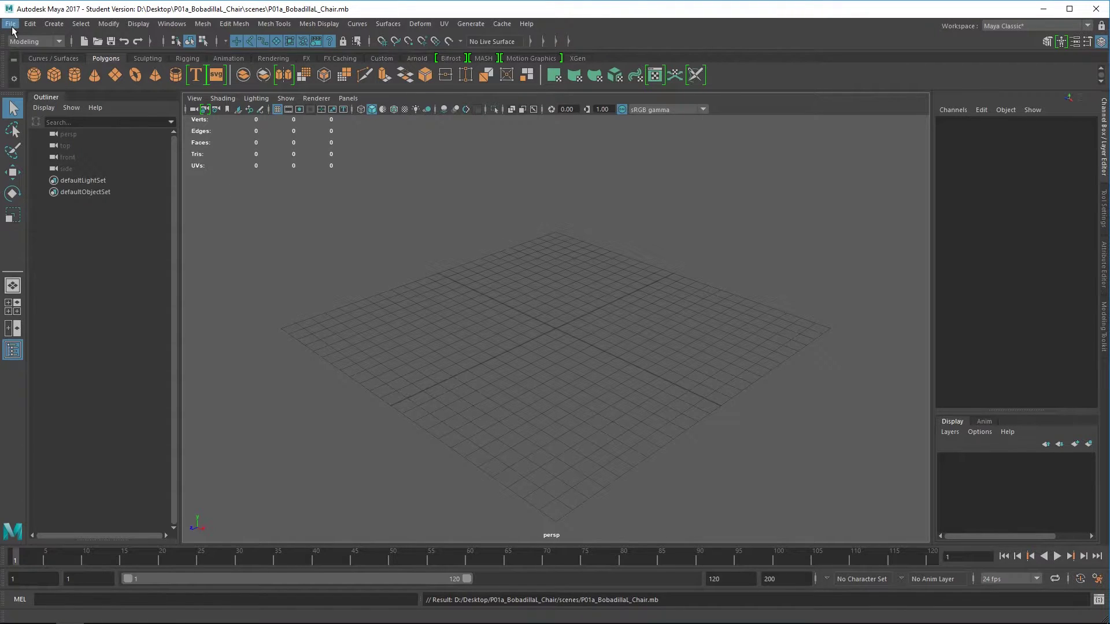
Orbit the perspective view slightly and save the scene as a new incremental version, accepting the student version notice.
mouse_move(557, 382)
left_mouse_down("alt")
mouse_move(501, 359)
mouse_move(605, 397)
mouse_move(570, 364)
left_mouse_up("alt")
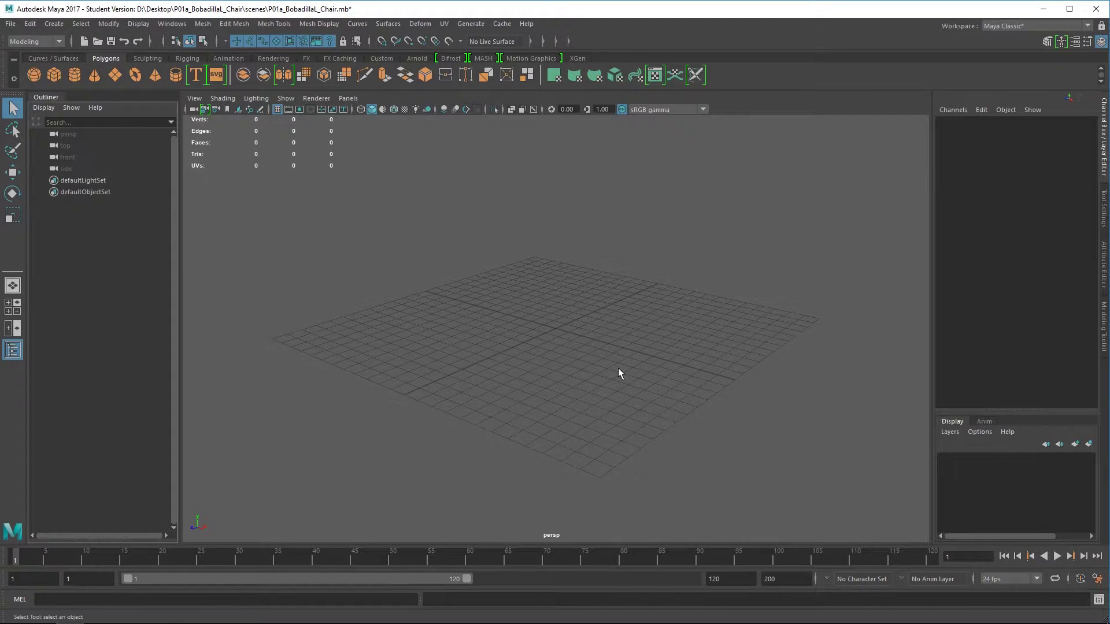
left_click(11, 25)
left_click(78, 95)
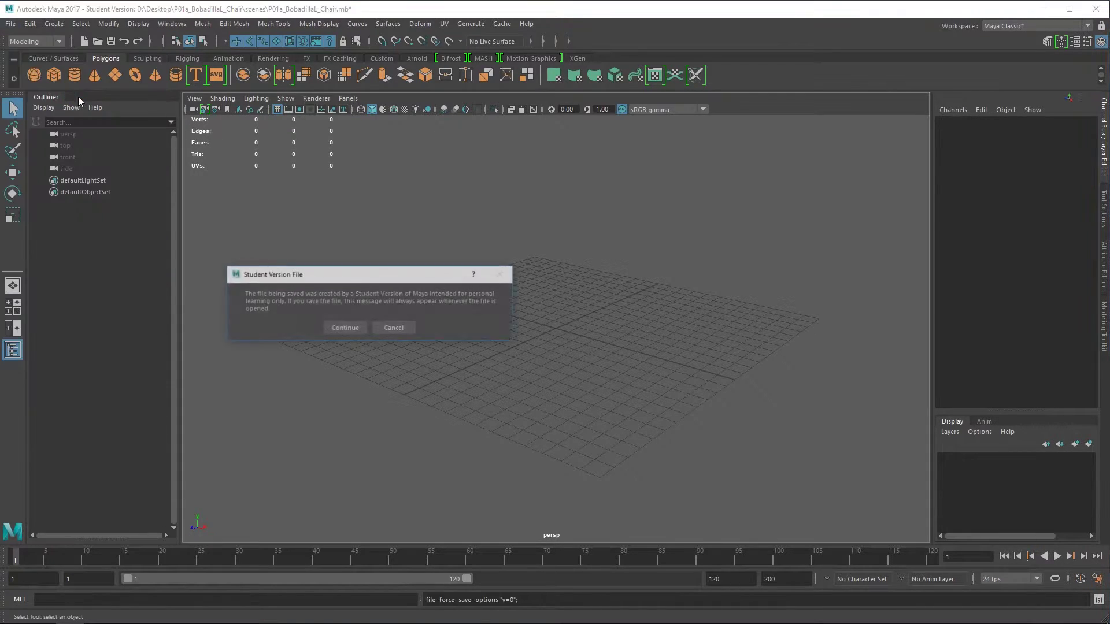
left_click(347, 328)
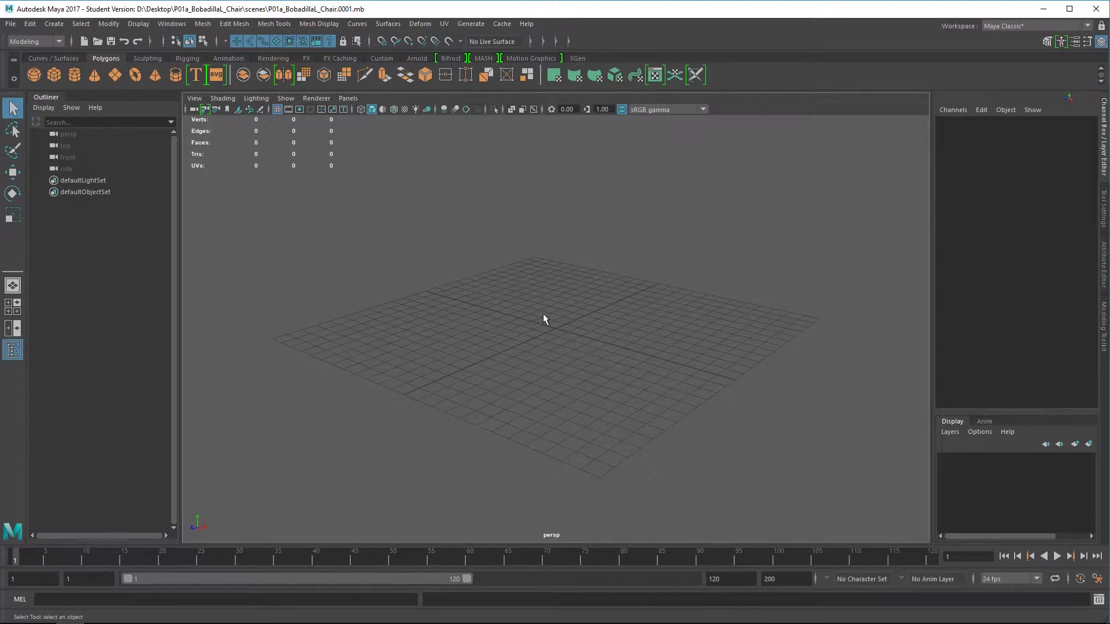
Try importing ChairSideRef.jpg as an image plane in the perspective view, inspect it while orbiting, and undo the import.
left_click(193, 99)
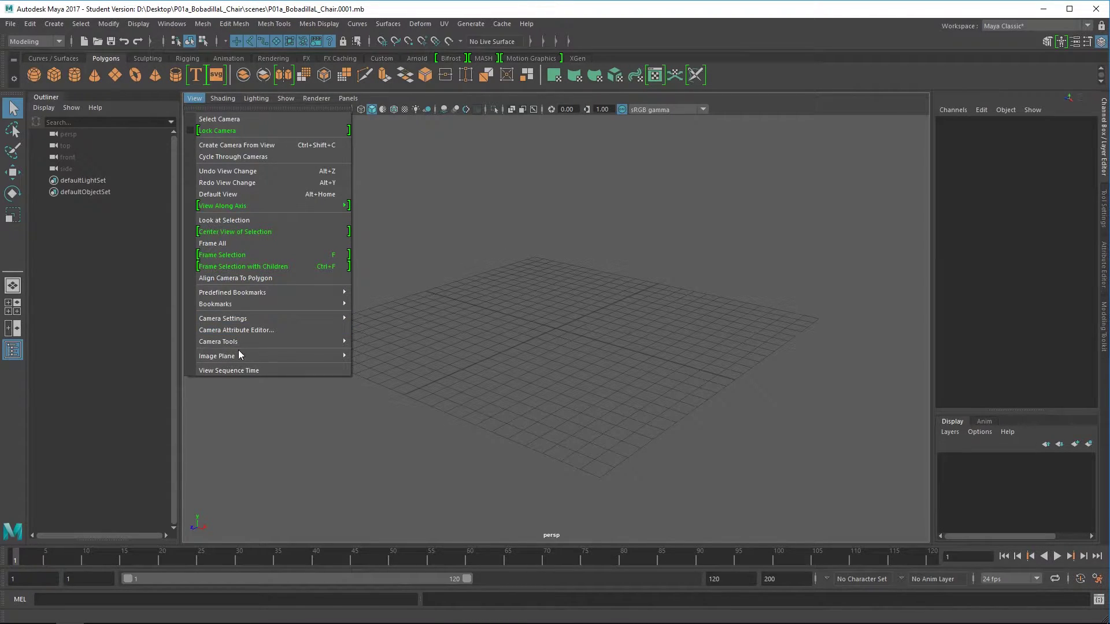
mouse_move(239, 356)
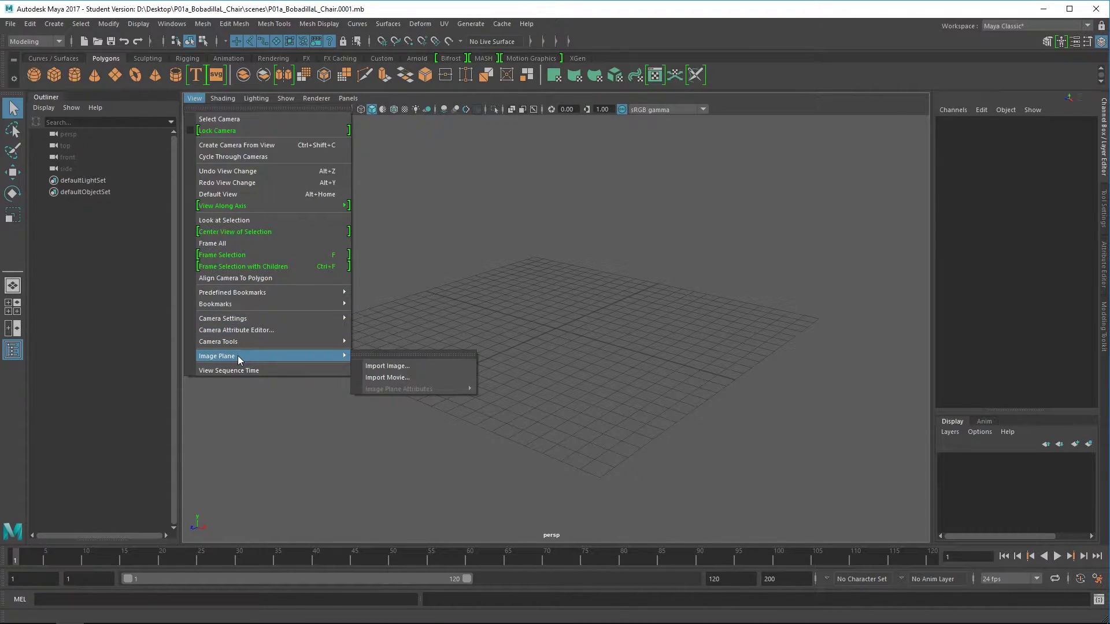
left_click(428, 365)
left_click(352, 219)
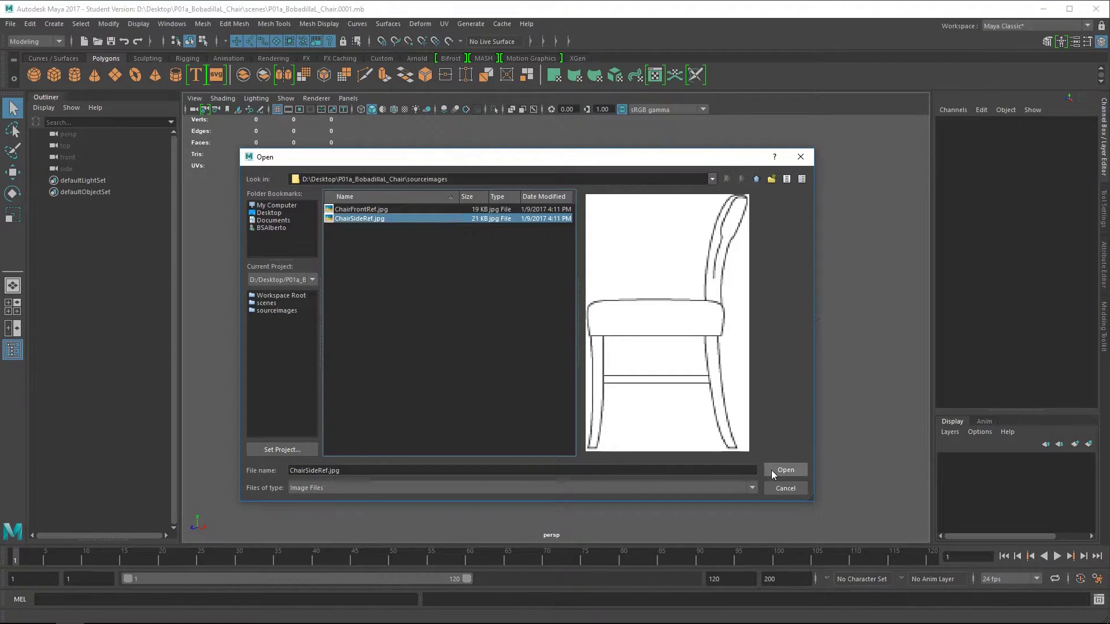
left_click(787, 470)
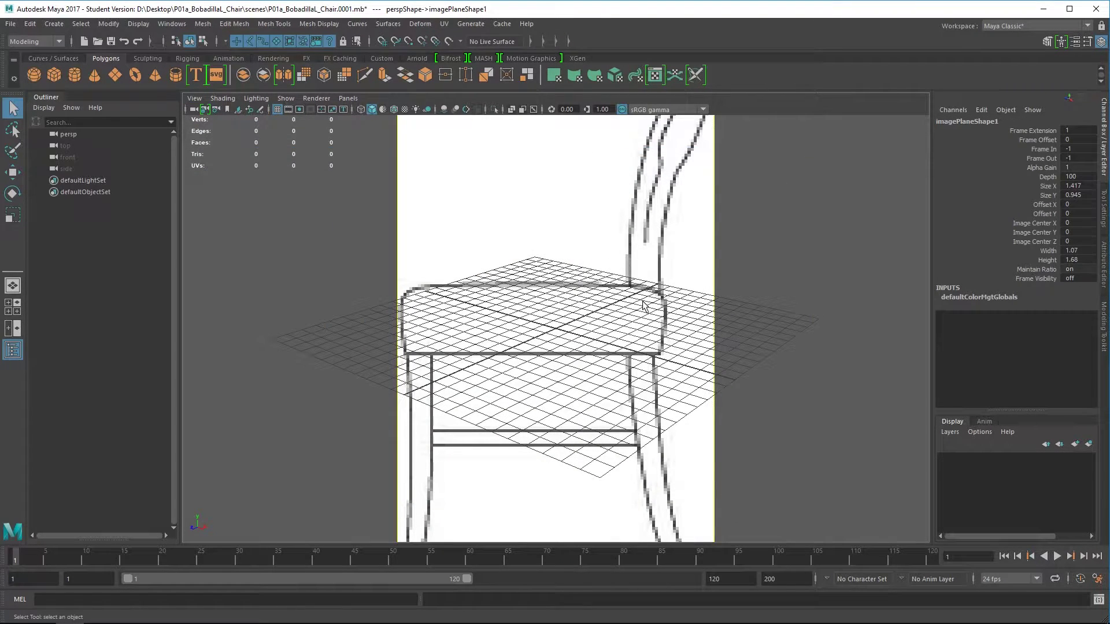
left_click_drag(657, 293, 690, 184, "alt")
left_click_drag(607, 248, 575, 382, "alt")
key("ctrl+z")
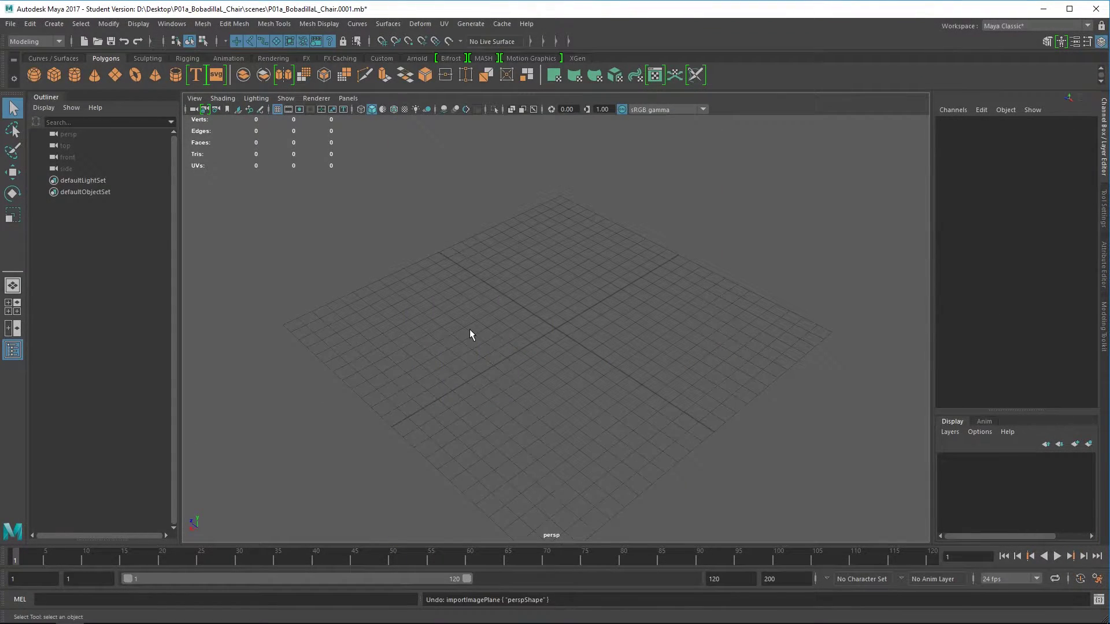
Import ChairFrontRef.jpg from sourceimages as an image plane in the maximized front view.
key("space")
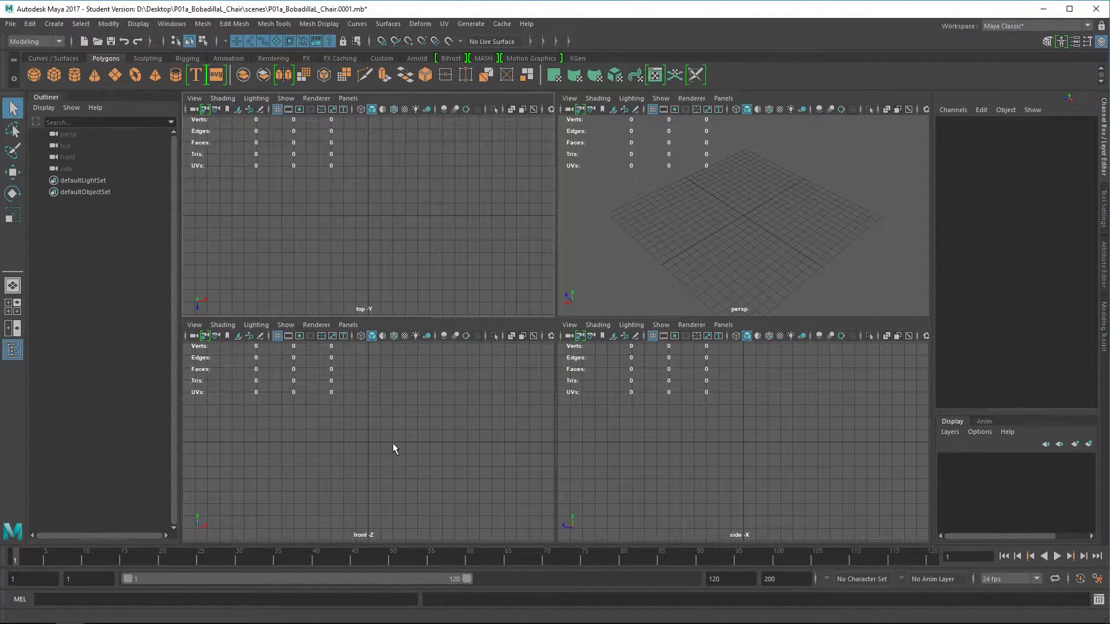
key("space")
left_click(194, 99)
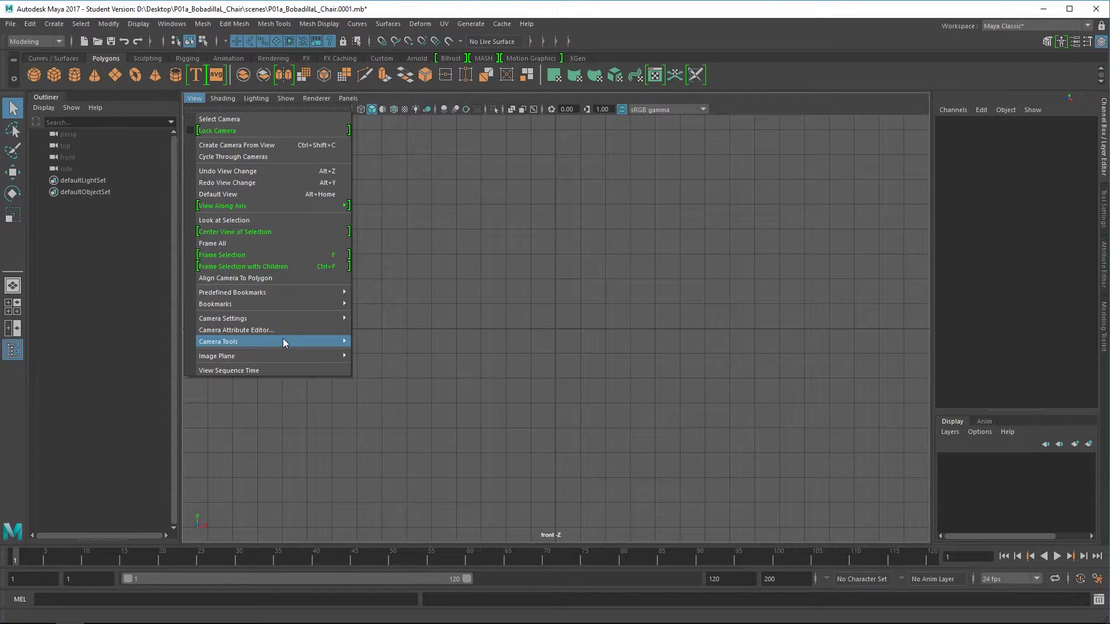
mouse_move(269, 355)
left_click(418, 368)
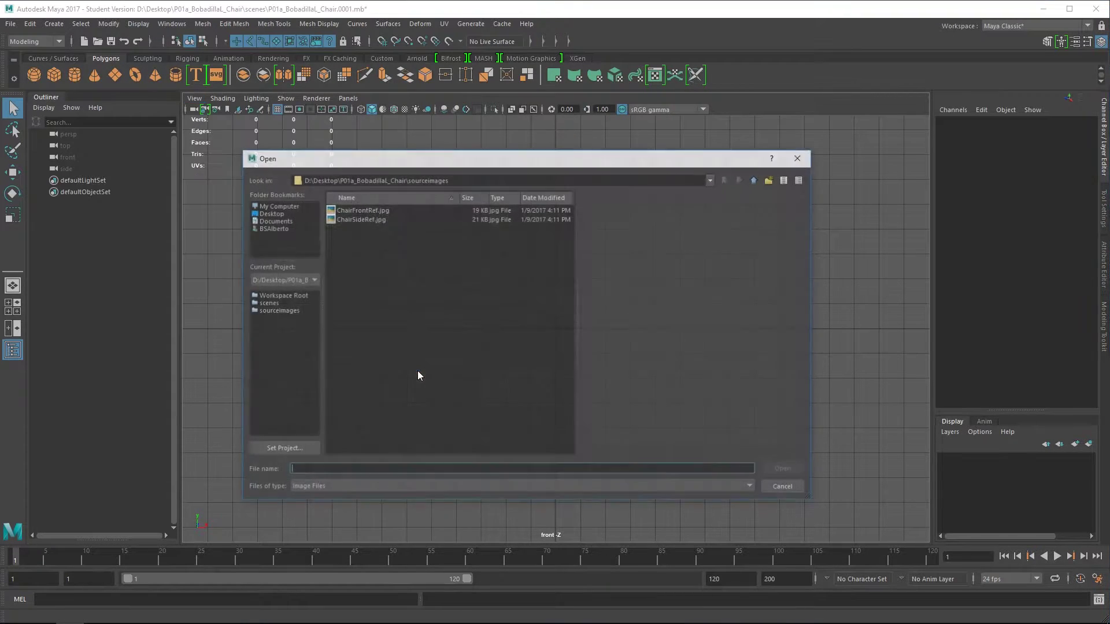
left_click(370, 211)
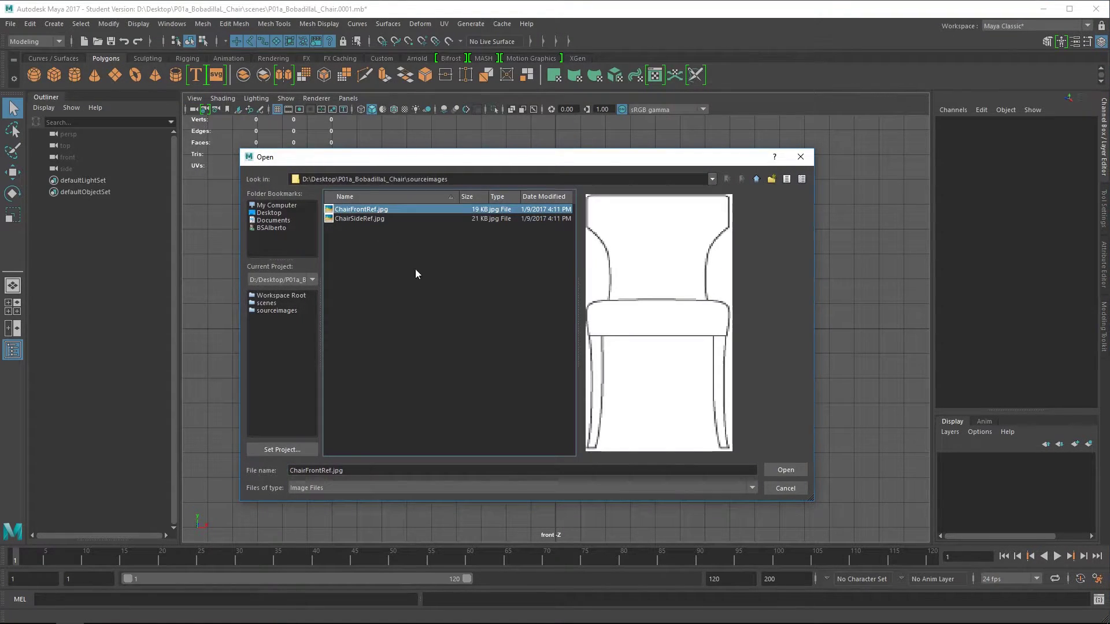
left_click(786, 470)
Import ChairSideRef.jpg from sourceimages as an image plane in the maximized side view.
key("space")
key("space")
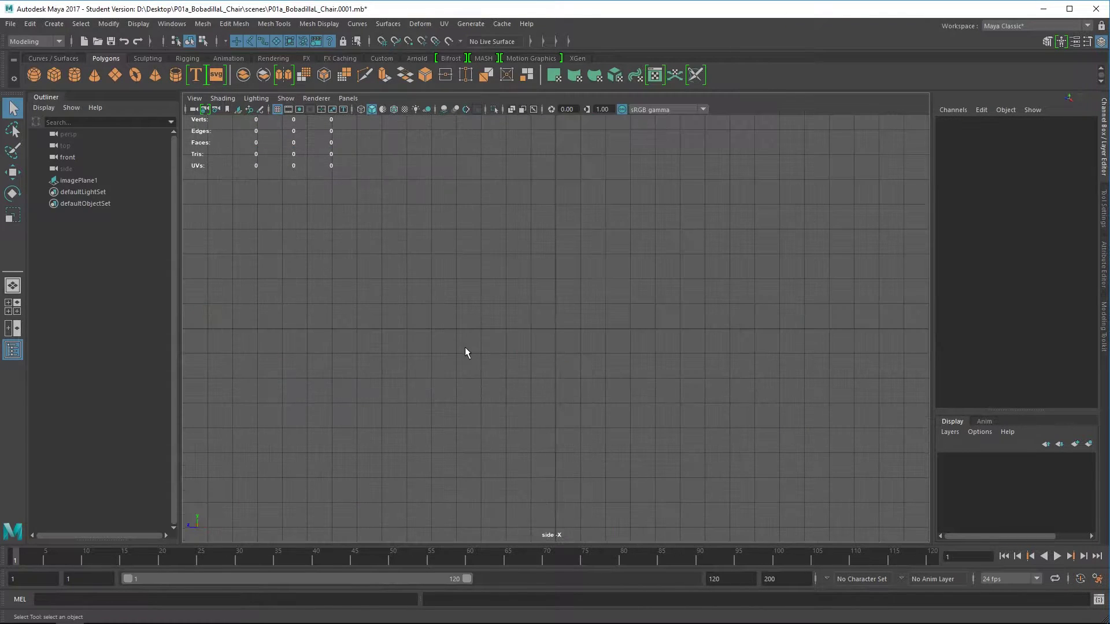
left_click(194, 99)
mouse_move(289, 355)
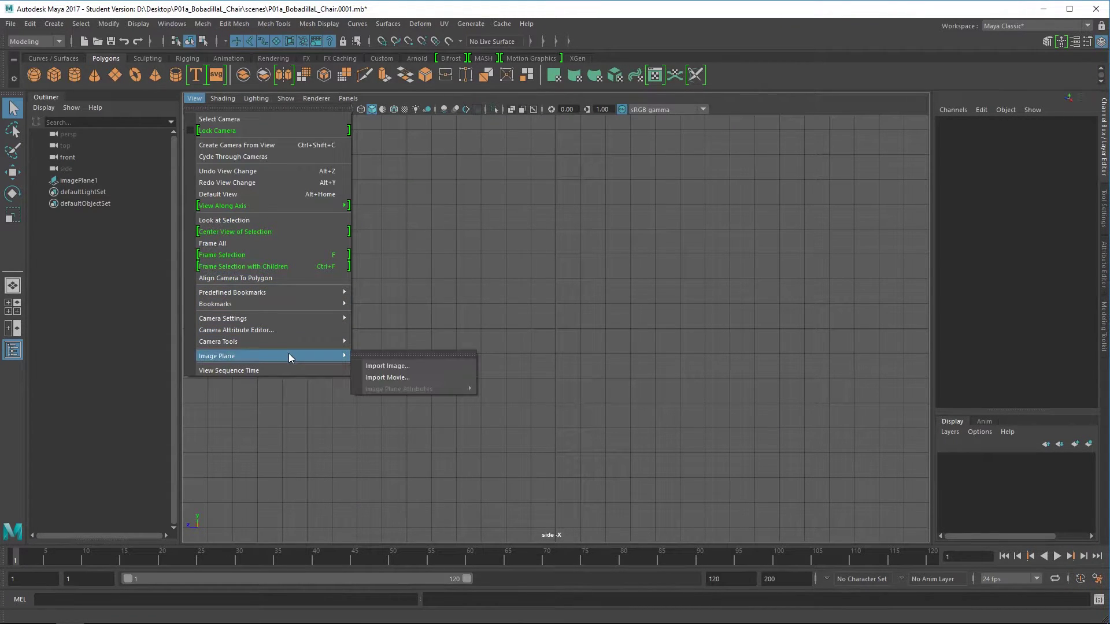
left_click(429, 366)
left_click(380, 221)
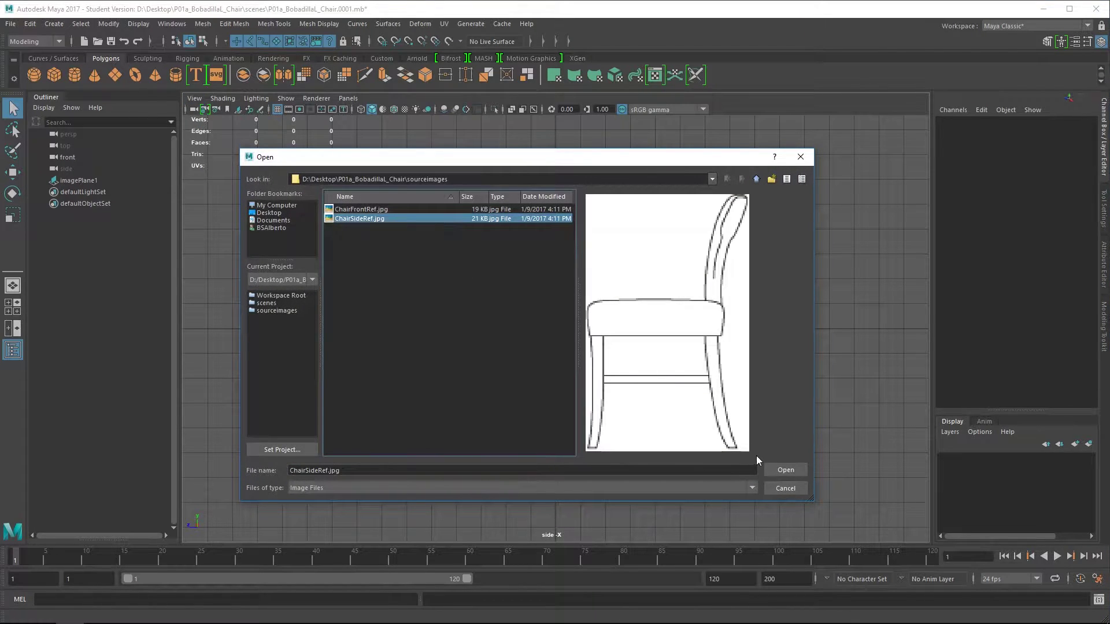
left_click(788, 468)
Select both image planes in the perspective view and create a display layer containing them.
key("space")
key("space")
left_click_drag(679, 255, 596, 361, "alt")
left_click_drag(643, 203, 453, 363)
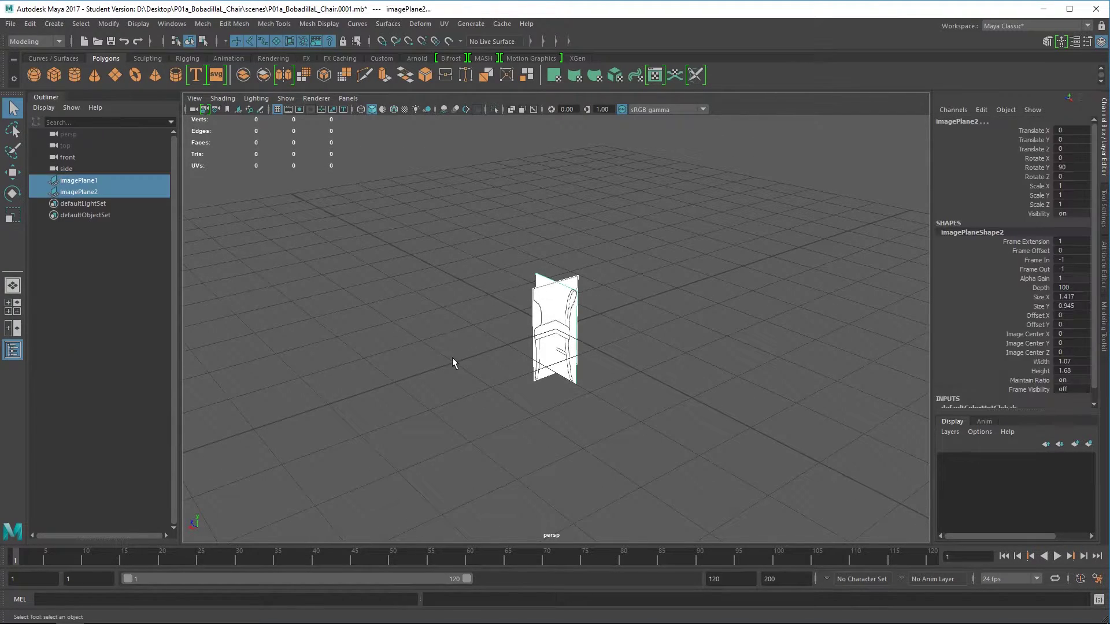
left_click_drag(422, 164, 642, 369)
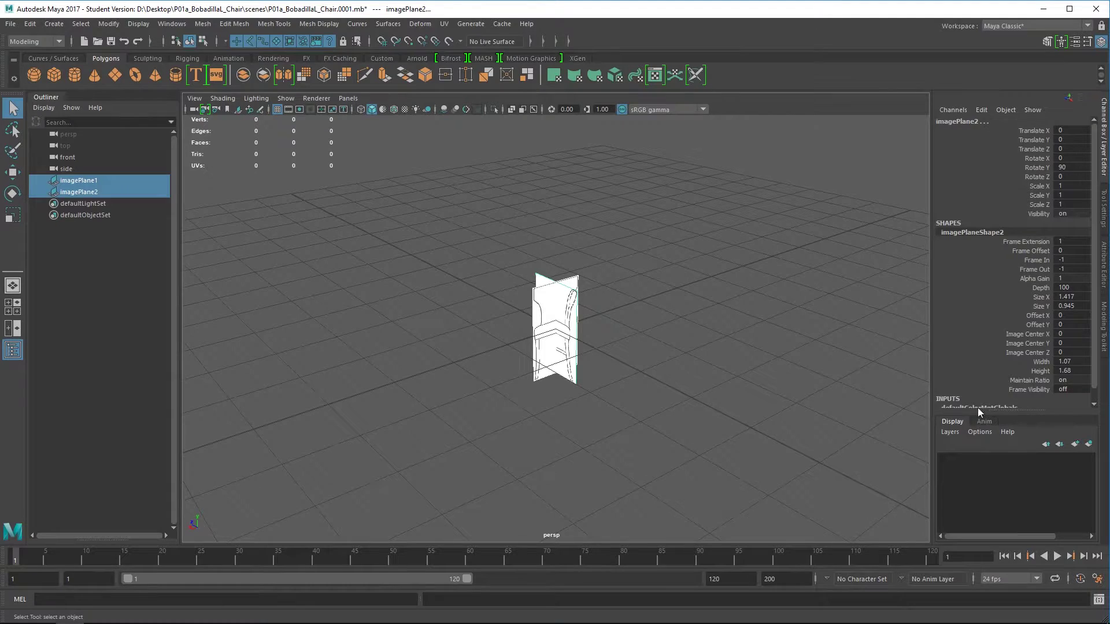
left_click(1091, 448)
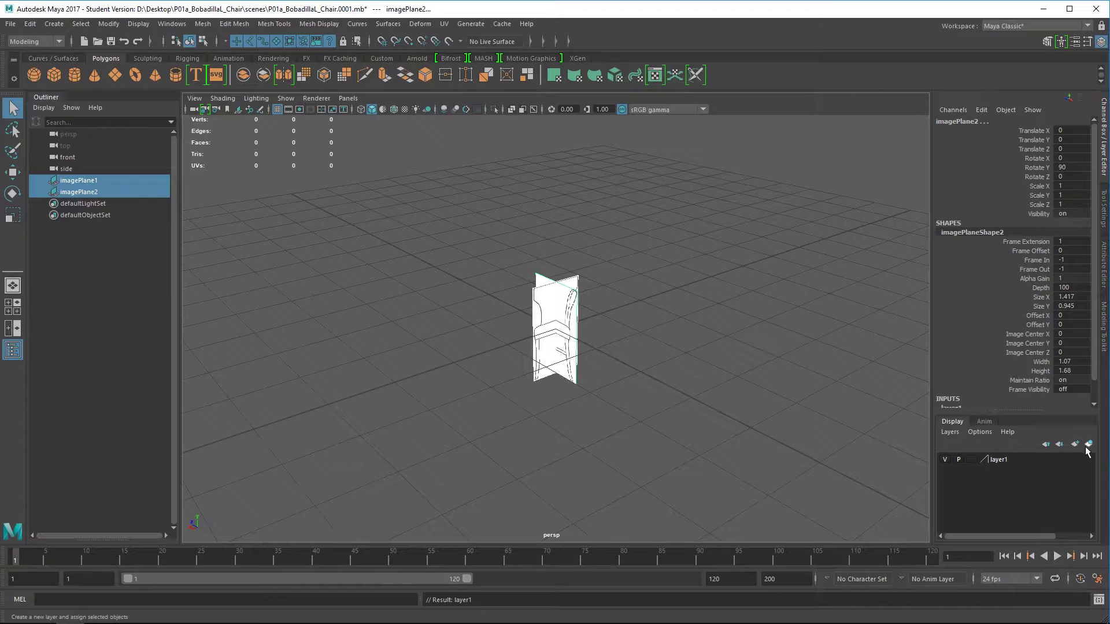
Rename the new display layer Ref_lay, give it a magenta colour and save the layer settings.
double_click(1011, 463)
double_click(225, 228)
type("Ref_lay")
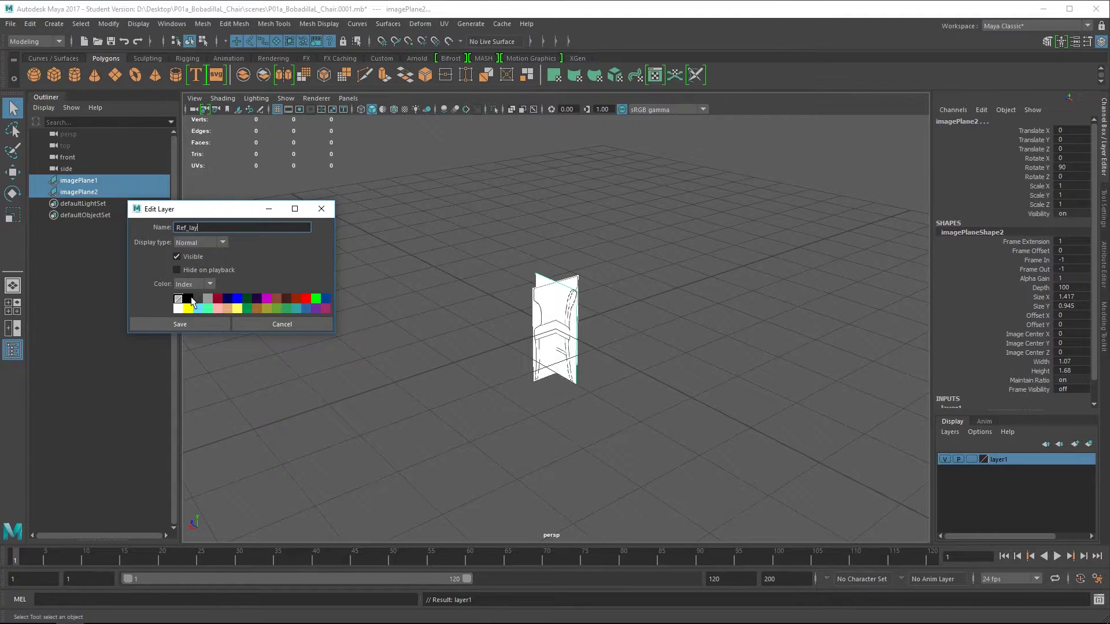
left_click(326, 314)
left_click(186, 324)
Move the front image plane to about 11.3 in Translate Z and the side image plane to about -10.06 in Translate X.
left_click(634, 344)
left_click(541, 312)
key("w")
left_click_drag(522, 313, 287, 191)
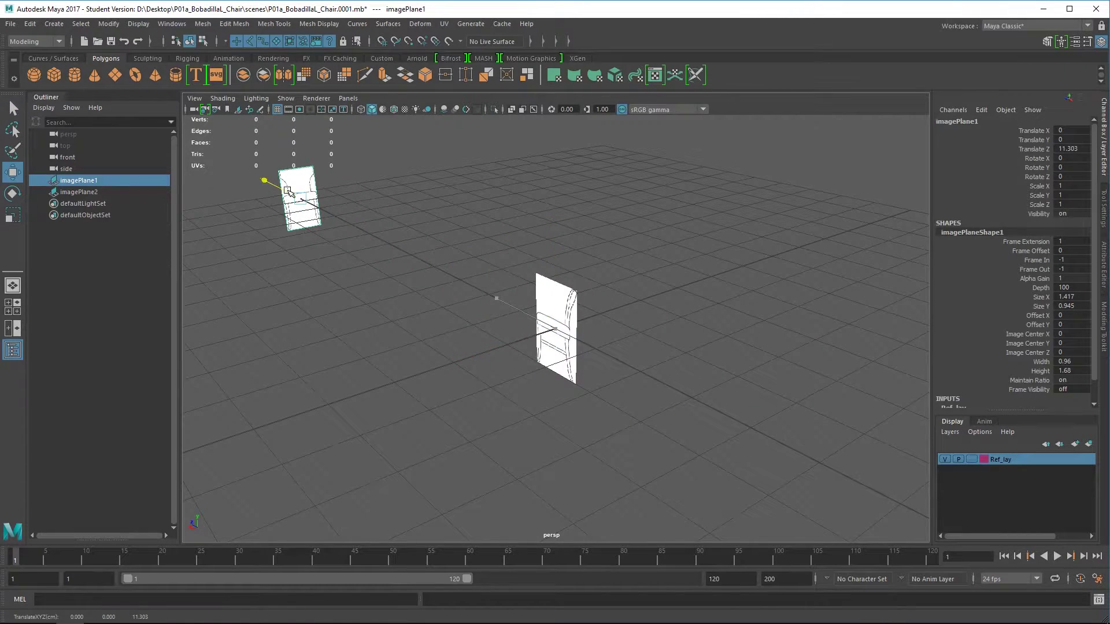
left_click(567, 315)
left_click_drag(481, 363, 823, 272)
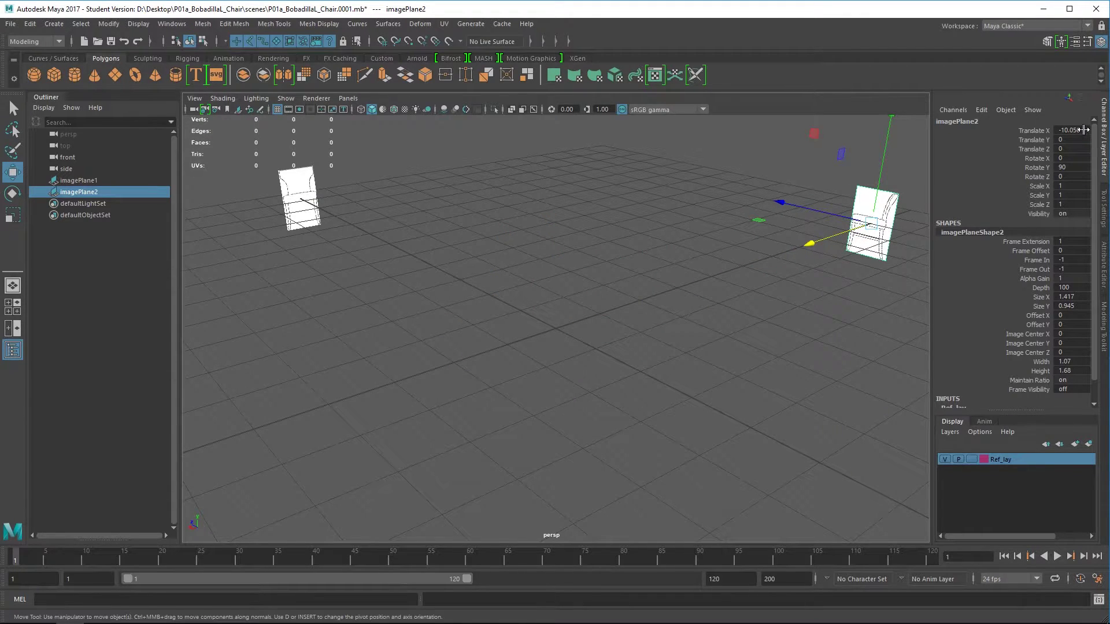
left_click(299, 193)
left_click(891, 213, "shift")
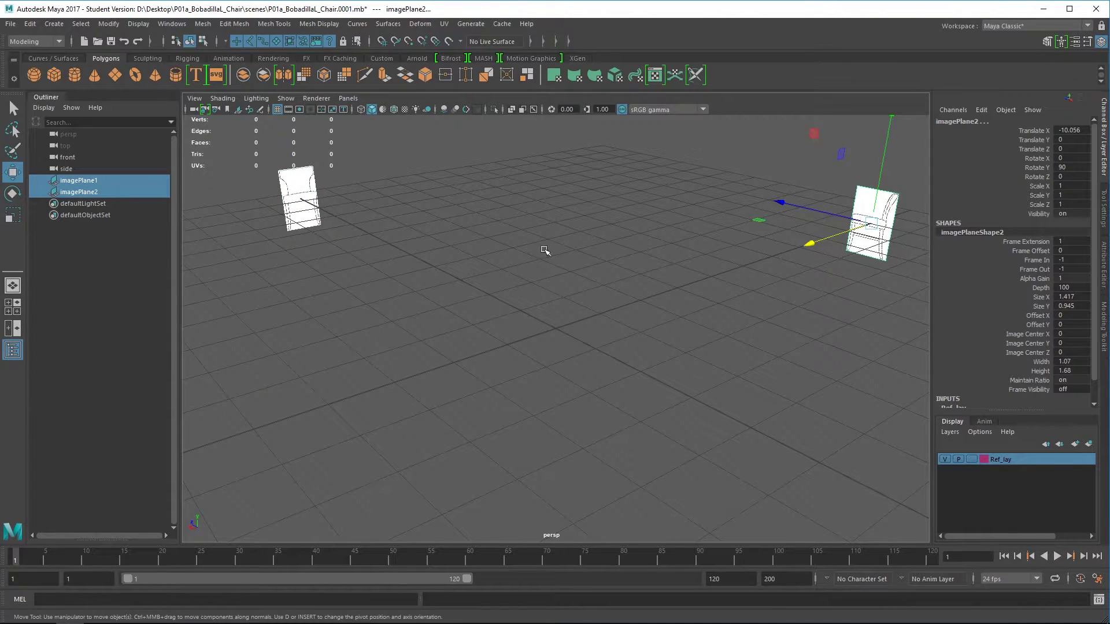
left_click(551, 296)
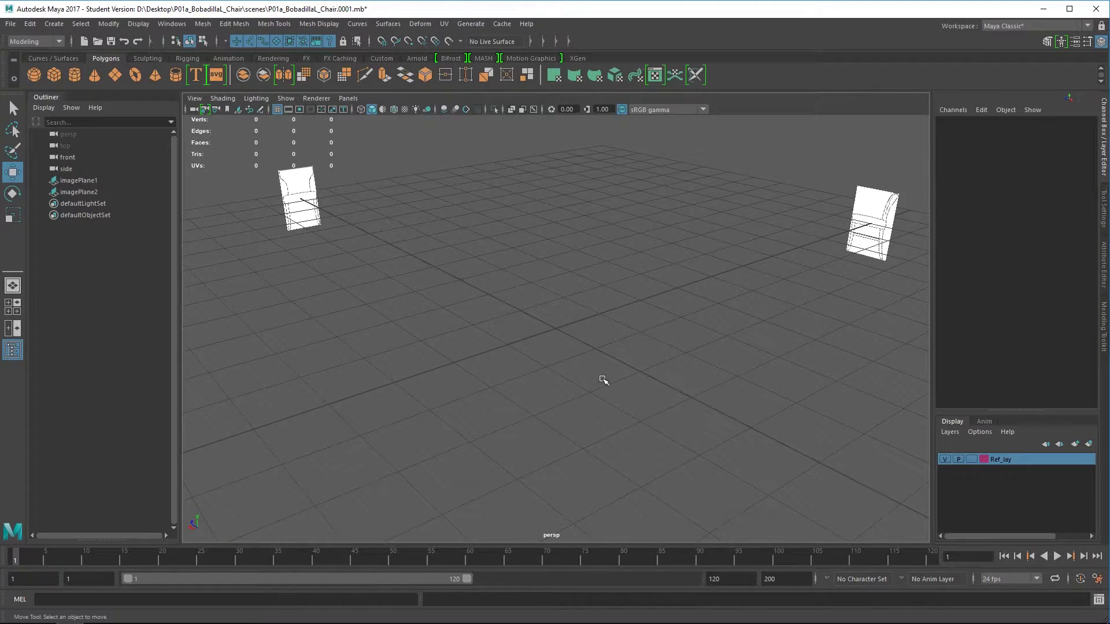
Hide the grid in the perspective view, and toggle the grid in the front view off and on again.
left_click(277, 111)
left_click(277, 110)
left_click(278, 110)
key("space")
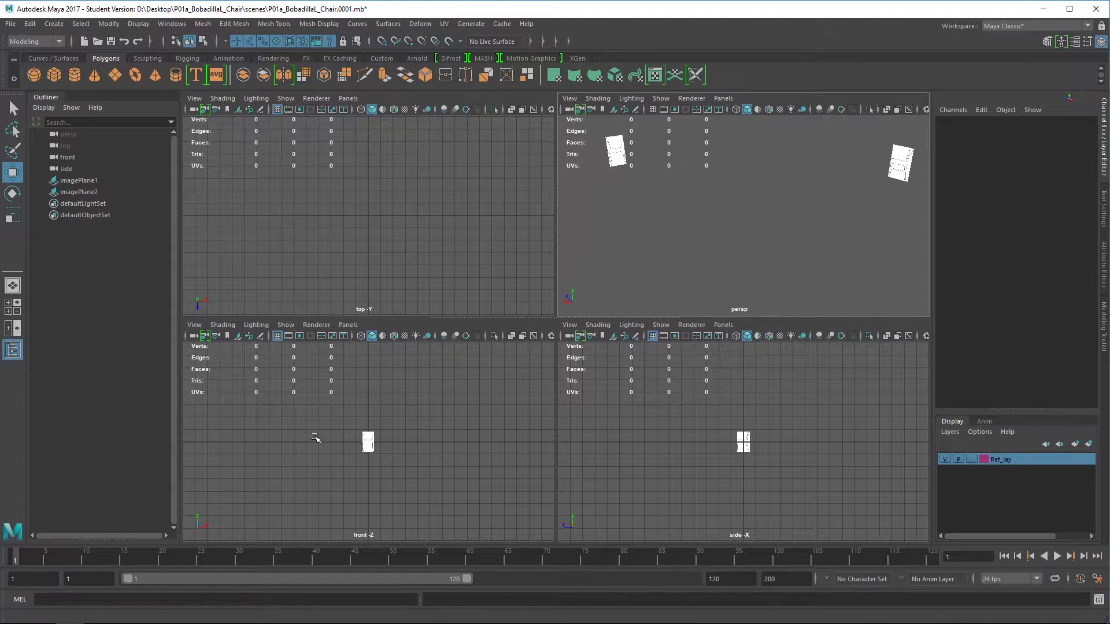
left_click(278, 334)
left_click(278, 335)
Create a polygon cube at the origin and compare it with the chair reference in the front view.
left_click(757, 264)
left_click(54, 75)
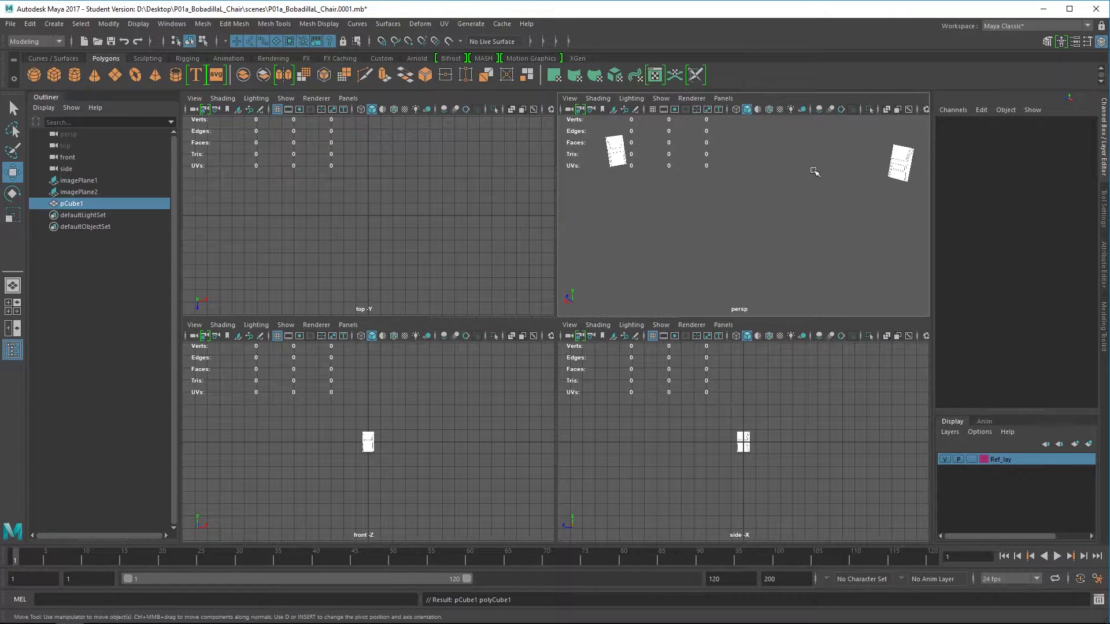
scroll(422, 421, "up", 5)
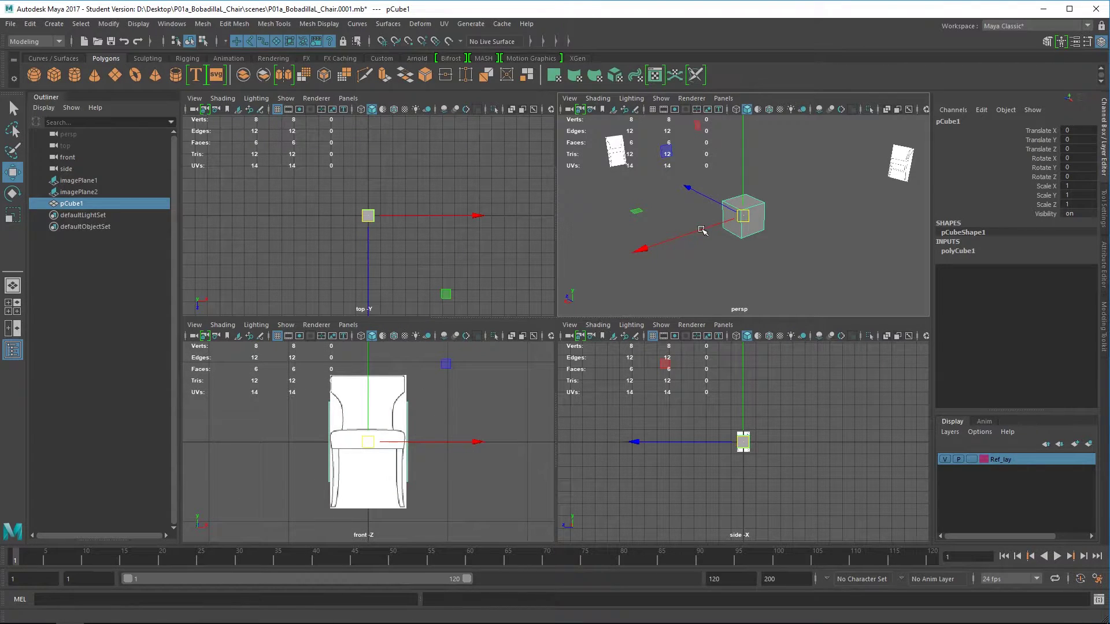
left_click_drag(458, 439, 471, 417, "alt")
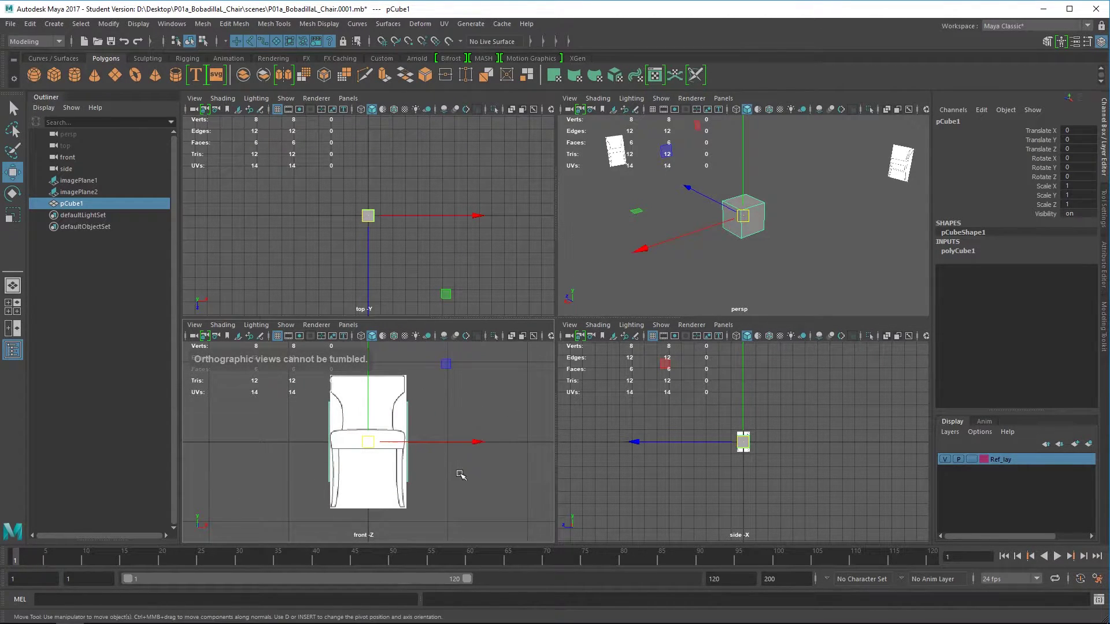
Move the front image plane behind the cube to a Translate Z of about -9.445.
left_click_drag(763, 267, 821, 215, "alt")
left_click(665, 277)
left_click(352, 407)
scroll(405, 443, "up", 3)
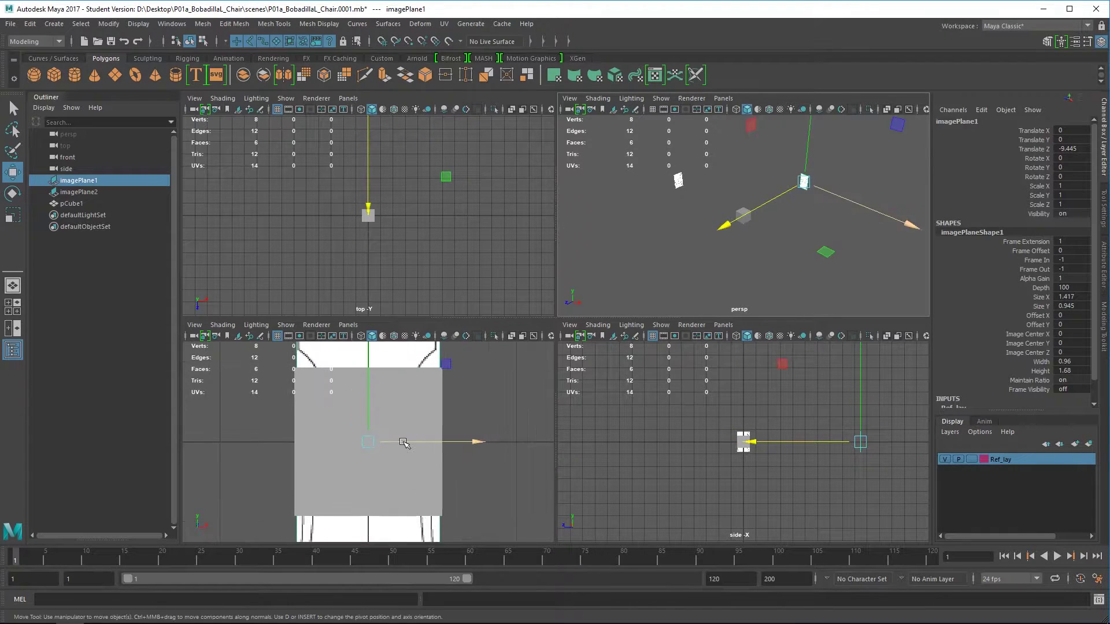
scroll(422, 395, "down", 4)
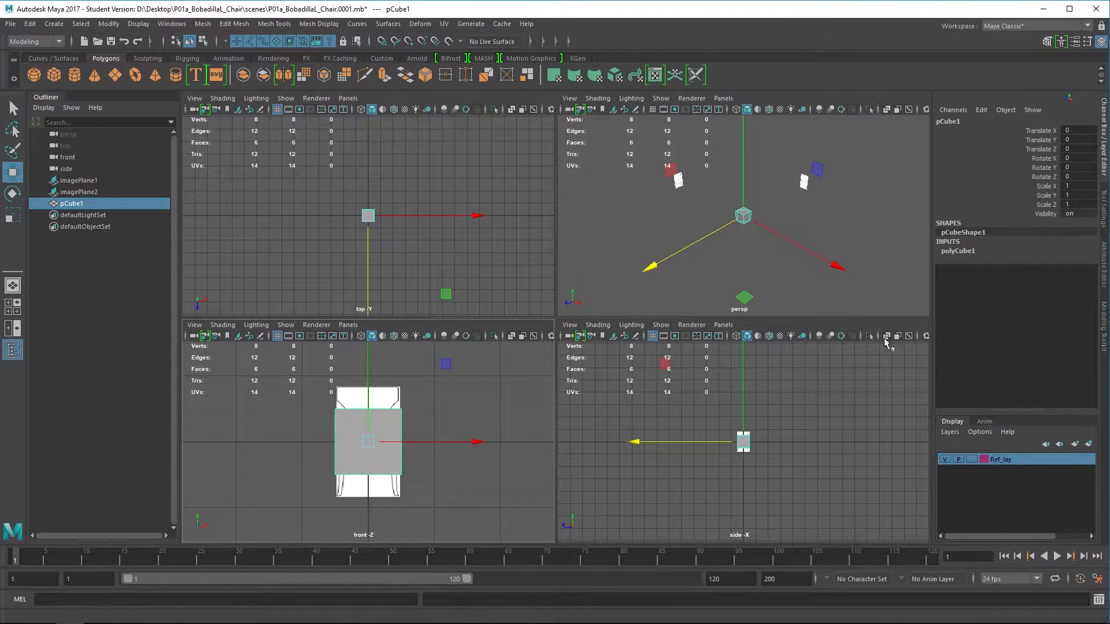
Toggle the front view between wireframe and shaded display.
left_click(1104, 206)
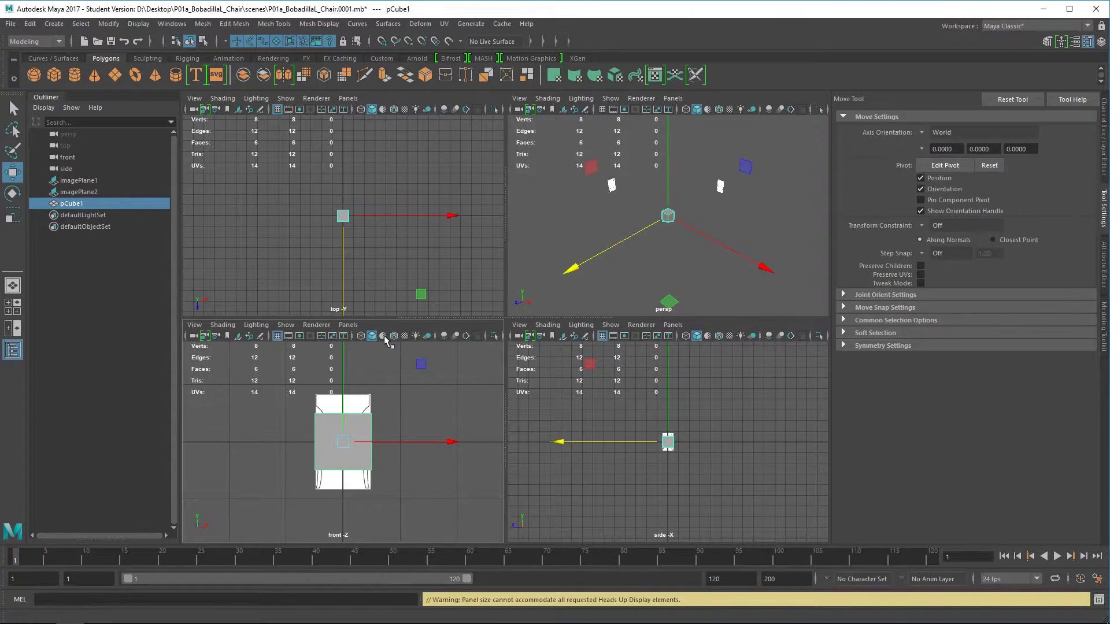
left_click(362, 336)
left_click(363, 338)
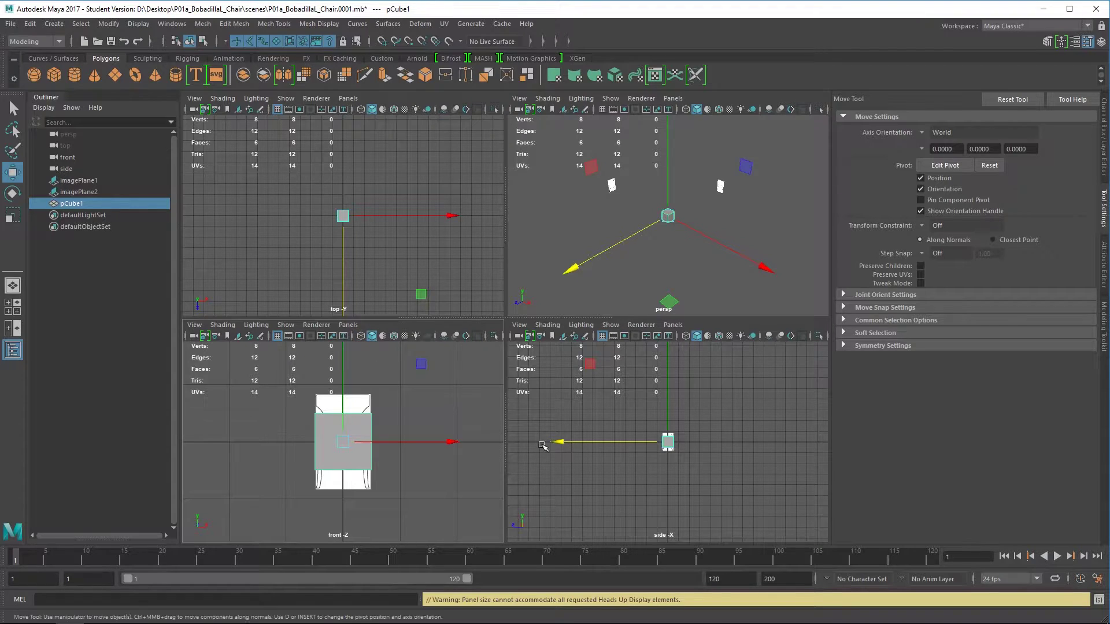
left_click(452, 400)
Assign a new Lambert material to the cube and rename the material M_Modeling.
left_click(359, 426)
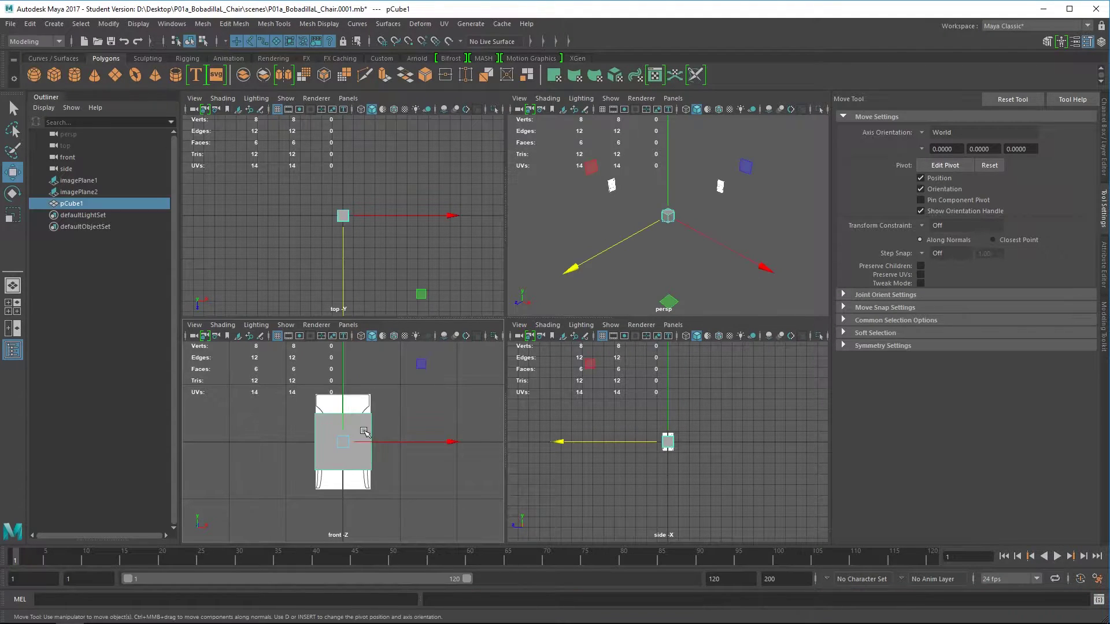
right_click(363, 426)
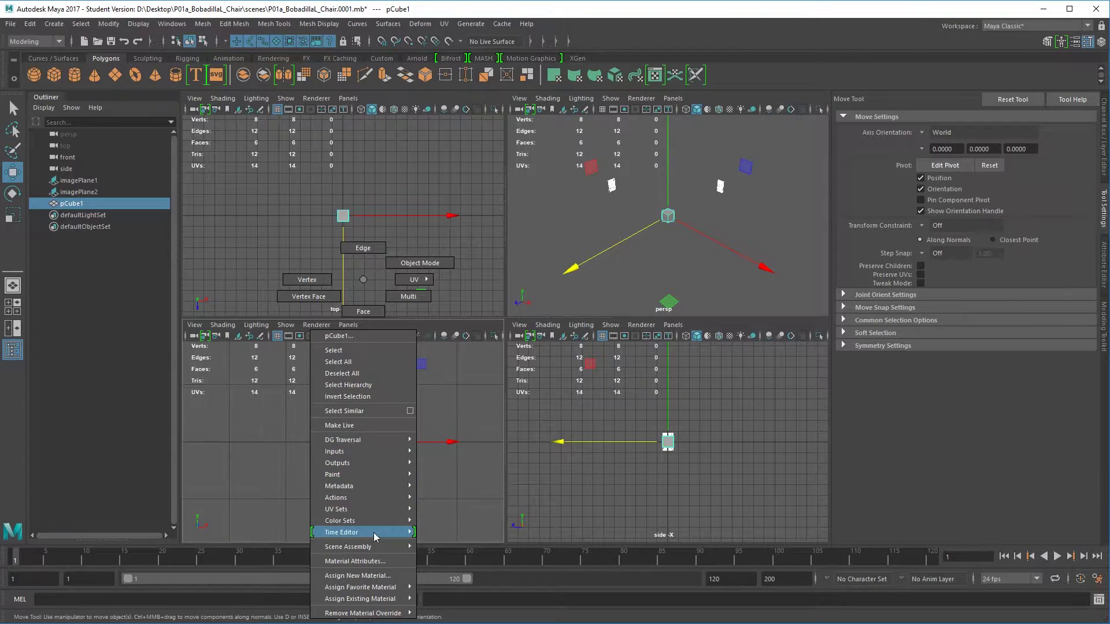
mouse_move(364, 588)
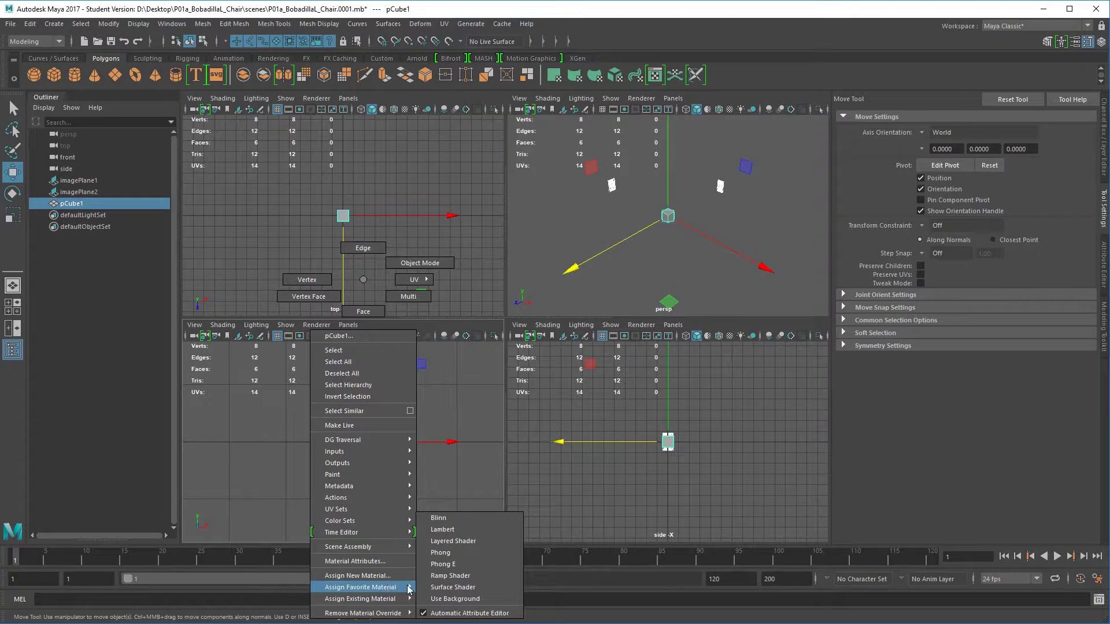
left_click(464, 529)
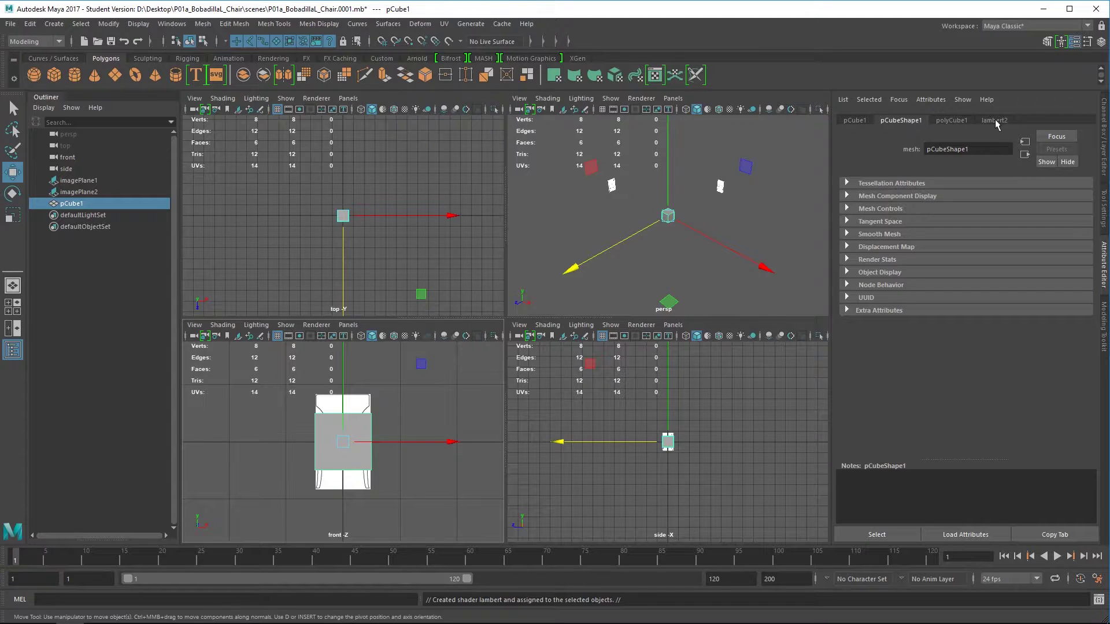
left_click(998, 121)
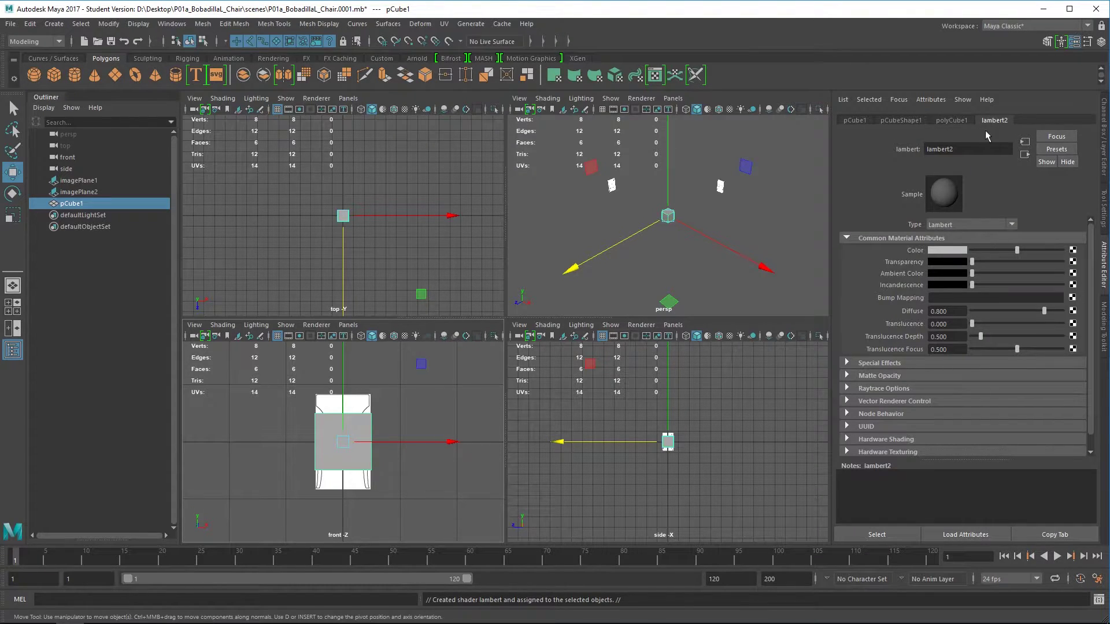
double_click(990, 151)
type("M_Modeling")
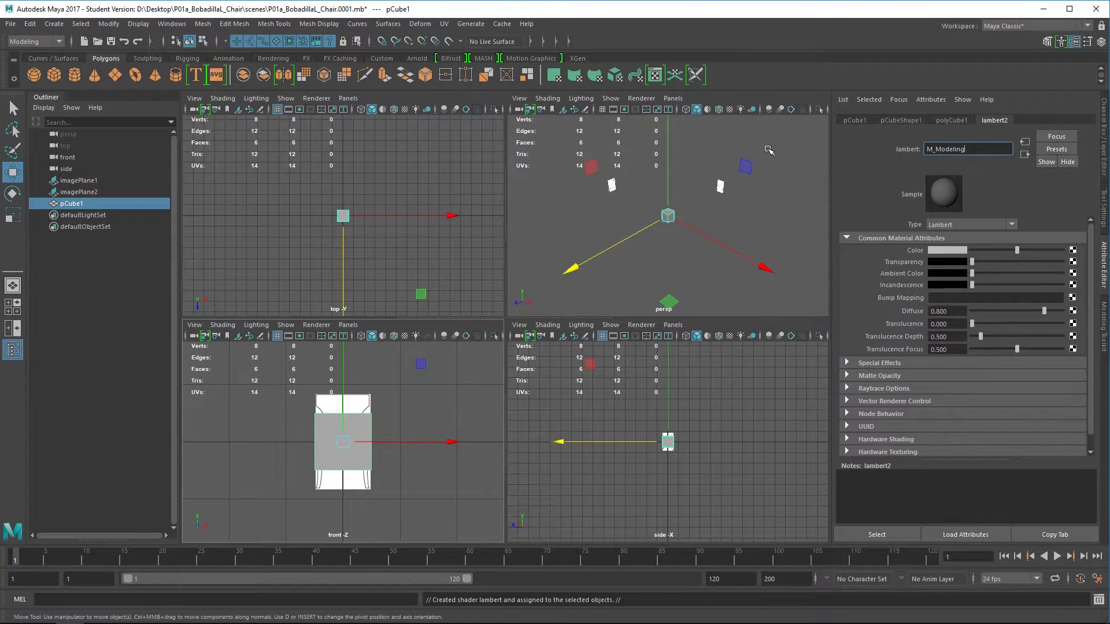
key("Return")
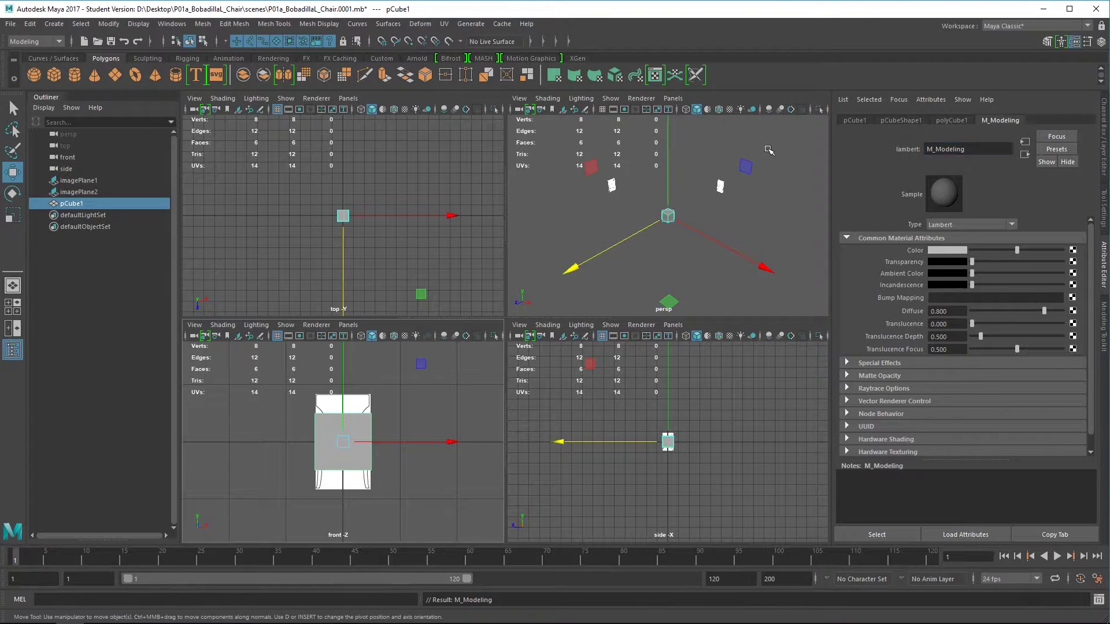
Colour the M_Modeling material red and raise its transparency until the reference drawing shows through the cube.
left_click(959, 250)
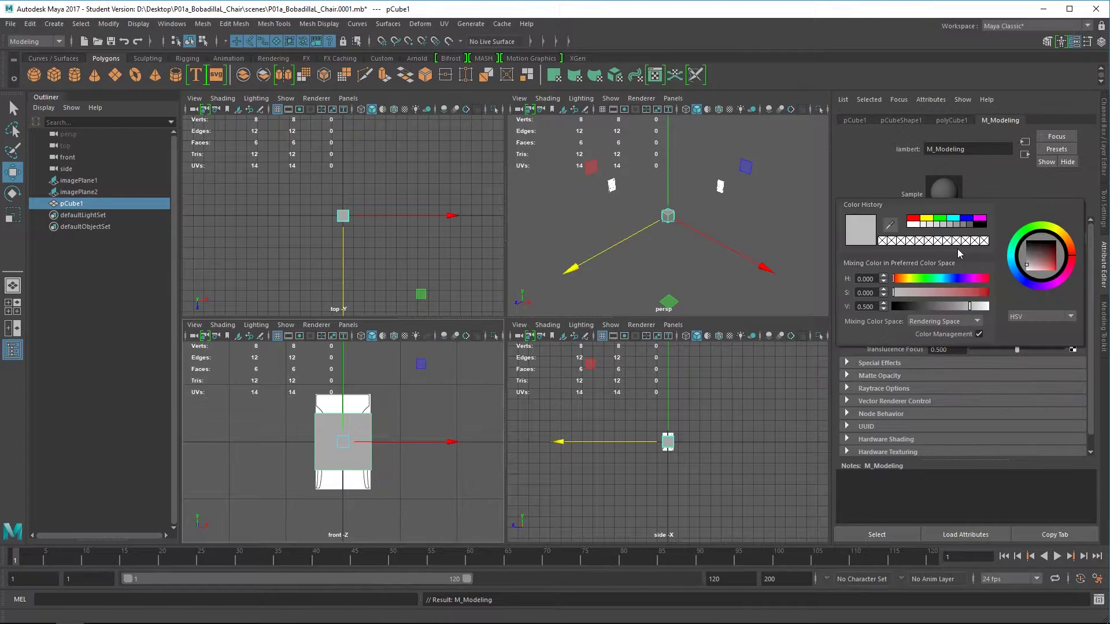
left_click(918, 224)
left_click_drag(972, 261, 1004, 267)
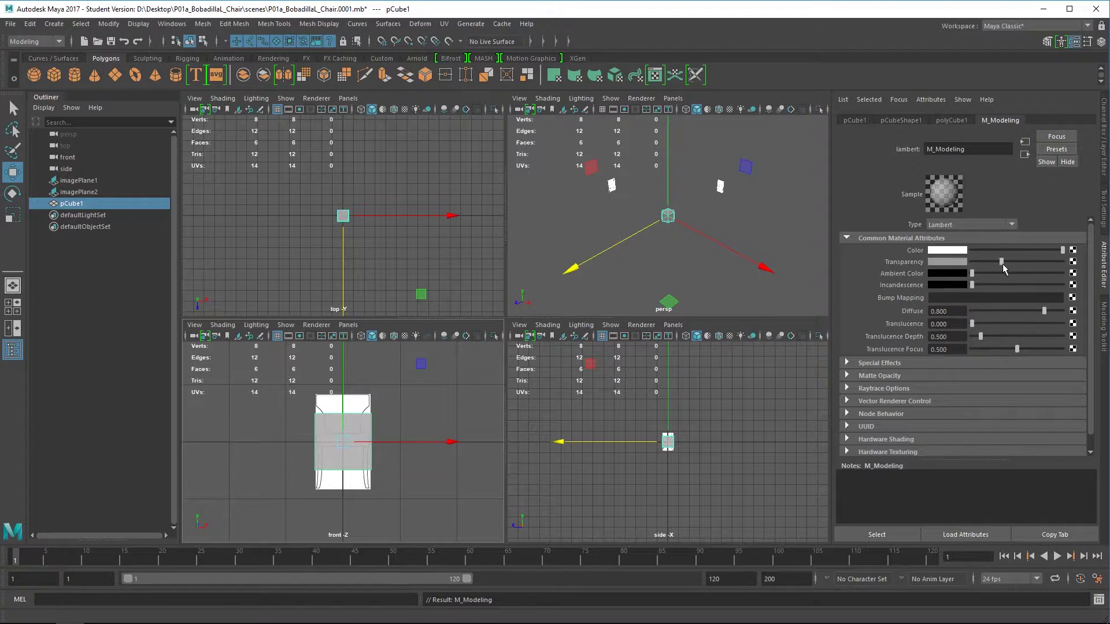
left_click(949, 251)
left_click(902, 221)
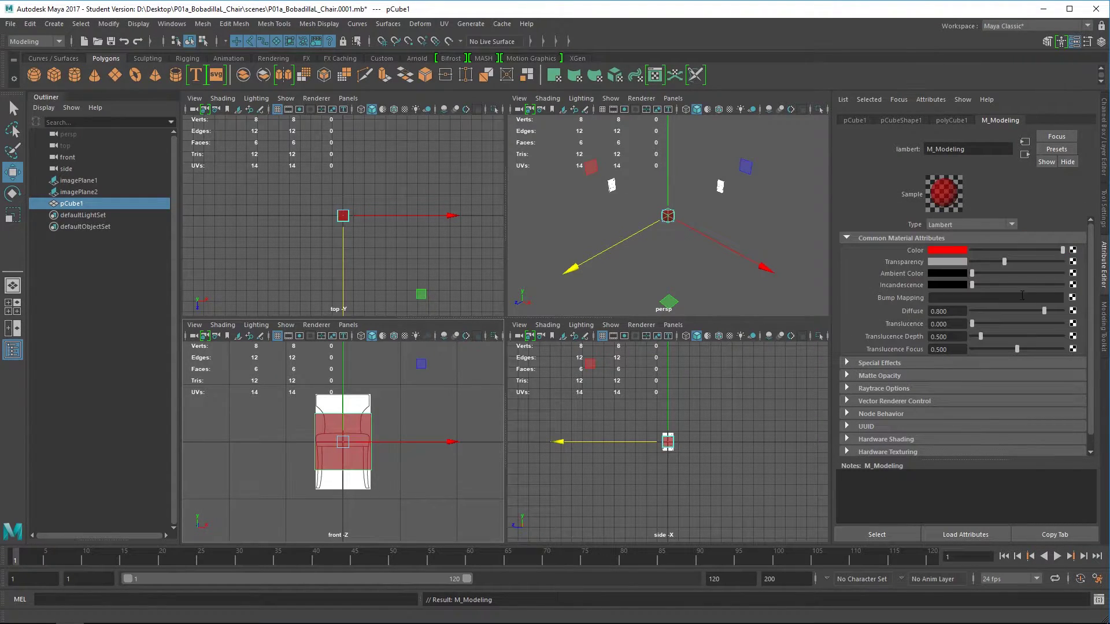
left_click_drag(1003, 264, 1063, 268)
mouse_move(1009, 264)
left_mouse_down()
mouse_move(1072, 268)
mouse_move(966, 271)
mouse_move(1024, 275)
mouse_move(1013, 275)
left_mouse_up()
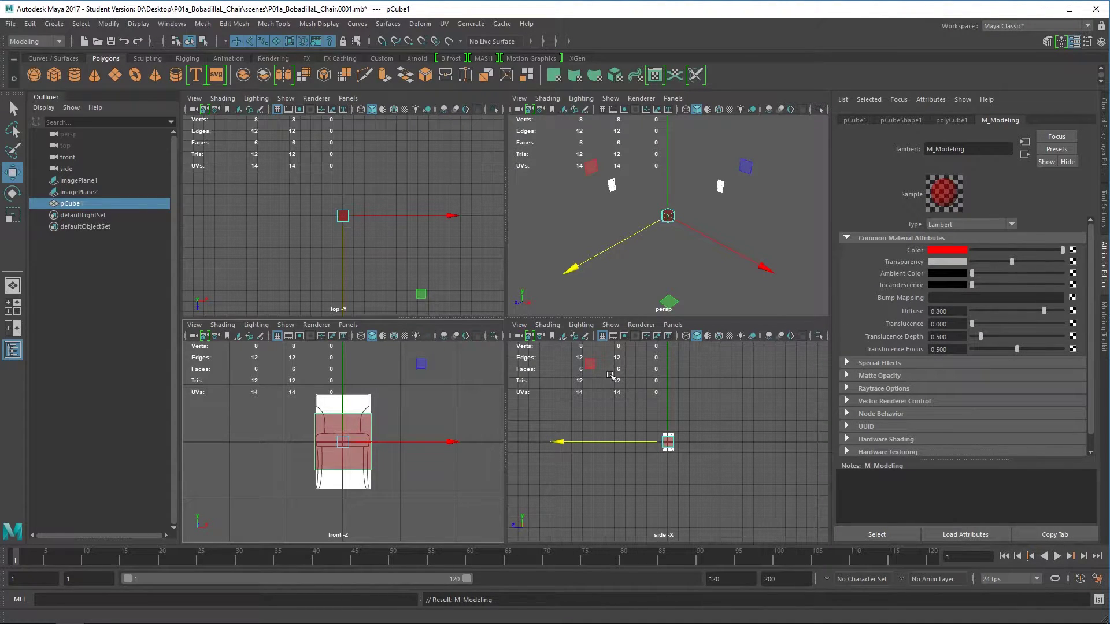
Flatten the cube to a Y scale of about 0.228 and raise it to Translate Y 0.026 over the chair seat.
key("space")
scroll(521, 376, "up", 5)
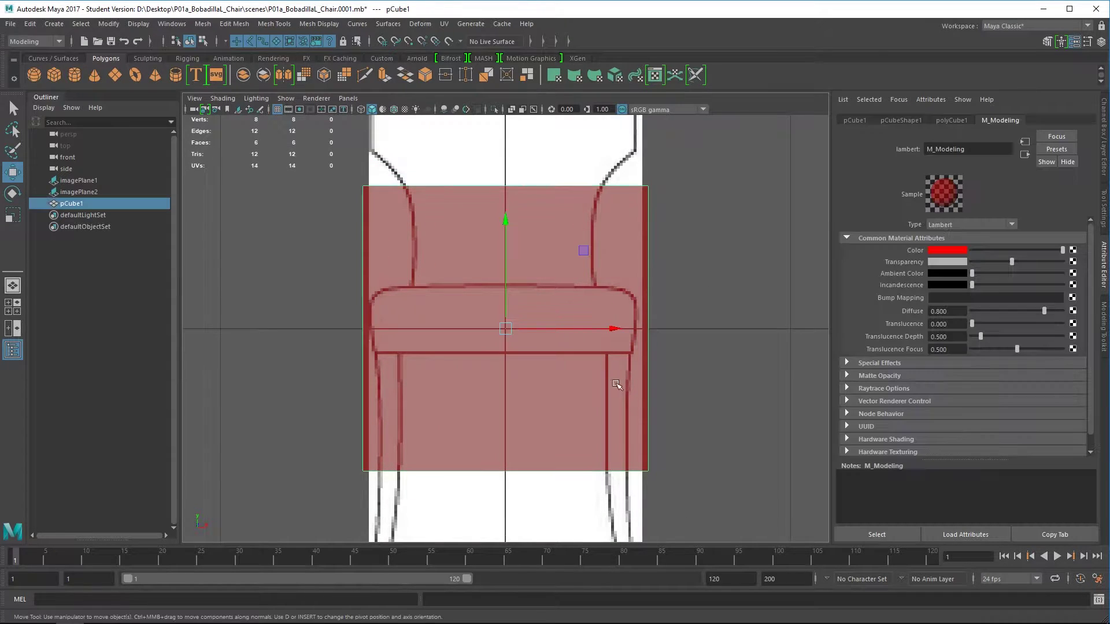
left_click(861, 120)
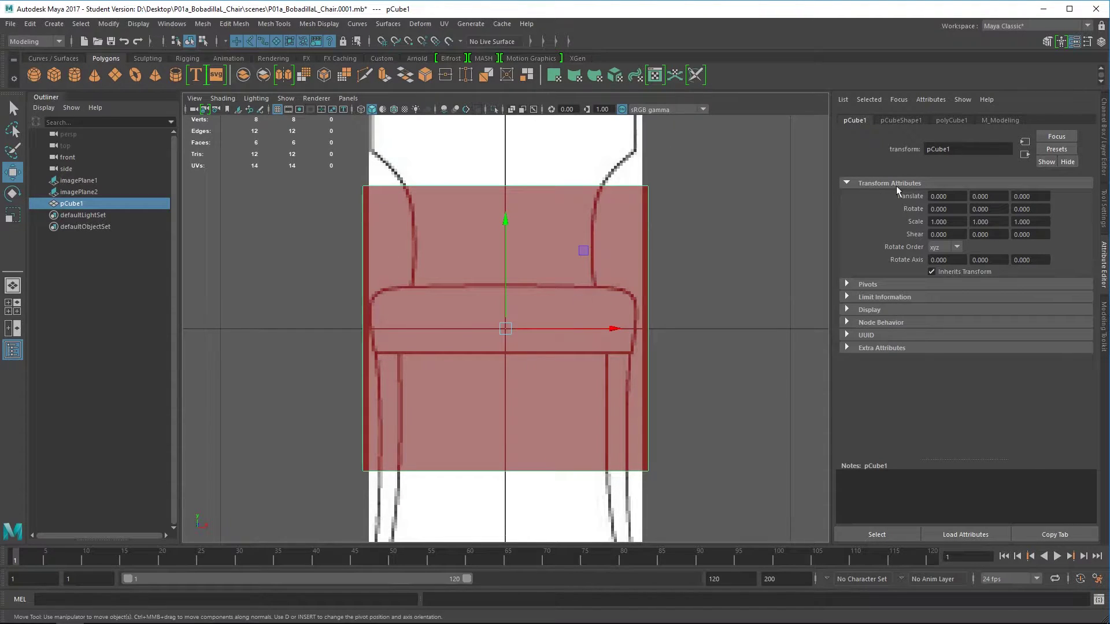
double_click(960, 149)
key("r")
left_click_drag(505, 225, 516, 306)
key("w")
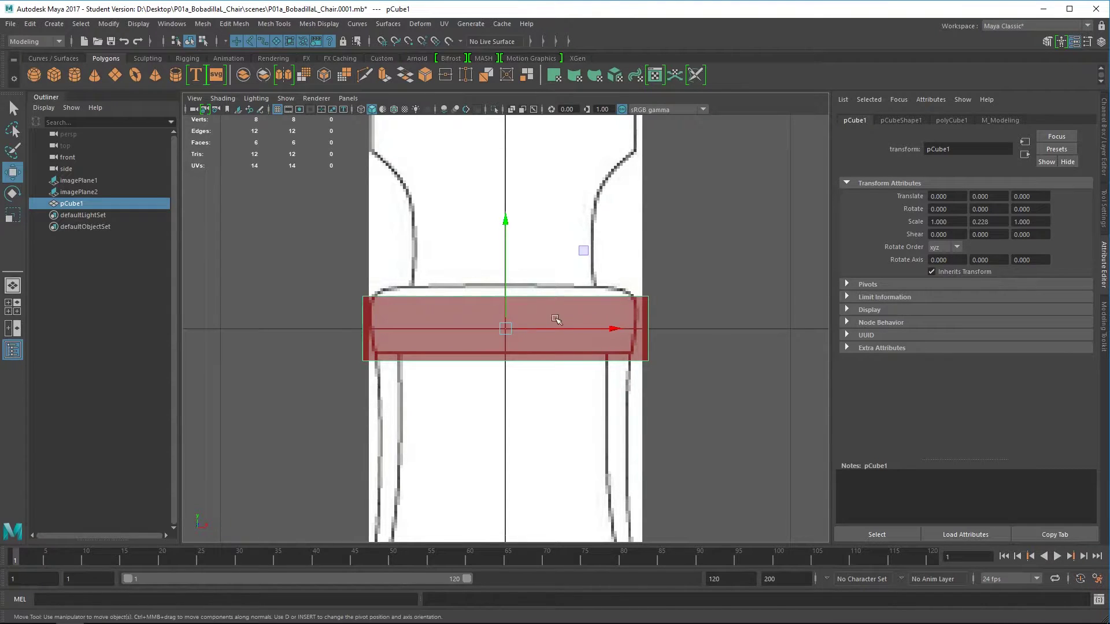
mouse_move(505, 246)
left_mouse_down()
mouse_move(505, 236)
mouse_move(511, 264)
left_mouse_up()
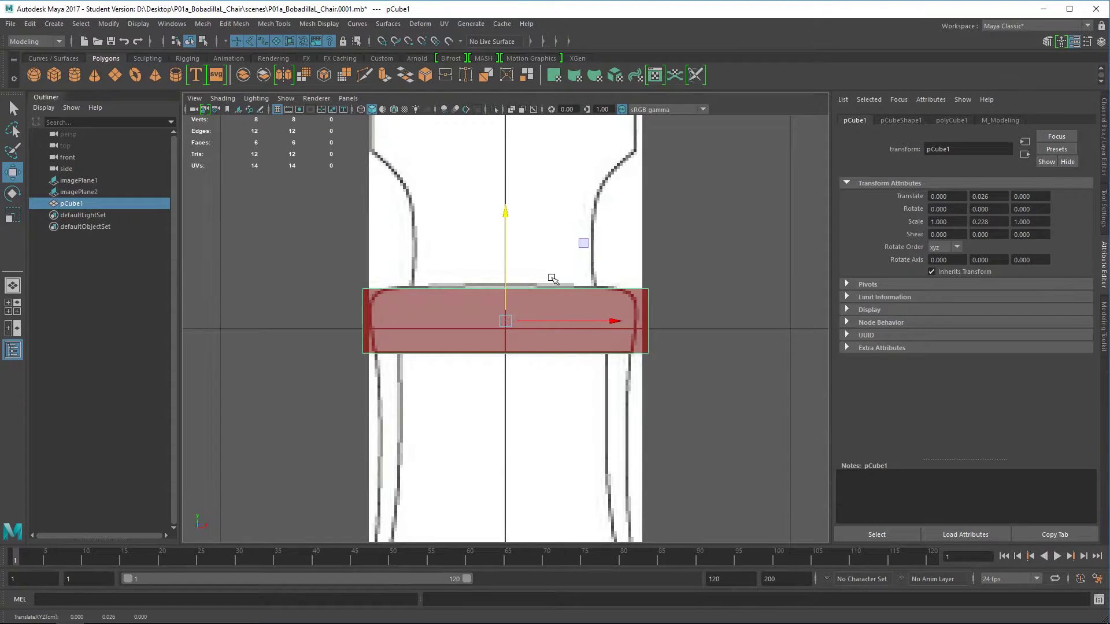
Raise the cube's top vertices to the seat's upper outline in the front view and return to object mode.
right_click_drag(460, 317, 399, 280)
left_click_drag(314, 258, 696, 303)
left_click_drag(504, 248, 512, 242)
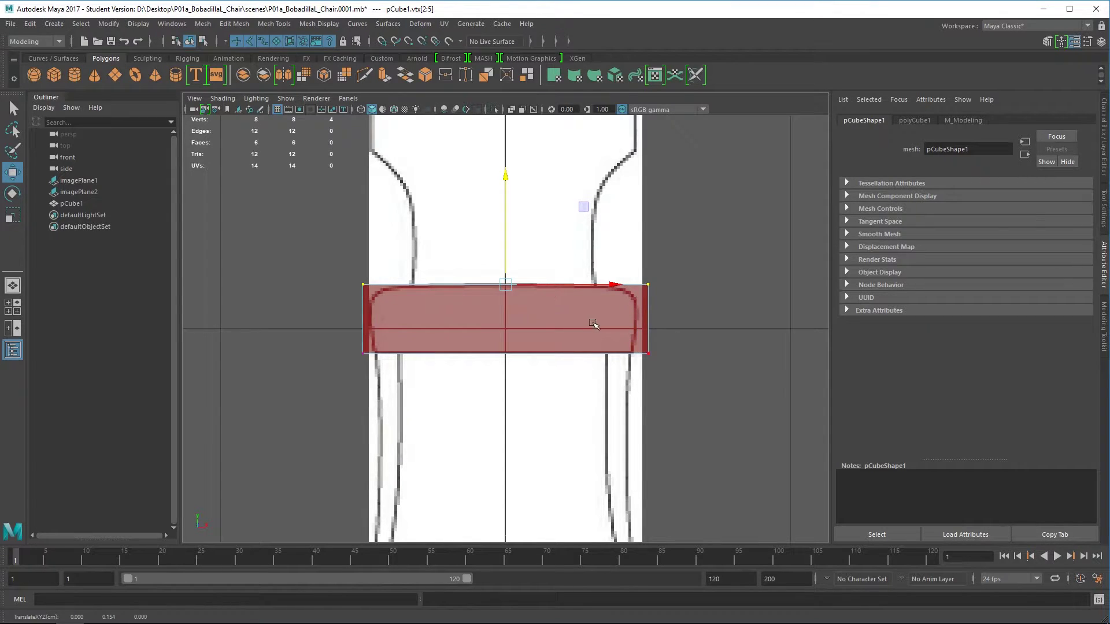
right_click_drag(590, 301, 623, 261)
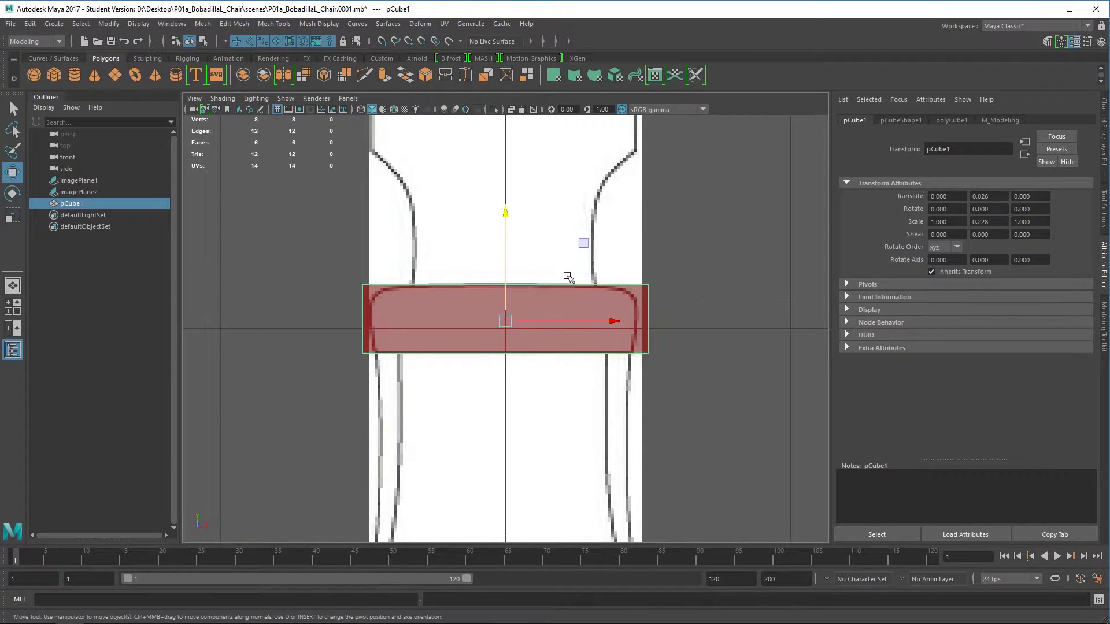
Fit the cube to the seat's depth in the side view with Scale Z 0.900 and Translate Z about 0.094.
key("space")
key("space")
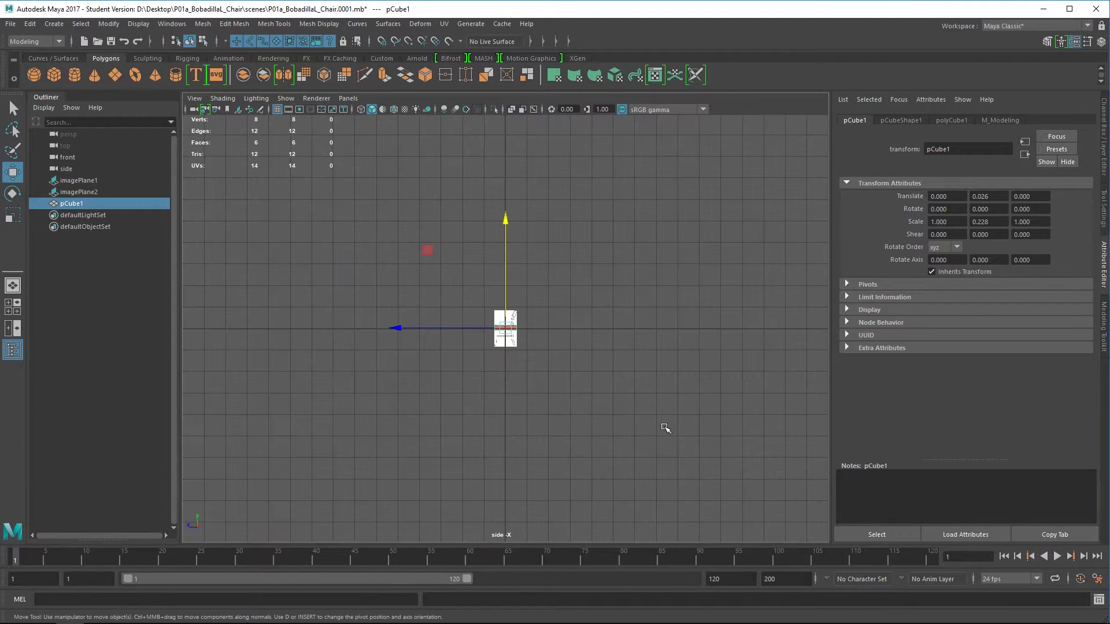
key("space")
key("space")
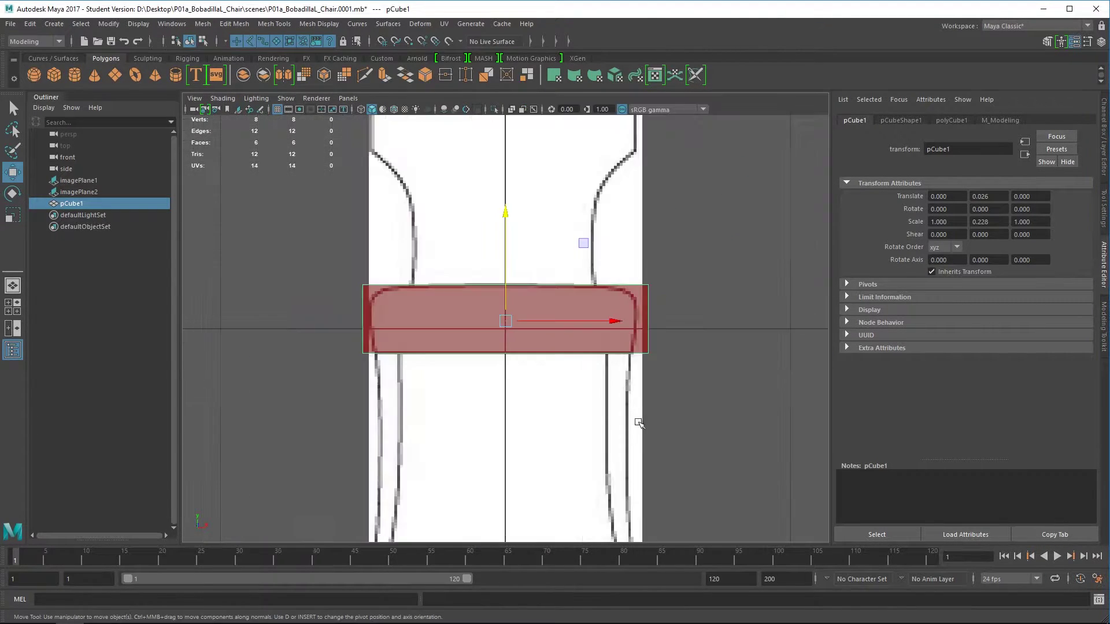
scroll(570, 347, "up", 5)
key("space")
key("space")
scroll(699, 441, "up", 6)
left_click_drag(428, 321, 391, 321)
key("r")
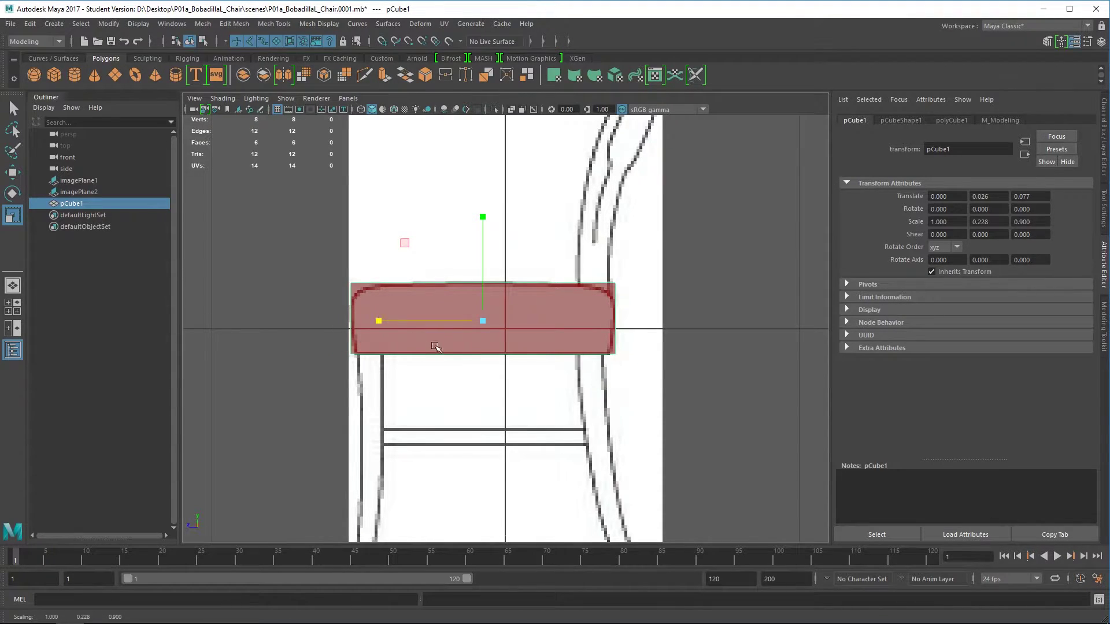
key("w")
left_click_drag(375, 323, 371, 320)
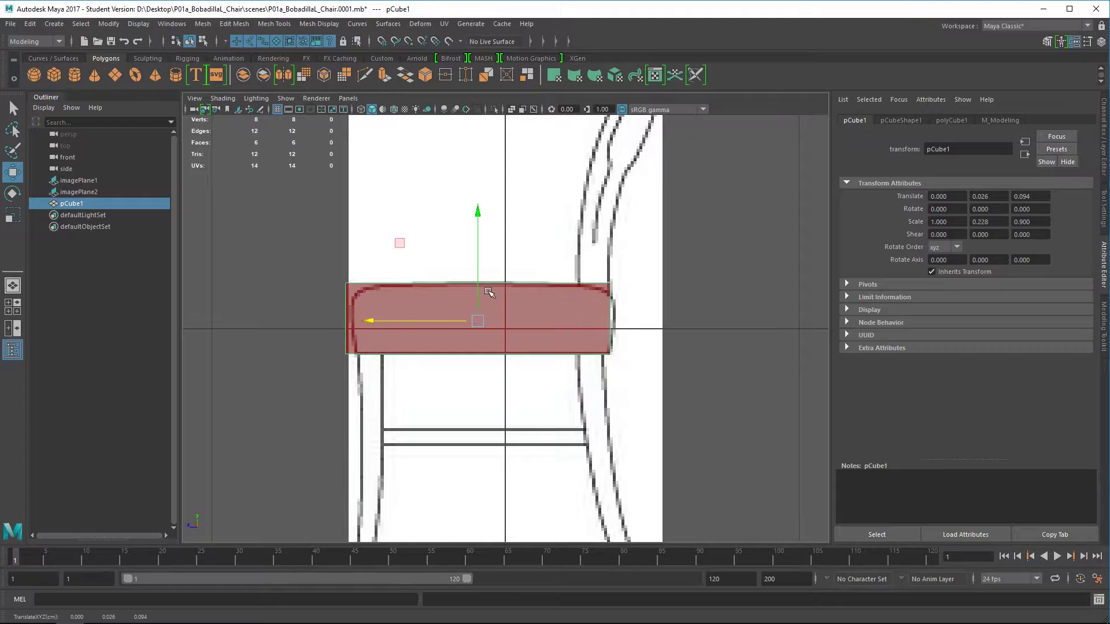
Check the soft selection settings and move the cube's front vertices back to the seat's front outline in the side view.
right_click(421, 302)
right_click_drag(421, 302, 364, 281)
left_click_drag(285, 205, 366, 396)
left_click(304, 246)
left_click_drag(291, 206, 401, 456)
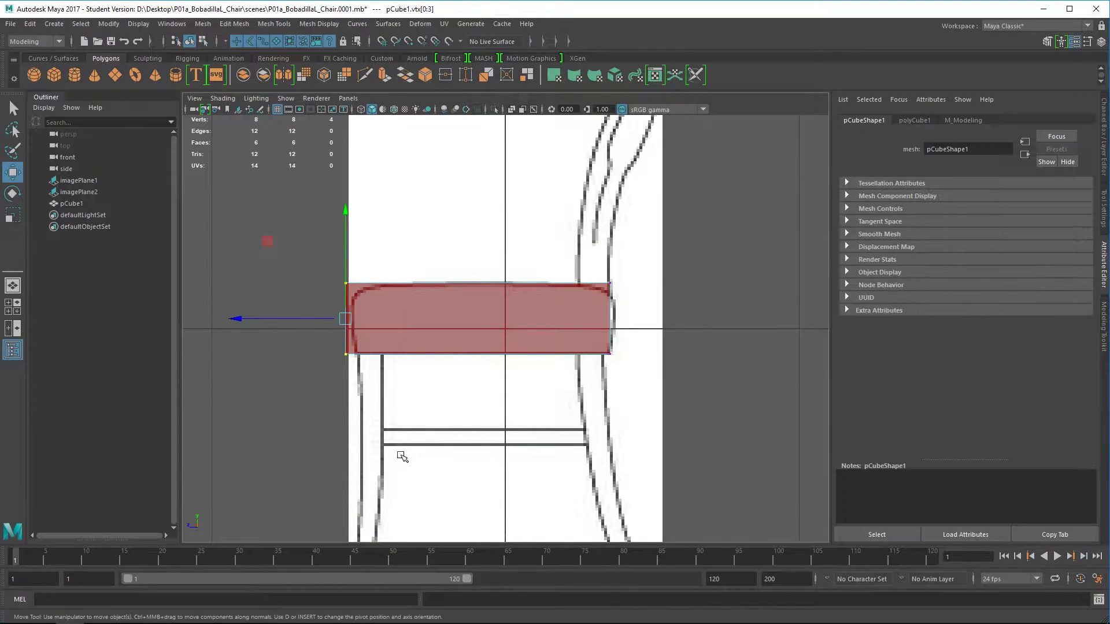
left_click(1105, 217)
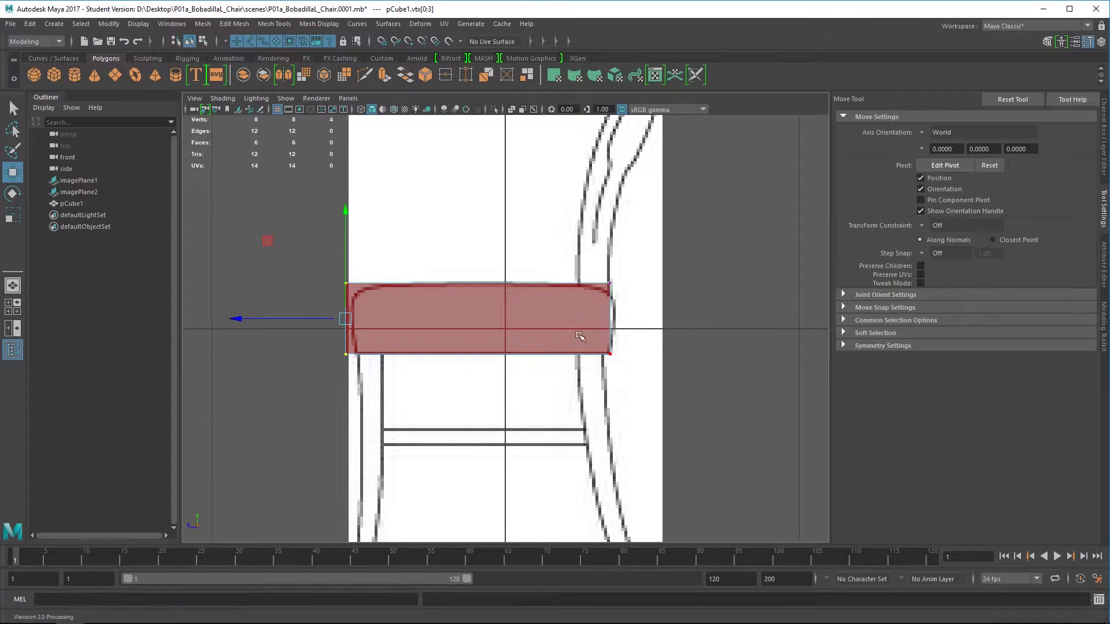
key("q")
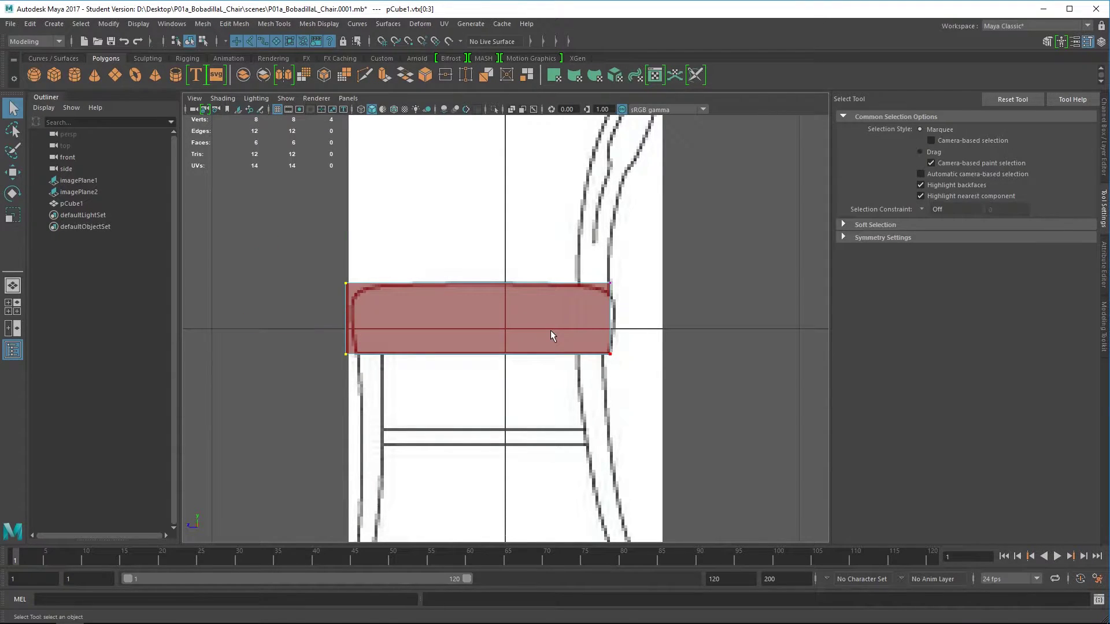
left_click(844, 224)
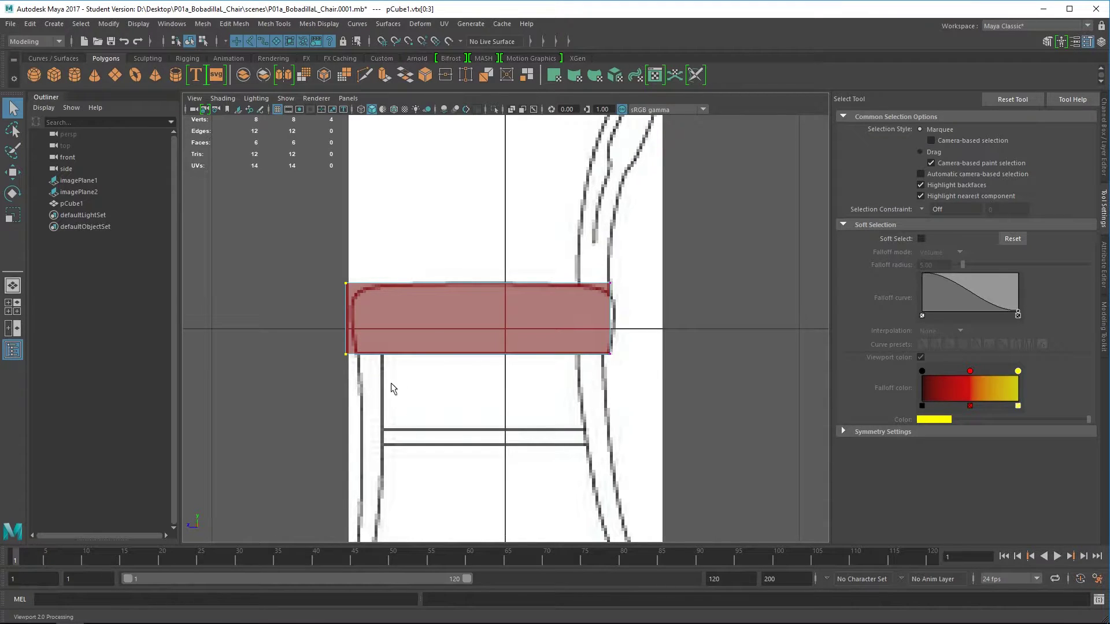
key("w")
left_click_drag(236, 319, 247, 319)
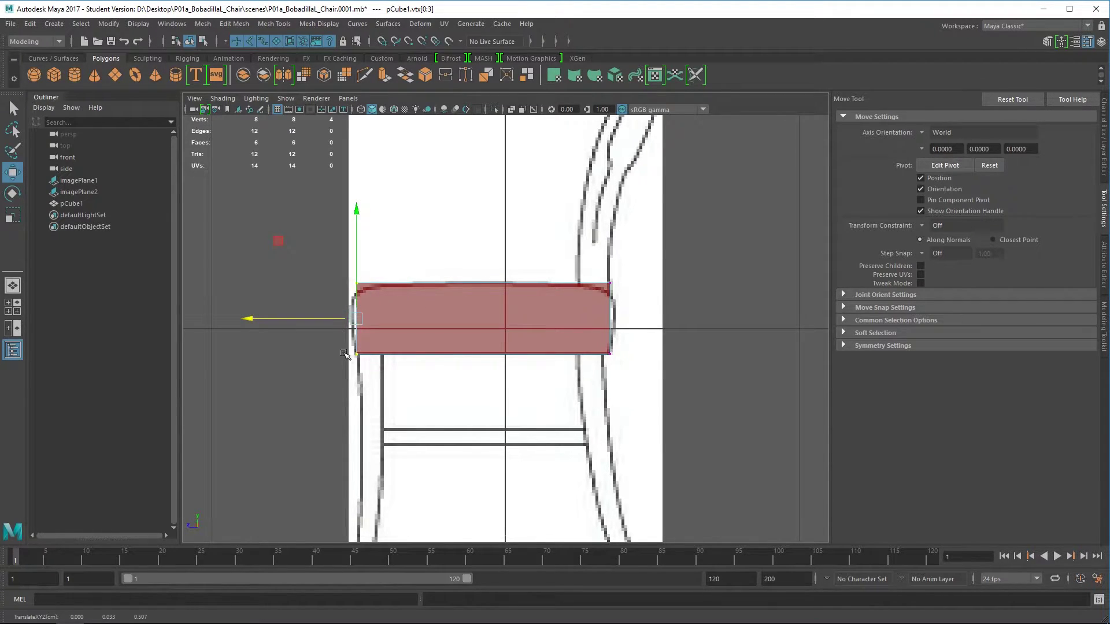
Move the vertices on both sides of the cube inward to match the seat's width in the front view.
left_click(568, 315)
key("space")
key("space")
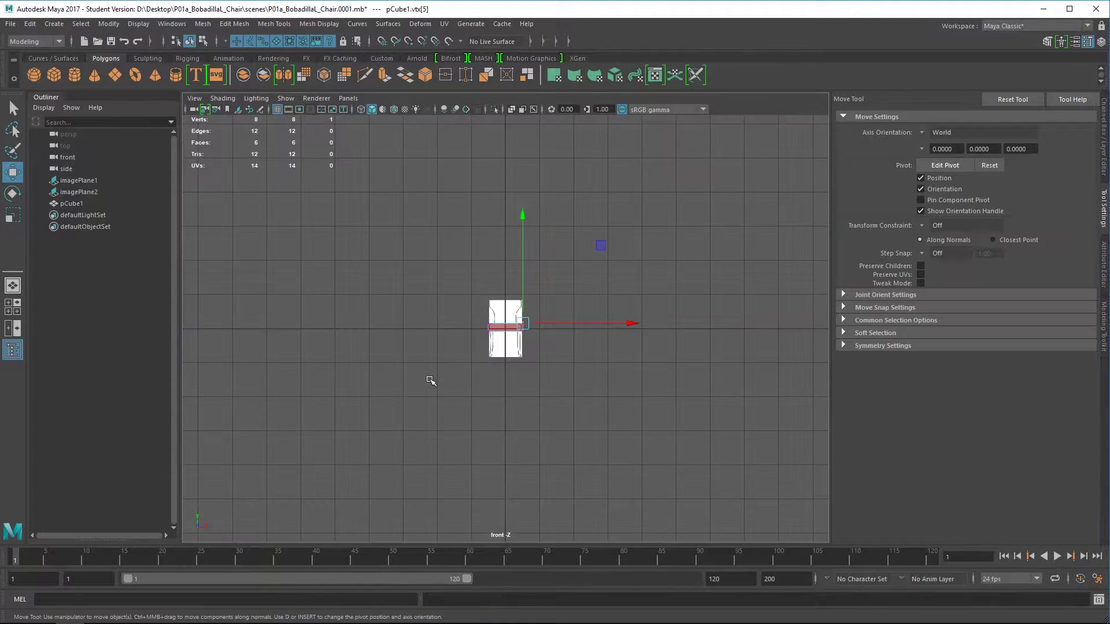
scroll(495, 349, "up", 6)
left_click_drag(723, 229, 663, 450)
left_click_drag(783, 318, 767, 320)
left_click_drag(322, 215, 349, 403)
left_click_drag(458, 321, 472, 322)
Leave vertex editing and select the whole seat cube in object mode.
left_click(453, 277)
right_click(575, 280)
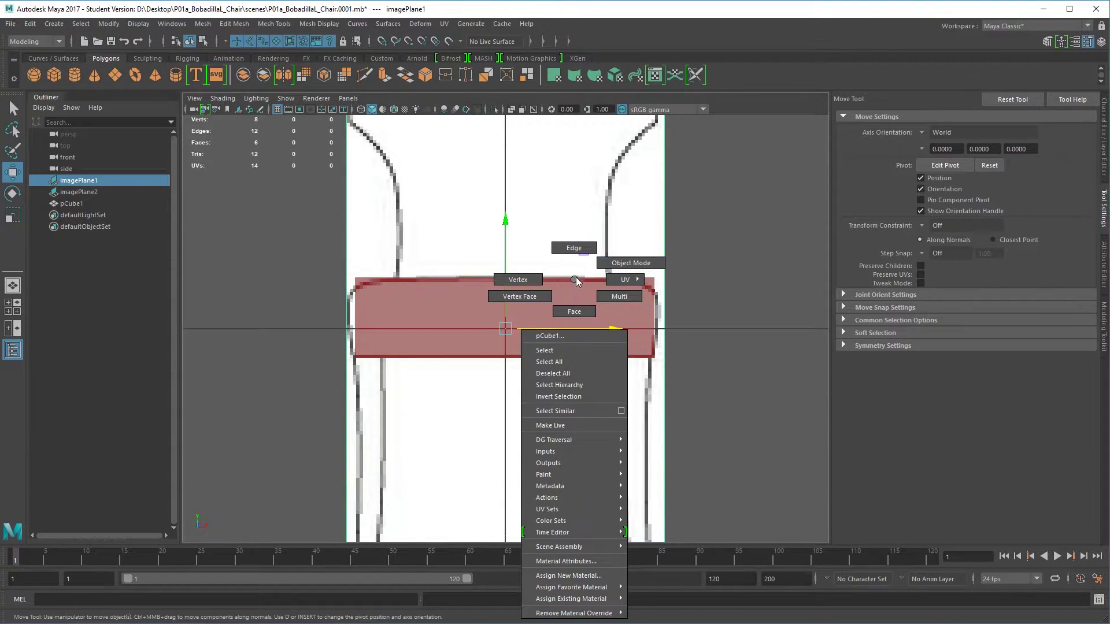
key("space")
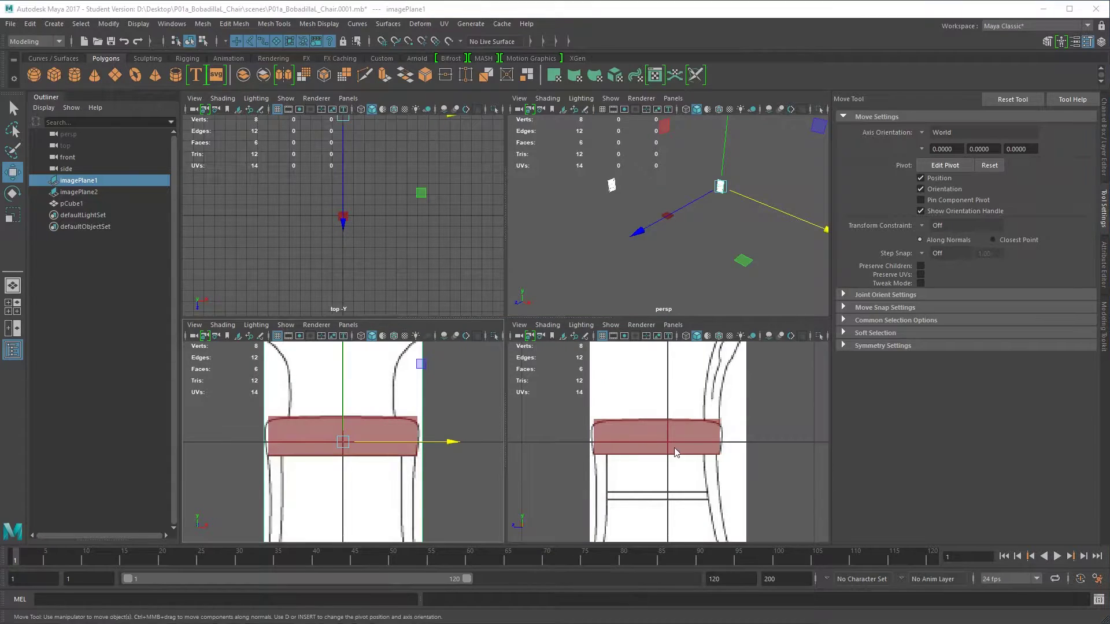
key("space")
left_click(548, 306)
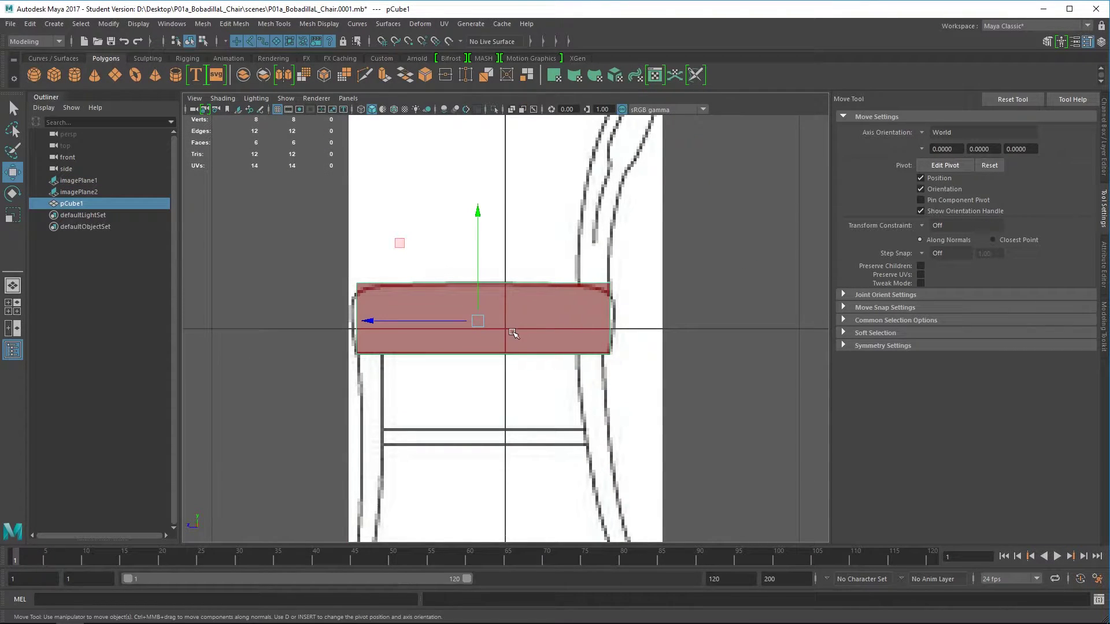
Lower the seat cube's pivot to the world origin's height in the front view, snapping it to the grid.
key("space")
key("space")
scroll(533, 339, "up", 2)
scroll(534, 340, "down", 8)
scroll(526, 353, "up", 4)
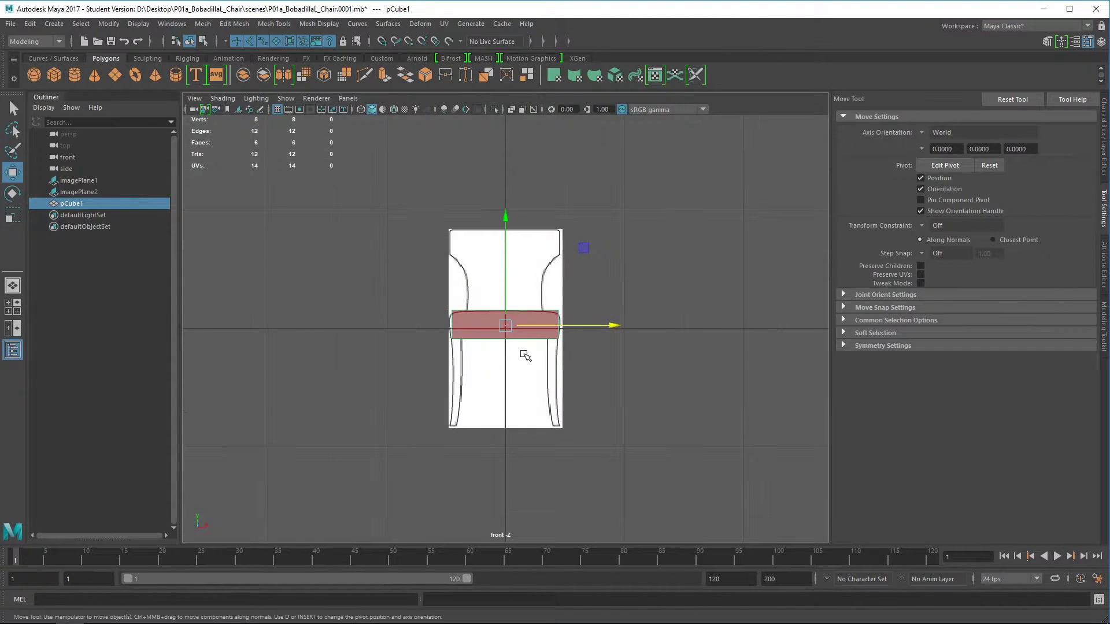
scroll(524, 357, "up", 3)
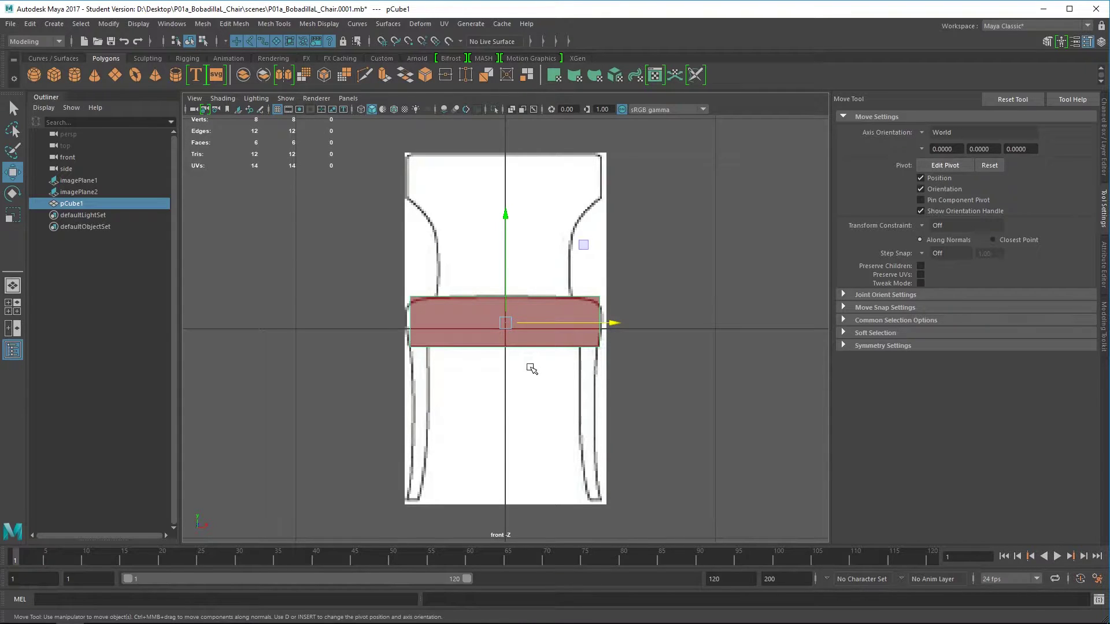
key("d")
key("v")
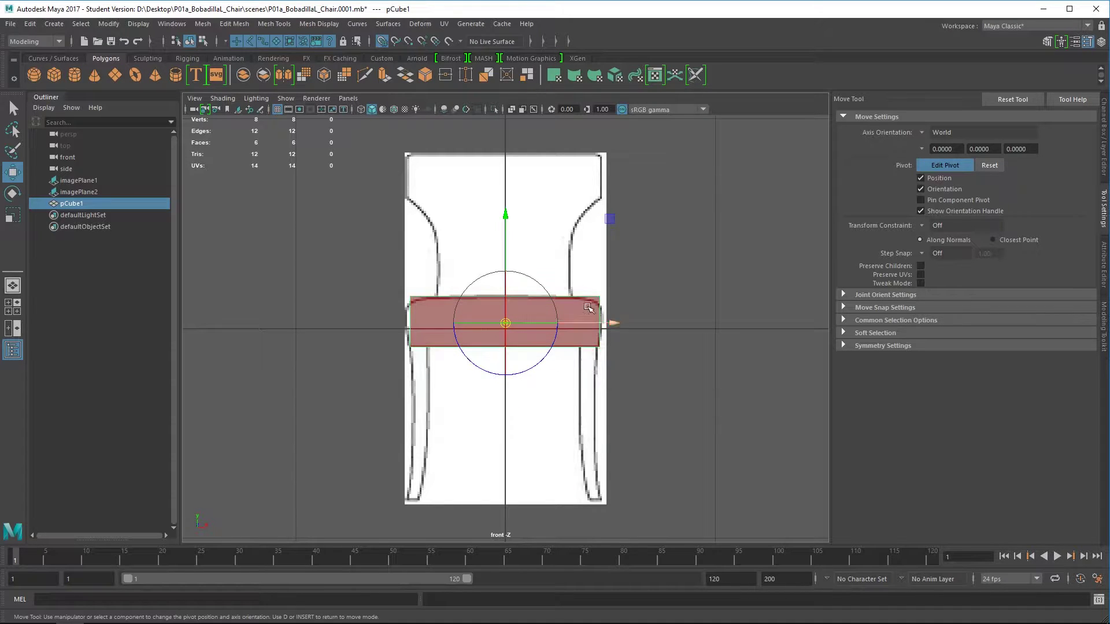
left_click_drag(505, 220, 502, 242)
left_click(612, 328)
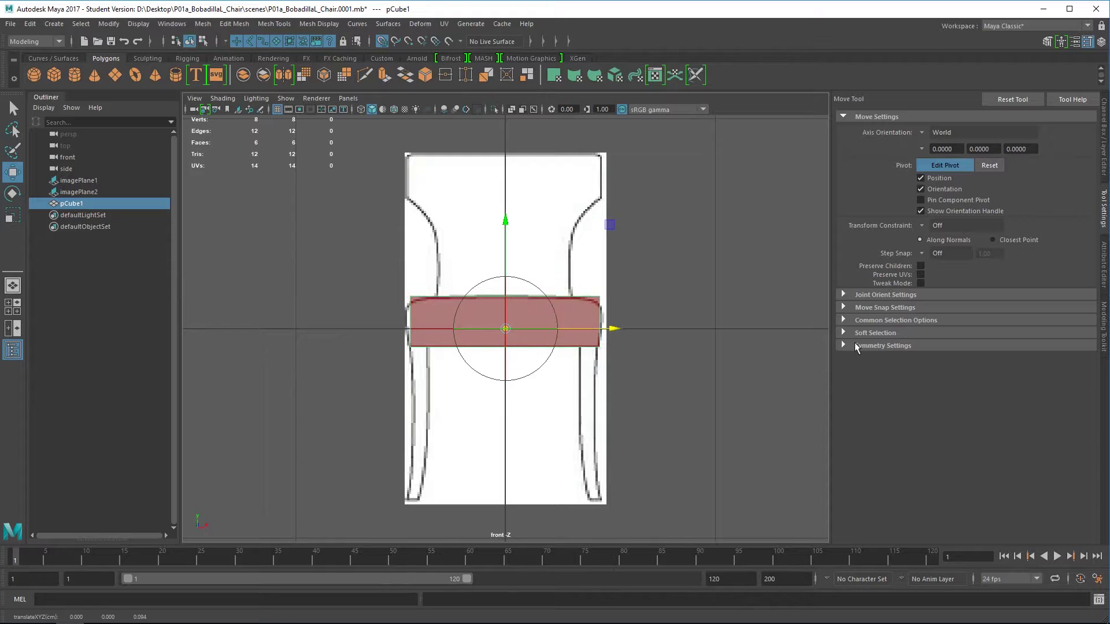
key("Insert")
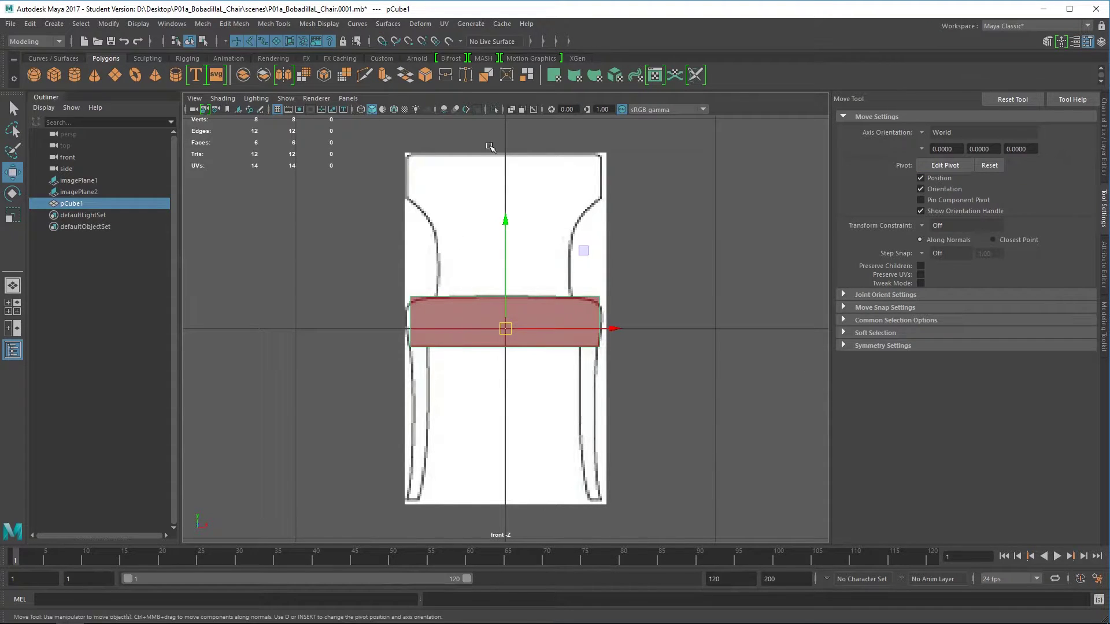
Snap the cube's pivot along Z to the world origin in the side view.
key("space")
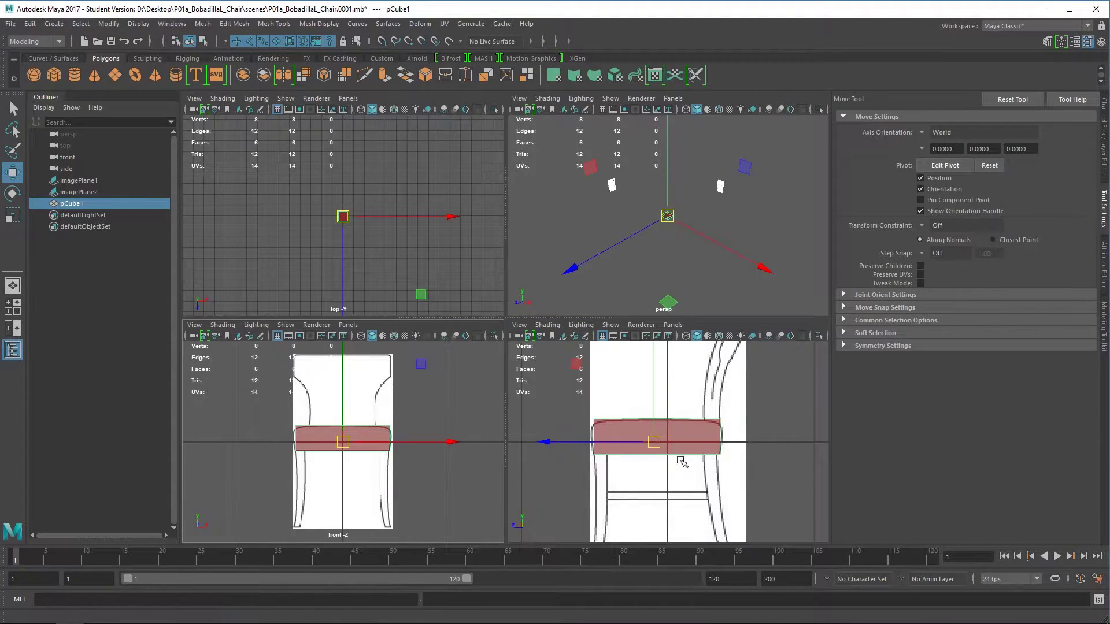
key("space")
scroll(499, 324, "up", 2)
scroll(499, 324, "up", 2)
key("Insert")
key("x")
left_click_drag(353, 325, 399, 328)
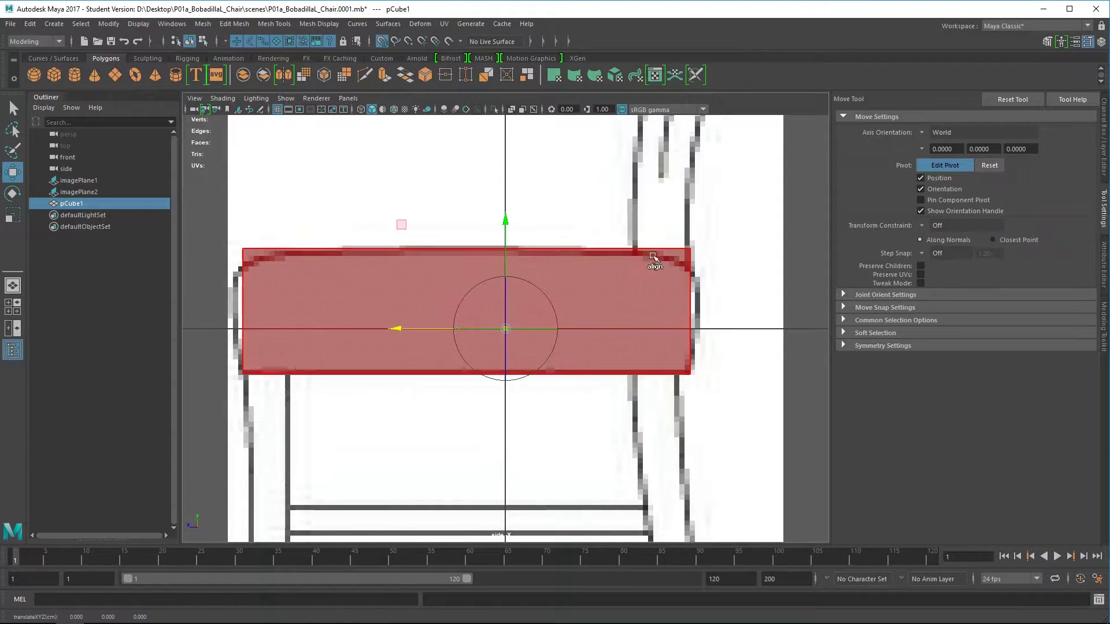
key("Insert")
Try rotating the cube about its centred pivot in the front view and undo the rotation.
key("space")
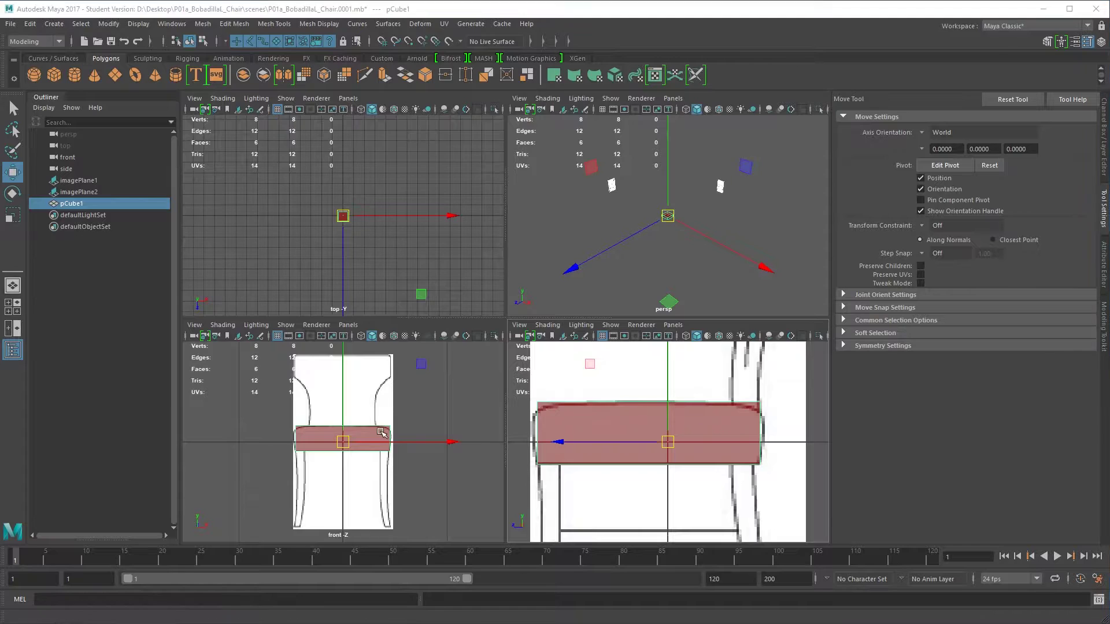
key("space")
scroll(523, 333, "up", 2)
scroll(506, 329, "up", 4)
scroll(505, 336, "down", 15)
scroll(509, 347, "up", 10)
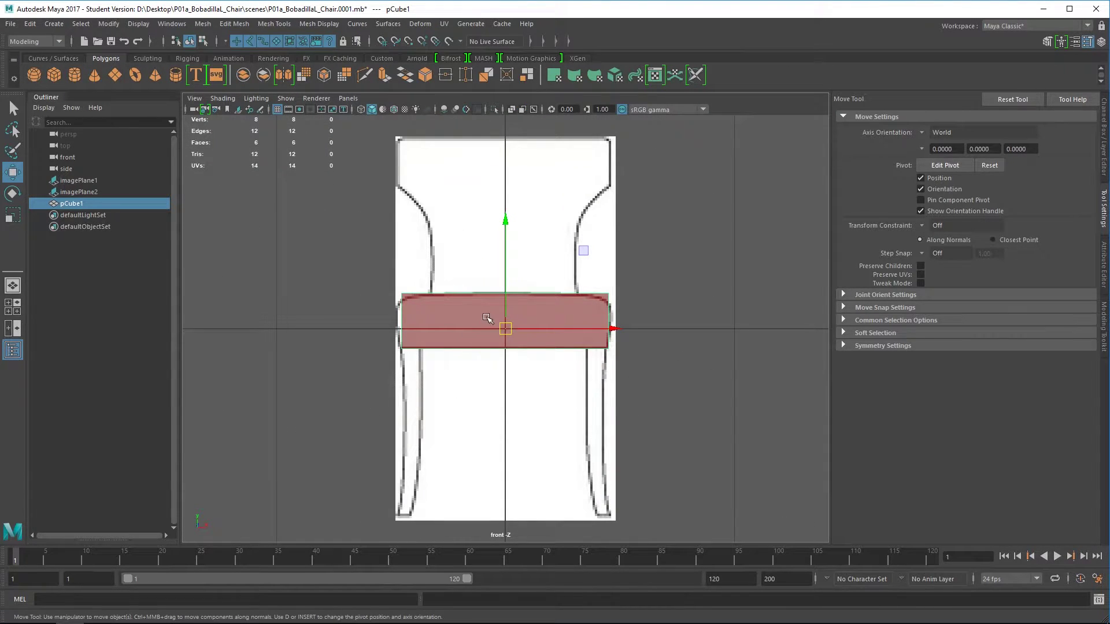
key("r")
key("e")
left_click_drag(605, 264, 570, 235)
key("ctrl+z")
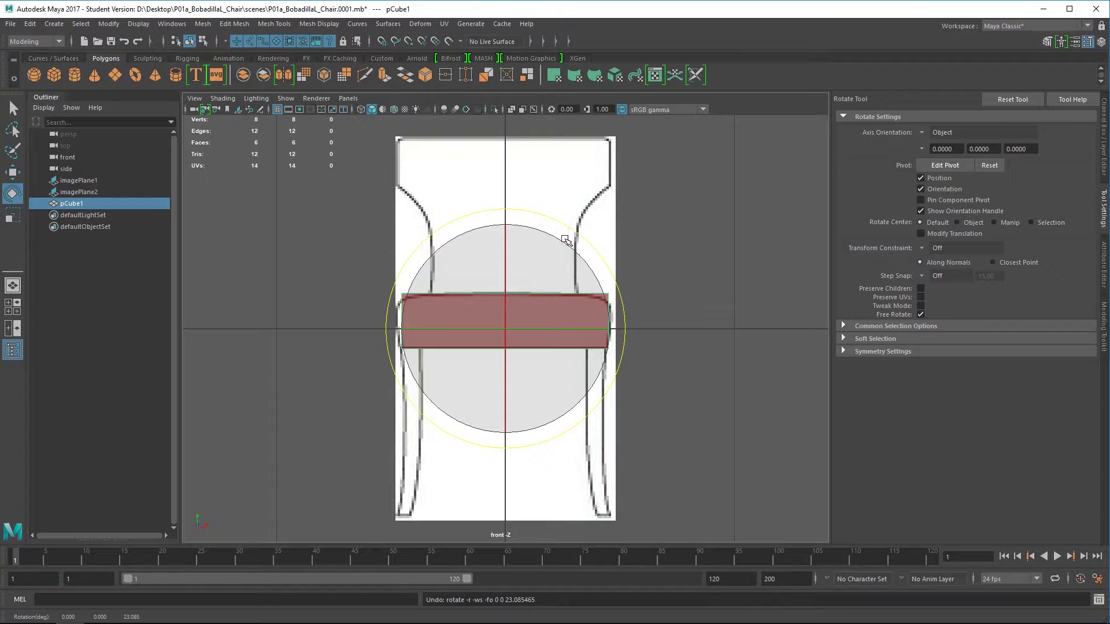
Try rotating the cube about a pivot offset along X, undo the rotation and pivot move, and reselect the cube.
key("d")
left_click_drag(619, 328, 673, 328)
key("d")
left_click_drag(650, 248, 657, 366)
key("ctrl+z")
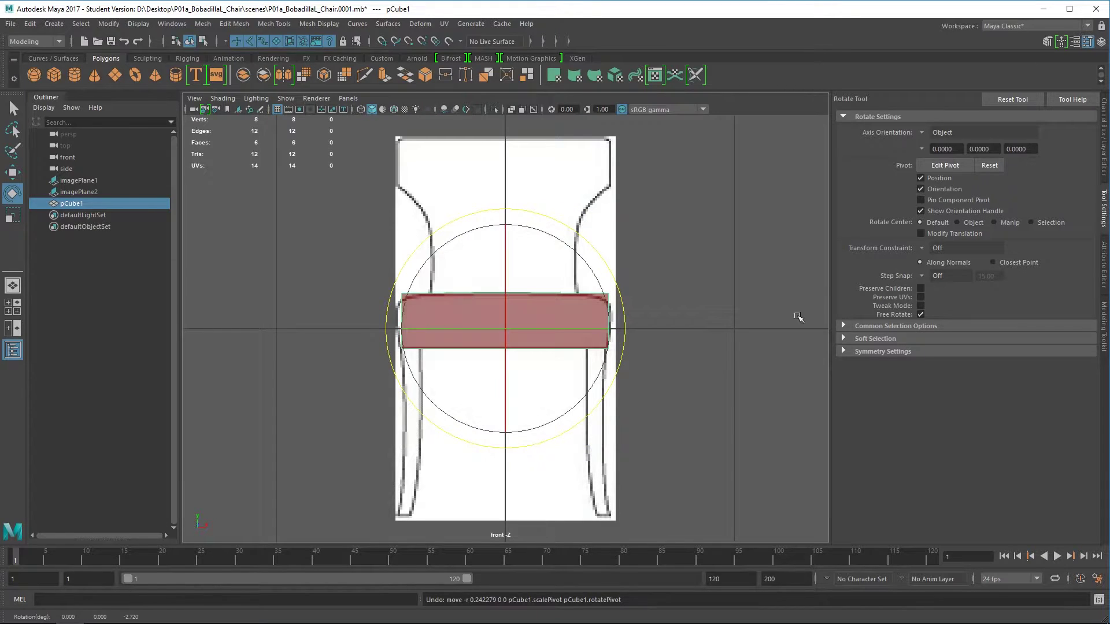
left_click(568, 353)
left_click(502, 304)
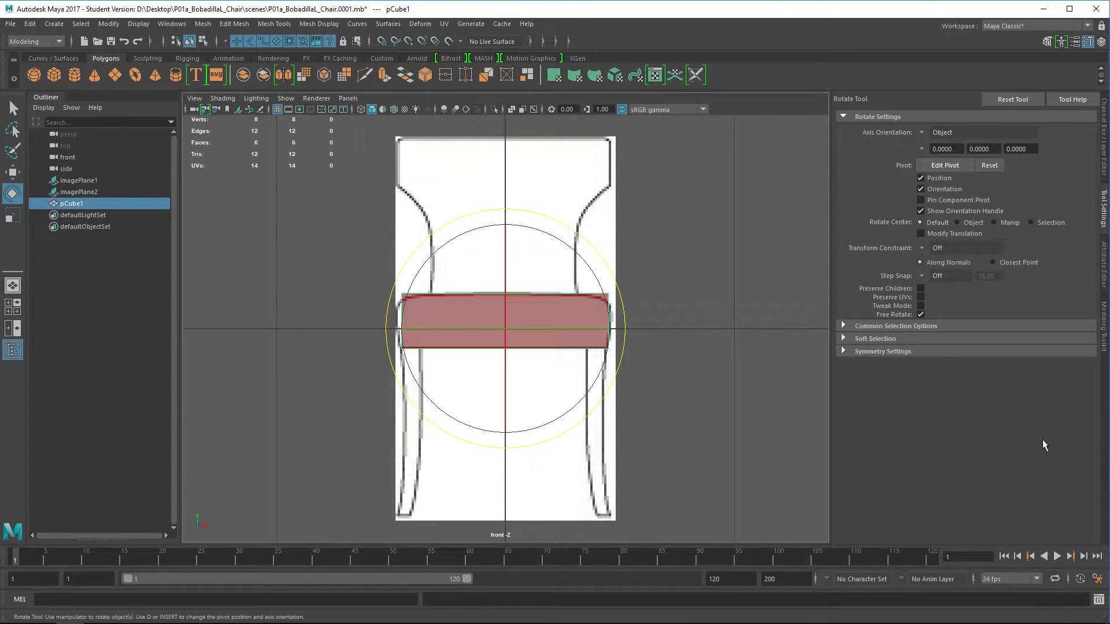
left_click(806, 266)
left_click(562, 321)
key("w")
left_click(720, 342)
left_click(566, 325)
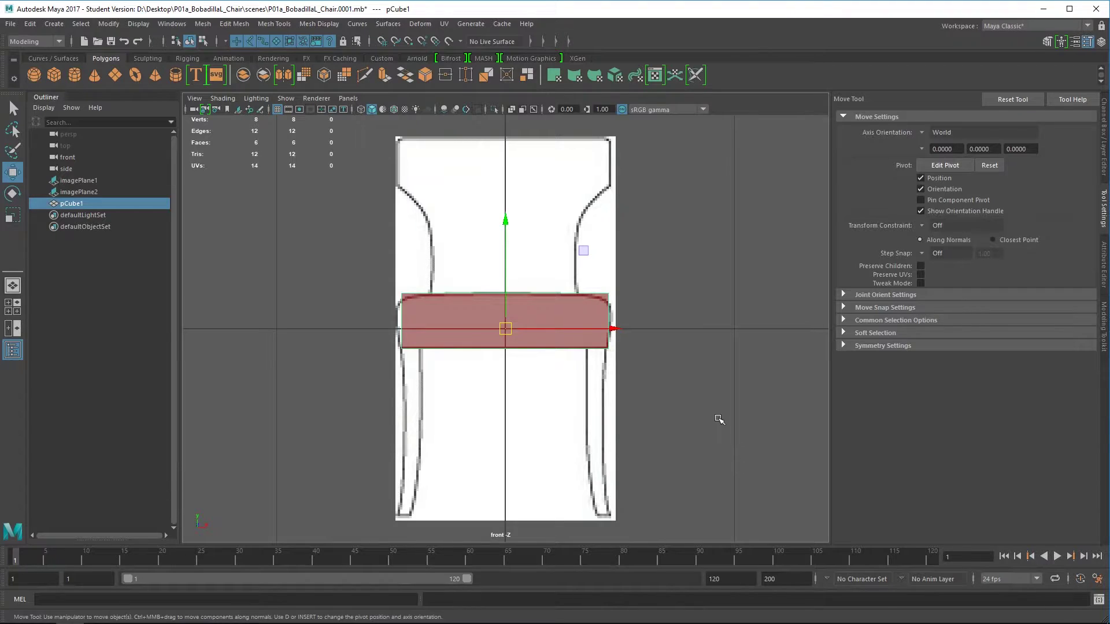
Insert two horizontal edge loops around the seat cube, at mid-height and halfway up its upper half, using Multiple edge loops set to 1.
left_click(274, 25)
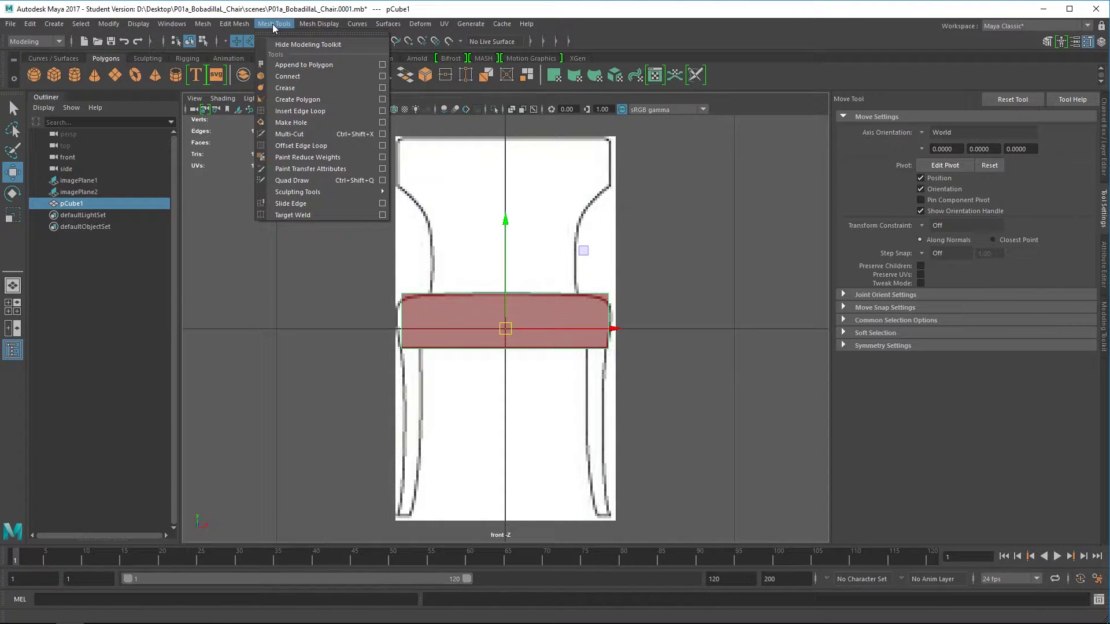
left_click(381, 112)
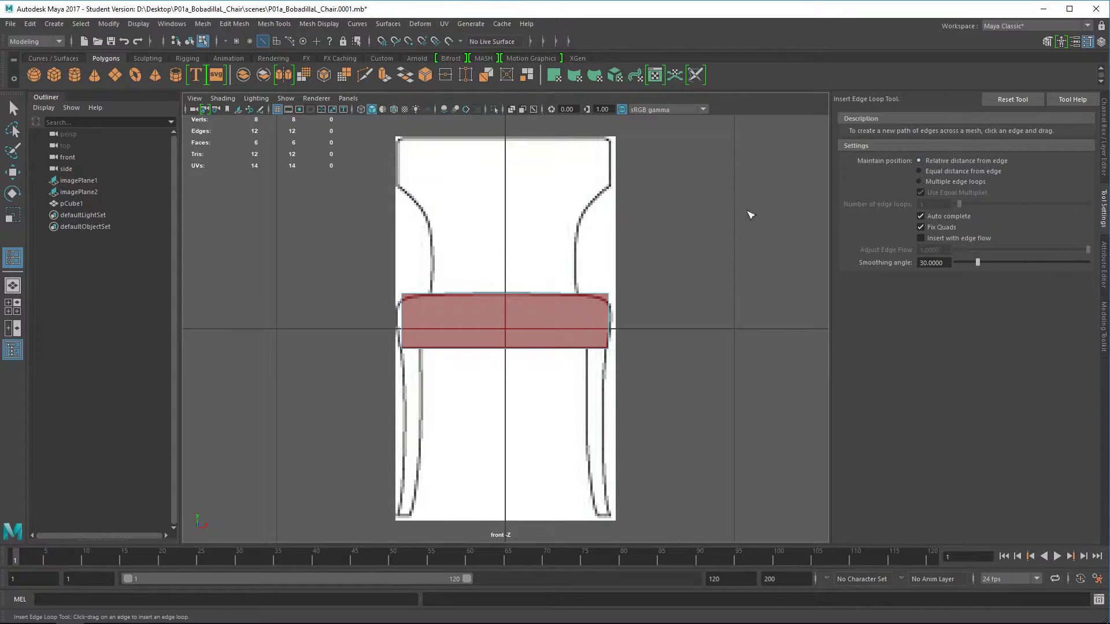
scroll(613, 237, "up", 2)
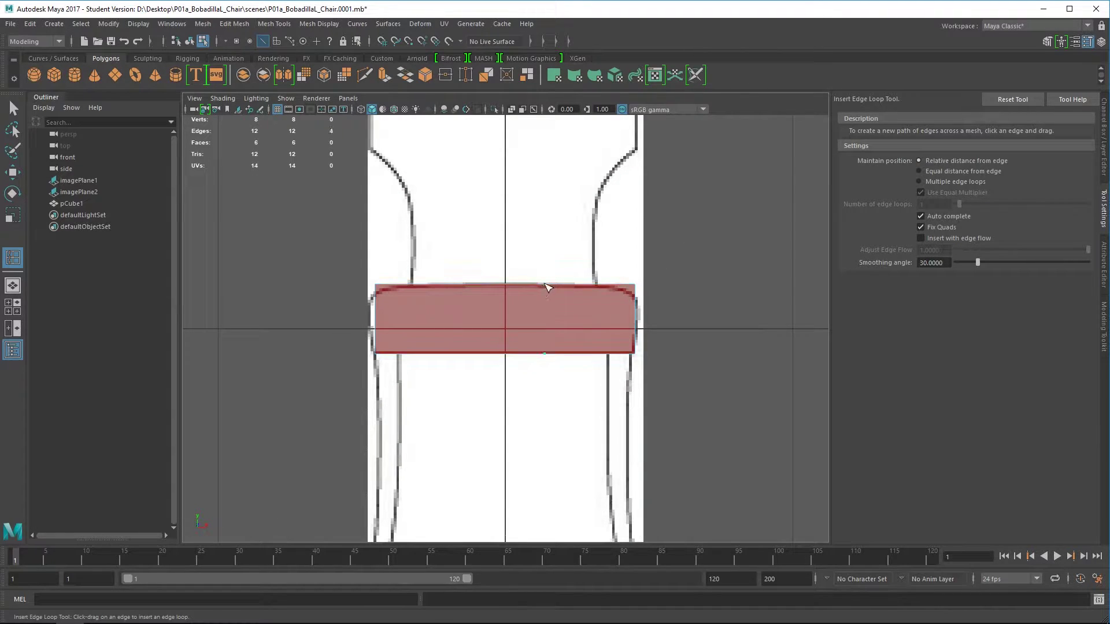
left_click(595, 324)
key("ctrl+z")
left_click(919, 182)
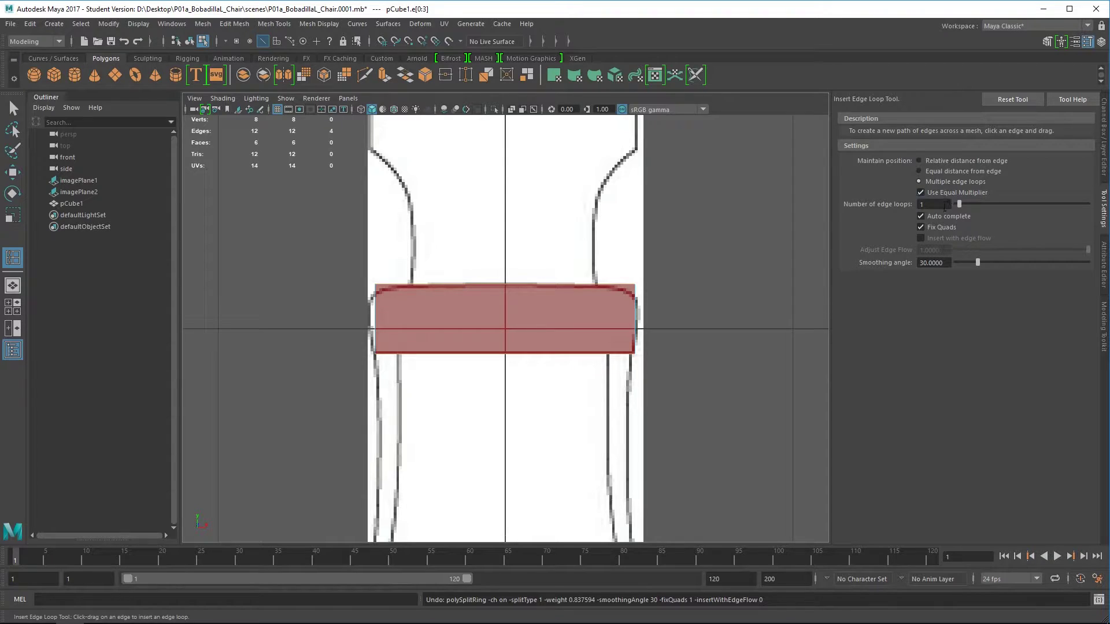
left_click(637, 329)
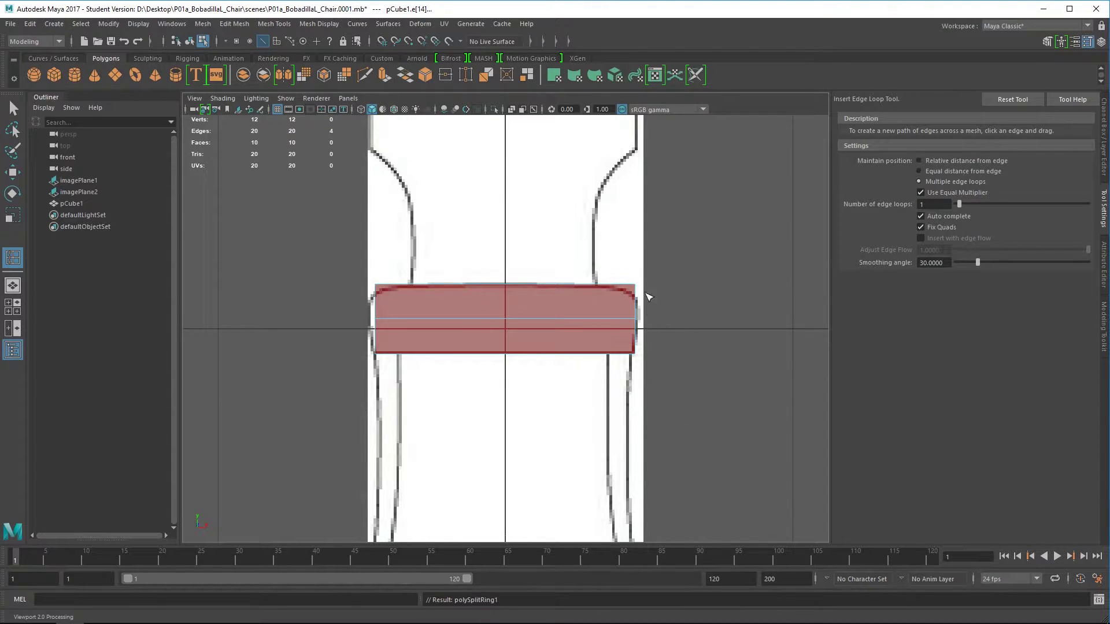
left_click(636, 301)
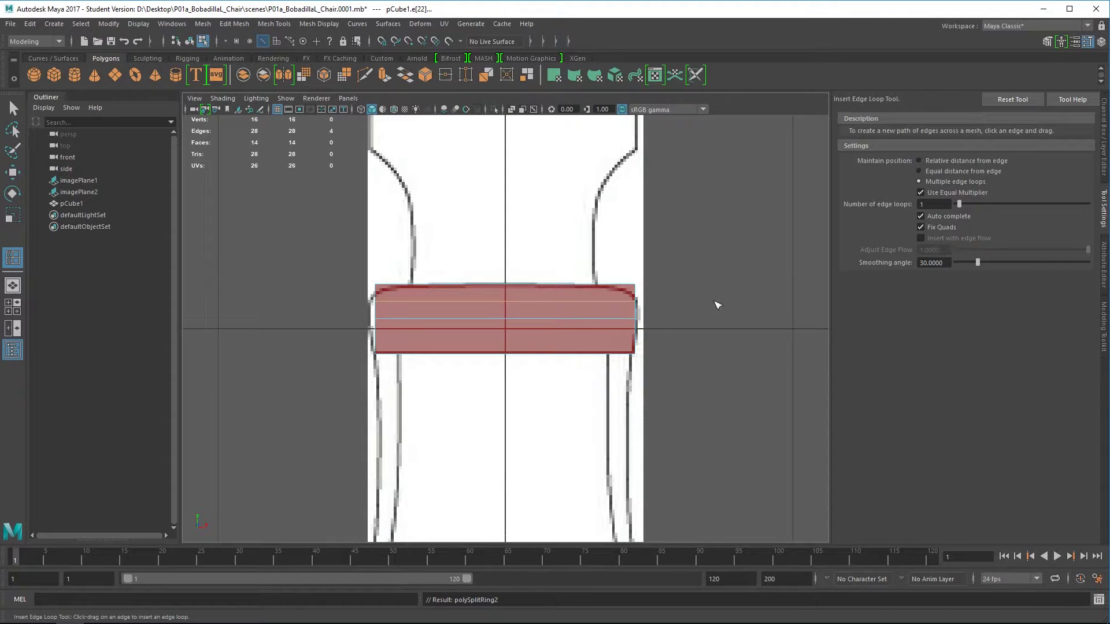
Examine the seat cube's two horizontal edge loops in the perspective view.
key("space")
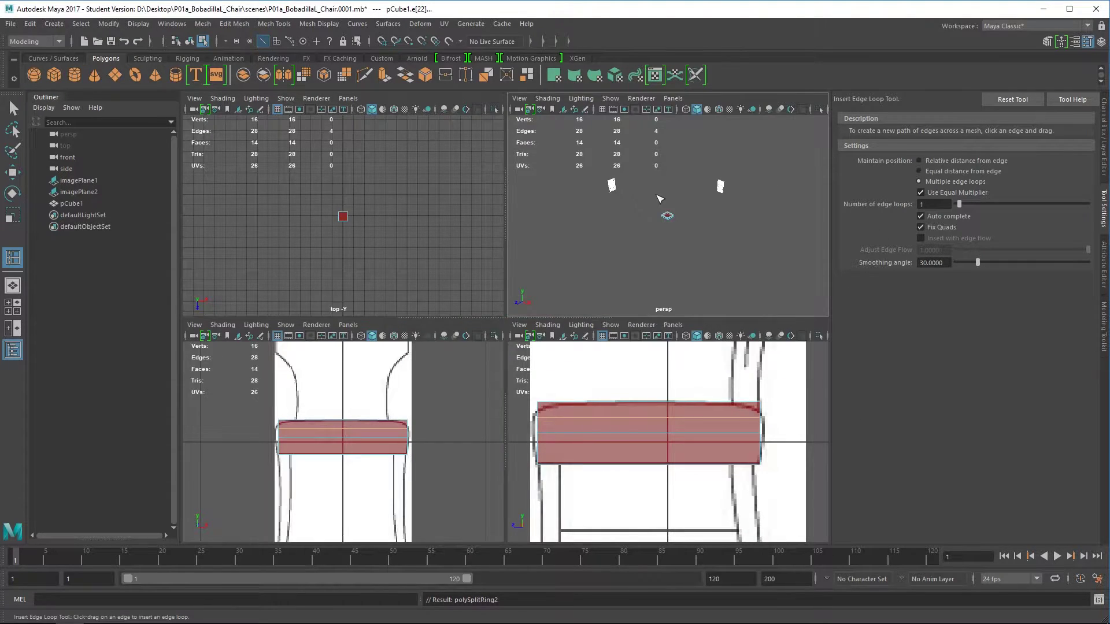
key("space")
scroll(570, 372, "up", 5)
key("super")
key("super")
left_click_drag(525, 389, 649, 386, "alt")
key("space")
key("space")
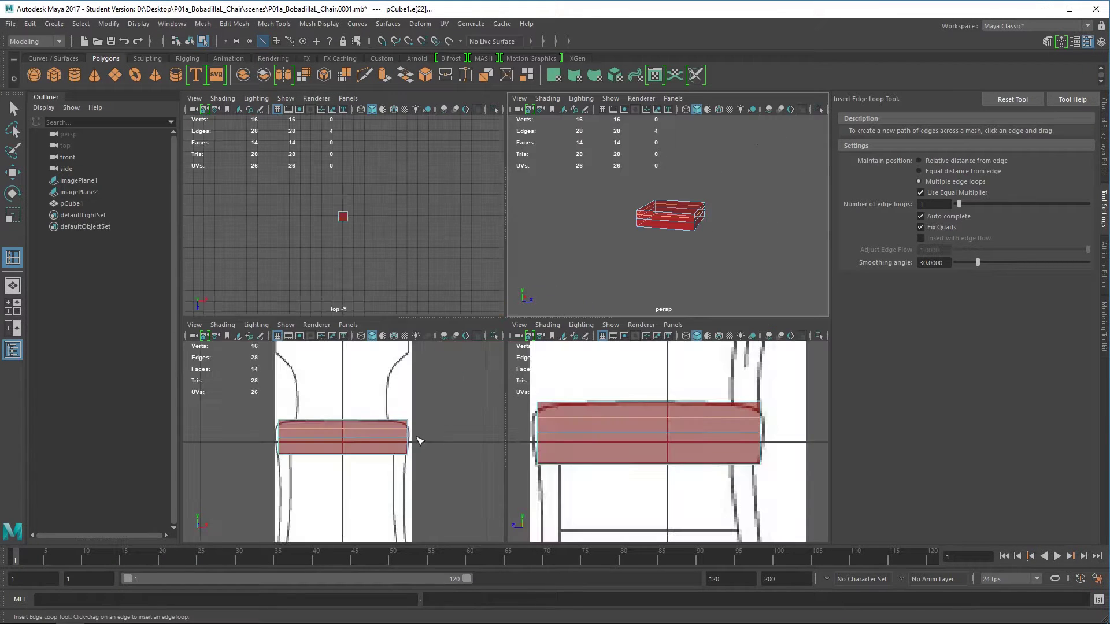
Scale the cube's middle and upper edge loops uniformly outward to follow the seat's rounded outline in the front view.
key("space")
key("w")
left_click(528, 320)
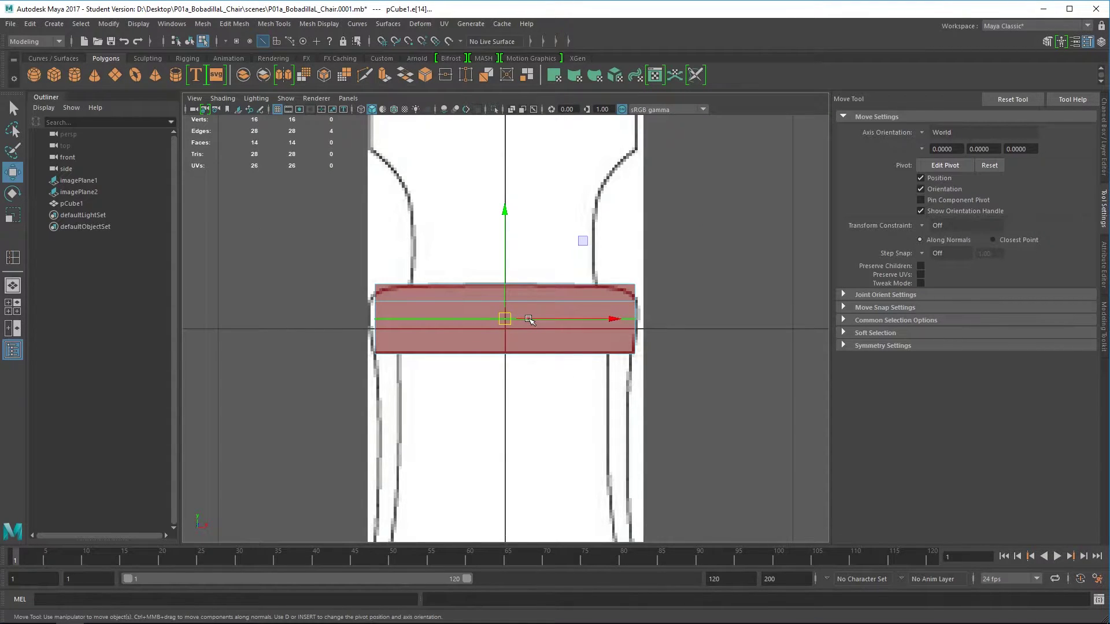
key("r")
left_click_drag(505, 320, 504, 320)
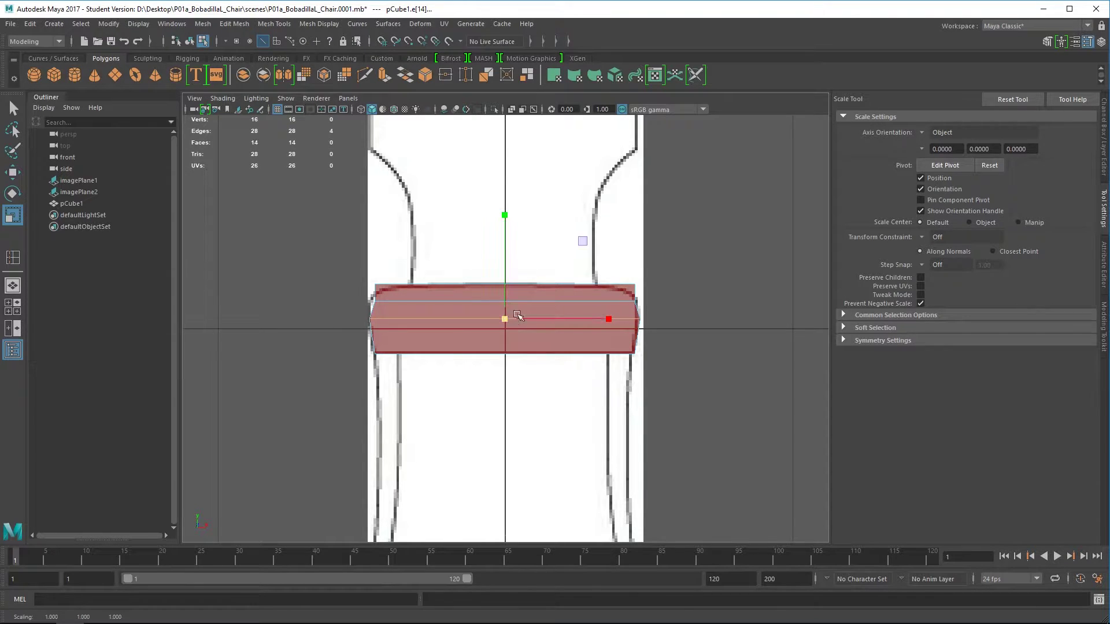
left_click(570, 300)
left_click_drag(504, 302, 513, 303)
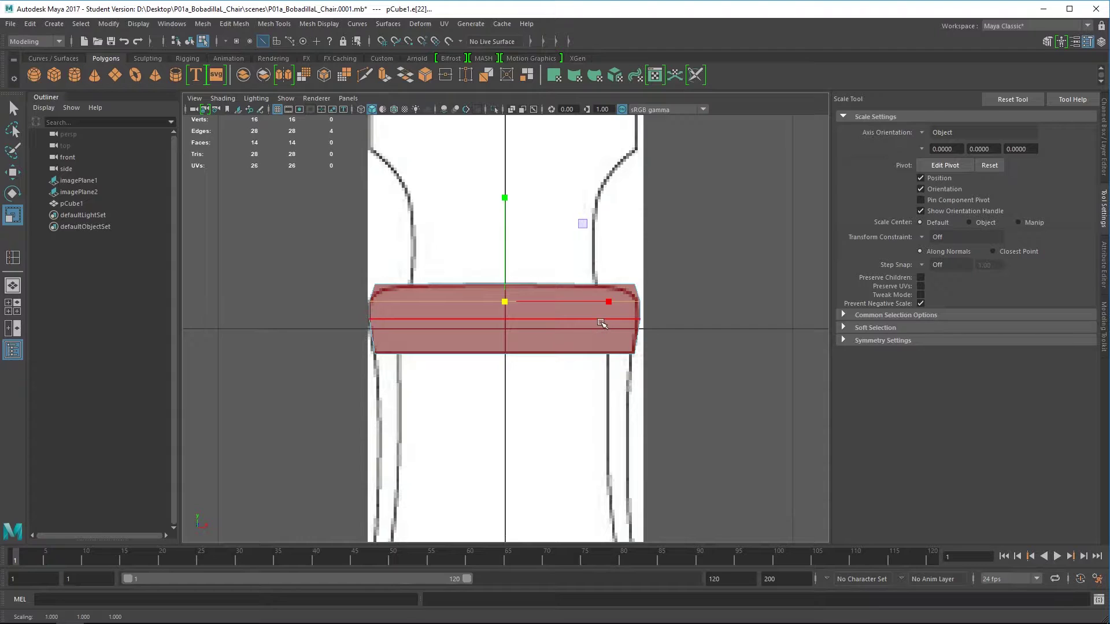
Examine the widened sides of the seat cube in the perspective view.
key("space")
key("space")
left_click(600, 358)
mouse_move(600, 358)
left_mouse_down("alt")
mouse_move(609, 371)
mouse_move(503, 372)
mouse_move(488, 349)
mouse_move(599, 359)
mouse_move(647, 381)
mouse_move(591, 356)
left_mouse_up("alt")
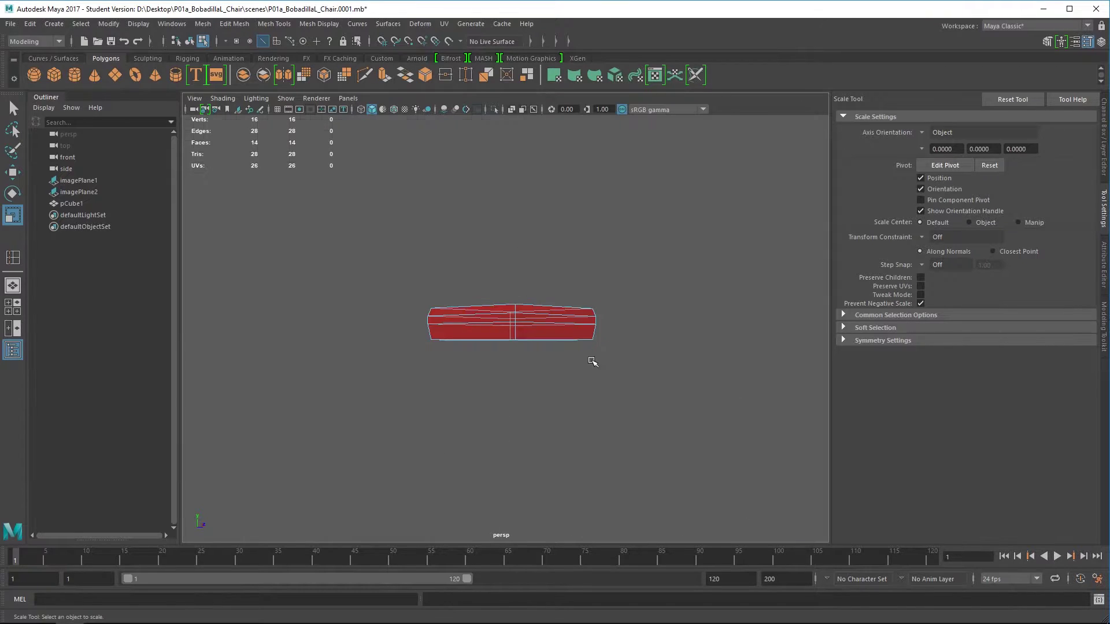
key("space")
key("space")
Return the cube to object mode and insert one vertical edge loop down its centre in the front view.
right_click_drag(531, 308, 583, 254)
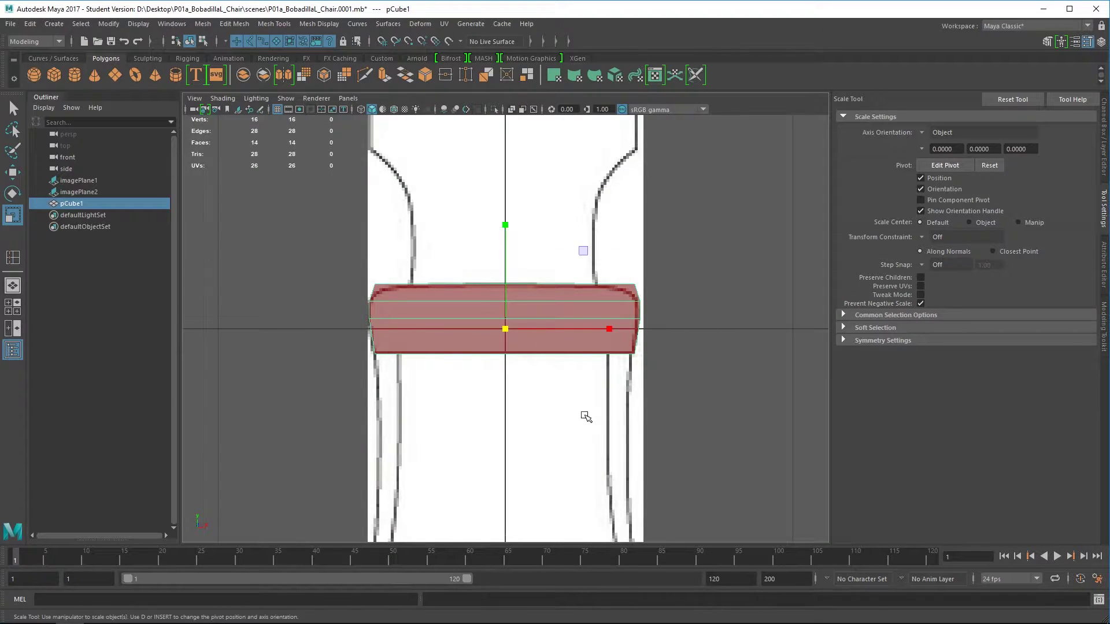
left_click(512, 237)
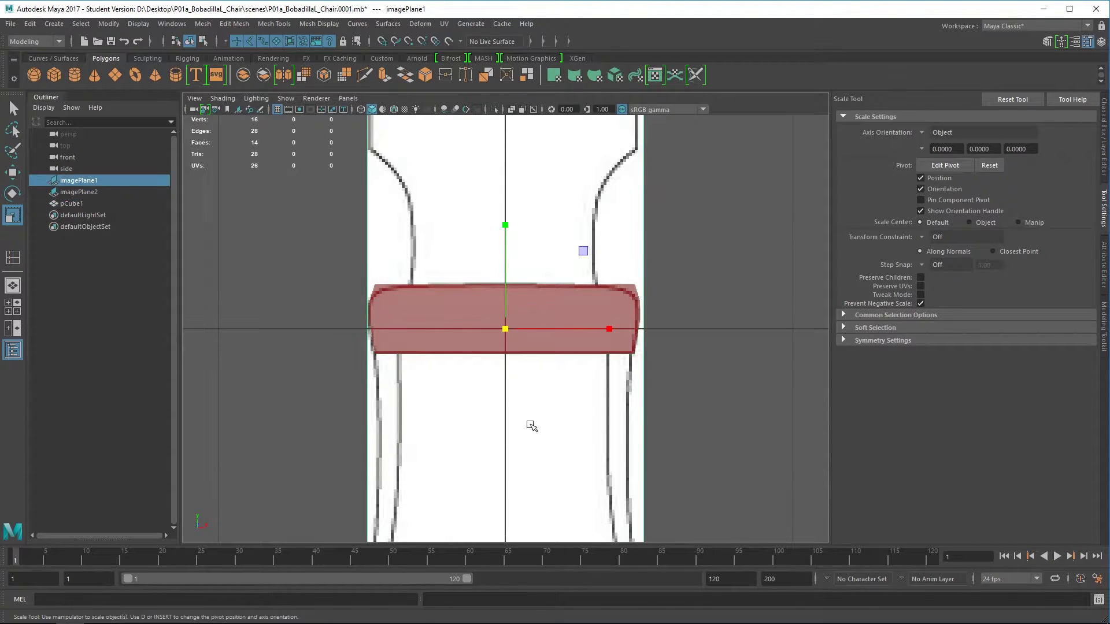
left_click(552, 301)
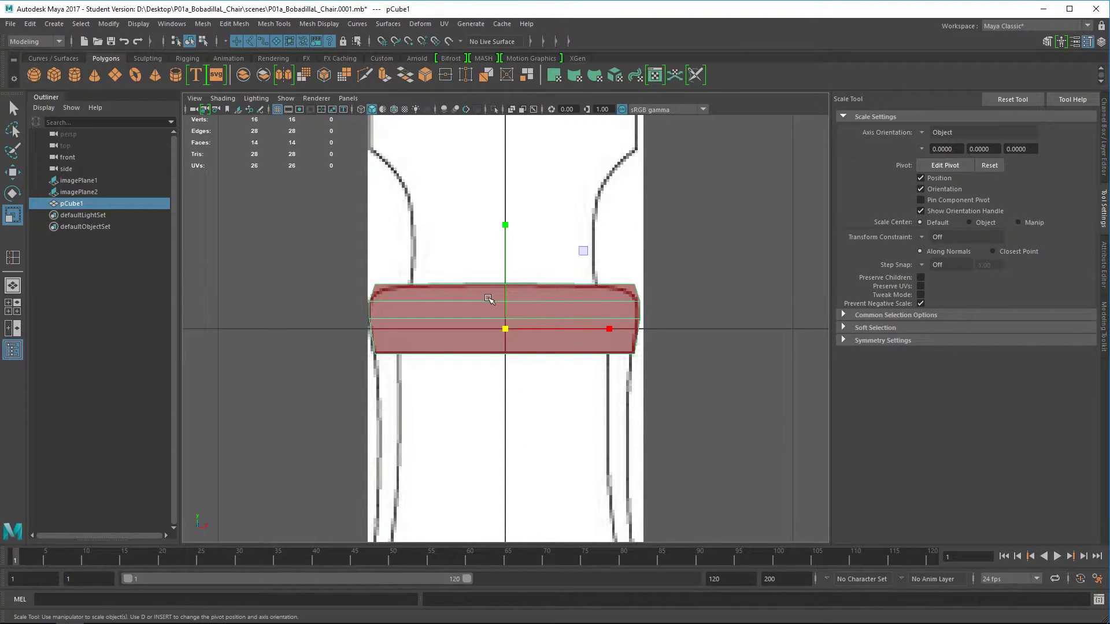
scroll(464, 322, "up", 1)
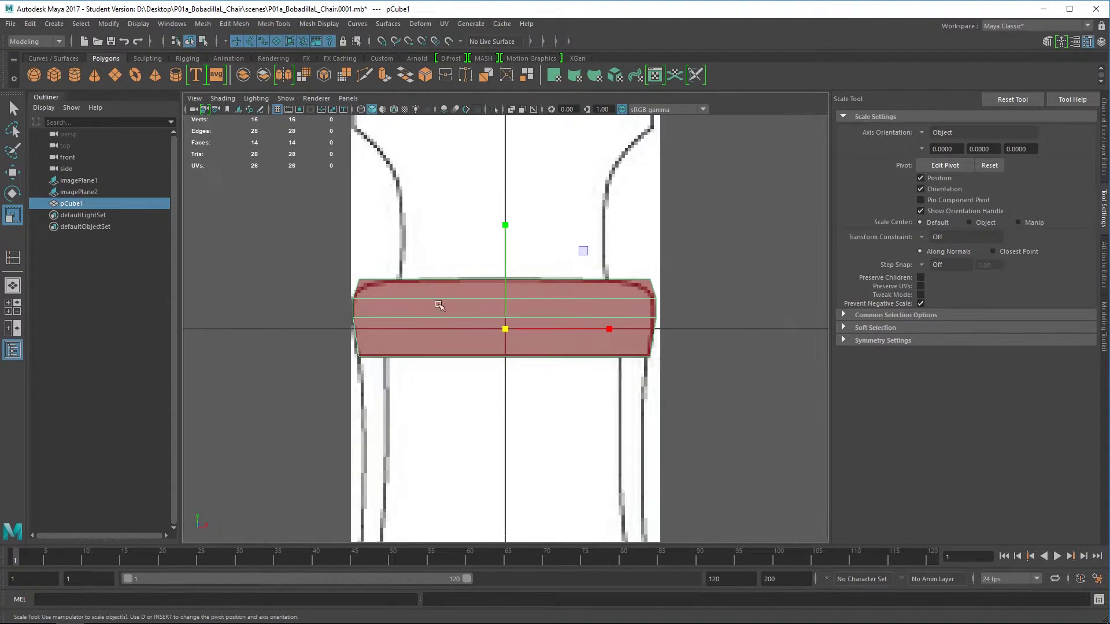
left_click(244, 25)
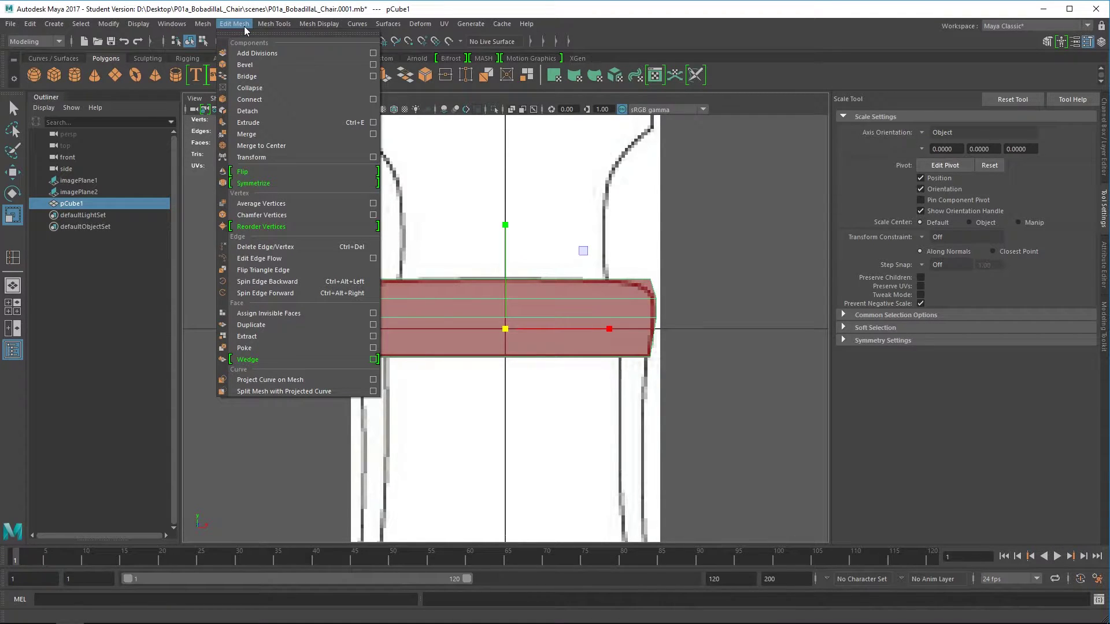
mouse_move(275, 24)
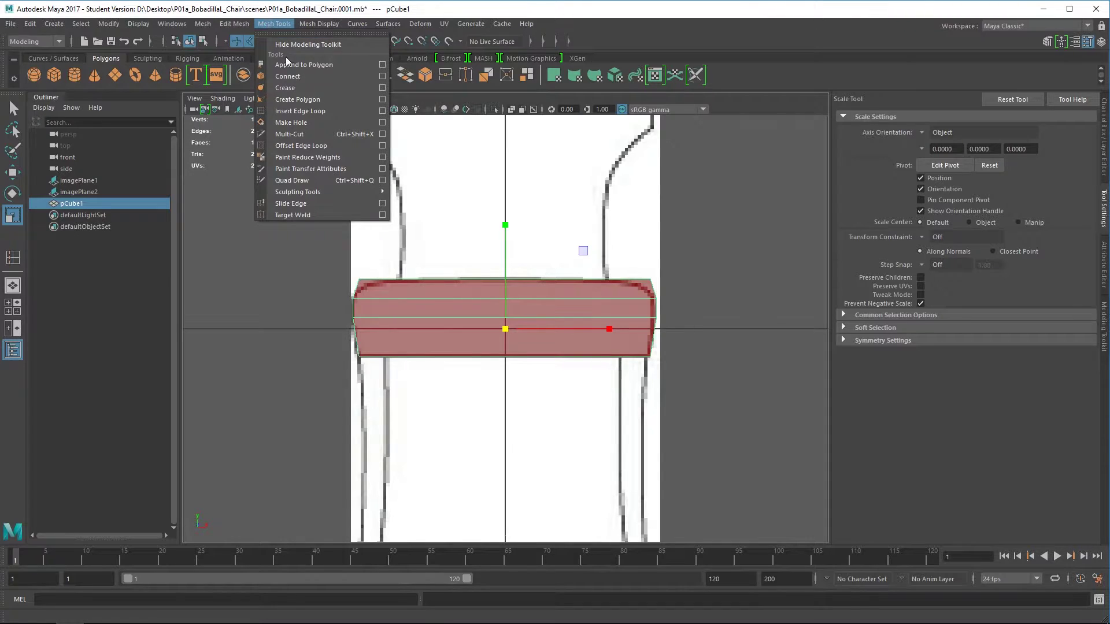
left_click(316, 113)
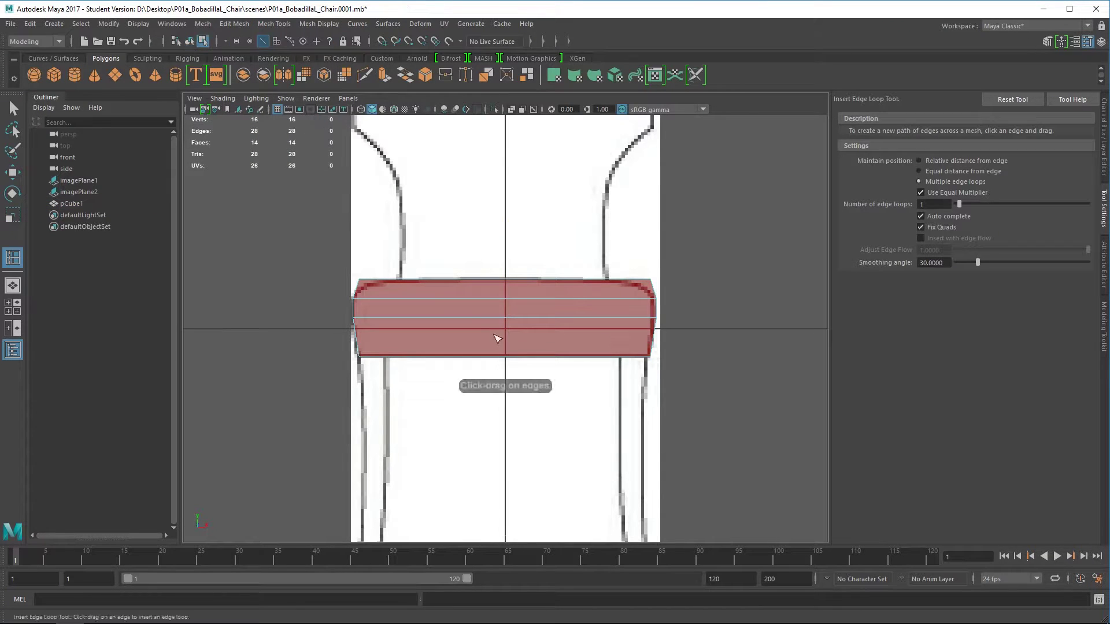
left_click(509, 282)
Delete all faces on the left half of the seat cube in the front view and return to object mode.
scroll(537, 310, "up", 6)
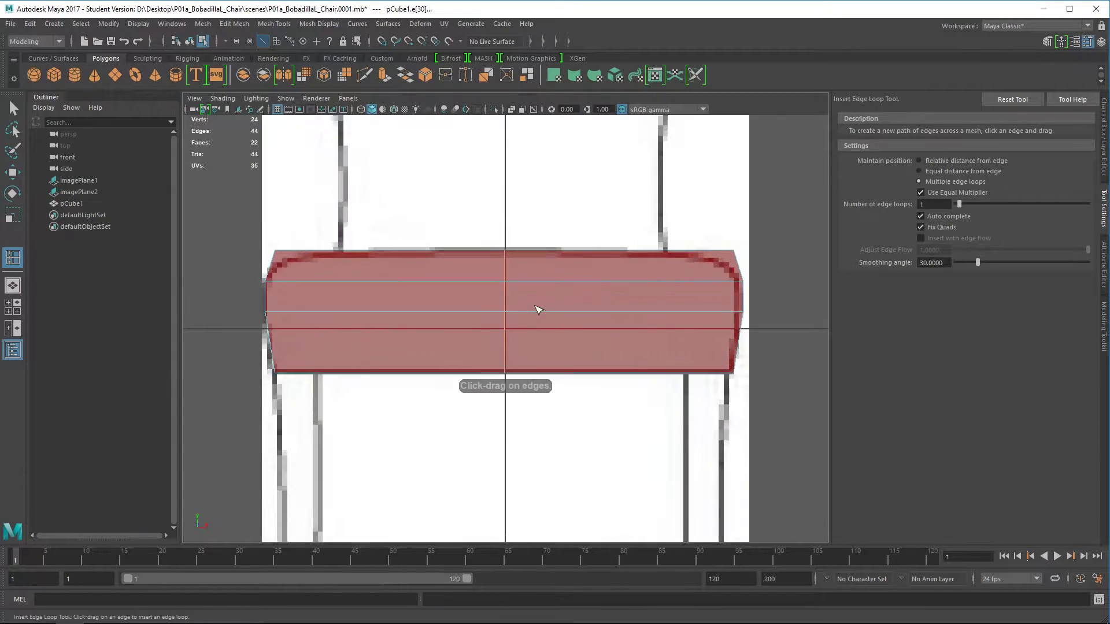
scroll(504, 347, "down", 10)
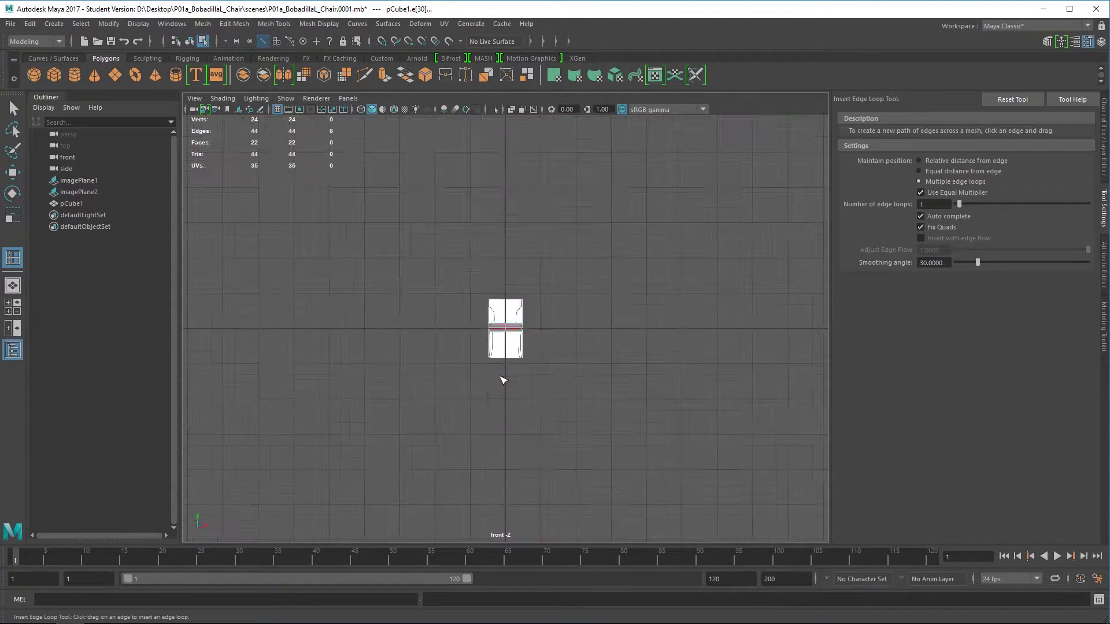
scroll(509, 359, "up", 4)
scroll(515, 342, "up", 5)
scroll(513, 345, "down", 8)
scroll(513, 345, "up", 6)
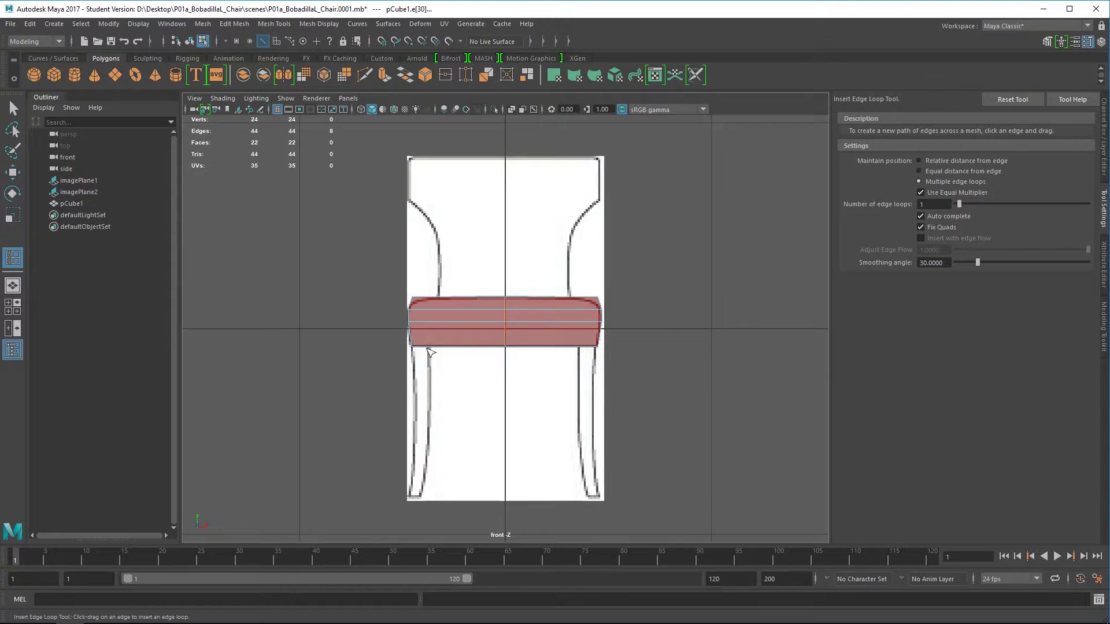
key("w")
scroll(463, 330, "up", 4)
right_click_drag(437, 279, 450, 312)
left_click_drag(307, 243, 483, 460)
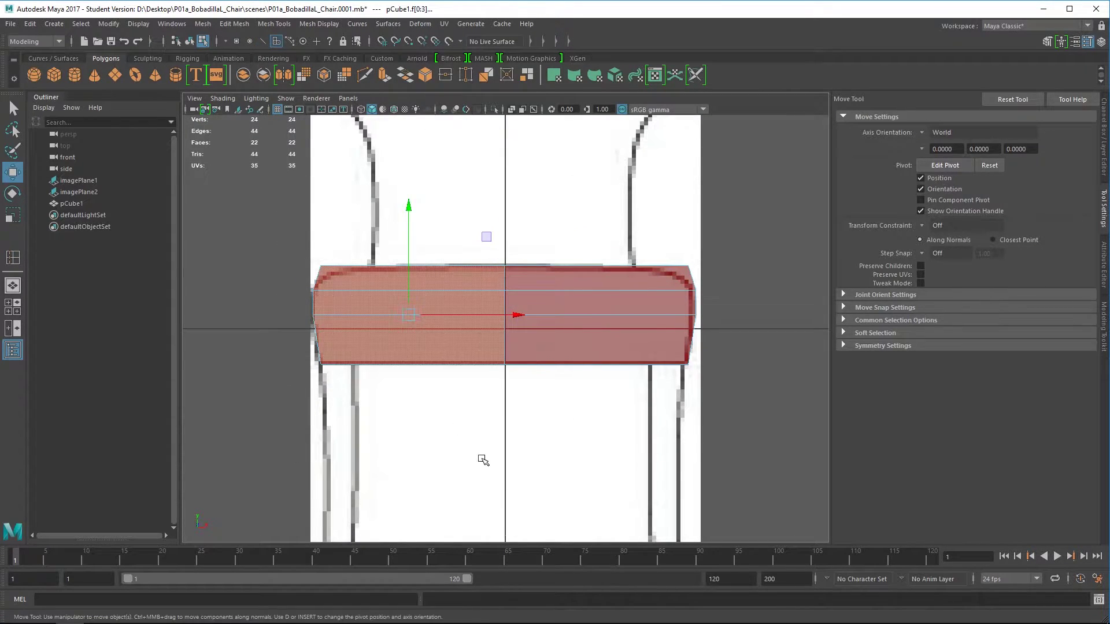
key("Delete")
right_click_drag(565, 330, 616, 260)
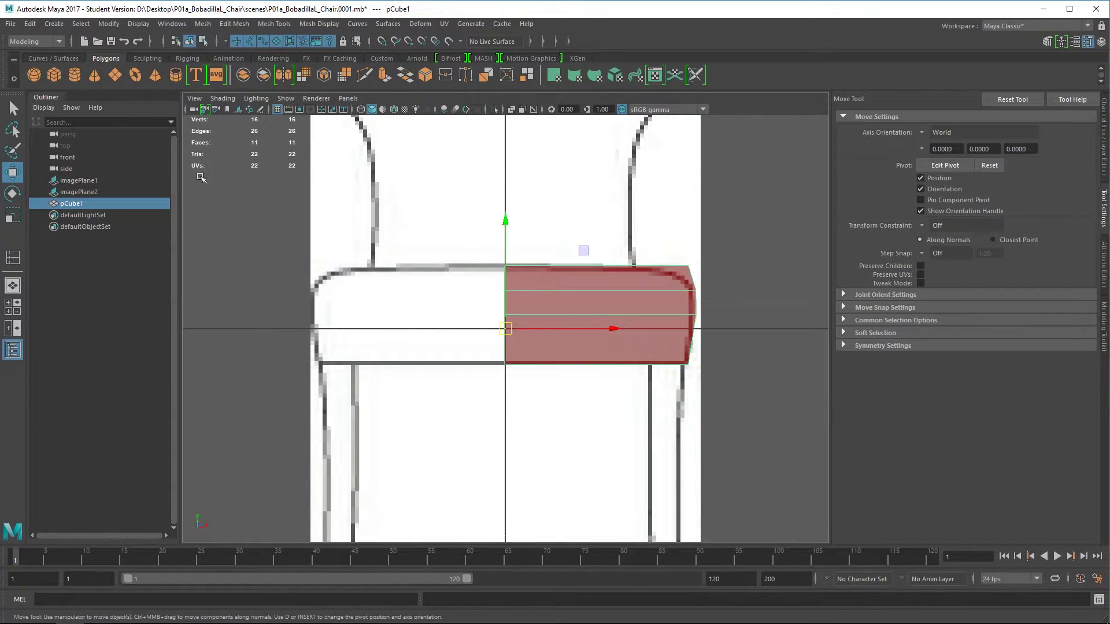
Try mirroring the remaining half with Duplicate Special, resetting its settings and using Instance with Scale X at -1.
left_click(33, 26)
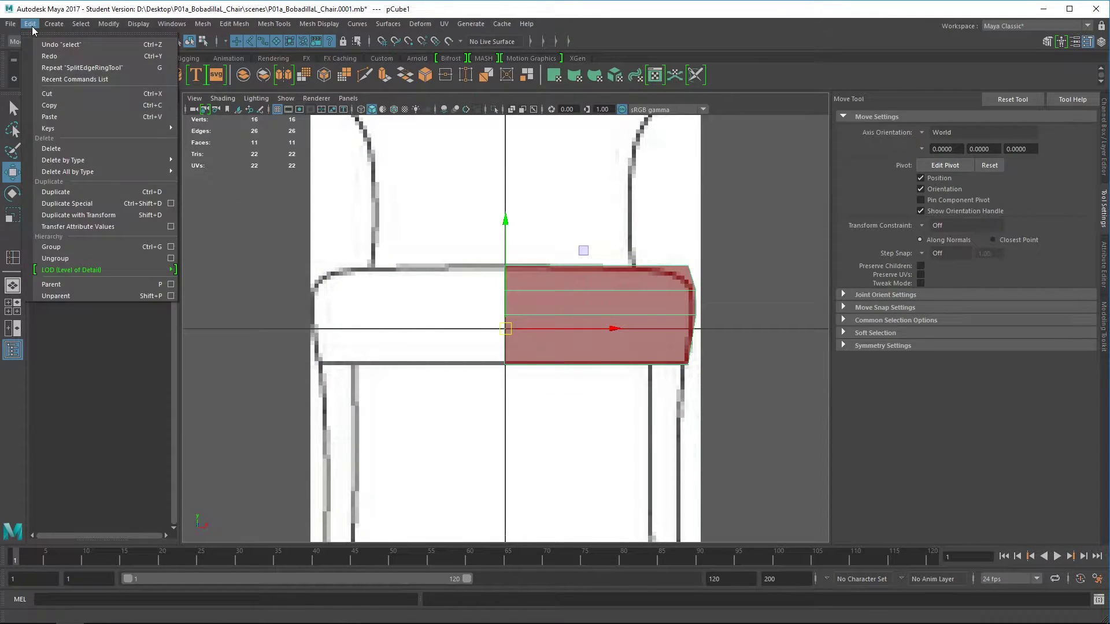
left_click(171, 204)
left_click(27, 89)
left_click(47, 113)
left_click(125, 116)
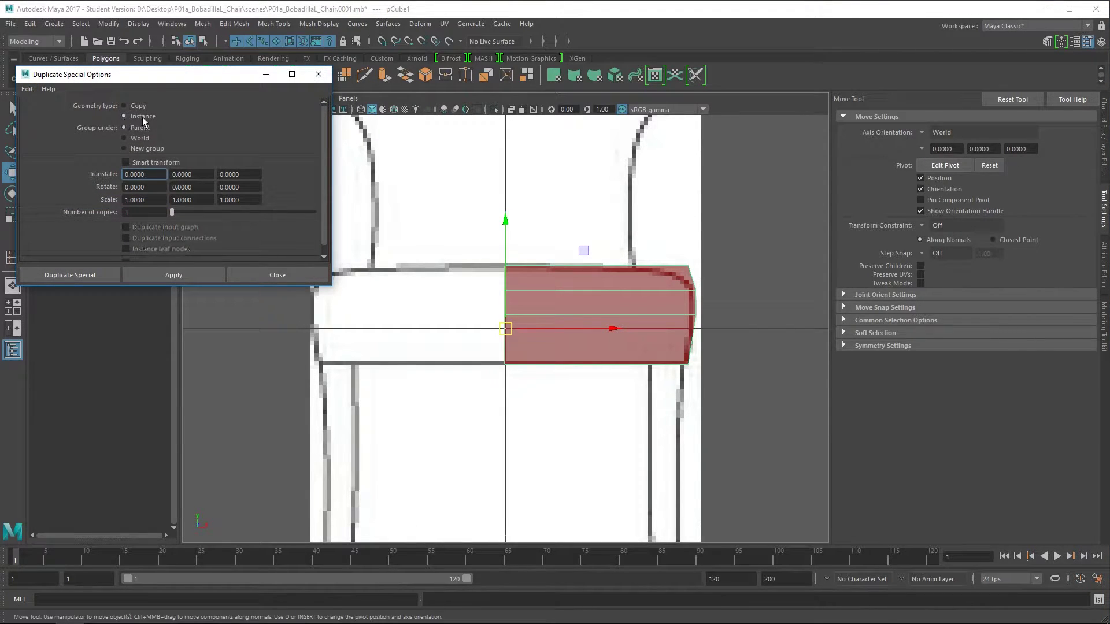
left_click(151, 200)
type("-1")
left_click(91, 275)
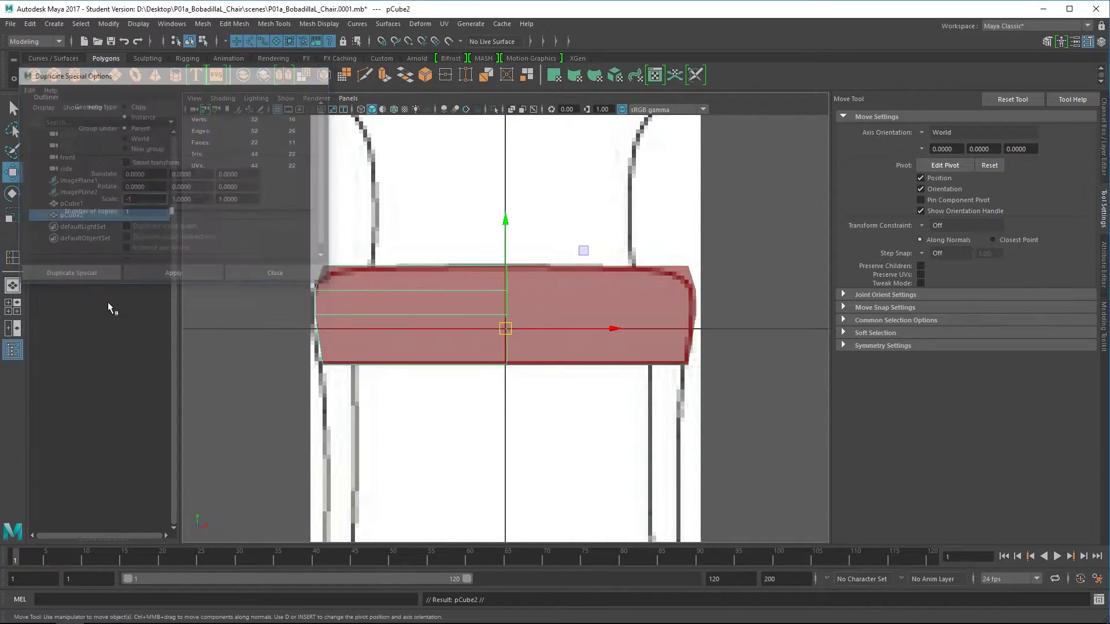
Examine how the two seat halves meet at the centre line.
scroll(510, 363, "up", 3)
scroll(510, 364, "up", 5)
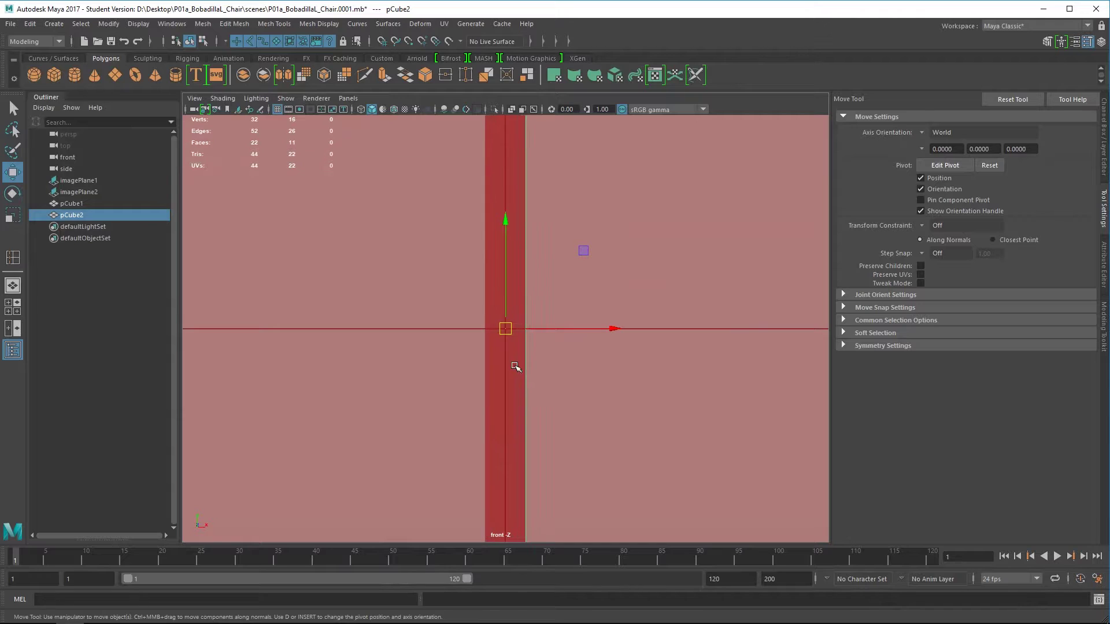
left_click(639, 378)
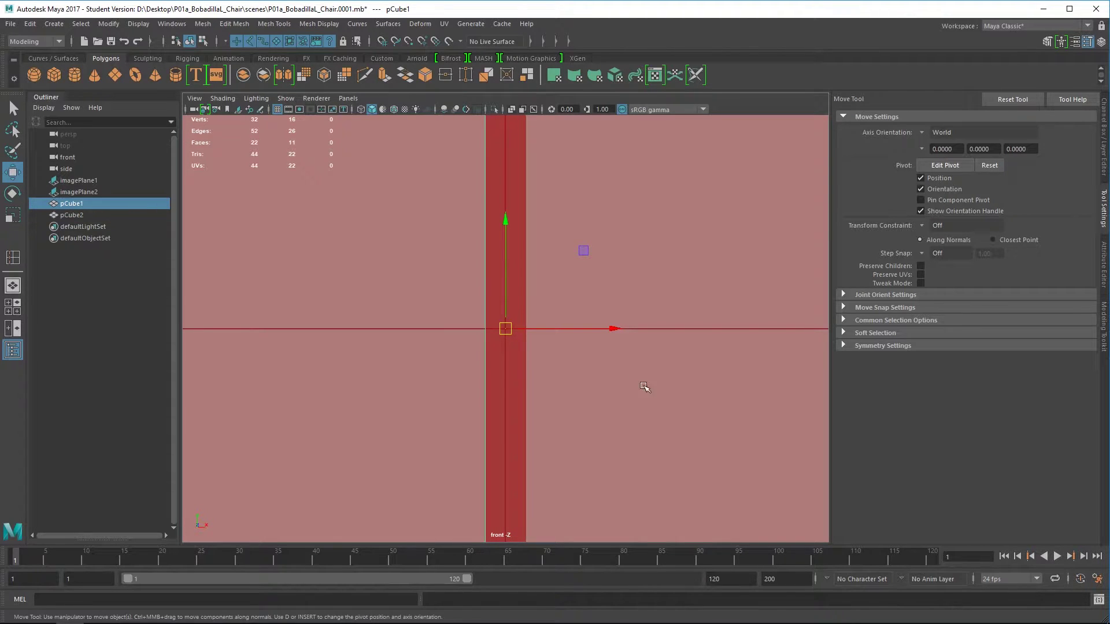
left_click(461, 433)
left_click(598, 423)
scroll(467, 393, "down", 10)
scroll(467, 393, "up", 10)
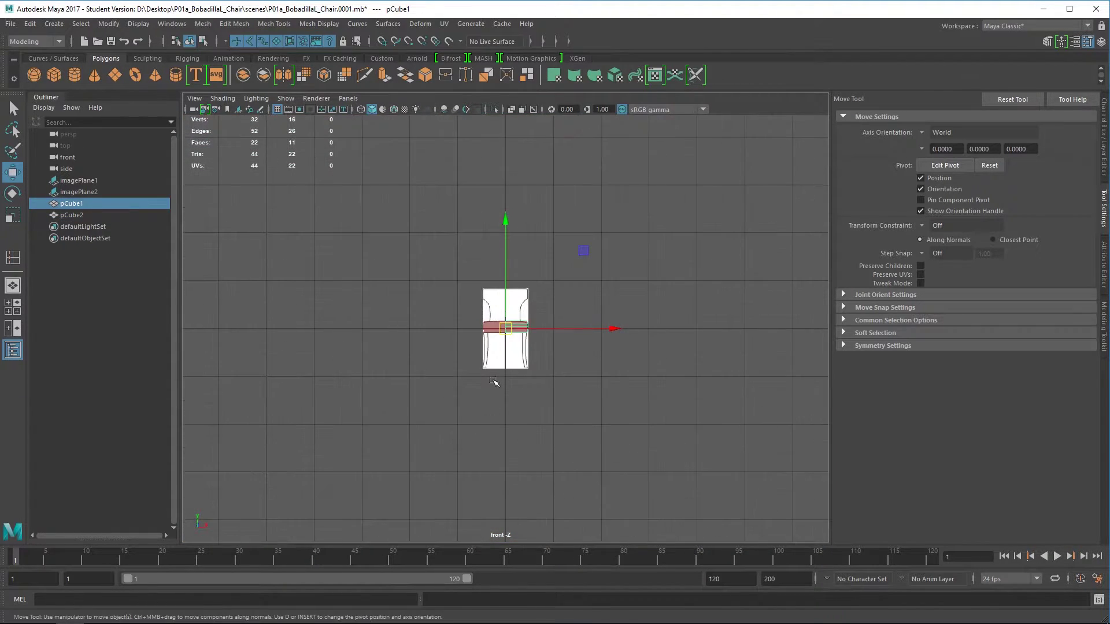
Delete the mirrored instance on the left and select the original right half.
left_click(446, 335)
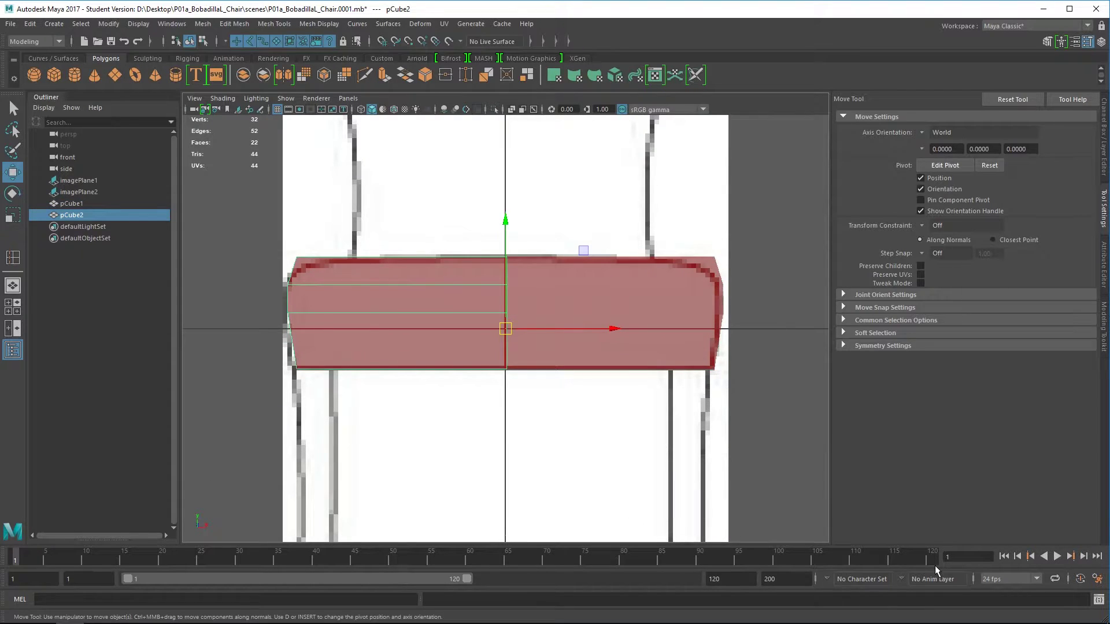
key("Delete")
left_click(577, 307)
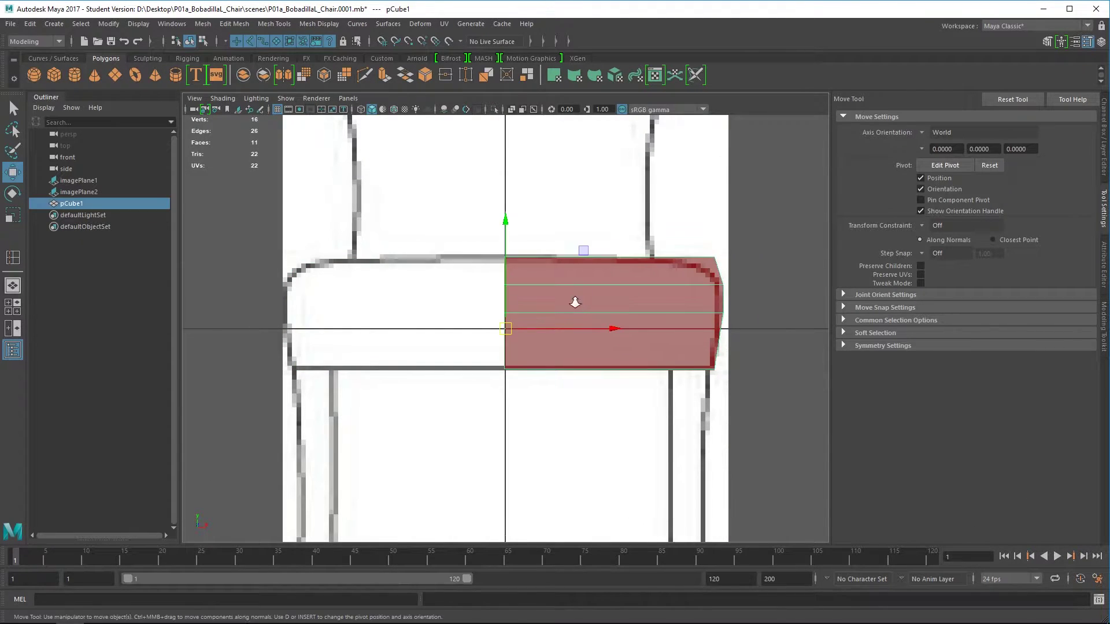
Snap the inner-edge vertices of the right seat half to the grid at the centre line, and return to object mode.
scroll(578, 307, "up", 5)
scroll(570, 367, "down", 8)
scroll(570, 370, "up", 6)
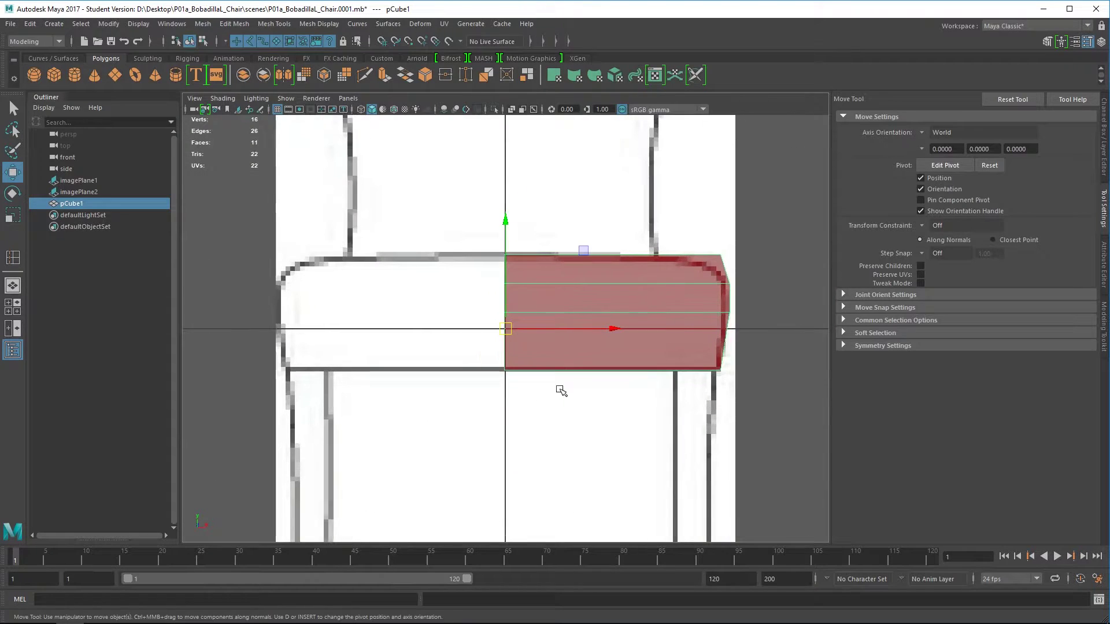
right_click(642, 276)
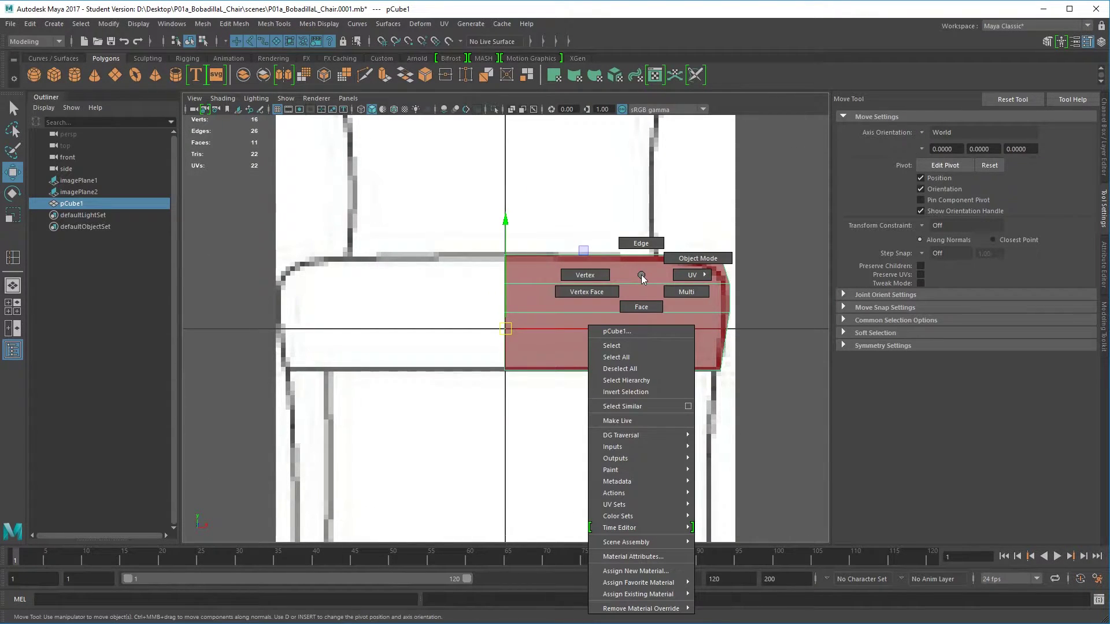
right_click_drag(593, 279, 591, 277)
left_click_drag(403, 175, 524, 476)
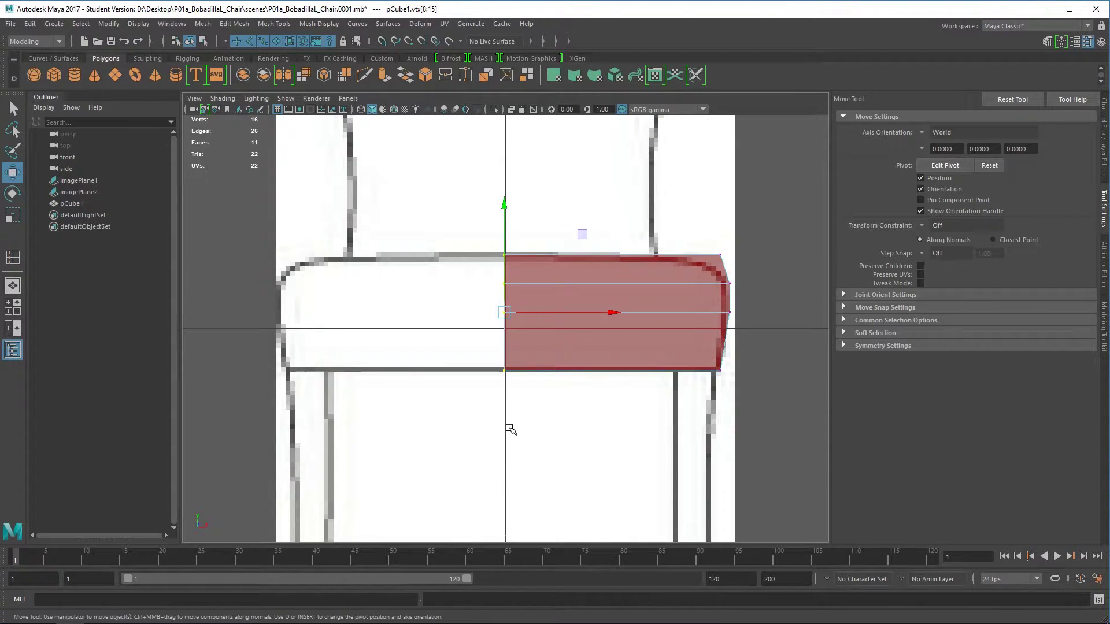
left_click(382, 43)
left_click_drag(614, 312, 438, 319)
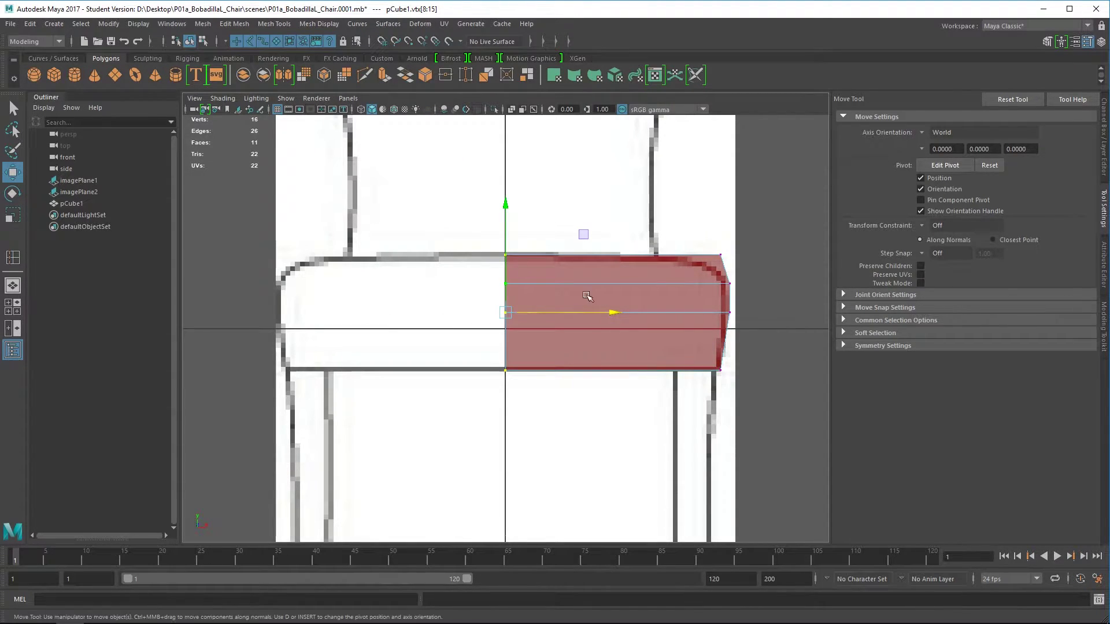
key("shift+z")
key("x")
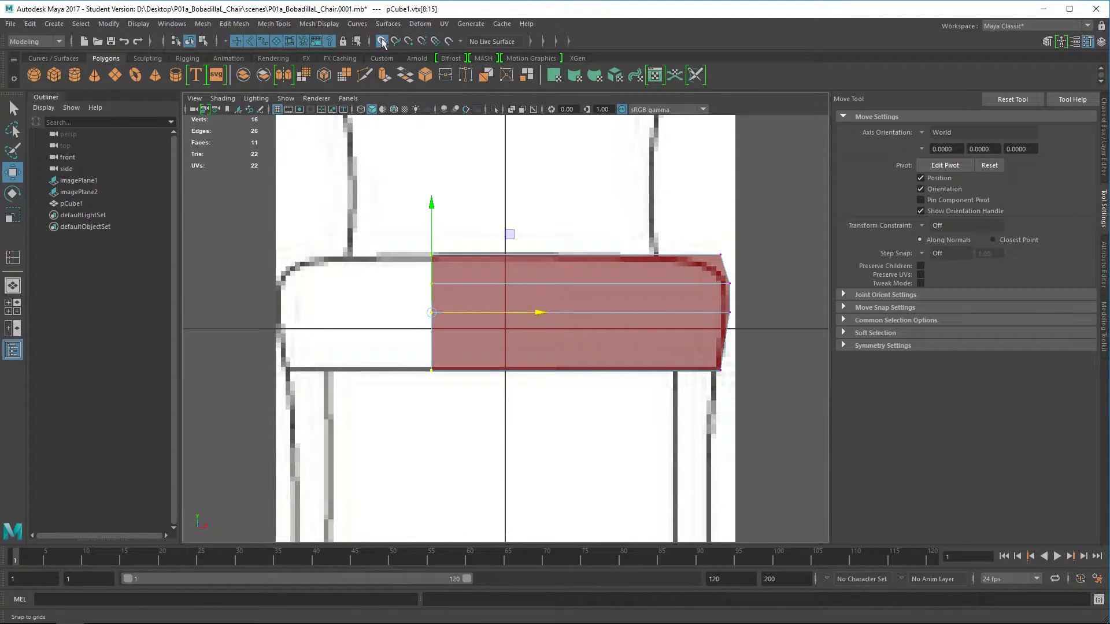
left_click_drag(542, 313, 536, 309)
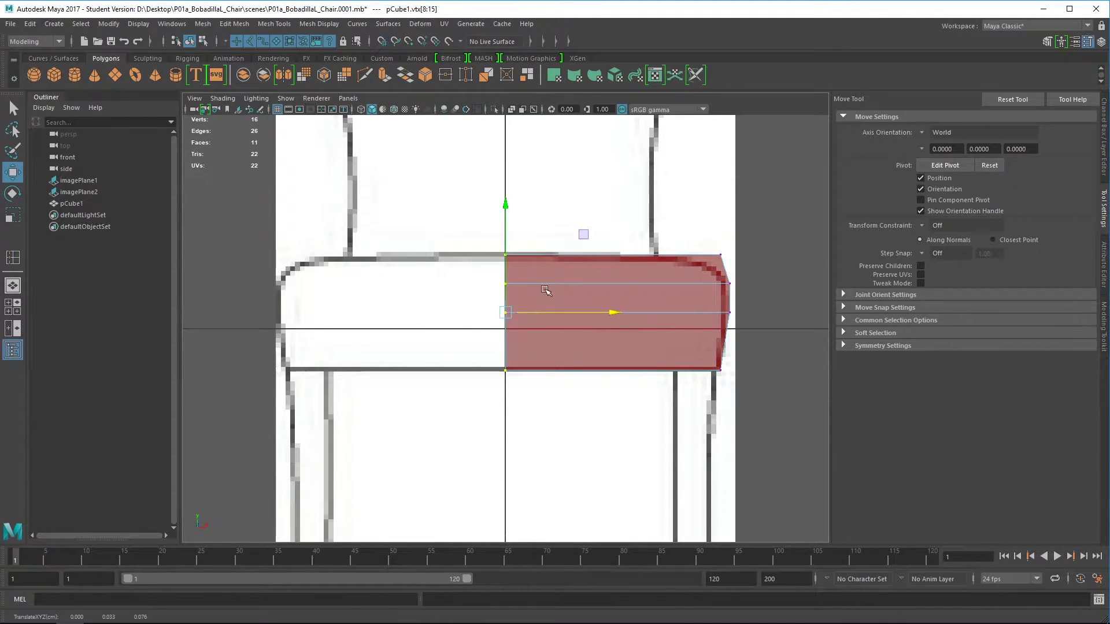
right_click_drag(631, 293, 666, 267)
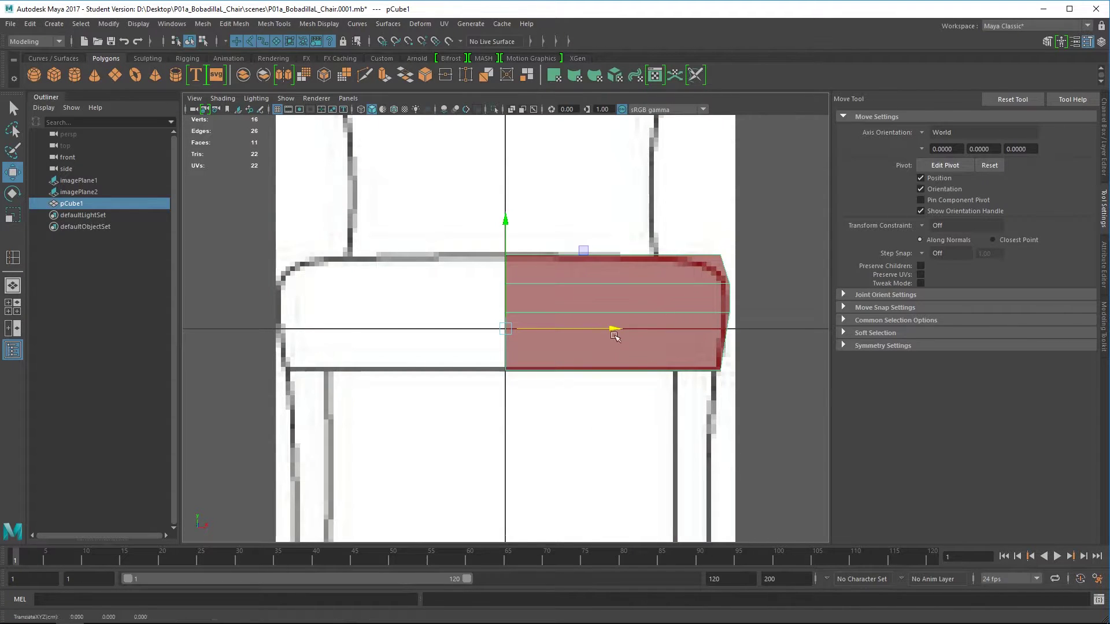
Mirror the right seat half to the left as an instance with Duplicate Special.
left_click(36, 24)
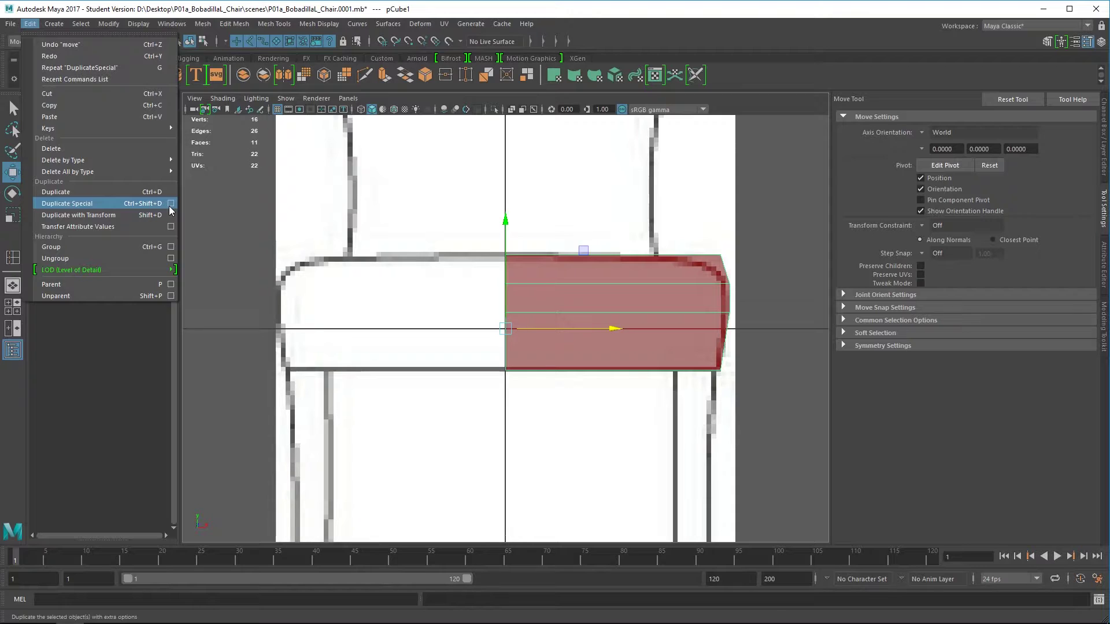
left_click(151, 203)
left_click(584, 450)
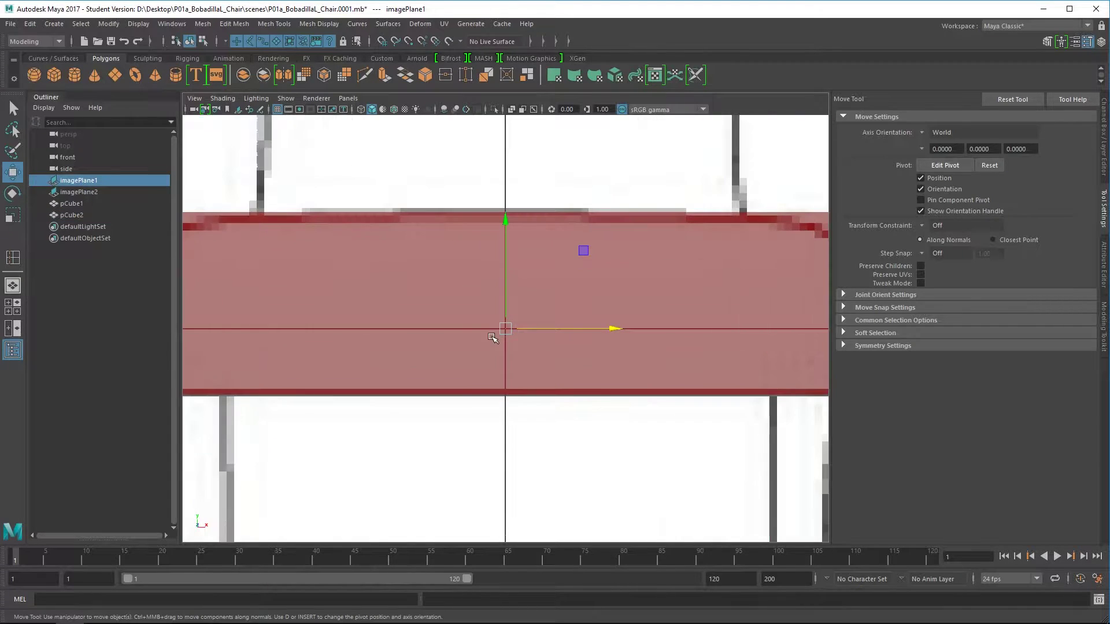
Examine how the two seat halves meet at the centre line, selecting each half in turn.
left_click(508, 339)
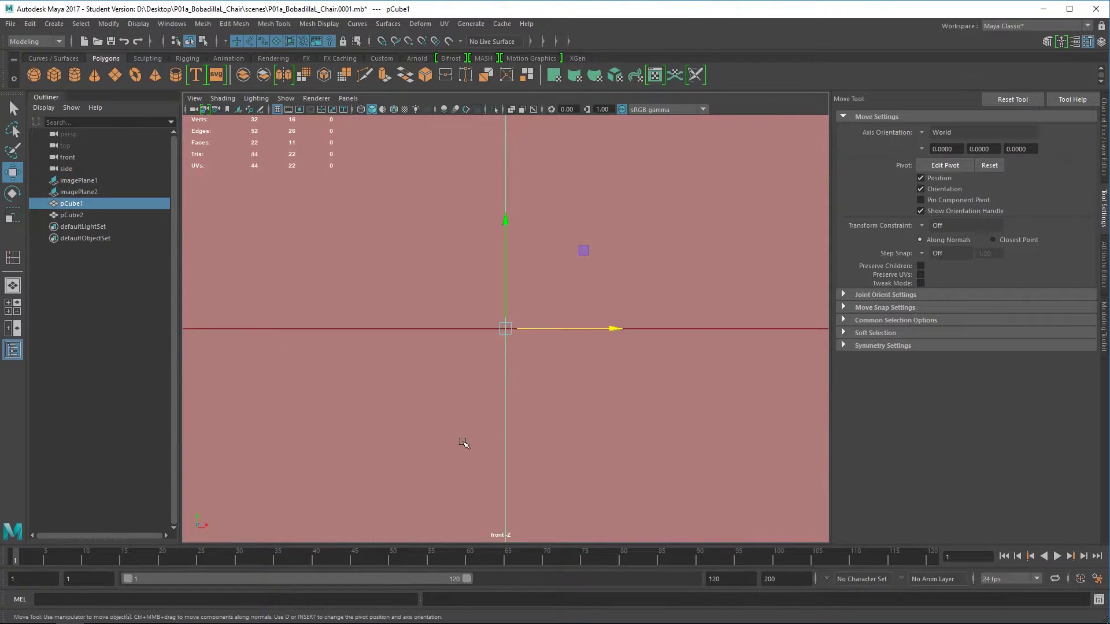
left_click(75, 215)
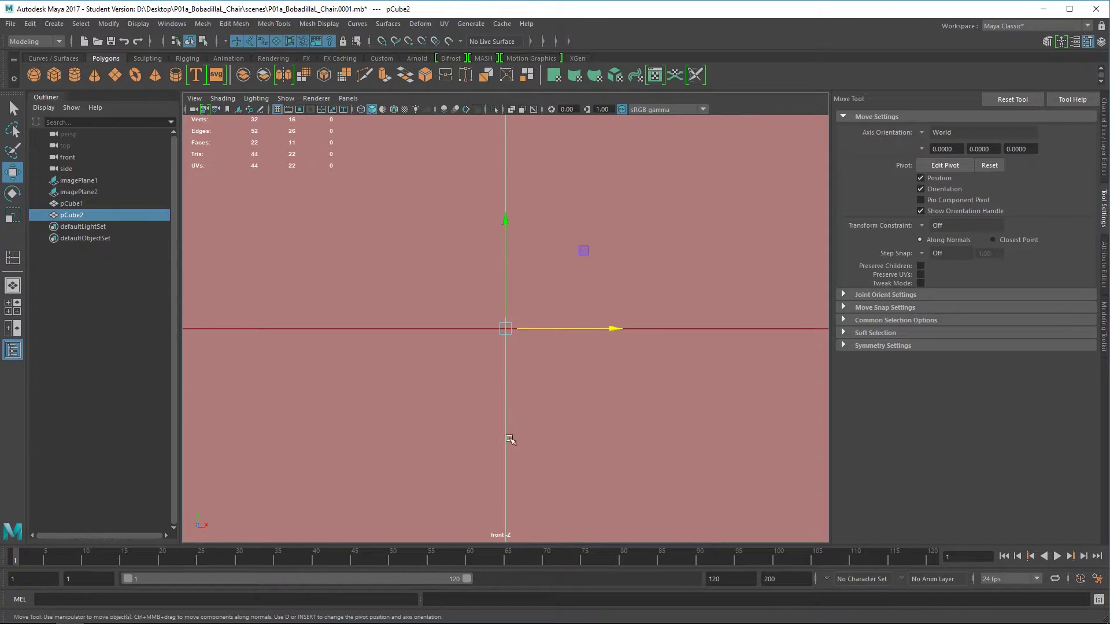
left_click(520, 366)
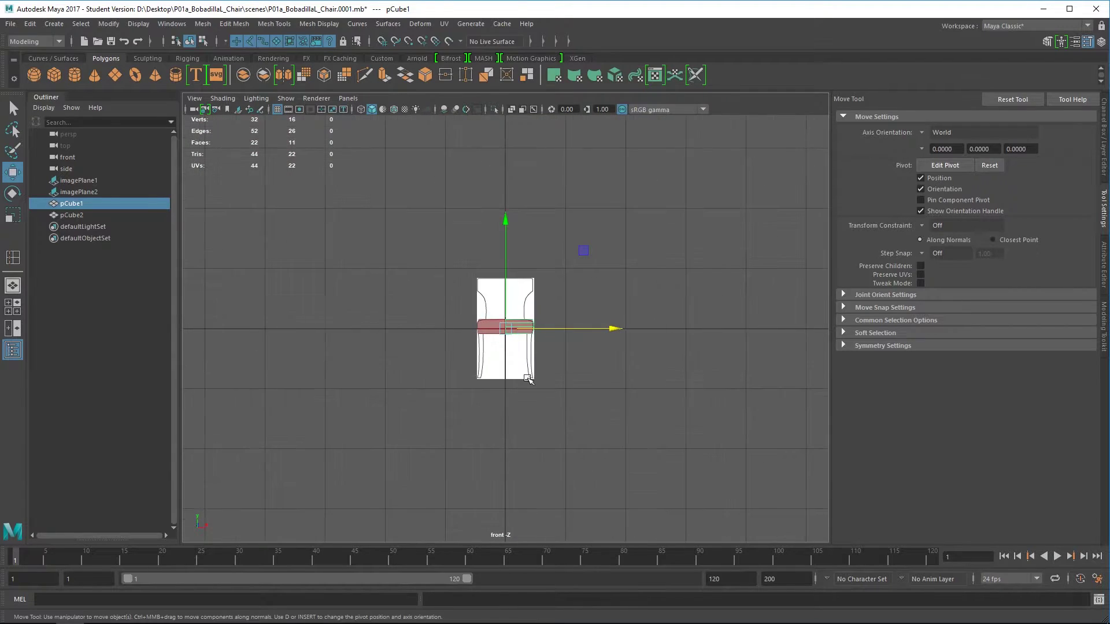
scroll(527, 379, "up", 10)
left_click(552, 383)
scroll(562, 379, "up", 2)
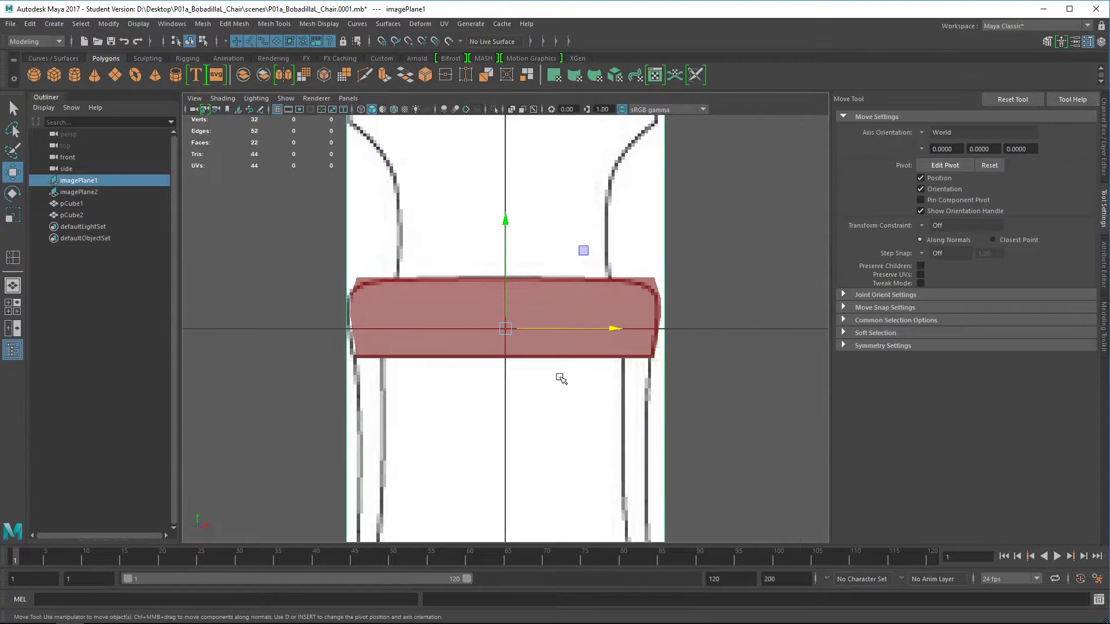
scroll(561, 378, "up", 2)
left_click(589, 286)
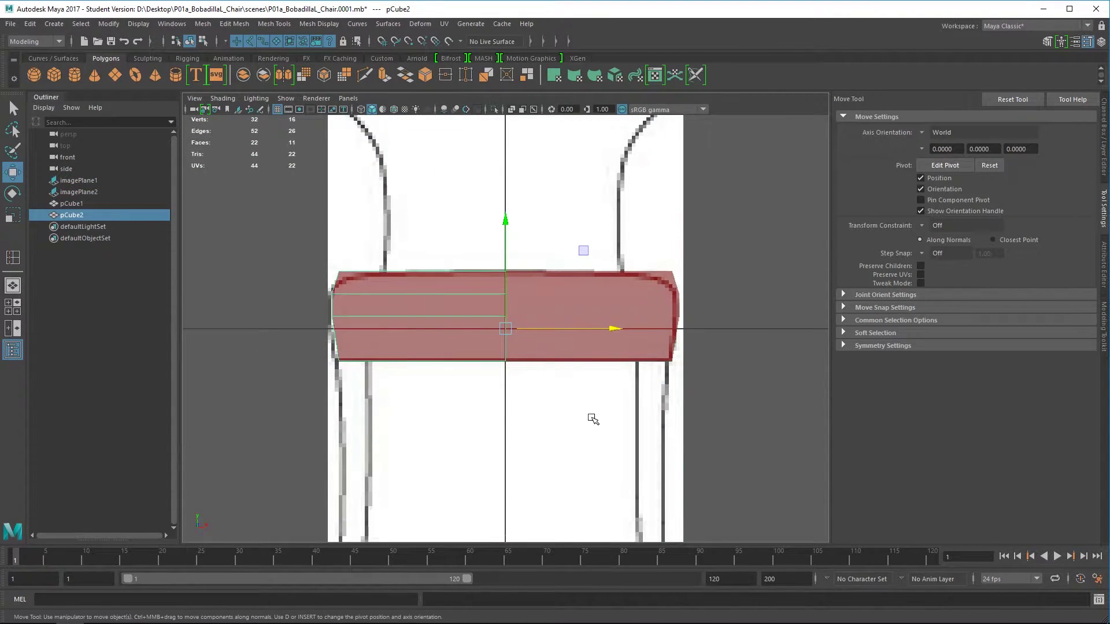
left_click(593, 418)
left_click(604, 290)
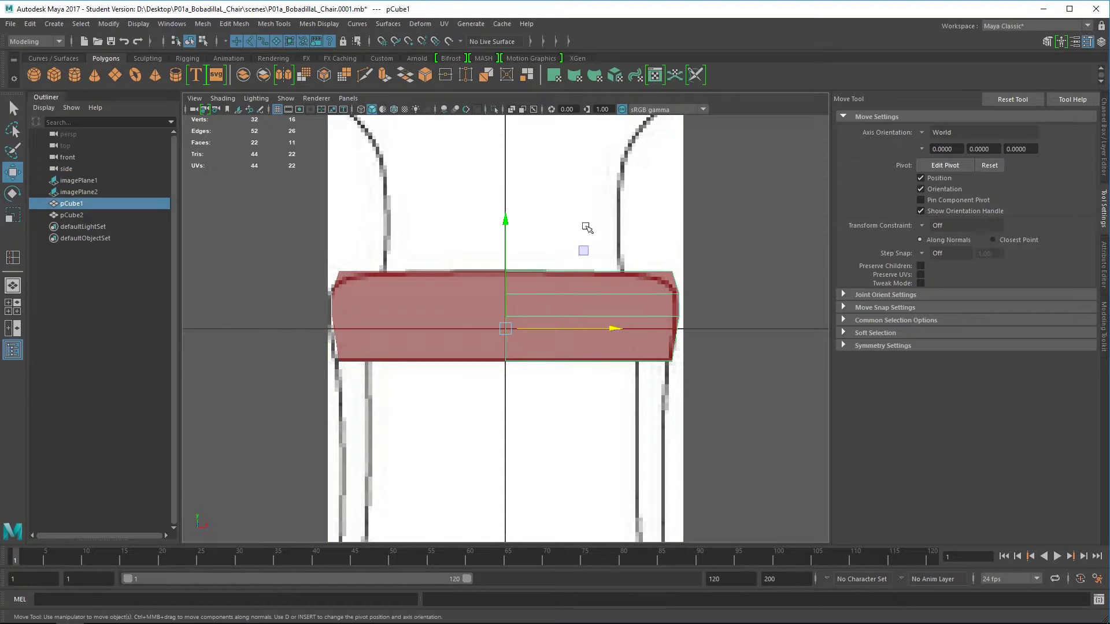
left_click(456, 341)
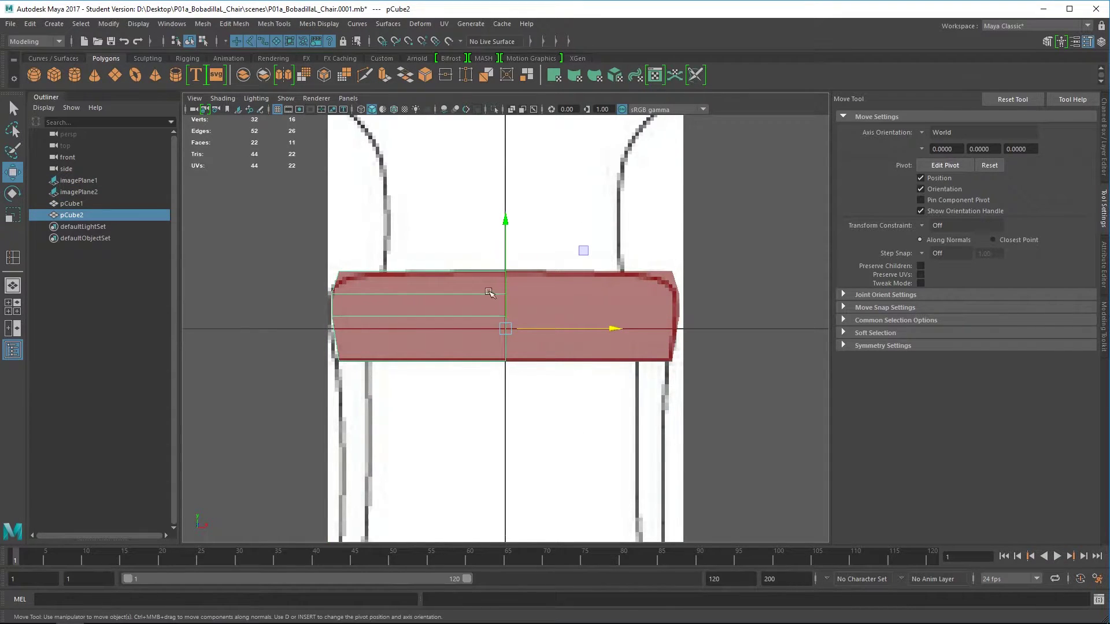
Test the mirrored instance by moving the upper front face of the right half, undo the move and return to object mode.
left_click(618, 308)
right_click_drag(611, 280, 612, 312)
left_click(607, 289)
left_click_drag(591, 289, 643, 192)
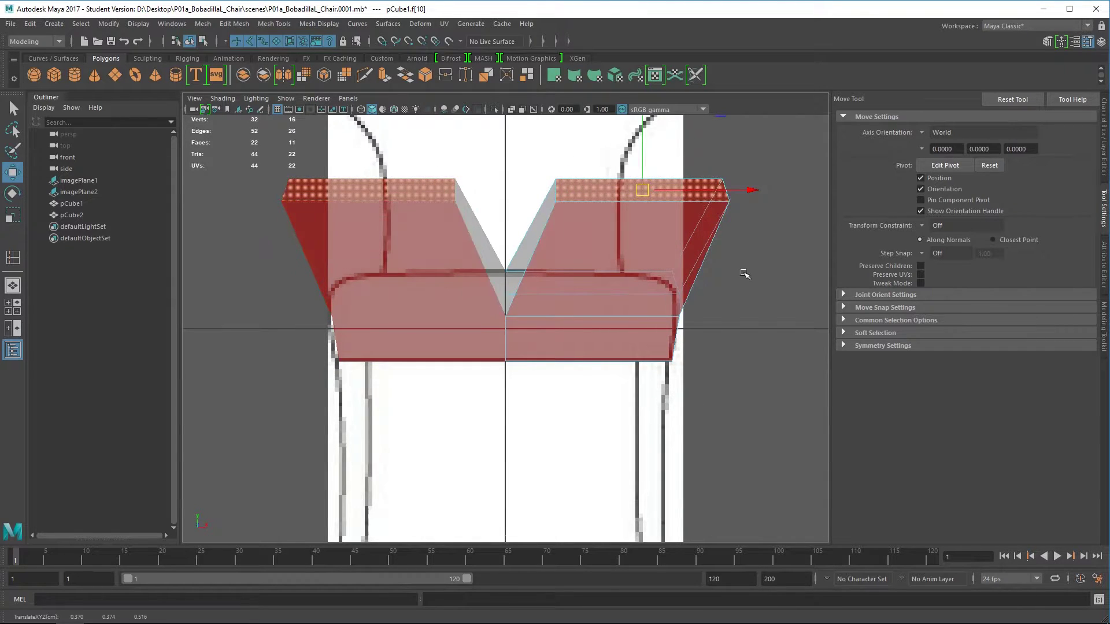
key("ctrl+z")
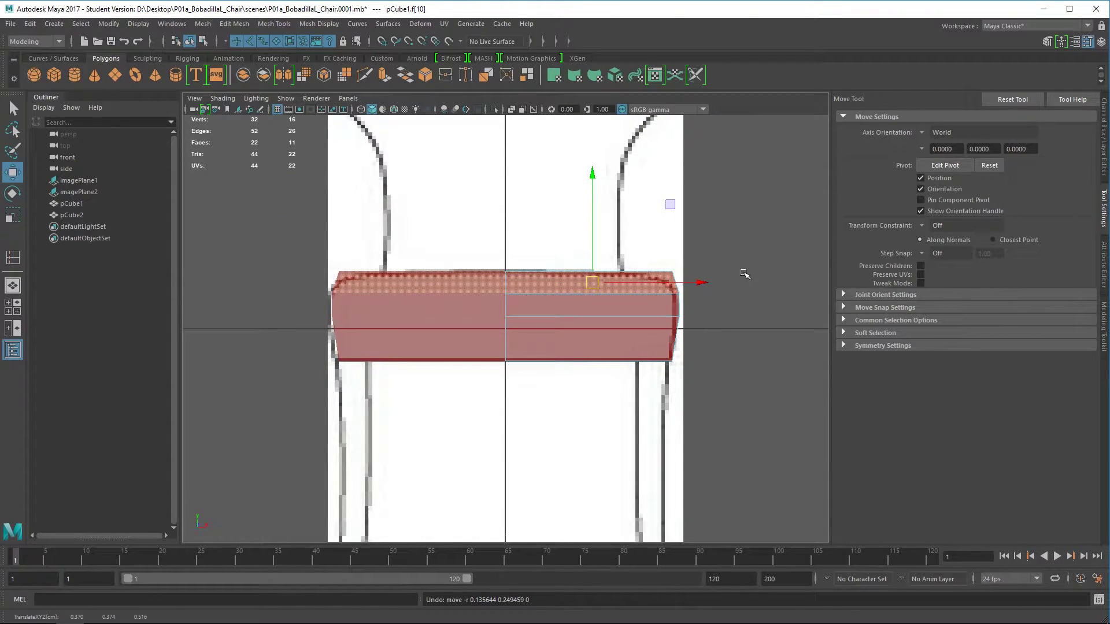
right_click_drag(528, 280, 578, 263)
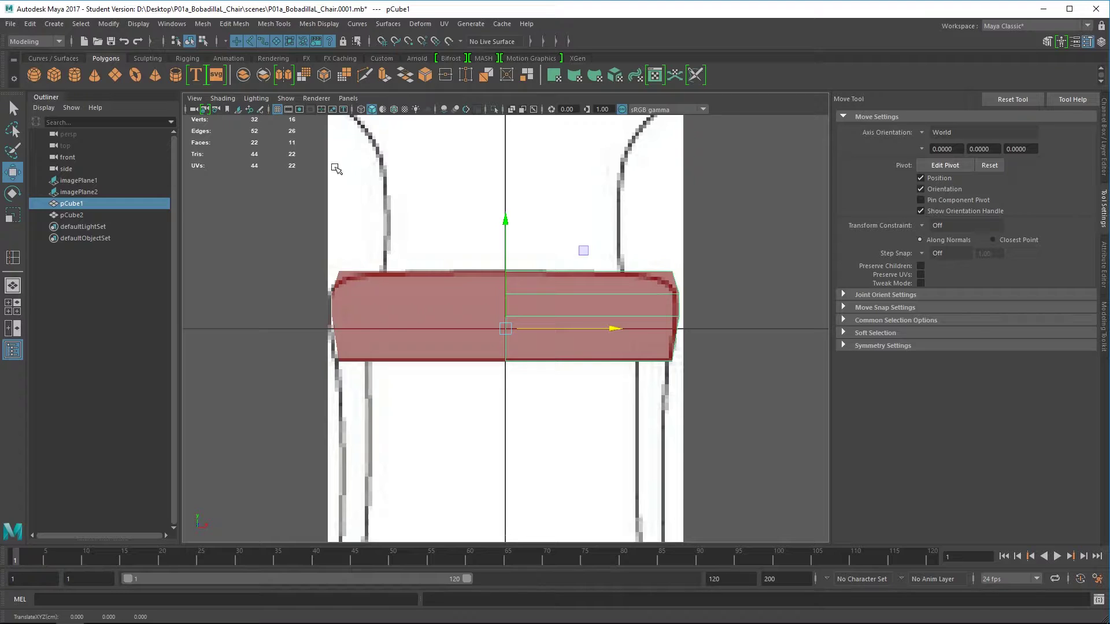
Insert a vertical edge loop in the right seat half at the leg's inner edge, using Relative distance from edge.
left_click(280, 23)
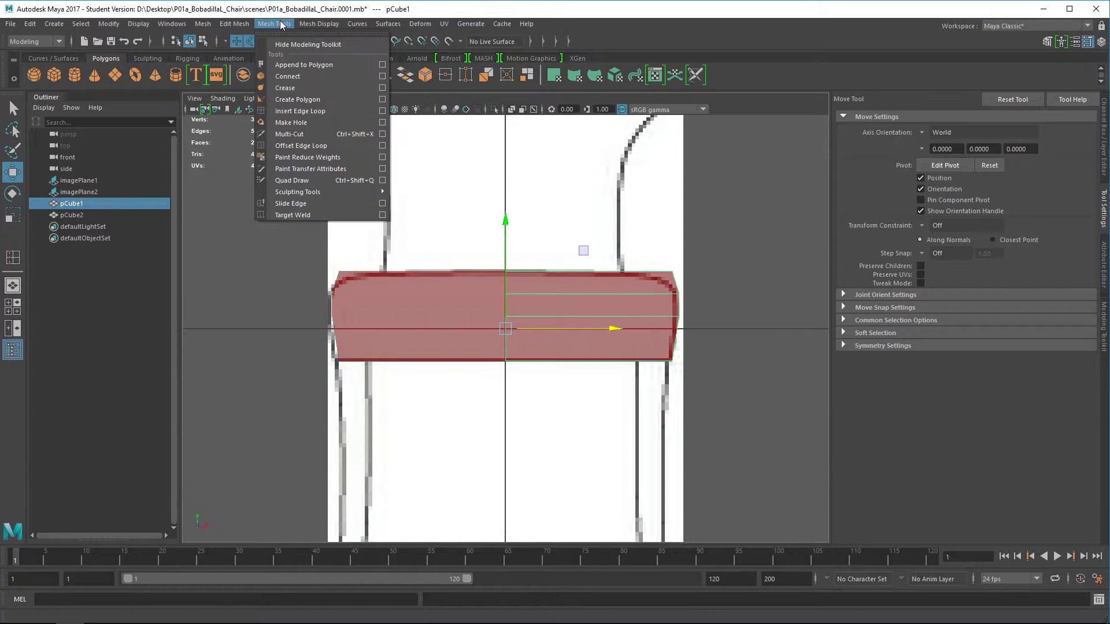
left_click(327, 112)
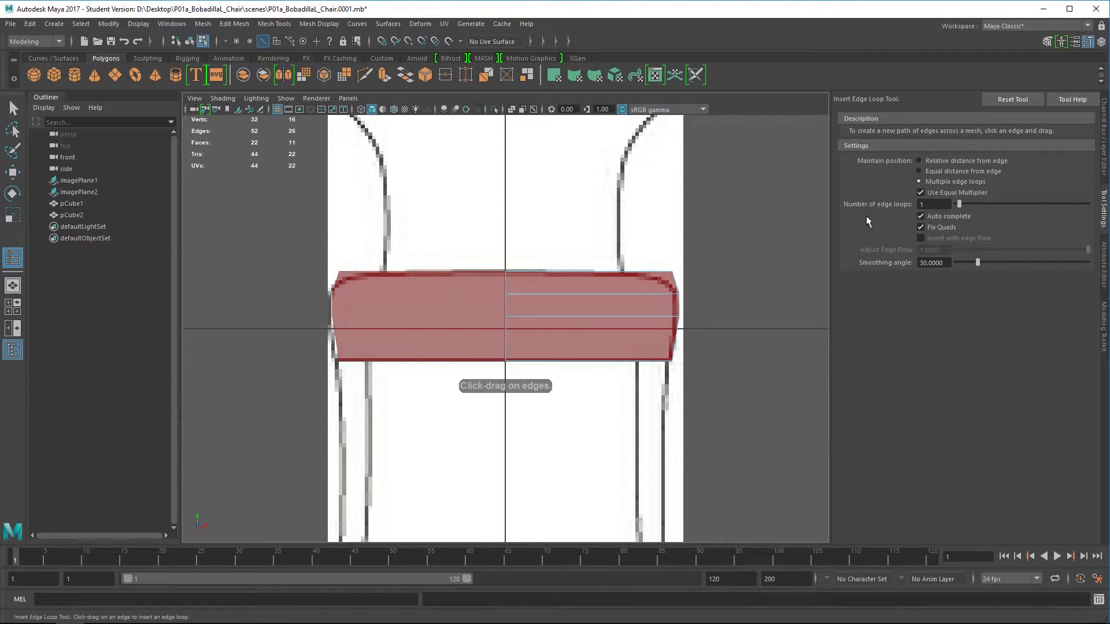
left_click(919, 160)
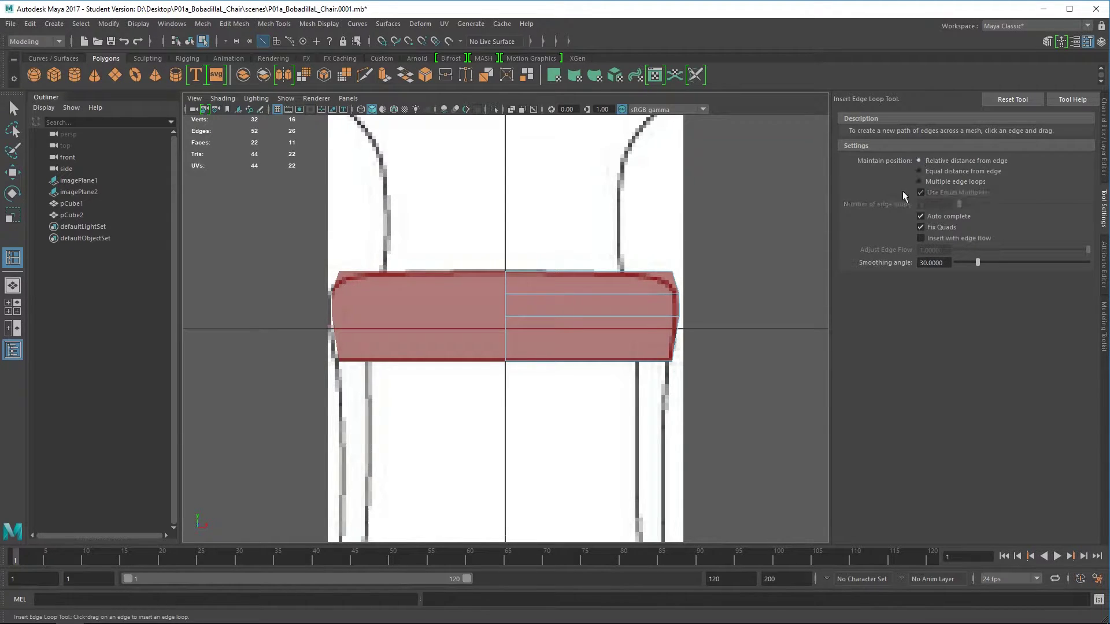
left_click(646, 329)
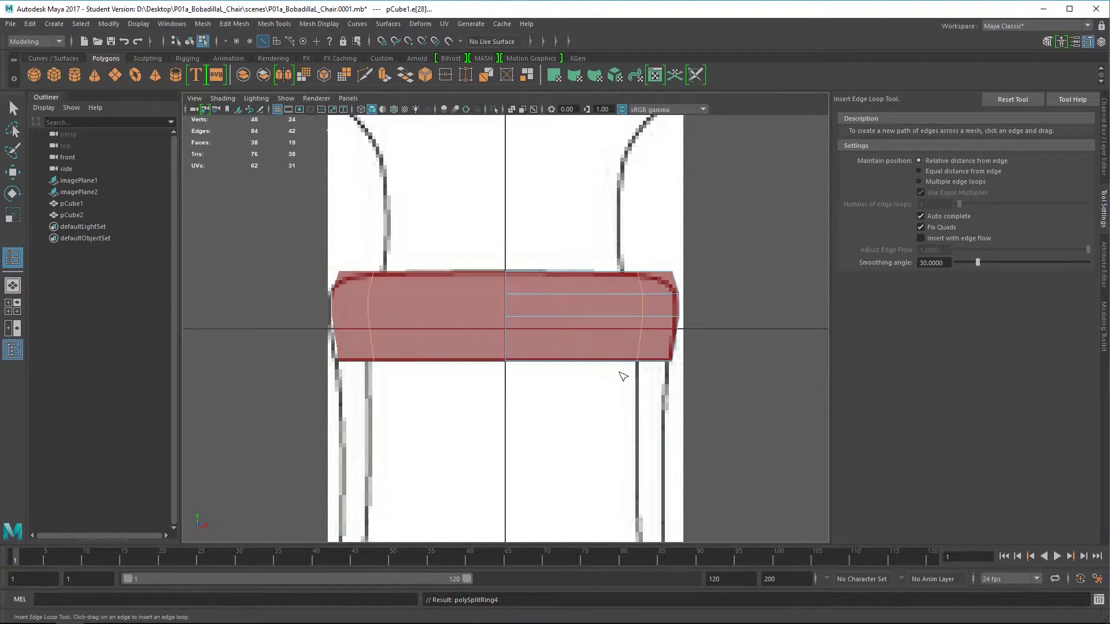
Insert two vertical edge loops across the seat in the side view, at the inner edges of the front and back legs.
key("space")
key("space")
left_click_drag(544, 398, 609, 405, "alt")
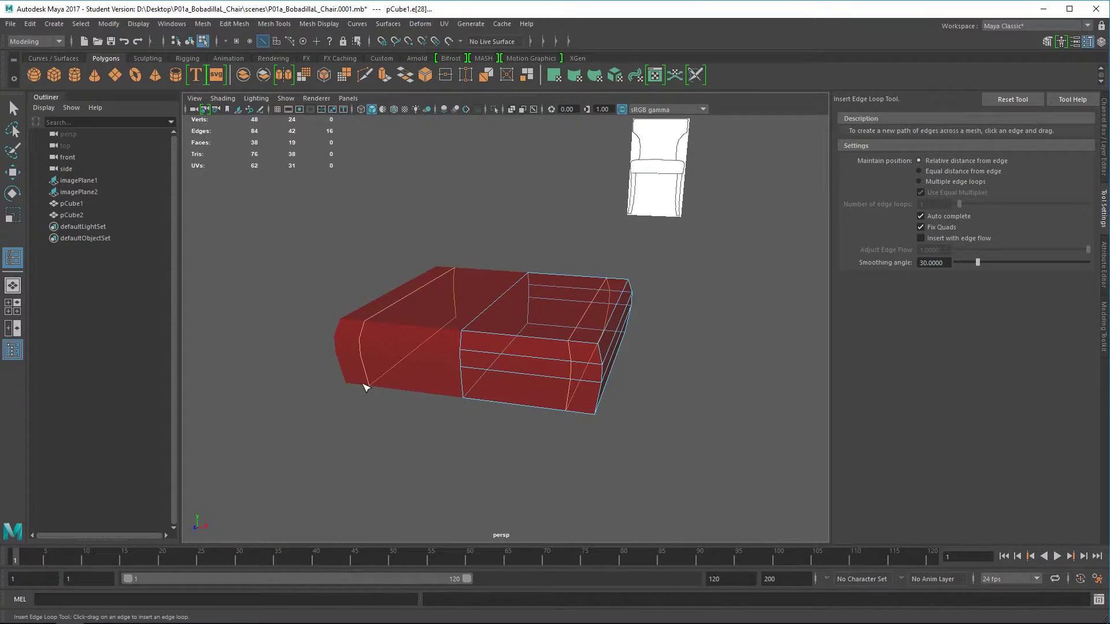
left_click_drag(356, 397, 375, 384, "alt")
left_click_drag(530, 442, 487, 397, "alt")
left_click_drag(609, 274, 589, 348, "alt")
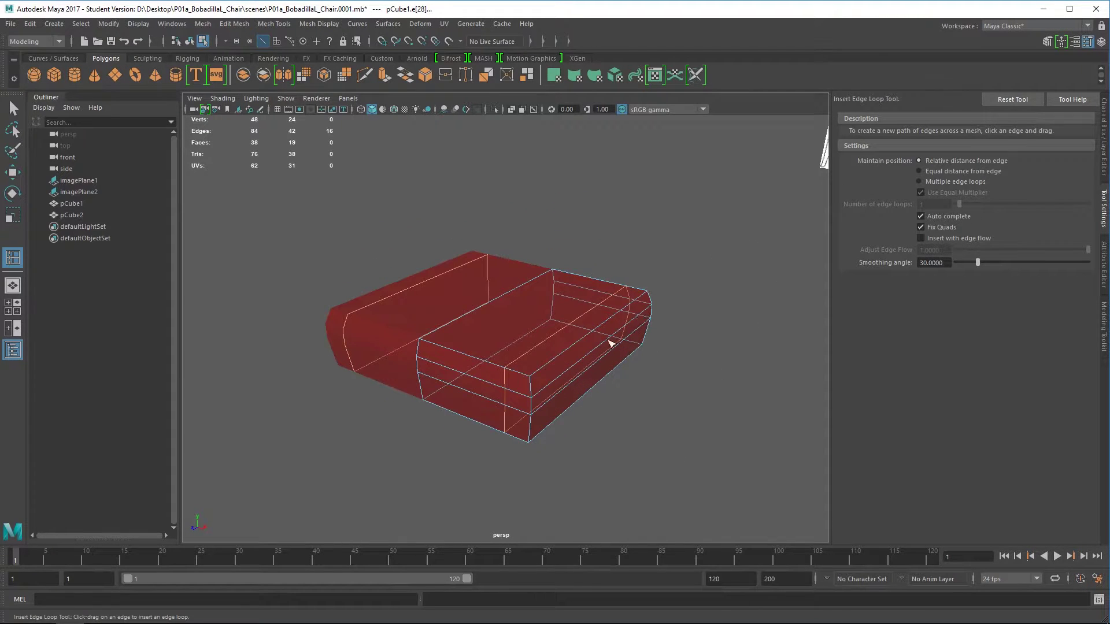
key("space")
key("space")
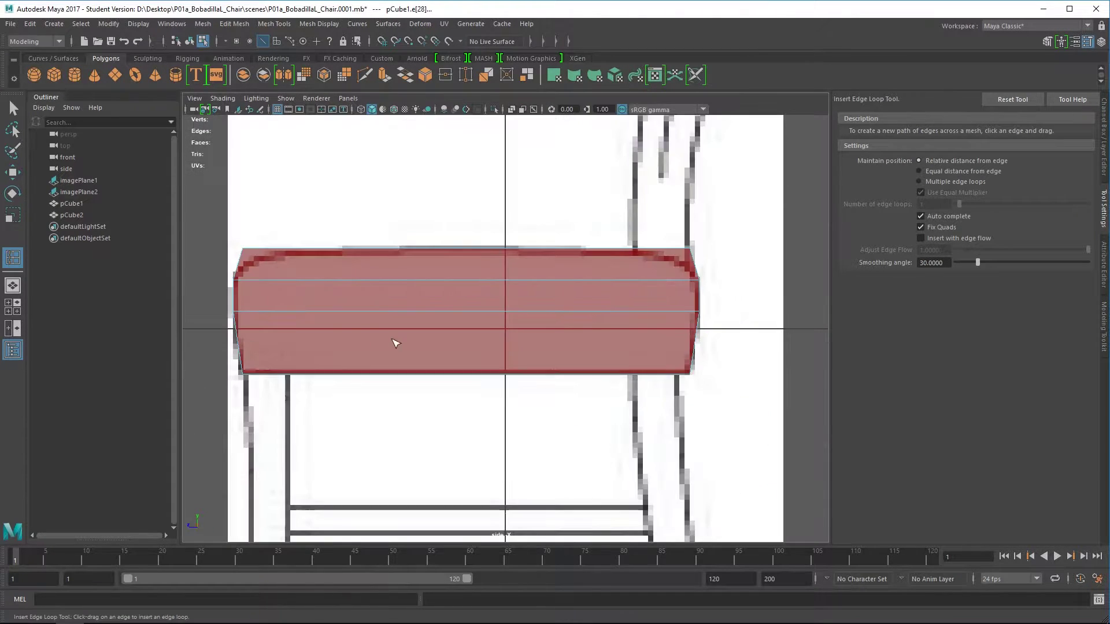
left_click_drag(293, 283, 283, 283)
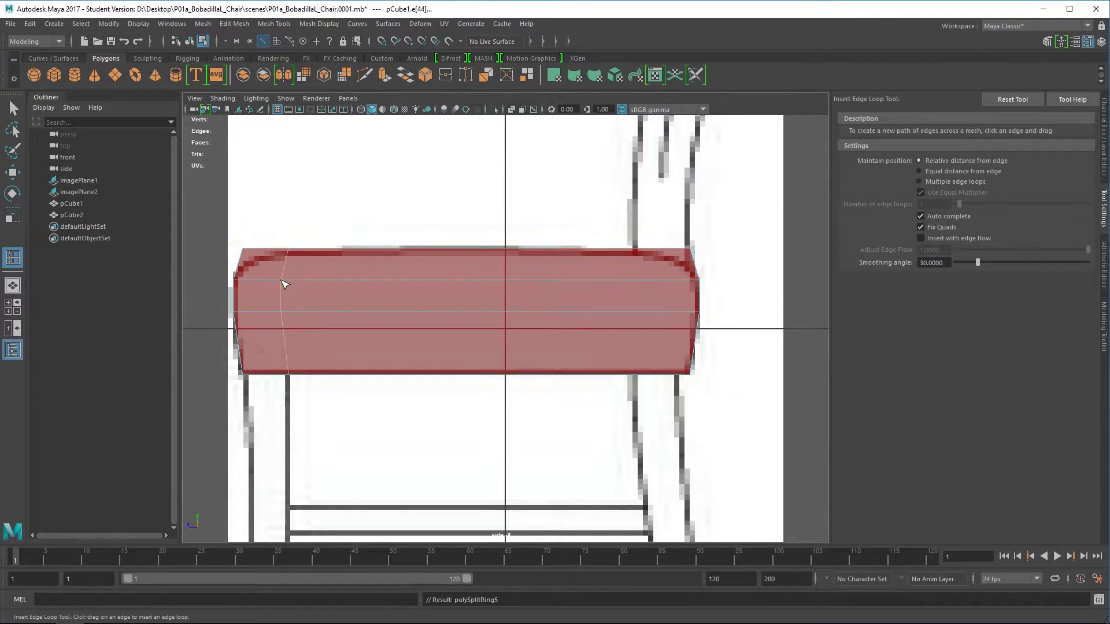
left_click_drag(640, 278, 646, 287)
Select the two outer-corner faces on the underside of the right seat half and show the Modeling Toolkit.
key("space")
key("space")
left_click_drag(565, 322, 496, 186, "alt")
key("q")
right_click_drag(496, 208, 509, 248)
left_click(491, 208)
left_click(634, 337, "shift")
left_click_drag(591, 300, 609, 370, "alt")
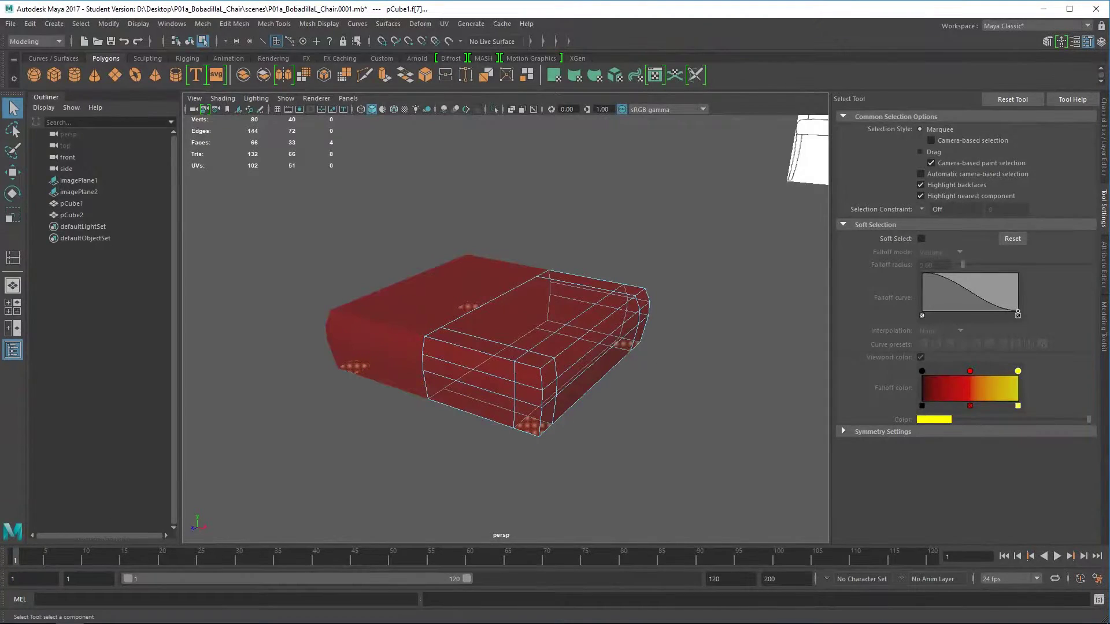
left_click(1106, 158)
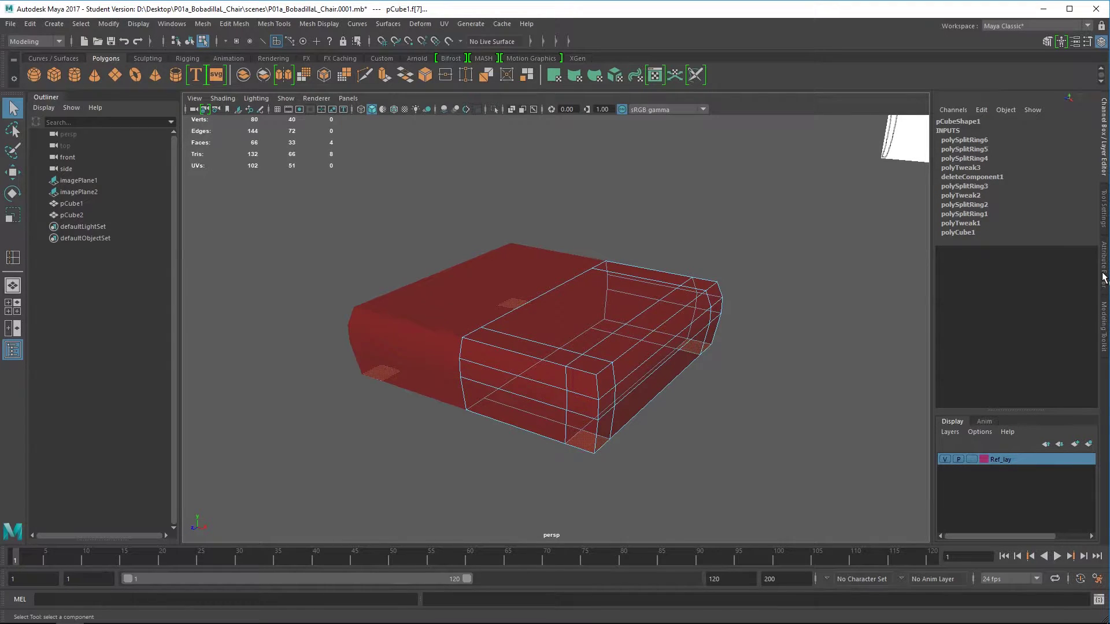
left_click(1106, 317)
left_click_drag(704, 422, 691, 407, "alt")
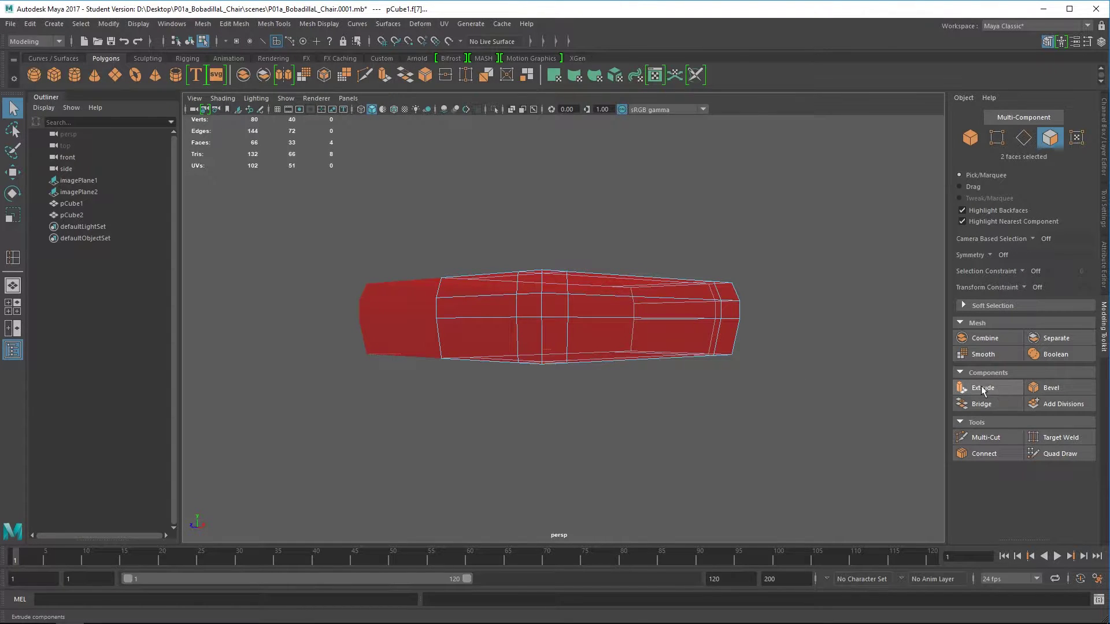
Extrude the two selected underside faces downward by 0.748 in the side view to form the front and back legs.
left_click(242, 25)
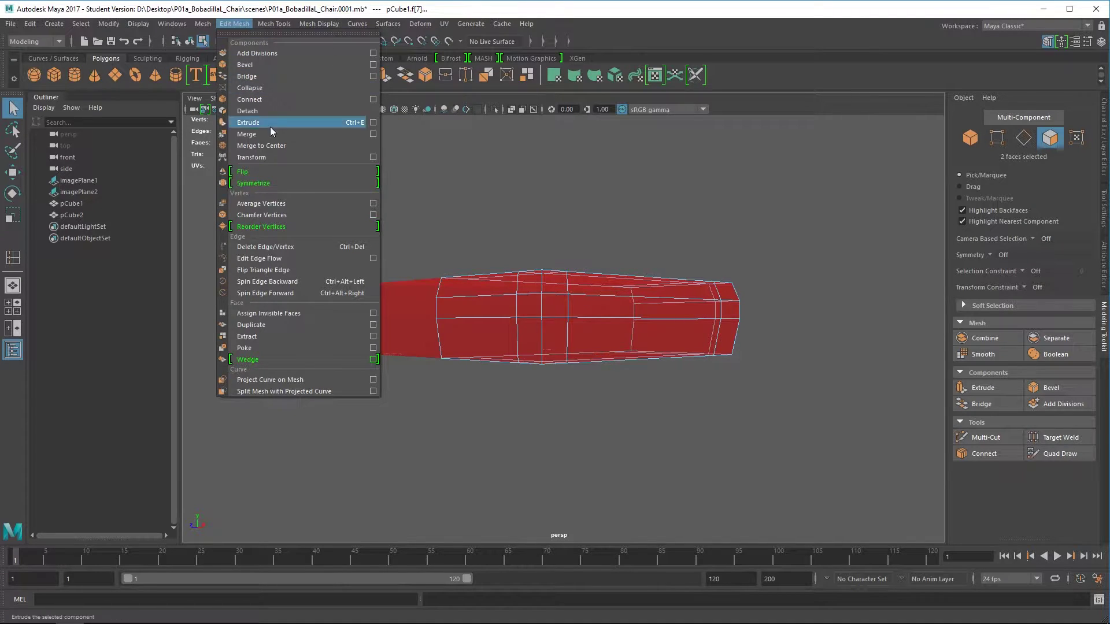
left_click(353, 124)
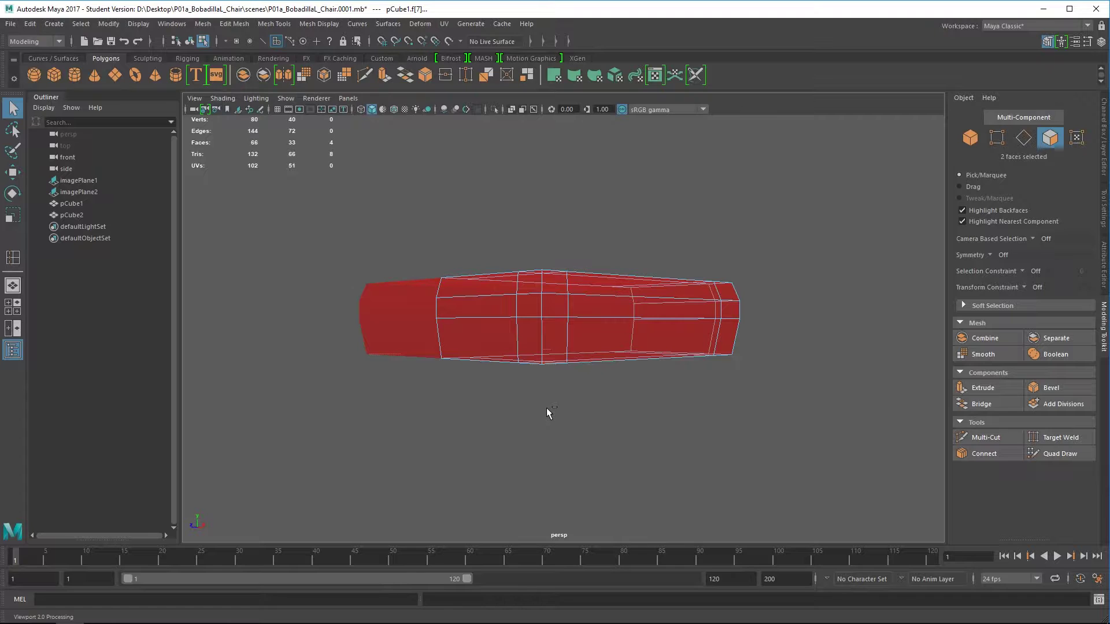
middle_click_drag(566, 414, 528, 479)
mouse_move(485, 445)
left_mouse_down("alt")
mouse_move(570, 436)
mouse_move(433, 424)
mouse_move(486, 444)
left_mouse_up("alt")
key("space")
key("space")
scroll(615, 441, "down", 5)
scroll(691, 286, "up", 5)
middle_click_drag(691, 287, 708, 250, "alt")
left_click_drag(628, 317, 662, 427)
middle_click_drag(662, 428, 725, 398, "alt")
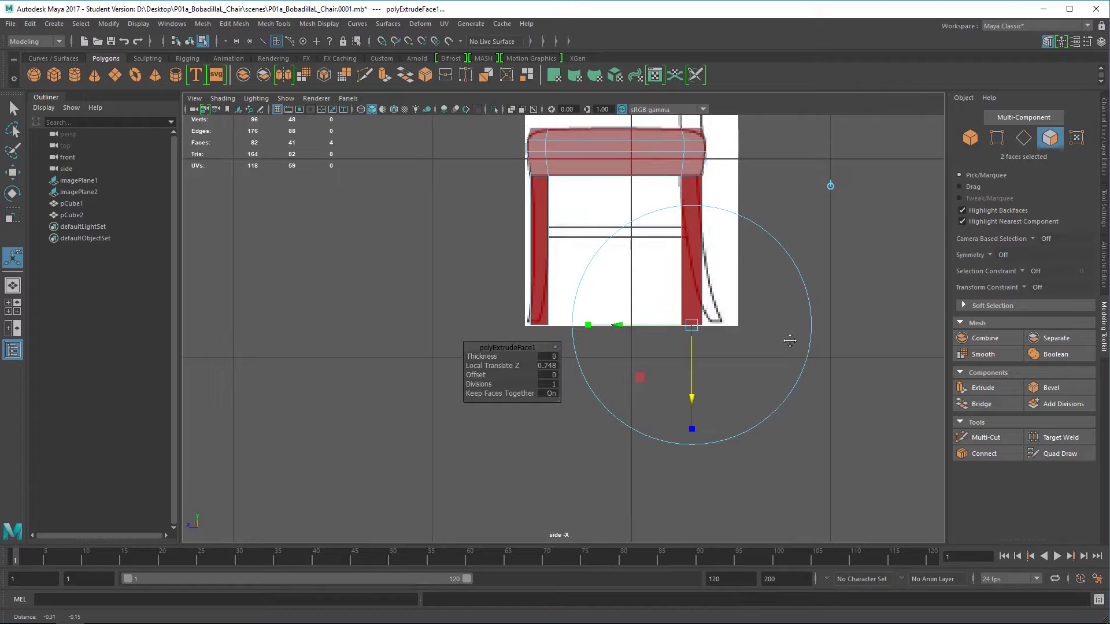
Adjust the leg extrusion's Local Translate Z to 0.74 to match the leg bottoms in the side reference image.
left_click_drag(530, 349, 432, 272)
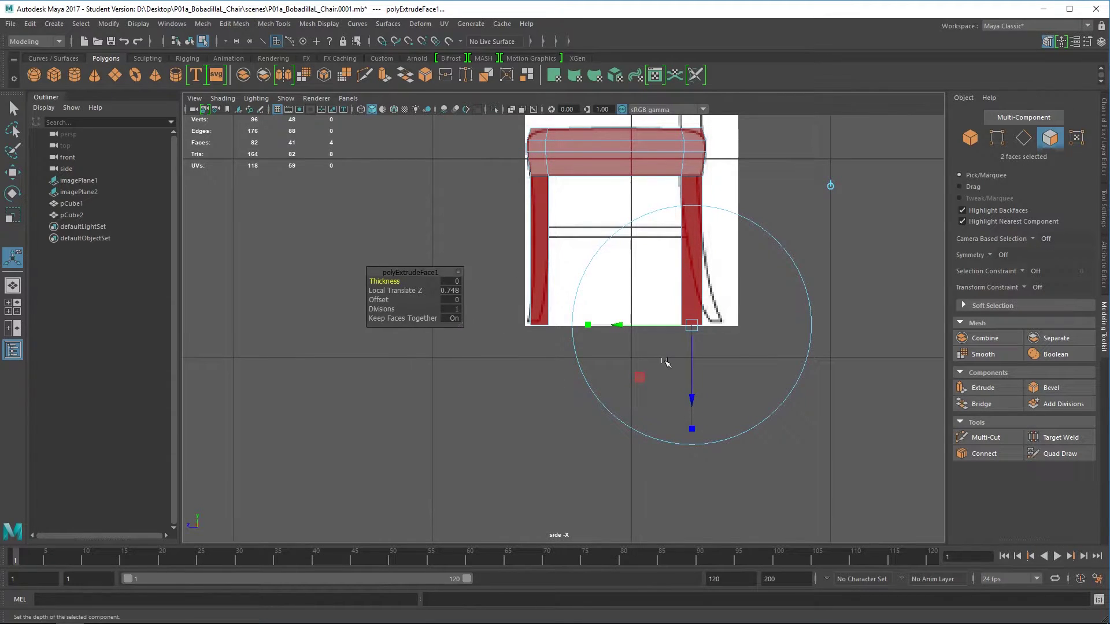
scroll(665, 370, "up", 3)
left_click_drag(734, 397, 739, 394)
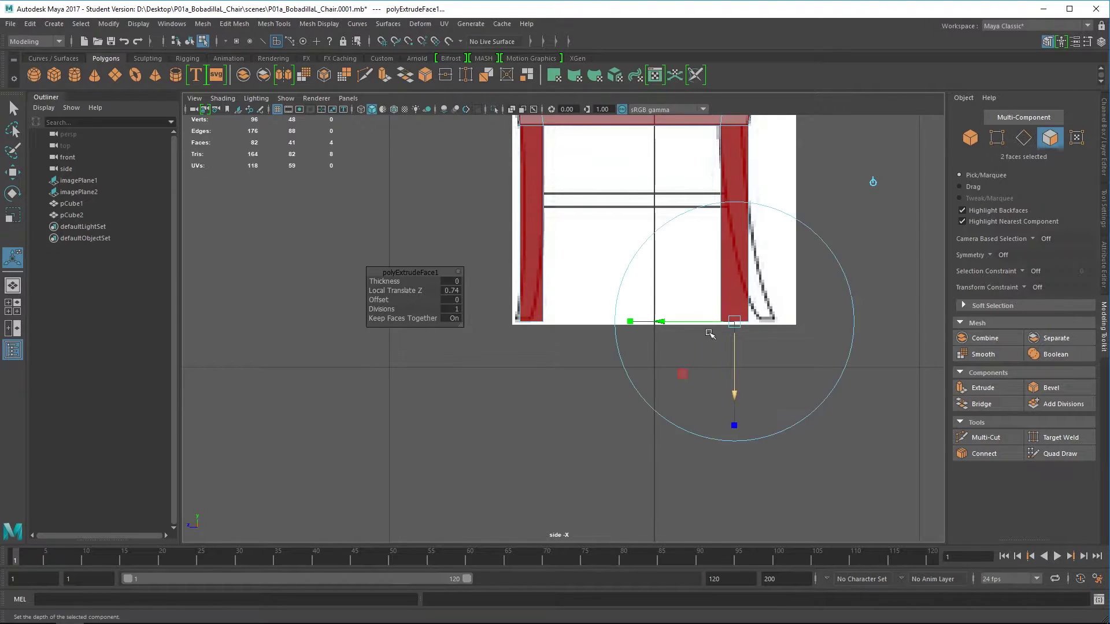
Select only the bottom end face of the front leg on the original chair half, checking it in the perspective view.
middle_click_drag(699, 273, 647, 346, "alt")
right_click_drag(479, 240, 535, 216)
right_click_drag(484, 334, 491, 315)
left_click_drag(391, 269, 574, 501)
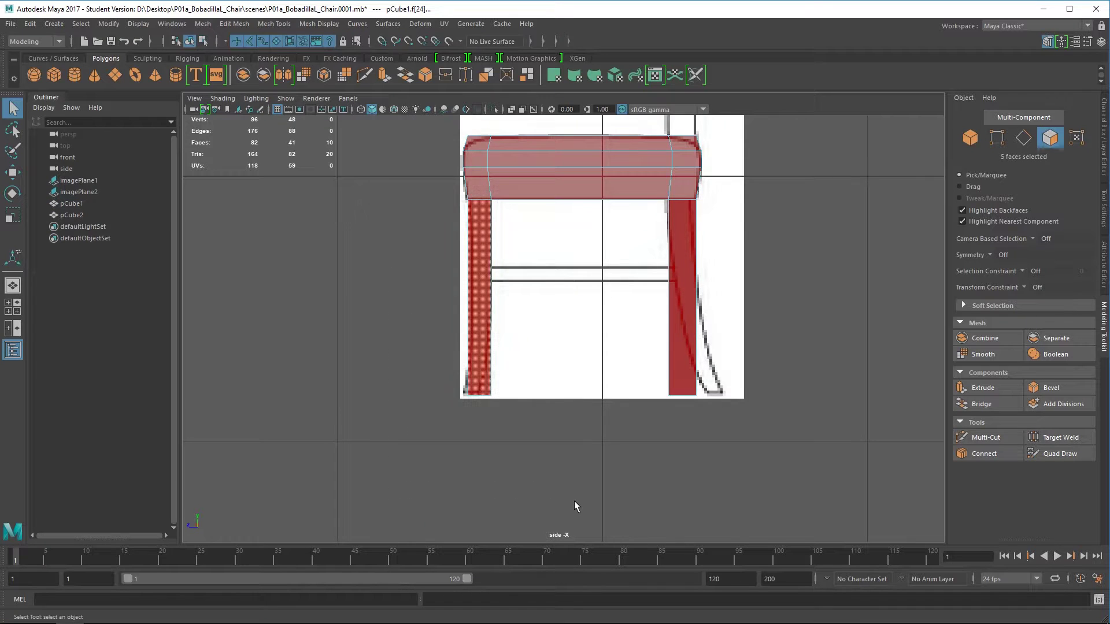
left_click_drag(352, 305, 546, 481)
left_click_drag(553, 234, 405, 325)
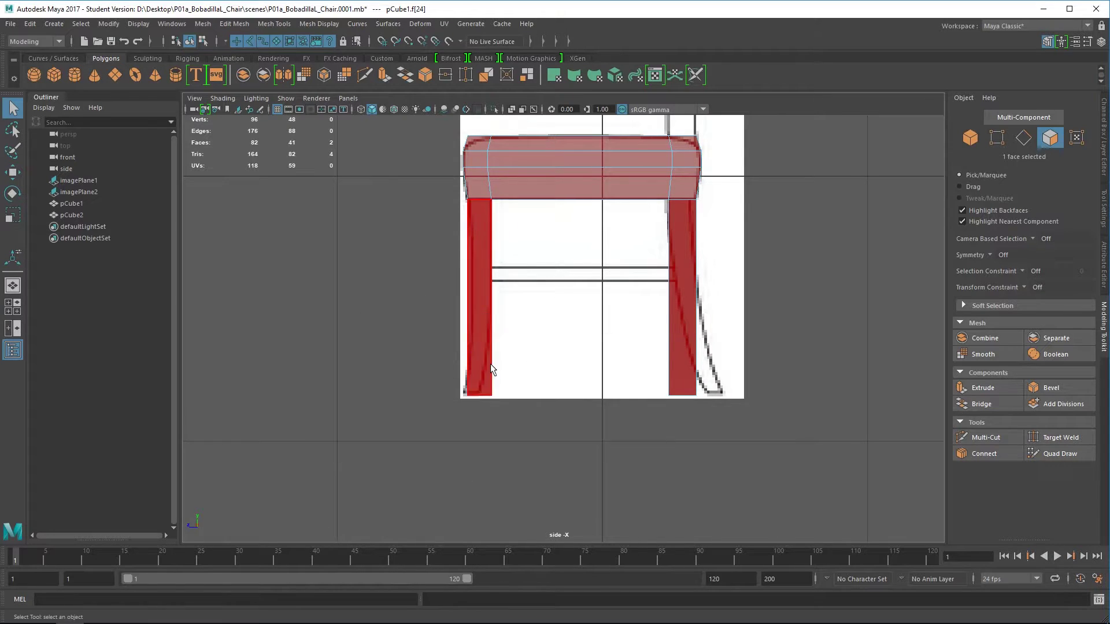
key("space")
key("space")
mouse_move(576, 383)
left_mouse_down("alt")
mouse_move(662, 335)
mouse_move(572, 370)
left_mouse_up("alt")
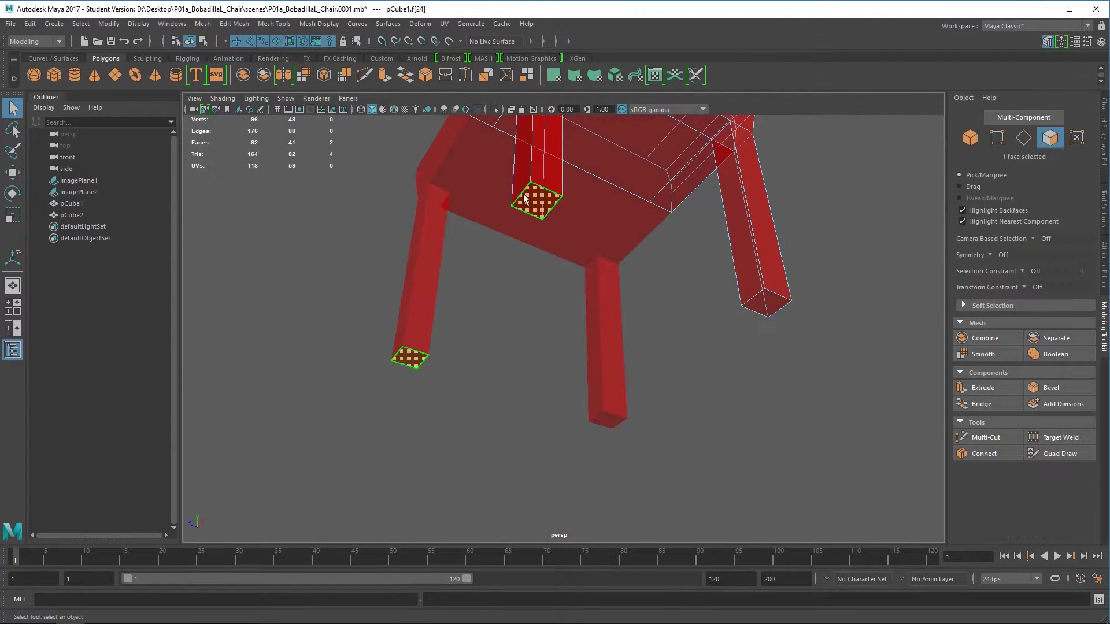
left_click(584, 443)
left_click(536, 216)
key("space")
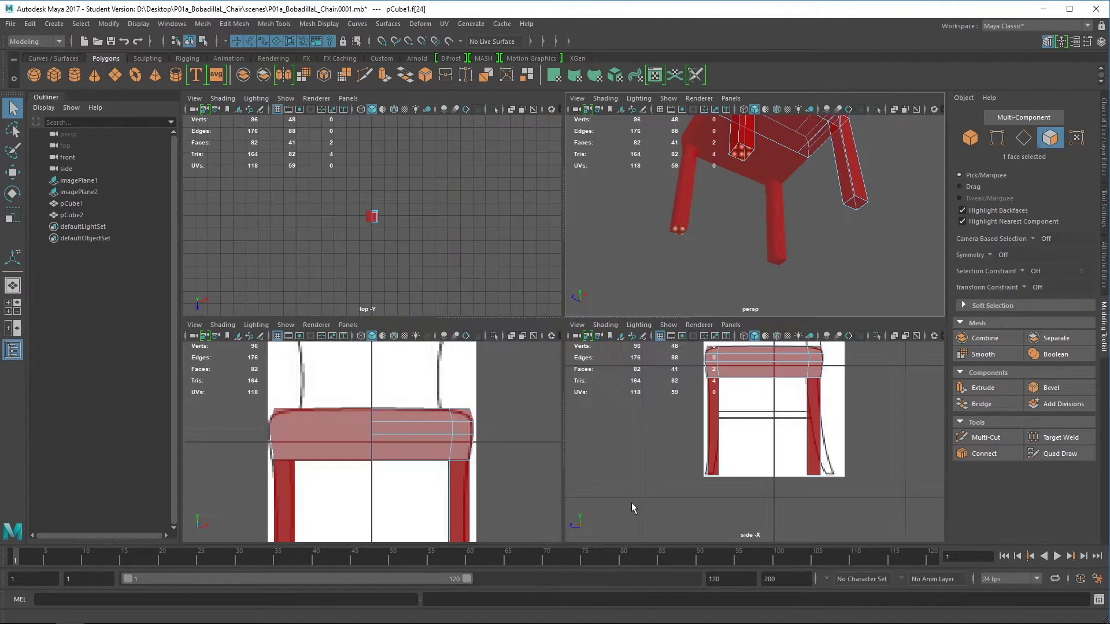
Move the front leg's bottom face forward in the side view to follow the splayed foot in the reference image.
key("space")
scroll(644, 462, "up", 6)
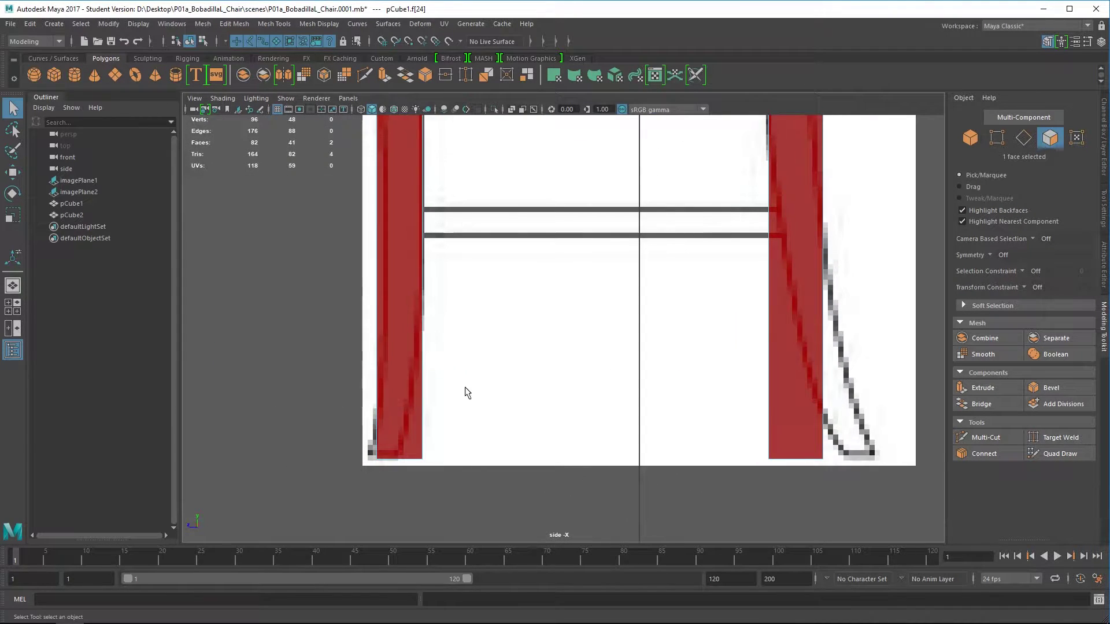
middle_click_drag(499, 488, 548, 441, "alt")
left_click(569, 425)
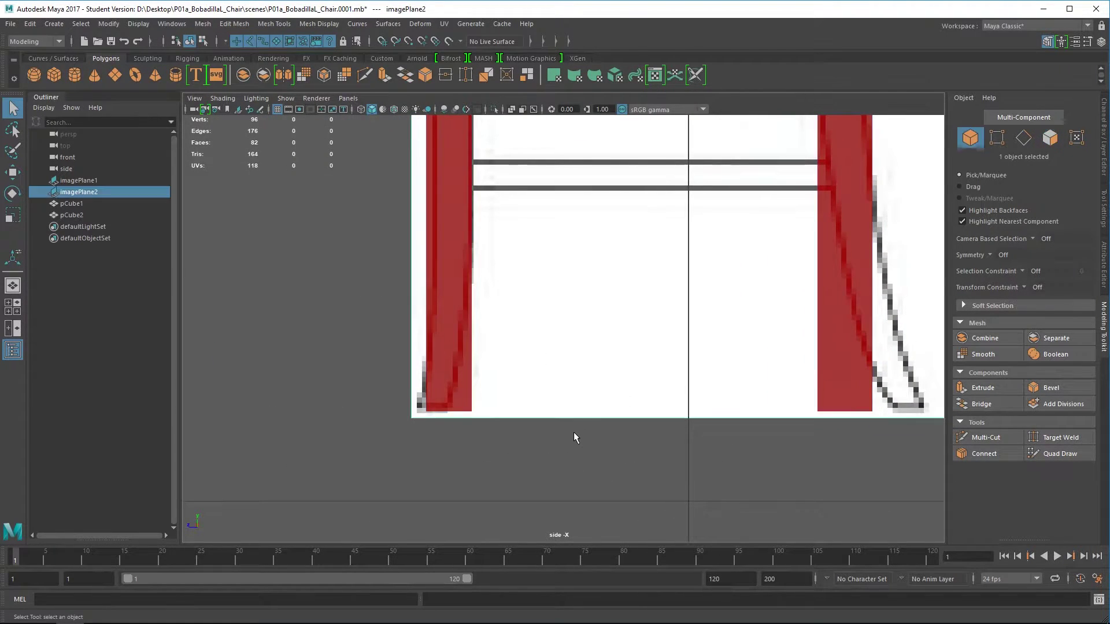
right_click_drag(456, 352, 500, 280)
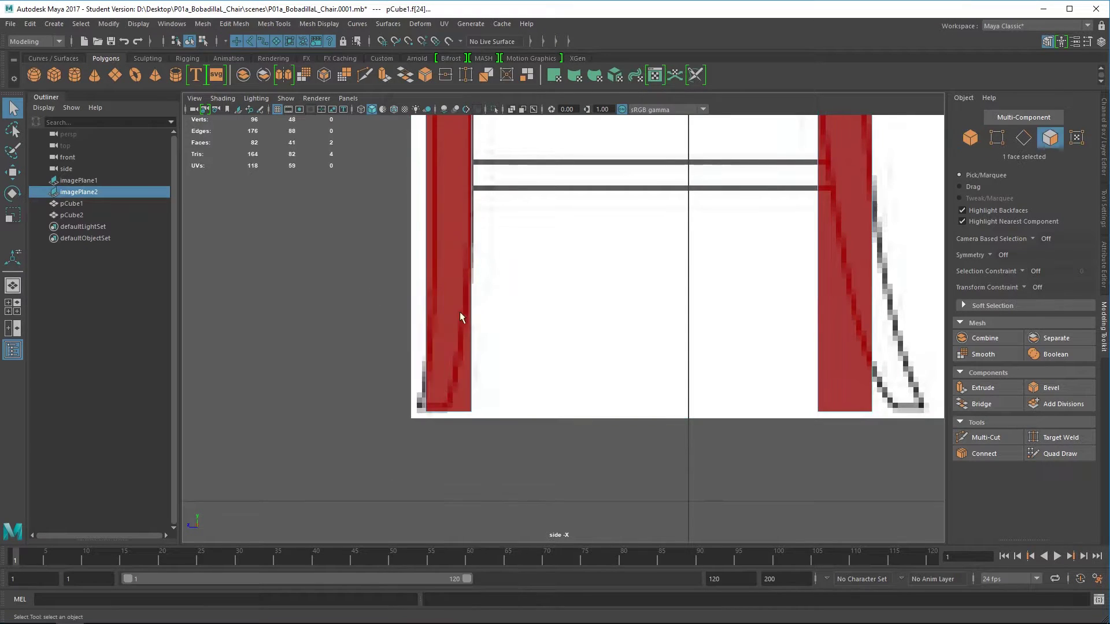
left_click_drag(413, 248, 261, 325)
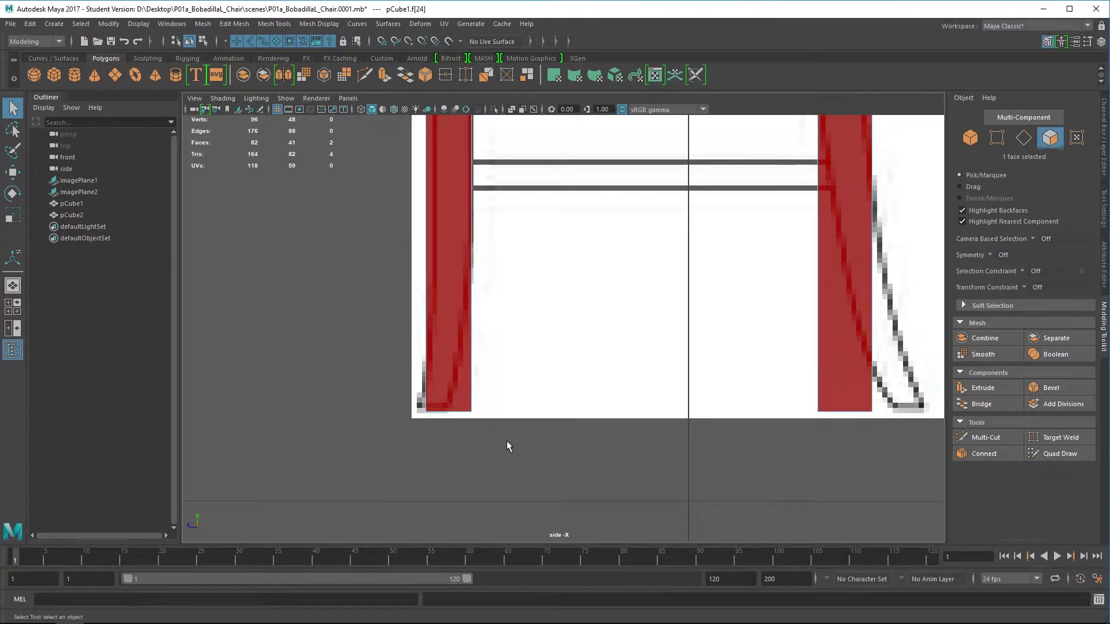
key("w")
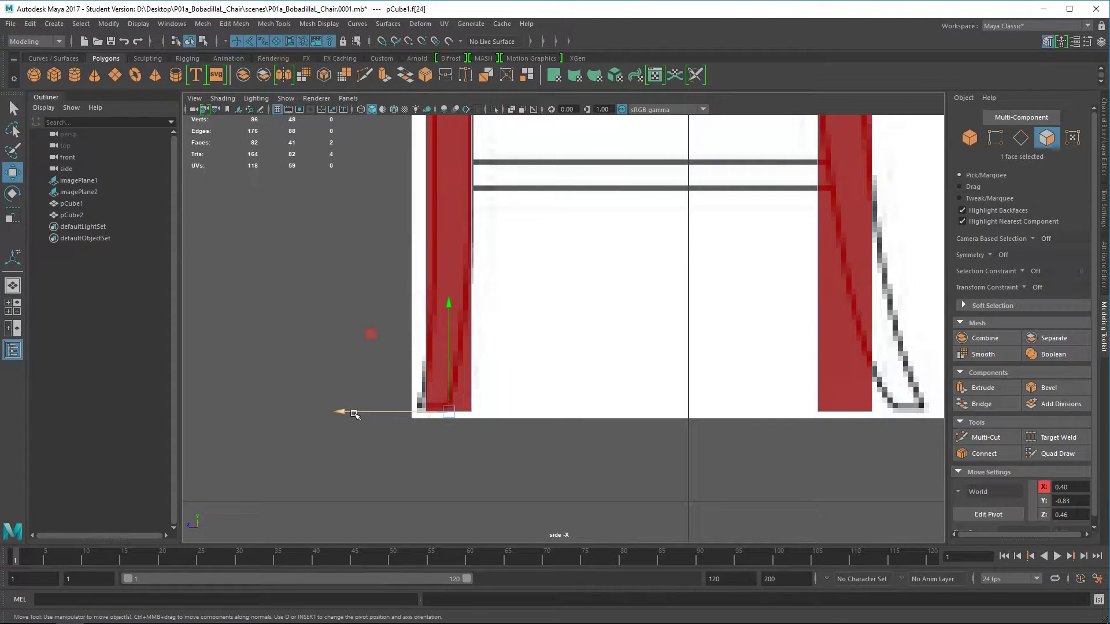
left_click_drag(347, 412, 322, 414)
Move the back leg's bottom face backward to Z -0.45 in the side view, over the foot in the reference.
middle_click_drag(639, 409, 410, 378, "alt")
left_click_drag(559, 315, 690, 423)
left_click_drag(708, 299, 475, 366, "ctrl")
left_click_drag(519, 396, 589, 398)
middle_click_drag(533, 389, 575, 441, "alt")
middle_click_drag(550, 376, 514, 363, "alt")
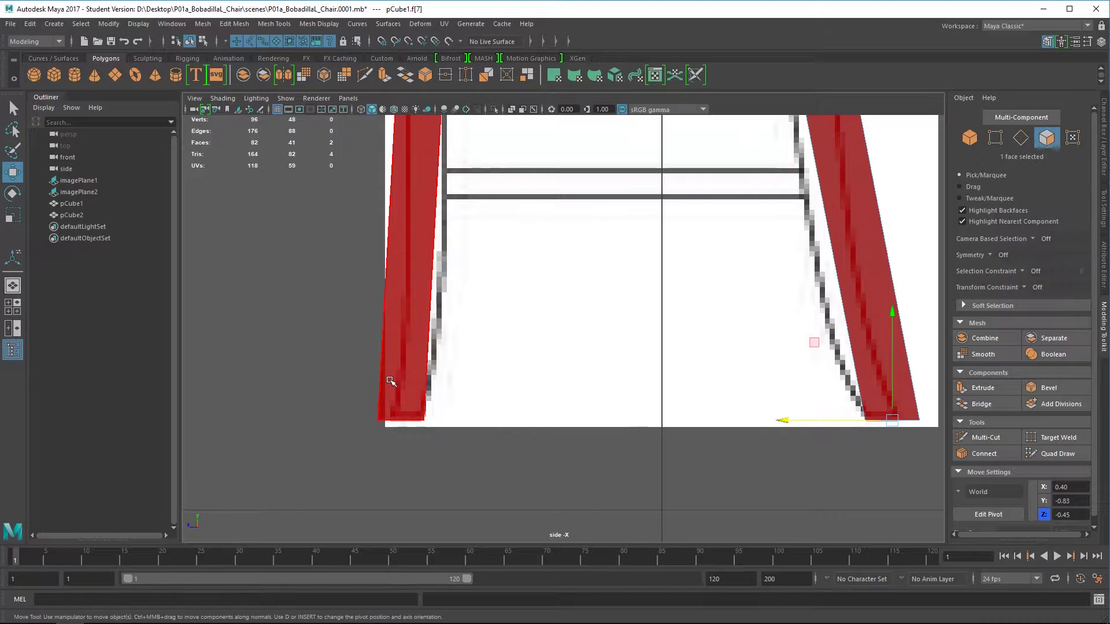
Taper the front leg by moving its two outer bottom vertices inward to Z 0.52 in the side view.
right_click_drag(397, 280, 348, 287)
left_click_drag(323, 311, 422, 467)
left_click_drag(274, 418, 284, 422)
scroll(543, 281, "down", 5)
scroll(536, 310, "up", 4)
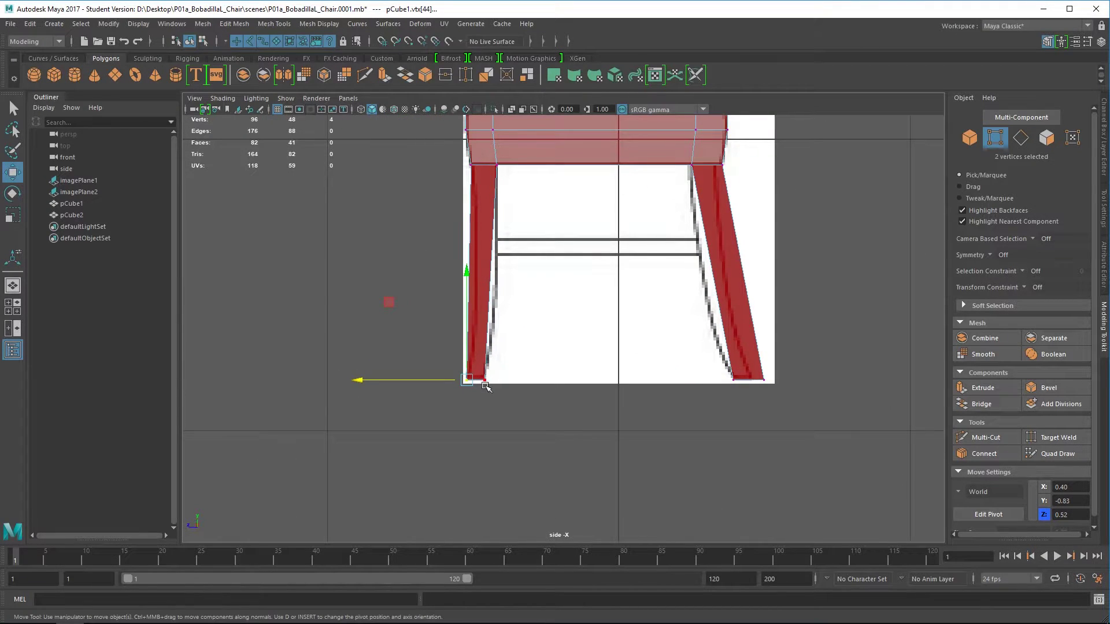
Taper the back leg by moving its two outer bottom vertices inward to Z -0.45 in the side view.
middle_click_drag(623, 367, 447, 378, "alt")
left_click_drag(635, 349, 580, 484)
left_click_drag(478, 395, 466, 395)
Select the bottom faces of both legs in the front view and move them outward along X toward the reference feet.
key("space")
key("space")
scroll(526, 478, "down", 5)
scroll(593, 289, "up", 5)
scroll(593, 289, "up", 10)
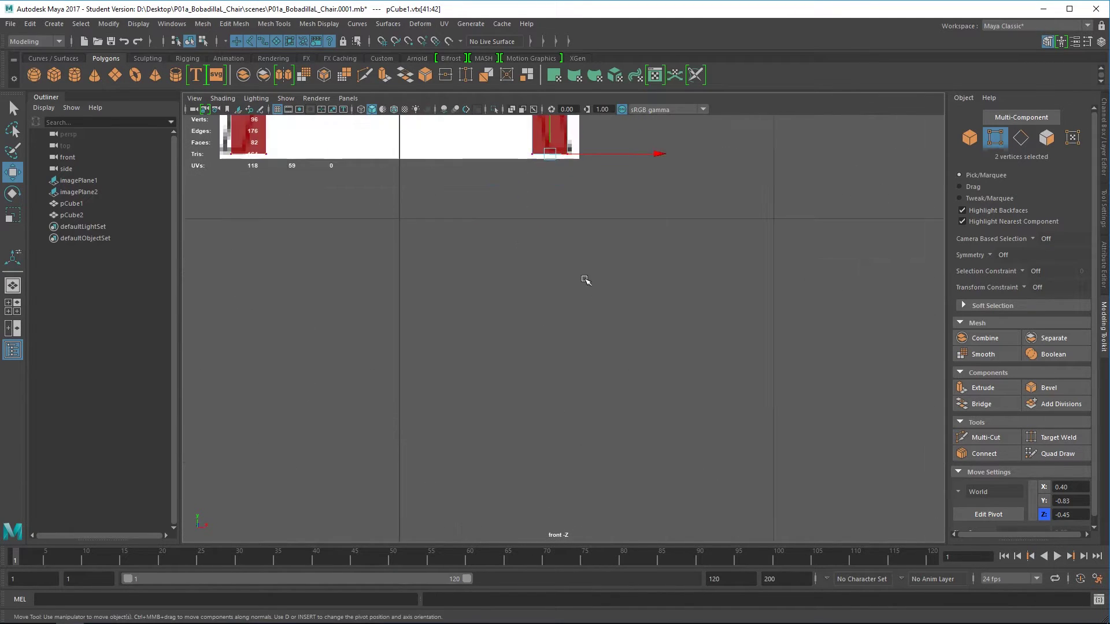
middle_click_drag(584, 341, 593, 334, "alt")
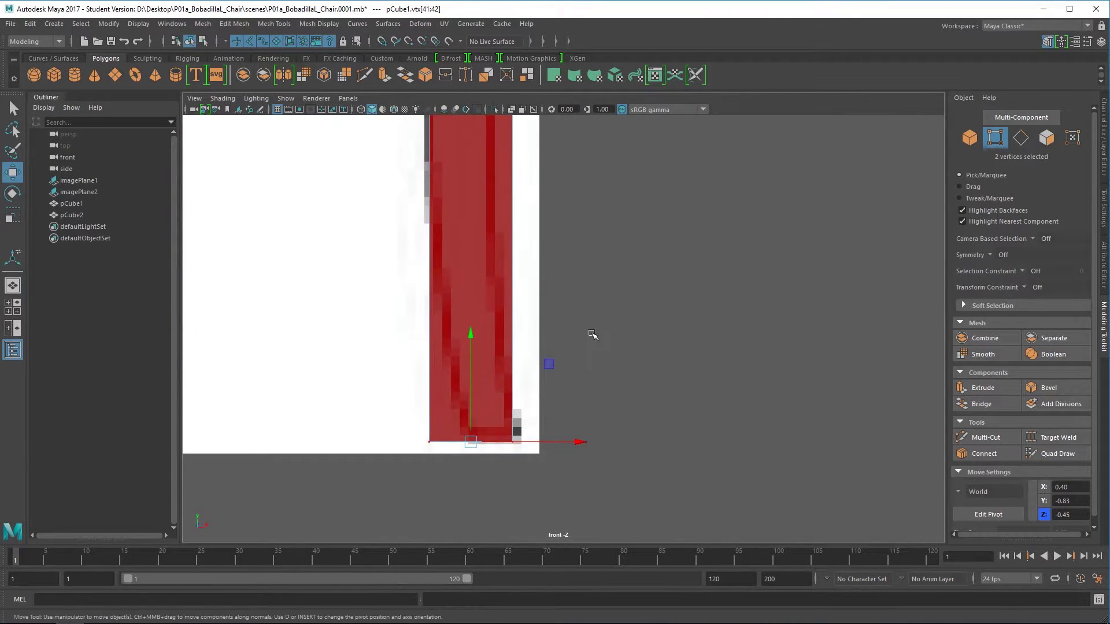
middle_click_drag(541, 206, 536, 251, "alt")
right_click_drag(607, 402, 618, 359, "alt")
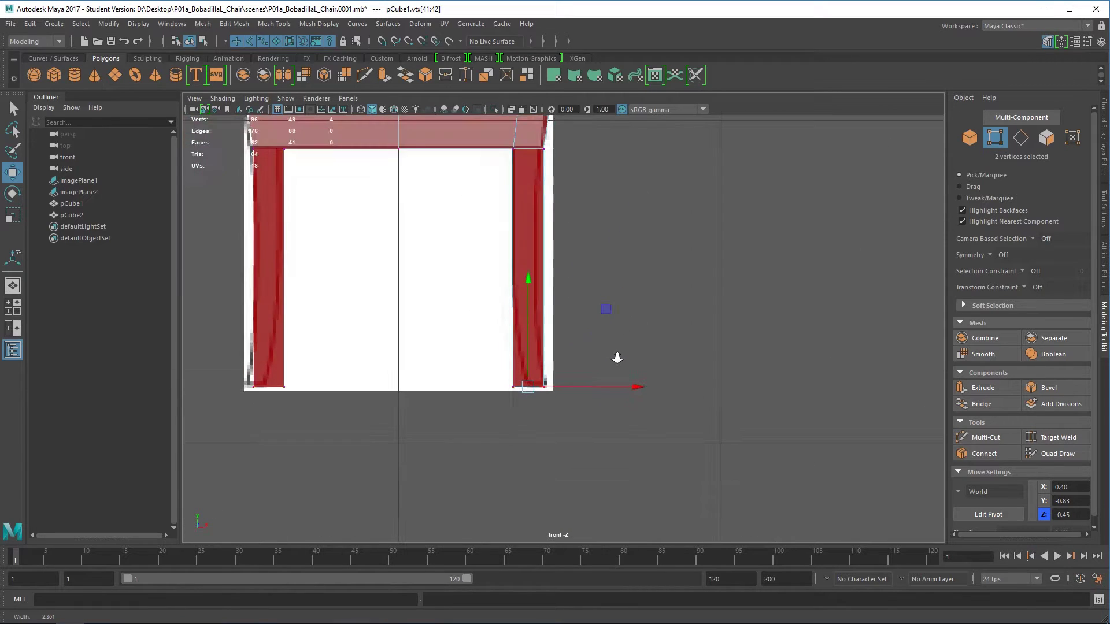
right_click(527, 241)
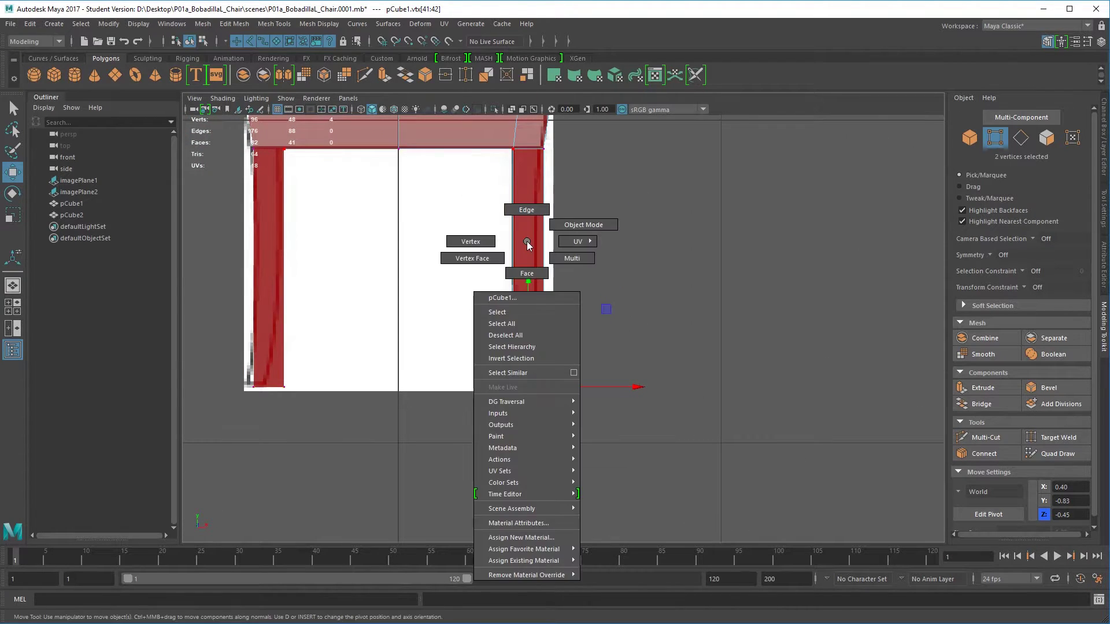
left_click(527, 274)
left_click_drag(475, 255, 648, 486)
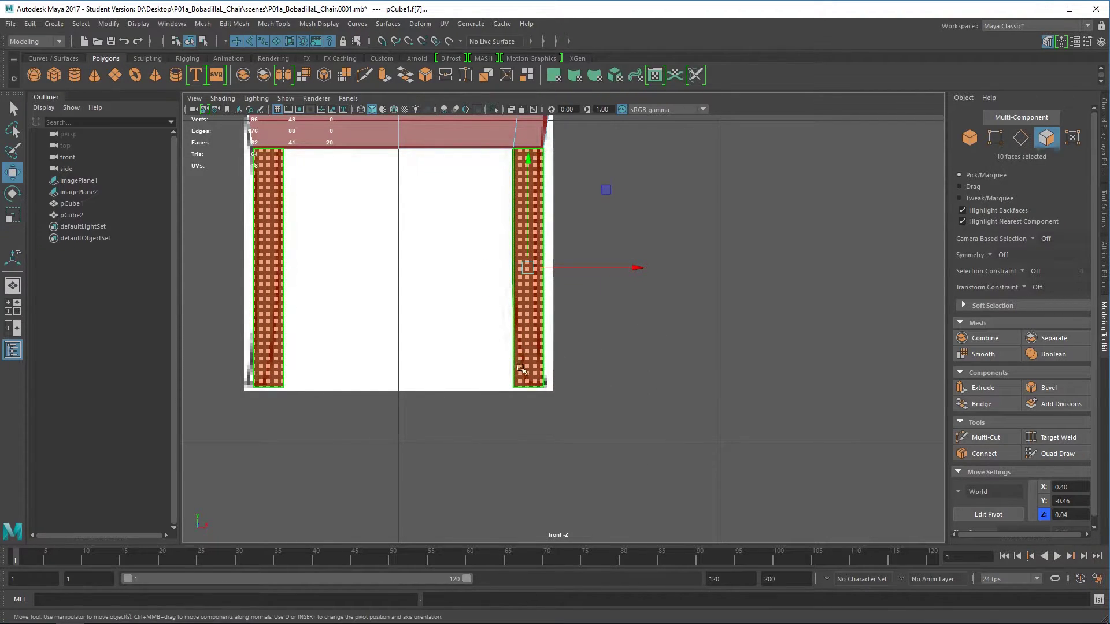
left_click_drag(707, 213, 389, 317, "ctrl")
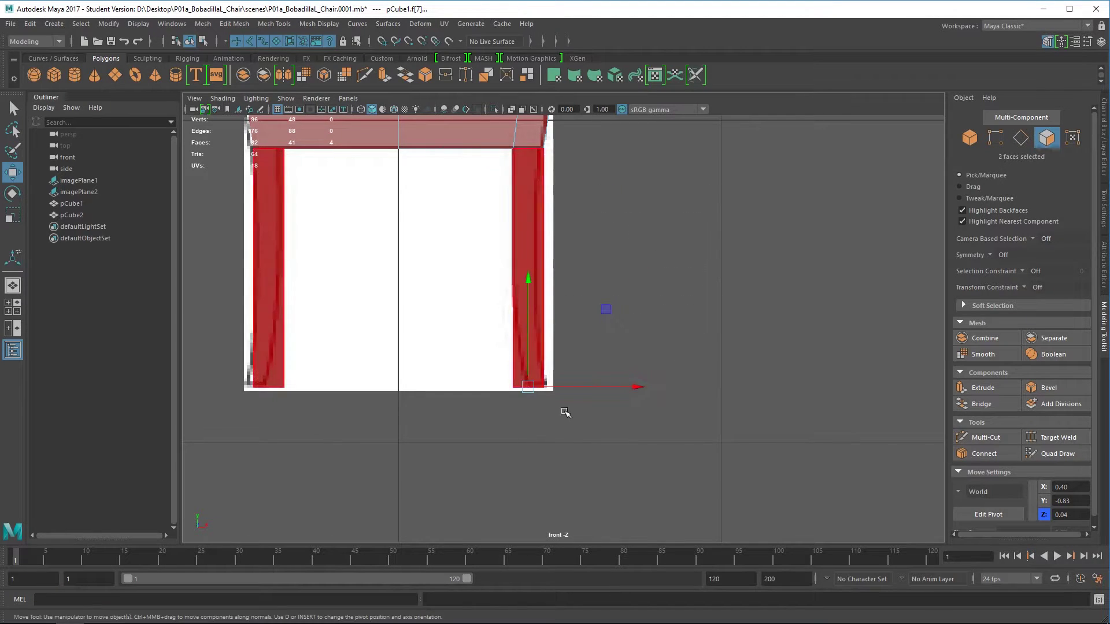
left_click_drag(639, 386, 652, 387)
Move the legs' four outer bottom vertices to X 0.46 in the front view to narrow the feet.
scroll(544, 364, "up", 5)
right_click_drag(544, 280, 498, 284)
left_click_drag(652, 350, 550, 516)
mouse_move(636, 443)
left_mouse_down()
mouse_move(661, 444)
mouse_move(639, 446)
left_mouse_up()
scroll(570, 340, "down", 5)
scroll(573, 347, "up", 3)
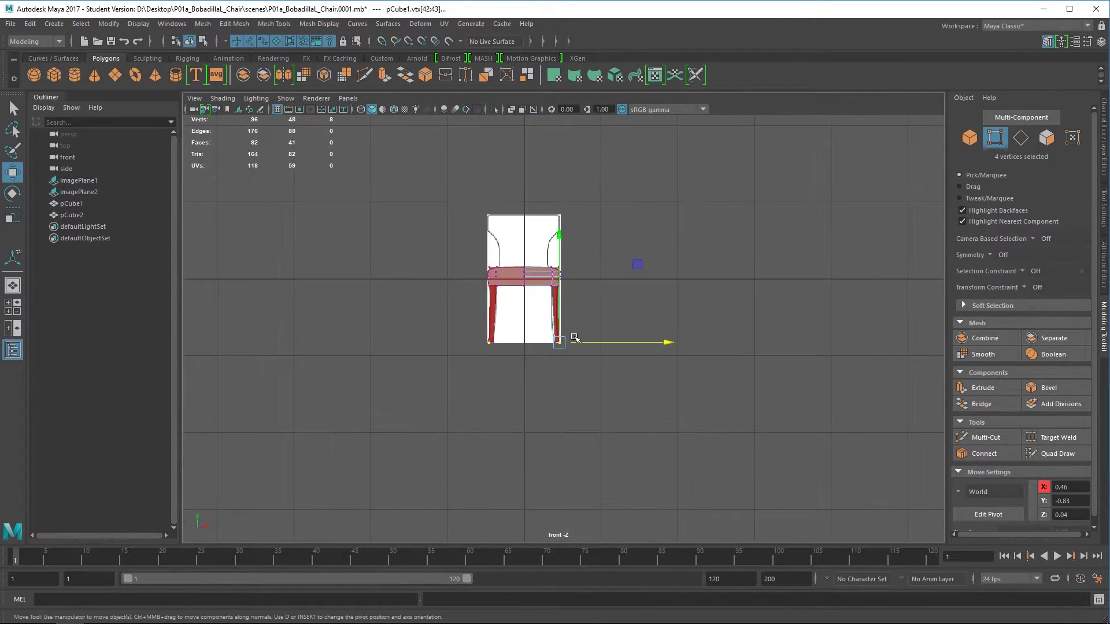
scroll(581, 303, "up", 4)
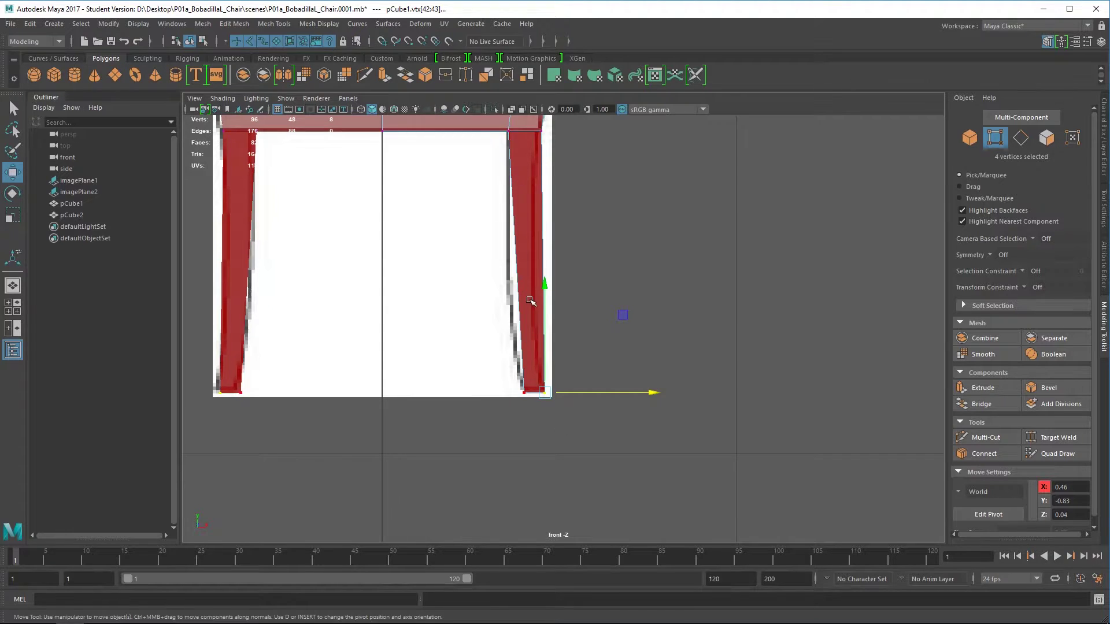
Insert a horizontal edge loop around the front leg at the height of the crossbar's upper line in the side view.
key("space")
key("space")
scroll(453, 330, "up", 3)
scroll(411, 305, "down", 5)
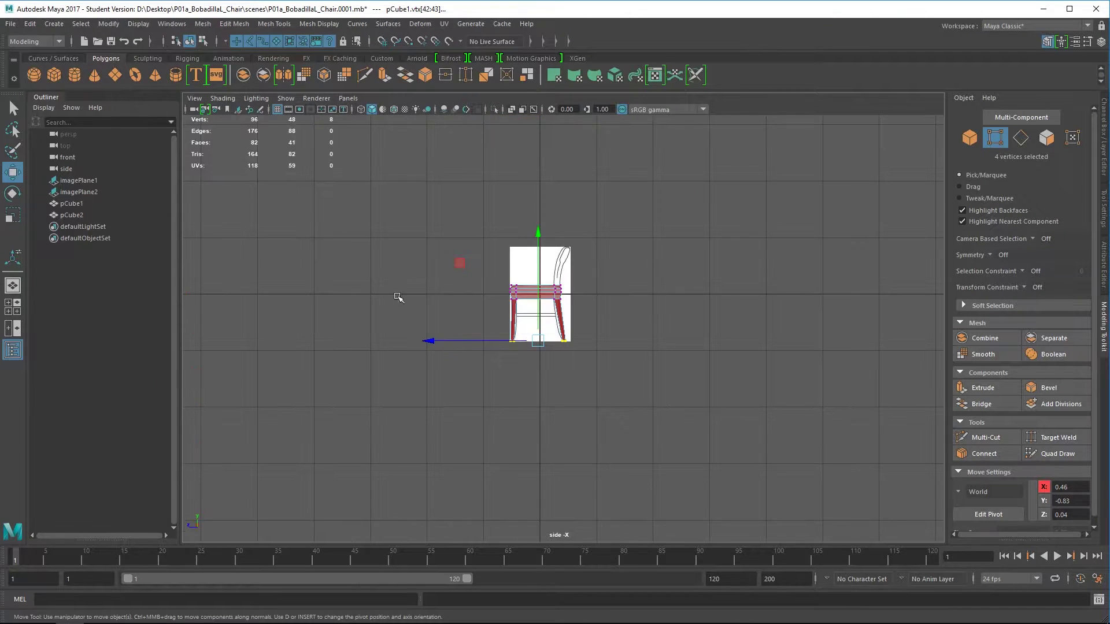
scroll(532, 319, "up", 6)
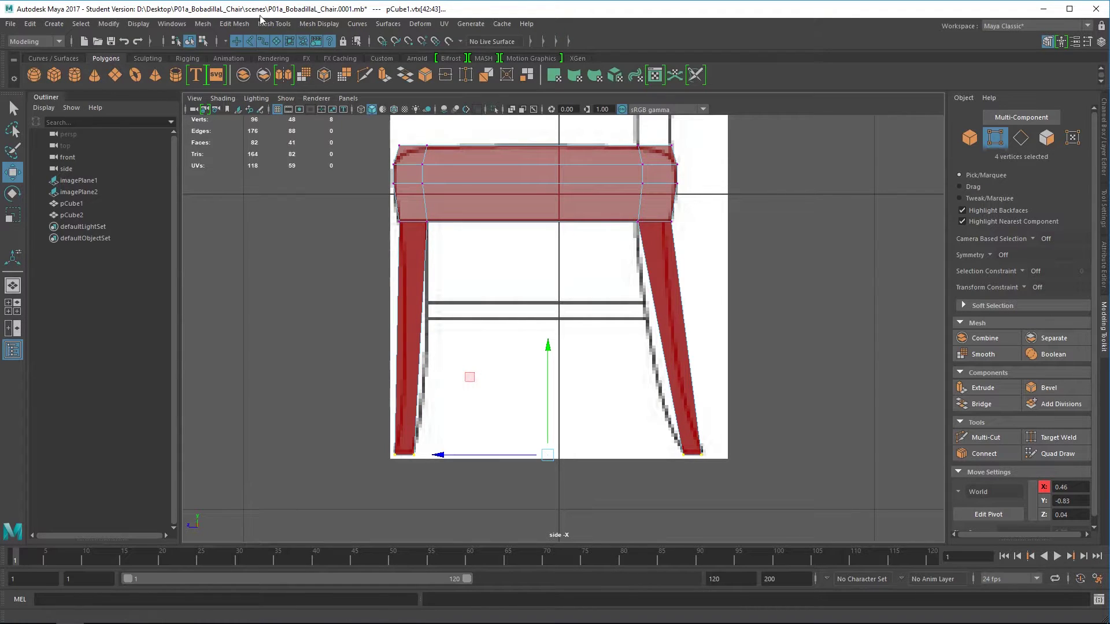
left_click(289, 25)
left_click(300, 112)
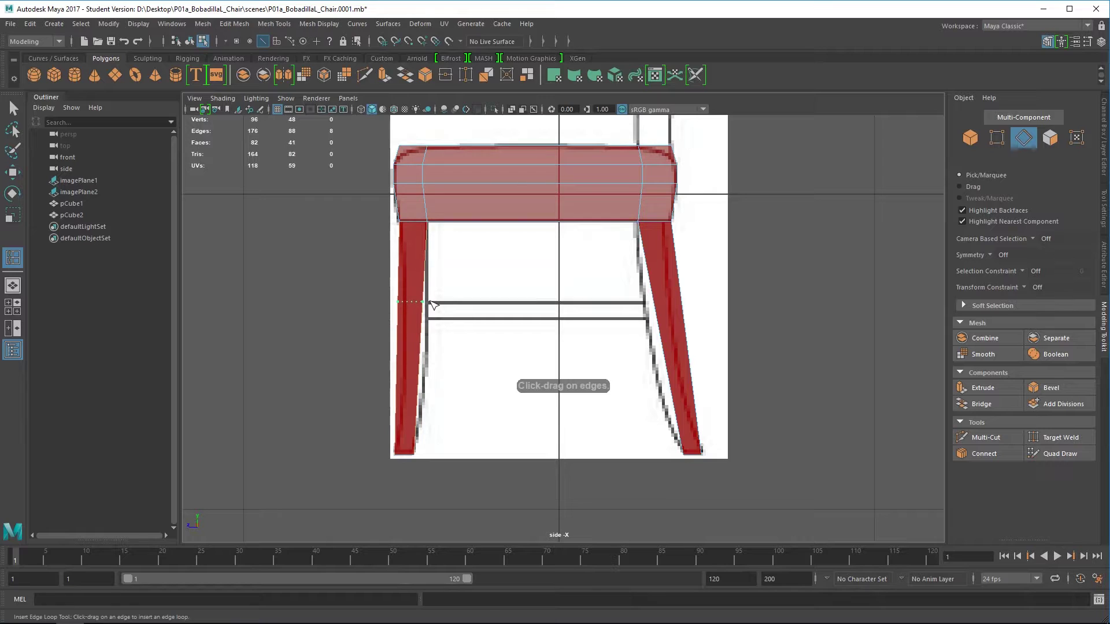
left_click(435, 304)
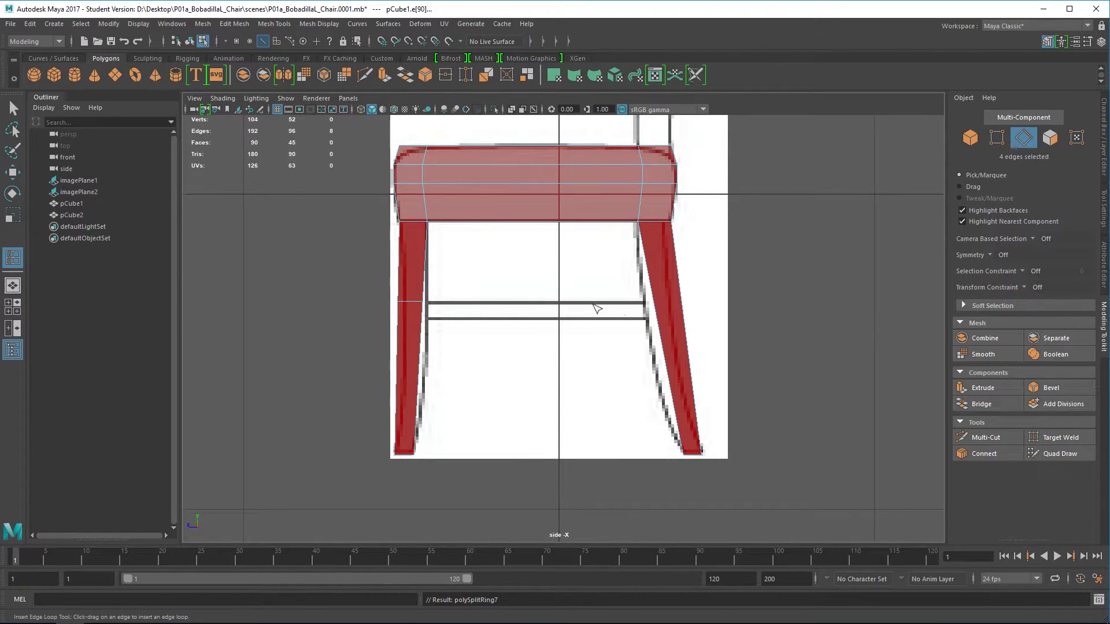
Insert a matching horizontal edge loop around the back leg at the same crossbar height.
key("space")
key("space")
key("space")
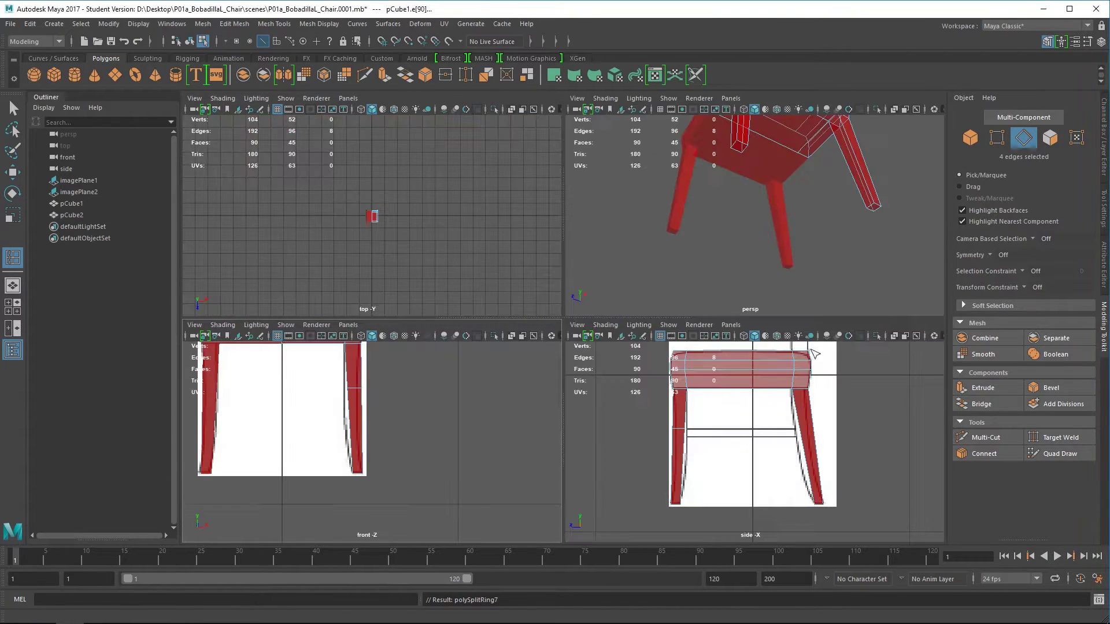
key("space")
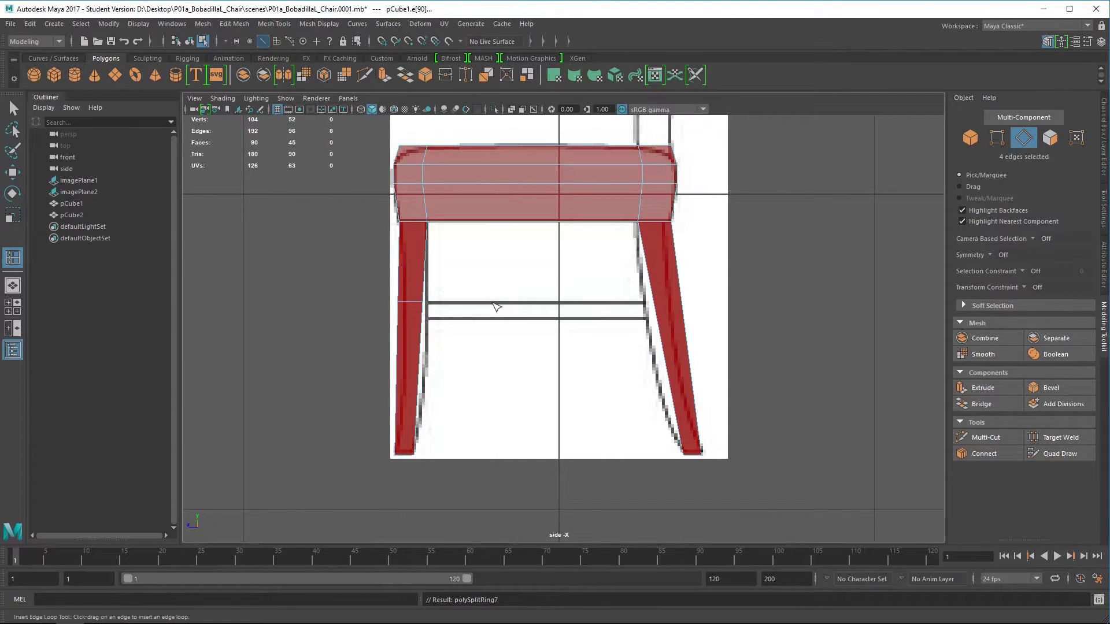
left_click(659, 303)
Select the eight mid-height vertices of both legs in the front view and shift them slightly inward along X.
key("space")
key("space")
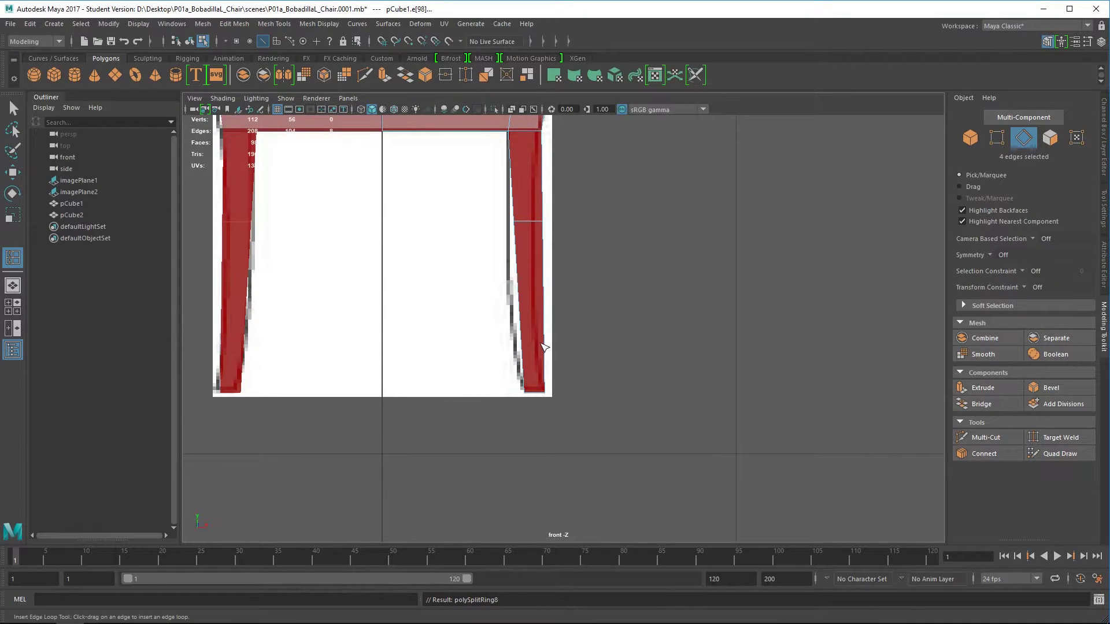
key("w")
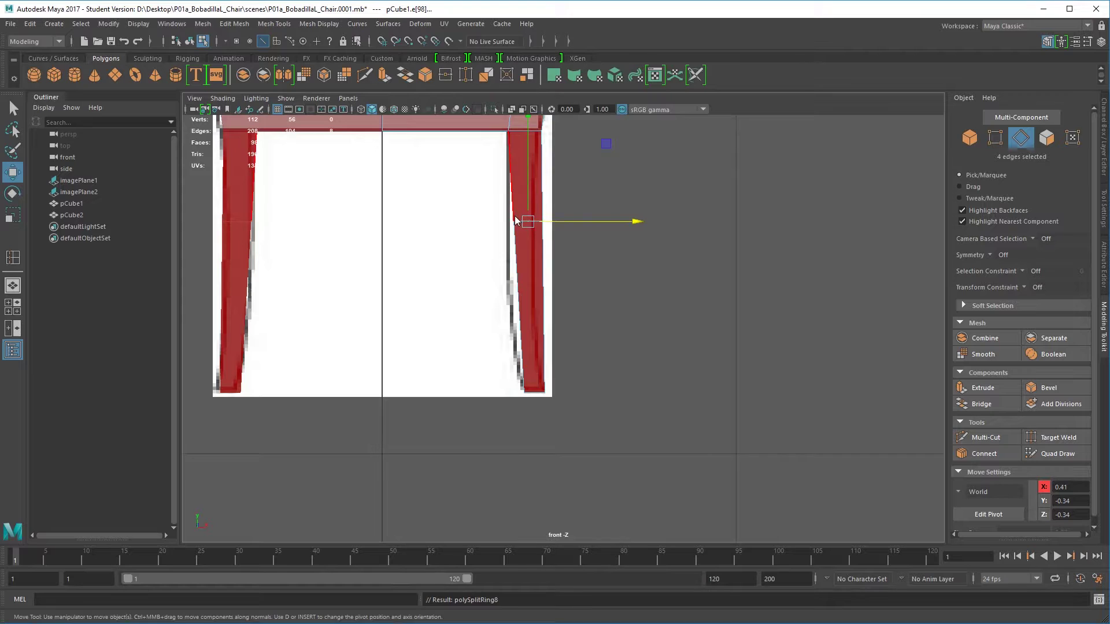
right_click_drag(516, 220, 464, 218)
left_click_drag(496, 192, 577, 245)
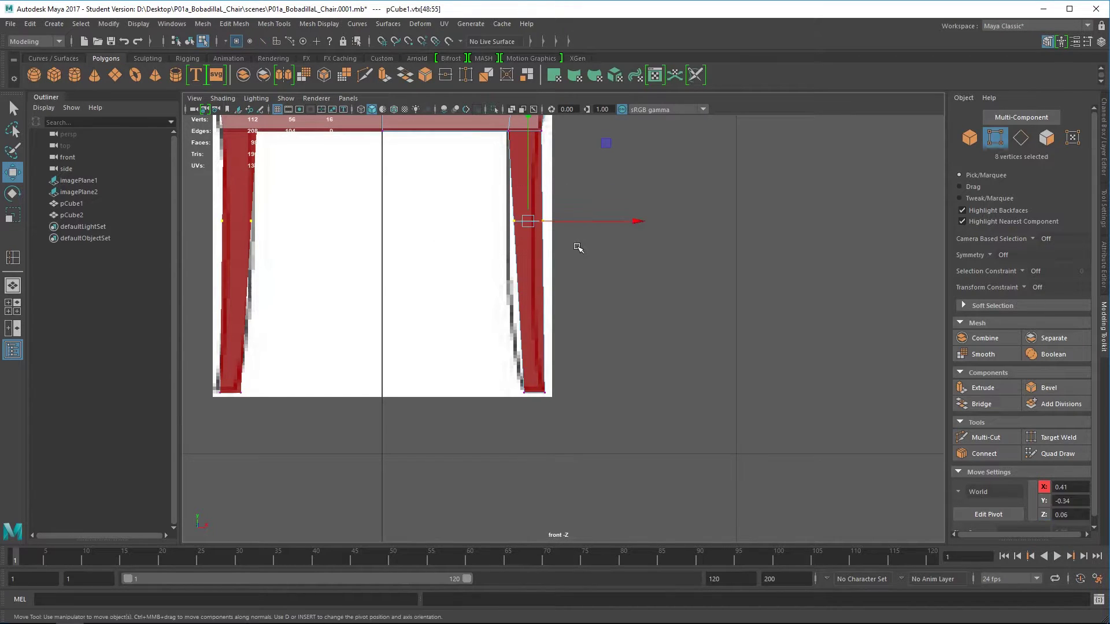
left_click_drag(637, 221, 633, 221)
Move the legs' four outer mid-height vertices inward to X 0.43 in the front view to follow the reference curve.
scroll(589, 240, "up", 1)
scroll(589, 240, "up", 1)
left_click_drag(574, 158, 509, 248)
mouse_move(636, 185)
left_mouse_down()
mouse_move(622, 185)
mouse_move(632, 185)
left_mouse_up()
middle_click_drag(602, 149, 701, 292, "alt")
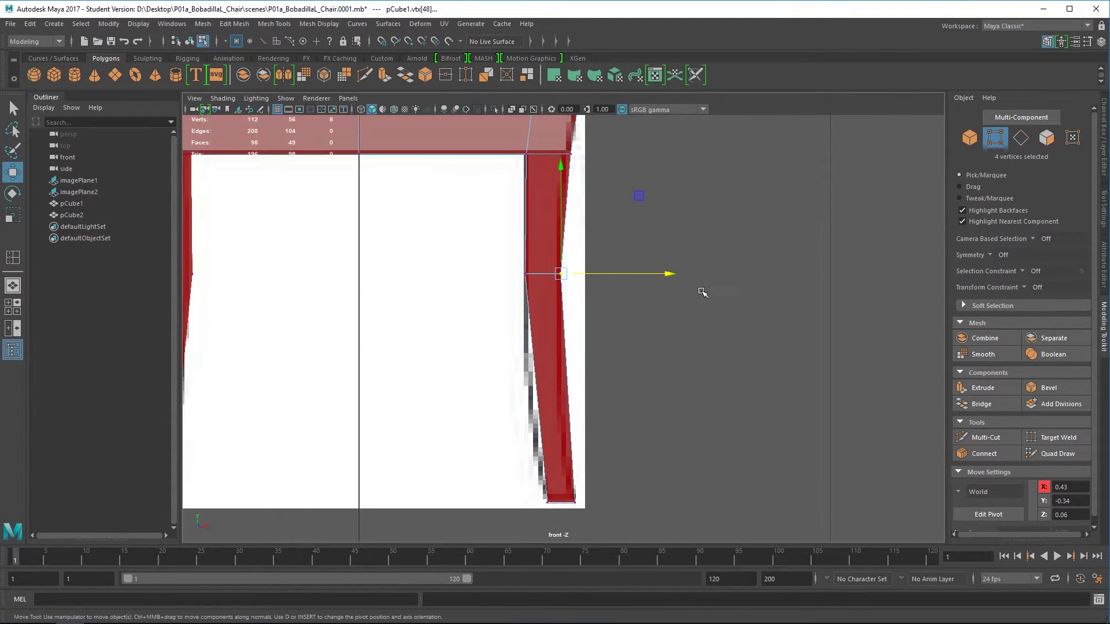
Move the front leg's four mid-height vertices to Z 0.46 in the side view to align its inner edge with the reference.
key("space")
key("space")
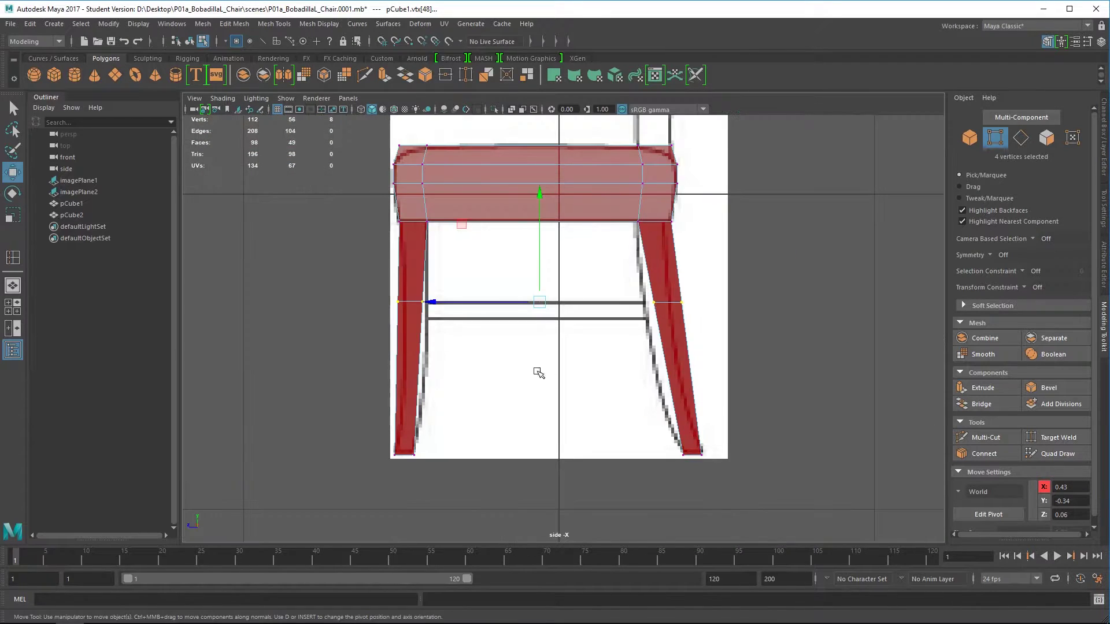
scroll(550, 376, "up", 2)
scroll(454, 337, "up", 2)
left_click(334, 323)
left_click_drag(295, 249, 405, 330)
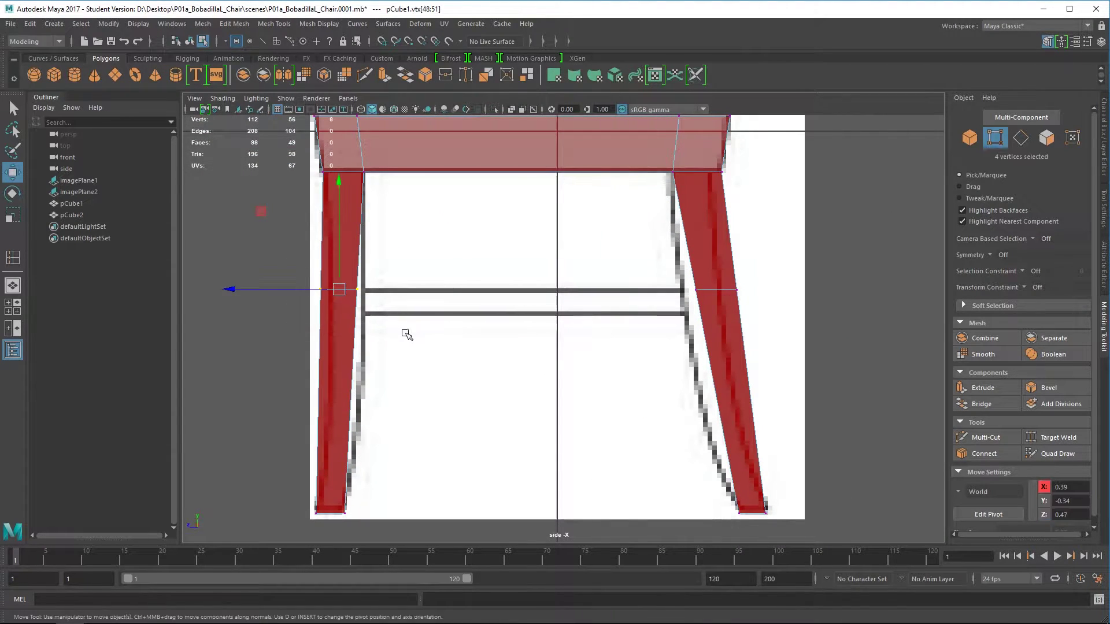
left_click_drag(236, 288, 240, 290)
Move the front leg's two outer mid-height vertices to Z 0.49 in the side view to match the reference outline.
key("space")
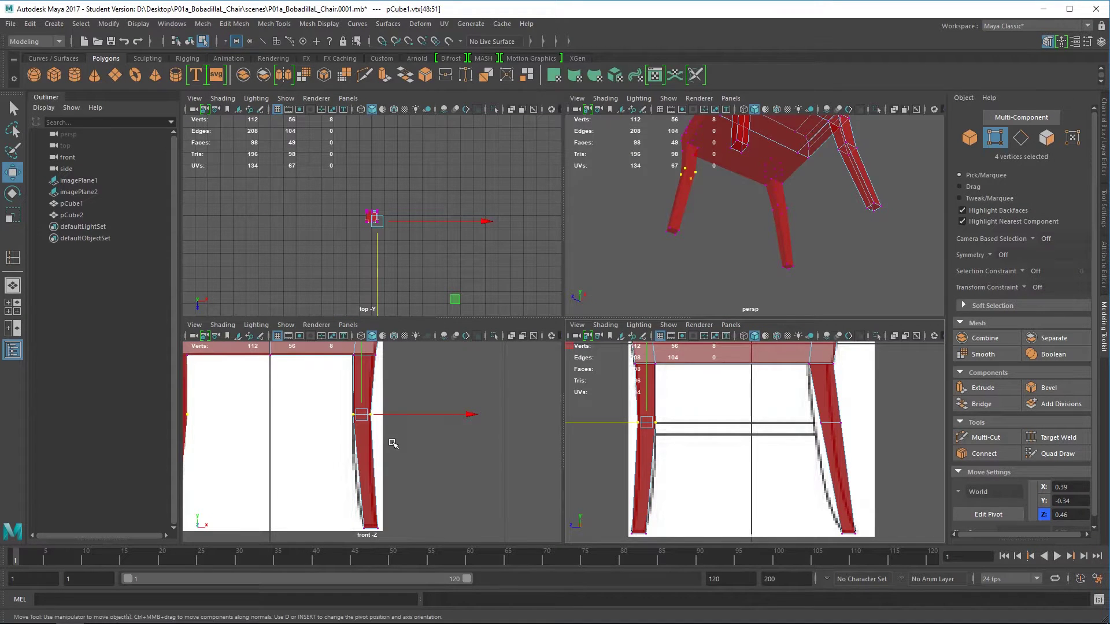
key("space")
scroll(353, 317, "up", 2)
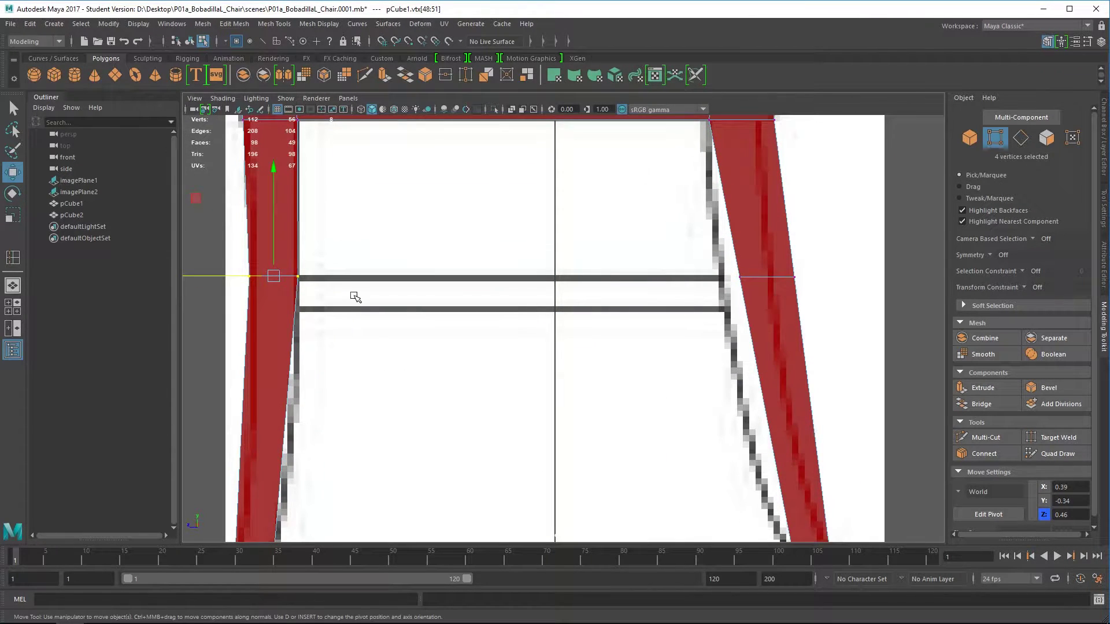
middle_click_drag(354, 296, 432, 328, "alt")
left_click_drag(186, 245, 339, 342)
left_click_drag(232, 310, 235, 309)
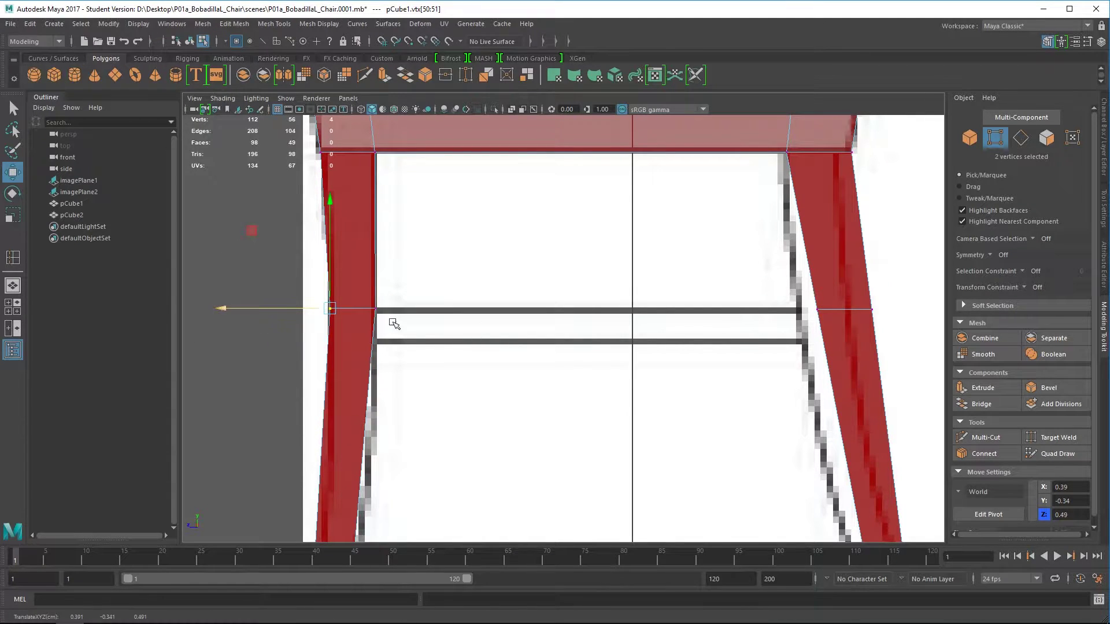
Shift the back leg's four mid-height vertices forward onto the reference curve and adjust the outer two to Z -0.35.
middle_click_drag(721, 330, 657, 329, "alt")
left_click_drag(814, 263, 746, 357)
left_click_drag(685, 311, 665, 312)
left_click_drag(786, 327, 797, 296)
left_click_drag(682, 311, 674, 310)
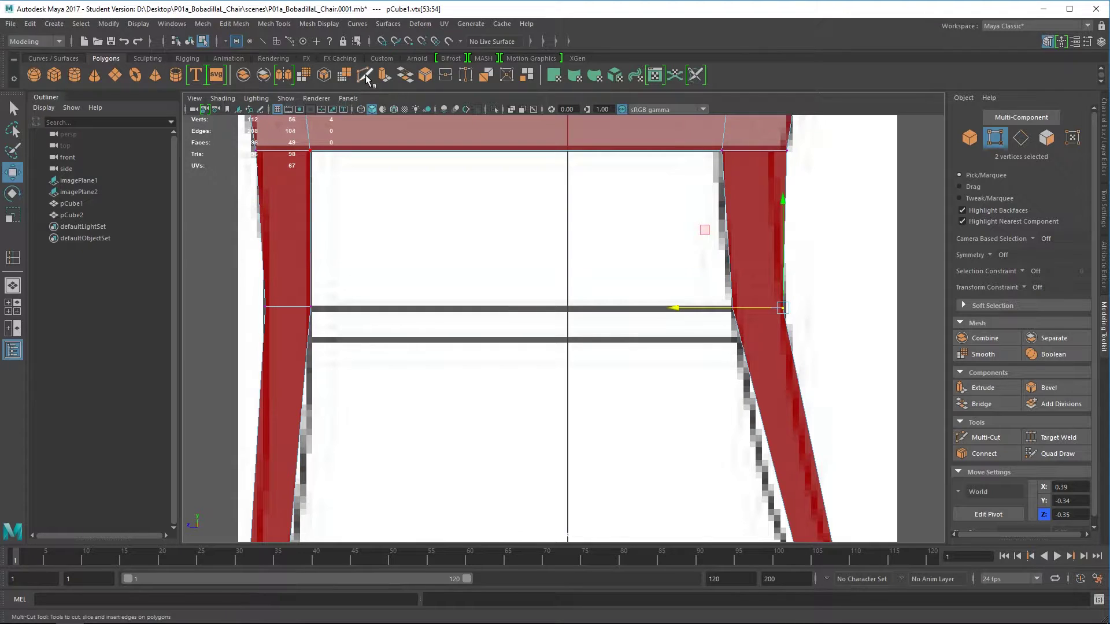
Insert edge loops across the front and back legs at the lower stretcher line in the side view.
left_click(274, 24)
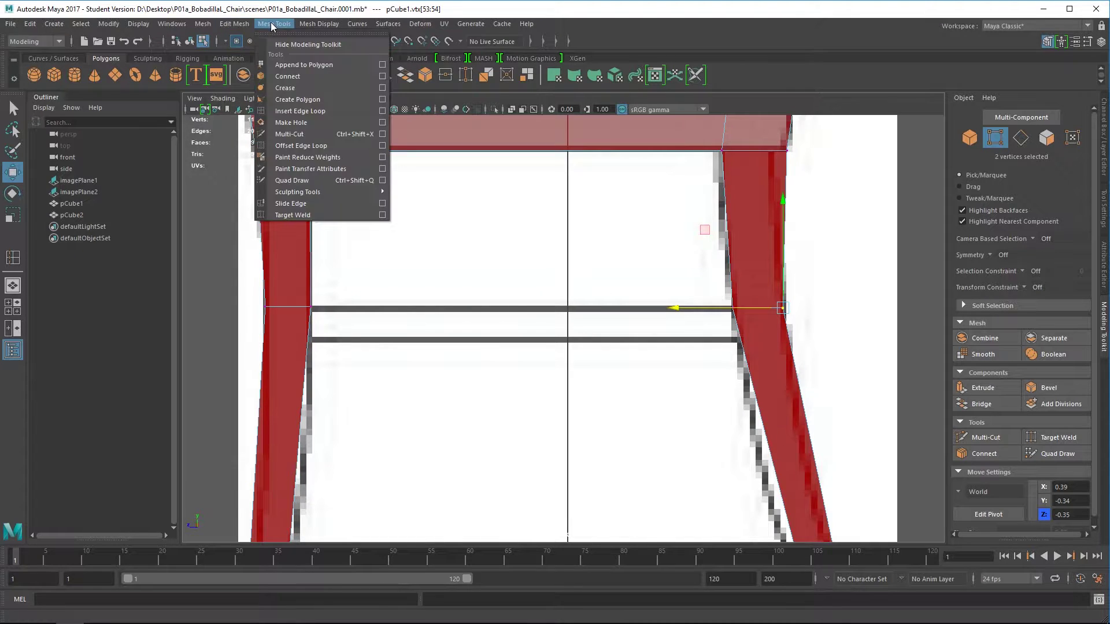
left_click(327, 111)
left_click(311, 343)
left_click(750, 345)
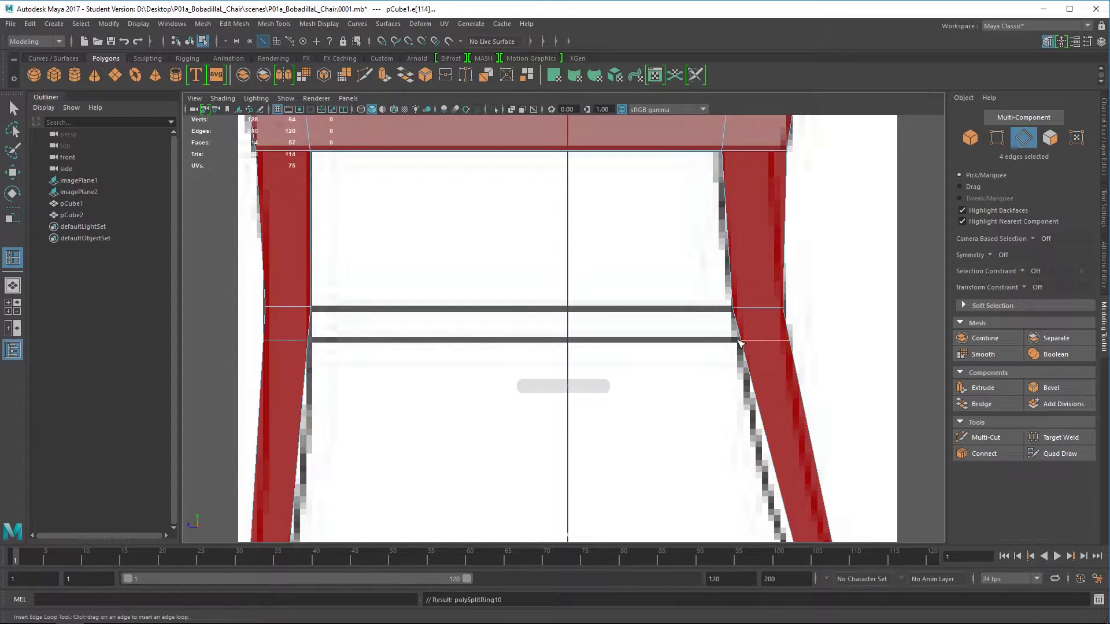
left_click(12, 110)
Move the front leg's four lower-stretcher vertices to Z 0.46, then its outer two to Z 0.49, following the side reference.
right_click_drag(300, 316, 241, 330)
left_click_drag(241, 330, 362, 370)
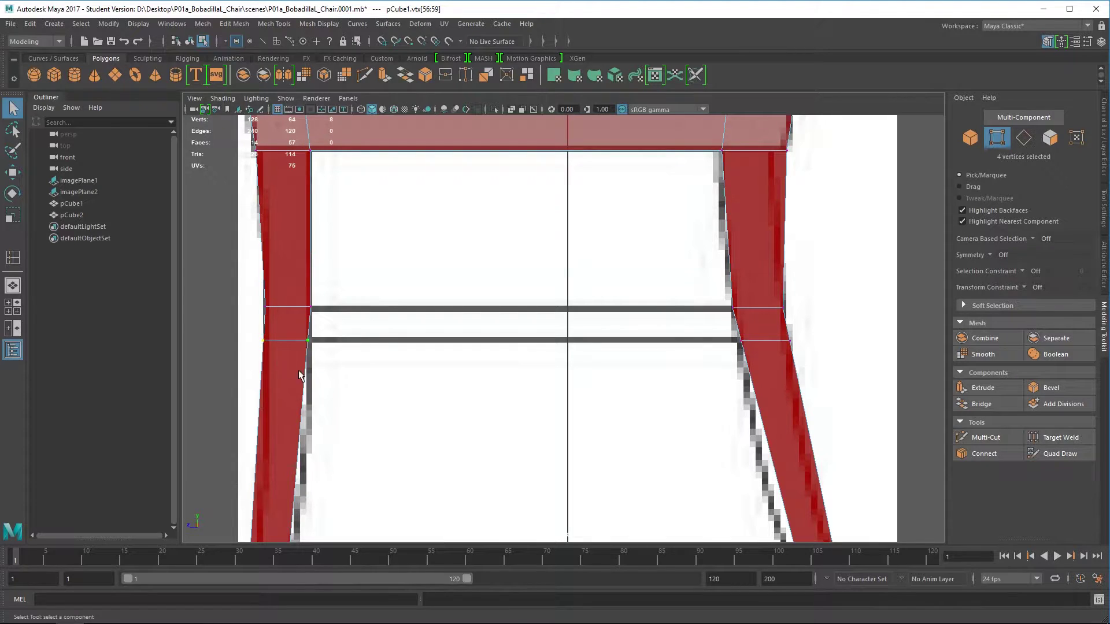
key("w")
middle_click_drag(339, 379, 412, 376, "alt")
left_click_drag(244, 339, 249, 339)
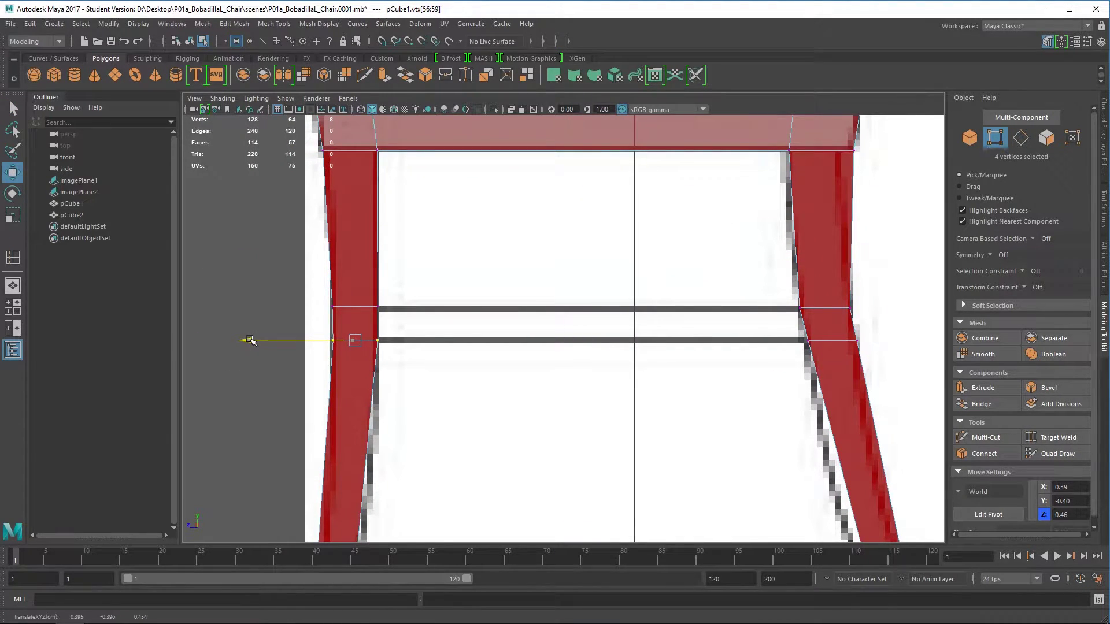
left_click_drag(323, 330, 342, 355)
left_click_drag(230, 340, 224, 340)
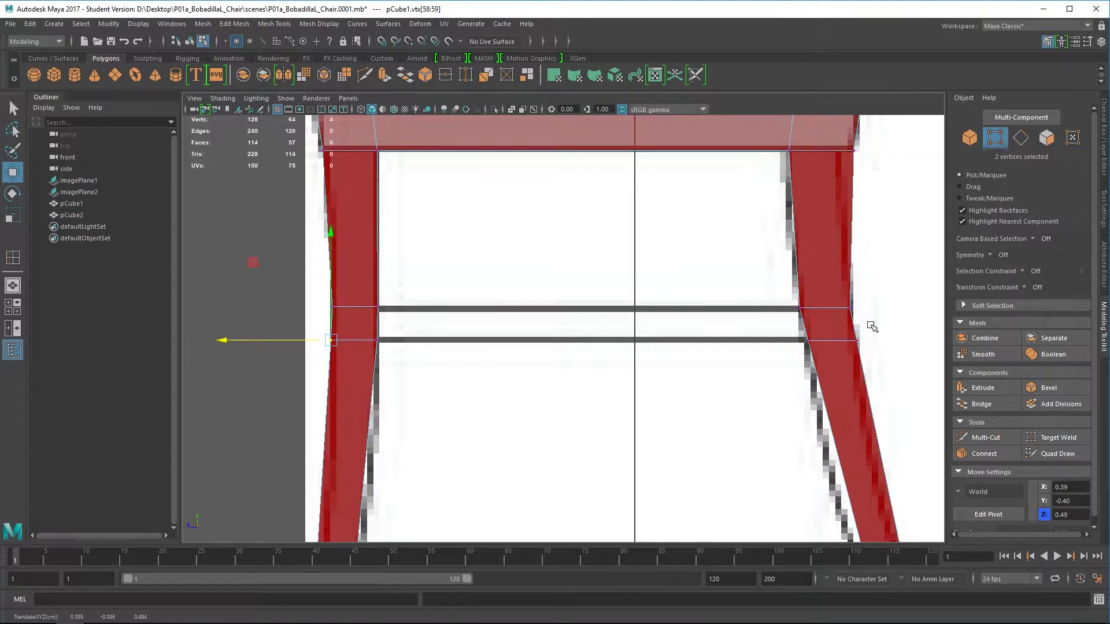
Shift the back leg's lower-stretcher vertices forward onto the reference curve and set the outer two to Z -0.35.
left_click_drag(795, 332, 815, 349)
left_click_drag(724, 341, 717, 341)
left_click_drag(872, 332, 815, 341)
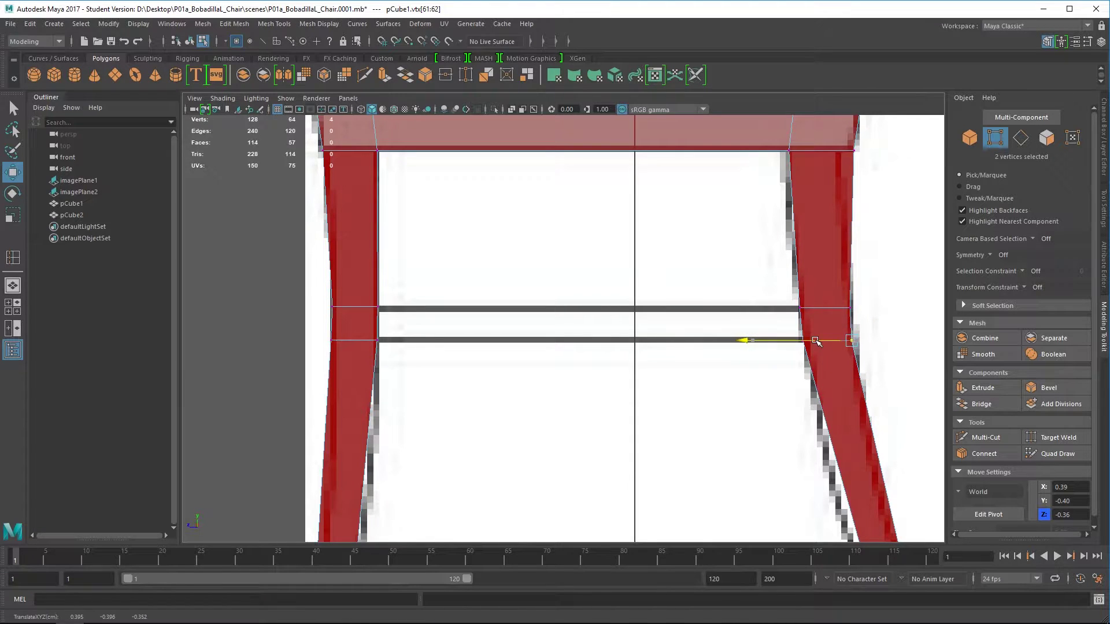
Move the eight leg vertices at the lower stretcher line to X 0.39 in the front view.
key("space")
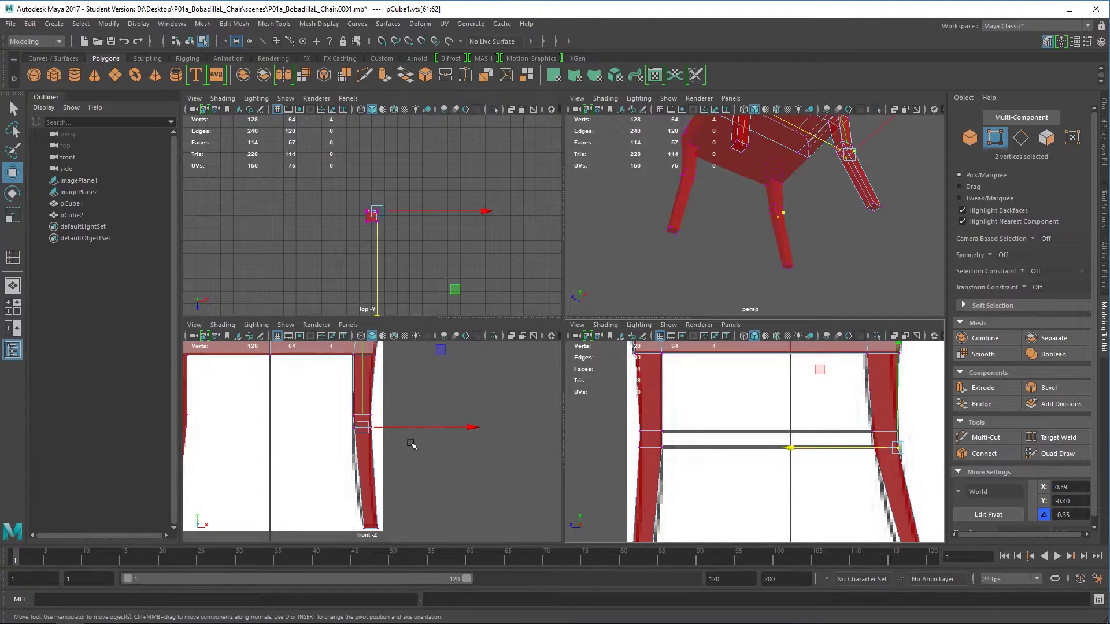
key("space")
left_click_drag(572, 302, 496, 268)
left_click_drag(643, 282, 640, 282)
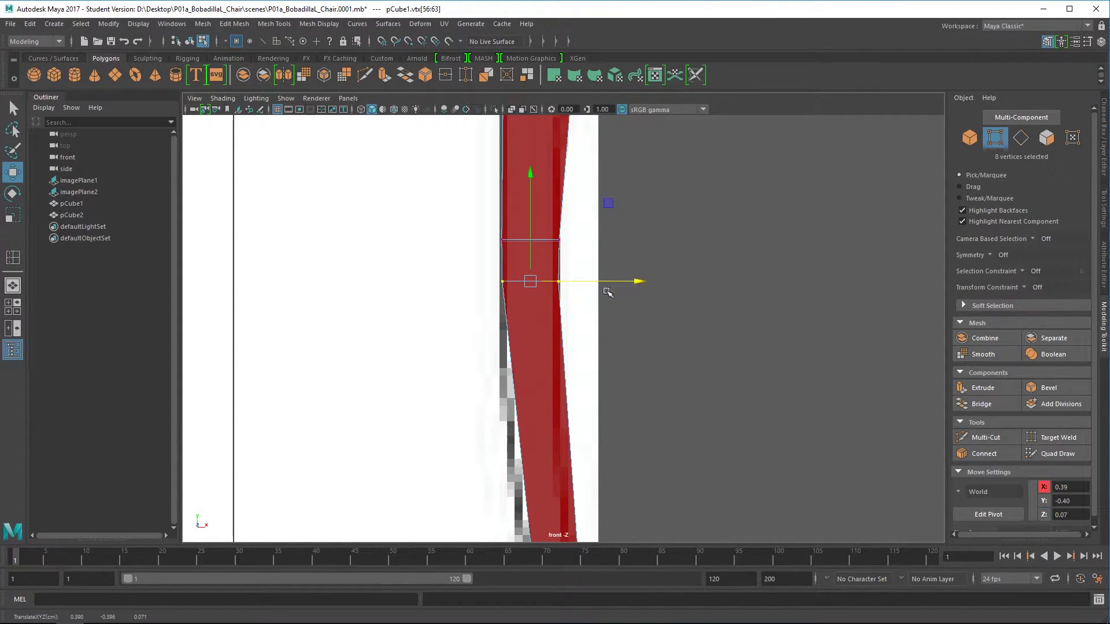
key("space")
key("space")
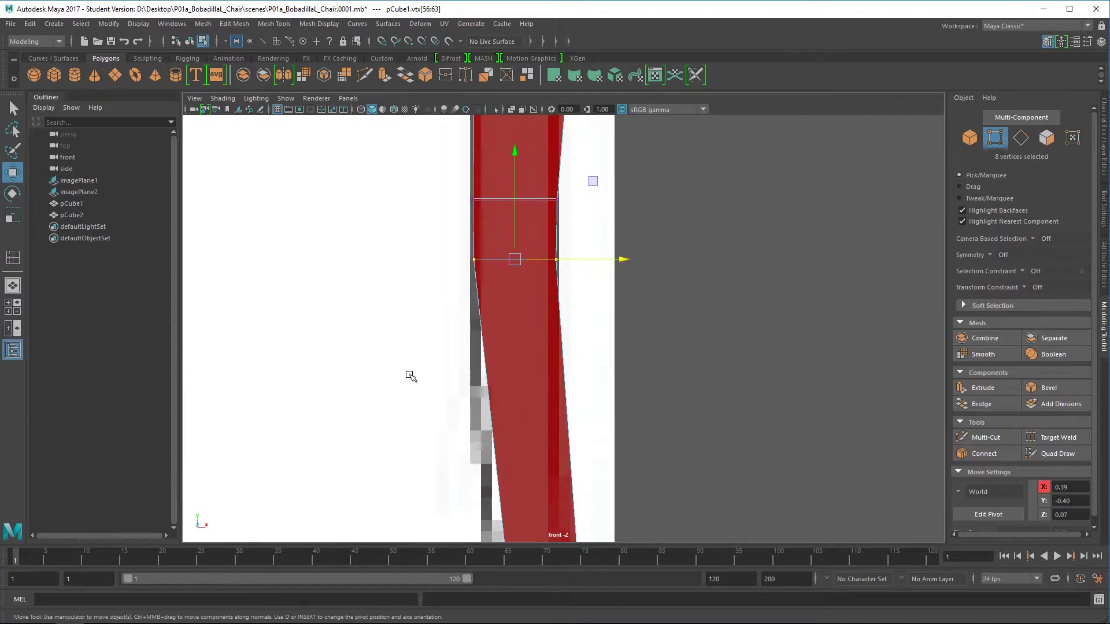
scroll(410, 379, "up", 3)
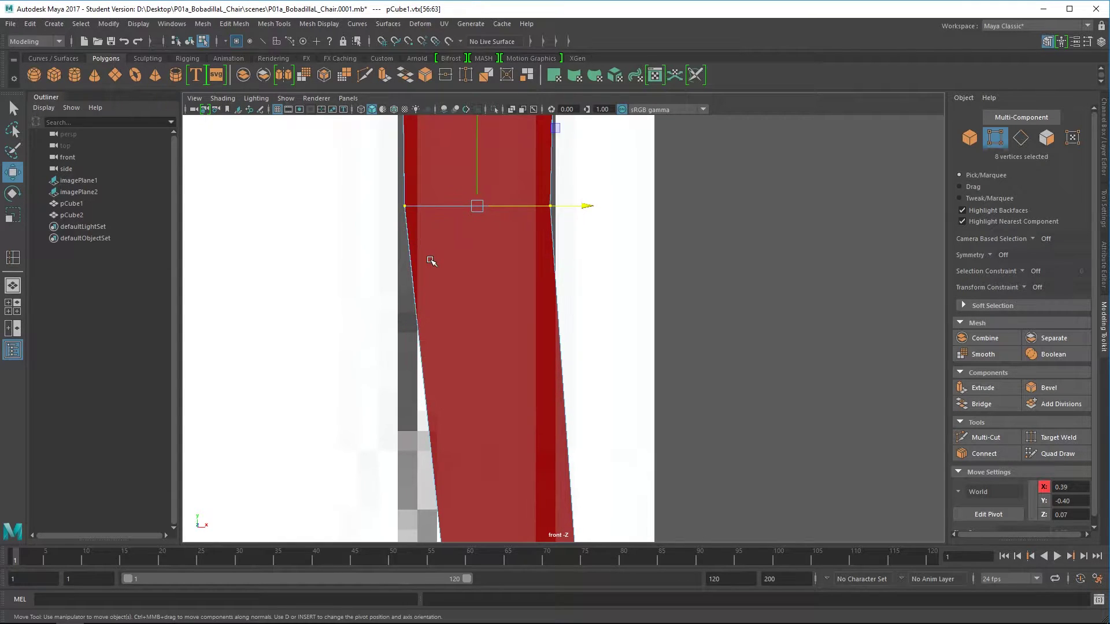
scroll(431, 259, "down", 10)
scroll(550, 342, "up", 5)
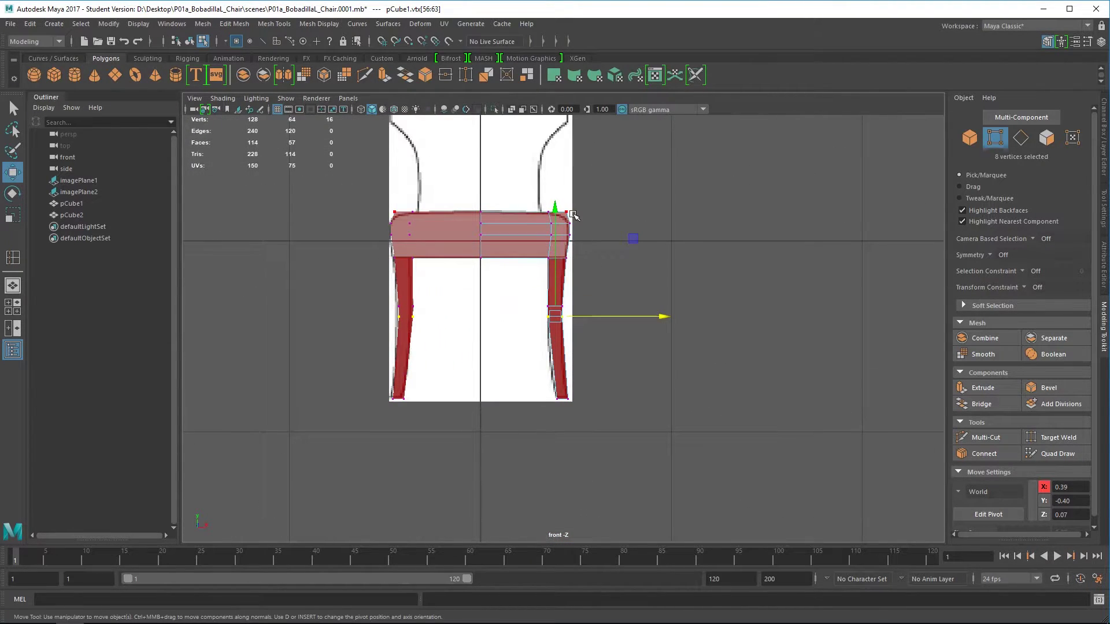
Insert an edge loop across the front and back legs about midway between the stretcher and the feet.
key("space")
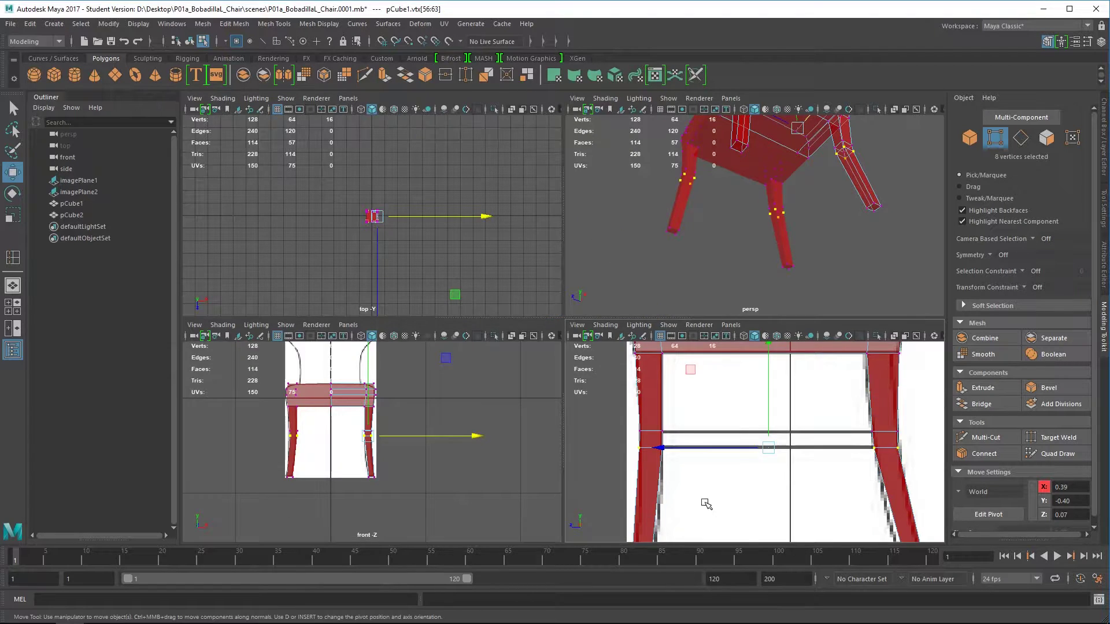
key("space")
scroll(469, 458, "down", 5)
scroll(523, 456, "up", 6)
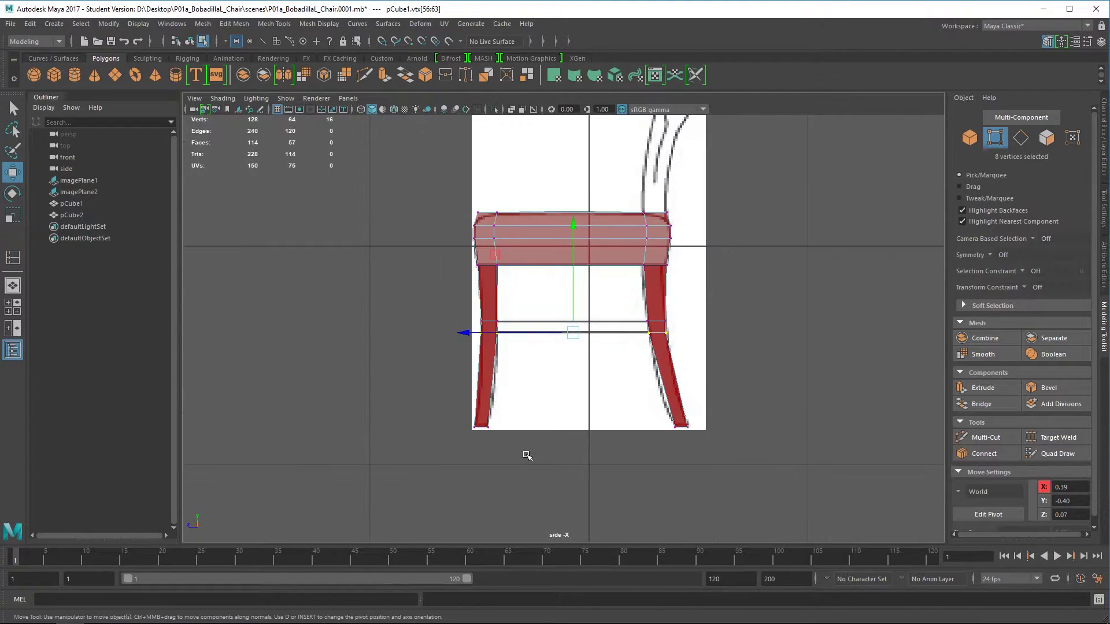
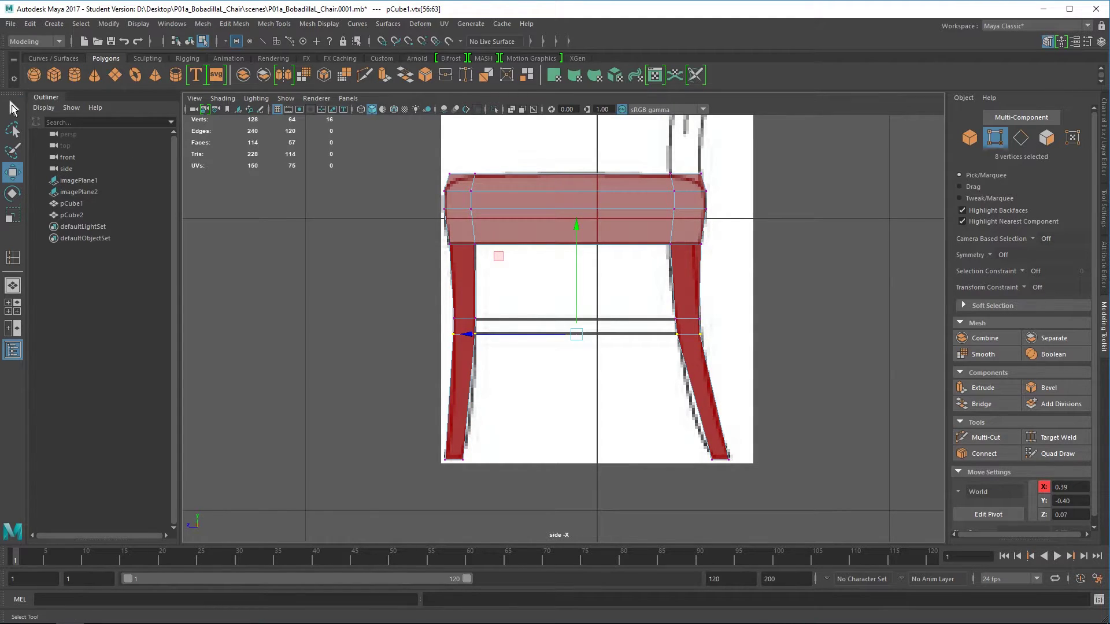
key("q")
left_click(243, 24)
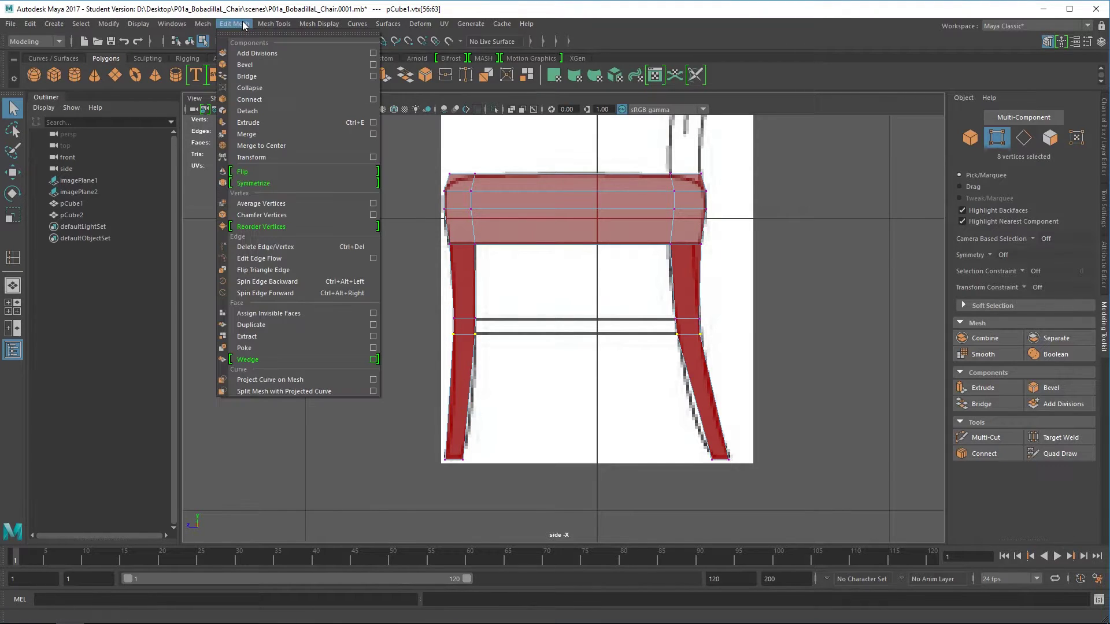
mouse_move(273, 24)
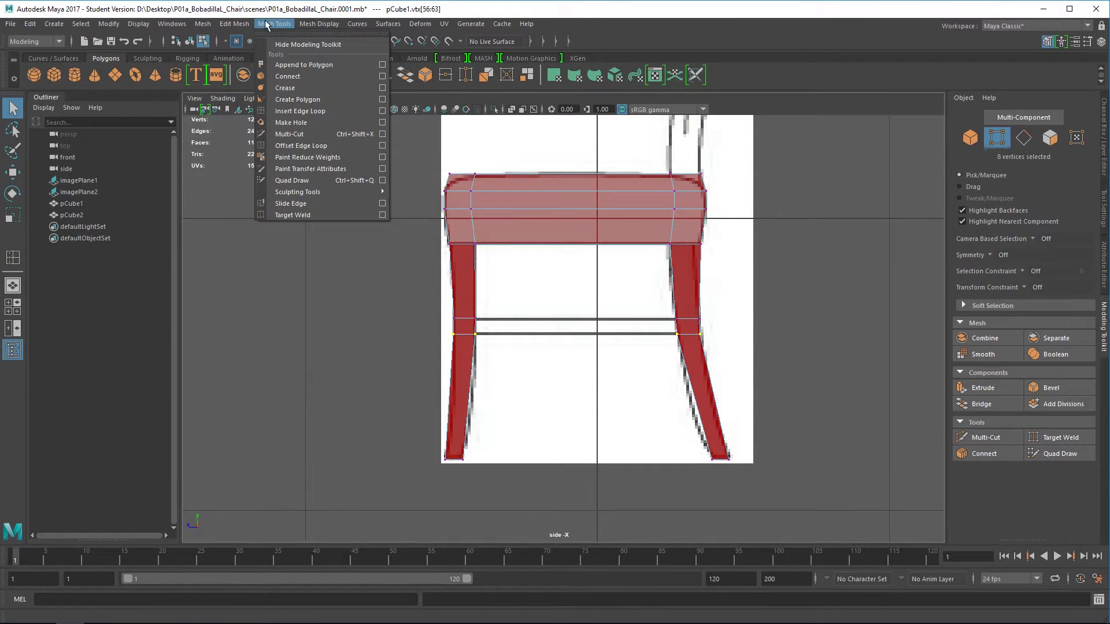
left_click(315, 110)
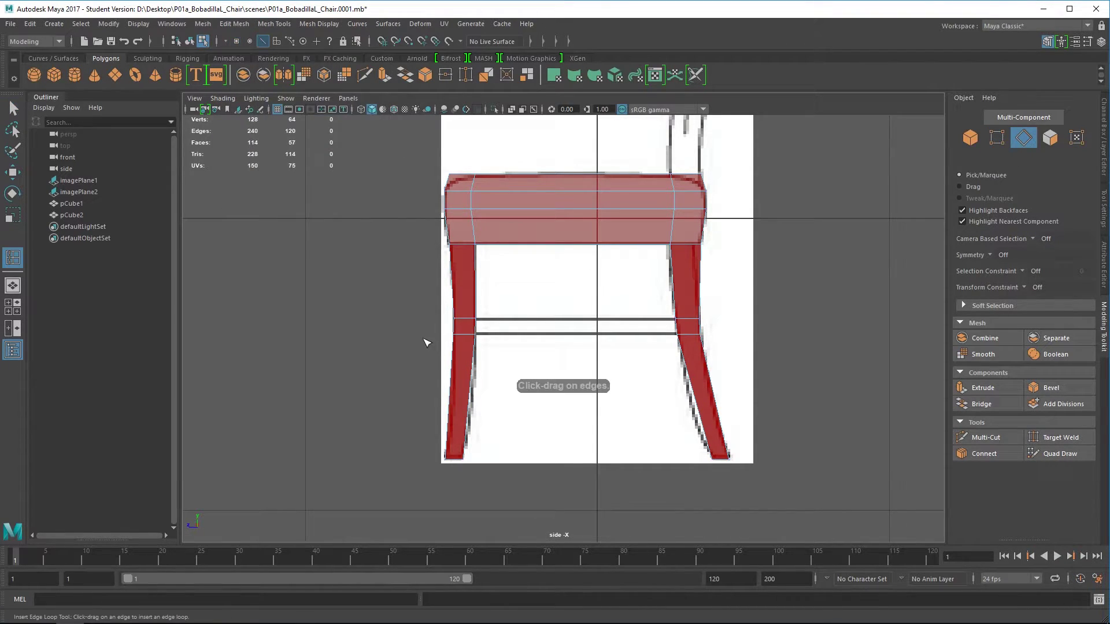
left_click(474, 389)
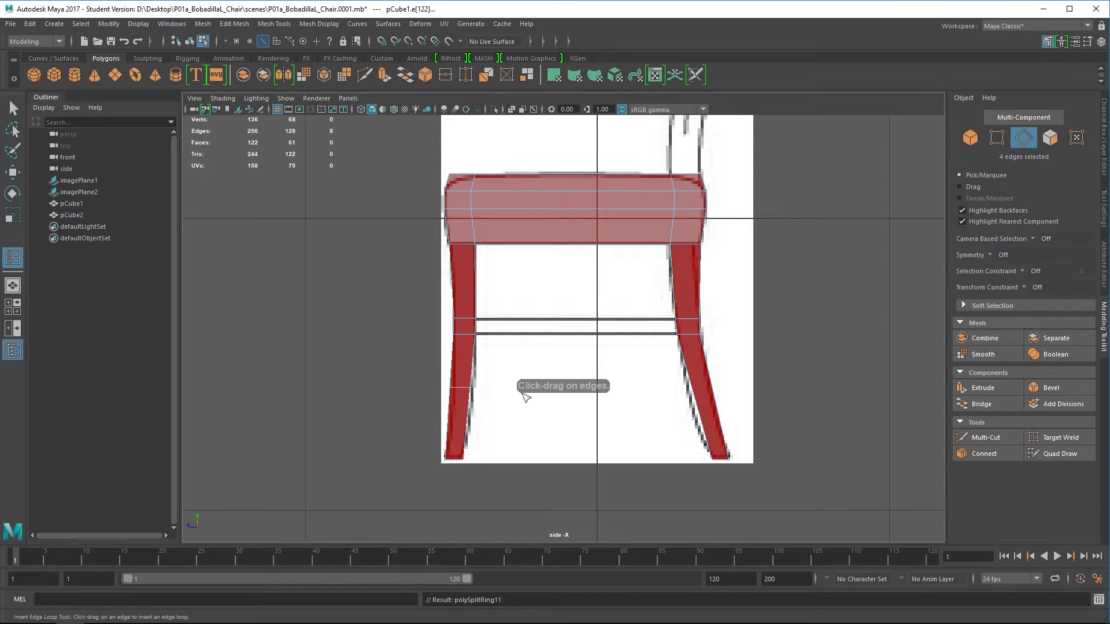
left_click(701, 403)
key("q")
Move the eight vertices of the lower leg loops inward to X 0.40 in the front view to match the reference.
scroll(548, 436, "up", 4)
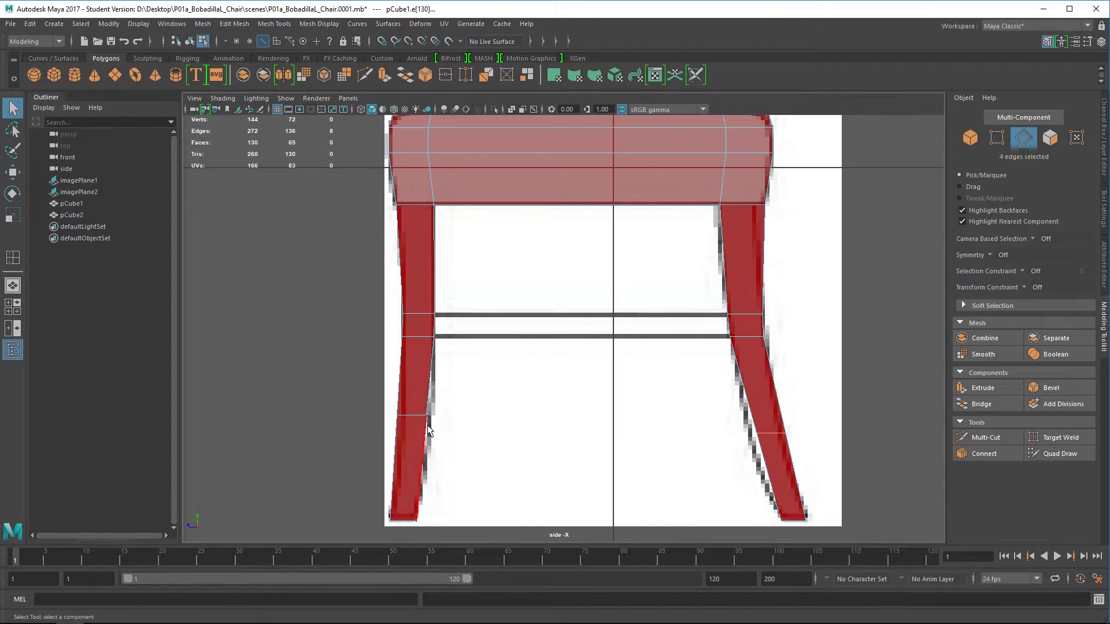
key("space")
key("space")
scroll(560, 400, "up", 5)
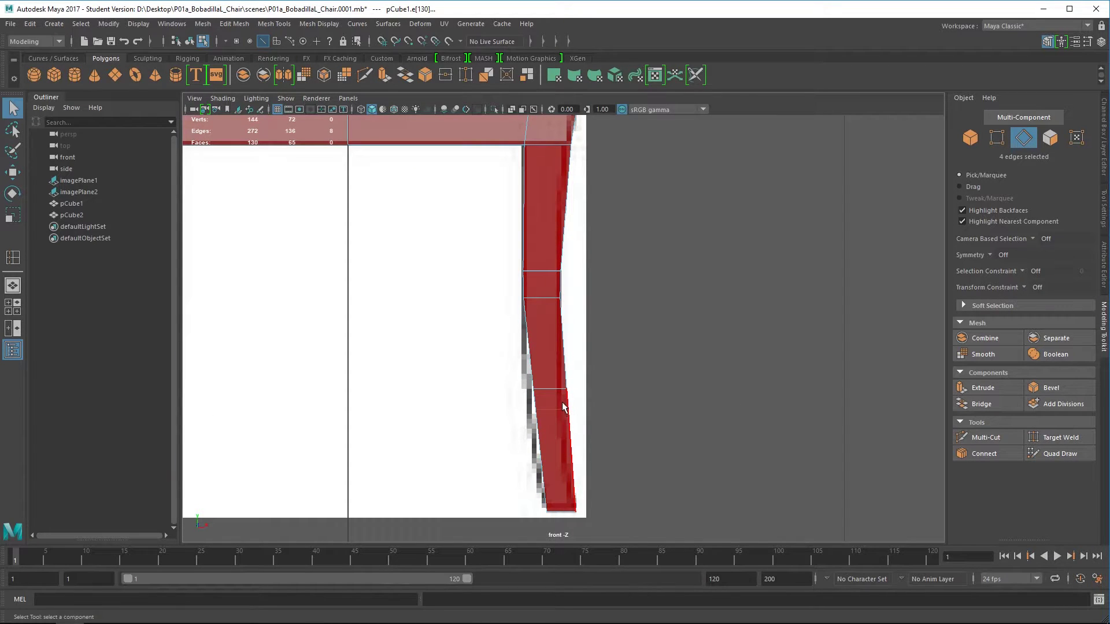
right_click_drag(559, 279, 501, 286)
left_click_drag(600, 351, 484, 450)
key("w")
left_click_drag(659, 399, 656, 400)
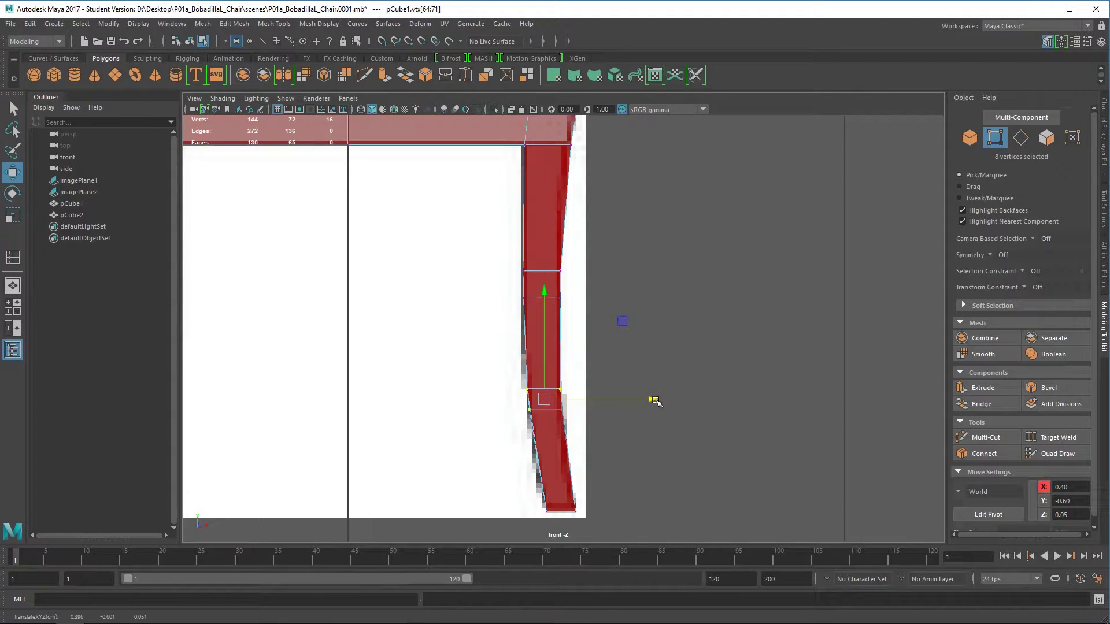
In the side view, move the front leg's four lower-loop vertices to Z 0.46 and the back leg's four to Z -0.35.
key("space")
key("space")
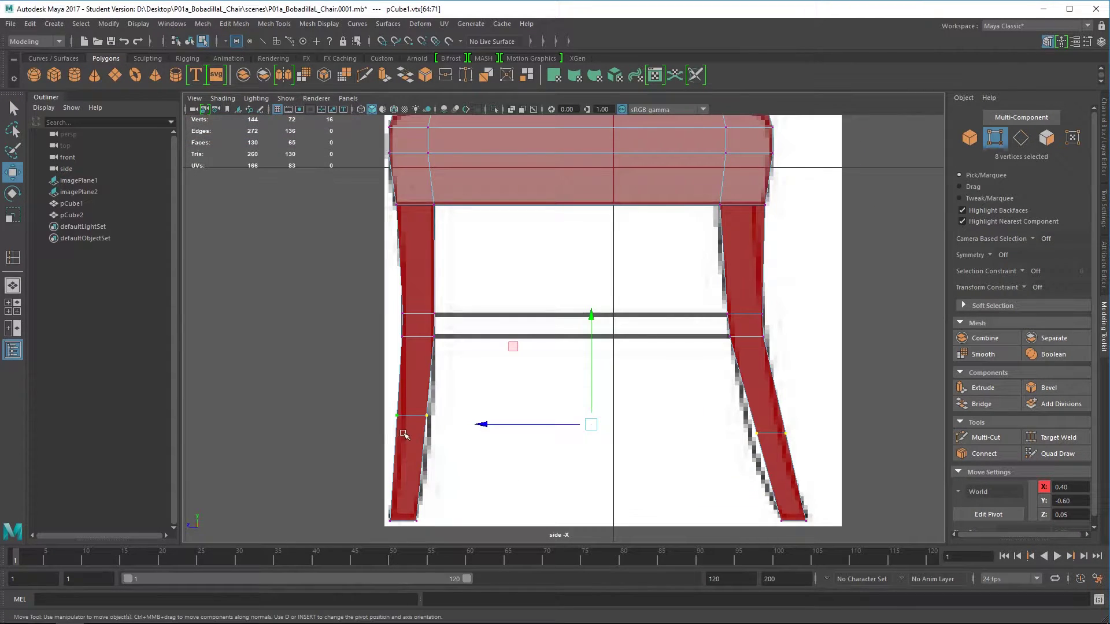
left_click(509, 391)
left_click_drag(360, 376, 453, 444)
left_click_drag(331, 415, 328, 415)
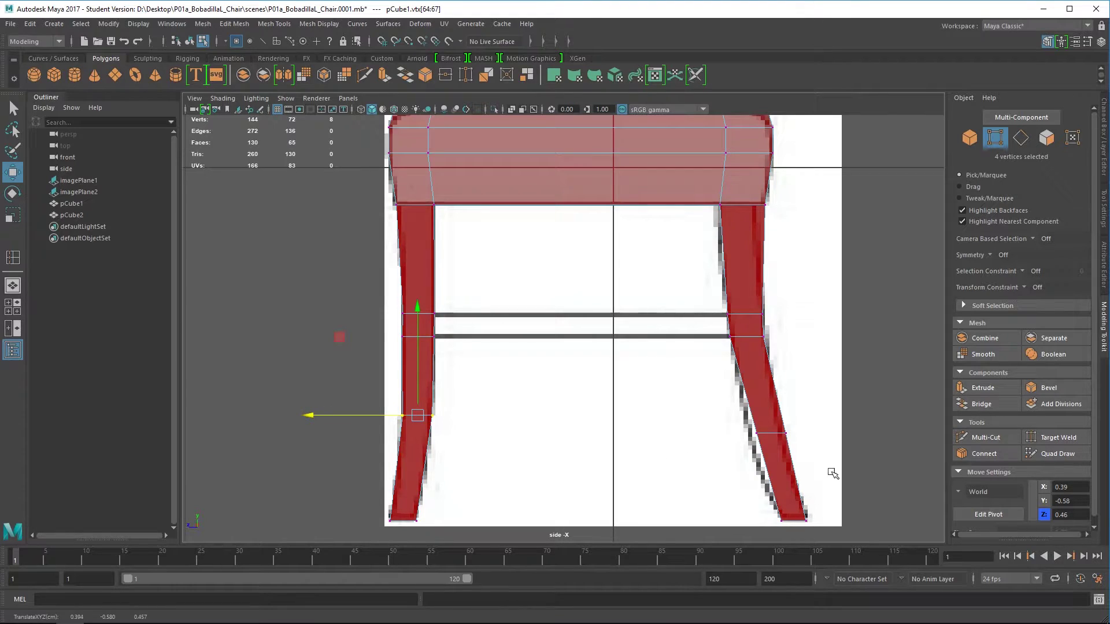
left_click_drag(804, 412, 703, 434)
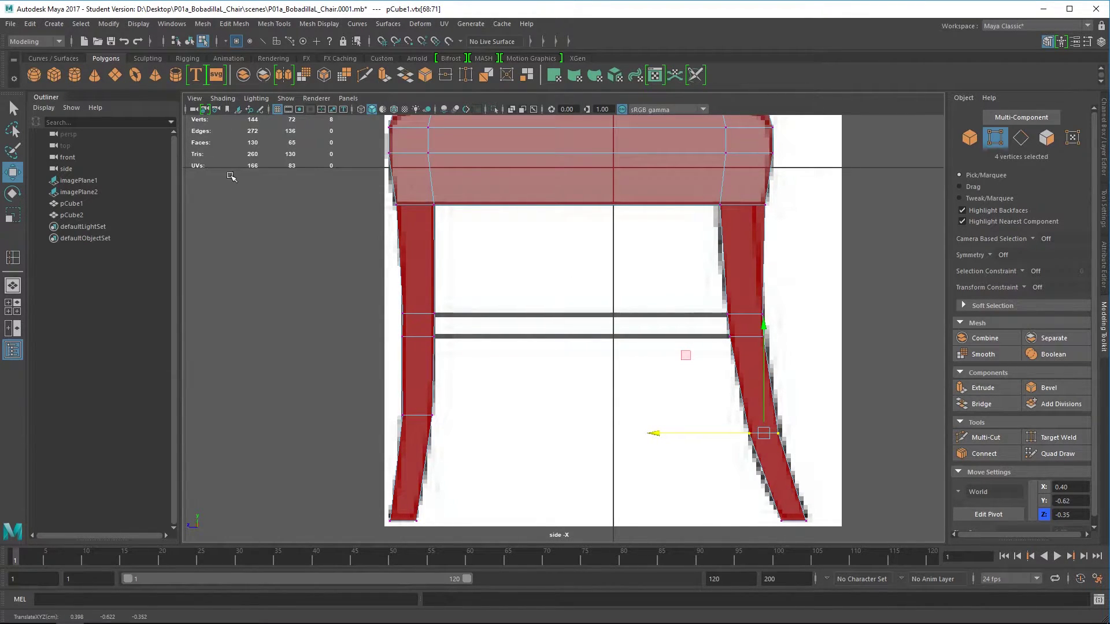
Check the Poly Count option among the heads-up display settings.
left_click(180, 25)
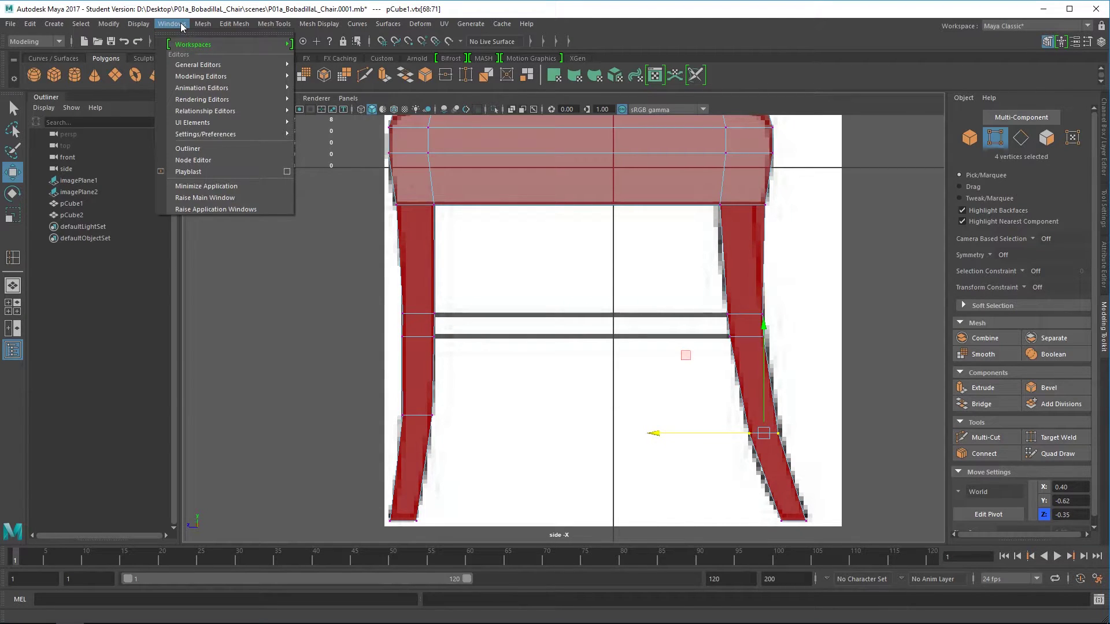
mouse_move(149, 28)
mouse_move(185, 65)
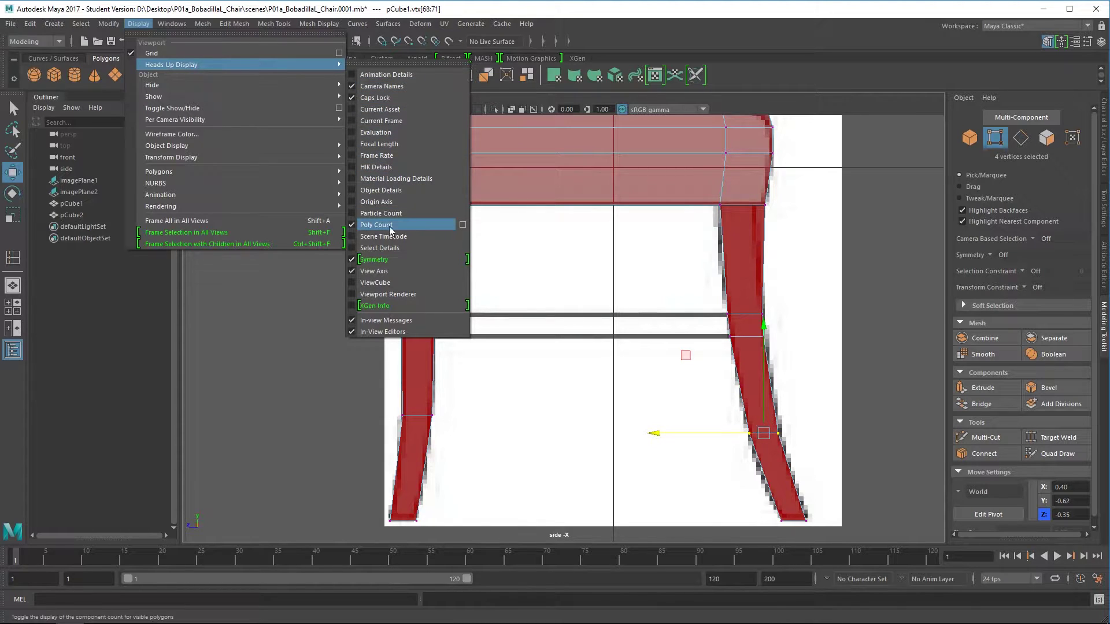
left_click(353, 226)
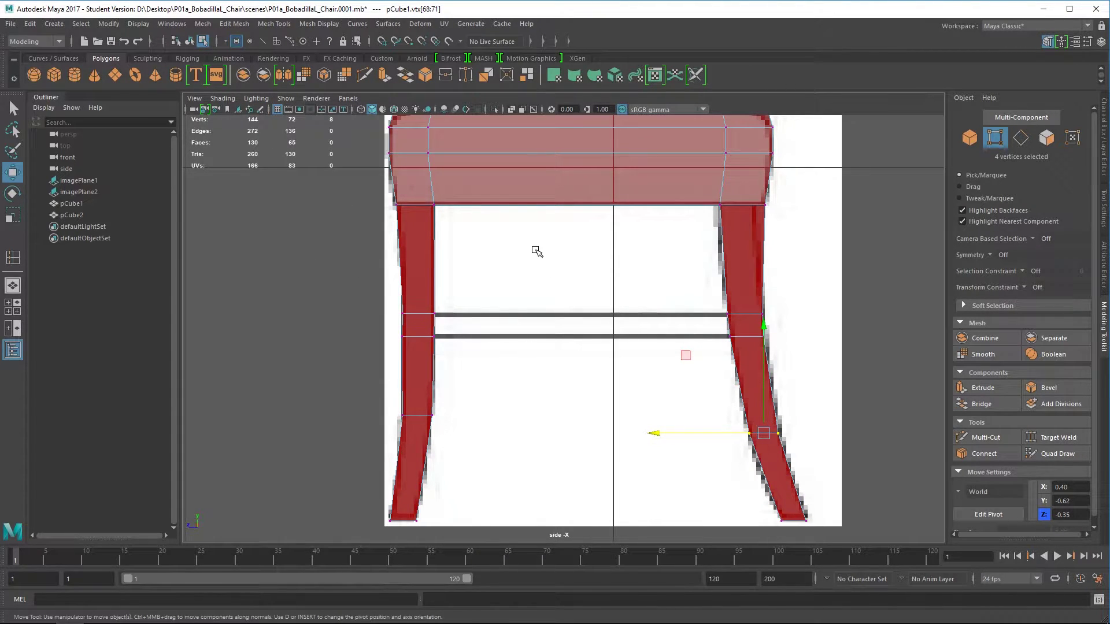
Return to object mode and examine the shaped legs in the side and perspective views.
right_click_drag(432, 270, 496, 238)
left_click(544, 269)
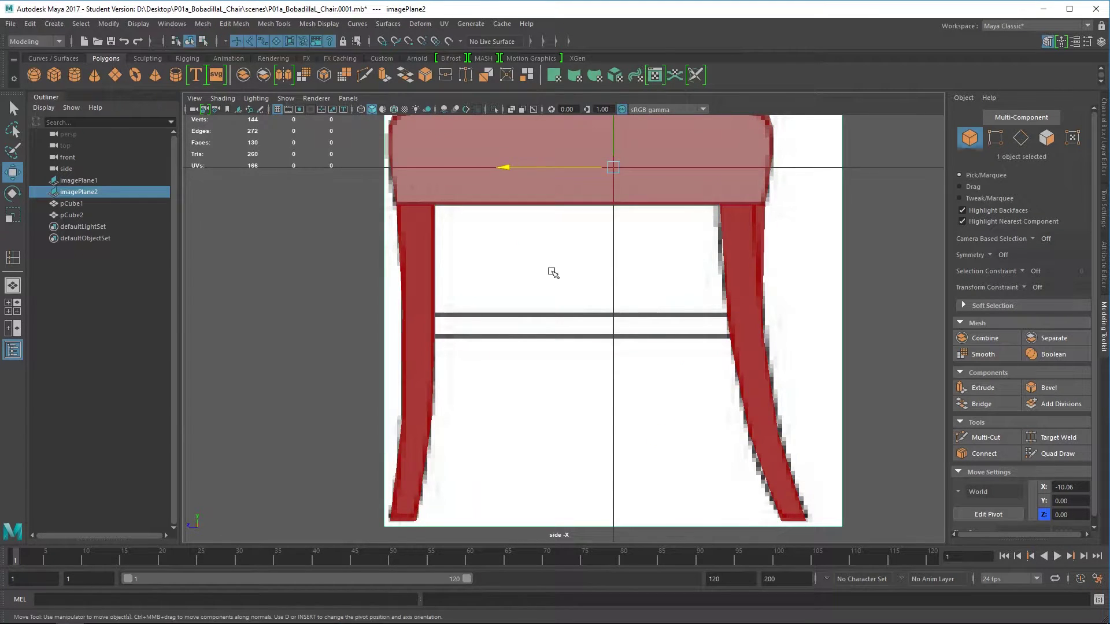
scroll(543, 272, "down", 10)
scroll(558, 308, "up", 9)
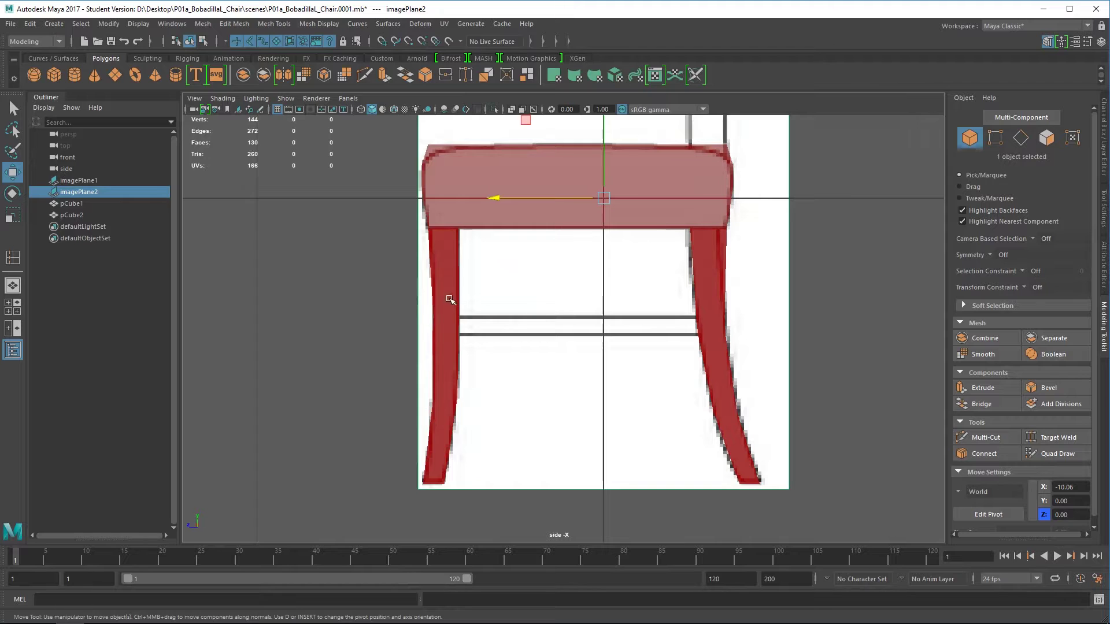
key("space")
key("space")
key("space")
key("space")
left_click_drag(634, 287, 610, 343, "alt")
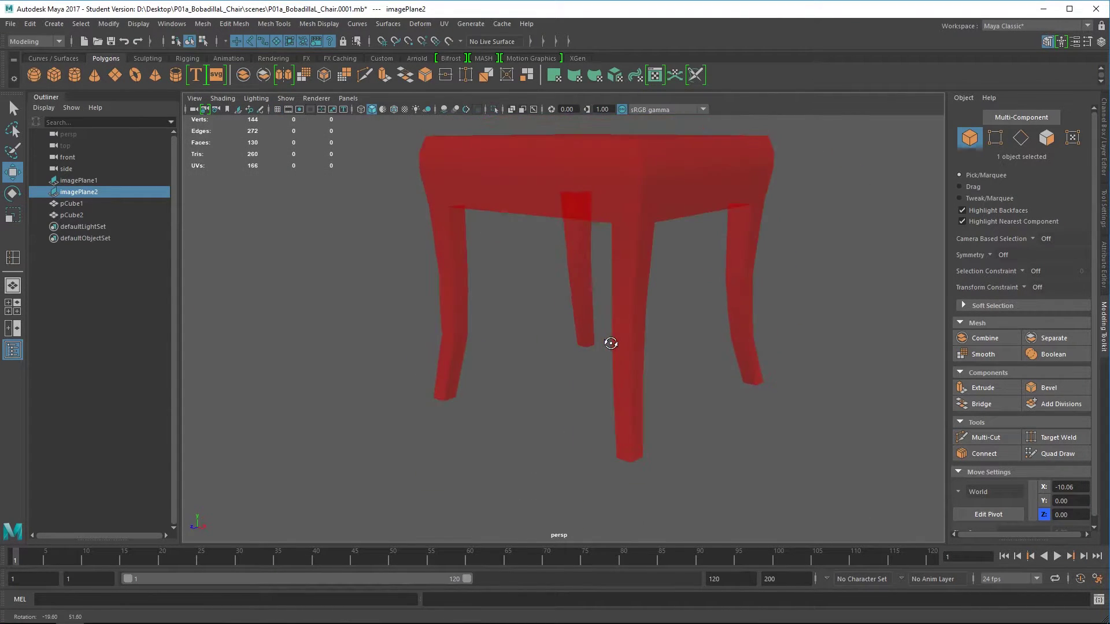
scroll(715, 195, "down", 8)
left_click_drag(745, 299, 607, 280, "alt")
Select the chair half pCube2 and inspect its leg edge loops in the side and perspective views.
left_click(578, 308)
key("space")
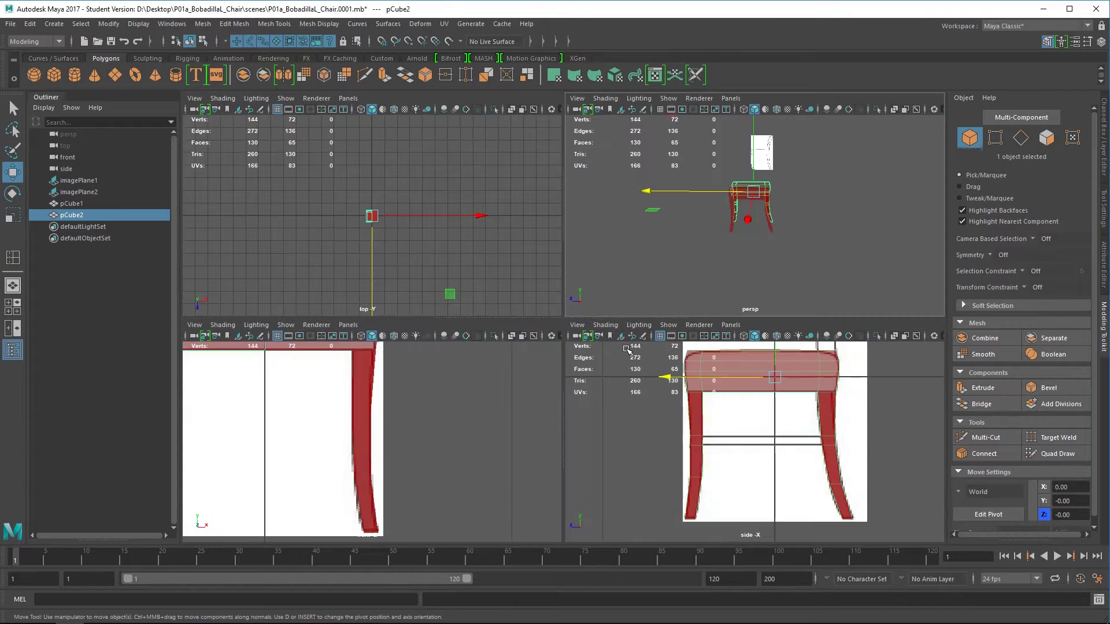
key("space")
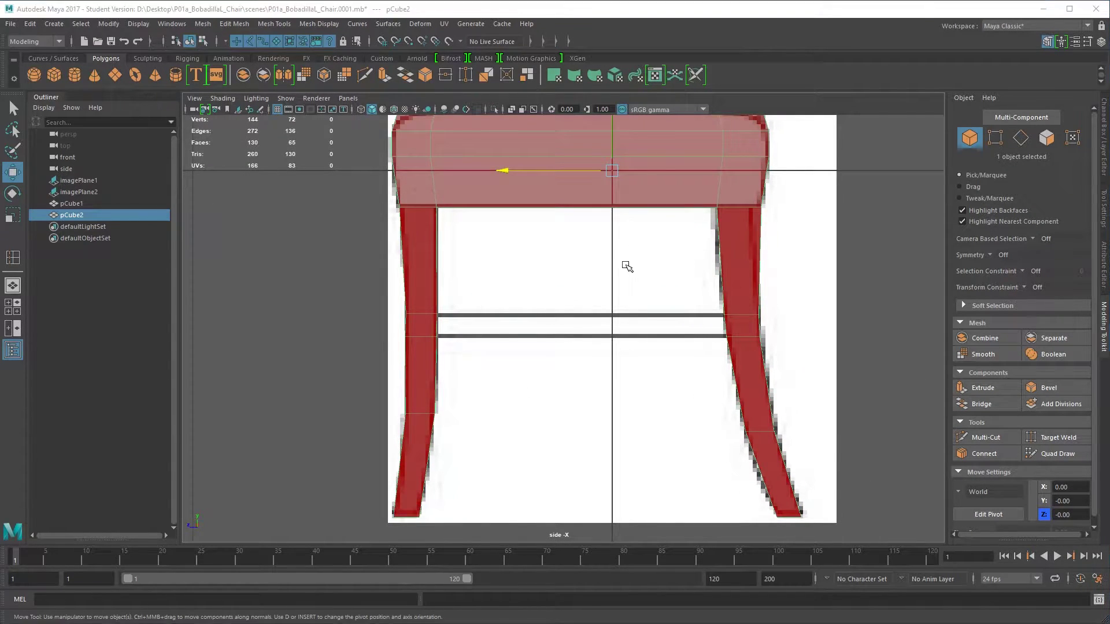
key("space")
key("space")
key("f")
left_click_drag(569, 306, 518, 313, "alt")
middle_click_drag(505, 280, 590, 327, "alt")
left_click_drag(590, 327, 427, 280, "alt")
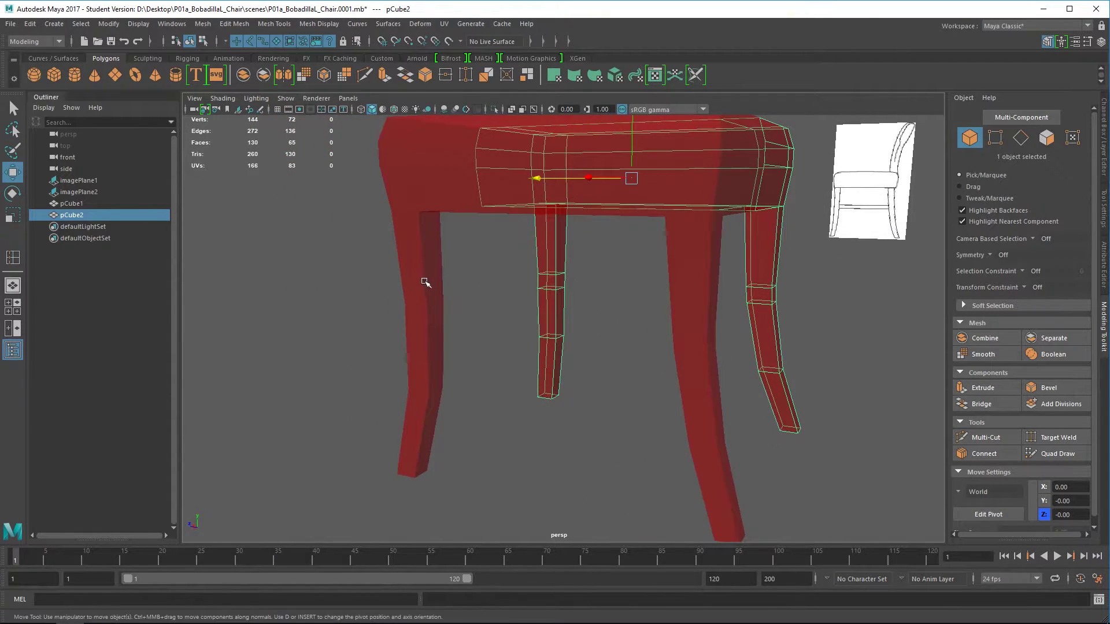
Select the other chair half, pCube1, and inspect its leg curvature from several angles in perspective.
left_click(435, 301)
left_click_drag(439, 326, 758, 331, "alt")
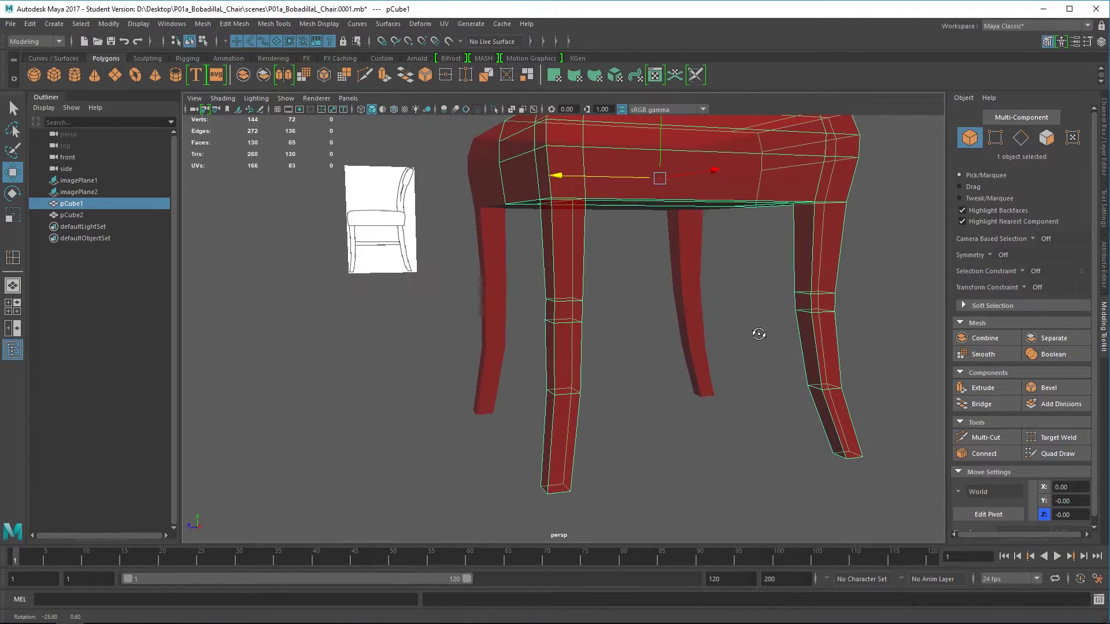
left_click_drag(695, 348, 595, 346, "alt")
left_click_drag(916, 378, 847, 298, "alt")
middle_click_drag(812, 253, 741, 273, "alt")
left_click_drag(721, 285, 740, 306, "alt")
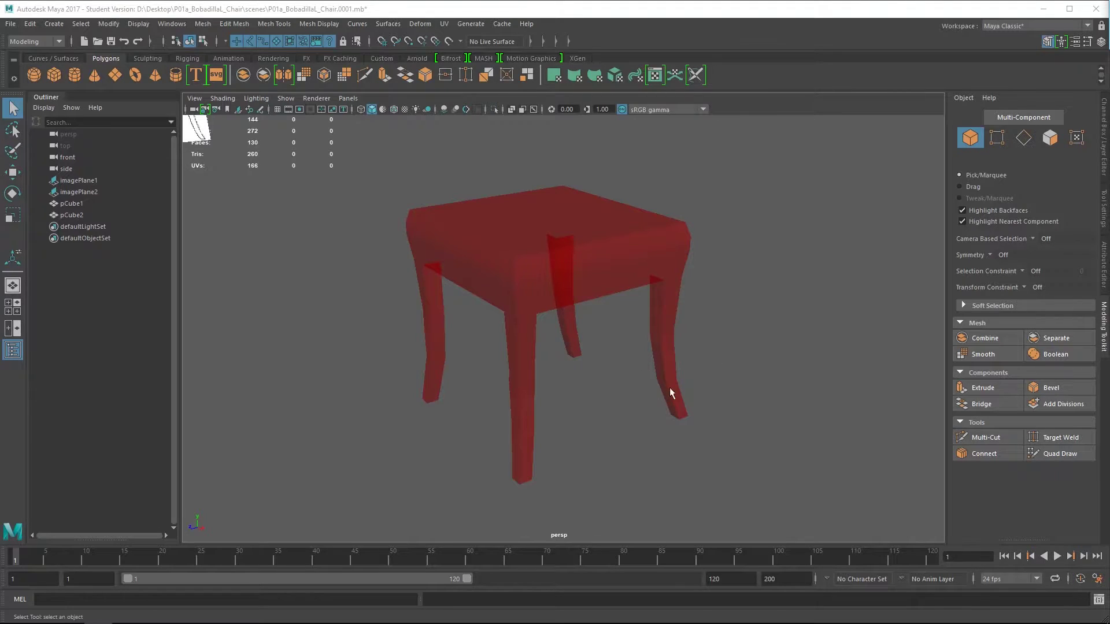
Reselect the chair half pCube1 and examine its legs and edge loops from the side and from below the seat.
left_click_drag(670, 387, 737, 365, "alt")
left_click(689, 310)
right_click_drag(833, 412, 742, 183, "alt")
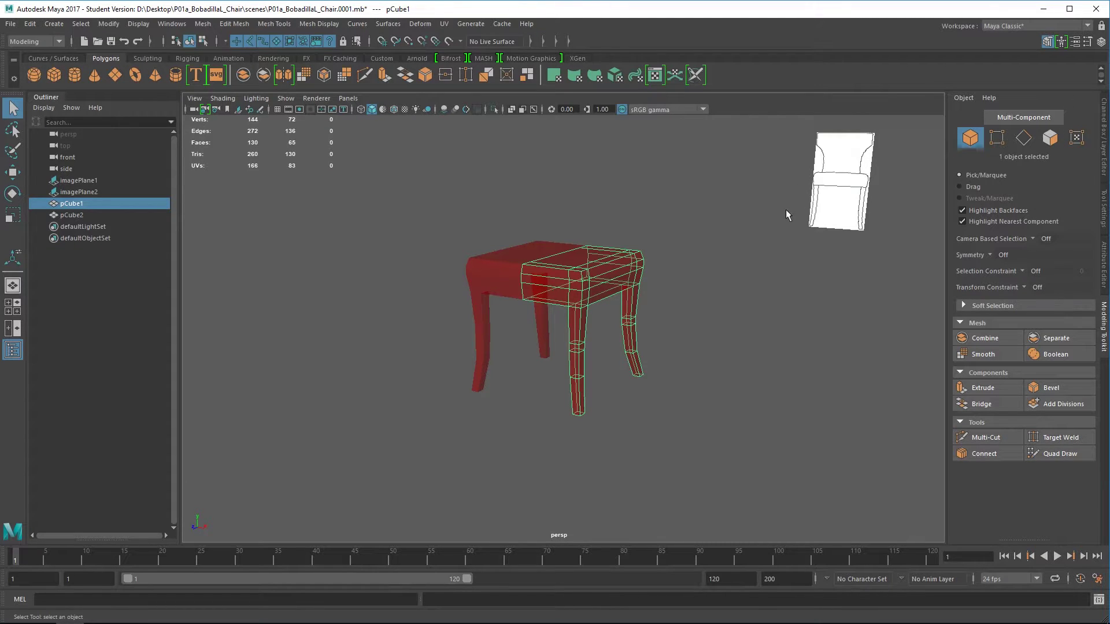
left_click_drag(566, 407, 532, 414, "alt")
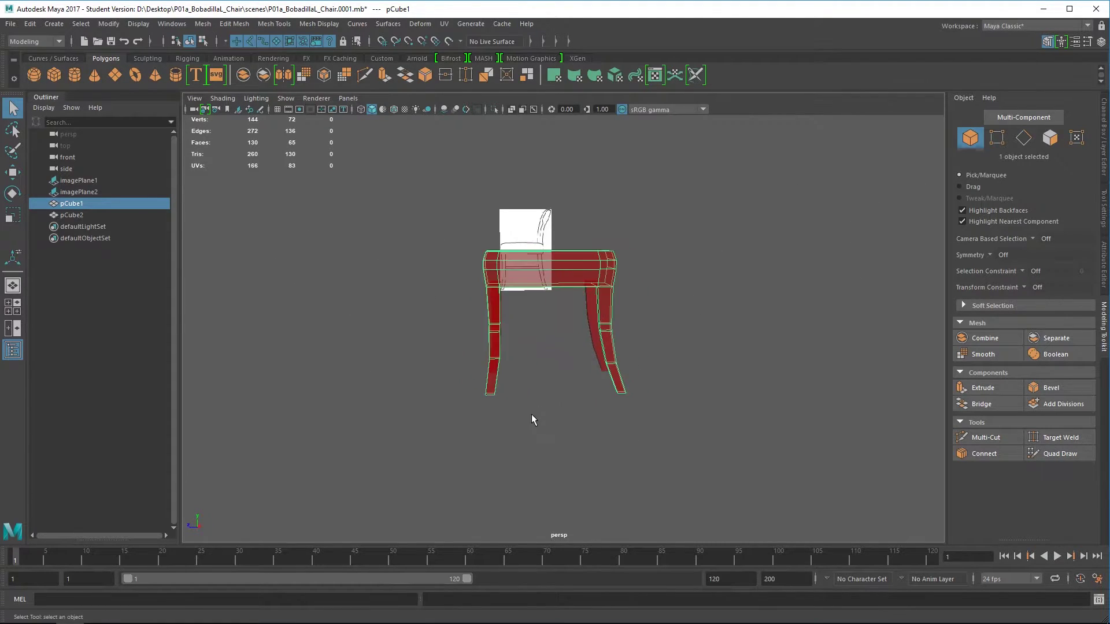
scroll(541, 370, "up", 5)
left_click_drag(542, 370, 494, 408, "alt")
scroll(533, 406, "up", 3)
scroll(531, 403, "down", 2)
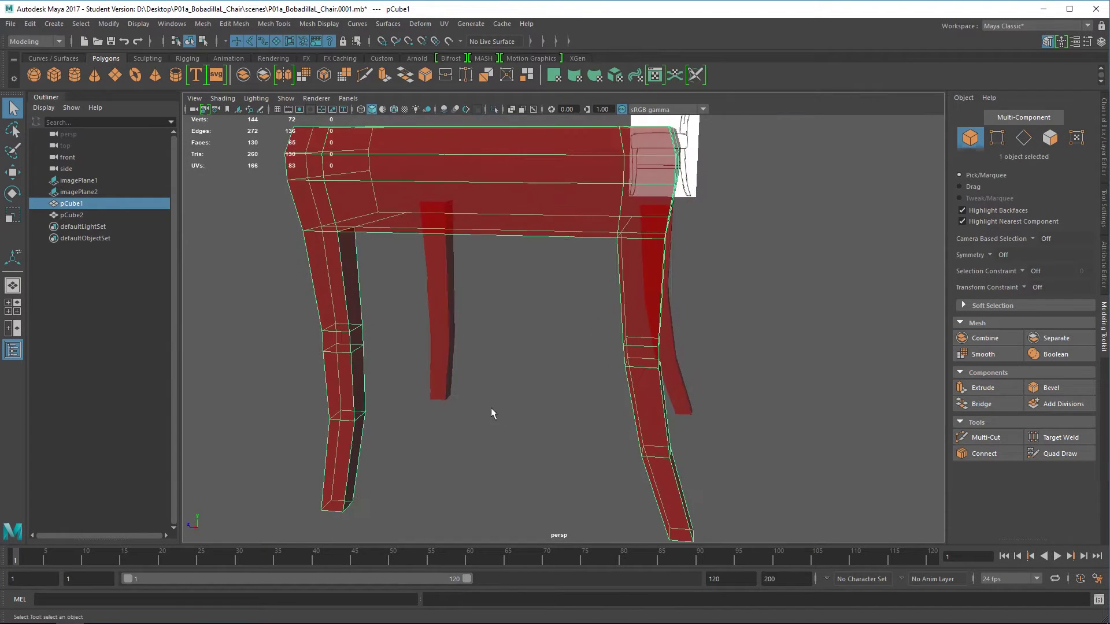
Extrude pCube1's two facing inner leg faces at the reference crossbar toward each other with a Local Translate Z of 0.315.
left_click(419, 393)
key("space")
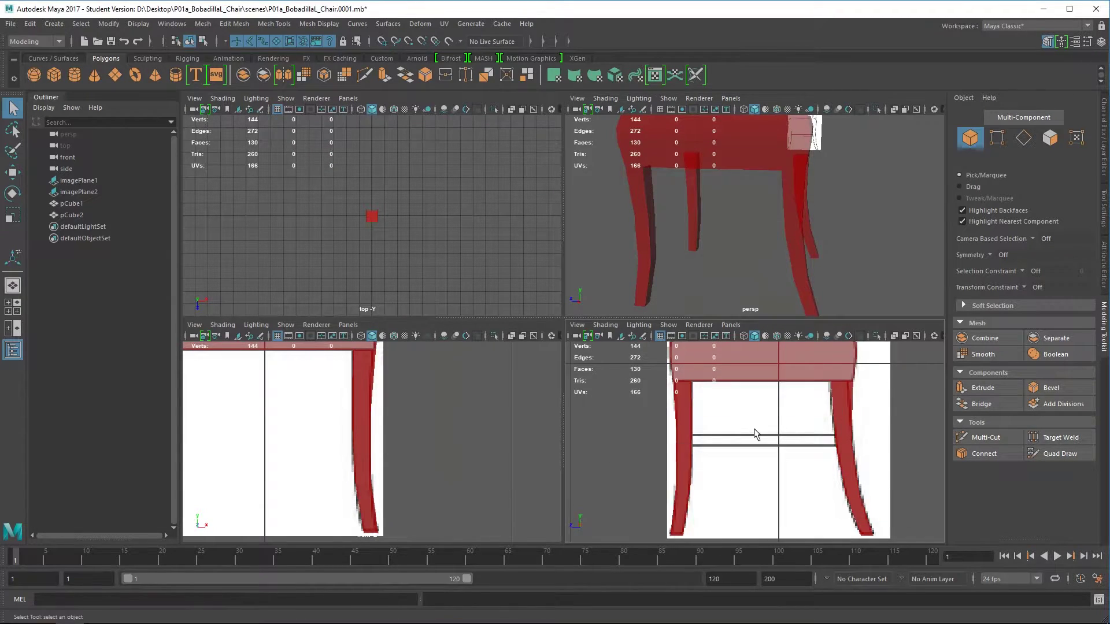
key("space")
right_click_drag(432, 328, 418, 317)
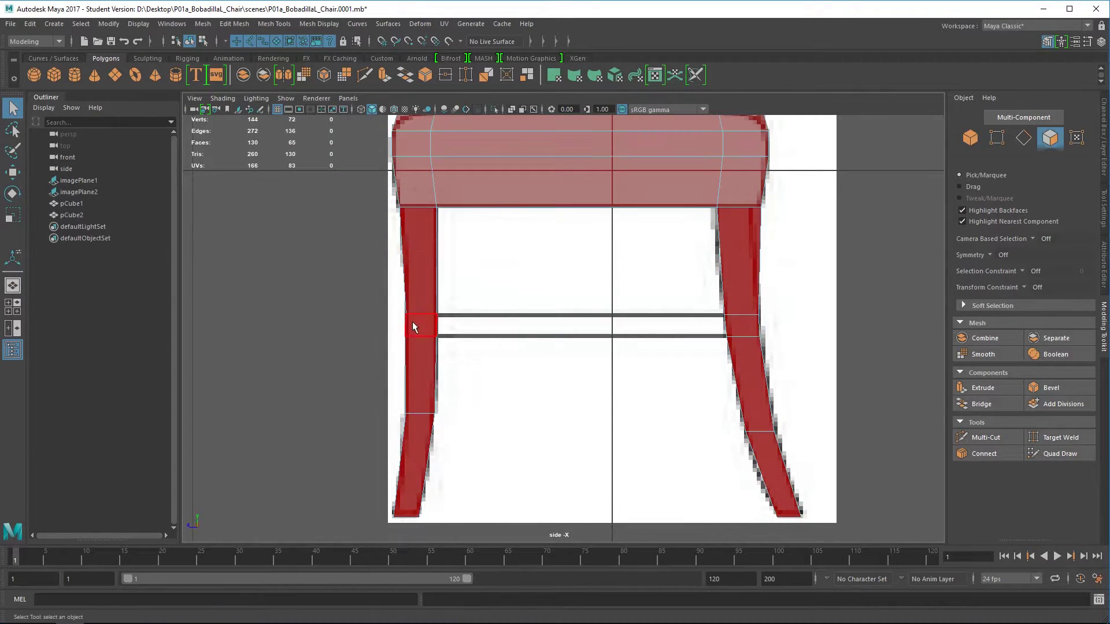
left_click_drag(365, 317, 821, 334)
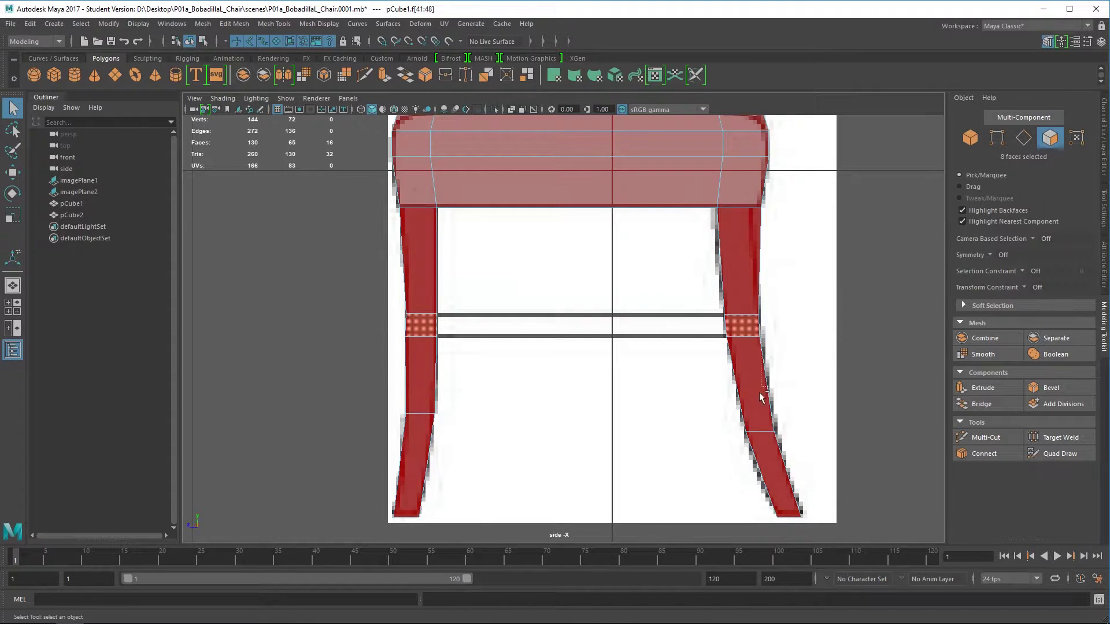
left_click_drag(761, 389, 728, 252, "ctrl")
left_click_drag(331, 204, 431, 401, "ctrl")
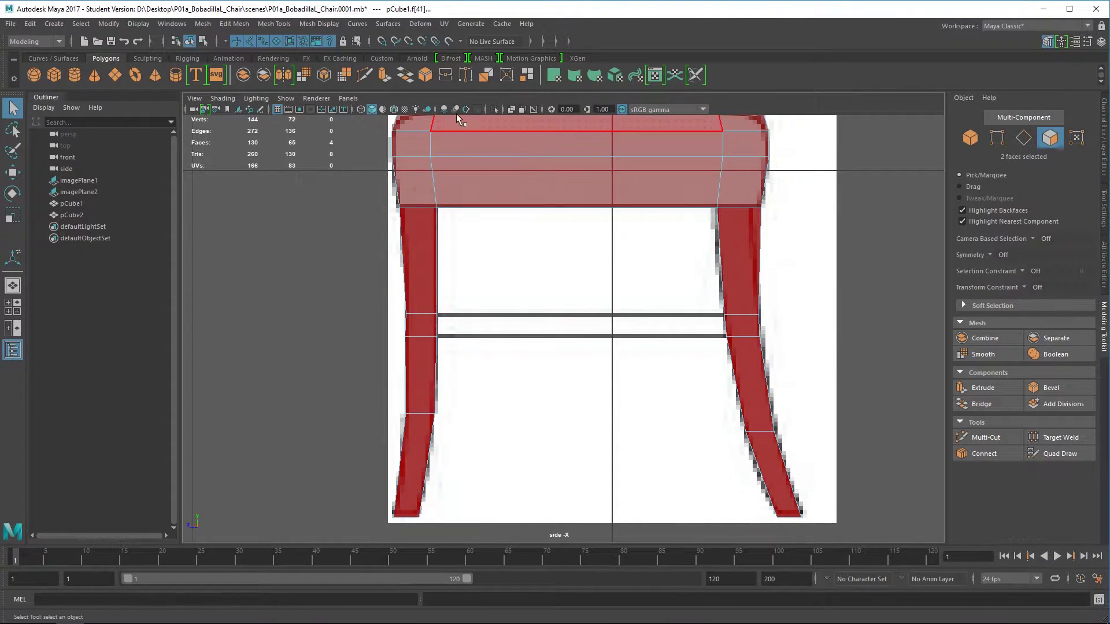
key("space")
key("space")
left_click_drag(426, 317, 480, 330, "alt")
left_click_drag(719, 310, 607, 390, "alt")
key("space")
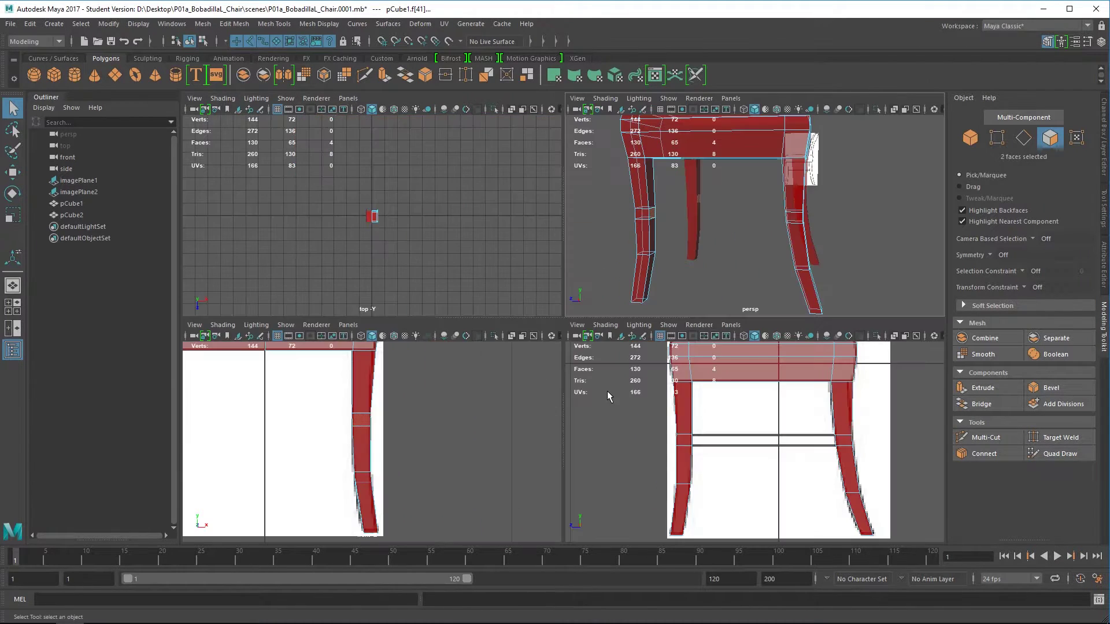
key("space")
key("ctrl+e")
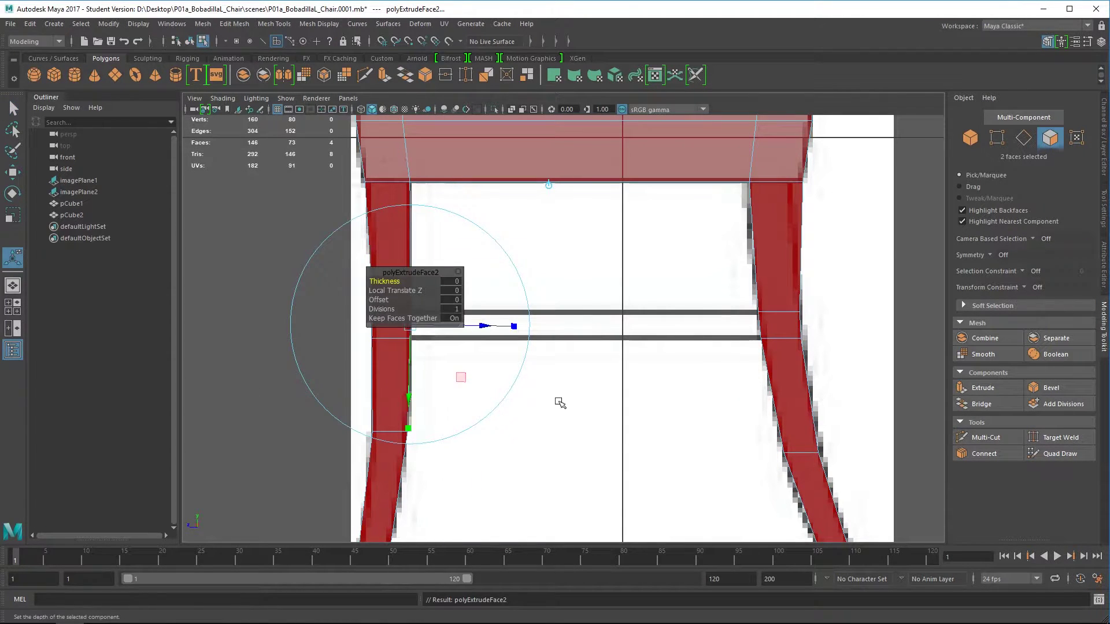
left_click_drag(488, 325, 584, 377)
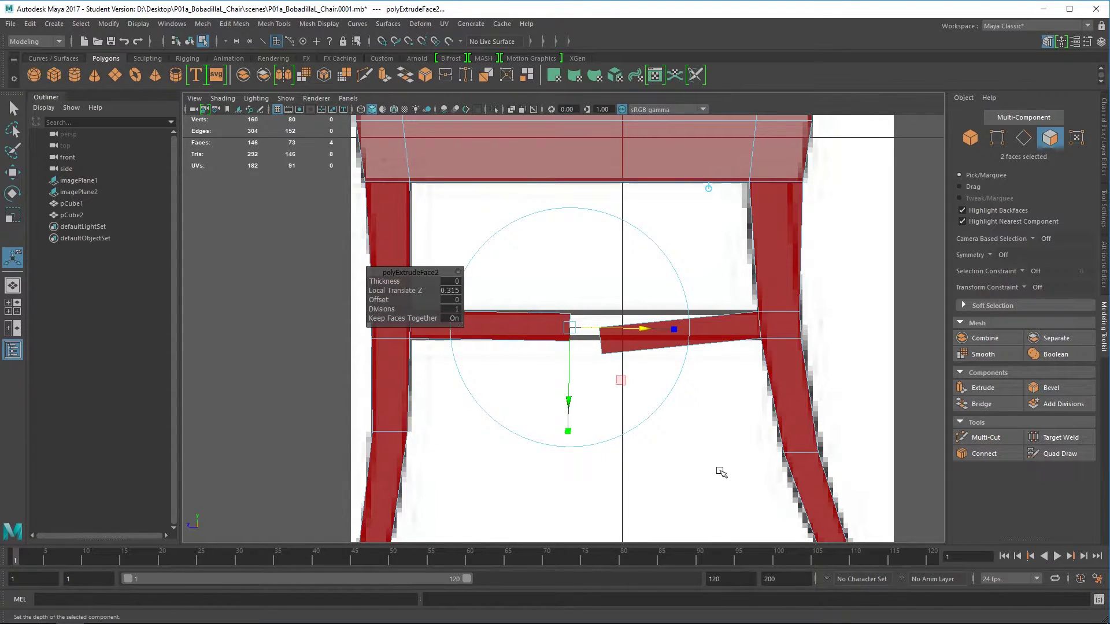
Isolate the two end faces of the extruded crossbar segments and delete them, leaving both ends open.
left_click_drag(726, 440, 714, 456, "alt")
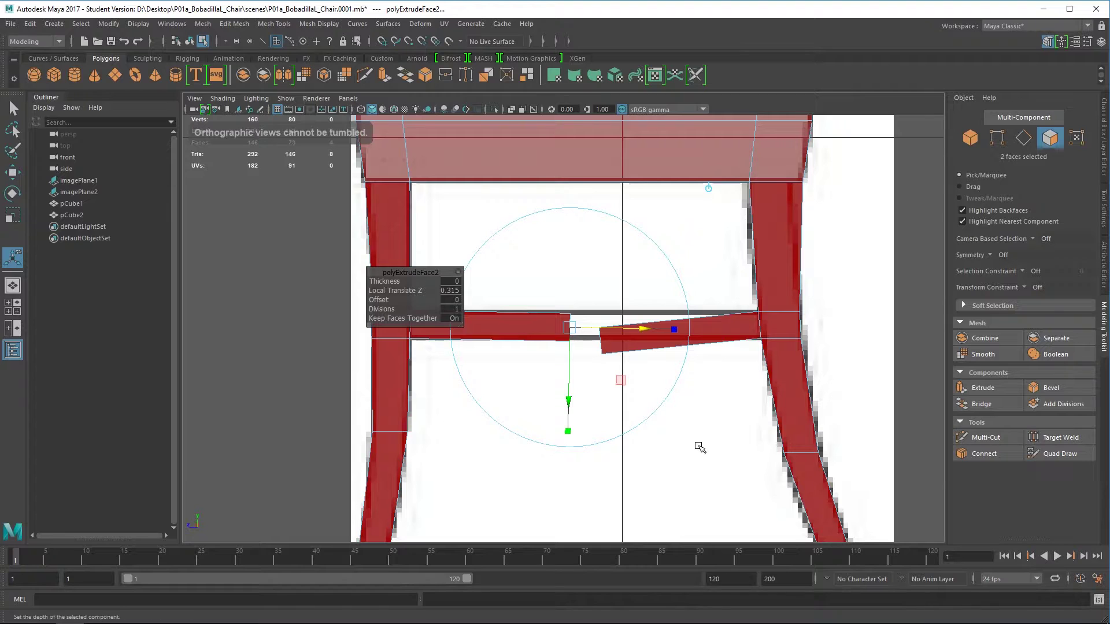
left_click(604, 389)
right_click_drag(539, 280, 543, 312)
left_click_drag(519, 269, 690, 439)
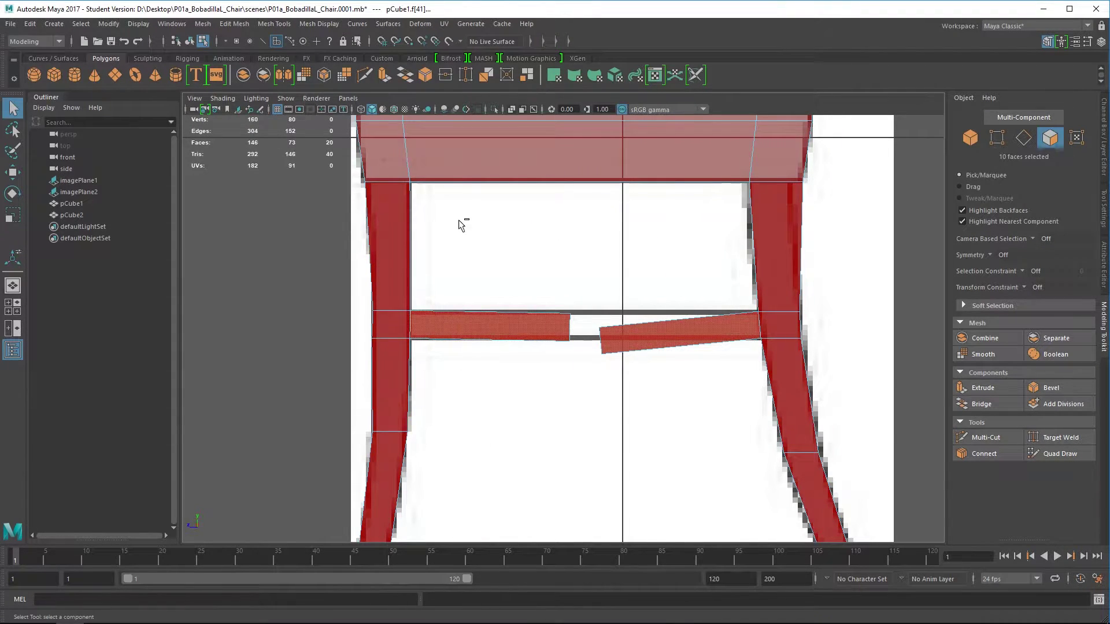
left_click_drag(634, 501, 634, 501, "ctrl")
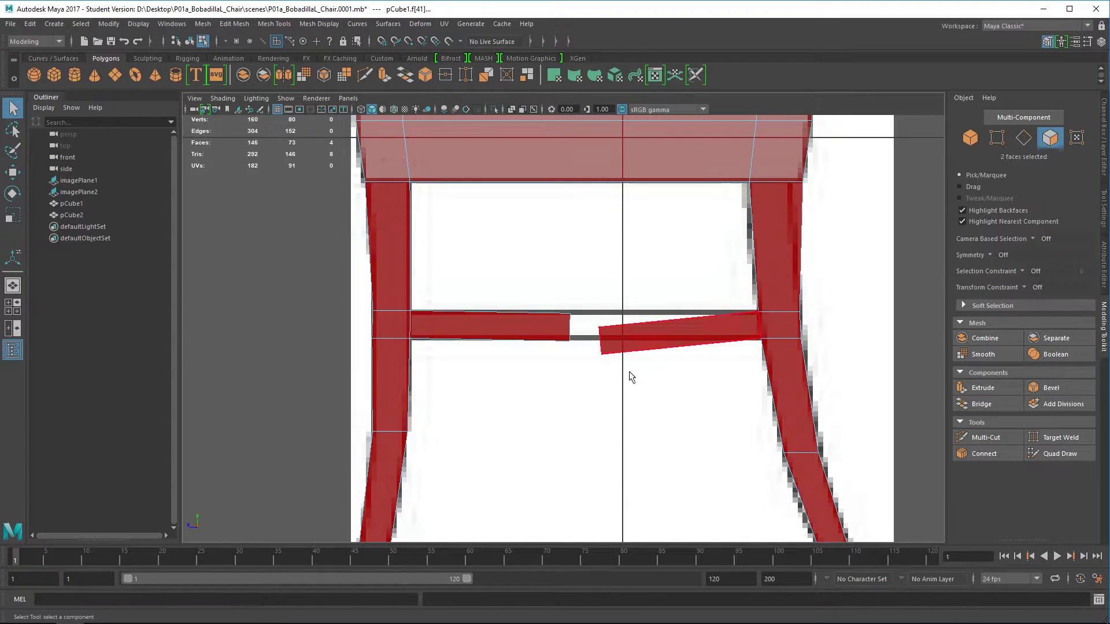
key("space")
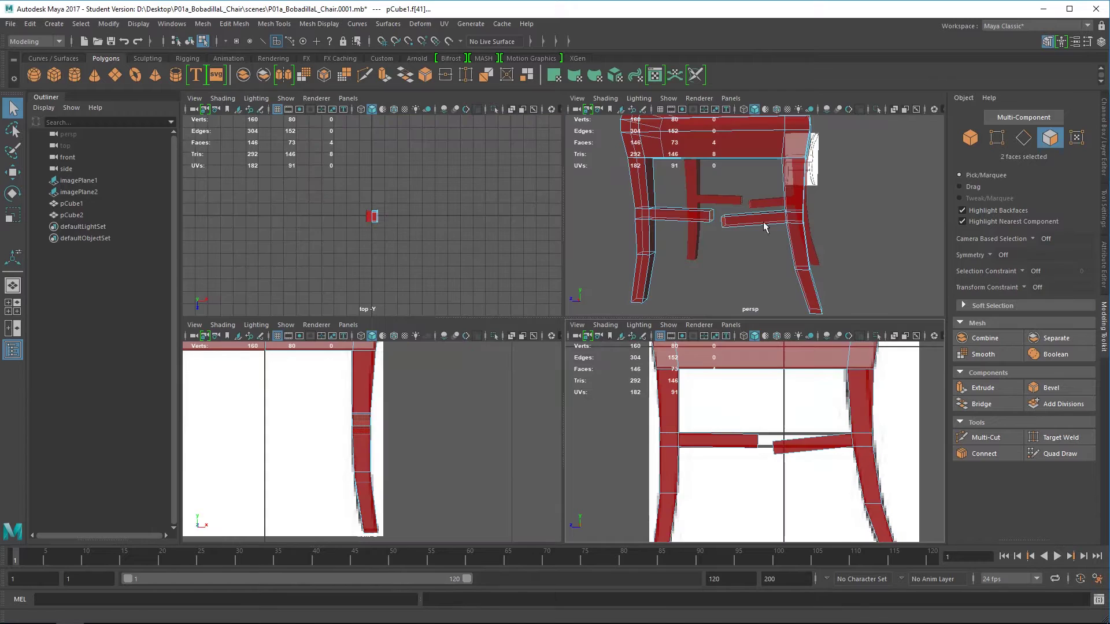
key("space")
scroll(546, 393, "up", 5)
left_click_drag(537, 398, 578, 381, "alt")
key("Delete")
Try snapping the two inner end vertices of the rear crossbar segment onto the matching vertices of the front segment.
left_click(585, 373)
right_click_drag(585, 373, 531, 281)
left_click_drag(556, 402, 605, 440, "alt")
left_click(613, 399)
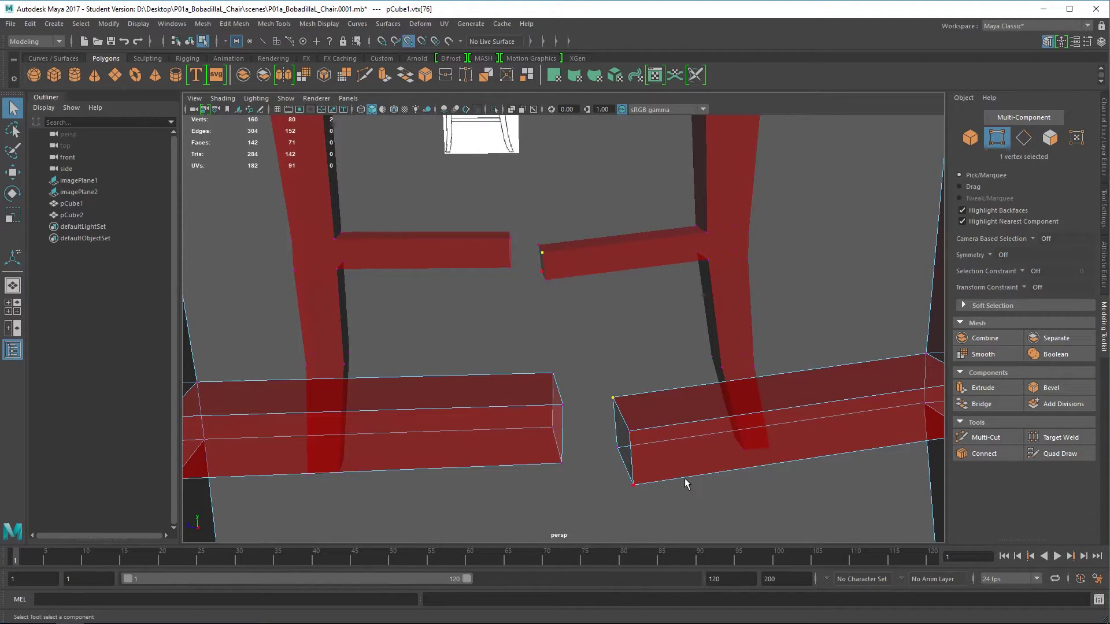
key("w")
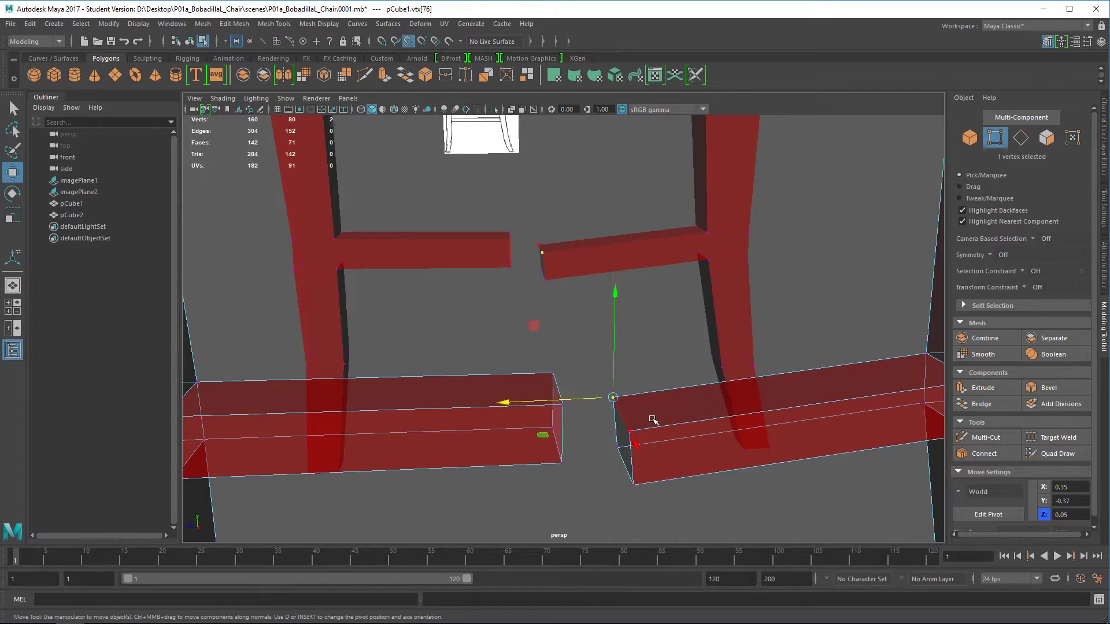
left_click_drag(611, 399, 553, 372)
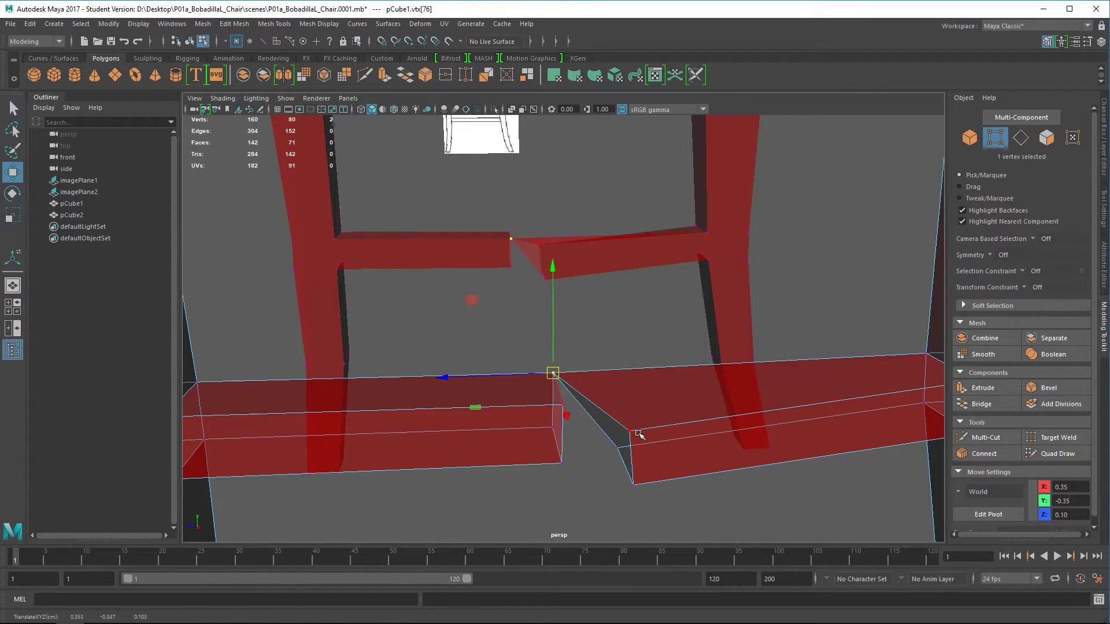
left_click(618, 447)
left_click_drag(614, 448, 552, 428)
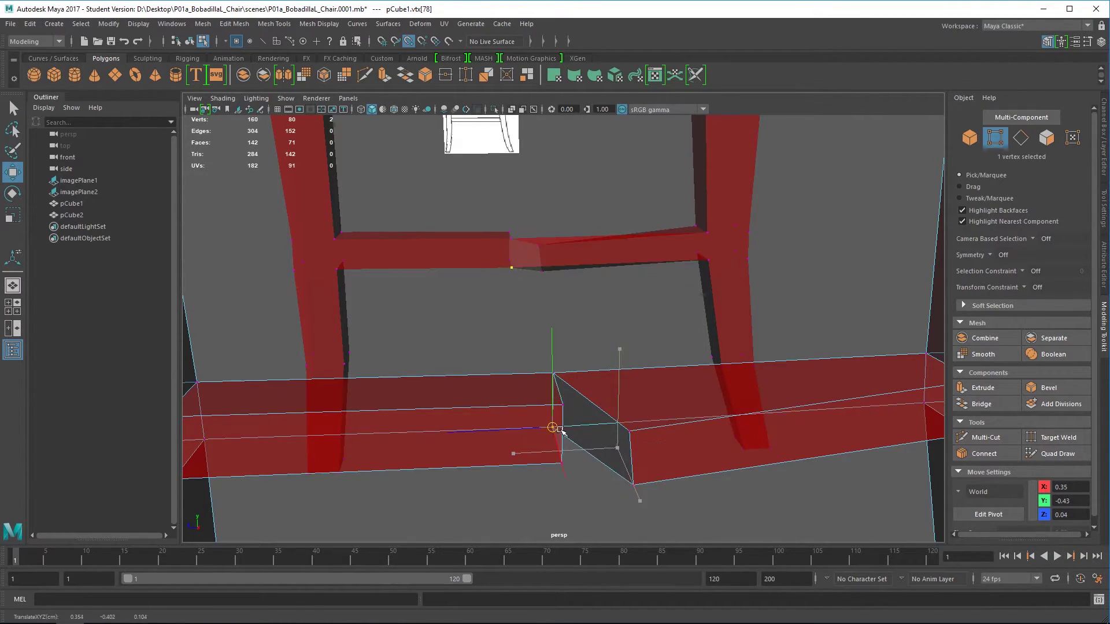
Try snapping the two outer end vertices of the rear crossbar segment onto the front segment's outer vertices.
left_click(631, 431)
left_click_drag(631, 431, 563, 405)
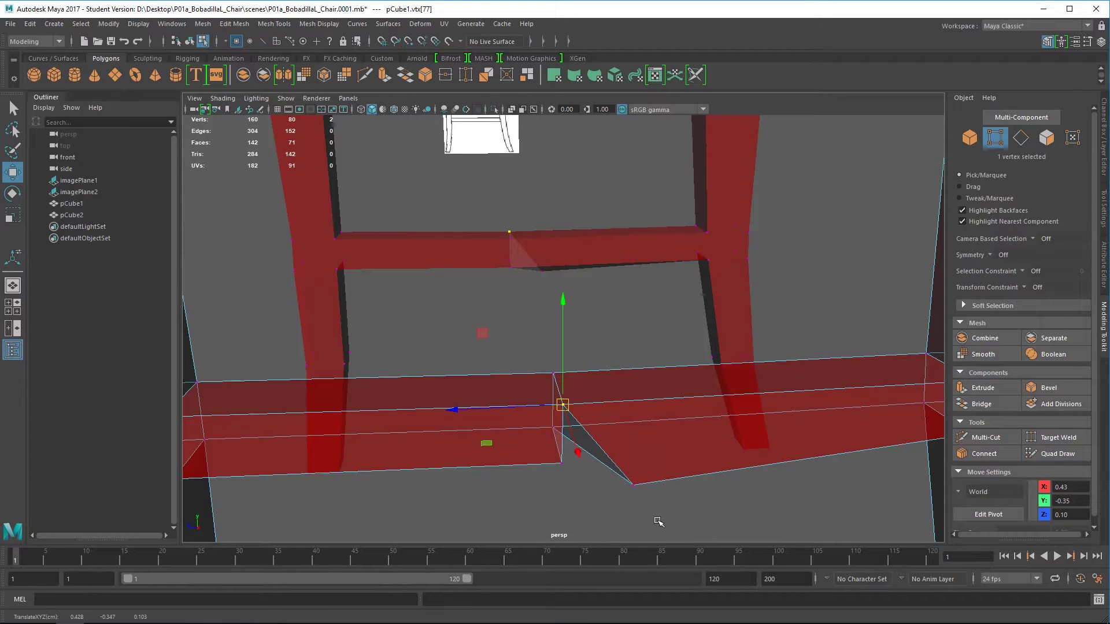
left_click(635, 484)
key("v")
left_click_drag(636, 484, 584, 465)
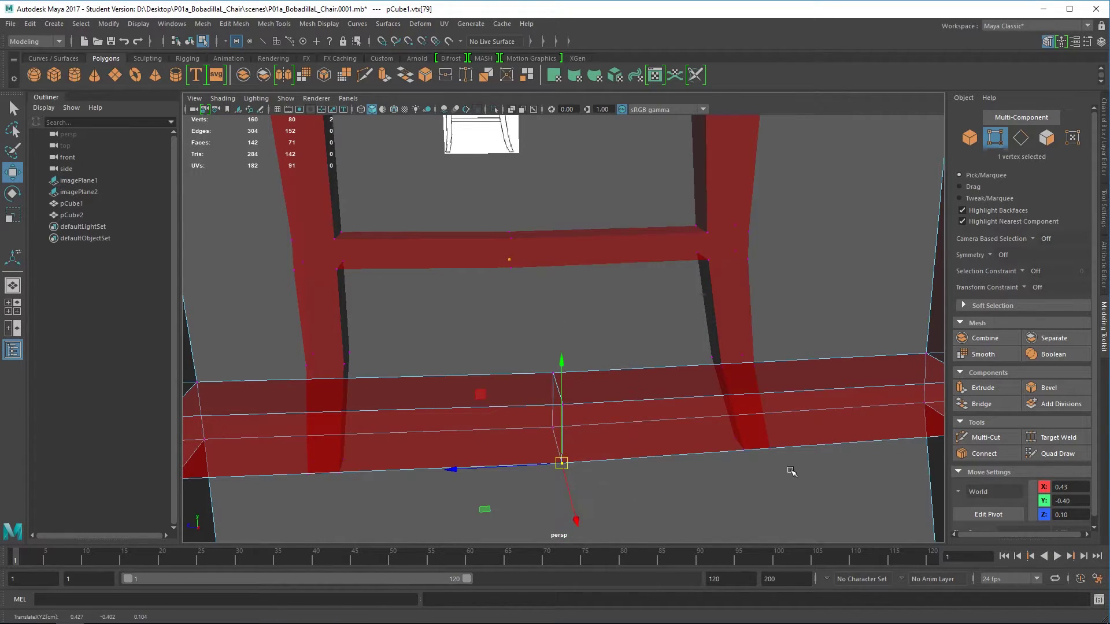
Test whether the crossbar segments are joined by raising the rear segment's top face.
scroll(699, 471, "down", 3)
mouse_move(699, 471)
left_mouse_down("alt")
mouse_move(684, 453)
mouse_move(692, 461)
left_mouse_up("alt")
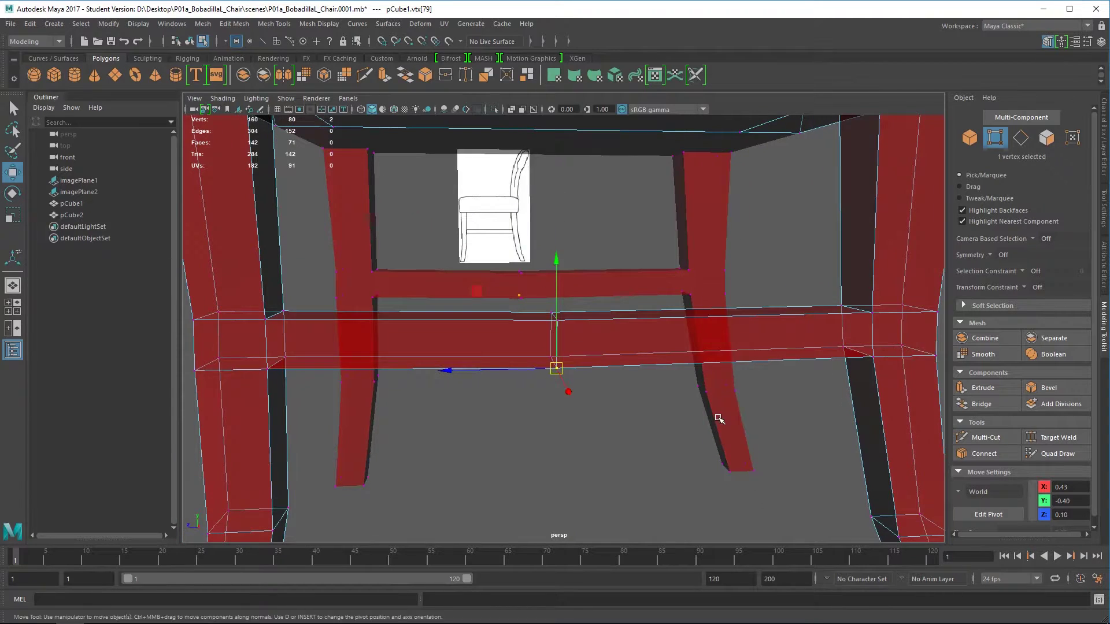
right_click_drag(633, 337, 638, 314)
left_click_drag(713, 203, 716, 128)
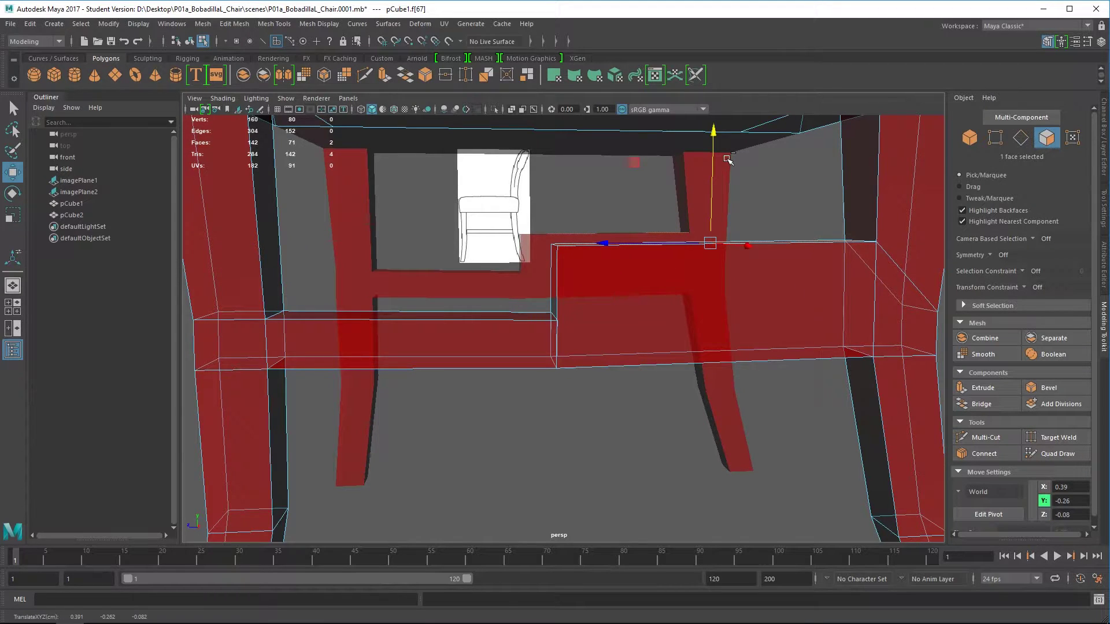
Undo the test face move and the vertex snapping back to the two separate crossbar ends.
key("ctrl+z")
key("ctrl+z")
key("ctrl+z")
key("ctrl+z")
key("ctrl+z")
key("ctrl+z")
key("ctrl+z")
key("ctrl+z")
key("ctrl+z")
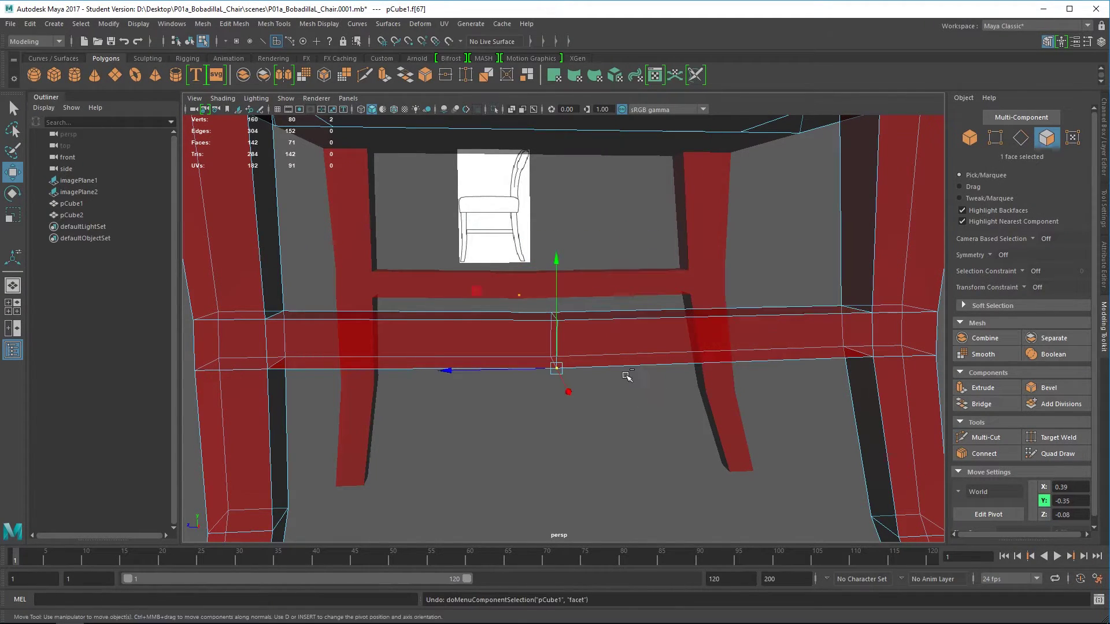
key("ctrl+z")
key("ctrl+z")
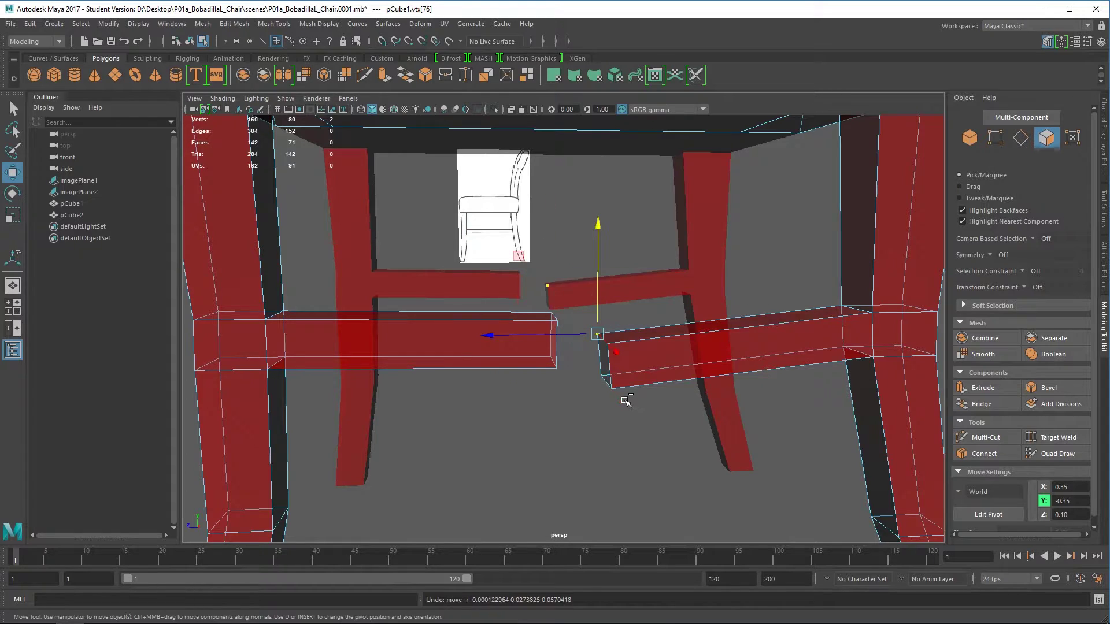
Merge the rear crossbar segment's two upper end vertices onto the front segment's upper vertices with Target Weld, merging to the target.
mouse_move(663, 279)
right_mouse_down()
mouse_move(718, 263)
mouse_move(709, 364)
mouse_move(688, 290)
mouse_move(659, 283)
right_mouse_up()
scroll(709, 279, "up", 3)
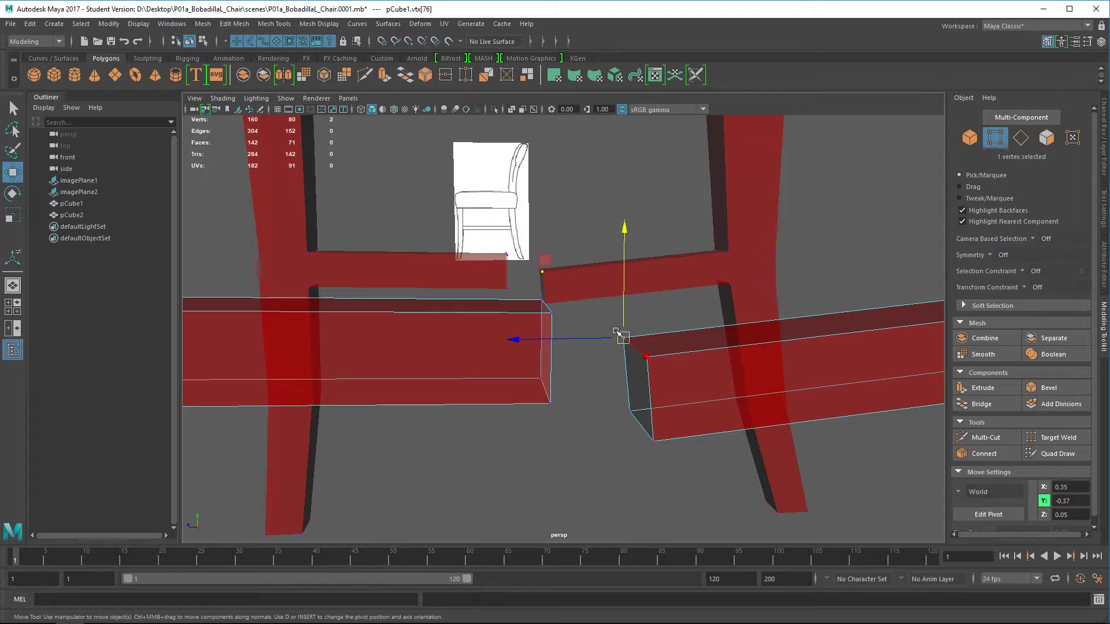
left_click(274, 24)
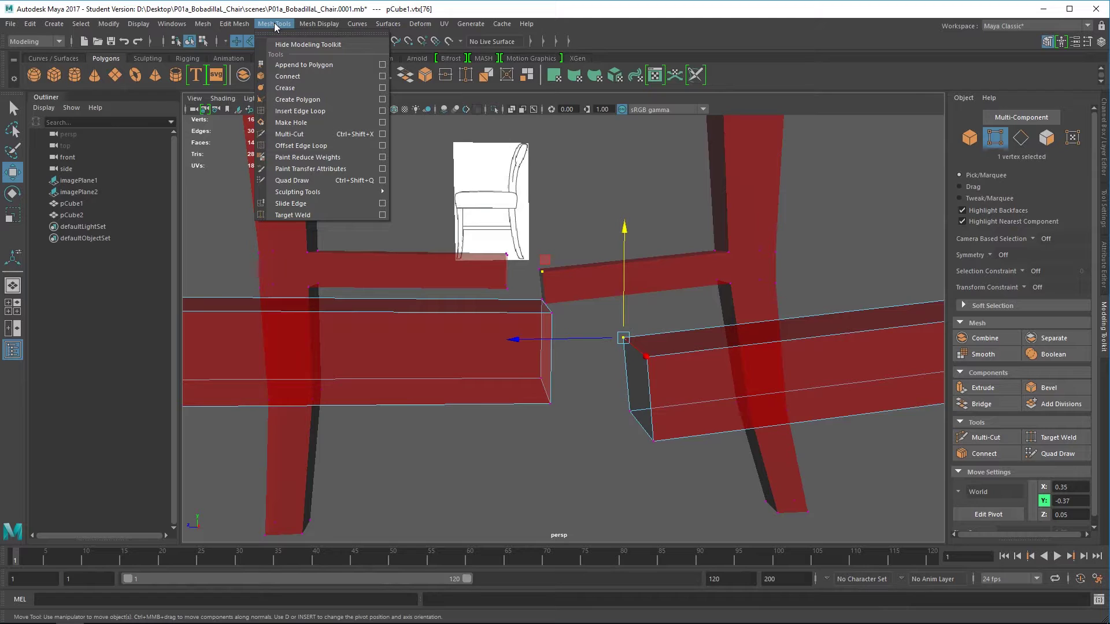
left_click(292, 215)
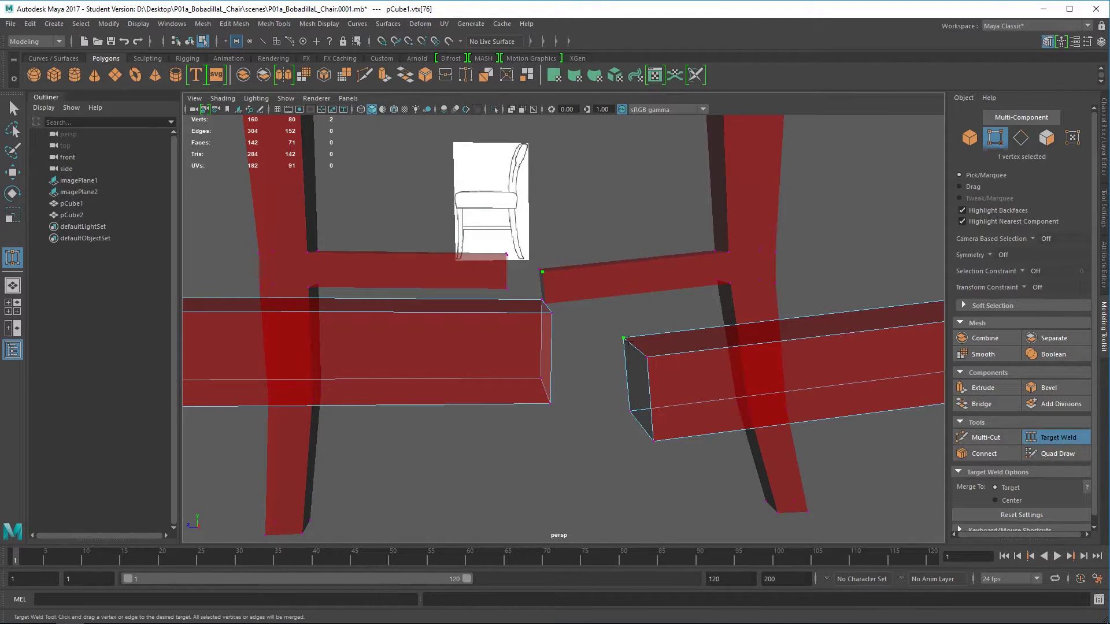
left_click_drag(572, 347, 578, 313, "alt")
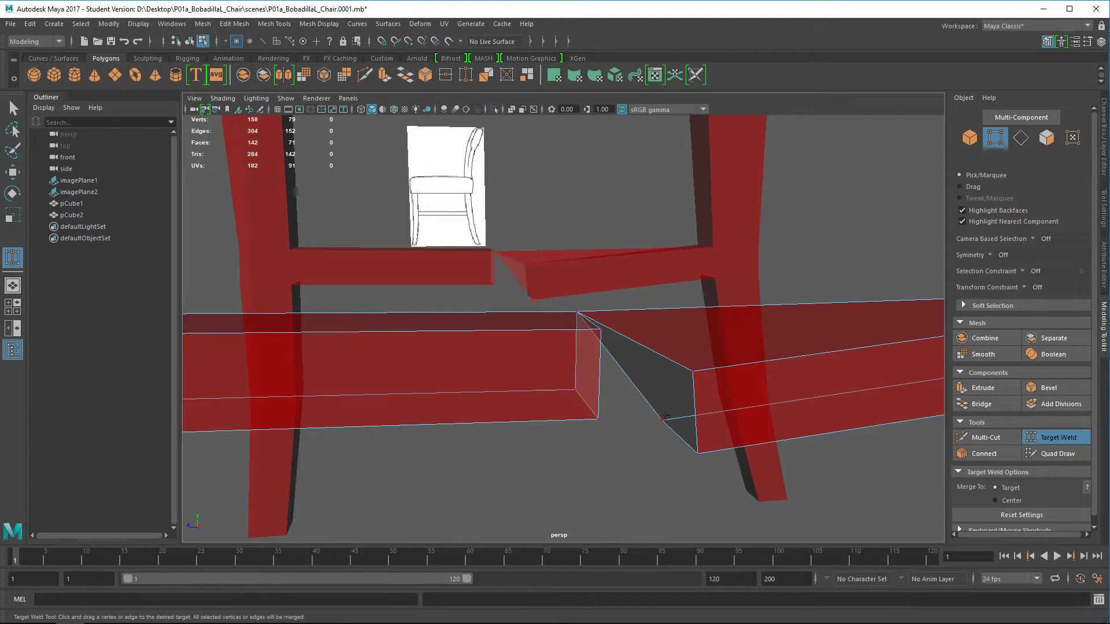
left_click_drag(698, 370, 584, 329)
Test the weld by moving the rear crossbar segment's top face, and undo that move.
key("w")
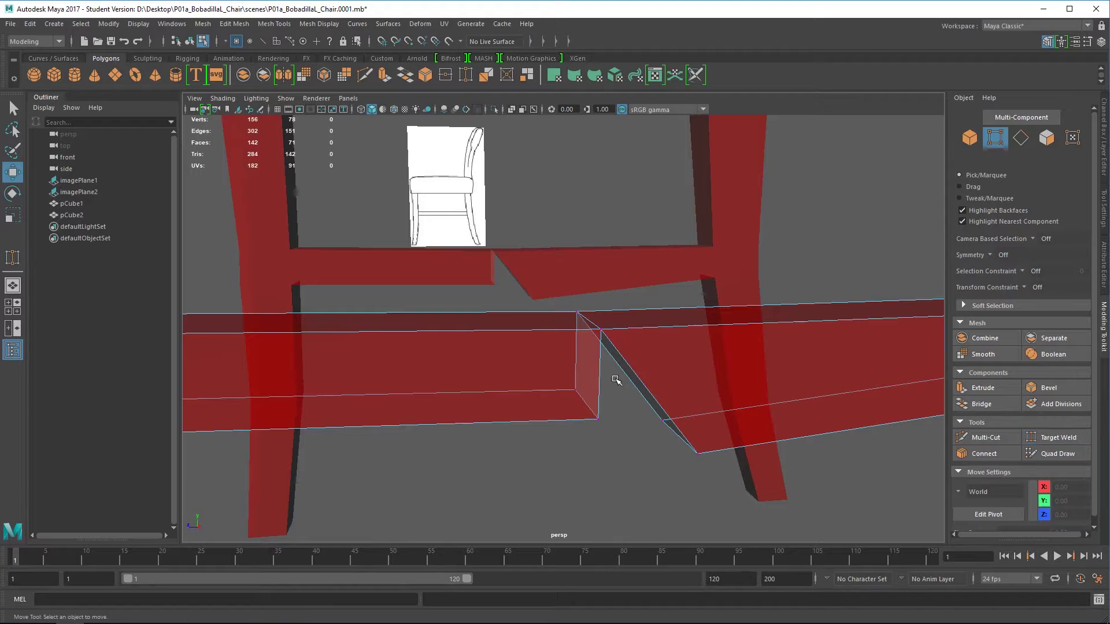
right_click_drag(636, 322, 630, 310)
left_click(636, 324)
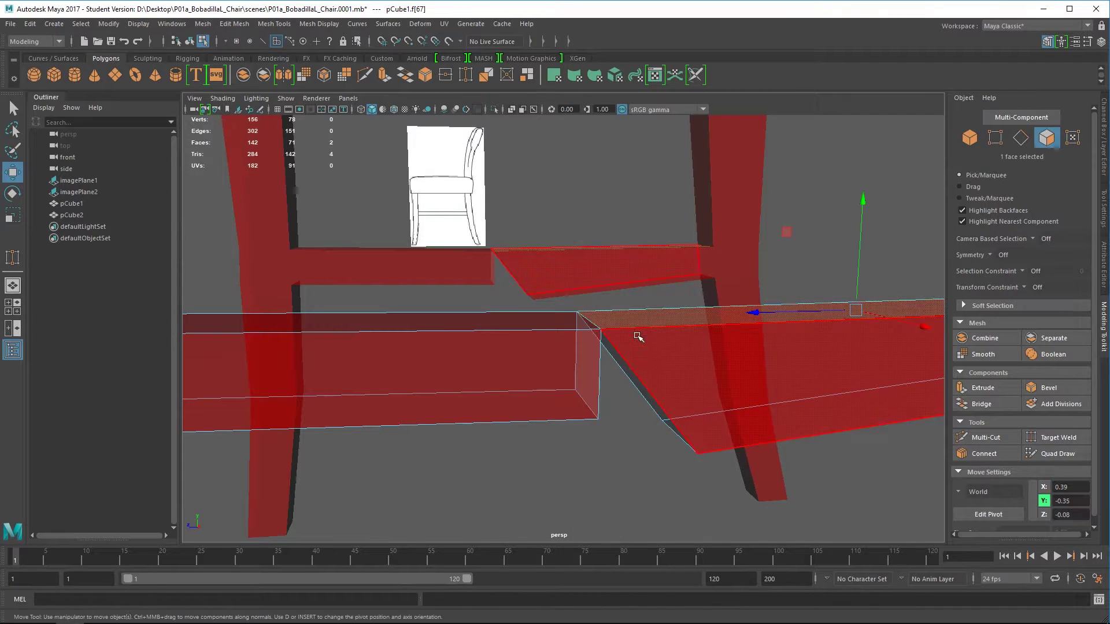
left_click_drag(880, 318, 830, 305)
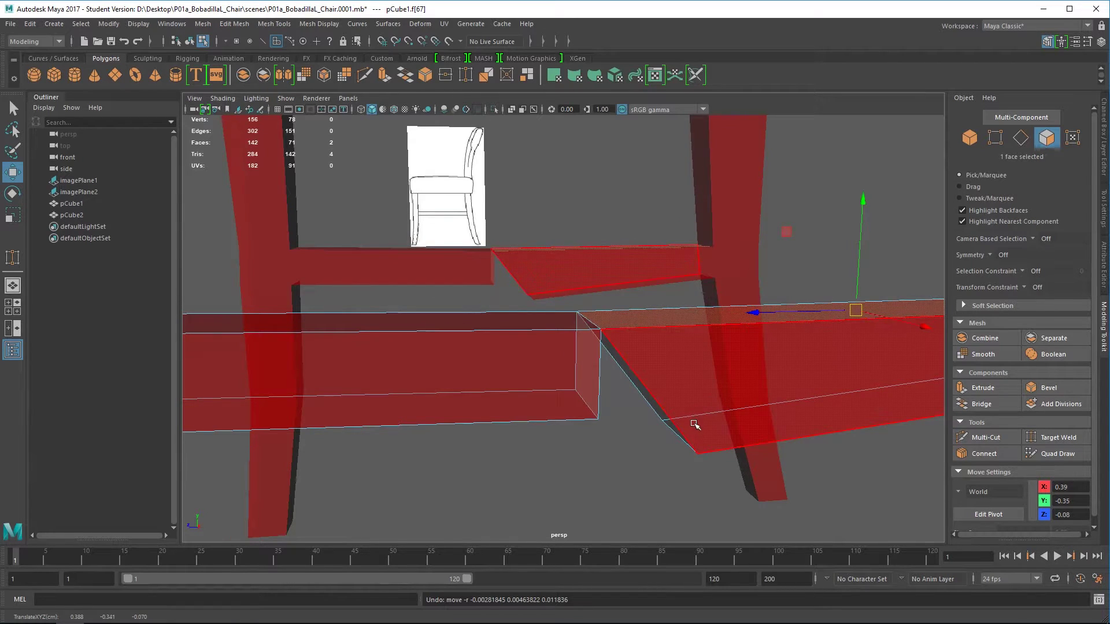
mouse_move(690, 447)
left_mouse_down("alt")
mouse_move(663, 433)
mouse_move(672, 446)
left_mouse_up("alt")
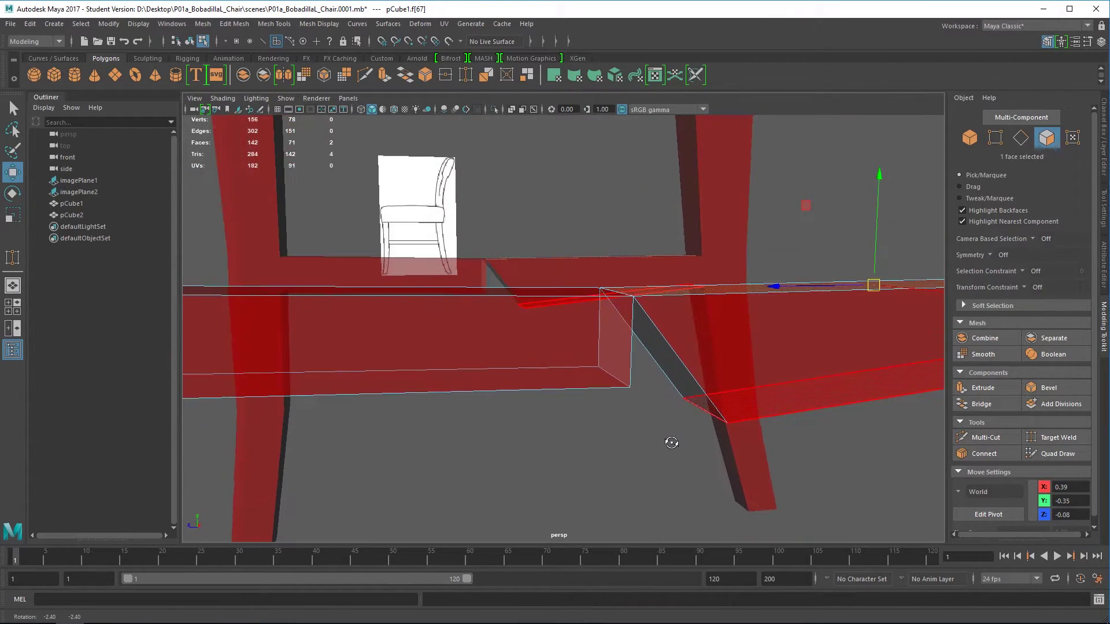
Snap the displaced lower vertices of the leg stretcher's one half onto the matching vertices at its middle.
right_click_drag(691, 406, 679, 392)
left_click(682, 398)
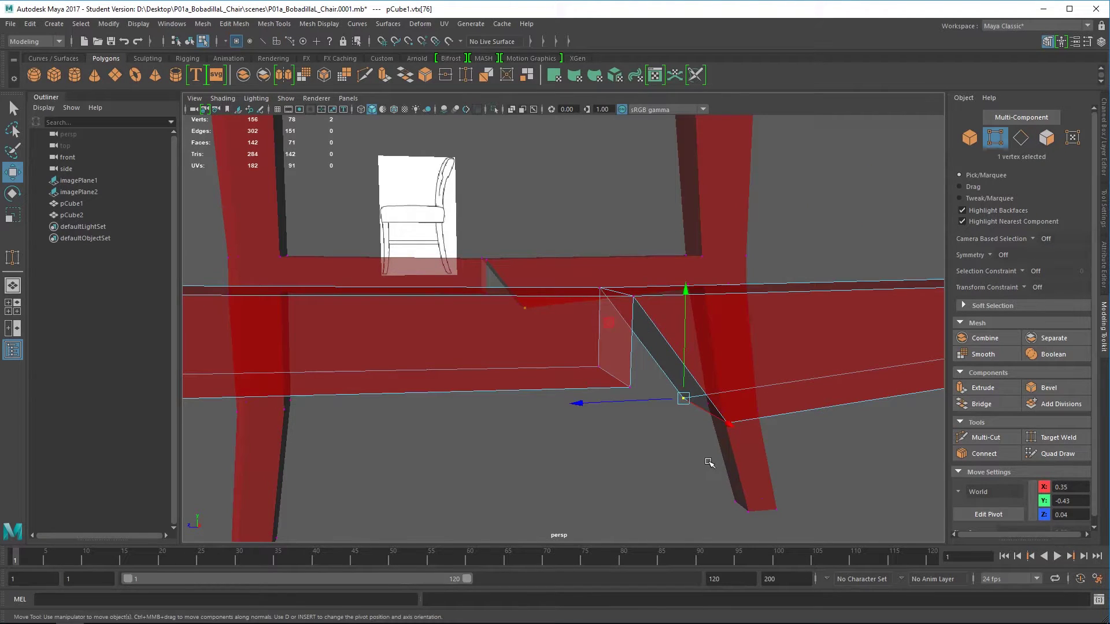
left_click(409, 42)
left_click_drag(684, 398, 640, 392)
right_click_drag(684, 341, 684, 314)
Try moving the top face of one stretcher half, and undo the move.
left_click_drag(666, 421, 659, 346, "alt")
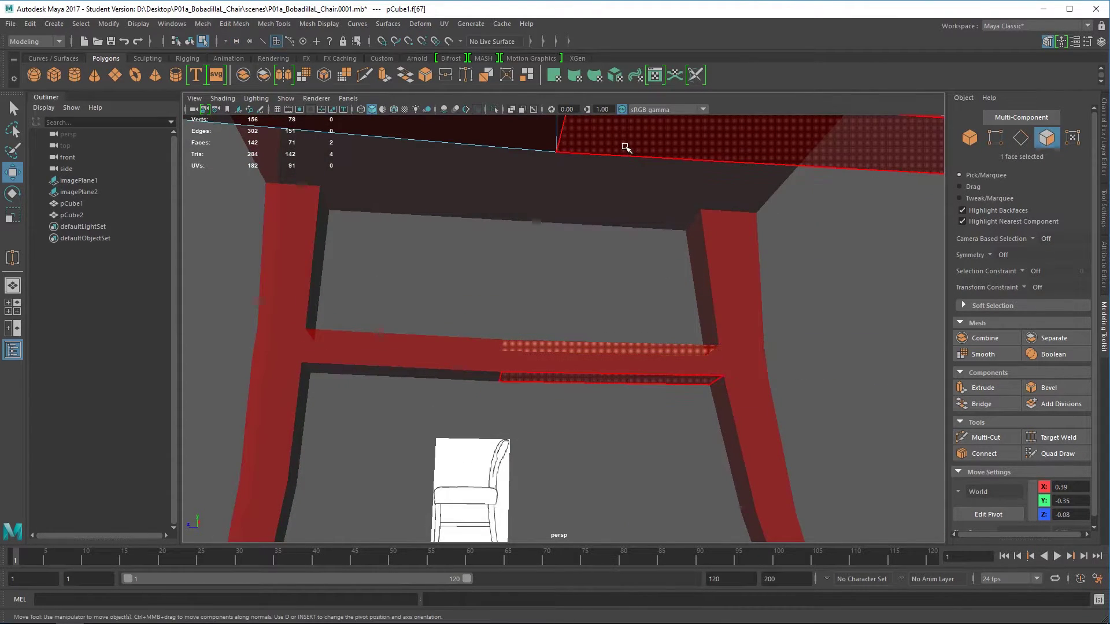
left_click_drag(624, 149, 620, 290, "alt")
left_click(711, 303)
left_click_drag(711, 305, 723, 345)
key("ctrl+z")
key("ctrl+z")
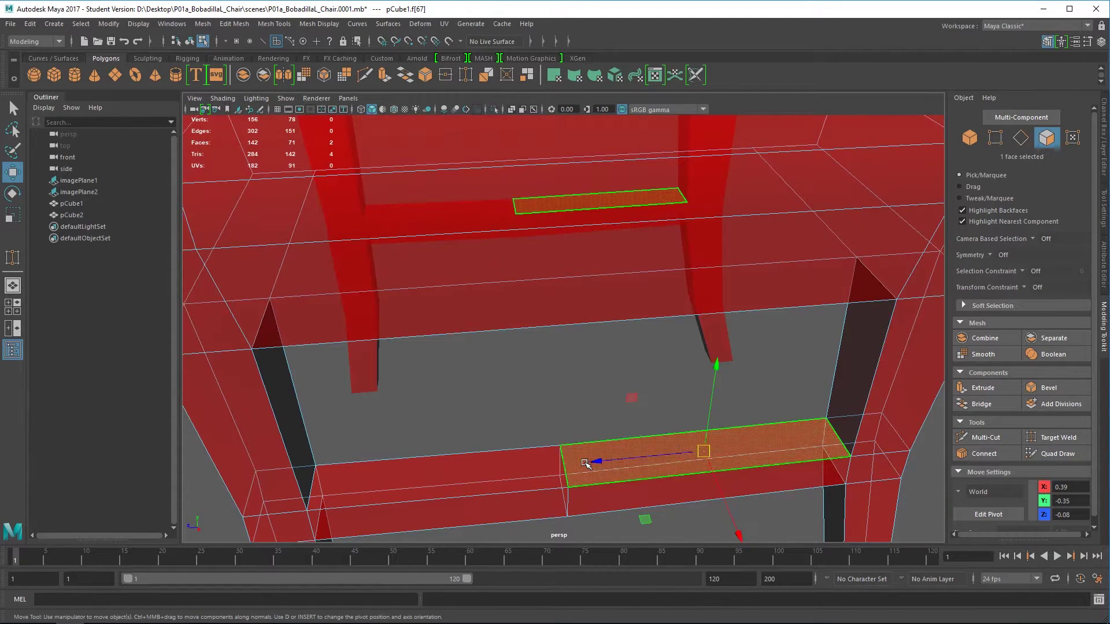
Examine the upper and lower vertices at the stretcher's middle seam for overlapping points.
left_click_drag(704, 427, 603, 410, "alt")
scroll(603, 409, "up", 3)
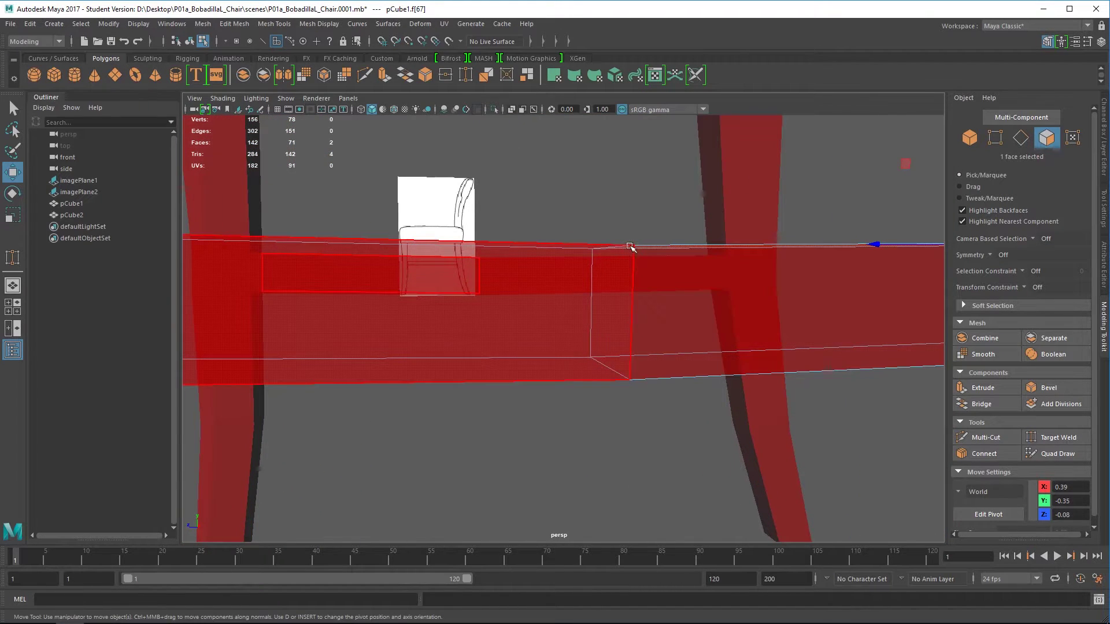
left_click_drag(639, 245, 629, 264, "alt")
mouse_move(614, 164)
right_mouse_down()
mouse_move(613, 152)
mouse_move(621, 172)
right_mouse_up()
left_click_drag(621, 172, 670, 266, "alt")
left_click(681, 245)
left_click_drag(447, 212, 763, 408, "alt")
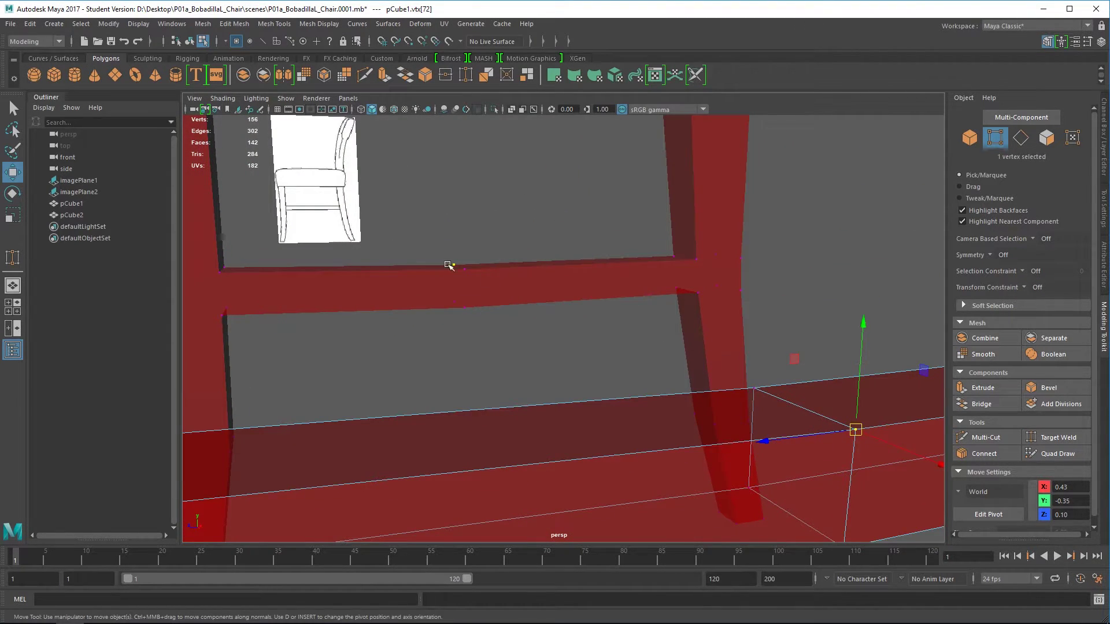
left_click_drag(555, 289, 598, 359, "alt")
left_click_drag(815, 235, 867, 282)
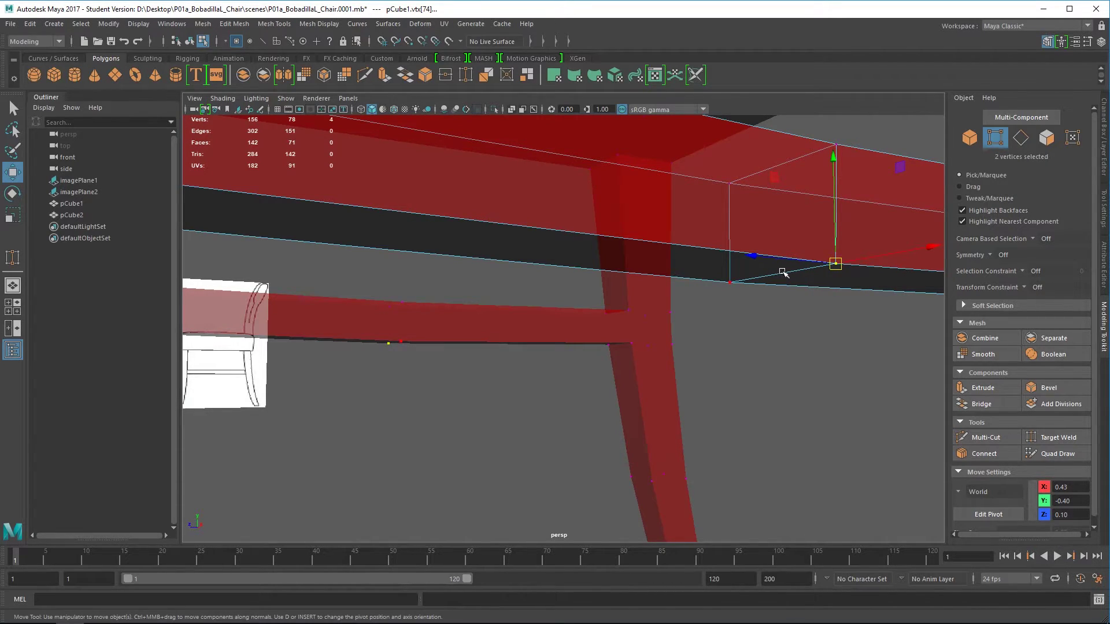
left_click(780, 355)
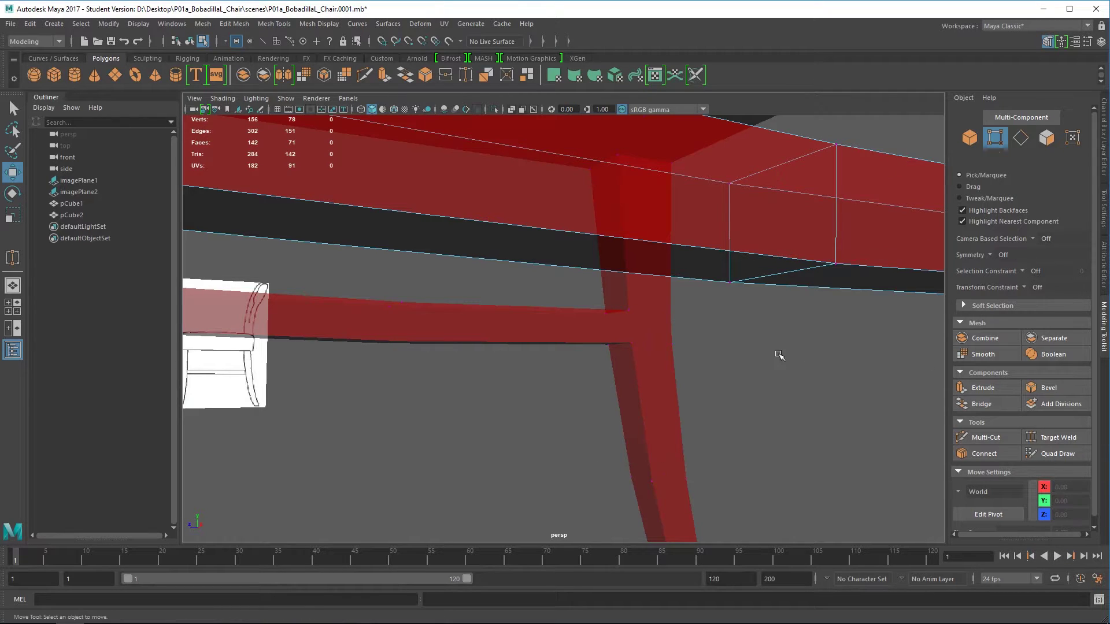
Switch to object selection and try to merge the chair mesh's overlapping vertices using the Merge command's current settings.
right_click_drag(733, 342, 595, 359, "alt")
left_click_drag(595, 359, 546, 376, "alt")
left_click(573, 295)
right_click_drag(619, 279, 681, 273)
right_click_drag(528, 355, 474, 364, "alt")
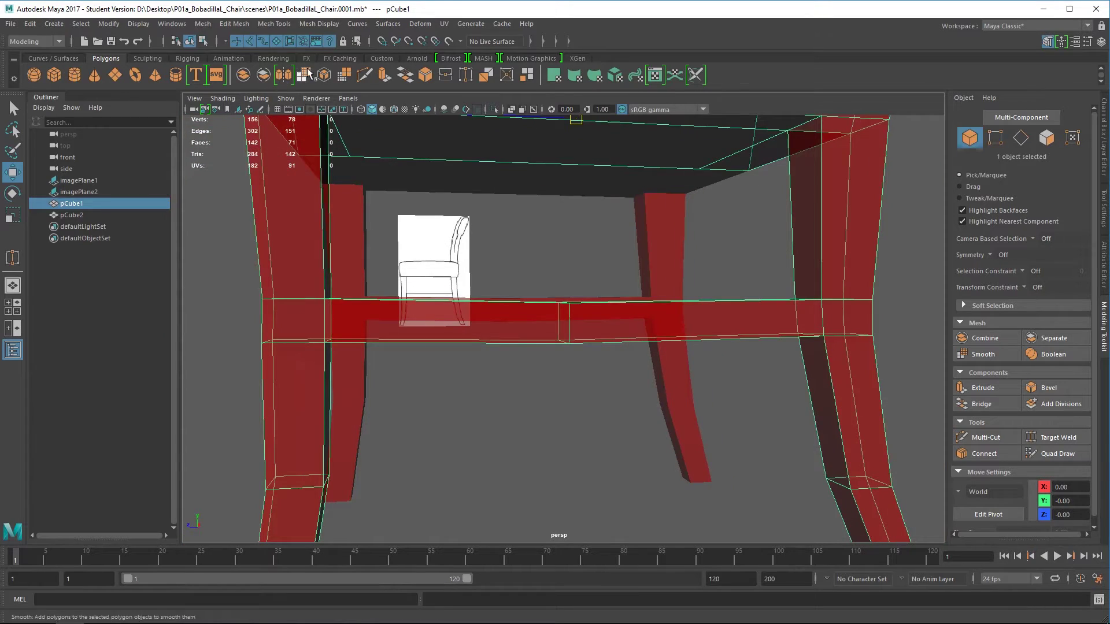
left_click(275, 24)
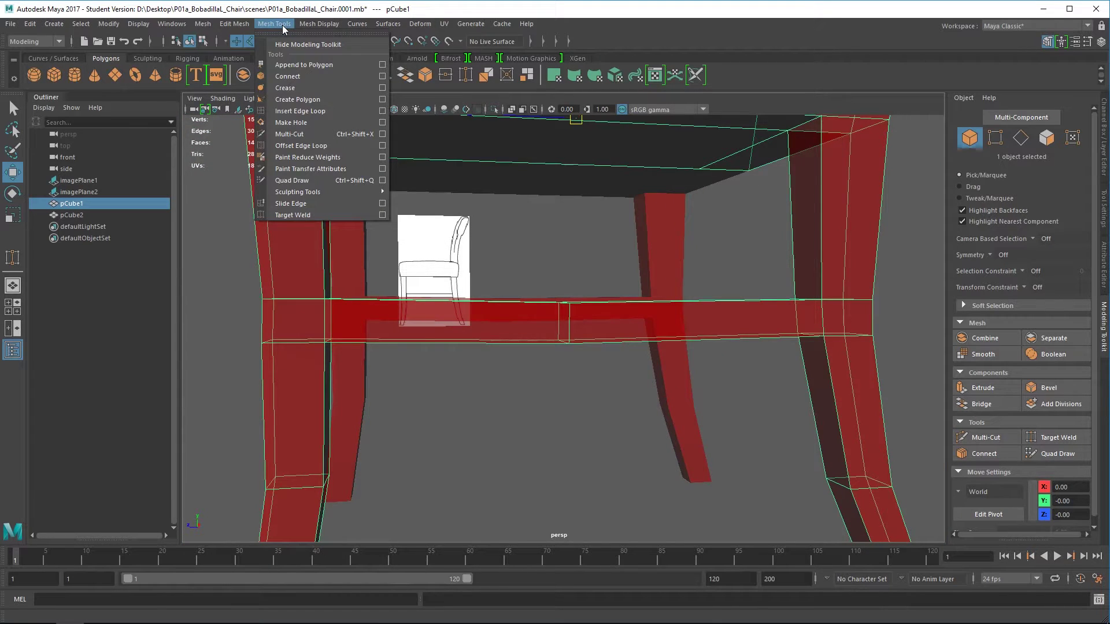
mouse_move(245, 27)
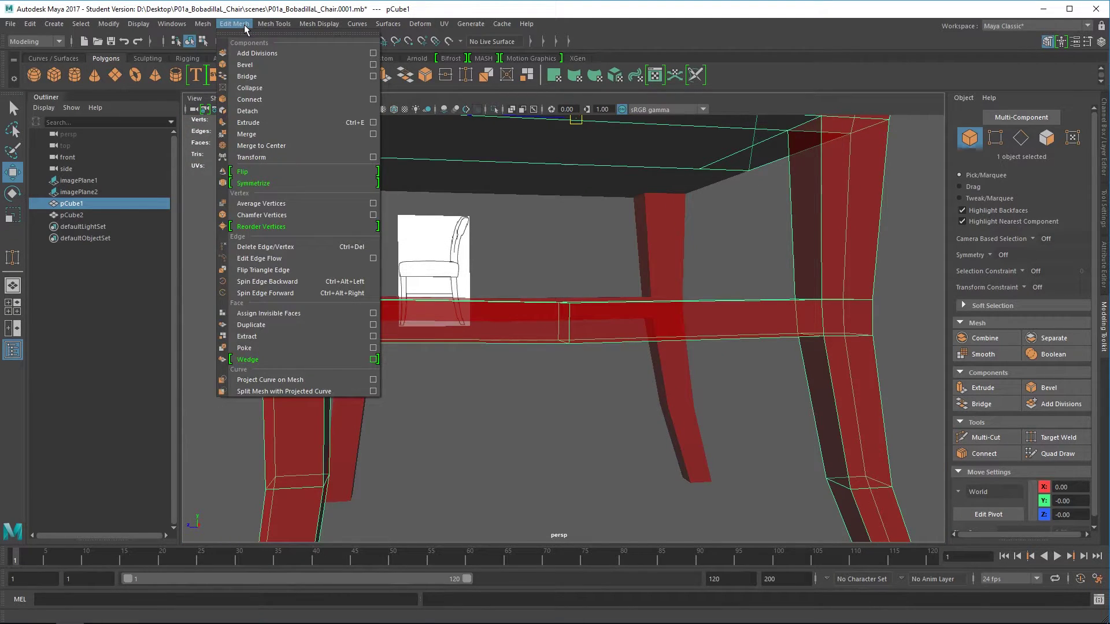
left_click(258, 136)
mouse_move(618, 400)
left_mouse_down("alt")
mouse_move(595, 414)
mouse_move(607, 404)
left_mouse_up("alt")
left_click(597, 414)
Move a face of one stretcher half to test whether the seam is joined, and undo the move.
left_click(614, 330)
left_click_drag(614, 329, 682, 279, "alt")
right_click_drag(681, 280, 683, 305)
left_click(683, 283)
key("w")
left_click_drag(751, 292, 721, 340)
key("ctrl+z")
key("ctrl+z")
Reselect the whole chair mesh and try the vertex merge again with a distance threshold of 0.
scroll(734, 377, "up", 3)
left_click(734, 272)
right_click_drag(736, 261, 793, 247)
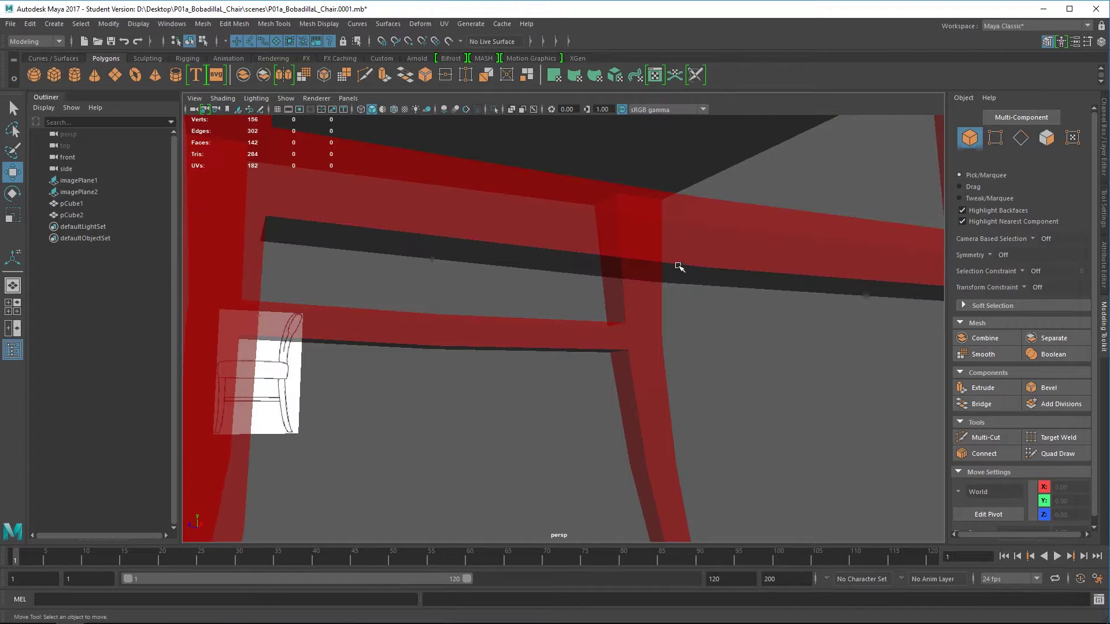
left_click(203, 23)
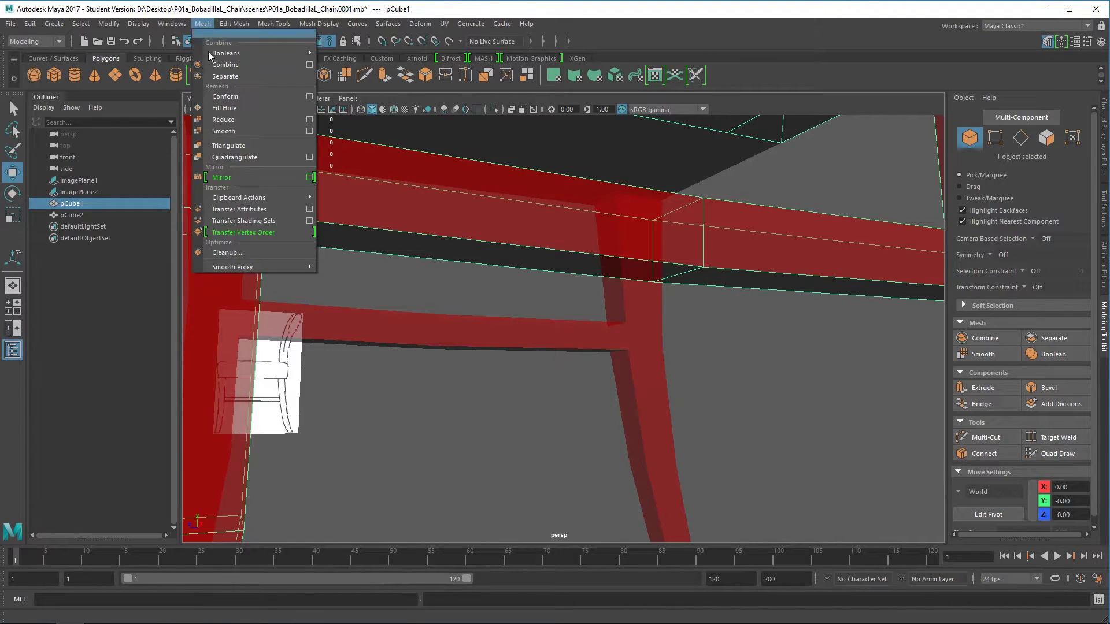
mouse_move(230, 27)
left_click(247, 134)
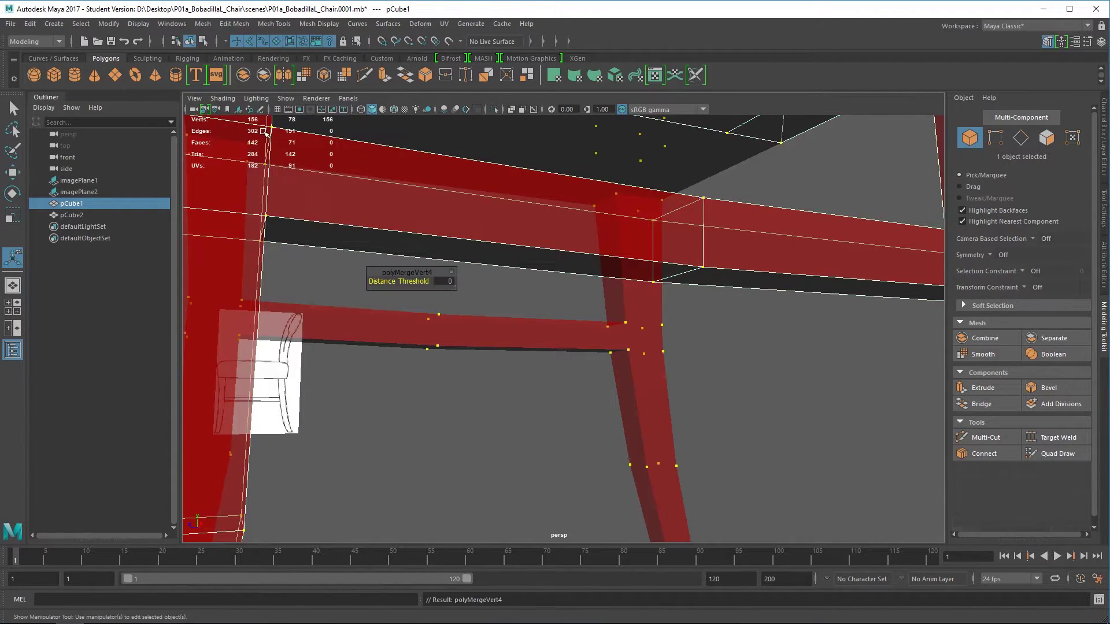
Move the underside face of one stretcher half to retest the seam, and undo the move.
right_click_drag(713, 276, 706, 311)
left_click(724, 286)
key("w")
left_click_drag(848, 287, 804, 319)
key("ctrl+z")
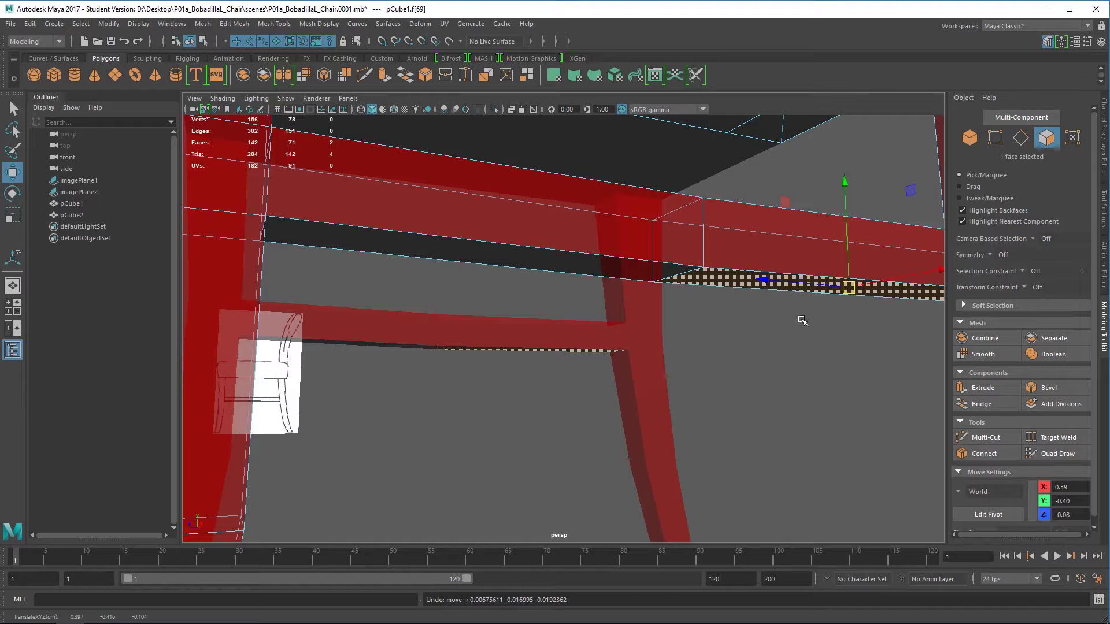
Reset the Merge Vertices options to the default 0.01 threshold and merge the whole chair mesh's vertices.
mouse_move(748, 295)
left_mouse_down("alt")
mouse_move(739, 324)
mouse_move(736, 283)
left_mouse_up("alt")
right_click_drag(738, 267, 781, 249)
left_click(233, 23)
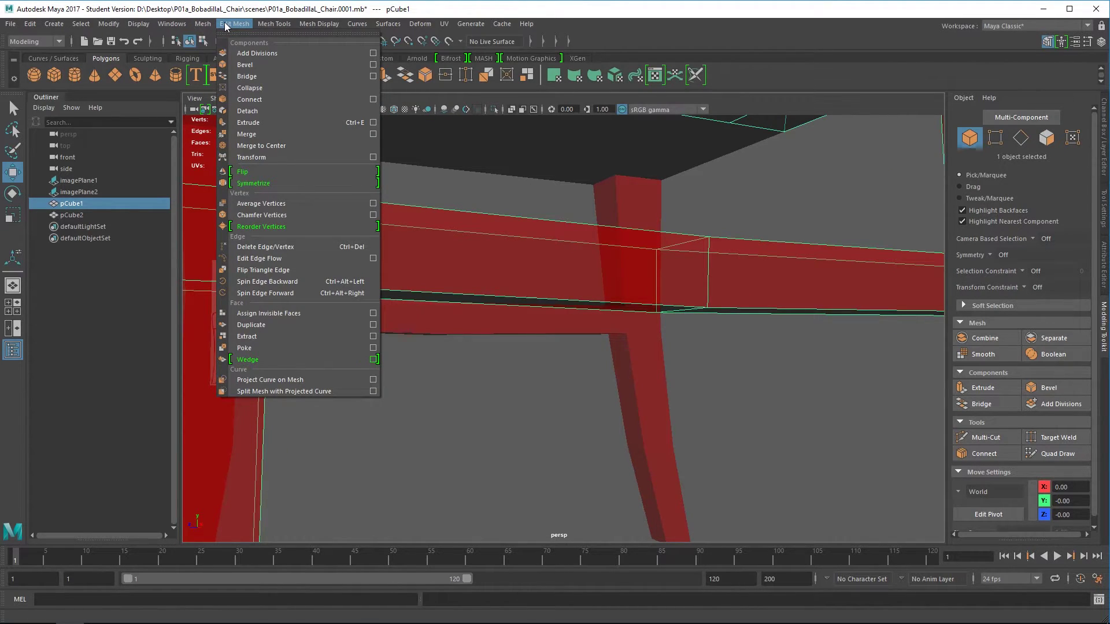
left_click(374, 136)
left_click_drag(152, 76, 446, 56)
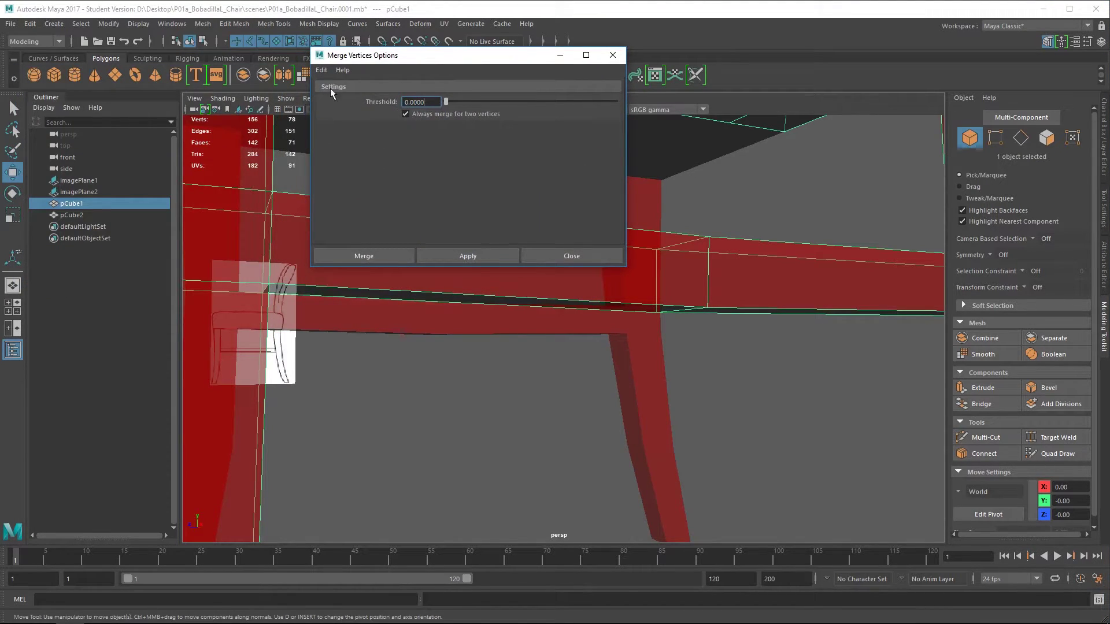
left_click(321, 71)
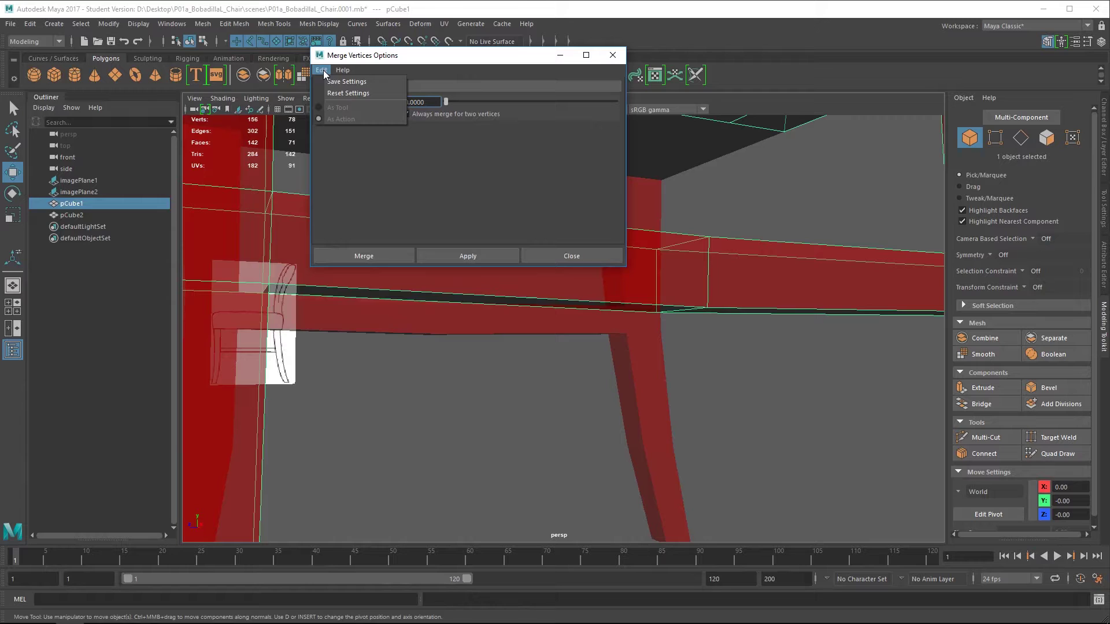
left_click(359, 93)
left_click(374, 251)
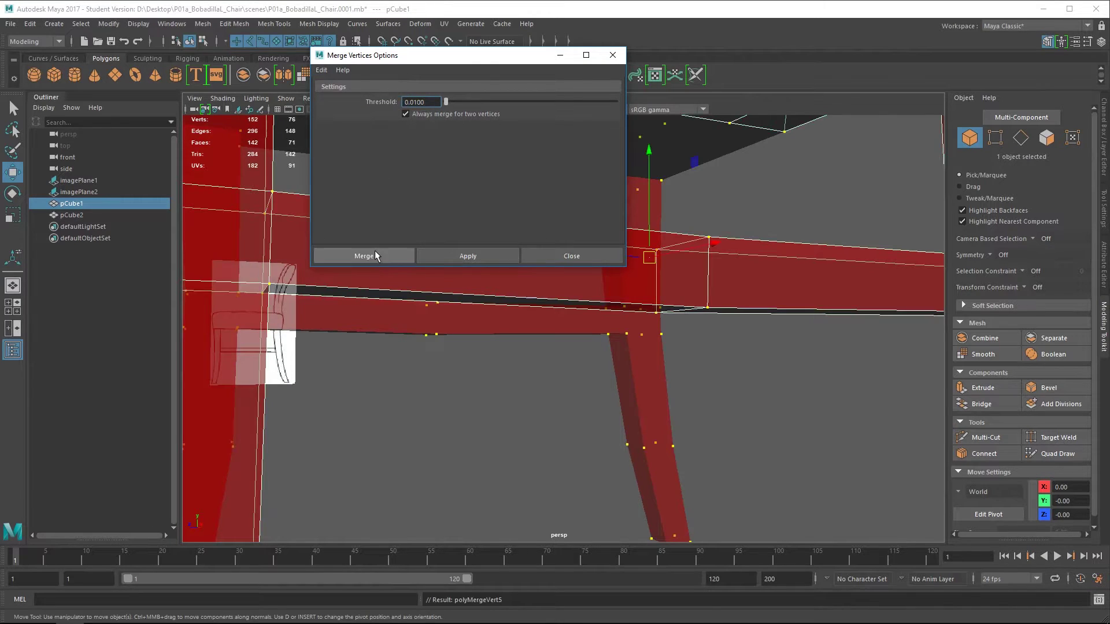
left_click(769, 400)
Select the underside face of one stretcher half and inspect the merged seam.
left_click(758, 293)
left_click_drag(757, 294, 726, 230, "alt")
right_click_drag(726, 230, 737, 242)
left_click(738, 243)
left_click_drag(738, 242, 568, 230, "alt")
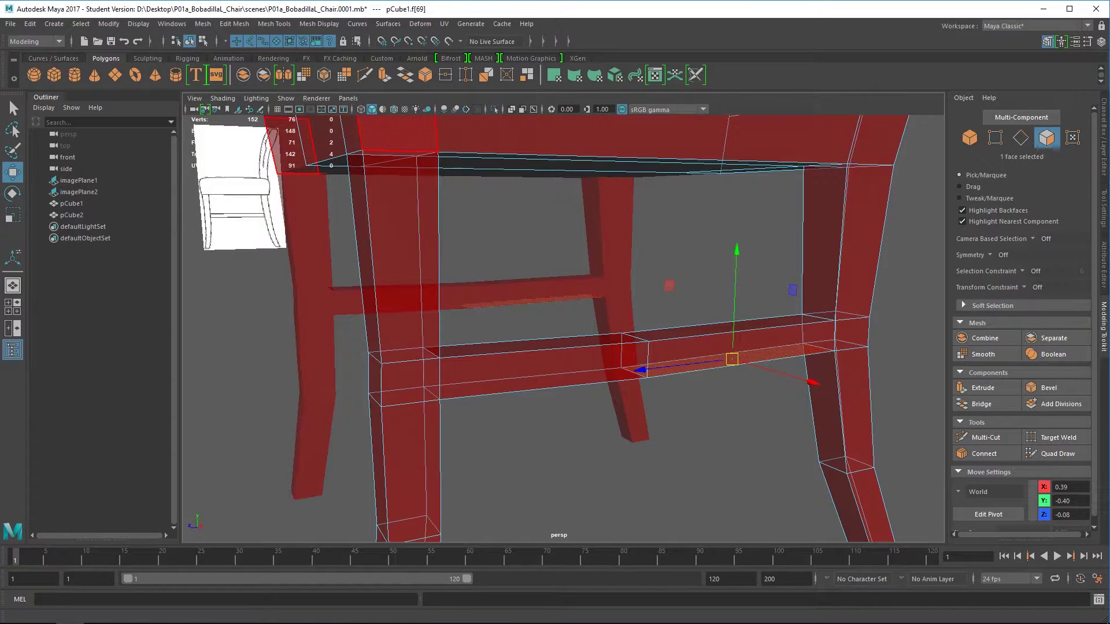
Reset the Merge Vertices options again, run the merge at the 0.01 threshold, and clear the selection.
left_click(234, 24)
mouse_move(206, 24)
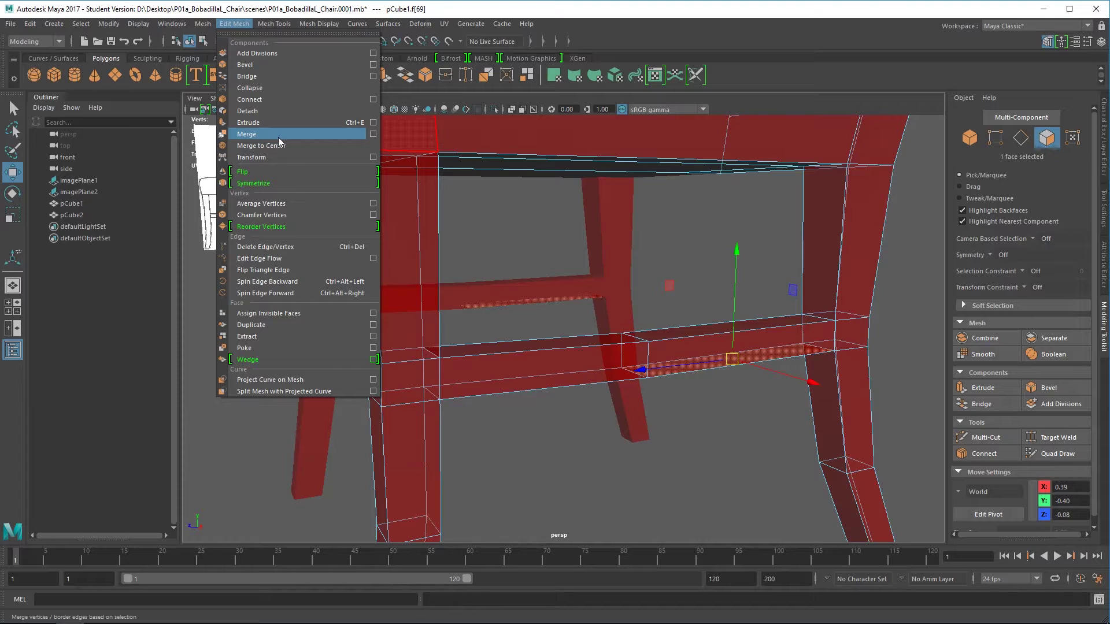
left_click(373, 136)
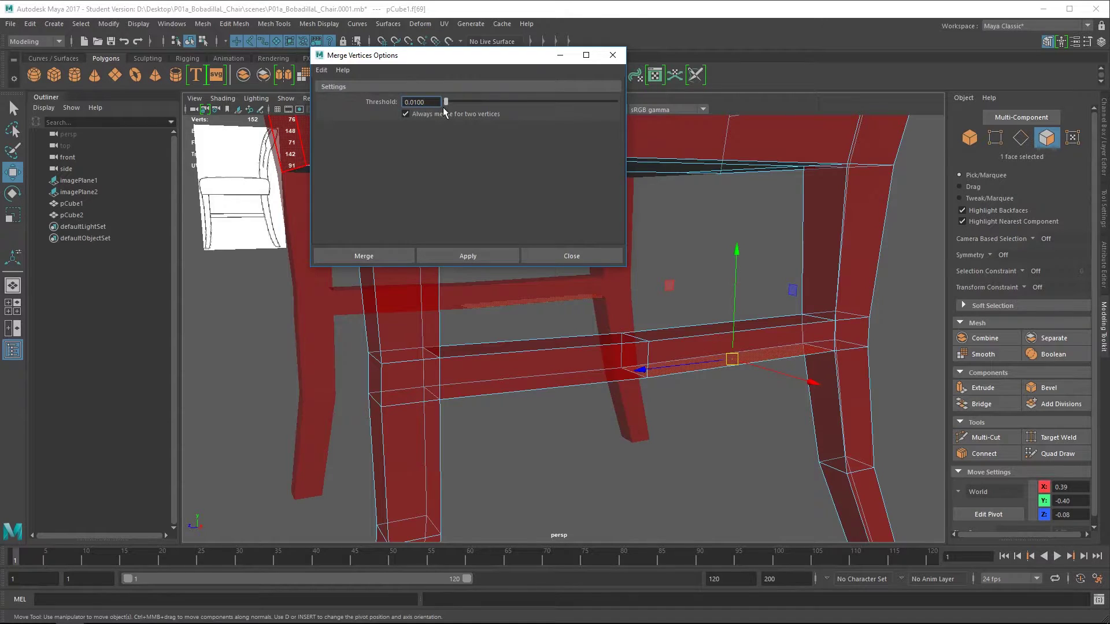
left_click(322, 72)
left_click(356, 93)
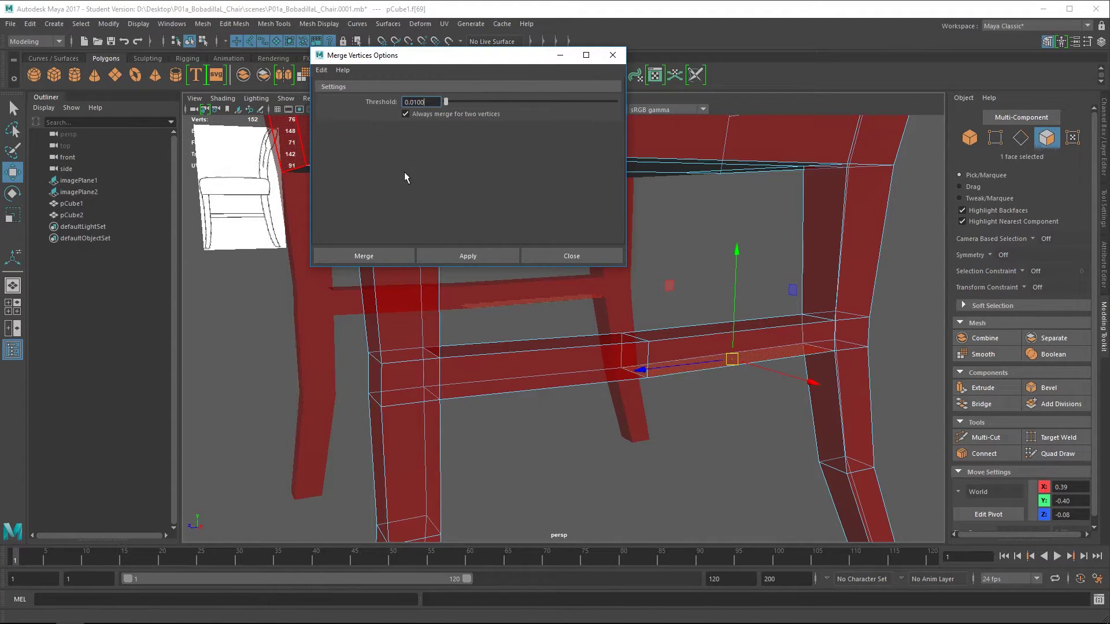
left_click(383, 256)
scroll(636, 404, "up", 3)
left_click(721, 437)
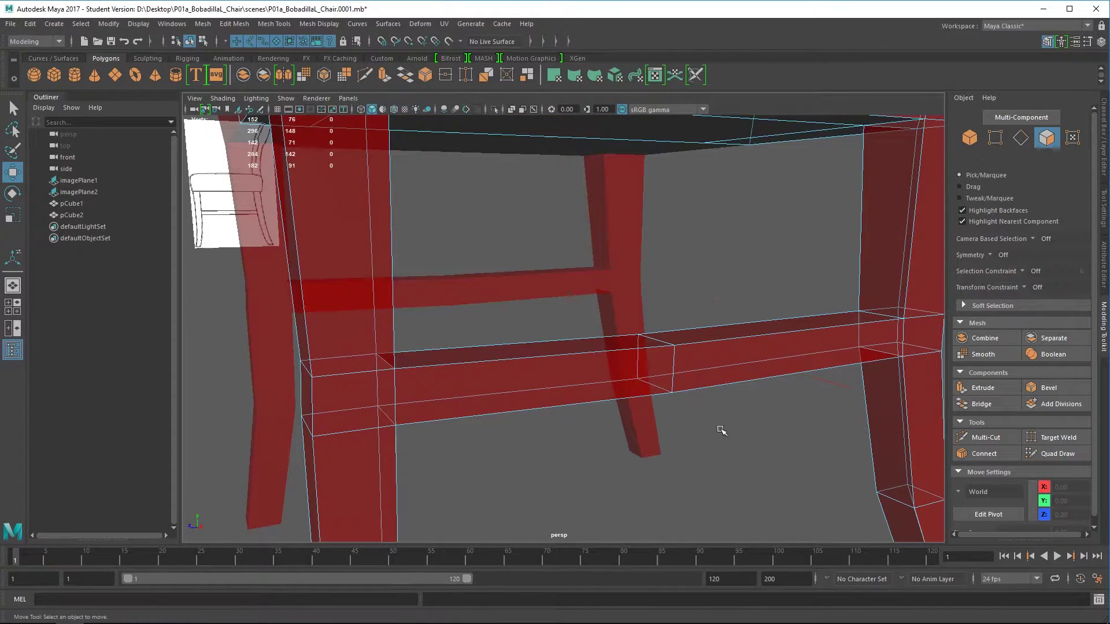
Delete the edge loop around the stretcher's middle together with its vertices, and undo the deletion.
left_click_drag(731, 372, 599, 378, "alt")
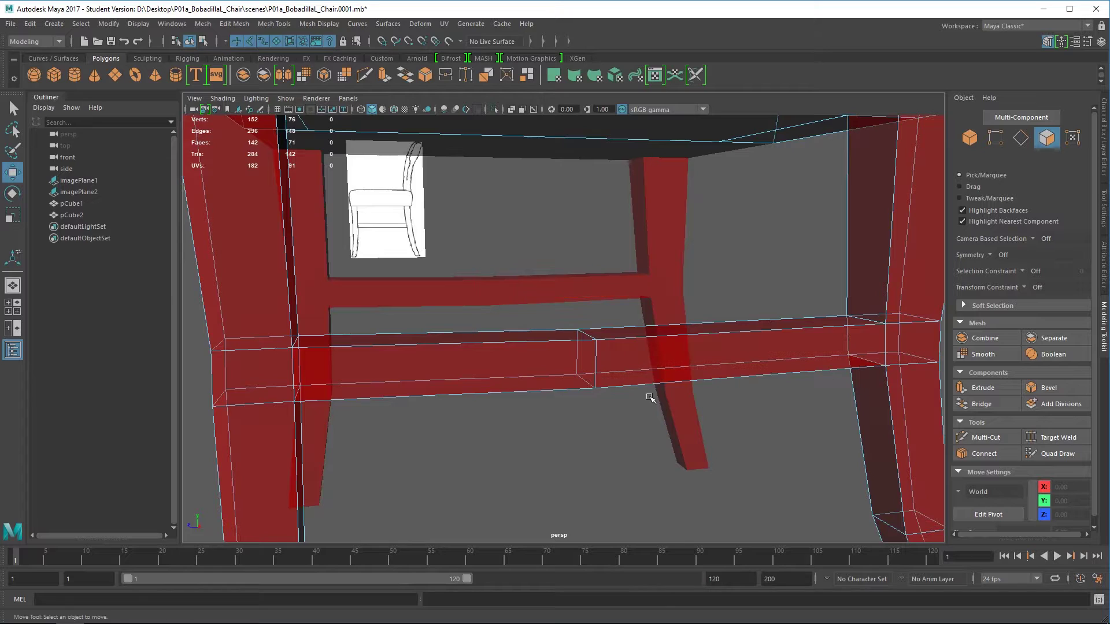
right_click_drag(640, 429, 634, 392, "alt")
left_click_drag(634, 393, 629, 418, "alt")
right_click_drag(579, 370, 580, 249)
double_click(588, 372)
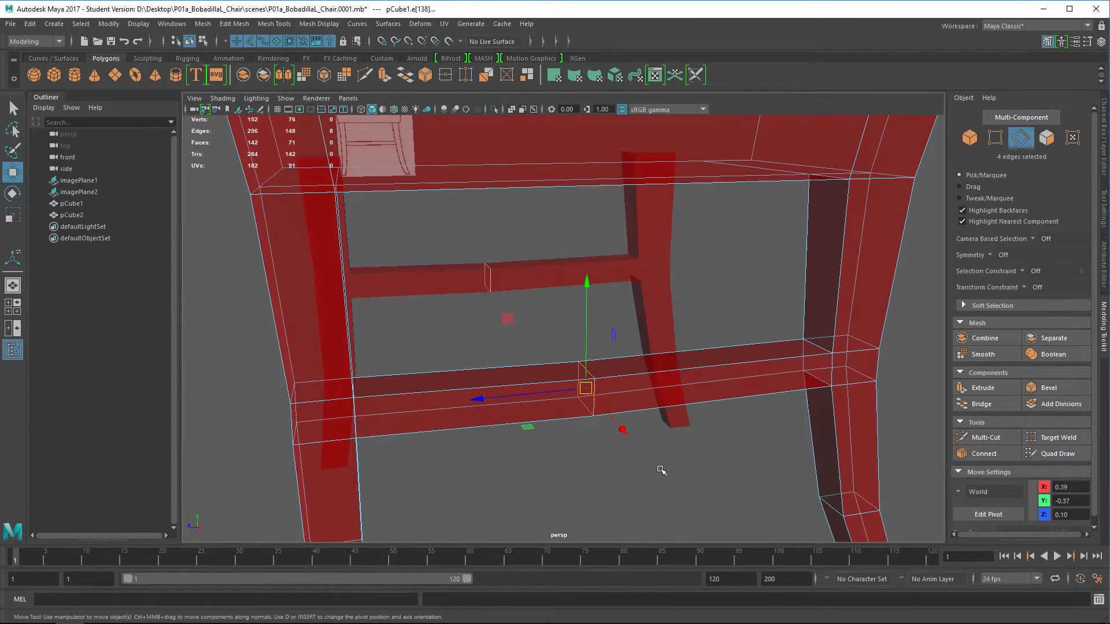
key("Delete")
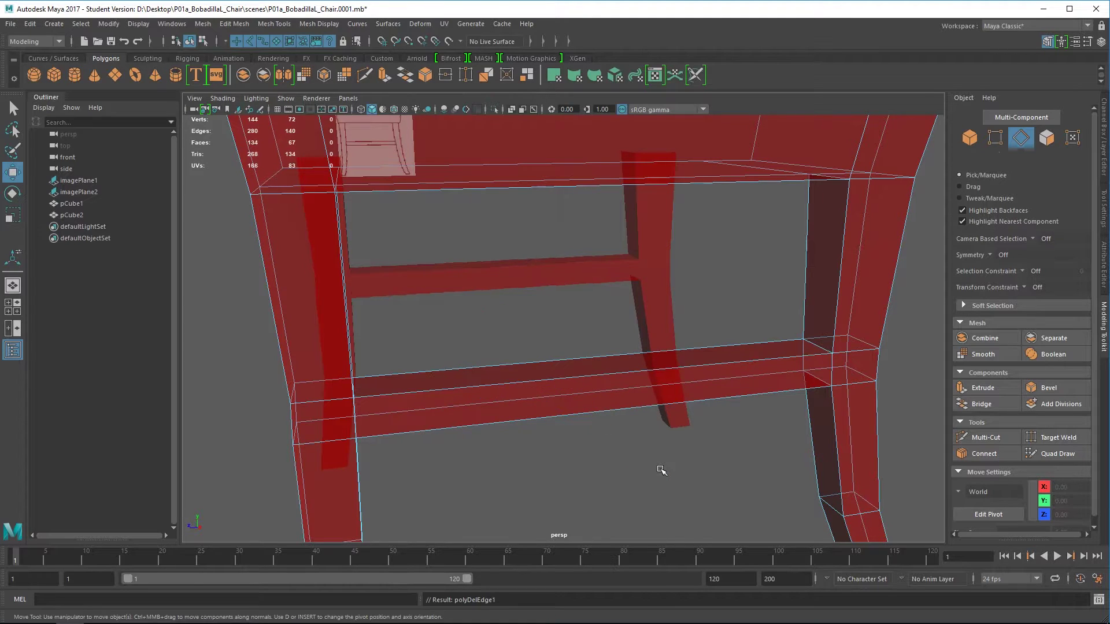
left_click_drag(661, 470, 632, 368, "alt")
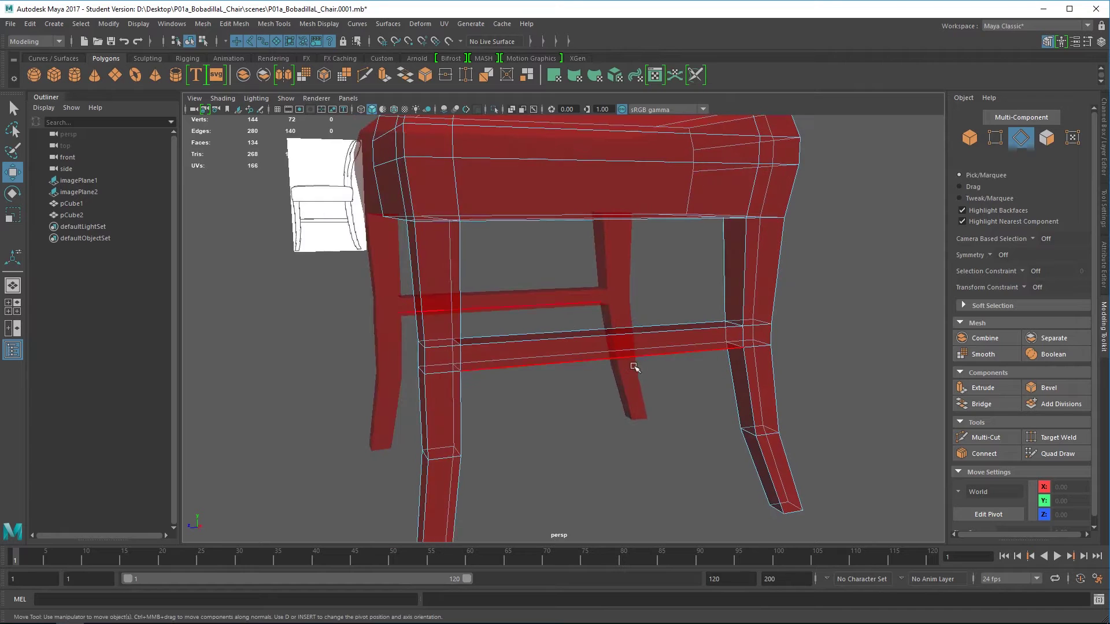
key("ctrl+z")
Delete only the edges of the stretcher's middle loop, keeping their vertices.
scroll(619, 397, "up", 2)
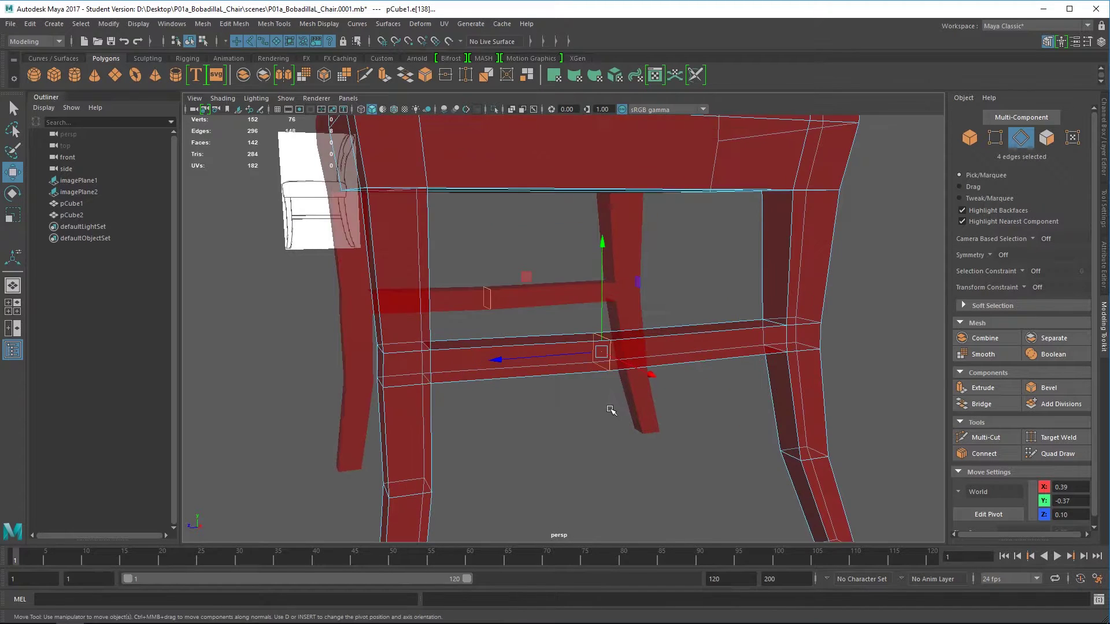
key("Delete")
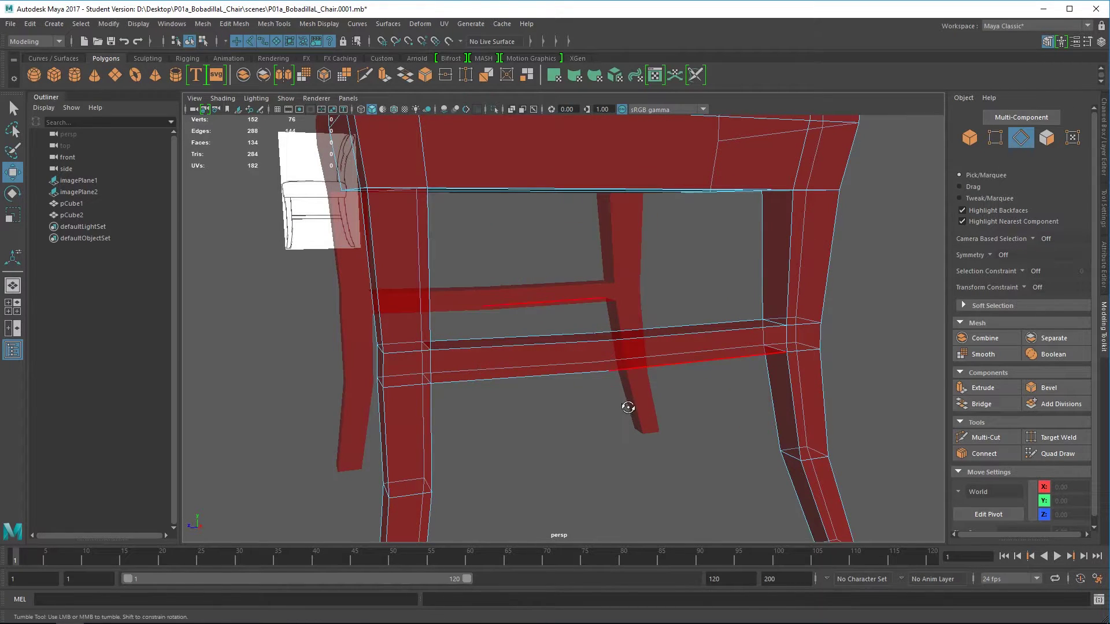
left_click_drag(627, 404, 620, 404, "alt")
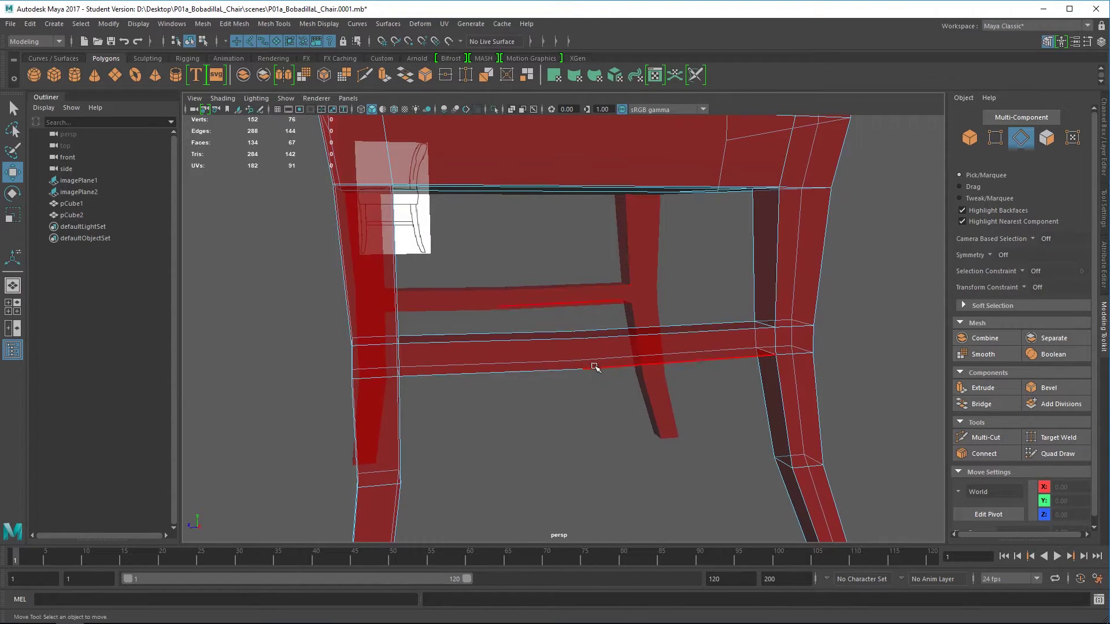
Switch to vertex selection and select the vertex remaining at the middle of the stretcher's upper outer edge.
scroll(599, 365, "up", 2)
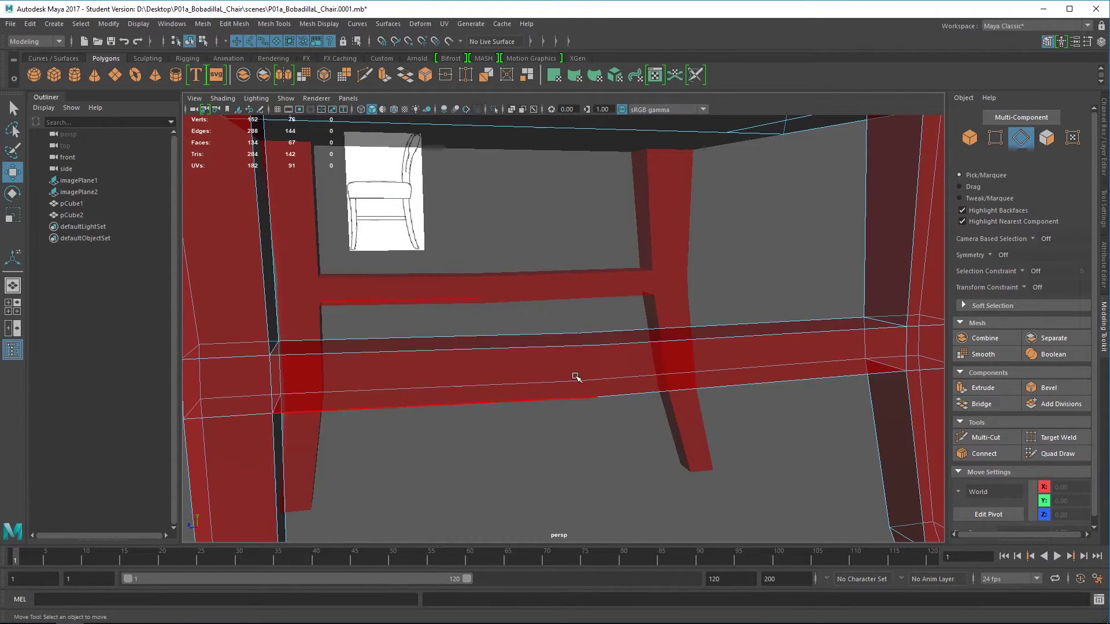
left_click_drag(577, 382, 610, 383, "alt")
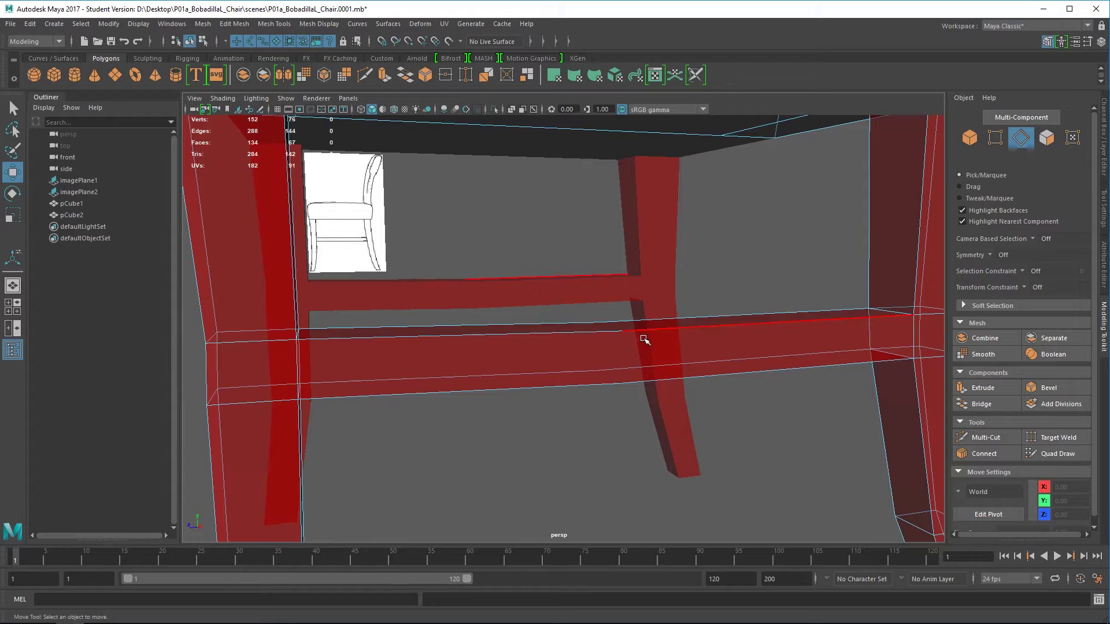
scroll(639, 327, "up", 3)
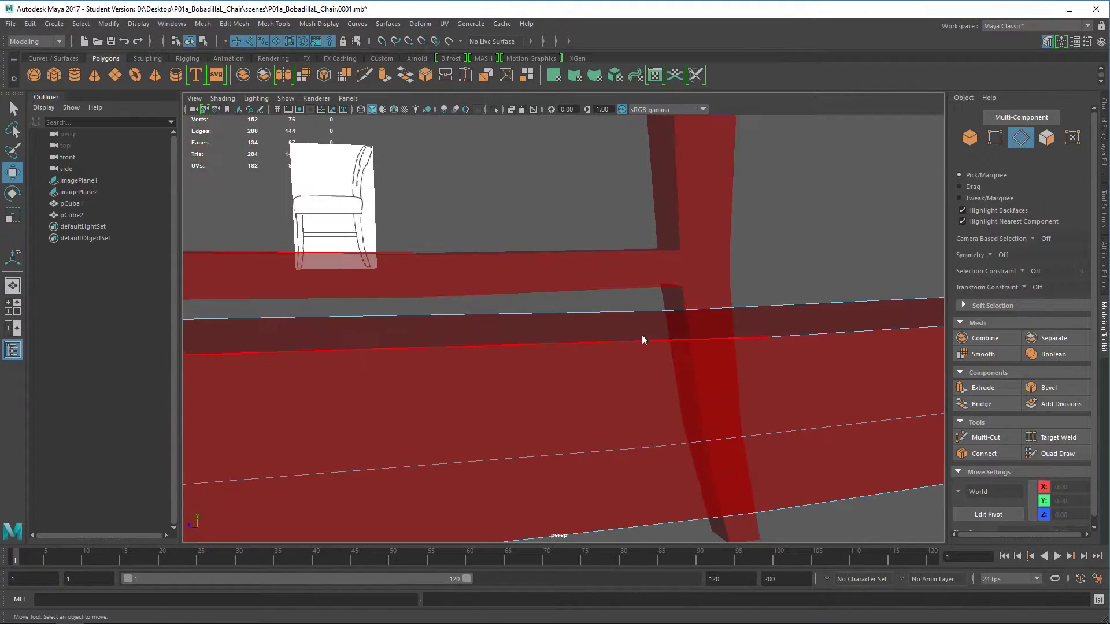
right_click_drag(647, 282, 599, 285)
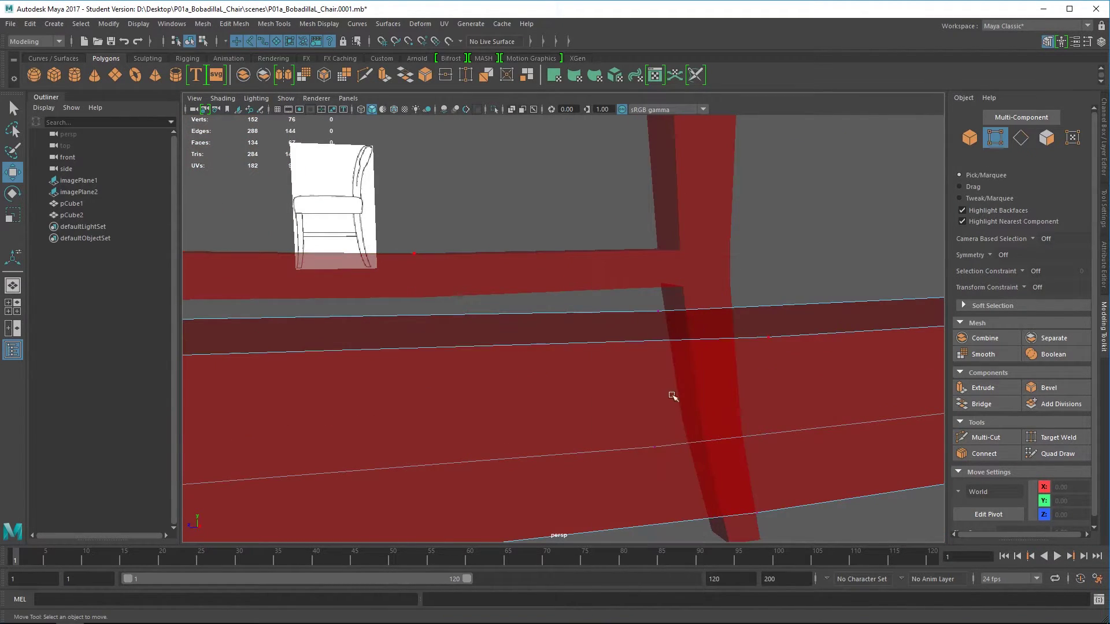
left_click(763, 340)
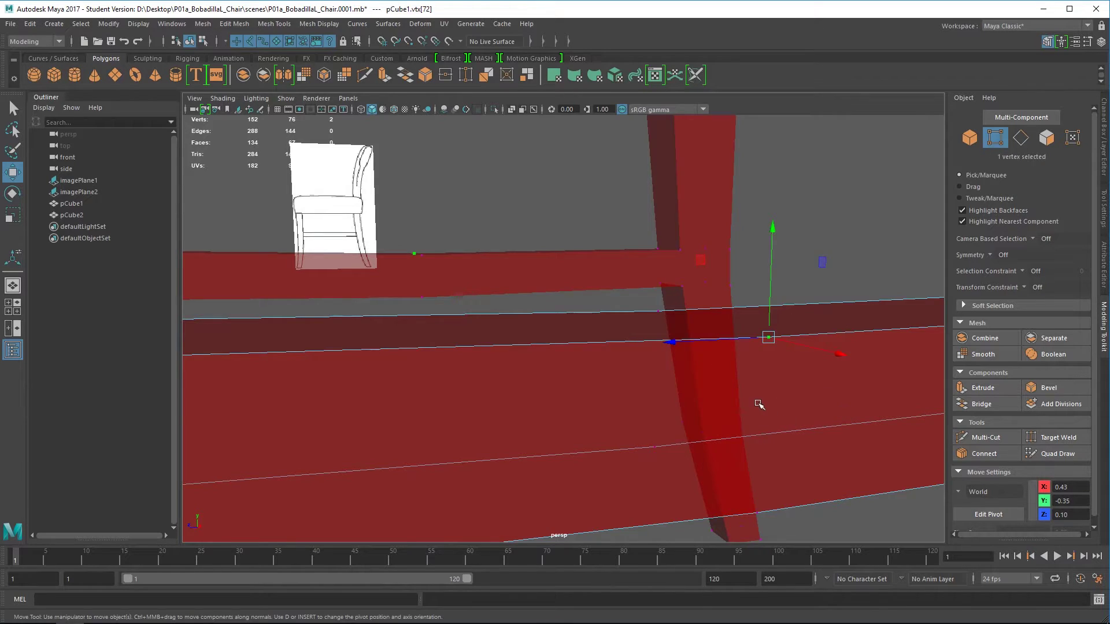
Undo the recent selection changes and the edge-only deletion of the stretcher's middle loop.
scroll(756, 403, "down", 3)
right_click(710, 346)
left_click(765, 263)
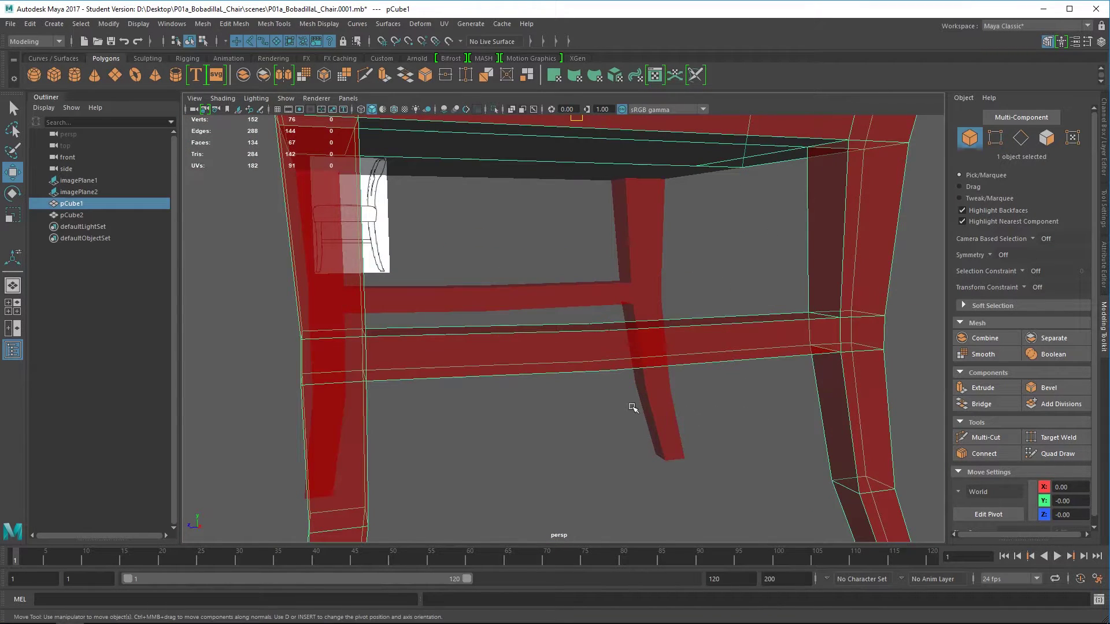
key("ctrl+z")
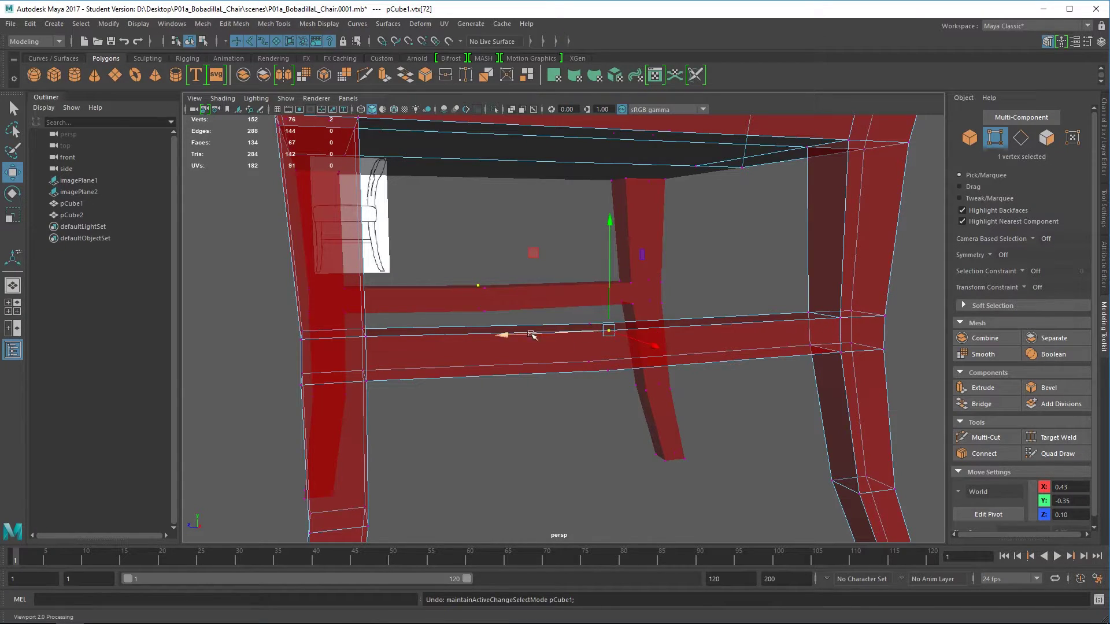
key("ctrl+z")
key("ctrl+z")
key("ctrl+z")
key("ctrl+z")
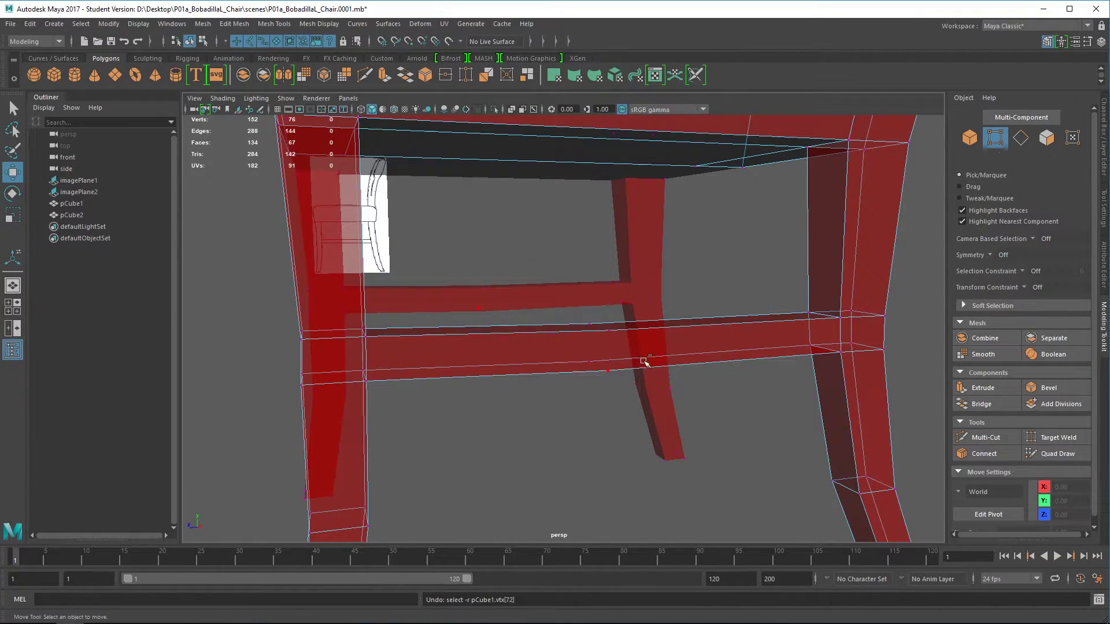
Select the edge loop around the stretcher's middle and delete it together with its vertices.
double_click(608, 354)
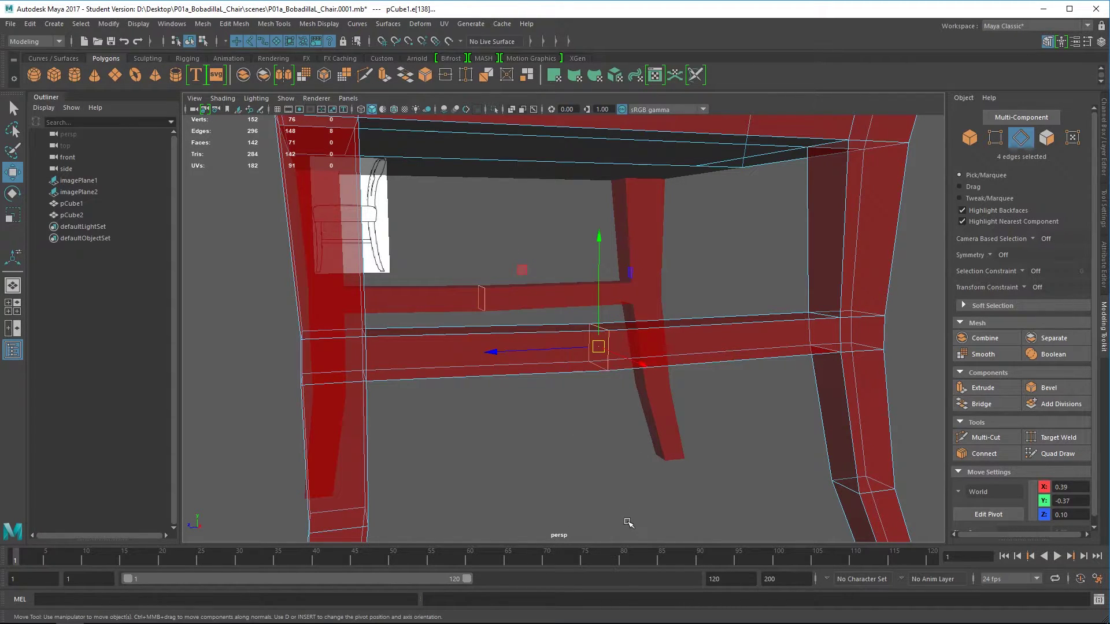
key("ctrl+Delete")
left_click_drag(700, 441, 624, 310, "alt")
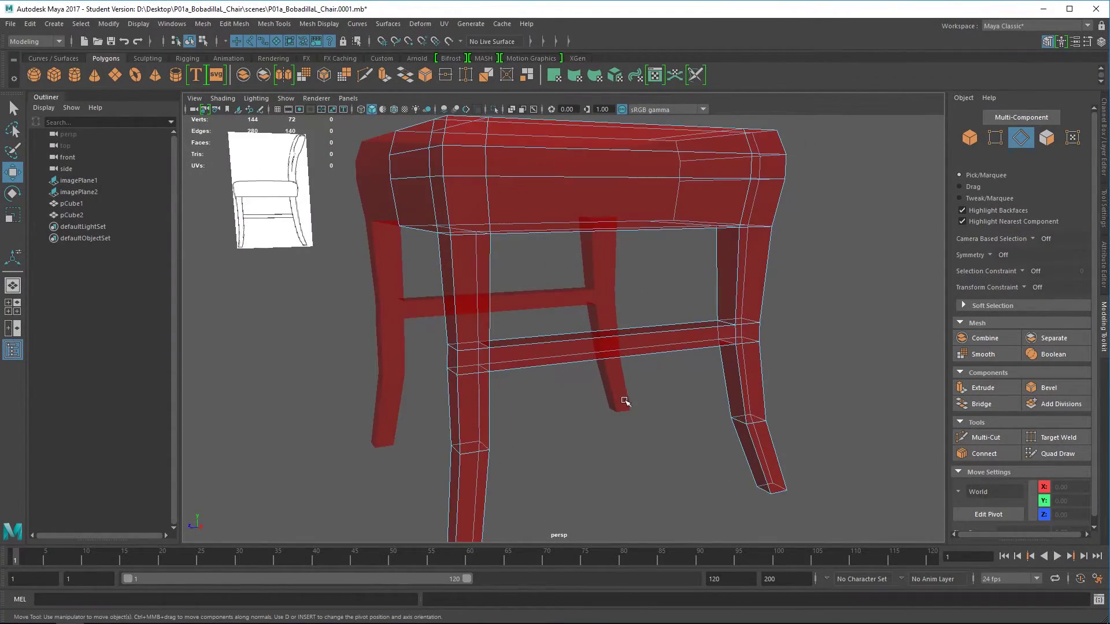
left_click_drag(624, 401, 604, 404, "alt")
key("space")
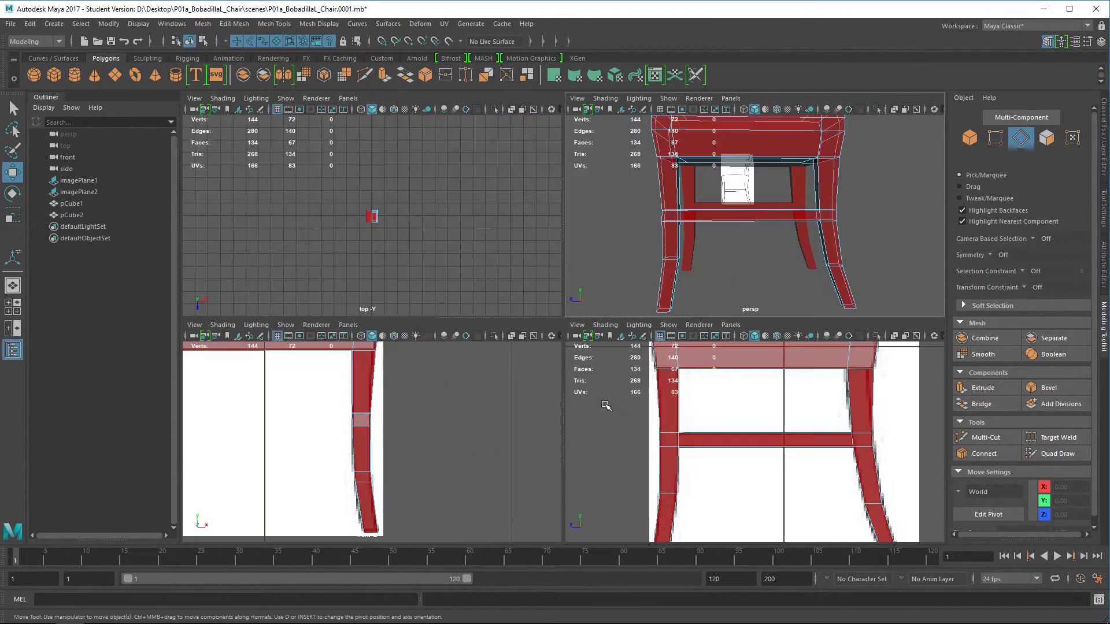
key("space")
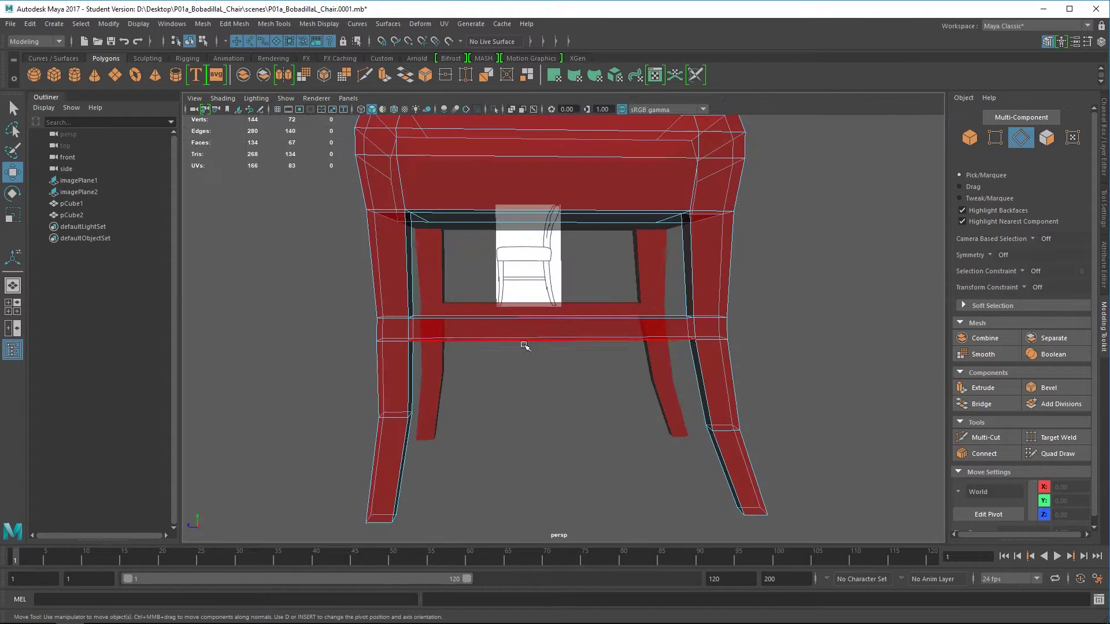
left_click_drag(508, 372, 541, 380, "alt")
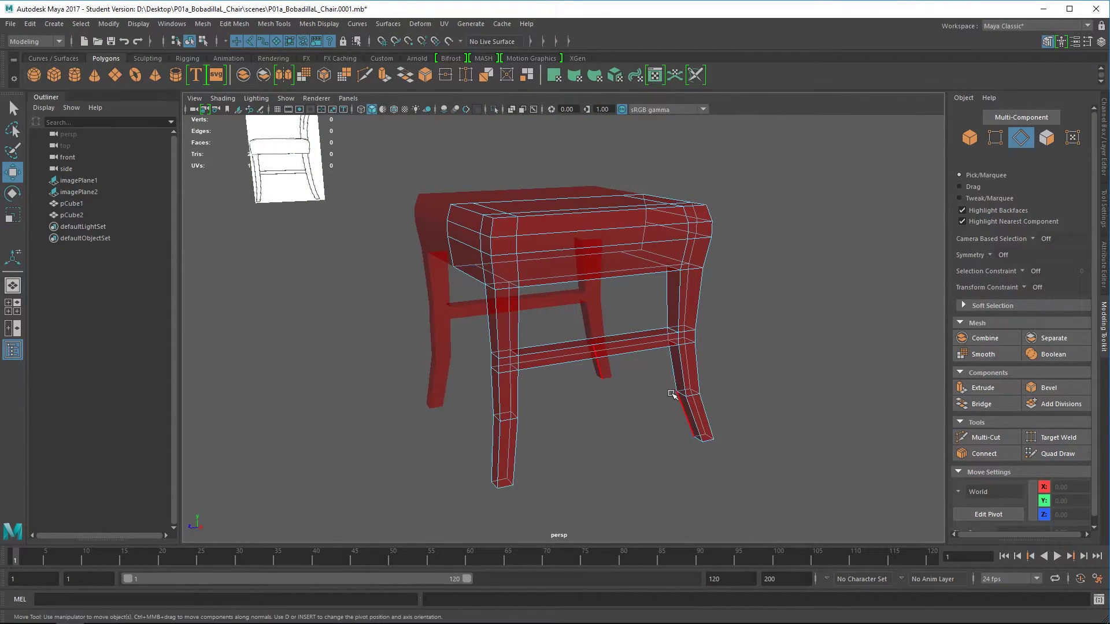
Switch to face selection and delete all the faces of the stretcher between the two legs.
scroll(670, 393, "up", 2)
scroll(679, 379, "up", 2)
right_click_drag(675, 355, 684, 315)
left_click_drag(668, 288, 678, 399)
key("Delete")
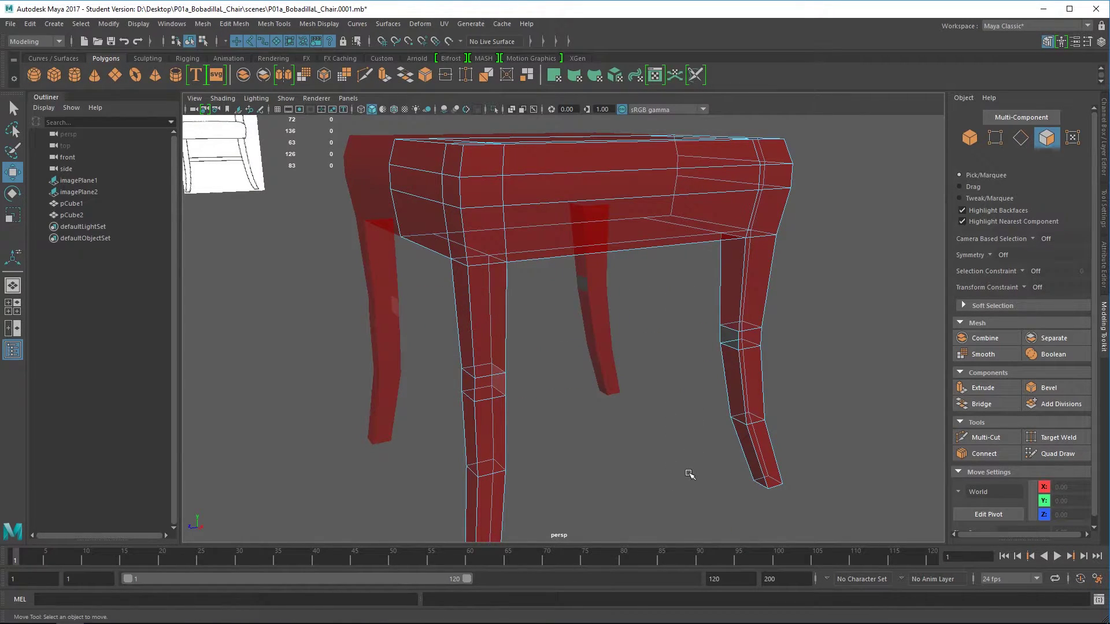
left_click_drag(689, 474, 717, 463, "alt")
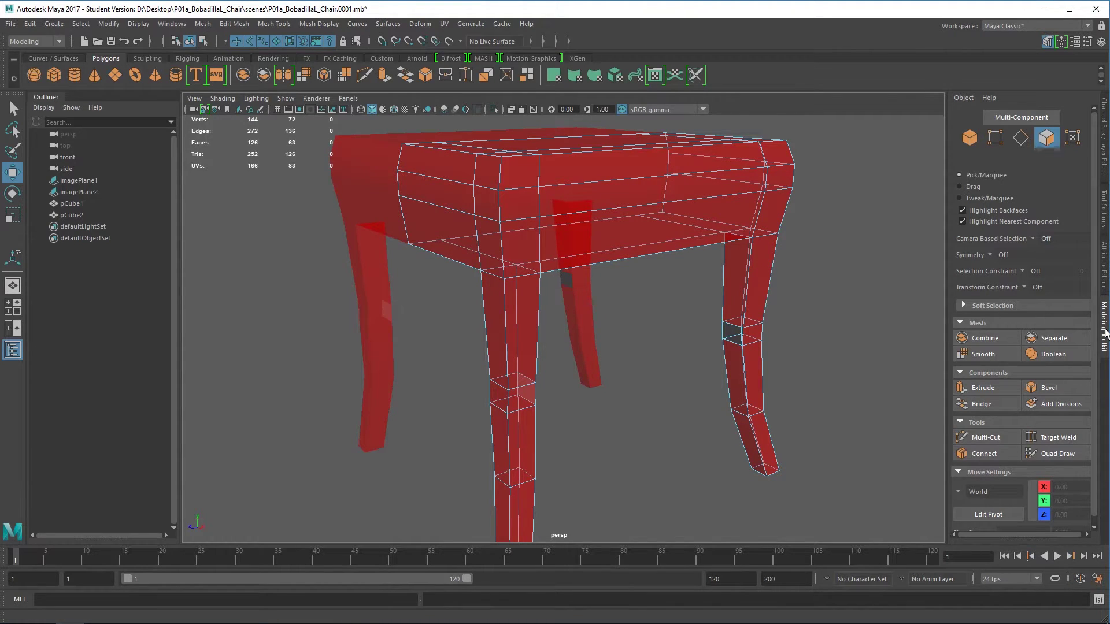
Fill the stretcher opening in one leg with a face using Append to Polygon.
scroll(1005, 459, "down", 1)
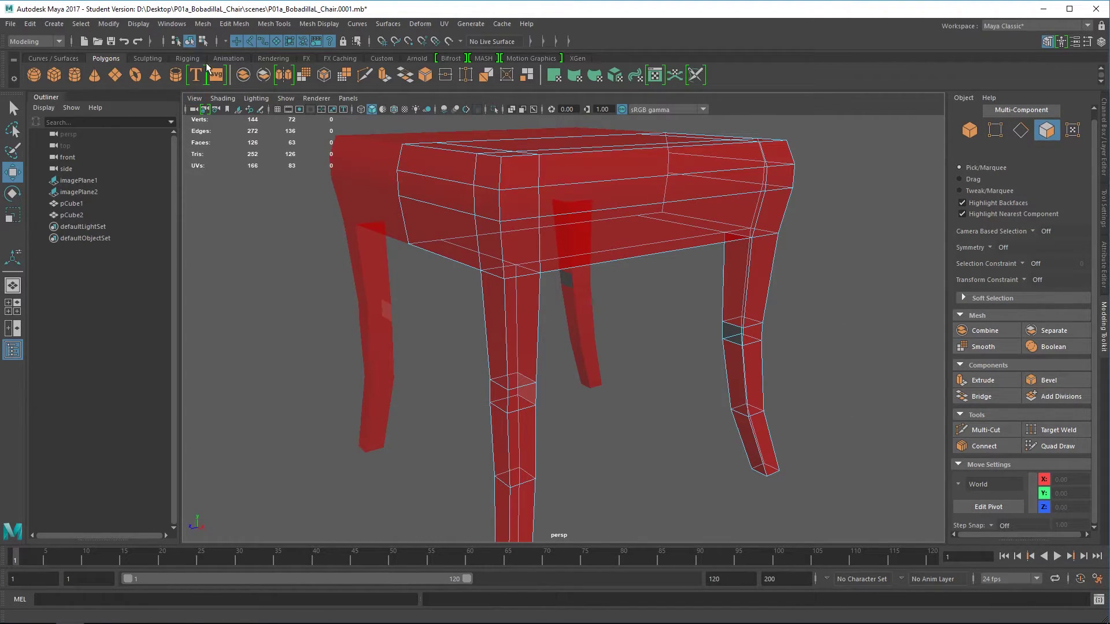
left_click(279, 25)
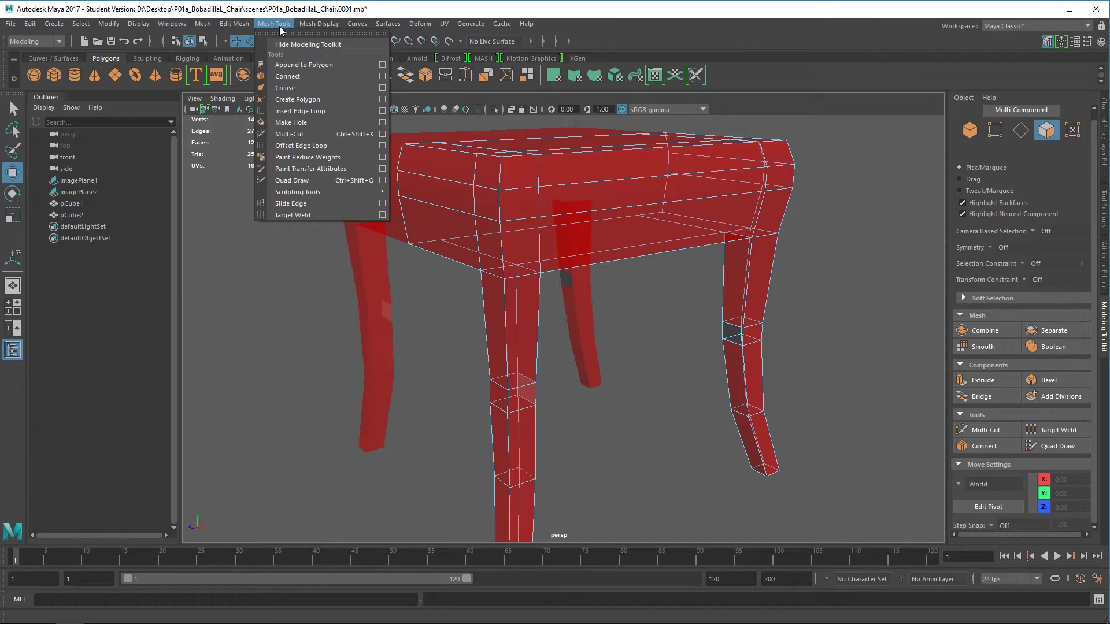
left_click(305, 65)
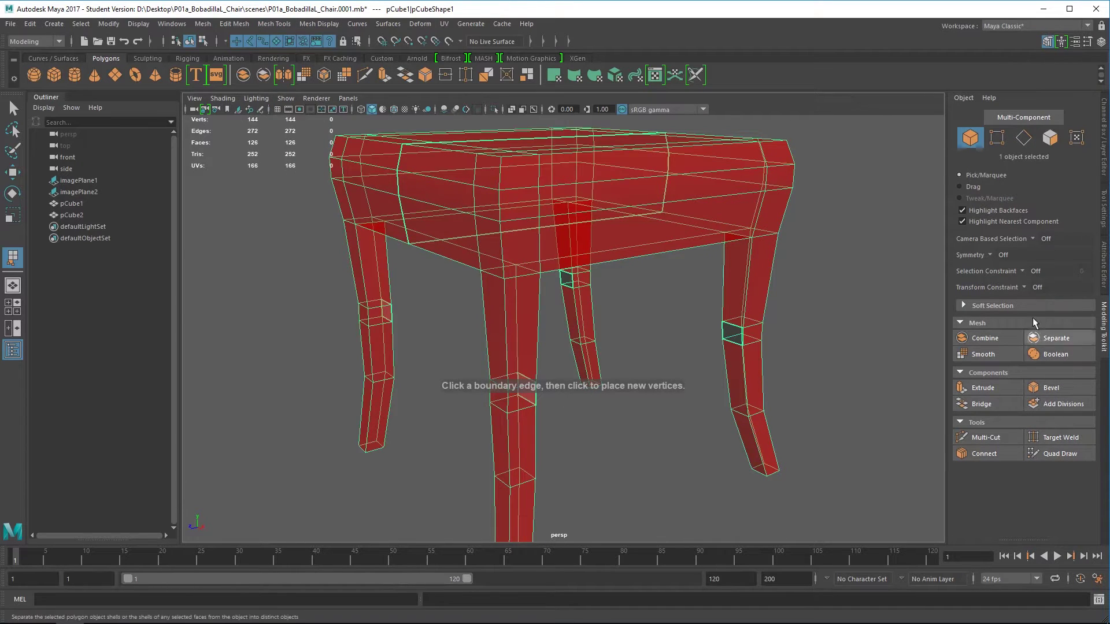
left_click_drag(693, 322, 617, 300, "alt")
scroll(561, 320, "up", 5)
scroll(561, 320, "up", 3)
left_click(641, 262)
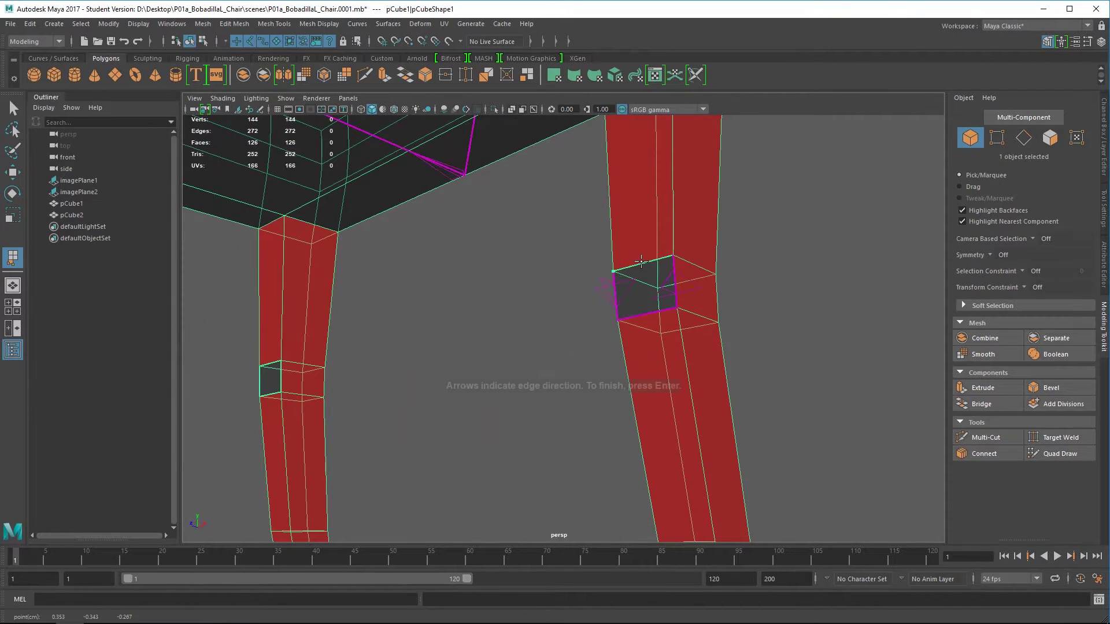
left_click(650, 313)
key("Return")
left_click_drag(650, 312, 454, 306, "alt")
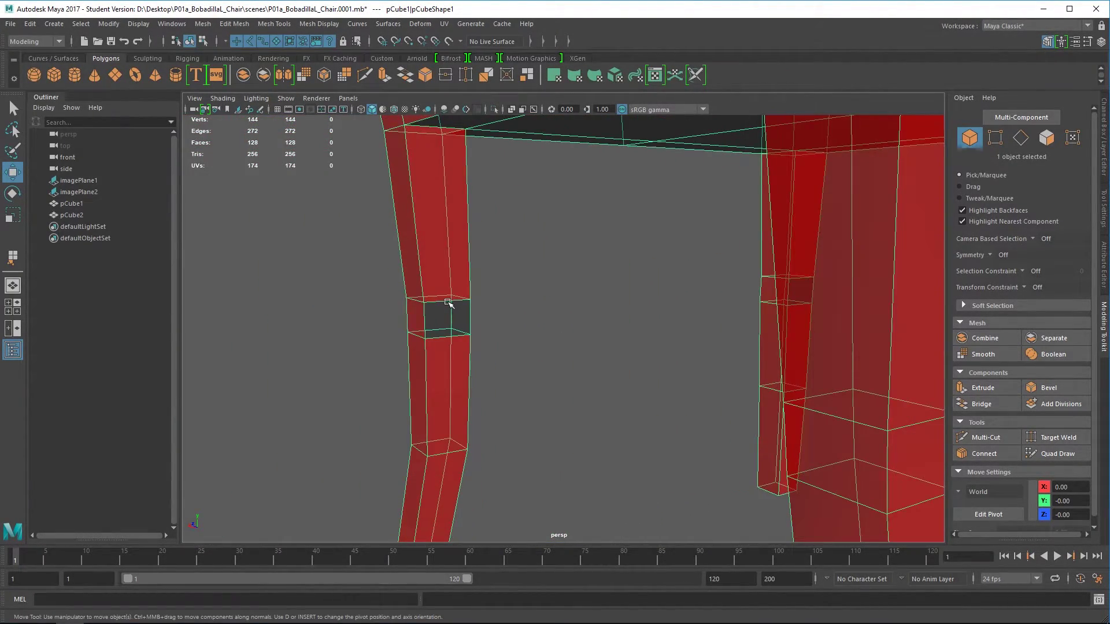
Fill the stretcher opening in the other leg with Append to Polygon and return to object selection.
key("y")
left_click(448, 302)
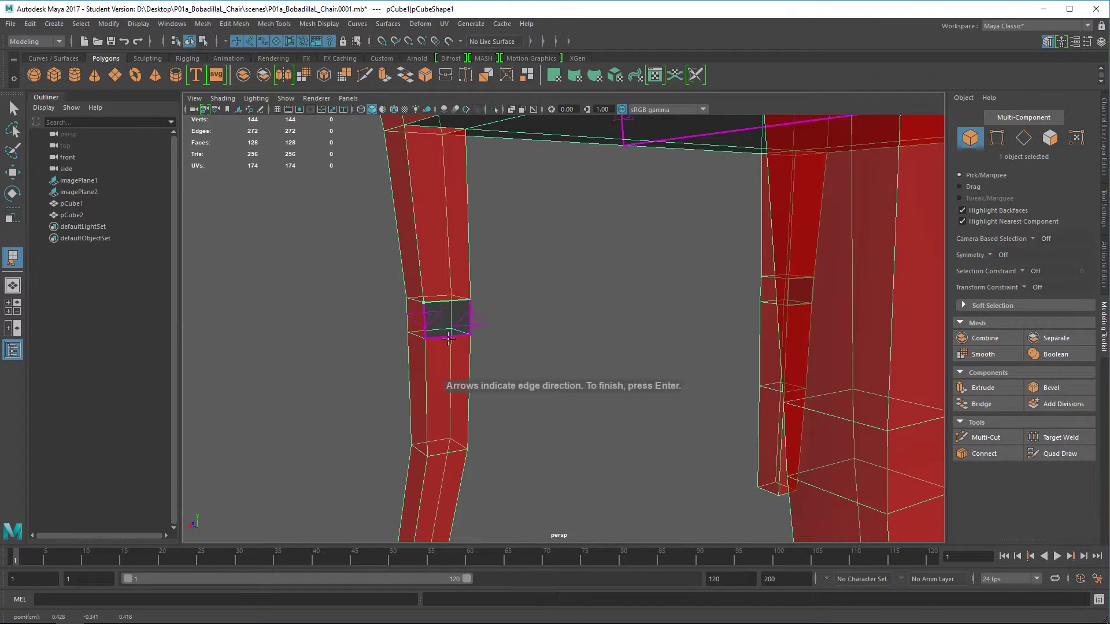
left_click(449, 336)
key("Return")
key("w")
left_click_drag(543, 350, 567, 342, "alt")
right_click_drag(568, 342, 608, 284)
left_click(583, 370)
left_click_drag(583, 370, 541, 360, "alt")
left_click(625, 322)
Select the faces of the legs around the filled openings, harden their edges, and clear the selection in object mode.
right_click_drag(309, 306, 307, 313)
left_click_drag(272, 266, 599, 380)
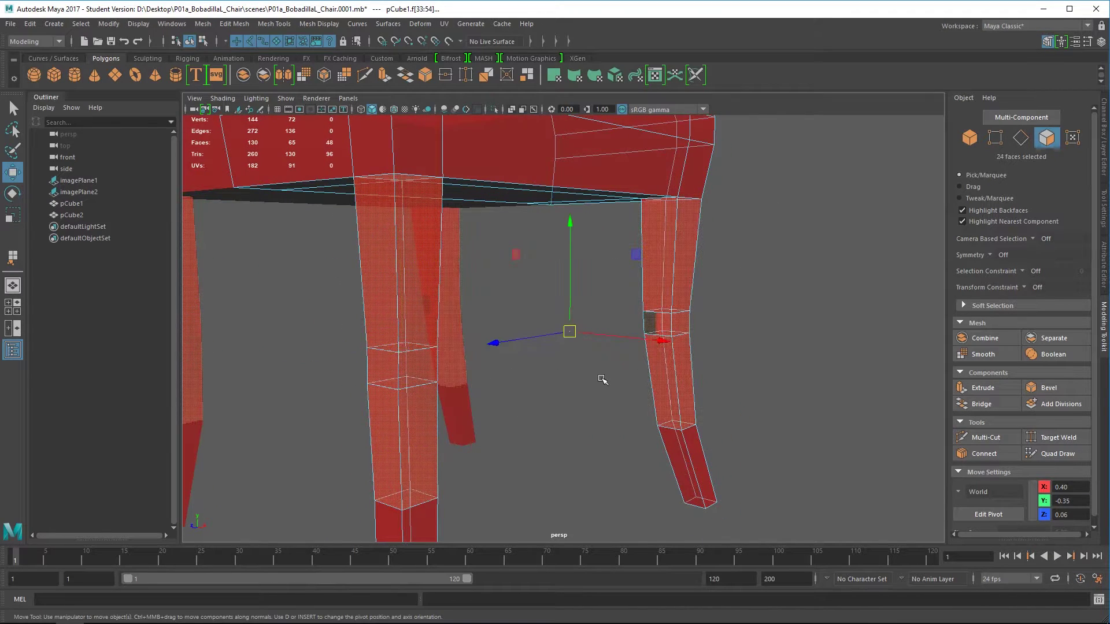
left_click(328, 24)
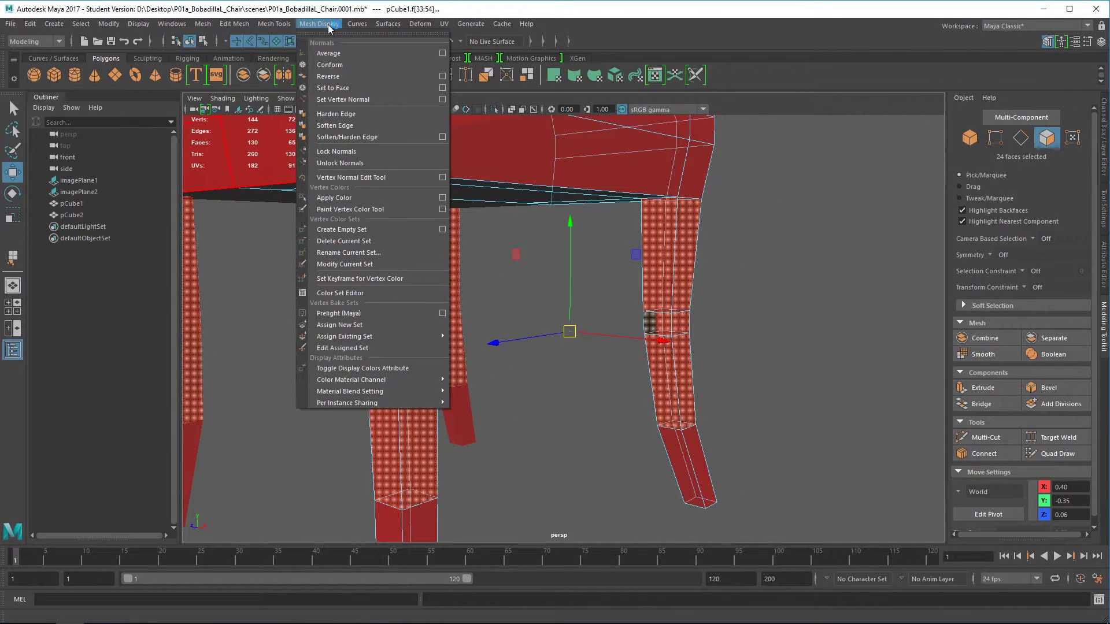
left_click(372, 114)
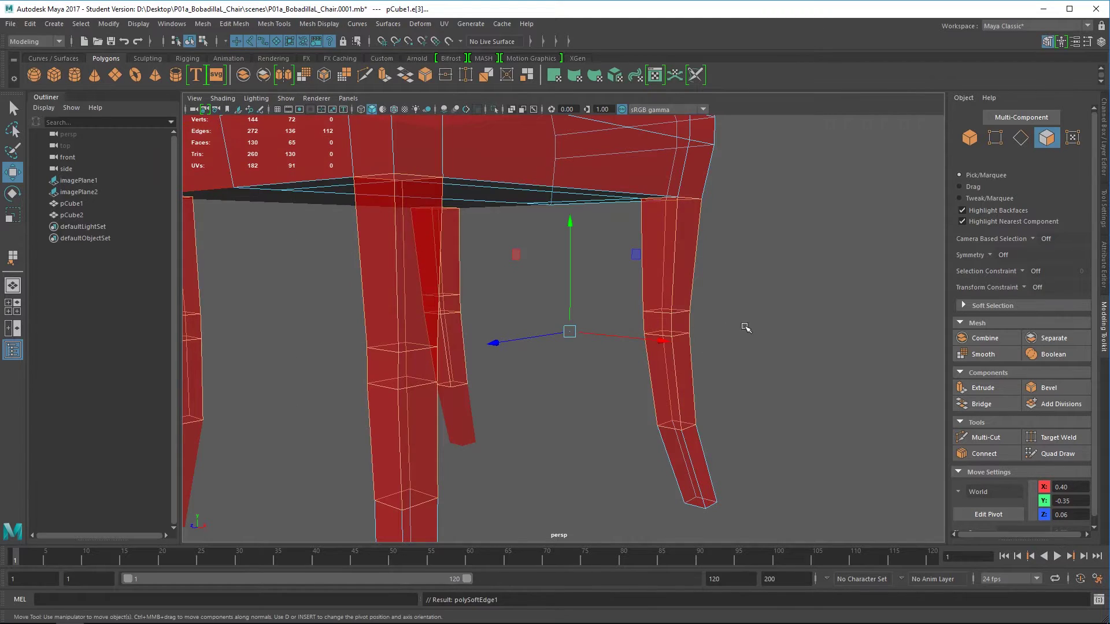
right_click_drag(658, 271, 704, 249)
left_click_drag(693, 355, 715, 355, "alt")
left_click_drag(767, 403, 518, 404, "alt")
left_click(530, 413)
scroll(533, 410, "down", 4)
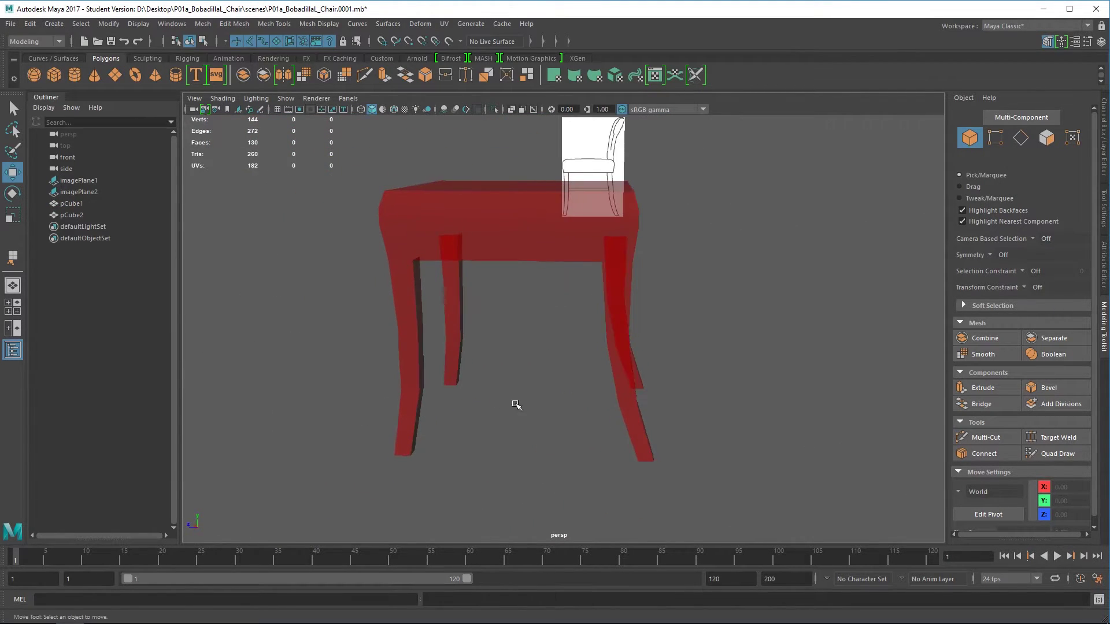
Bridge the two facing inner leg faces to rebuild the stretcher, then return to object mode.
scroll(515, 403, "up", 5)
left_click(295, 348)
middle_click_drag(392, 357, 444, 329, "alt")
left_click_drag(444, 328, 426, 319, "alt")
right_click_drag(379, 279, 380, 309)
left_click(379, 287)
middle_click_drag(380, 288, 537, 386, "alt")
left_click_drag(537, 386, 617, 407, "alt")
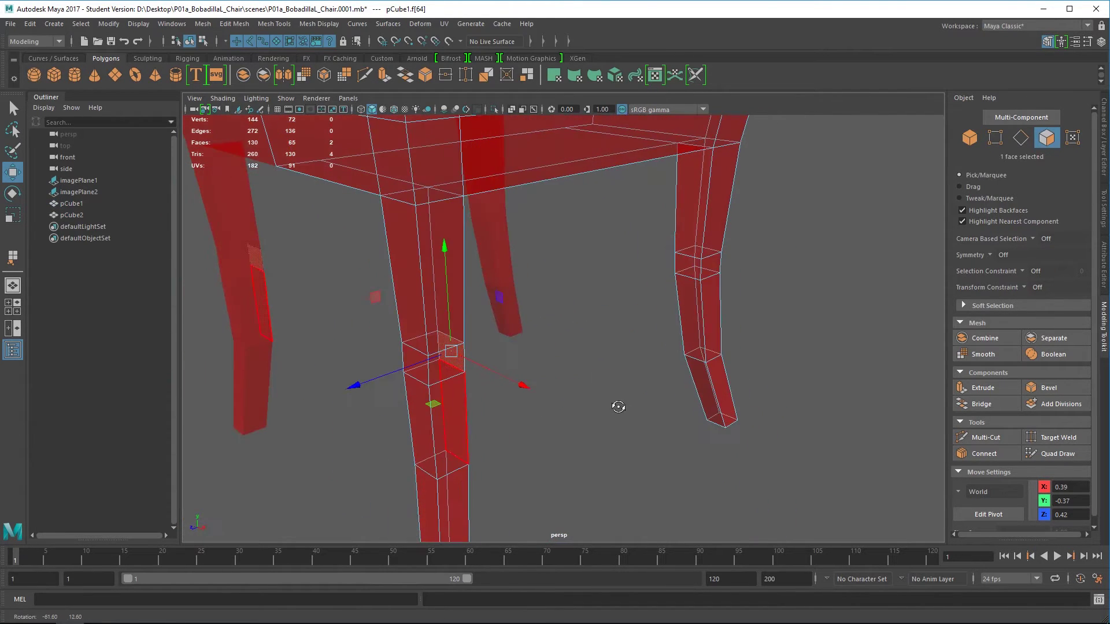
left_click(685, 264, "shift")
left_click_drag(615, 342, 583, 365, "alt")
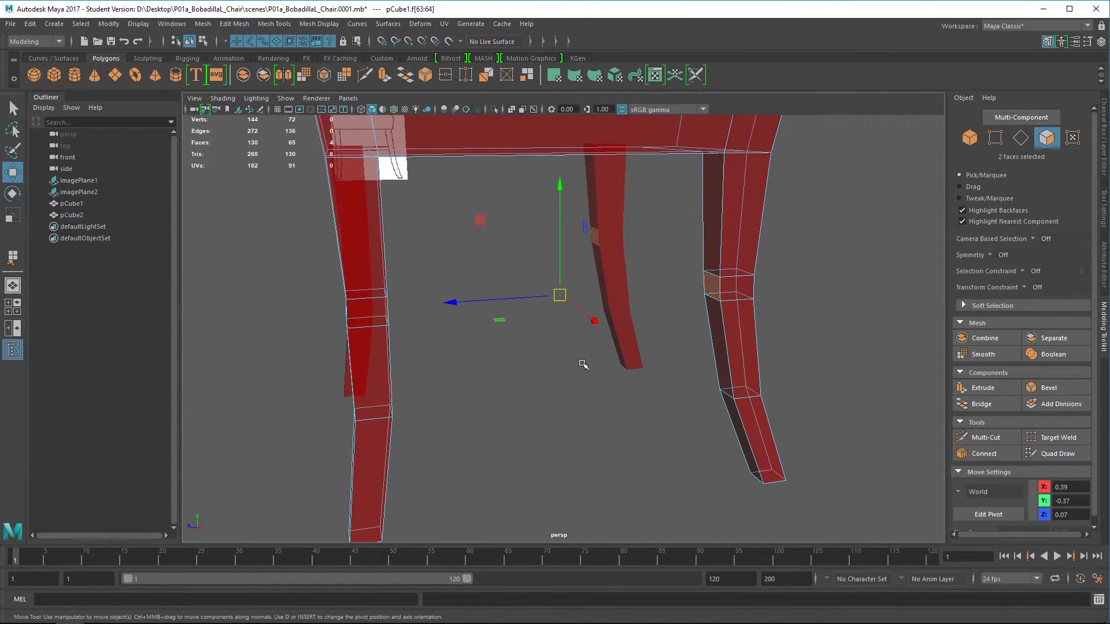
left_click(983, 404)
left_click_drag(595, 404, 526, 379, "alt")
right_click_drag(566, 280, 619, 255)
left_click_drag(637, 351, 632, 412, "alt")
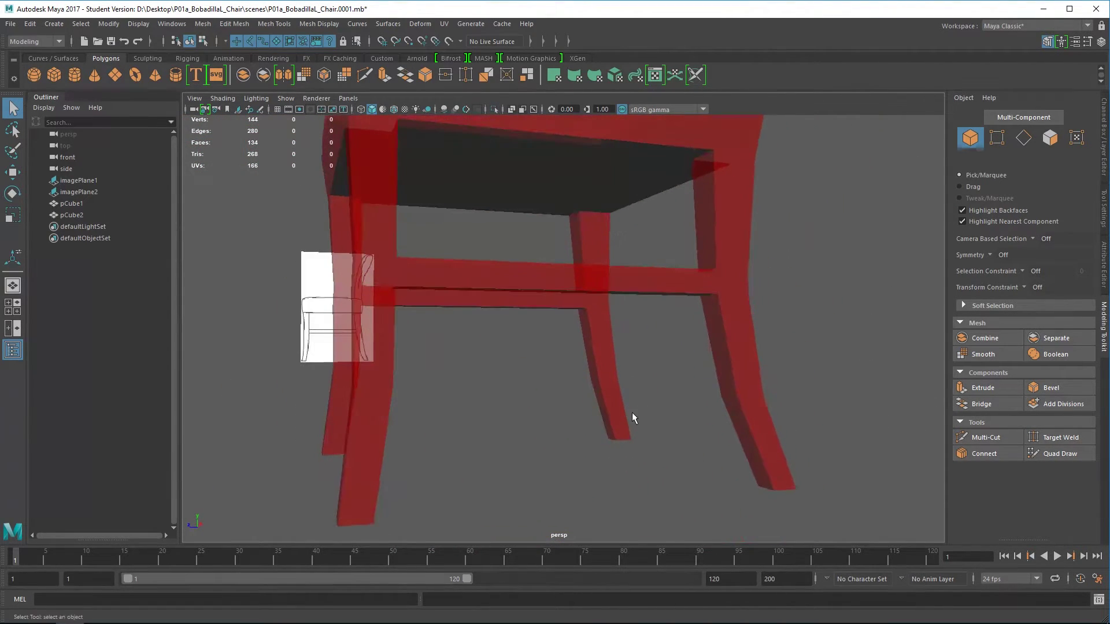
Examine the rebuilt stretchers and their joints with the legs from several angles around the chair.
left_click_drag(523, 280, 455, 336, "alt")
left_click_drag(562, 370, 463, 379, "alt")
left_click_drag(669, 401, 630, 410, "alt")
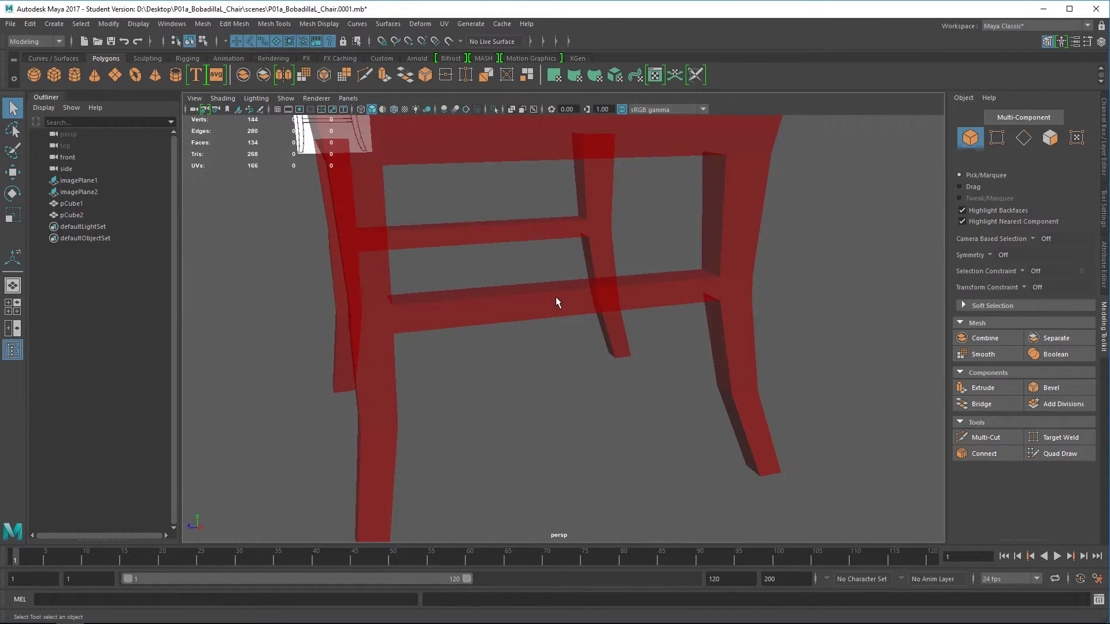
left_click_drag(572, 318, 889, 335, "alt")
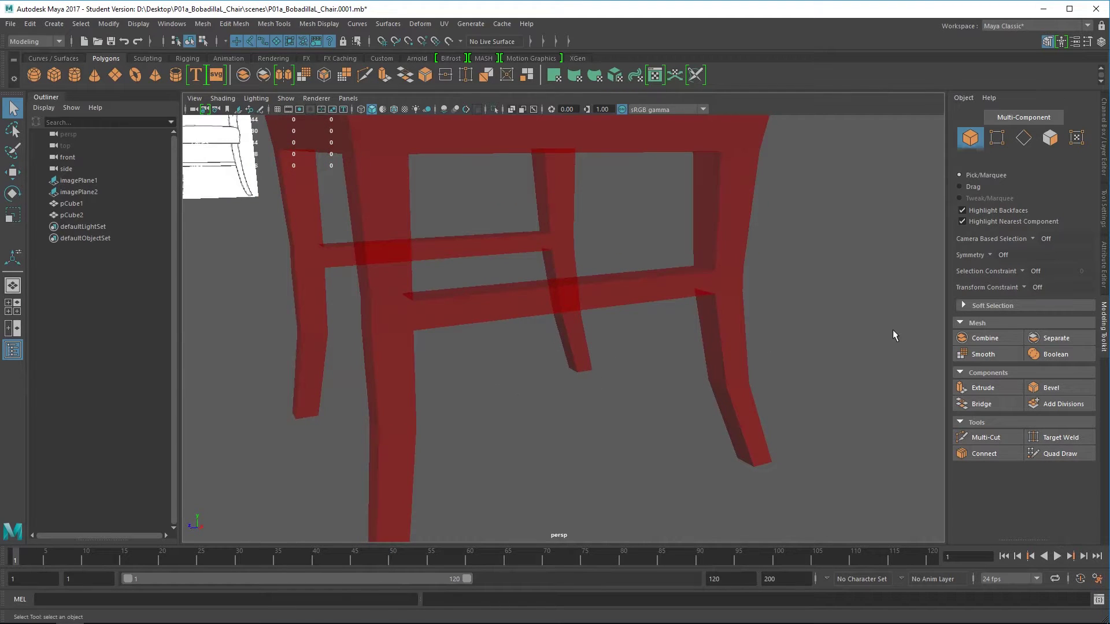
scroll(495, 332, "down", 5)
left_click_drag(508, 318, 553, 341, "alt")
left_click_drag(487, 357, 520, 375, "alt")
right_click_drag(533, 202, 604, 186)
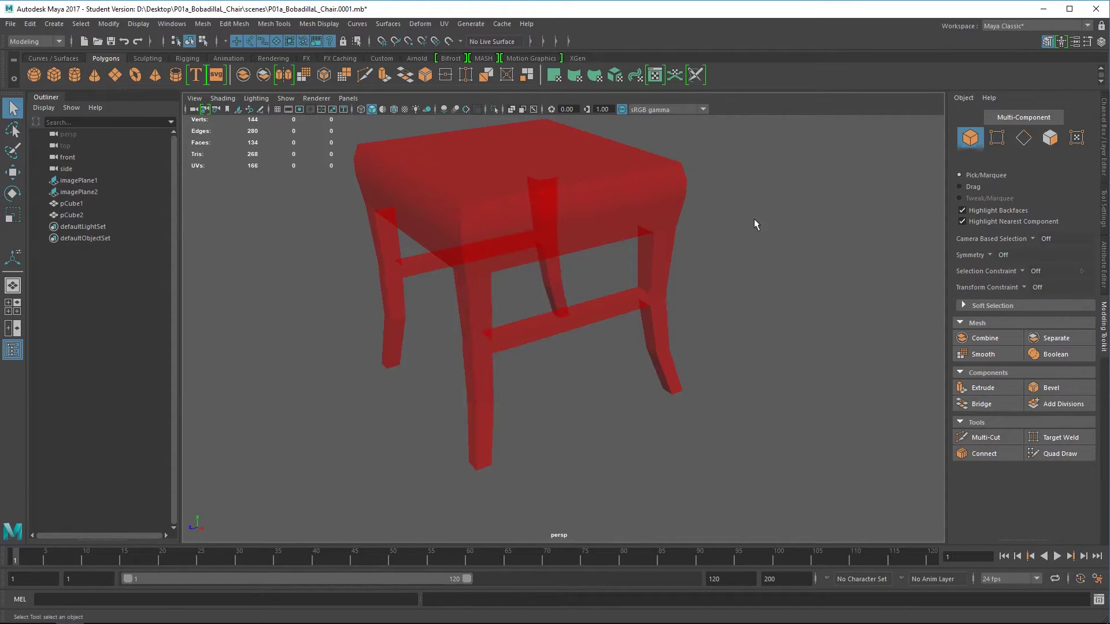
scroll(670, 269, "down", 3)
left_click_drag(671, 270, 526, 330, "alt")
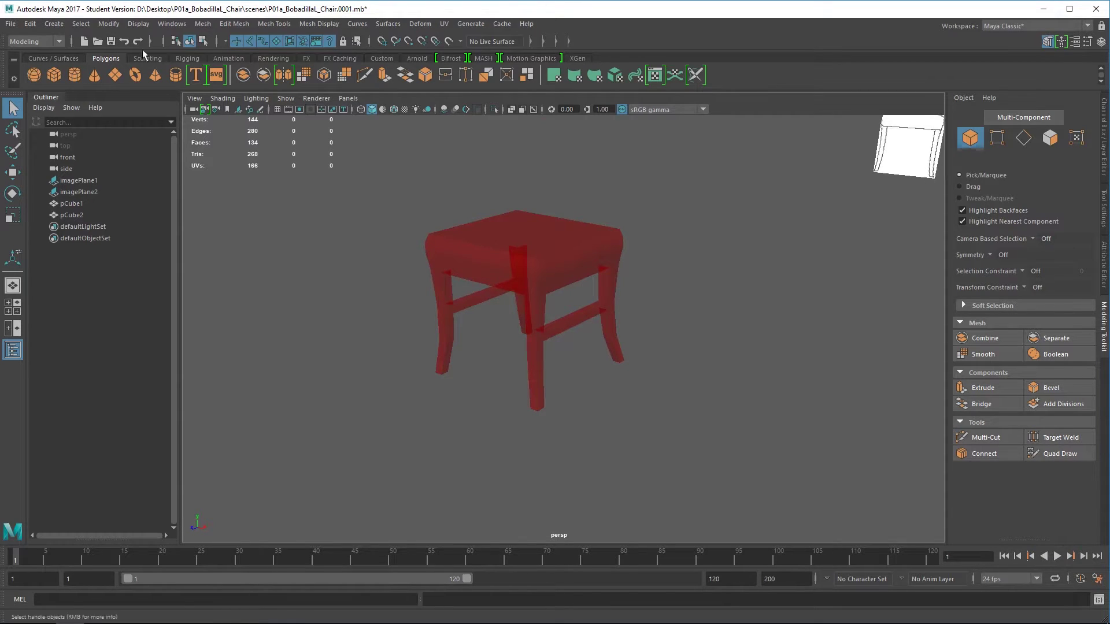
Save the scene as an incremented version, accepting the student version notice.
left_click(11, 25)
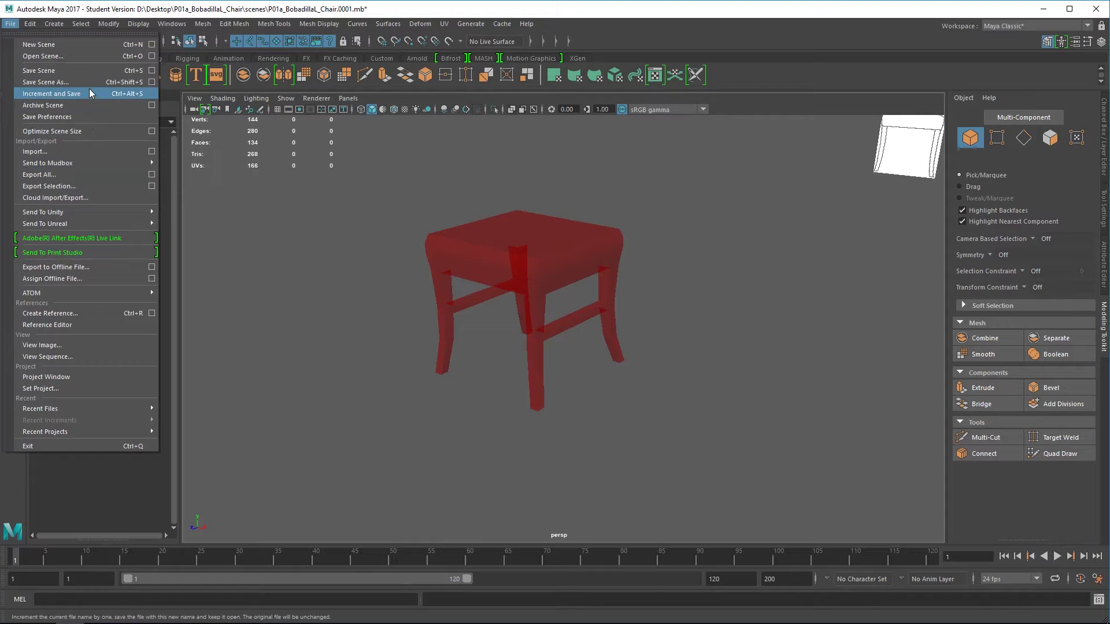
left_click(88, 95)
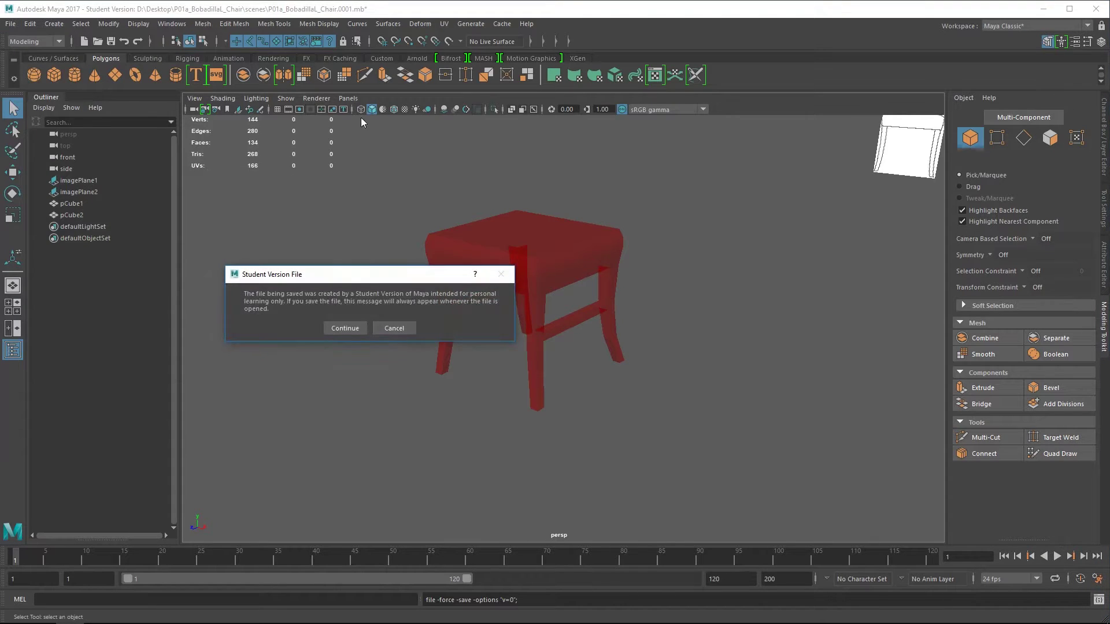
left_click(360, 326)
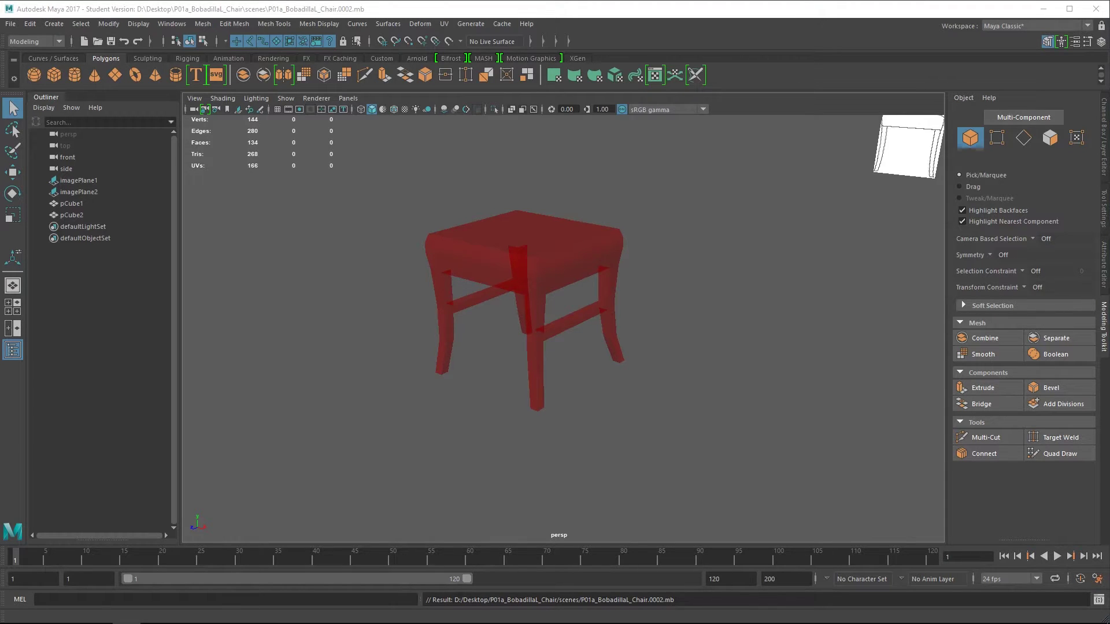
Select the pCube1 half of the chair and examine its seat alongside the reference images.
left_click(584, 255)
left_click_drag(328, 330, 351, 311, "alt")
left_click_drag(707, 332, 637, 357, "alt")
left_click_drag(534, 304, 454, 265, "alt")
mouse_move(647, 307)
left_mouse_down("alt")
mouse_move(629, 288)
mouse_move(461, 241)
mouse_move(584, 242)
mouse_move(751, 372)
mouse_move(733, 374)
mouse_move(666, 295)
left_mouse_up("alt")
left_click_drag(574, 392, 703, 399, "alt")
left_click_drag(700, 299, 694, 380, "alt")
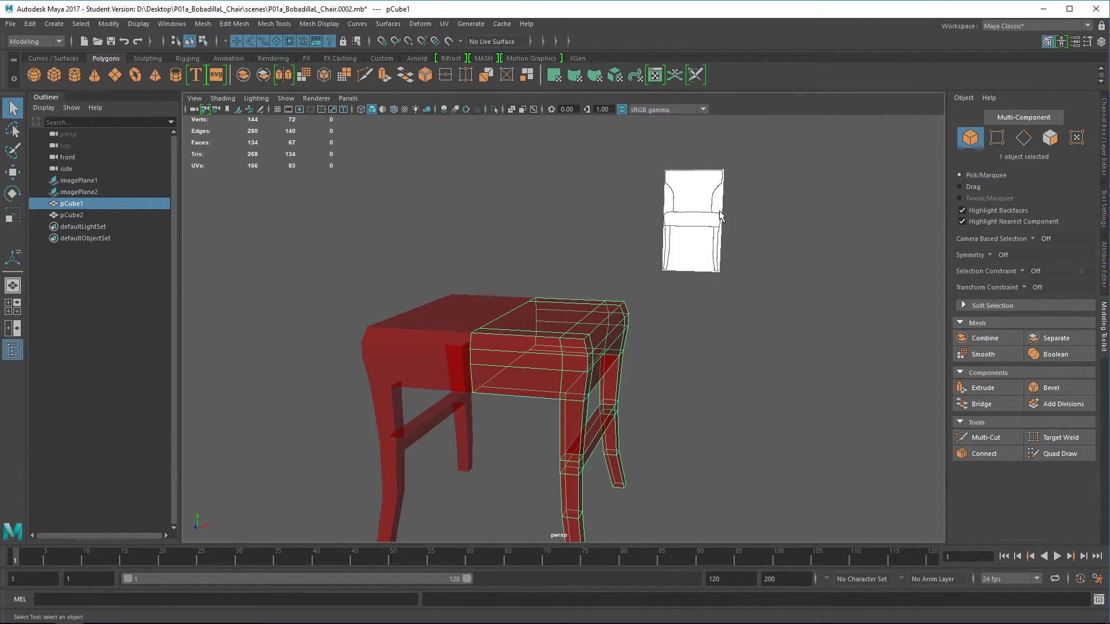
left_click_drag(612, 320, 541, 368, "alt")
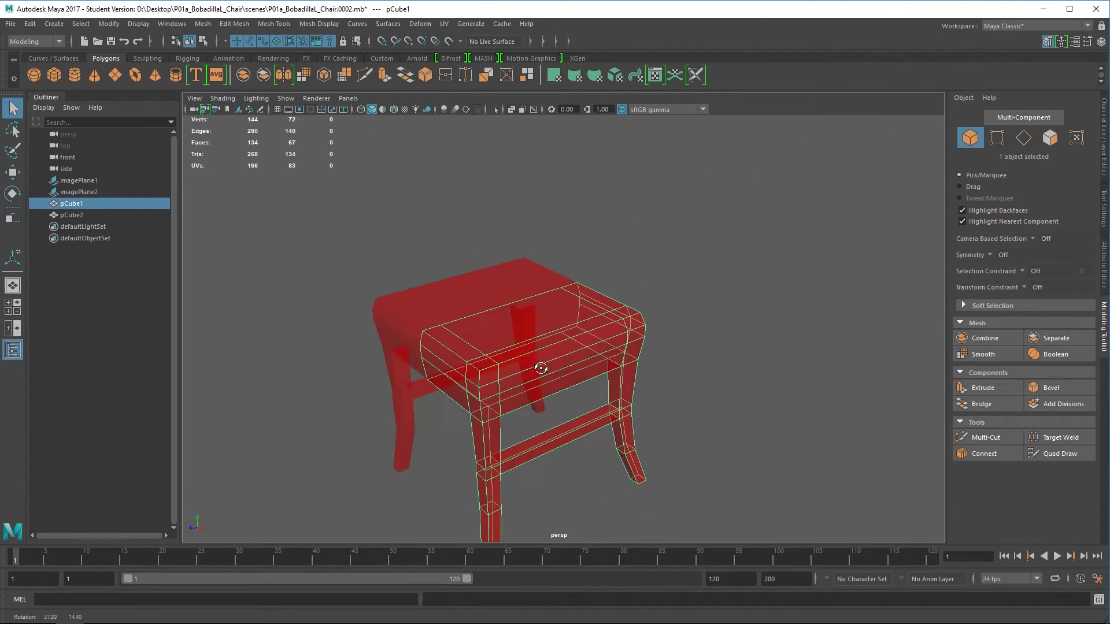
Extrude the rear strip face on top of the seat upward by 0.679 to form the backrest.
right_click_drag(607, 301, 607, 303)
left_click(606, 301)
left_click_drag(553, 403, 628, 385, "alt")
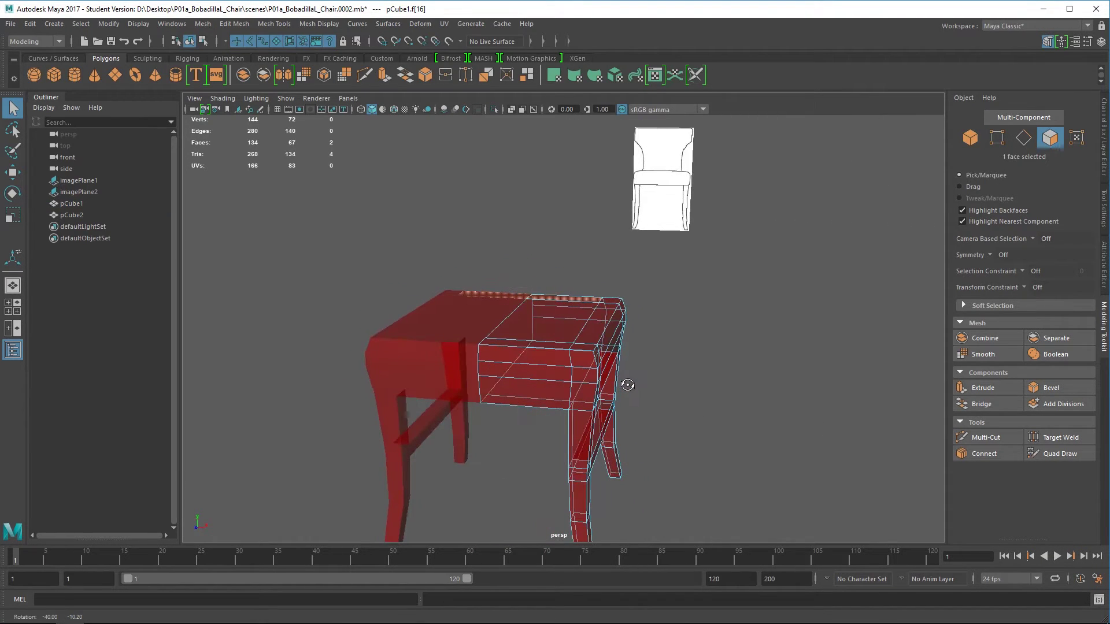
key("ctrl+e")
left_click_drag(564, 227, 504, 264)
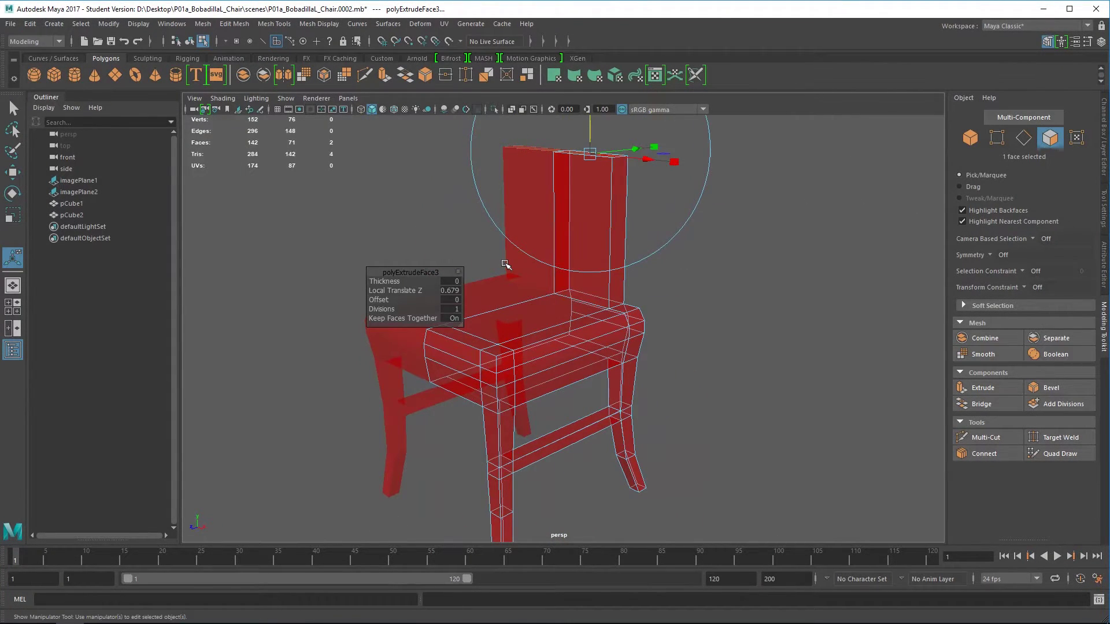
Return to object mode and delete the mirrored half of the chair, pCube2.
scroll(578, 294, "up", 3)
left_click_drag(488, 302, 588, 376, "alt")
right_click_drag(645, 397, 572, 273, "alt")
left_click(528, 399)
key("Delete")
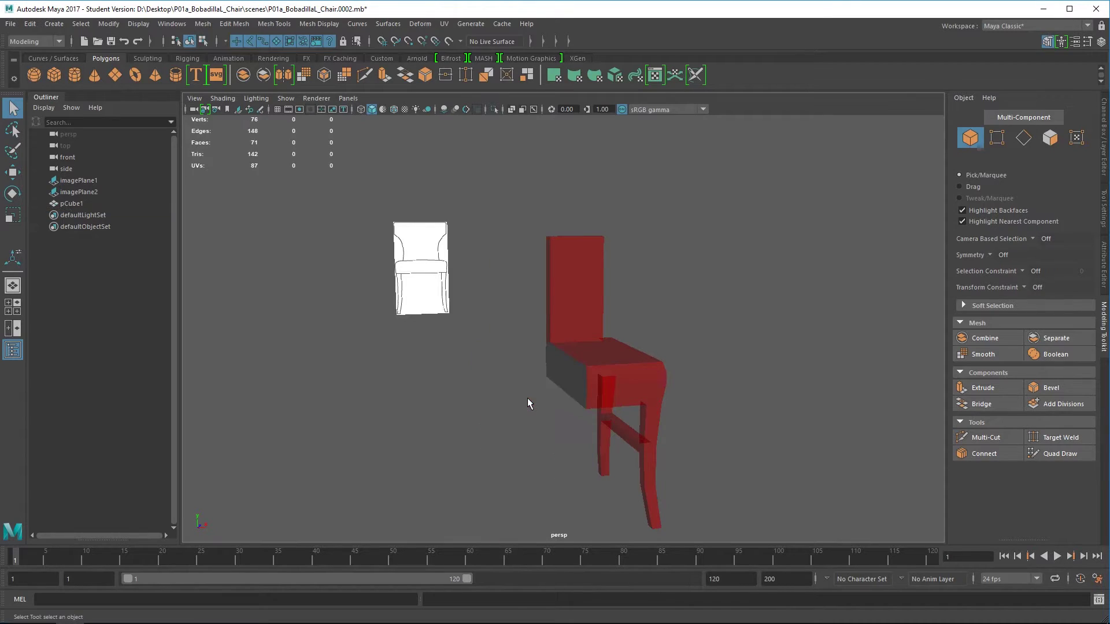
Examine the open inner side of the remaining chair half, and undo the deletion of pCube2.
scroll(527, 397, "up", 5)
left_click_drag(522, 385, 606, 339, "alt")
left_click(609, 336)
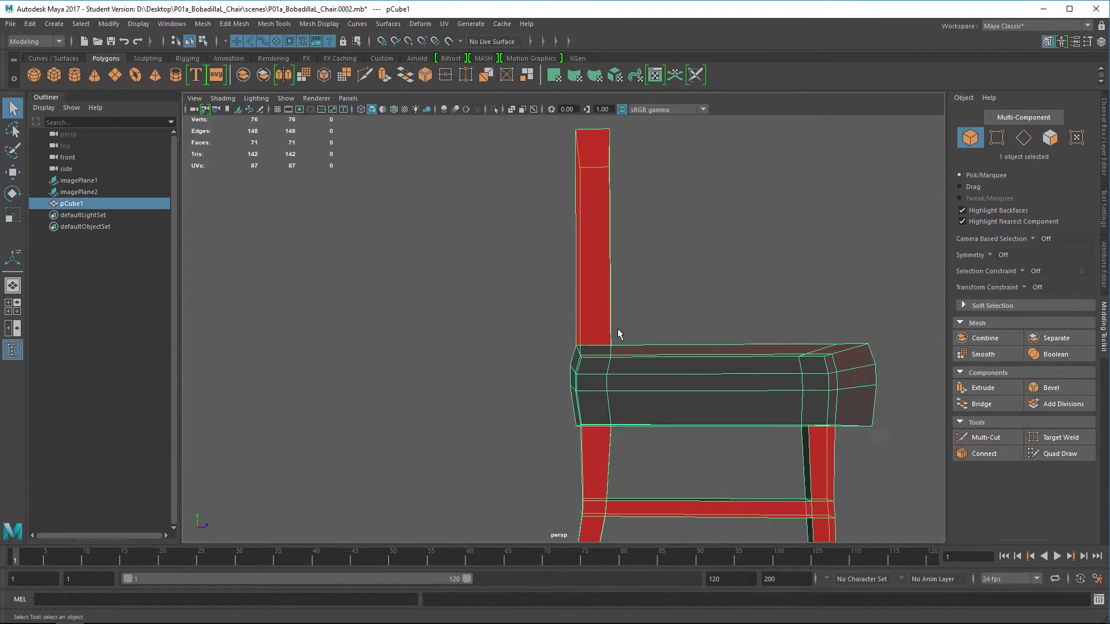
left_click_drag(591, 180, 568, 205, "alt")
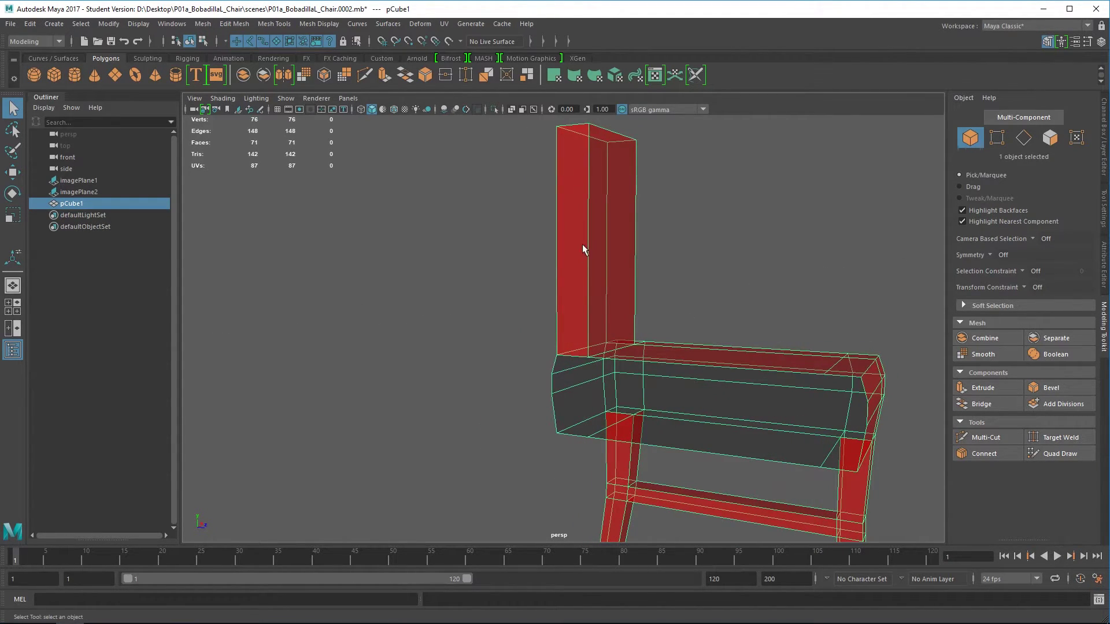
left_click_drag(838, 446, 809, 446, "alt")
left_click_drag(719, 316, 691, 330, "alt")
key("ctrl+z")
key("ctrl+z")
Combine the two chair halves, pCube1 and pCube2, into a single mesh.
scroll(723, 331, "down", 5)
left_click(672, 215)
left_click_drag(660, 157, 471, 296)
left_click(203, 24)
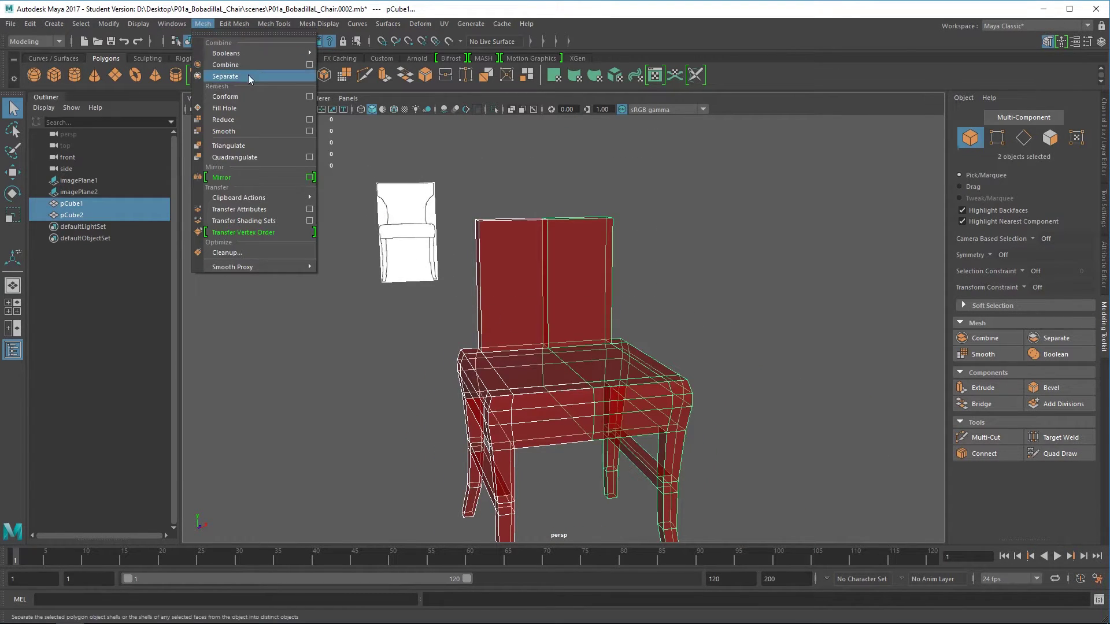
left_click(240, 61)
left_click(736, 280)
Preview the combined chair with smooth mesh display from several angles, and return to the unsmoothed display.
scroll(582, 306, "up", 5)
left_click(581, 305)
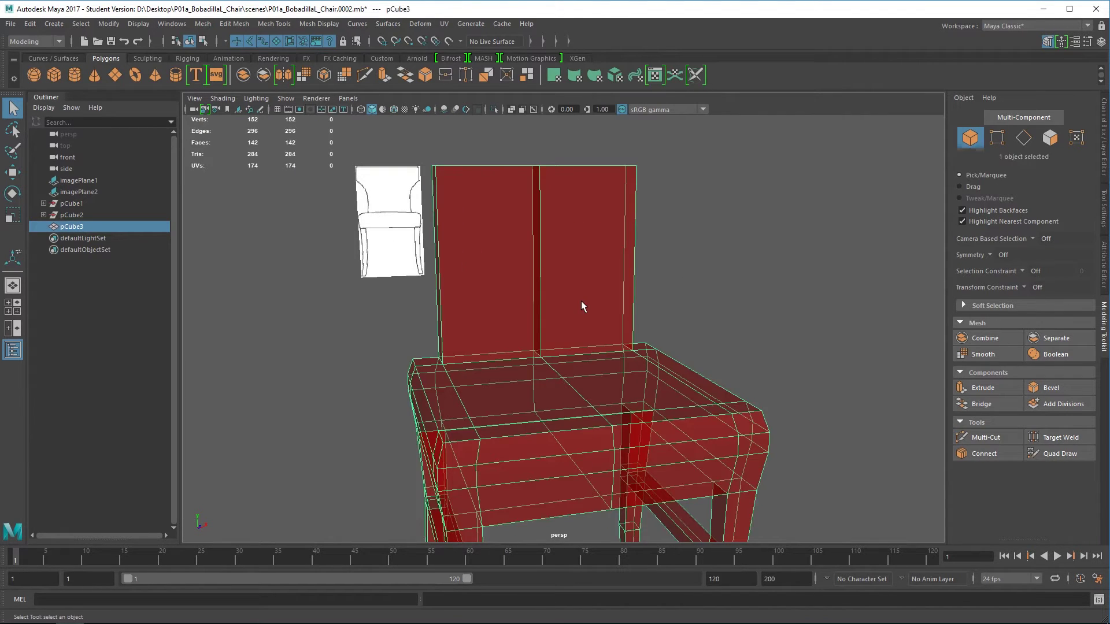
key("3")
left_click(729, 291)
left_click_drag(729, 290, 487, 237, "alt")
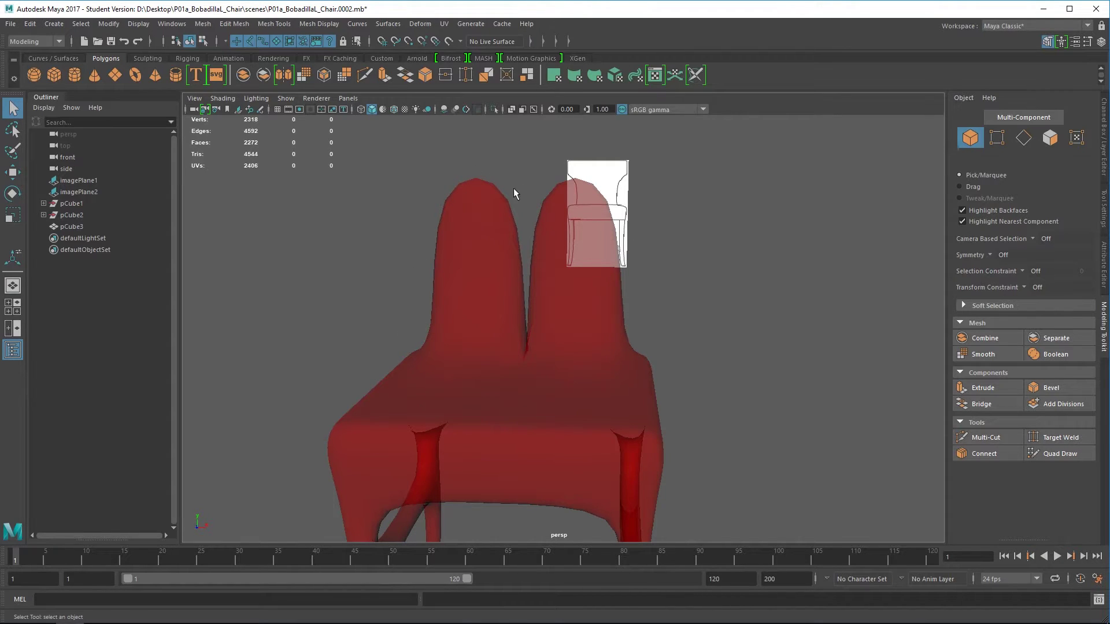
scroll(572, 391, "down", 4)
left_click_drag(585, 389, 569, 389, "alt")
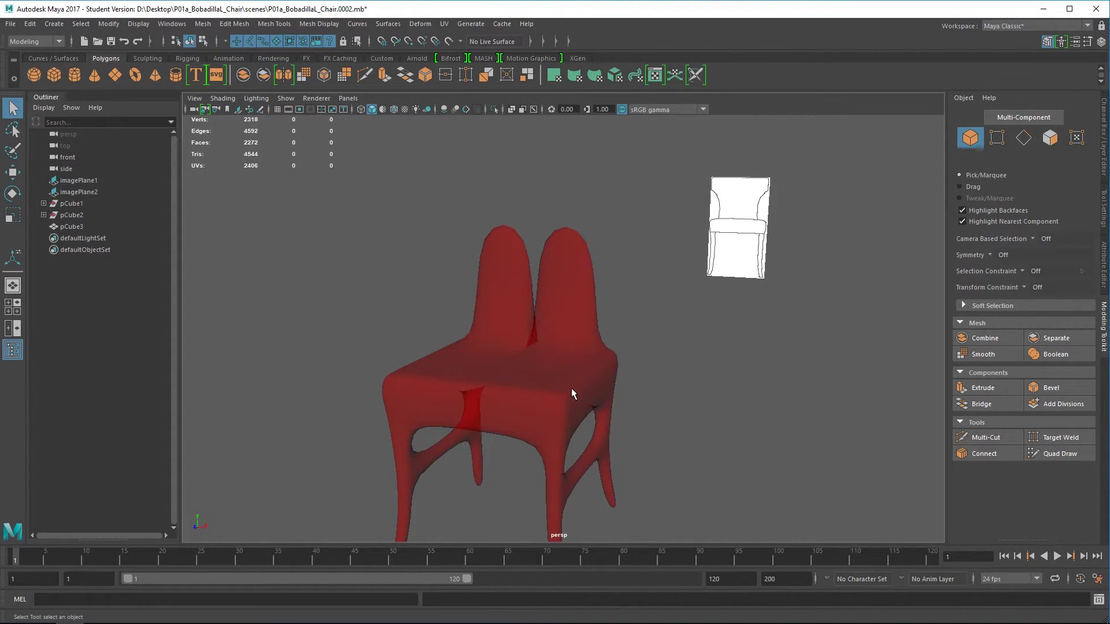
left_click(585, 344)
key("1")
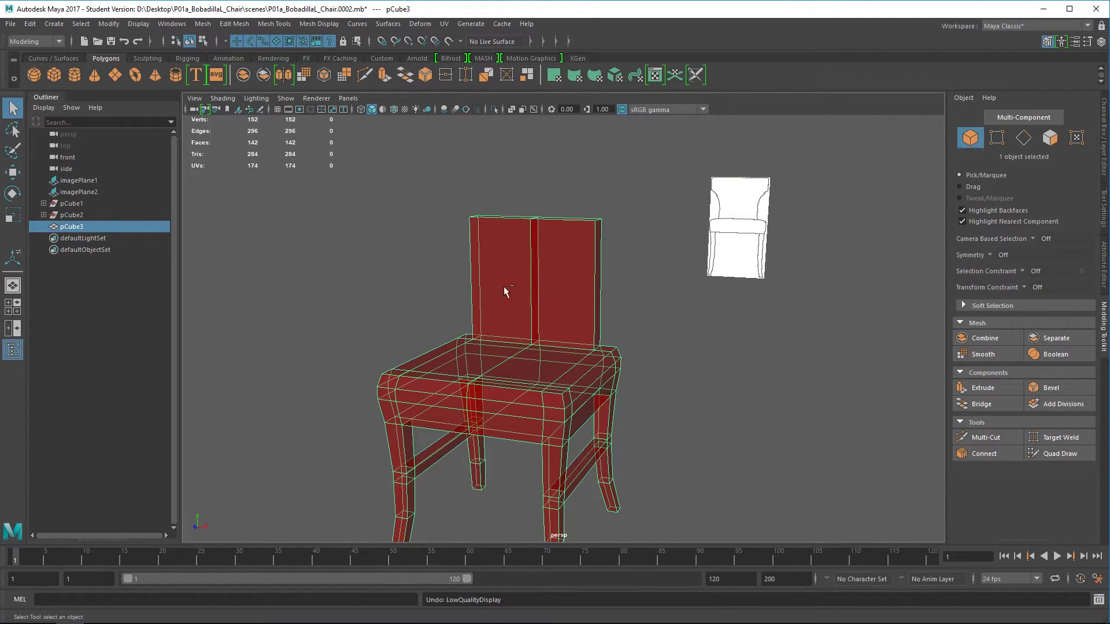
Undo the combine and the backrest extrusion, and return to object mode.
key("ctrl+z")
key("ctrl+z")
key("ctrl+z")
key("ctrl+z")
key("ctrl+z")
key("ctrl+z")
key("ctrl+z")
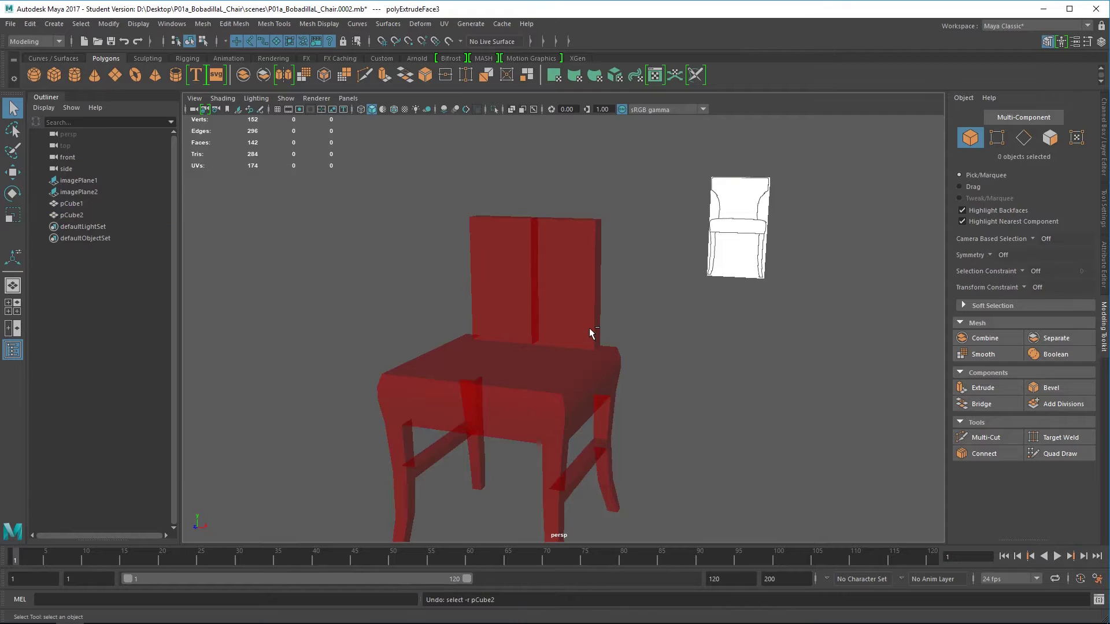
left_click_drag(505, 384, 527, 398, "alt")
key("ctrl+z")
right_click_drag(575, 361, 651, 300)
left_click(651, 302)
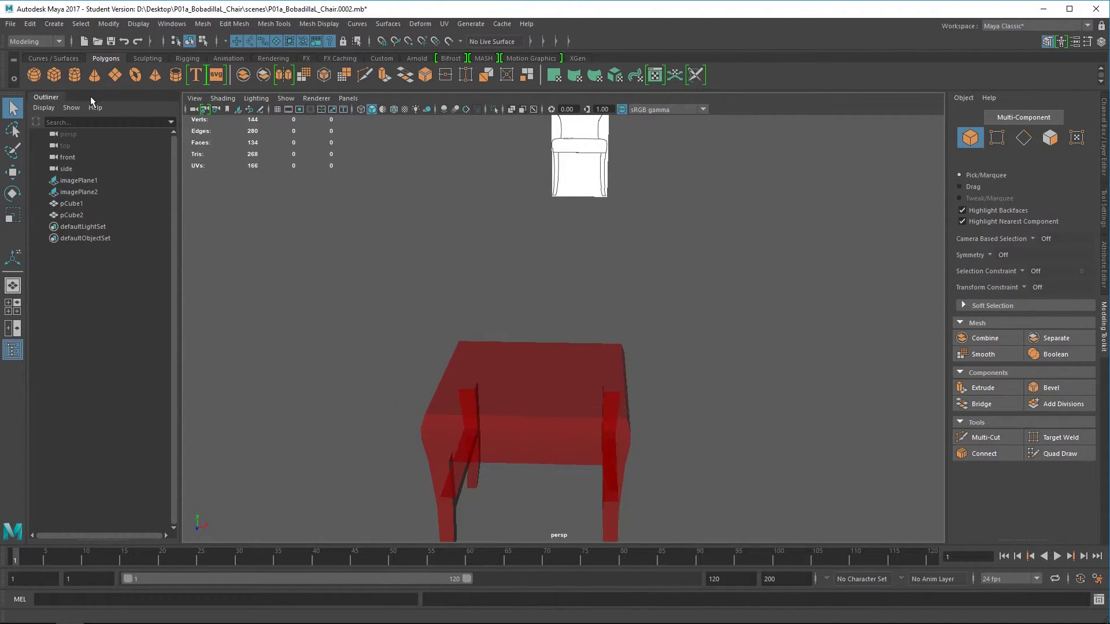
Reopen version 0002 of the chair scene without saving the current changes.
left_click(98, 42)
double_click(370, 219)
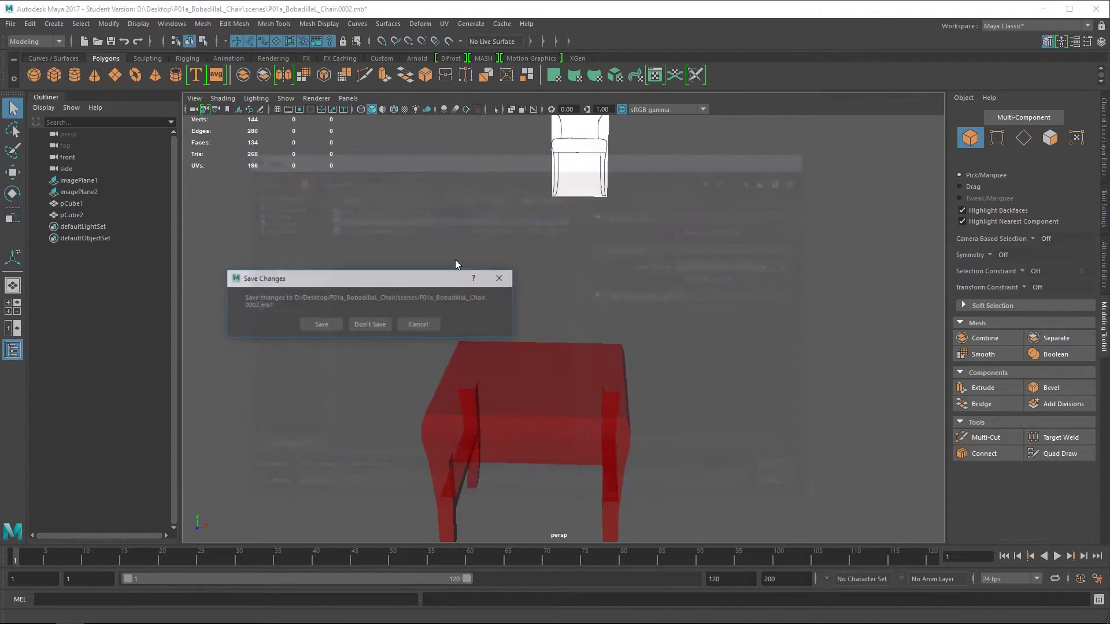
left_click(370, 325)
left_click(342, 328)
Extrude the rear strip face on top of the pCube1 seat half upward by 0.295.
left_click_drag(483, 349, 643, 388, "alt")
scroll(592, 225, "up", 3)
left_click_drag(592, 225, 525, 211)
middle_click_drag(525, 210, 519, 358, "alt")
left_click_drag(518, 357, 541, 351, "alt")
left_click_drag(518, 299, 522, 426, "alt")
left_click_drag(547, 345, 561, 310, "alt")
right_click_drag(562, 280, 570, 311)
left_click(635, 355)
key("ctrl+e")
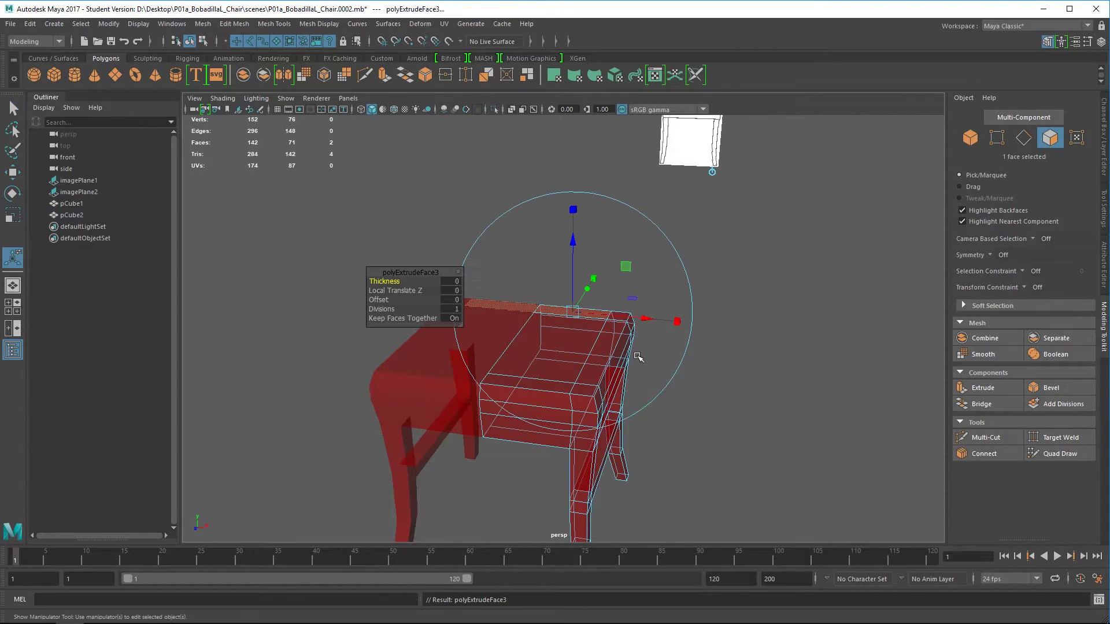
left_click_drag(573, 247, 573, 187)
mouse_move(567, 303)
left_mouse_down("alt")
mouse_move(532, 292)
mouse_move(564, 300)
mouse_move(554, 293)
left_mouse_up("alt")
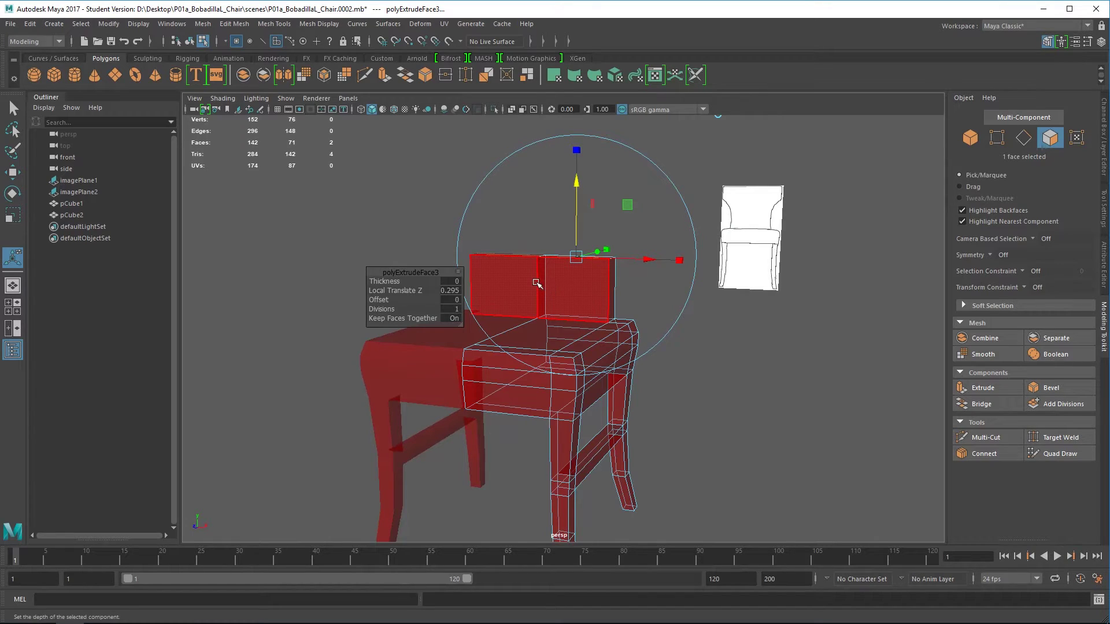
Raise the backrest extrusion to 0.68 in the front view to match the top of the reference drawing.
key("space")
key("space")
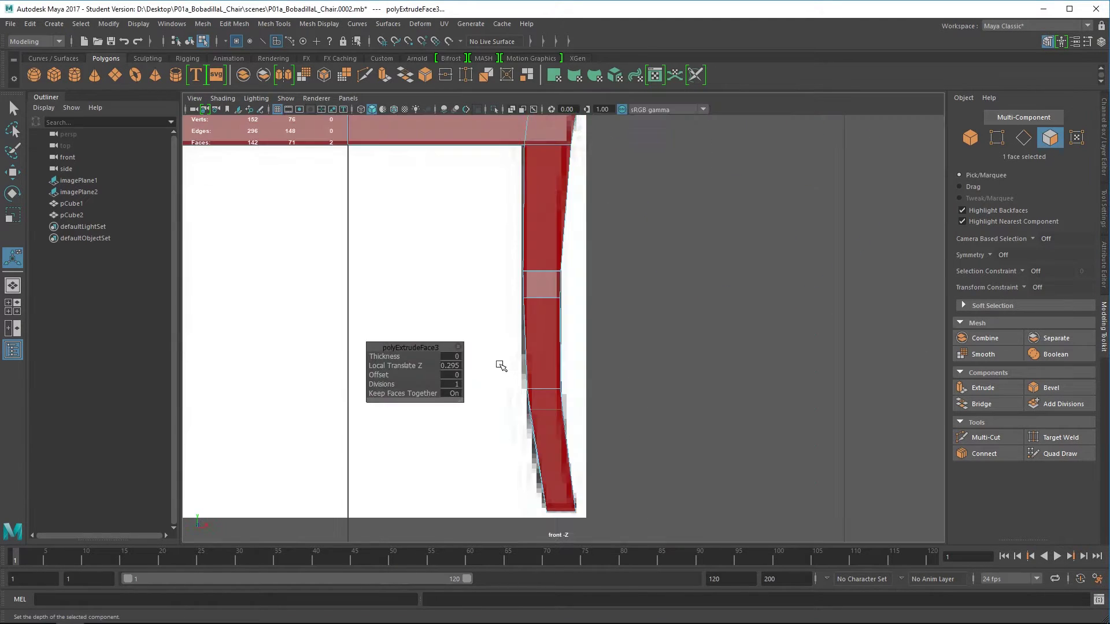
scroll(501, 365, "down", 5)
middle_click_drag(528, 263, 570, 272, "alt")
scroll(527, 399, "up", 3)
scroll(575, 266, "up", 3)
scroll(566, 249, "up", 1)
middle_click_drag(575, 220, 578, 370, "alt")
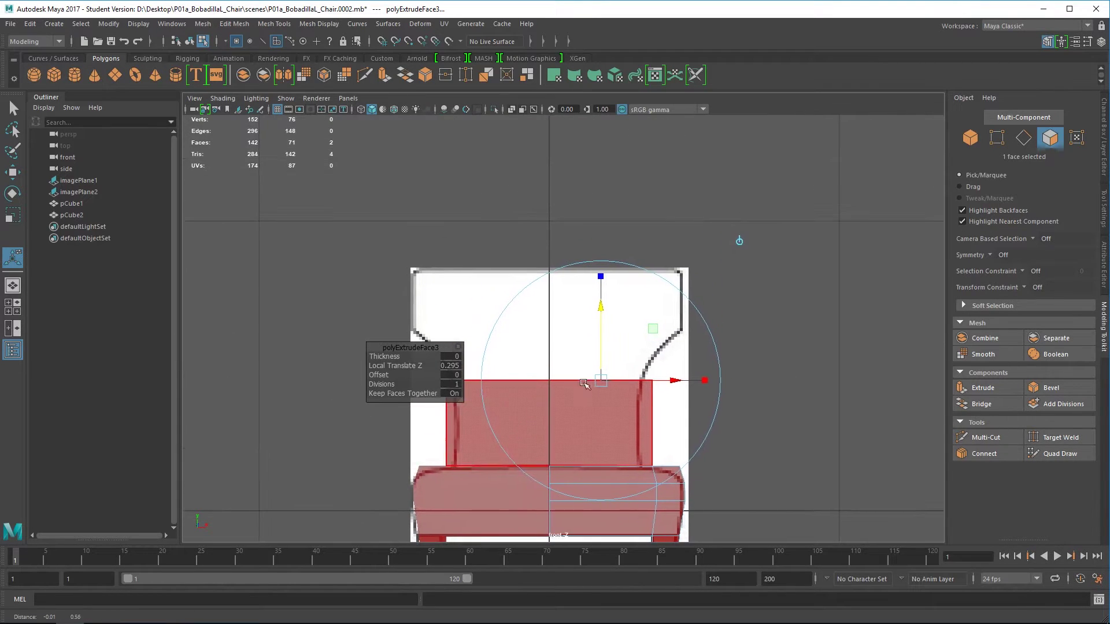
scroll(572, 323, "up", 1)
middle_click_drag(598, 305, 605, 304, "alt")
left_click_drag(635, 282, 674, 172)
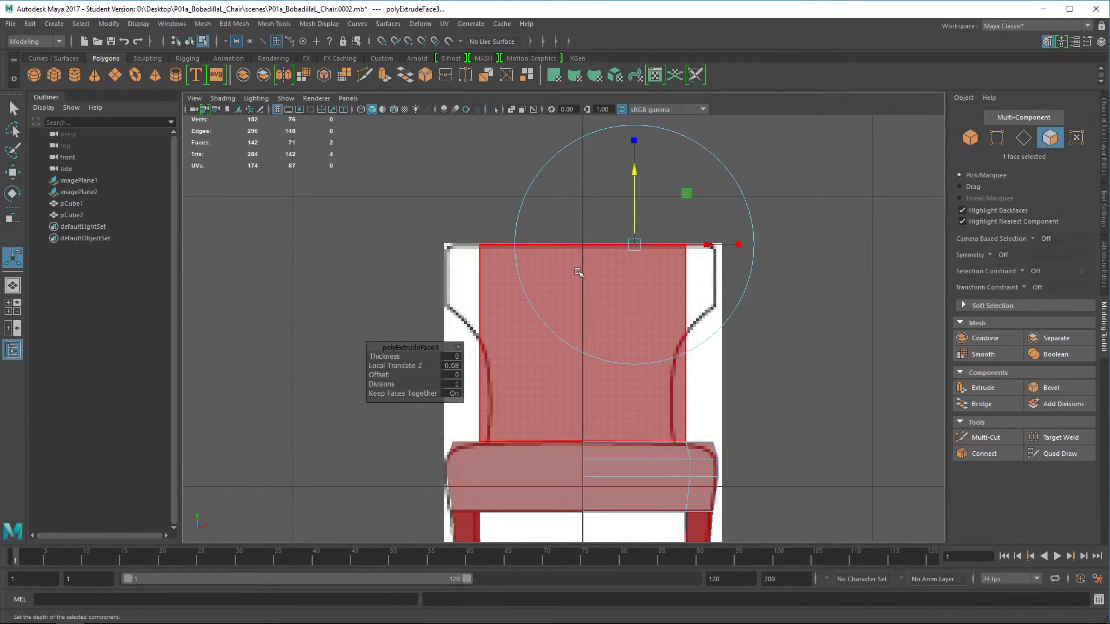
Delete the inner face of the pCube1 backrest half along the chair's centre line.
key("space")
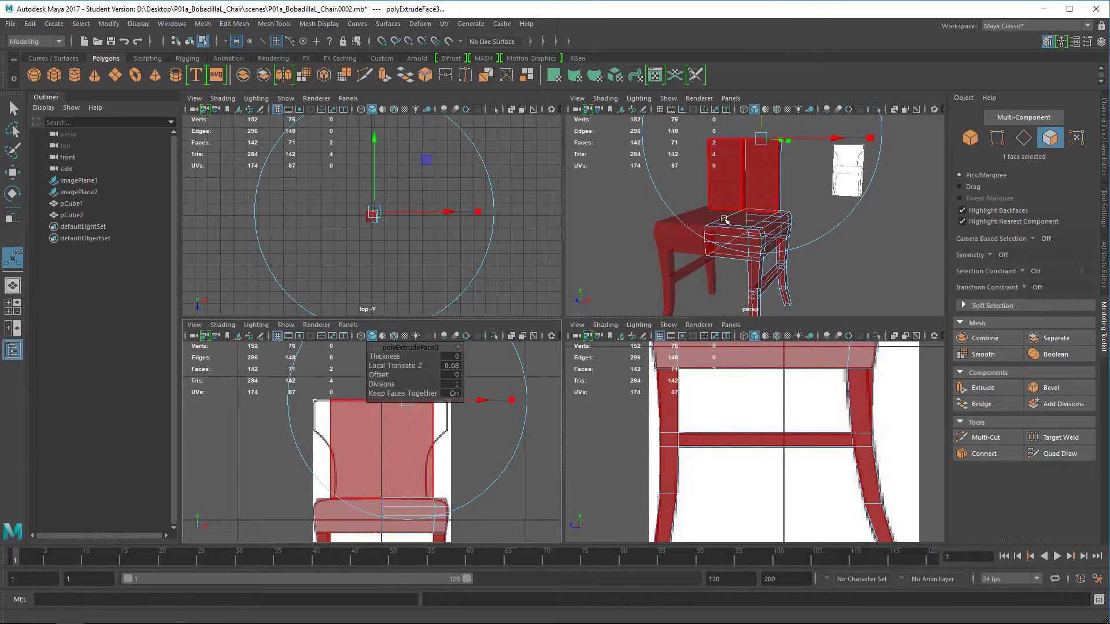
key("space")
scroll(488, 287, "up", 6)
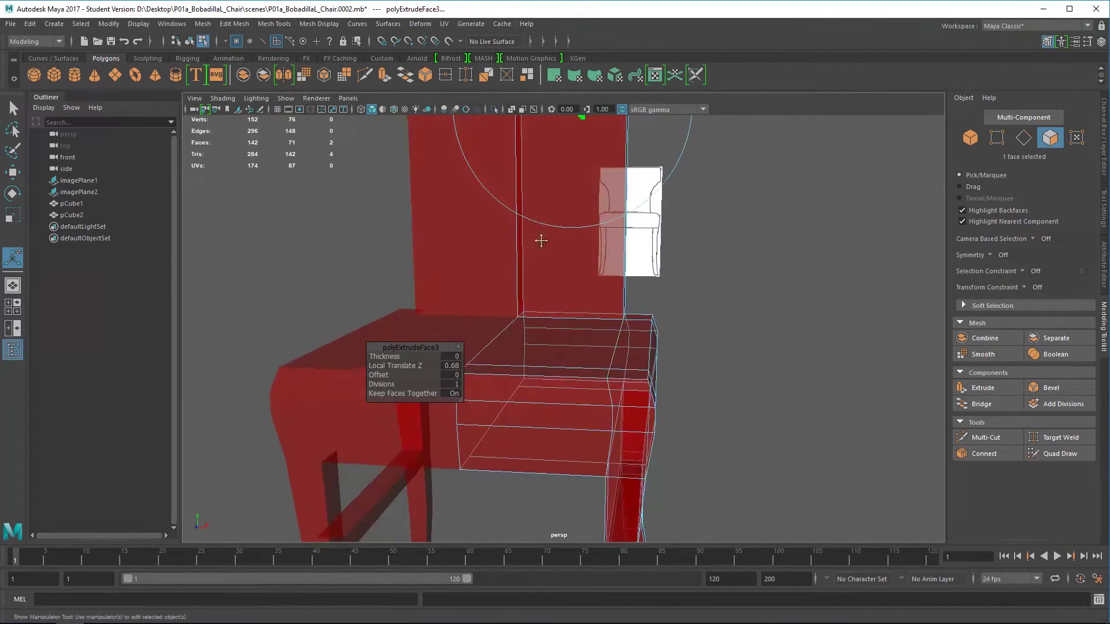
left_click_drag(539, 229, 532, 289, "alt")
right_click_drag(532, 280, 583, 296)
left_click_drag(627, 341, 694, 378, "alt")
left_click_drag(477, 165, 595, 345)
left_click_drag(620, 283, 611, 305, "alt")
left_click_drag(685, 162, 550, 345, "ctrl")
left_click(529, 345)
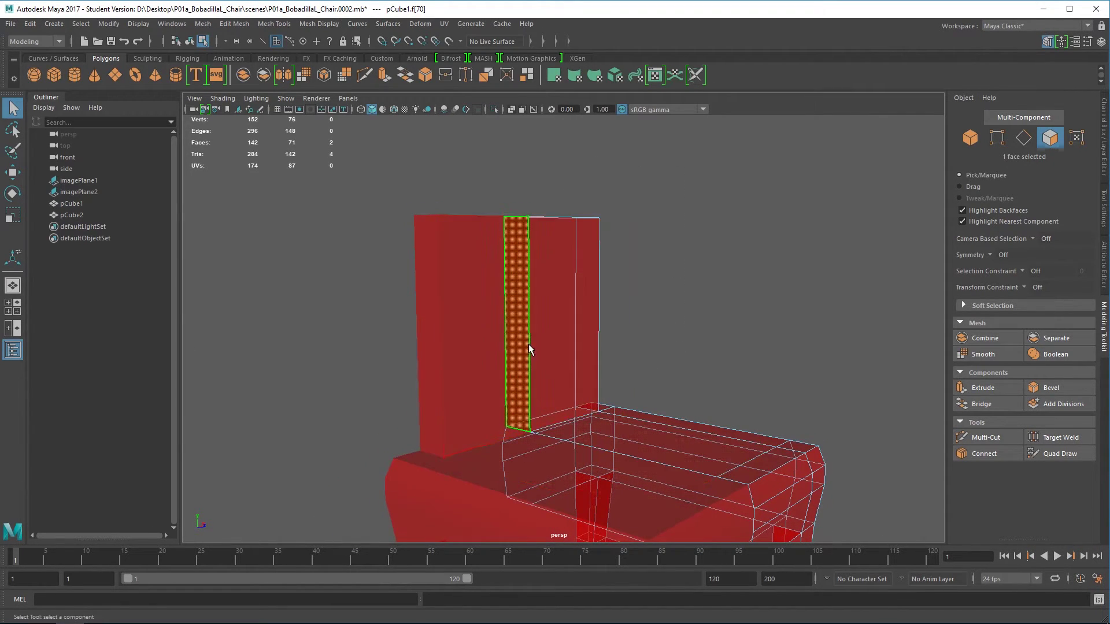
key("Delete")
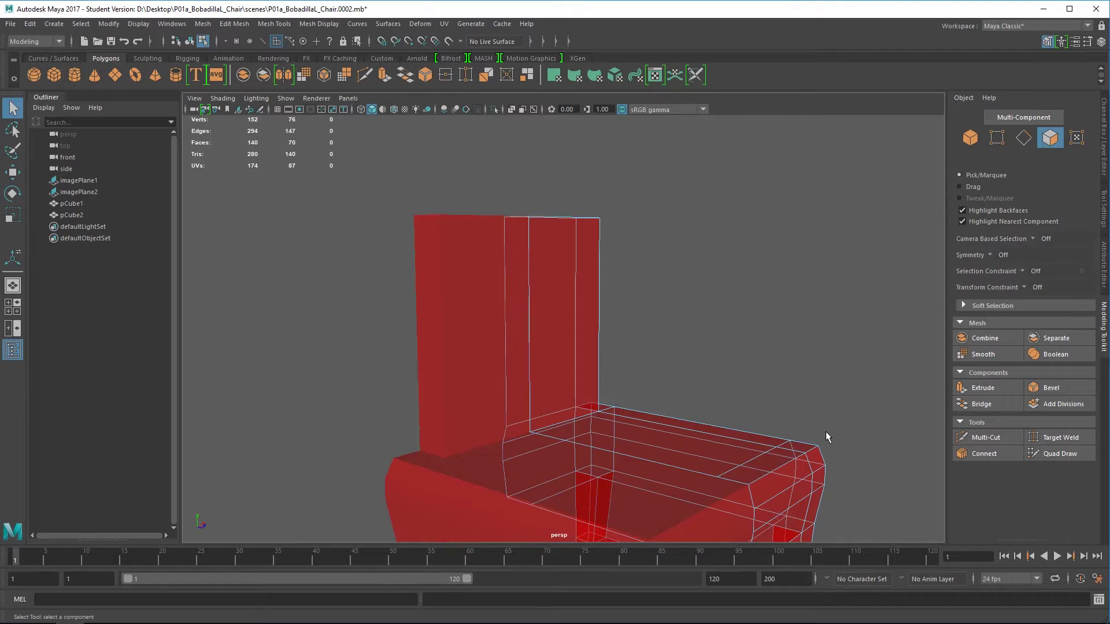
Insert a horizontal edge loop across the pCube1 backrest at the lower corner of the reference's wide upper section.
left_click_drag(700, 429, 676, 426, "alt")
right_click_drag(586, 341, 741, 301)
left_click(741, 301)
left_click(594, 364)
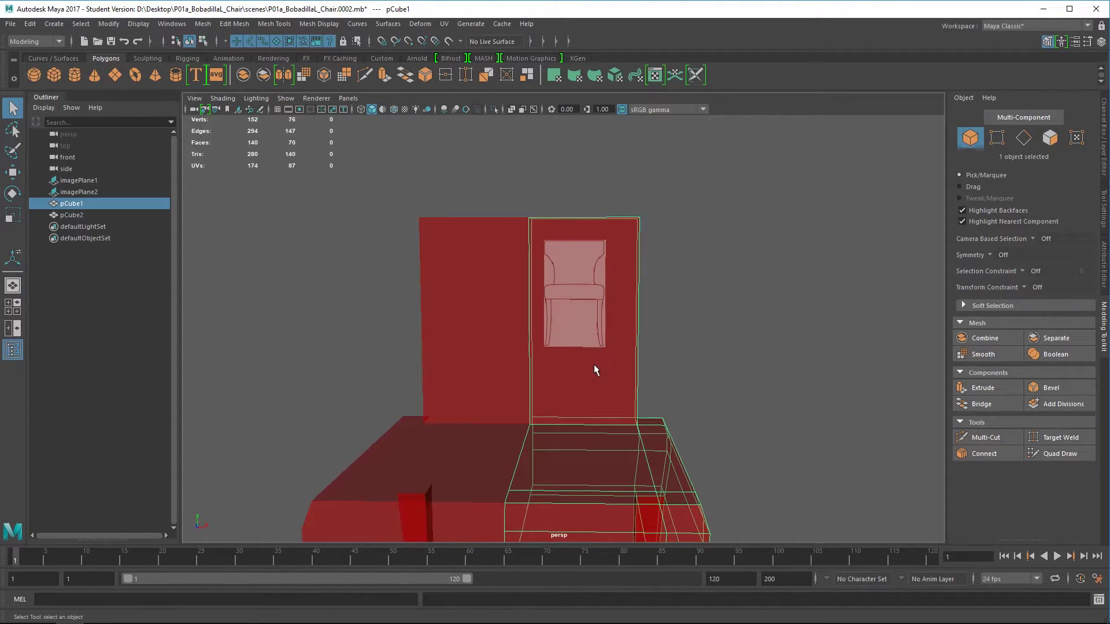
key("space")
key("space")
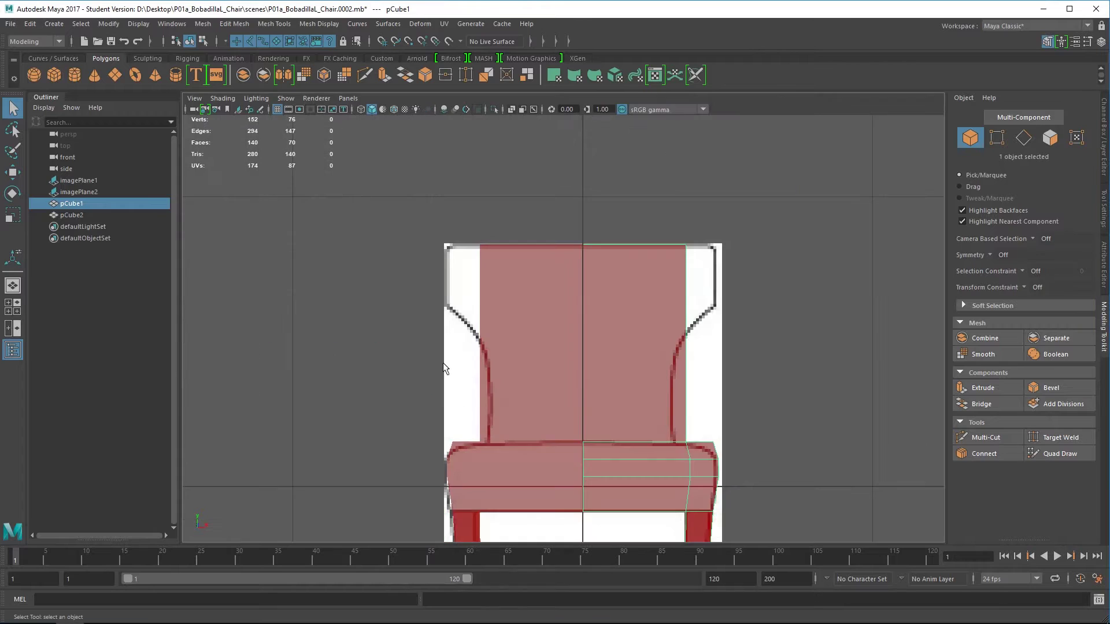
scroll(637, 263, "up", 3)
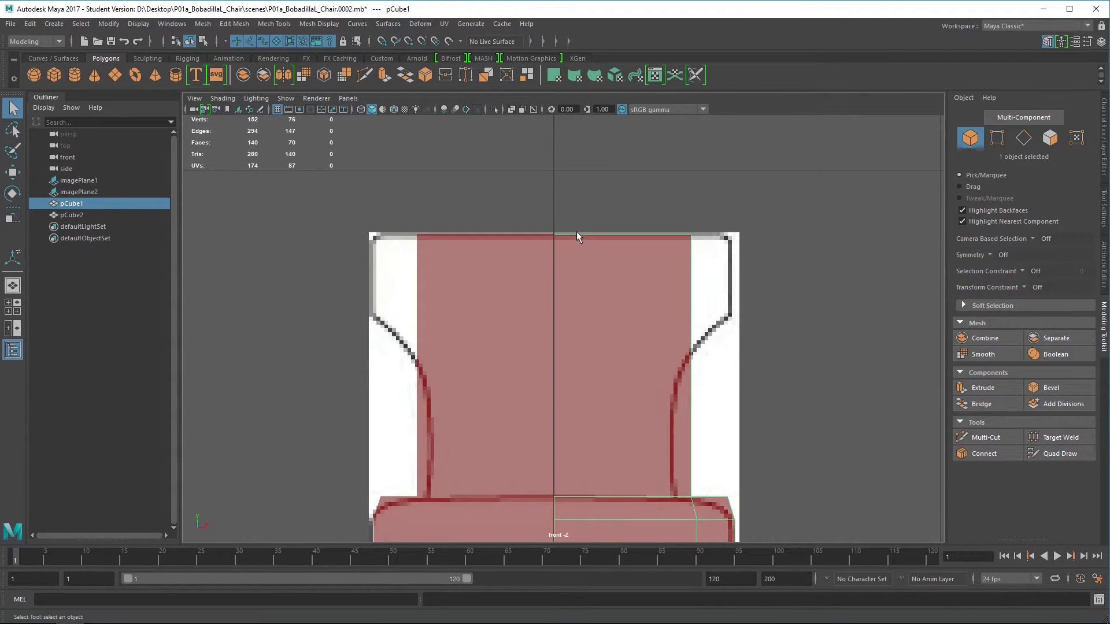
right_click_drag(574, 235, 627, 219)
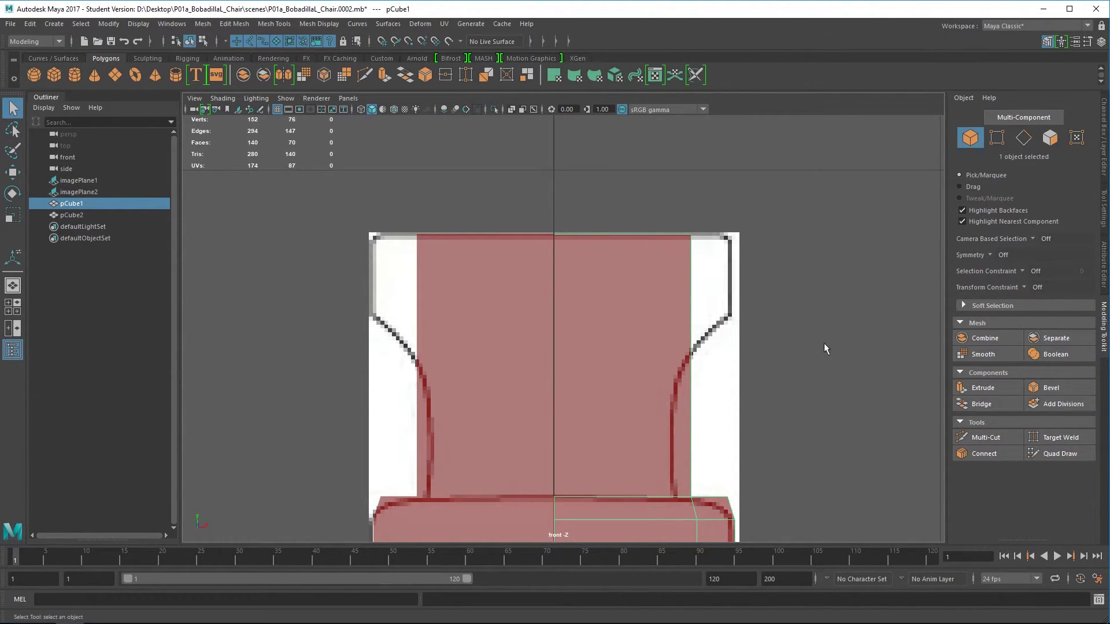
left_click(281, 26)
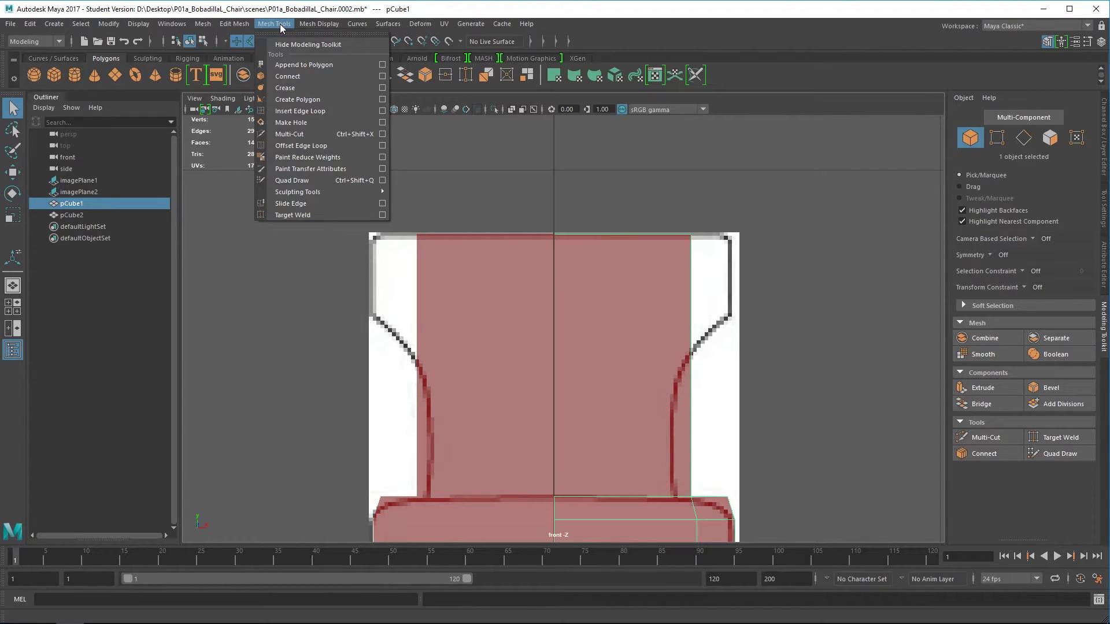
left_click(310, 111)
left_click_drag(696, 291, 694, 290)
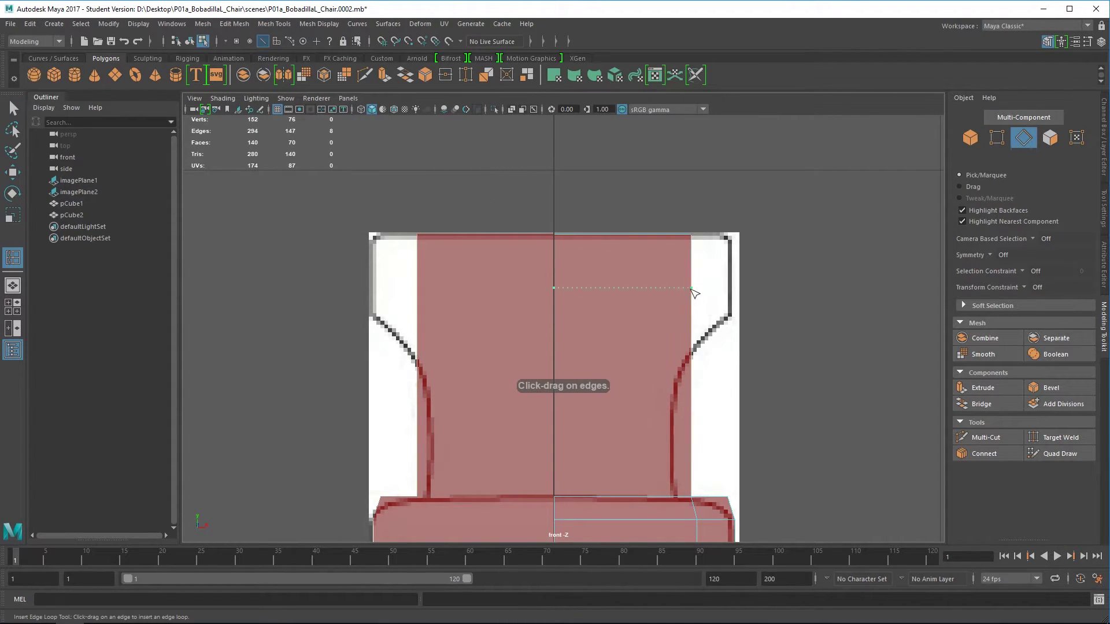
left_click(739, 317)
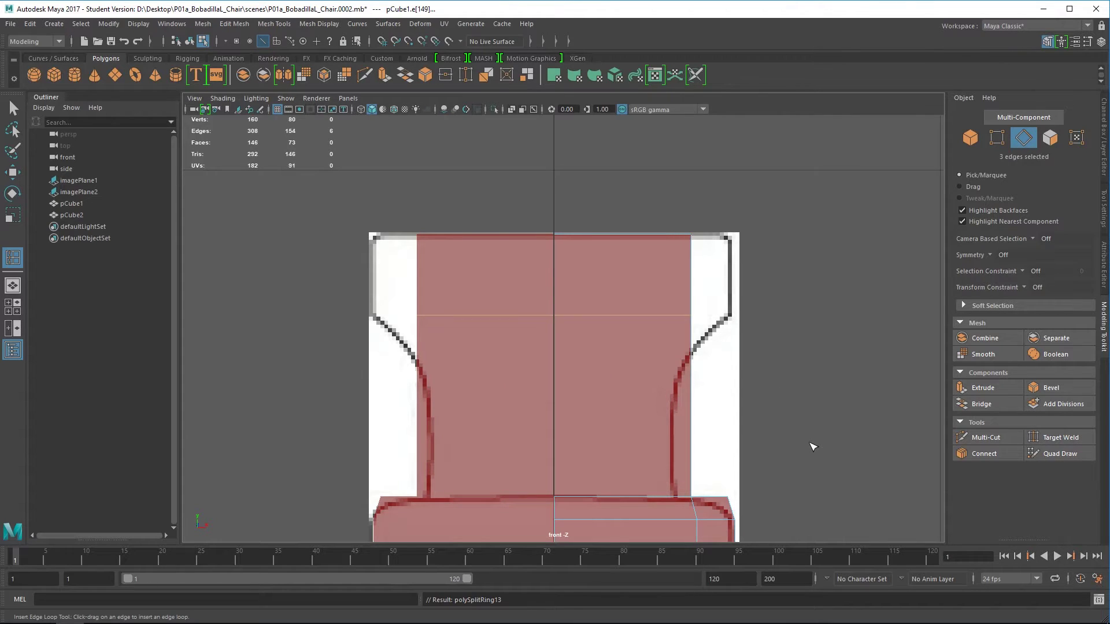
key("q")
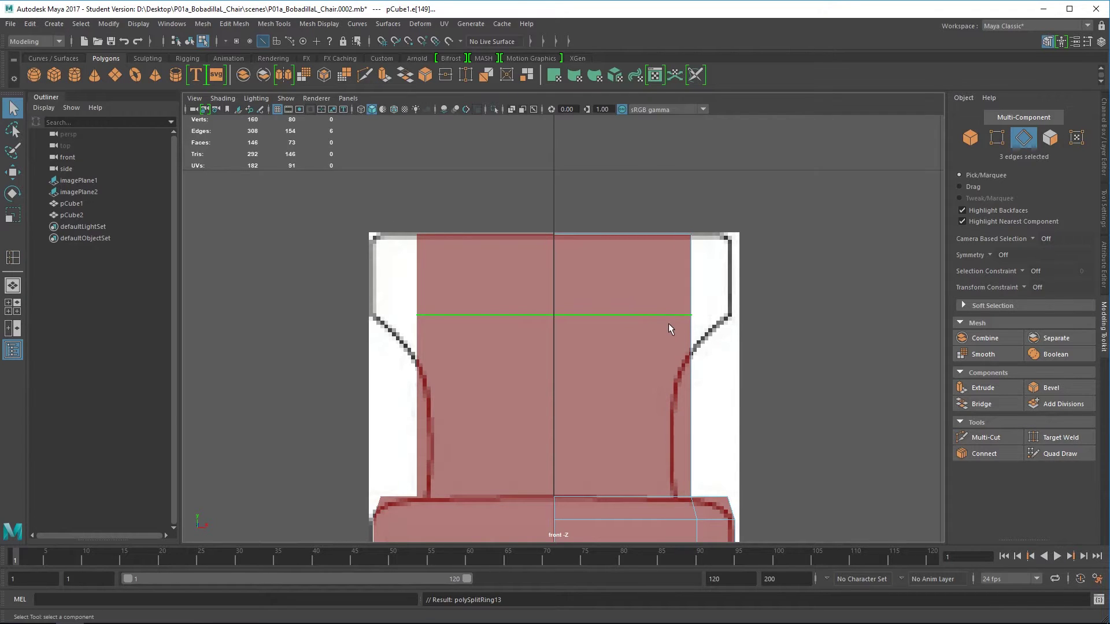
Move the outer side face of the backrest's upper section outward to X 0.46, matching the front reference outline.
right_click(662, 268)
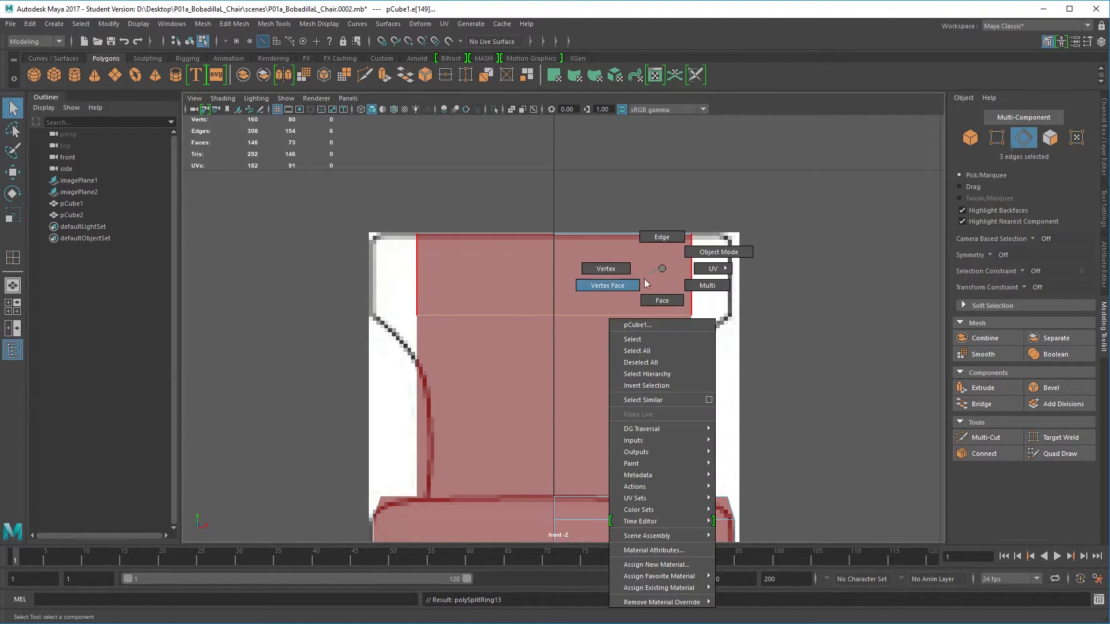
left_click(661, 302)
left_click_drag(762, 177, 663, 307)
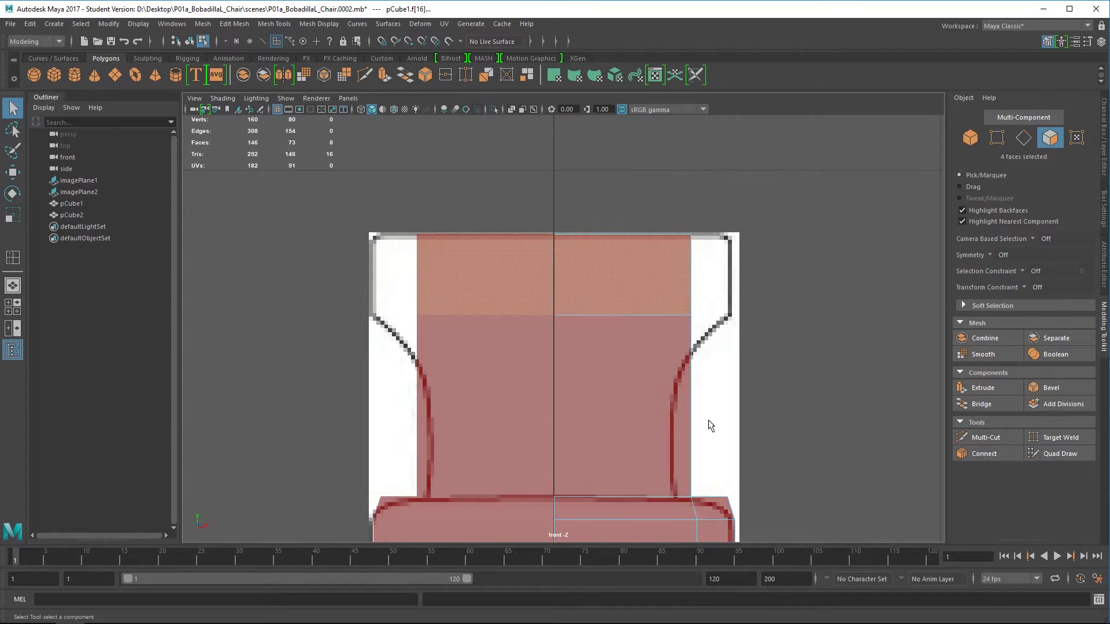
left_click(682, 452)
key("w")
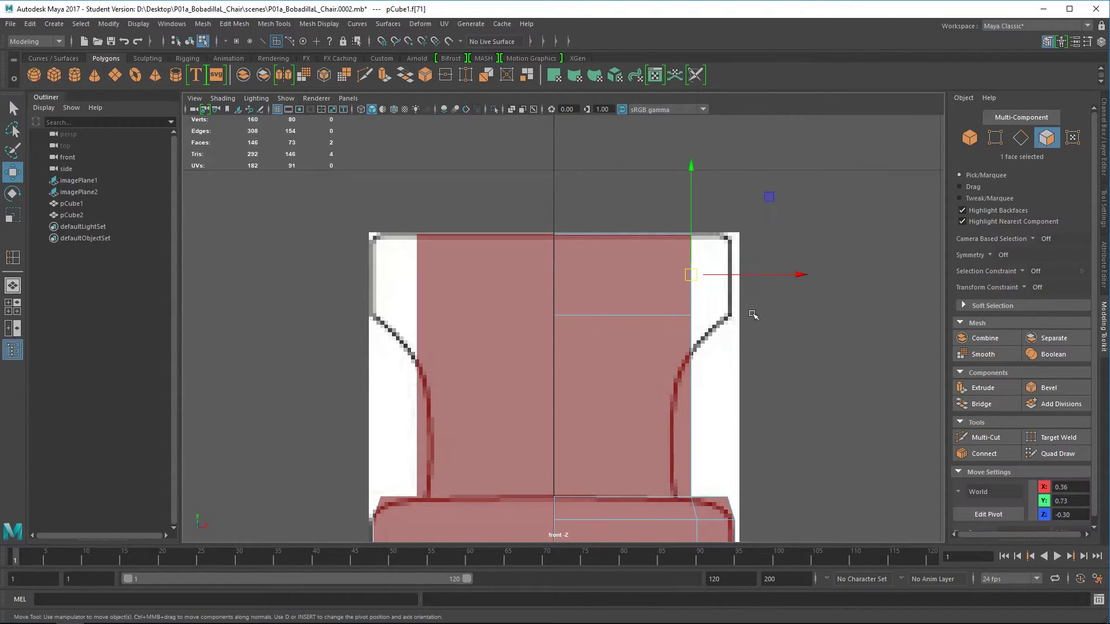
left_click_drag(804, 276, 843, 281)
left_click_drag(842, 275, 837, 272)
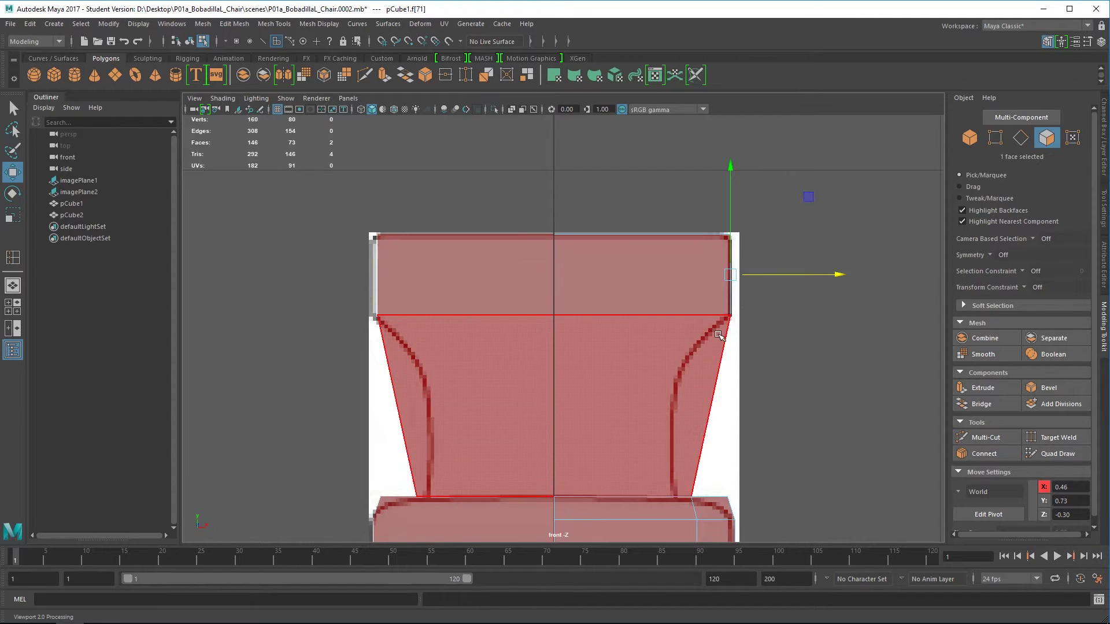
Examine the widened backrest in perspective and against the front reference, and return to object mode.
key("space")
key("space")
left_click_drag(773, 300, 731, 305, "alt")
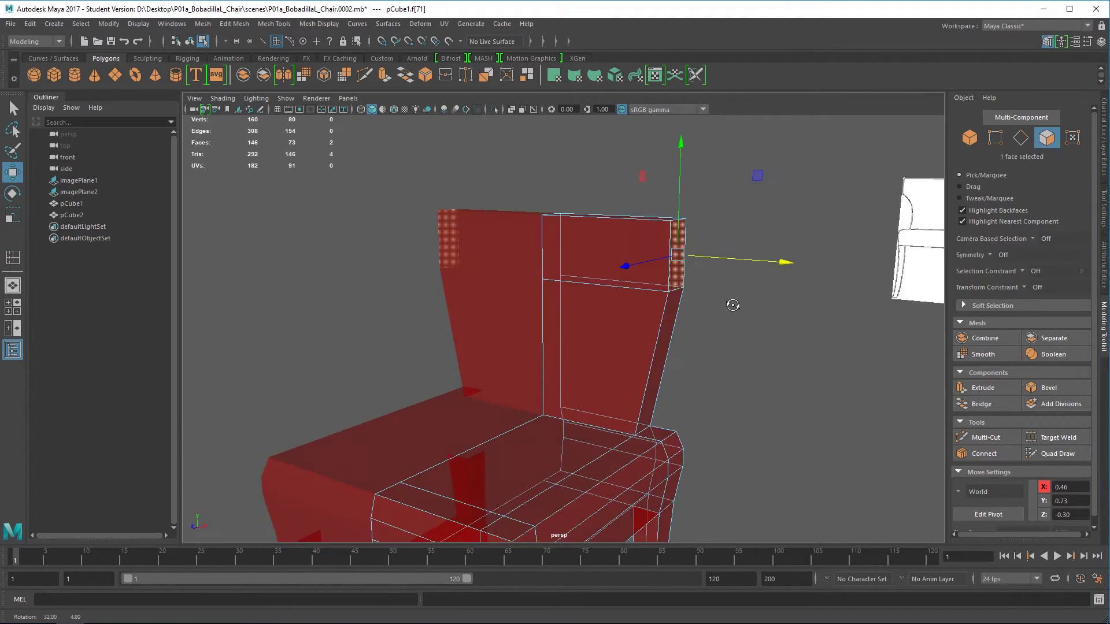
right_click_drag(731, 304, 665, 243, "alt")
left_click_drag(664, 243, 702, 389, "alt")
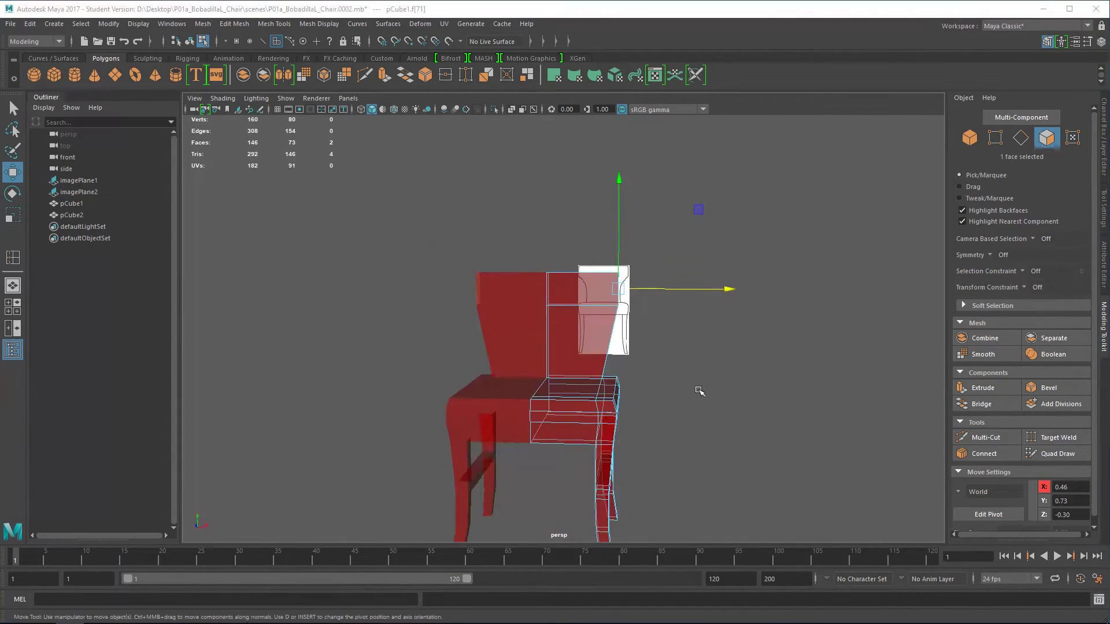
key("space")
key("space")
key("space")
key("space")
scroll(597, 293, "up", 2)
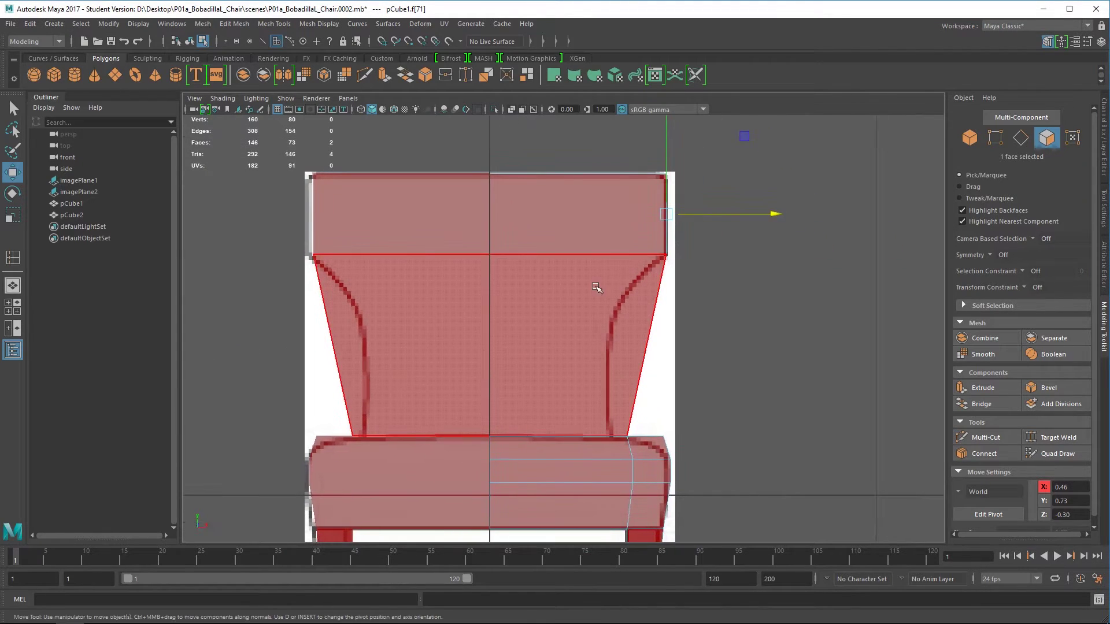
right_click_drag(644, 312, 662, 317)
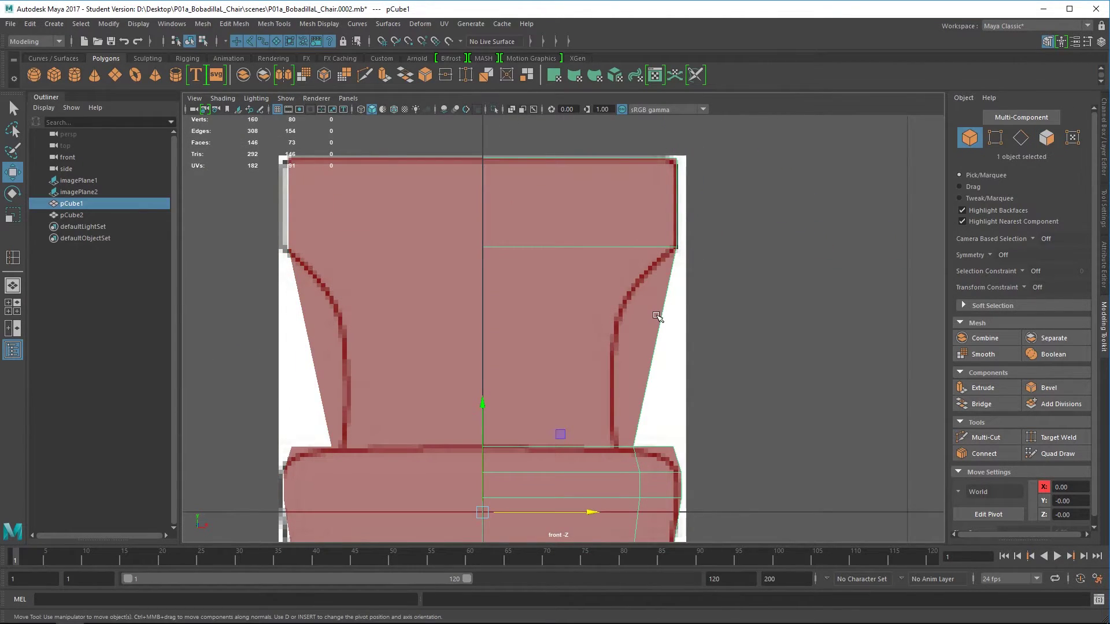
Insert a horizontal edge loop across the middle of the pCube1 backrest's tapered lower section.
left_click(234, 24)
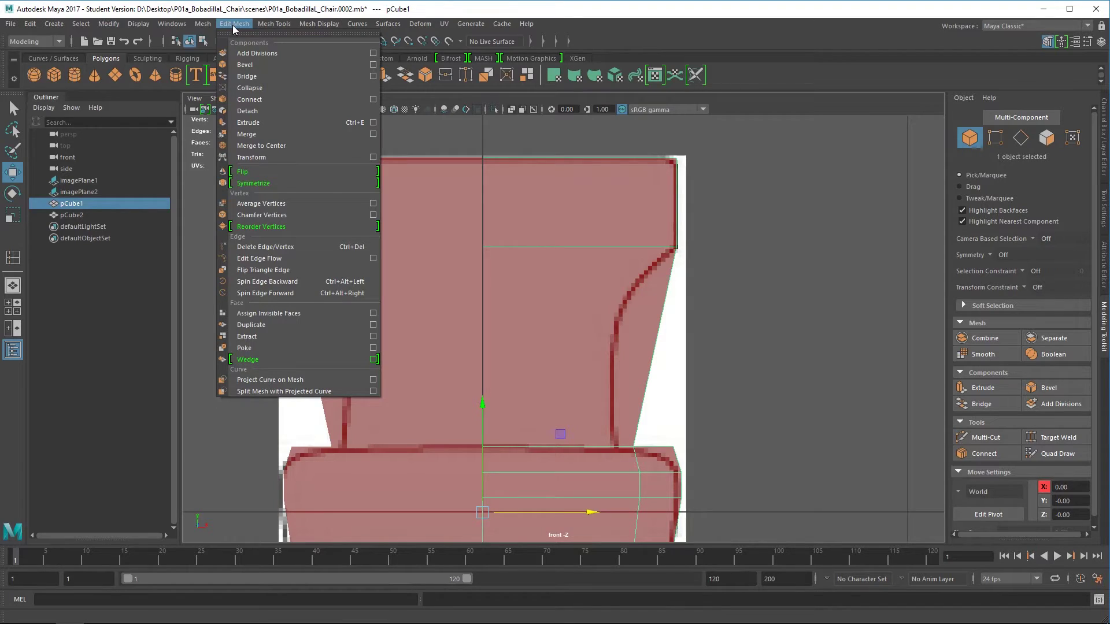
mouse_move(273, 23)
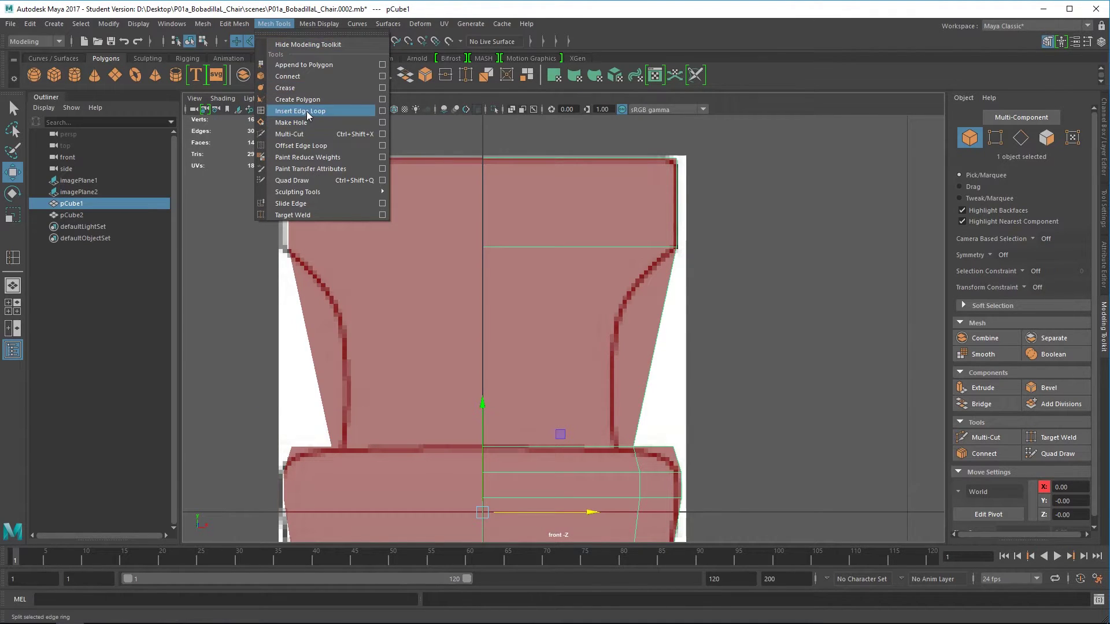
left_click(300, 111)
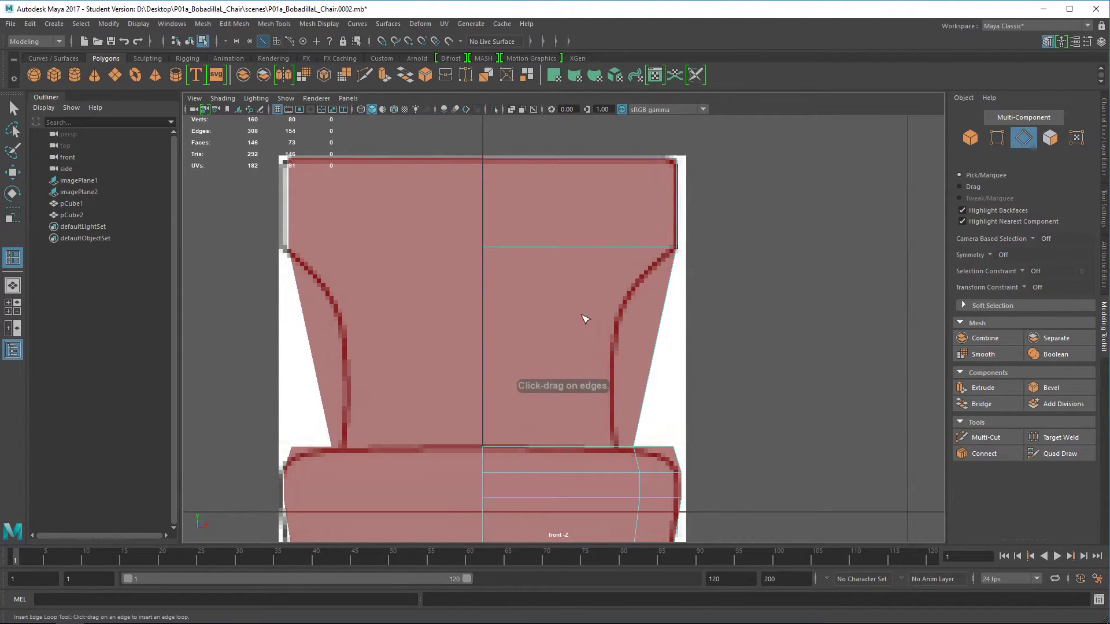
left_click(657, 348)
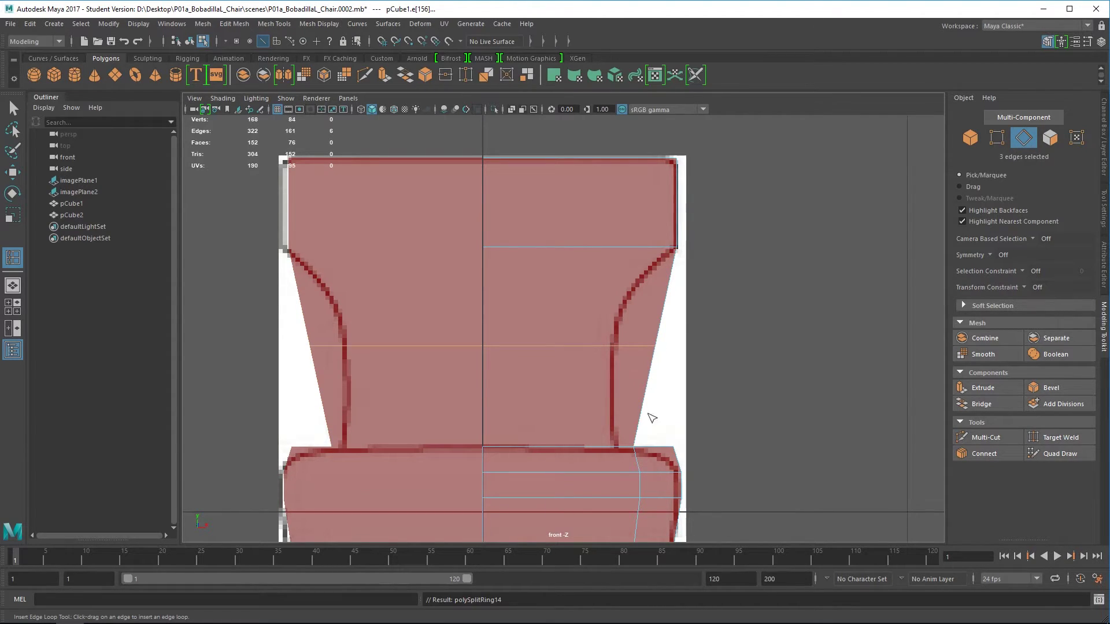
key("w")
right_click_drag(642, 279, 647, 313)
left_click(545, 330)
left_click_drag(459, 238, 567, 486)
left_click_drag(752, 397, 738, 396)
key("ctrl+z")
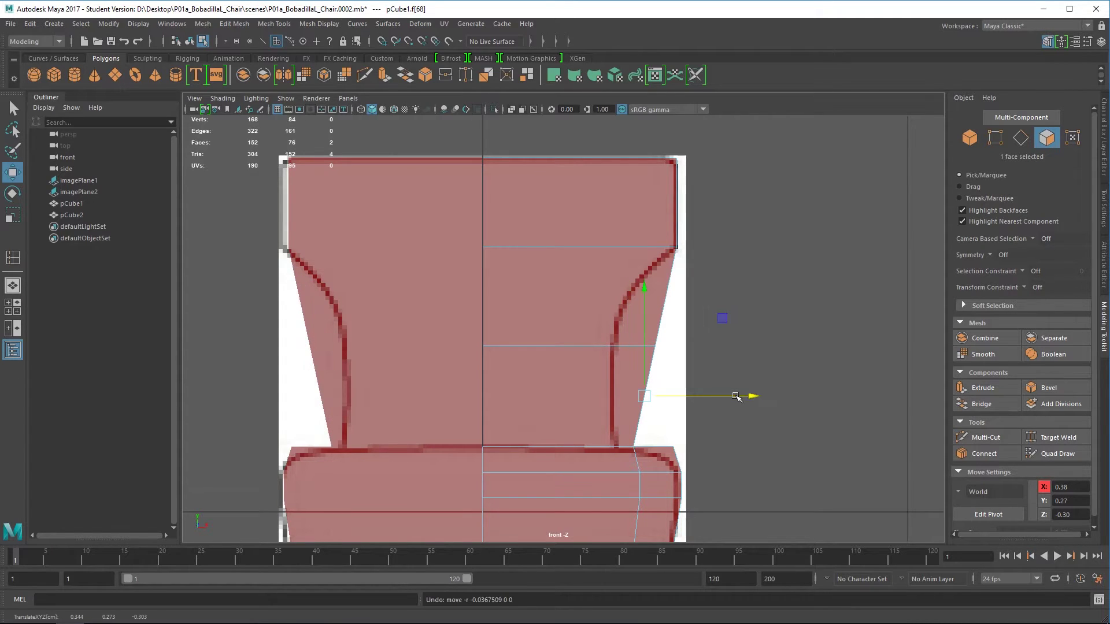
Move the outer vertices of the new middle loop inward to X 0.31, matching the reference's narrow section.
right_click_drag(601, 289, 561, 273)
left_click_drag(663, 307, 640, 373)
left_click_drag(760, 345, 723, 345)
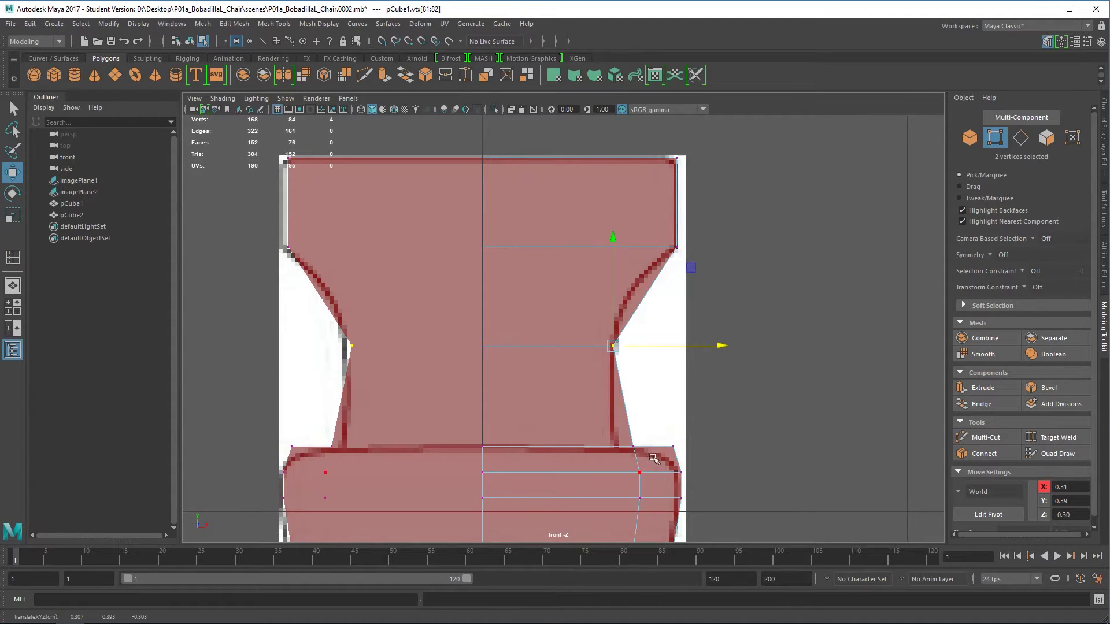
Move the outer side edge at the backrest's base, where it meets the seat, inward to X 0.31.
key("space")
key("space")
left_click_drag(689, 321, 668, 465, "alt")
right_click_drag(661, 280, 661, 248)
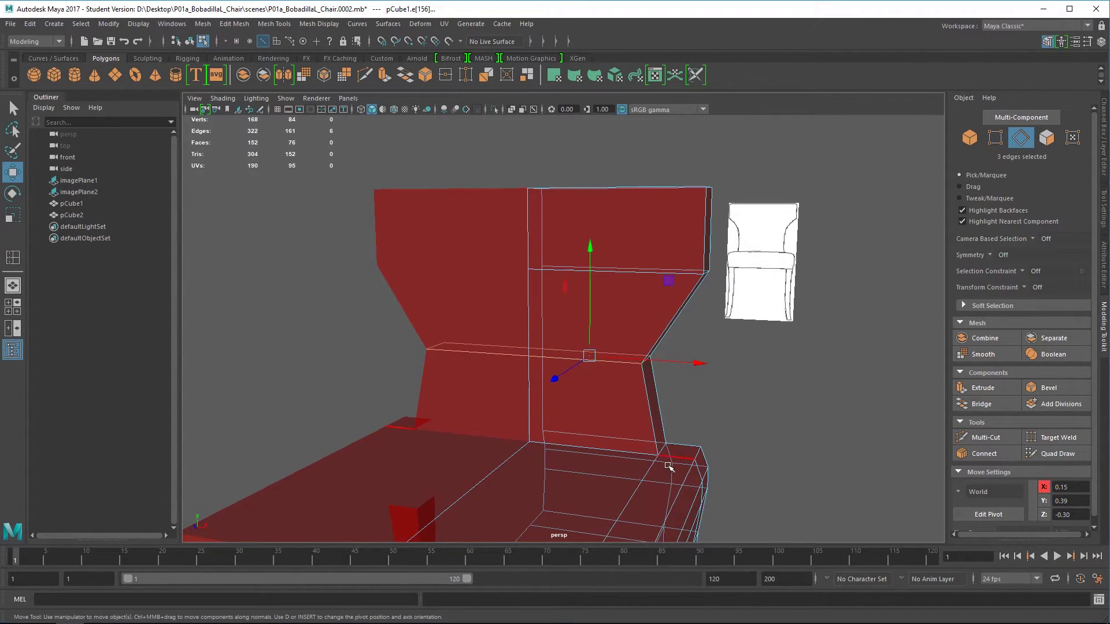
left_click(663, 447)
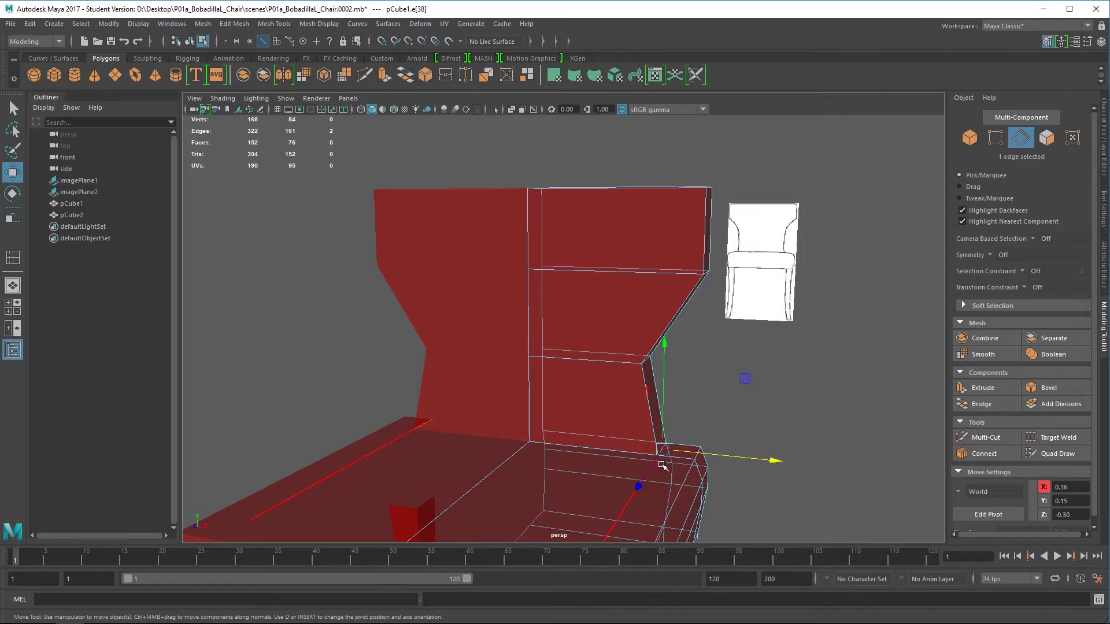
key("space")
key("space")
left_click_drag(739, 447, 720, 447)
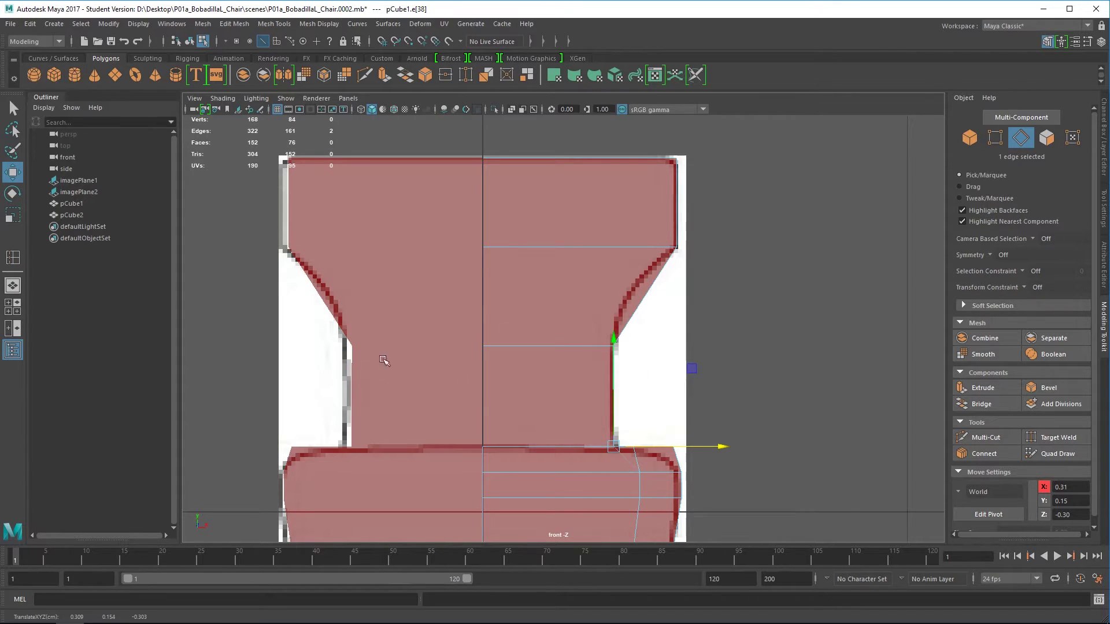
Shift the backrest's outer base edge slightly outward to X 0.32 to follow the front reference's flare at the seat.
scroll(530, 341, "down", 10)
scroll(392, 249, "up", 10)
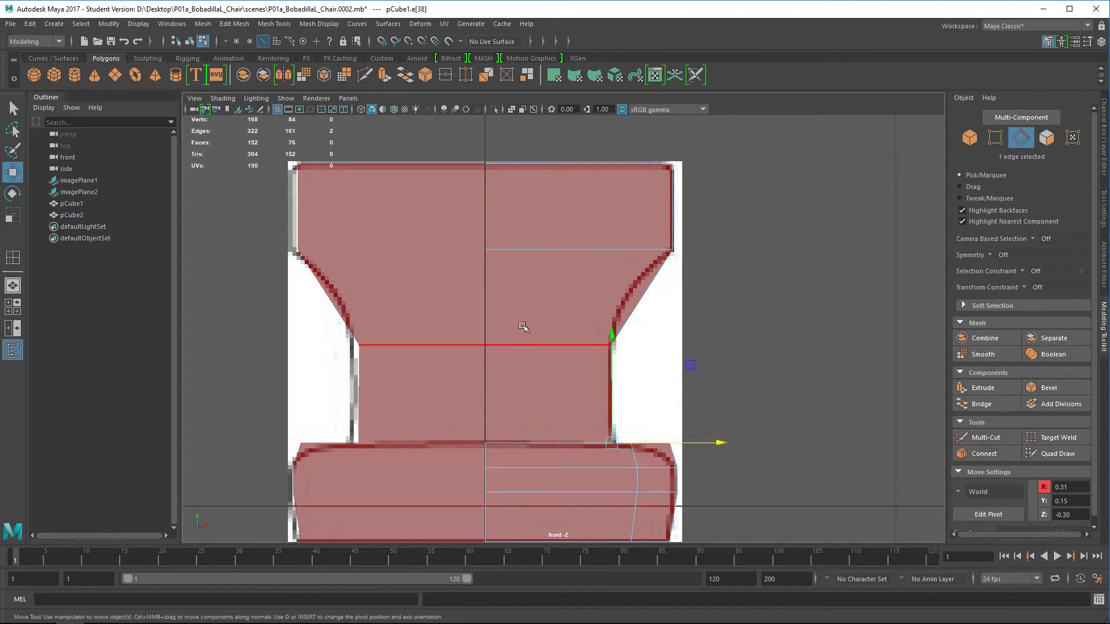
key("space")
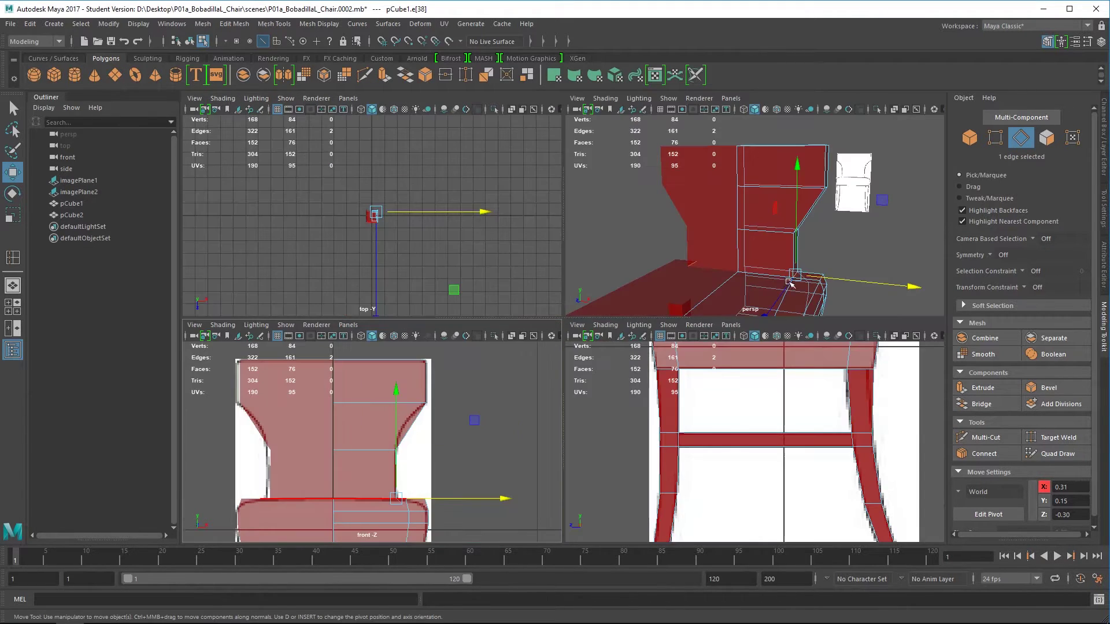
key("space")
left_click_drag(613, 347, 644, 370, "alt")
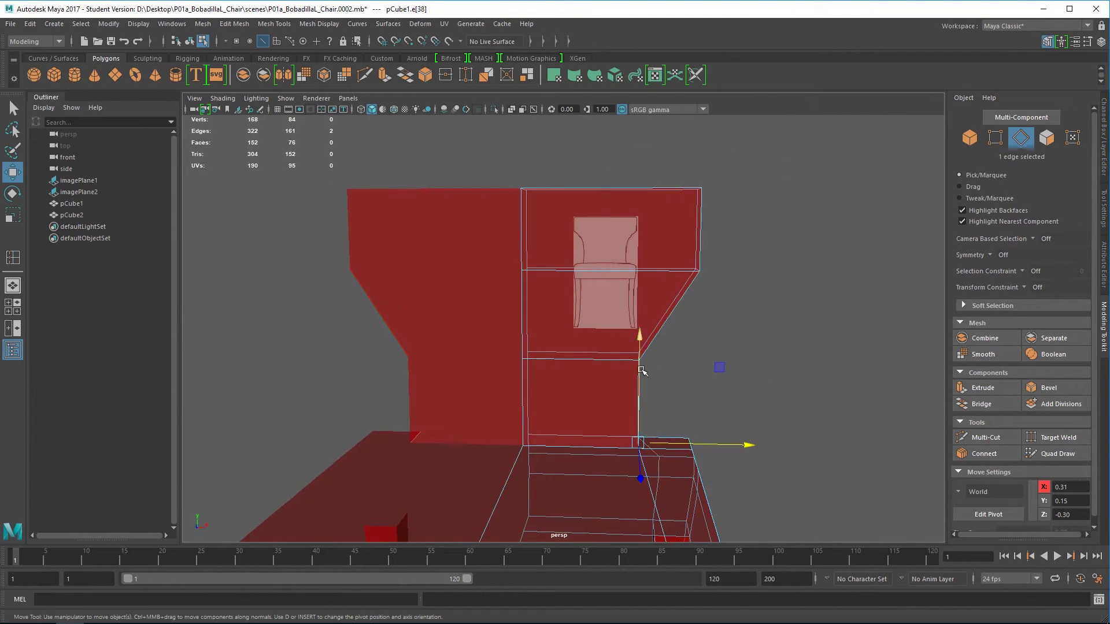
key("space")
key("space")
scroll(611, 404, "up", 8)
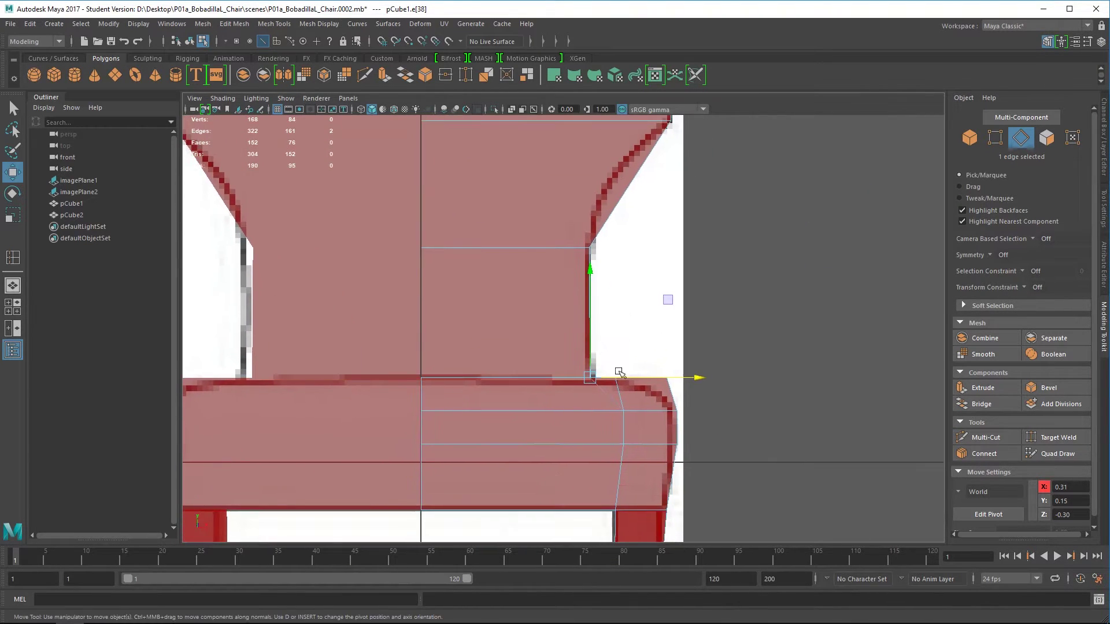
left_click_drag(719, 416, 729, 417)
Insert a horizontal edge loop just above the seat and move its outer edge inward to about X 0.31.
right_click_drag(602, 249, 659, 230)
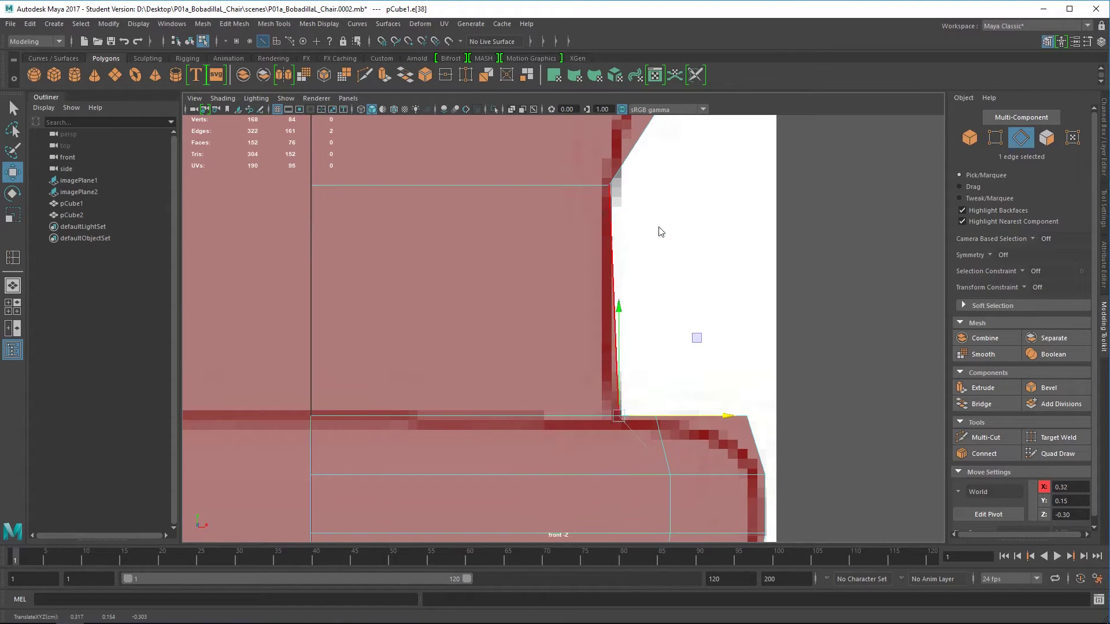
left_click(274, 23)
left_click(343, 111)
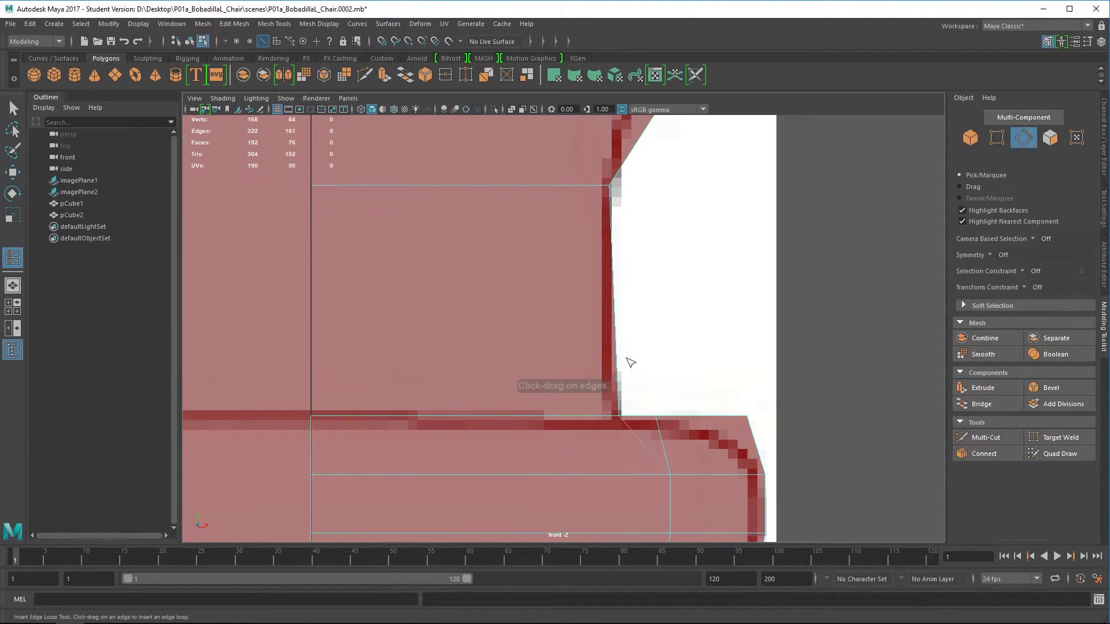
left_click(629, 400)
left_click(1105, 211)
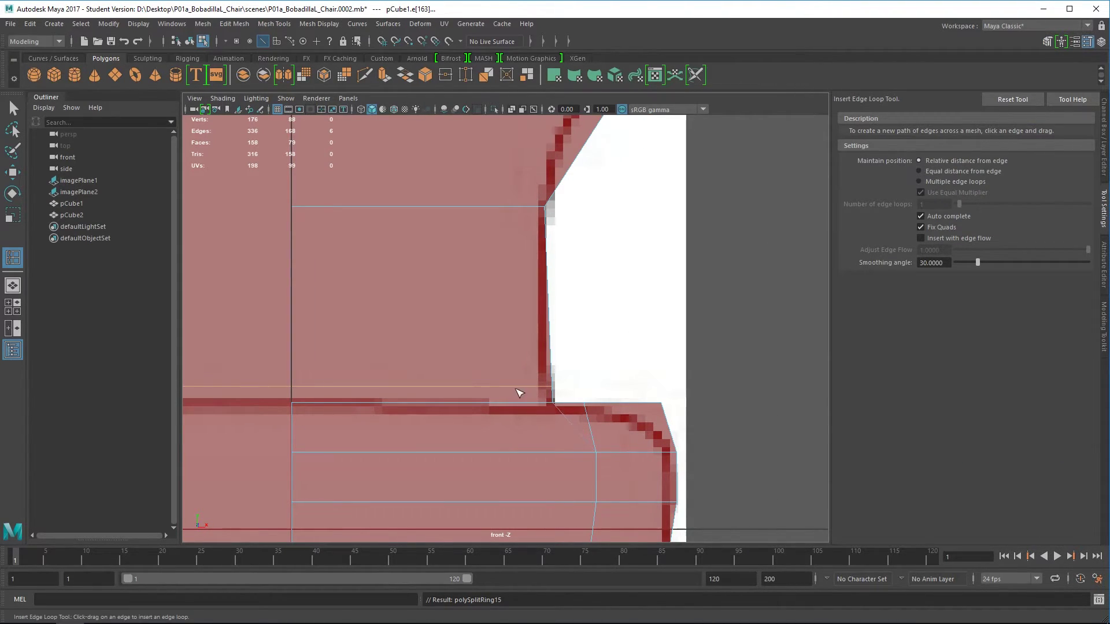
key("w")
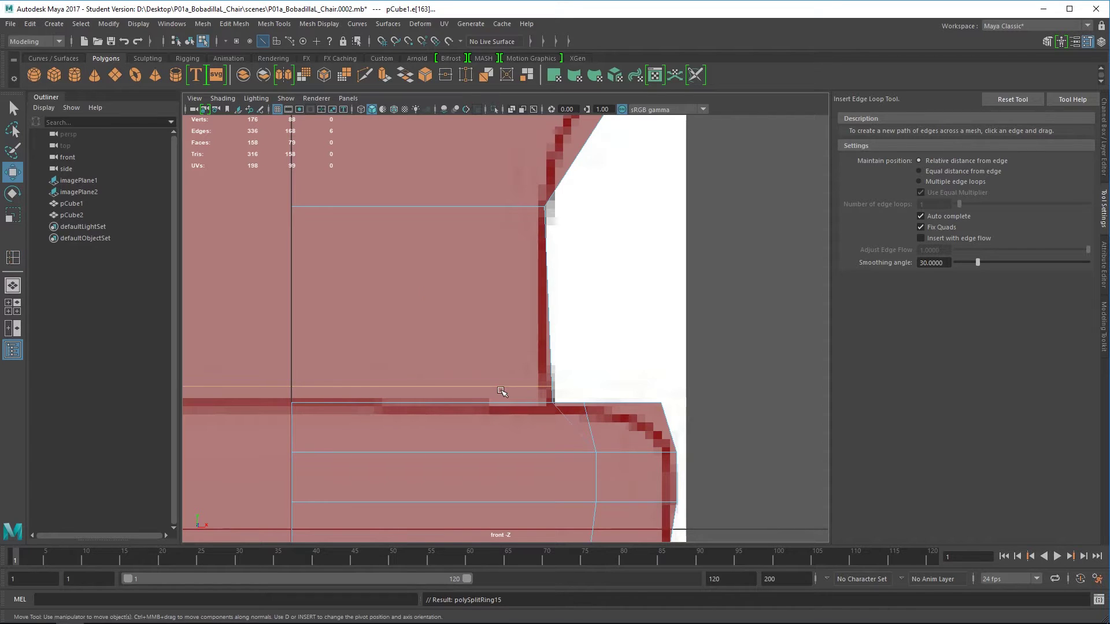
left_click_drag(328, 187, 523, 498, "ctrl")
left_click_drag(660, 384, 656, 386)
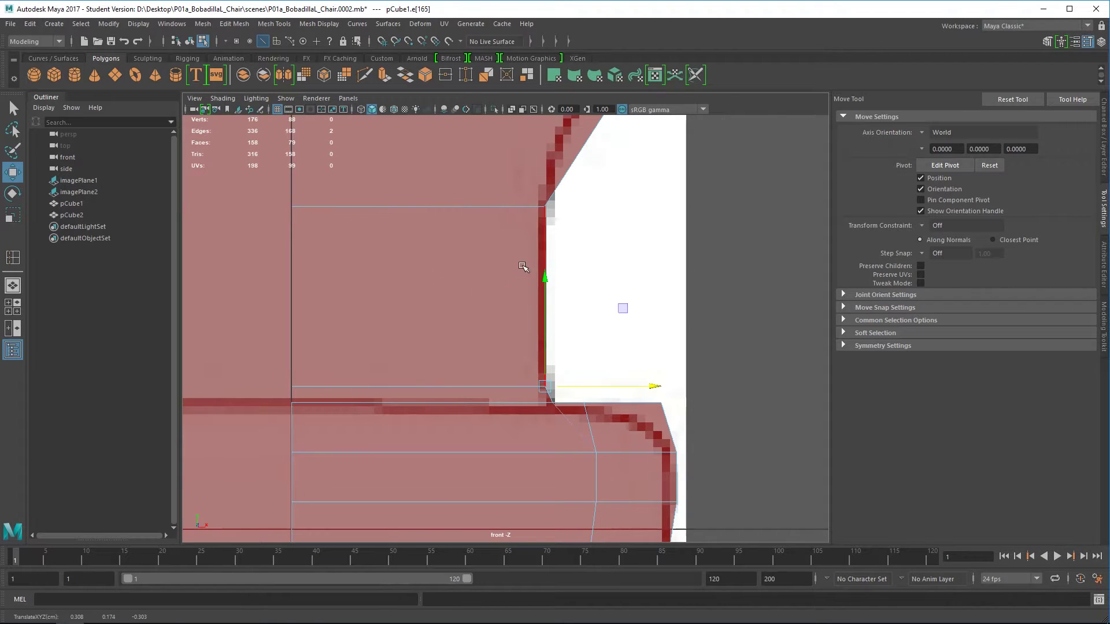
Examine the backrest outline against the front reference, from the seat junction up to the wide upper section.
scroll(515, 271, "down", 10)
scroll(506, 392, "up", 5)
scroll(507, 397, "up", 4)
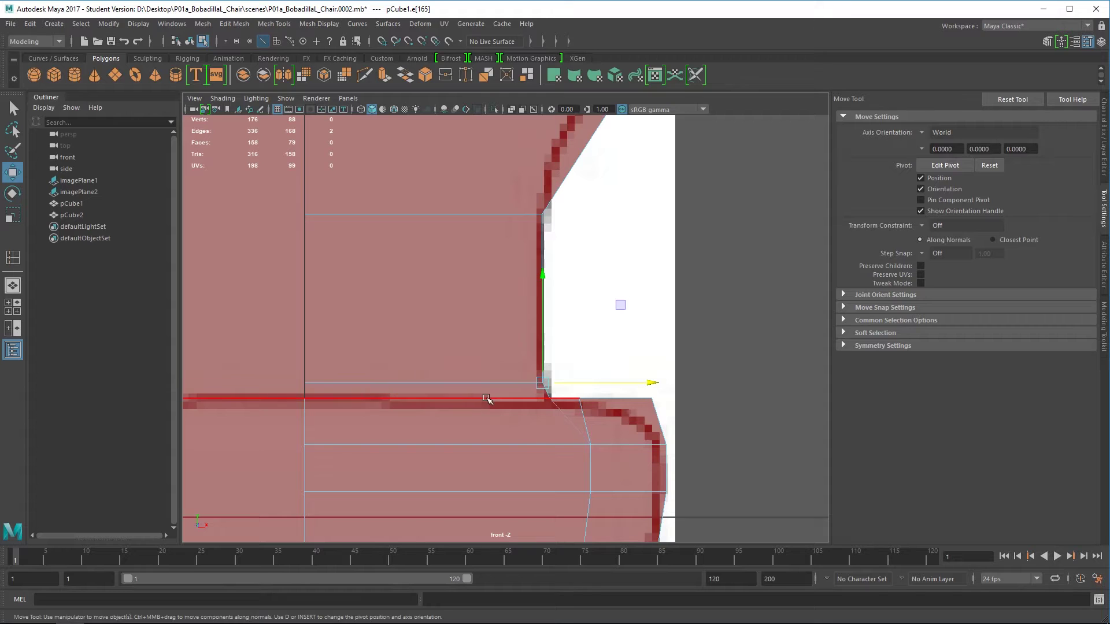
middle_click_drag(588, 230, 585, 388, "alt")
scroll(585, 388, "down", 8)
scroll(629, 248, "up", 8)
scroll(696, 513, "down", 8)
scroll(629, 250, "up", 5)
scroll(636, 435, "up", 5)
scroll(649, 436, "down", 5)
scroll(649, 439, "up", 3)
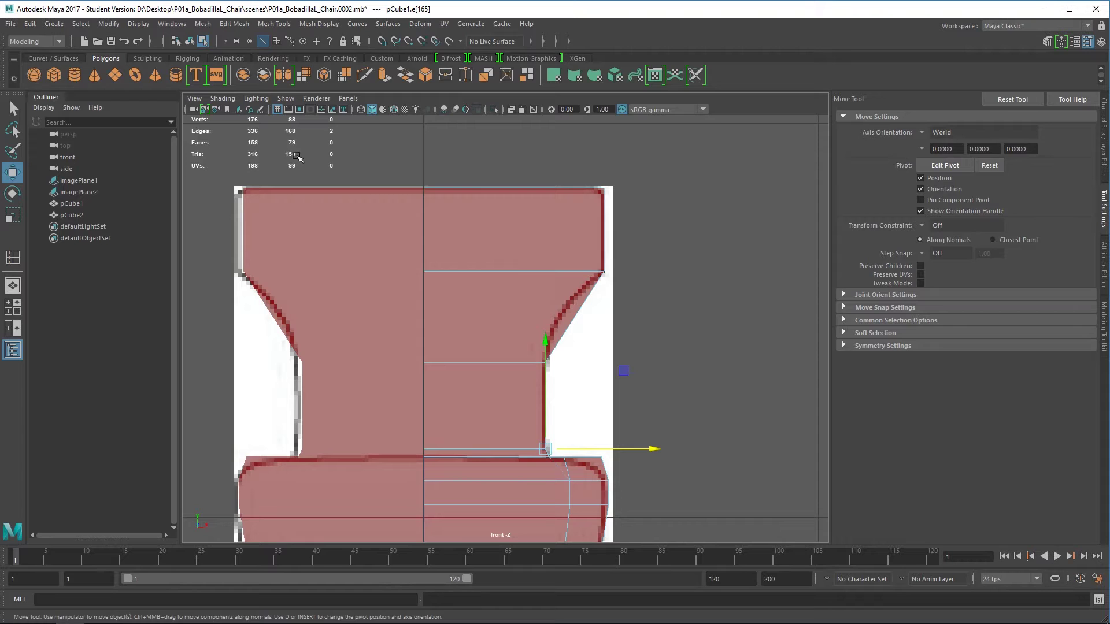
scroll(573, 342, "up", 1)
Insert a horizontal edge loop midway through the flared transition and move its outer edge inward to about X 0.35.
right_click_drag(580, 310, 632, 267)
key("g")
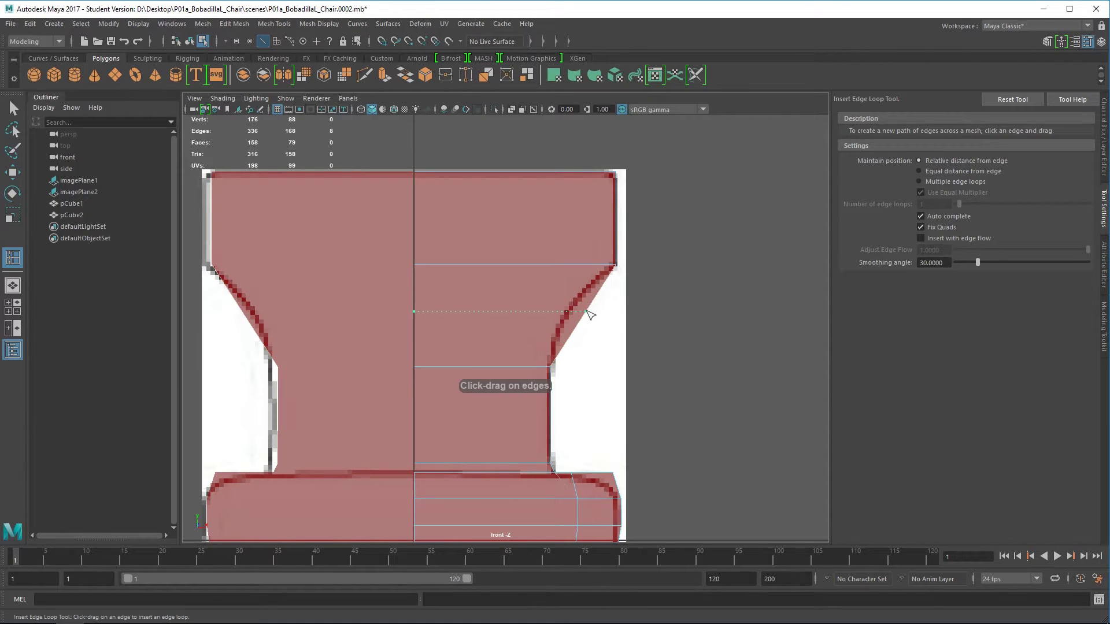
left_click(588, 309)
key("r")
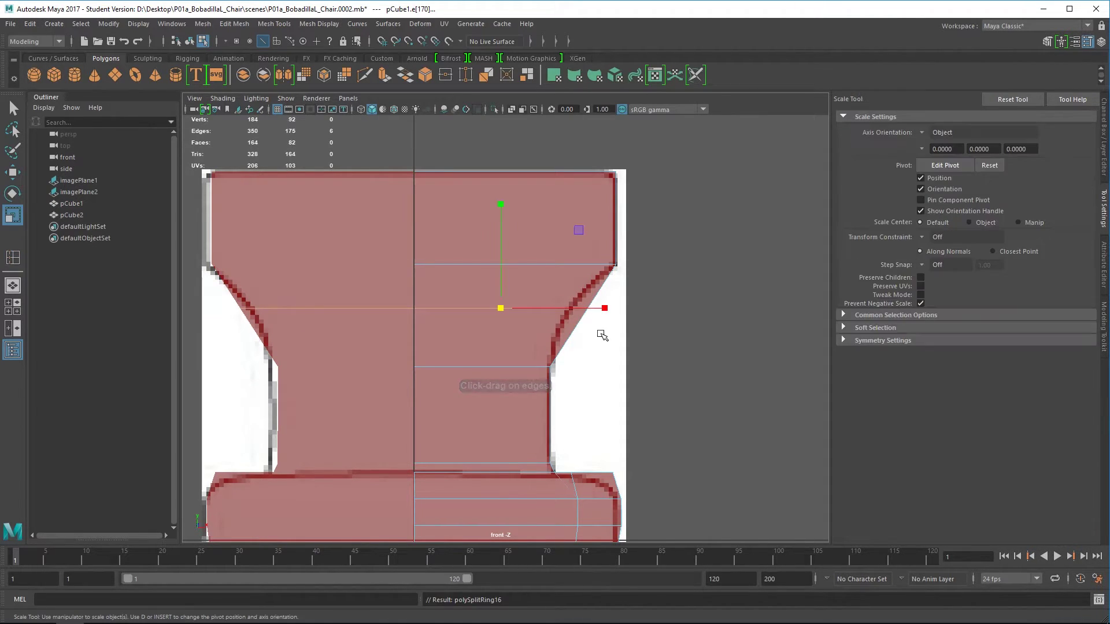
key("w")
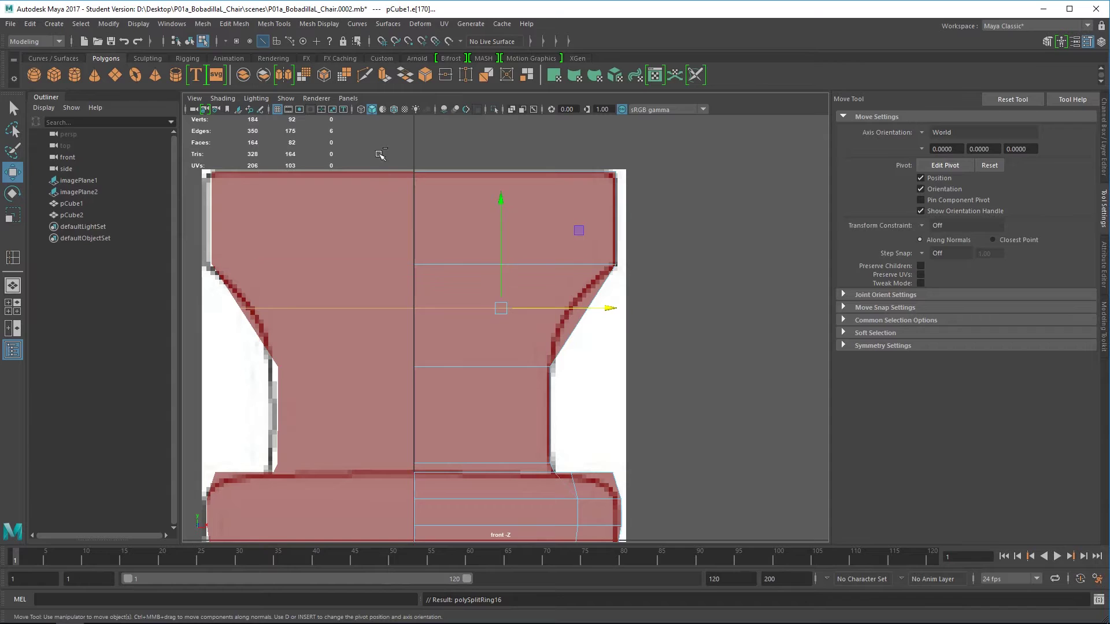
left_click_drag(372, 416, 595, 254)
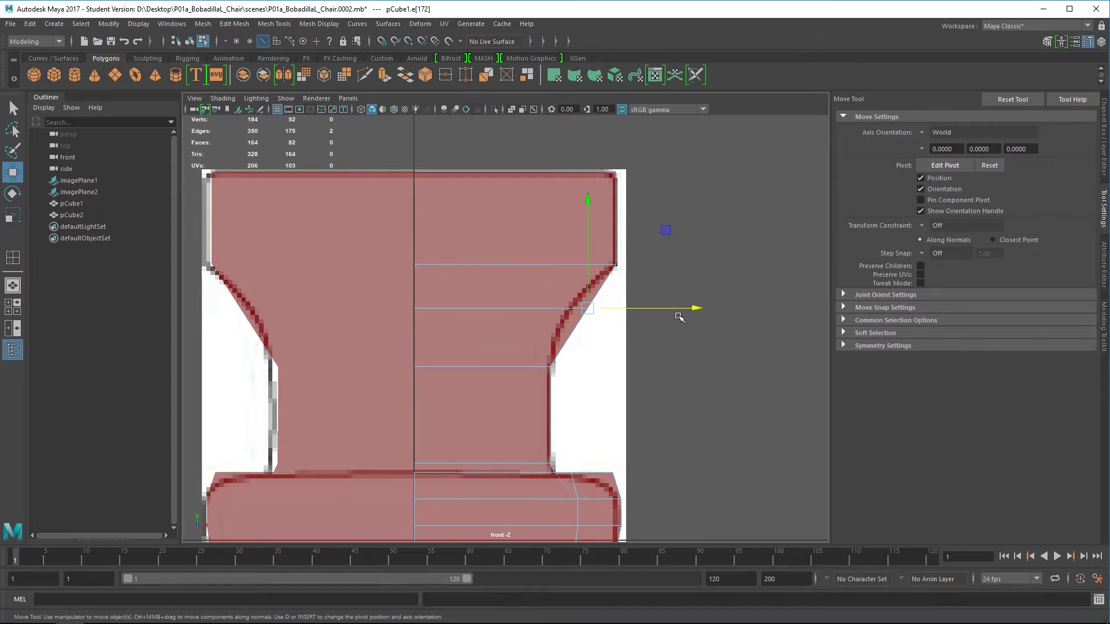
left_click_drag(696, 307, 680, 307)
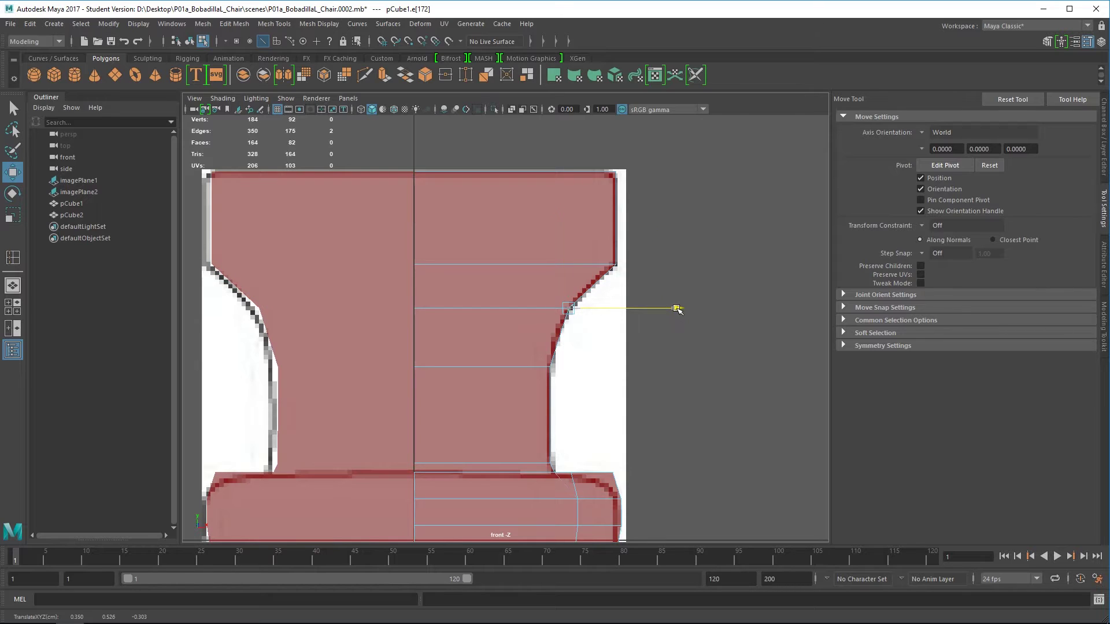
left_click_drag(677, 308, 676, 308)
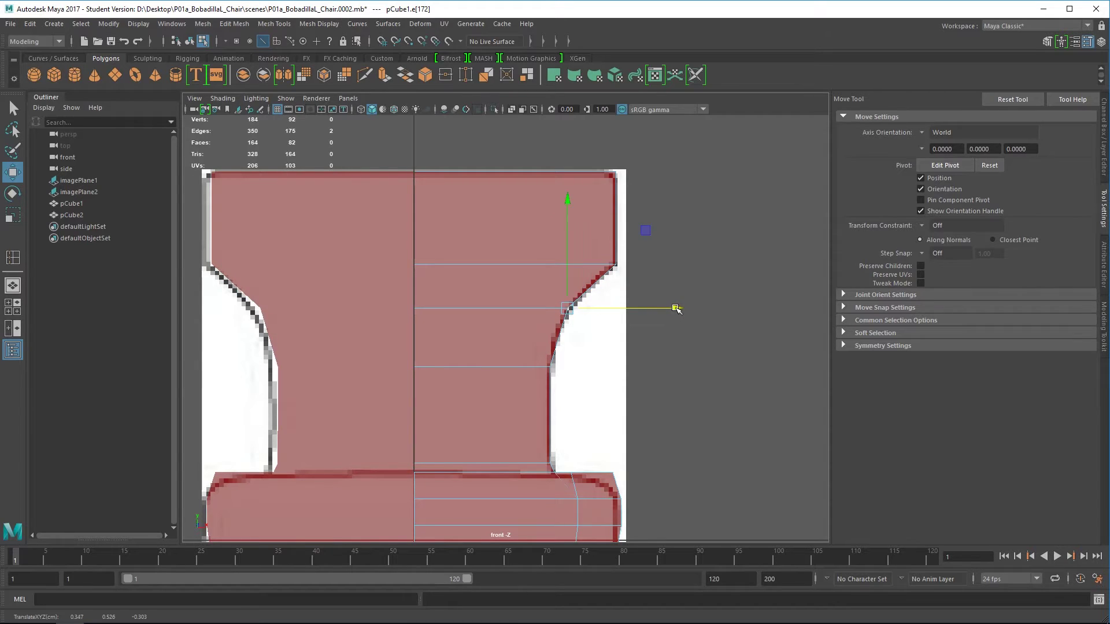
Insert another edge loop in the upper part of the flare and move its outer edge inward to about X 0.38.
right_click_drag(664, 308, 595, 285, "shift")
left_click(594, 289)
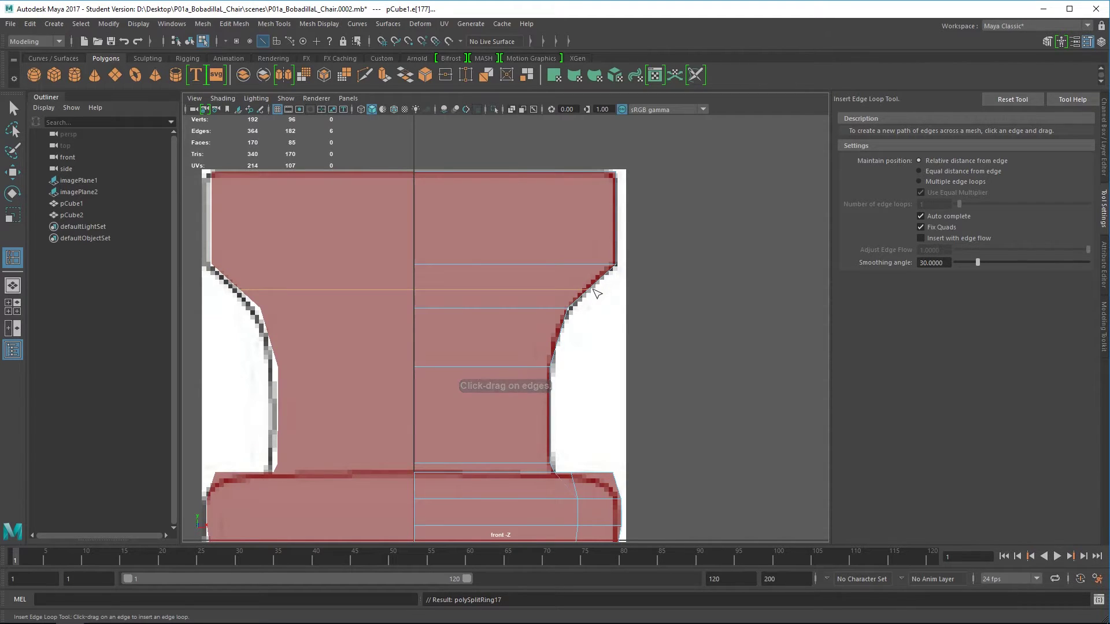
key("r")
key("w")
left_click_drag(418, 198, 595, 401)
left_click_drag(700, 291, 697, 292)
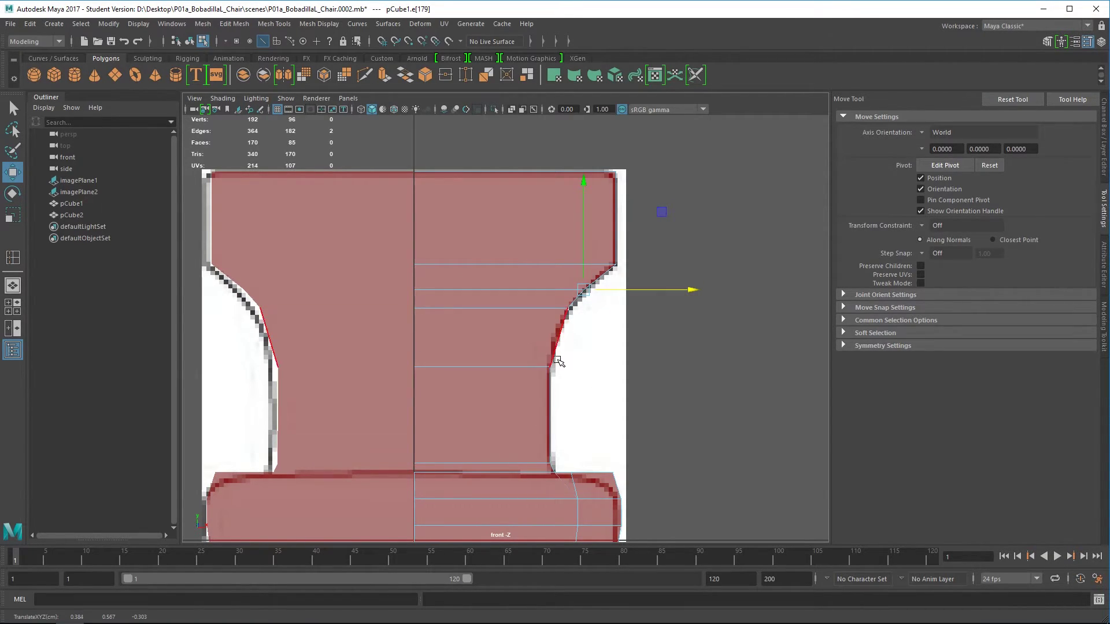
Insert a horizontal edge loop in the lower part of the flare, just above the narrow section, and return to object mode.
key("g")
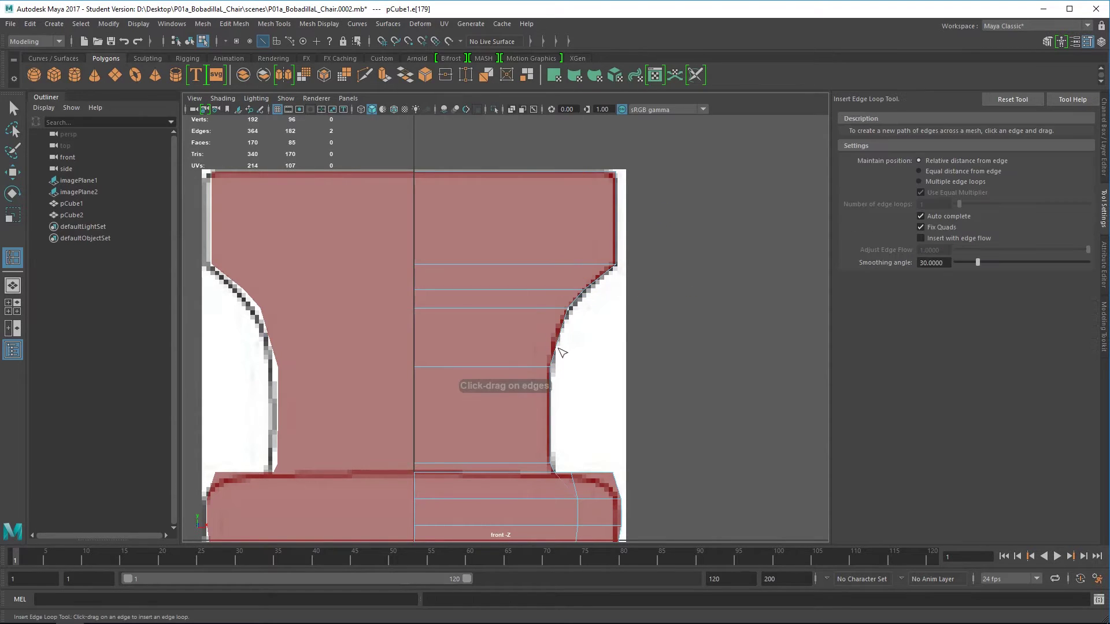
left_click_drag(559, 335, 566, 335)
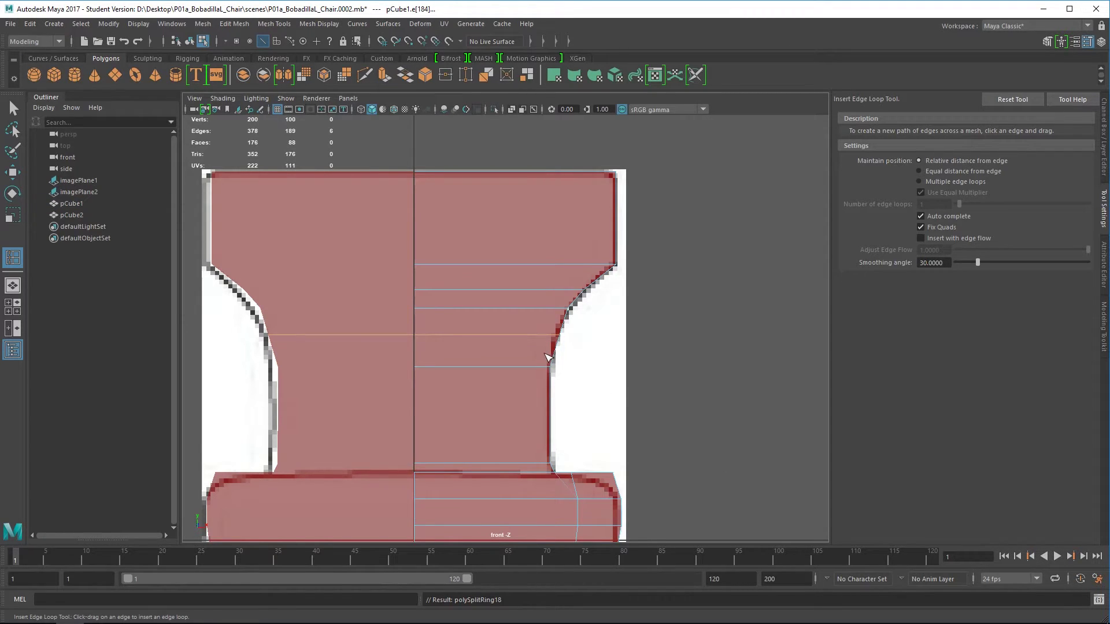
right_click_drag(491, 329, 496, 283, "ctrl")
key("w")
left_click_drag(405, 267, 499, 417, "alt")
left_click_drag(388, 431, 518, 245, "ctrl")
left_click(586, 258, "shift")
right_click_drag(525, 273, 553, 263)
Examine the straight backrest's profile against the curved backrest in the side reference image.
scroll(648, 387, "down", 8)
scroll(595, 370, "up", 4)
key("space")
key("space")
scroll(738, 396, "down", 3)
scroll(549, 296, "up", 4)
scroll(548, 296, "up", 6)
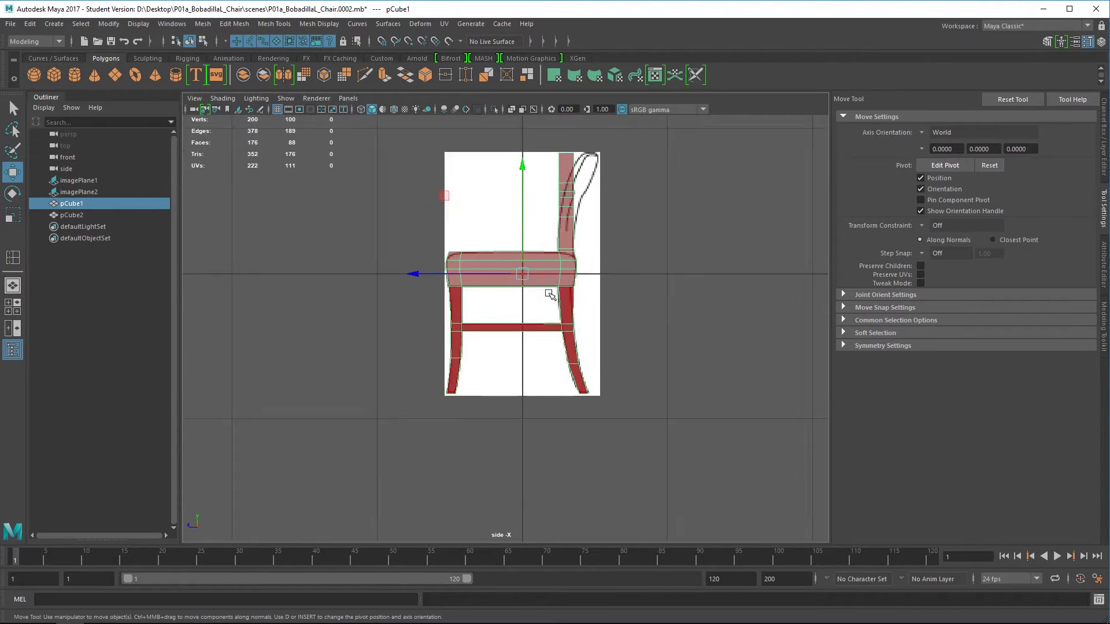
middle_click_drag(579, 234, 532, 296, "alt")
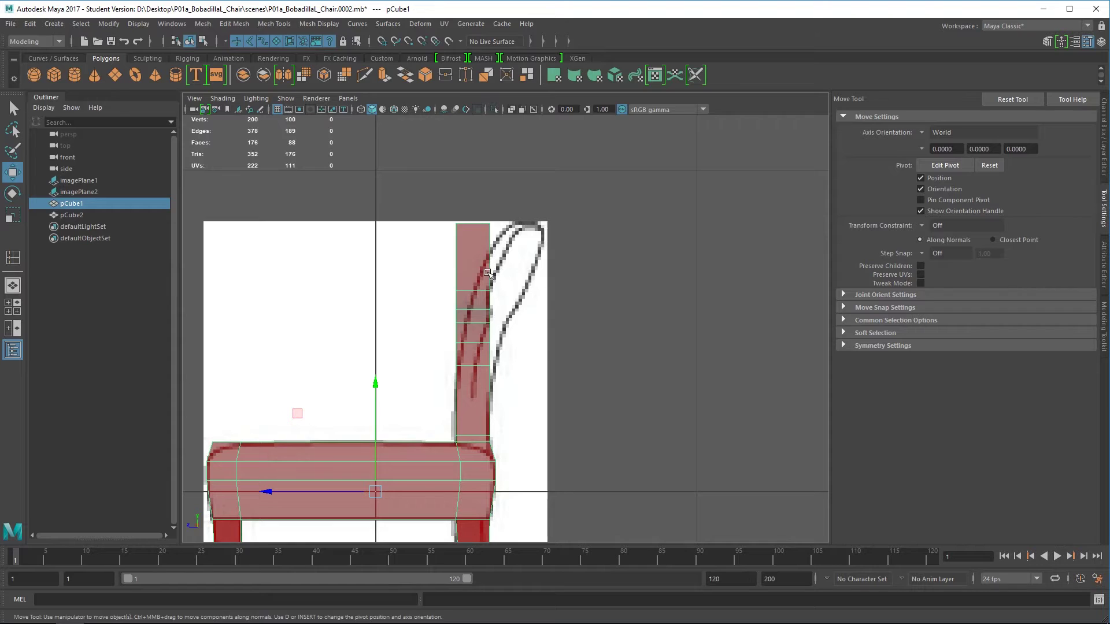
scroll(489, 272, "up", 3)
scroll(474, 232, "down", 5)
scroll(488, 325, "up", 3)
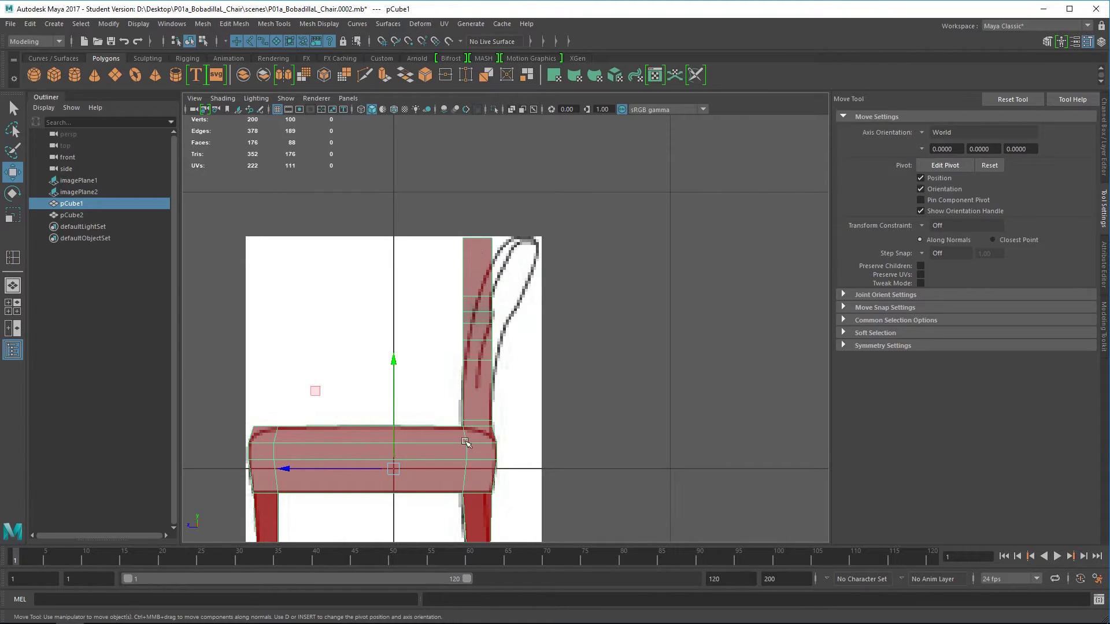
right_click(492, 265)
scroll(540, 289, "up", 1)
right_click_drag(478, 216, 482, 184)
left_click(472, 215)
left_click(472, 215)
left_click_drag(359, 218, 421, 217)
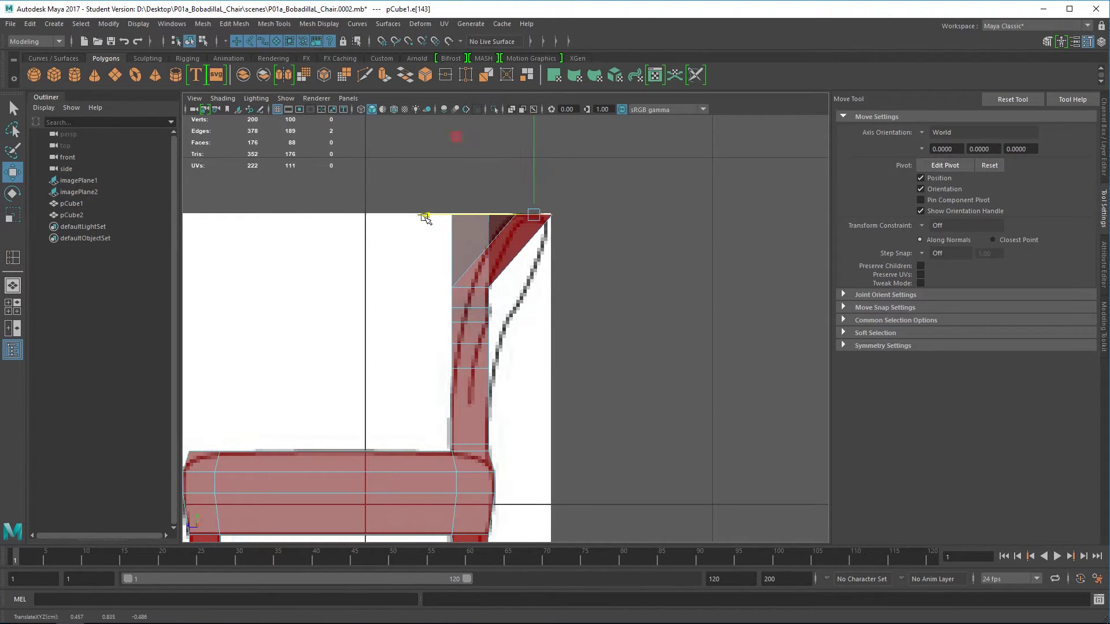
key("ctrl+z")
Select all edges along the backrest half's top and move them backward to about Z -0.47, matching the side reference's upper end.
left_click(445, 186)
left_click_drag(469, 200, 477, 222)
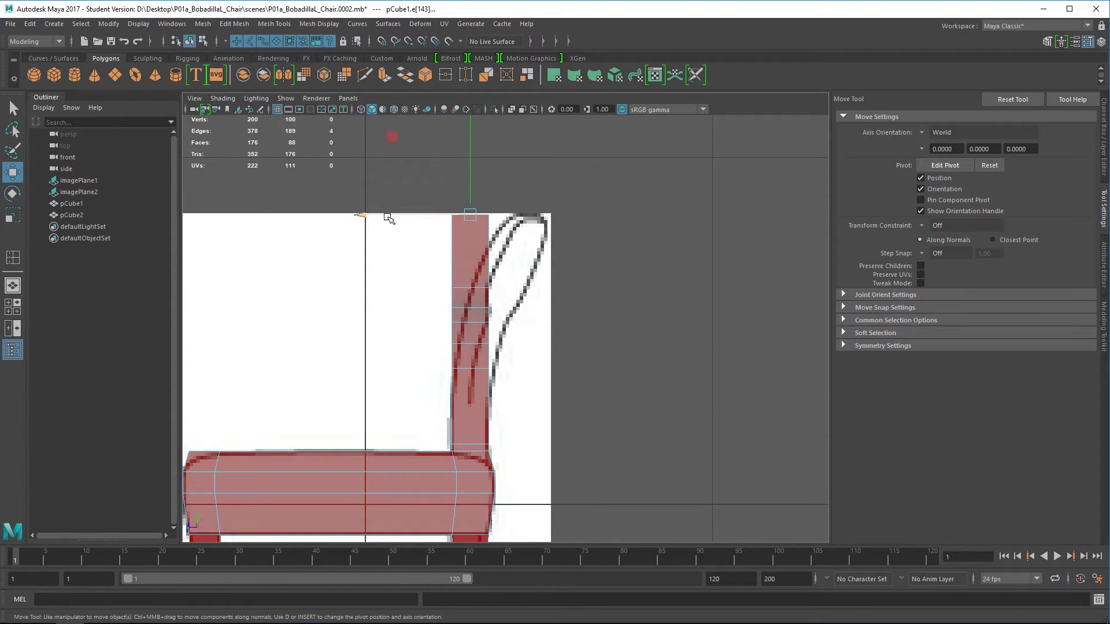
left_click_drag(364, 215, 422, 218)
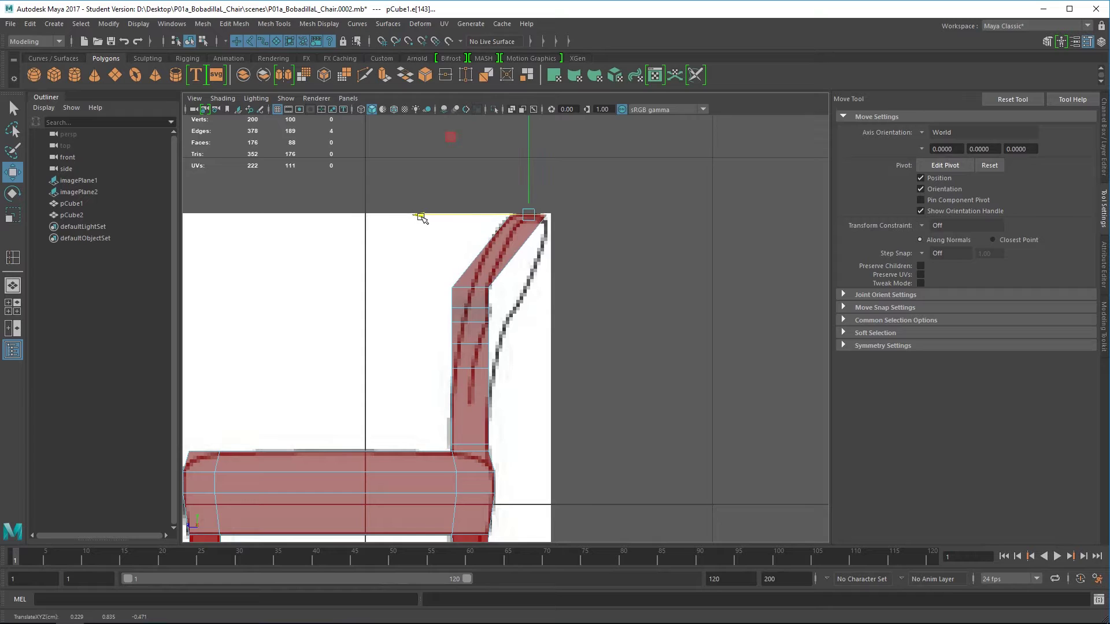
left_click_drag(479, 295, 479, 296)
left_click_drag(363, 289, 401, 287)
key("ctrl+z")
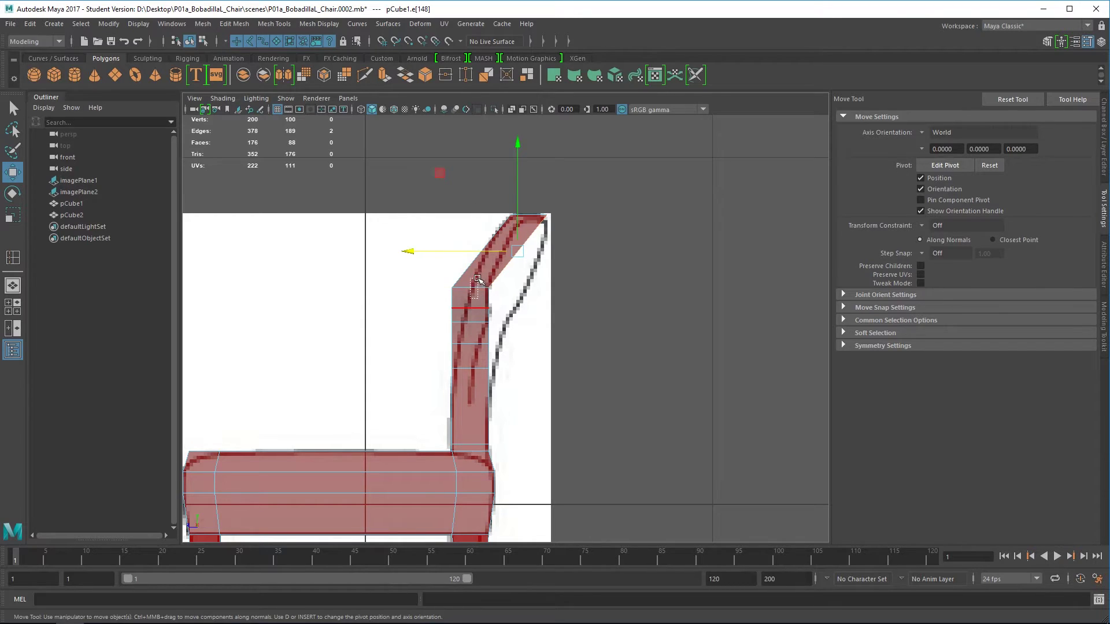
left_click_drag(362, 288, 406, 289)
key("space")
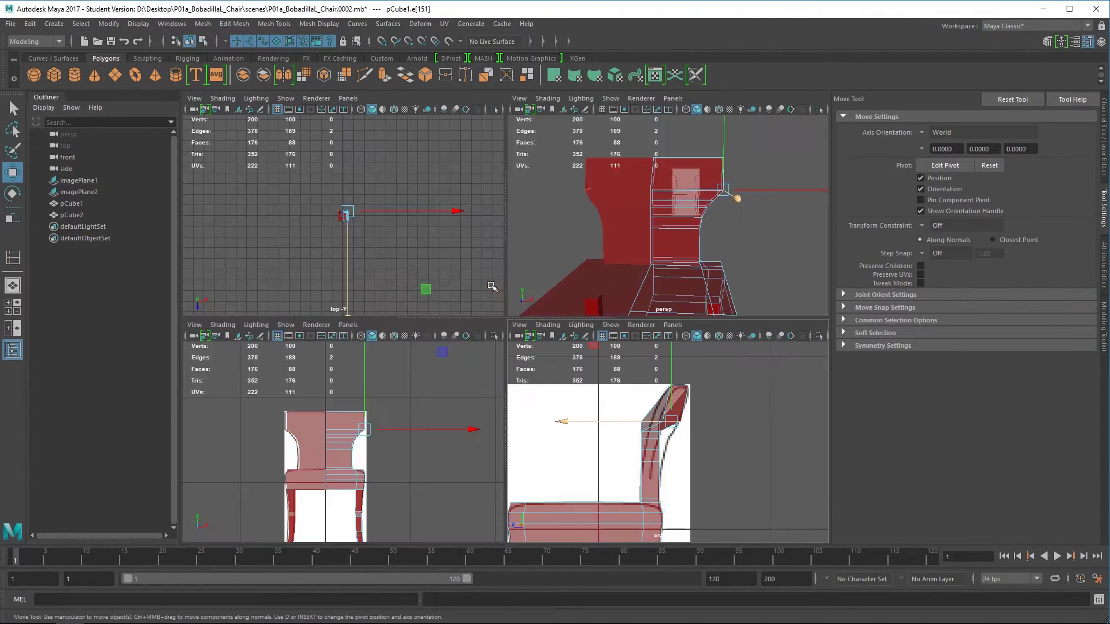
key("space")
key("space")
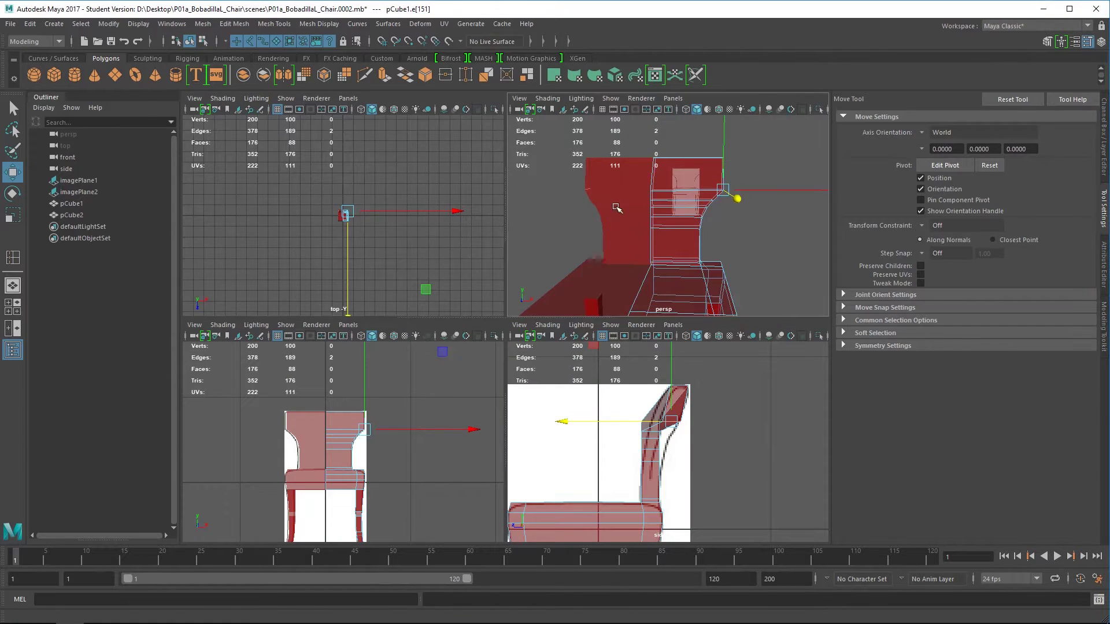
key("space")
left_click_drag(600, 330, 523, 303, "alt")
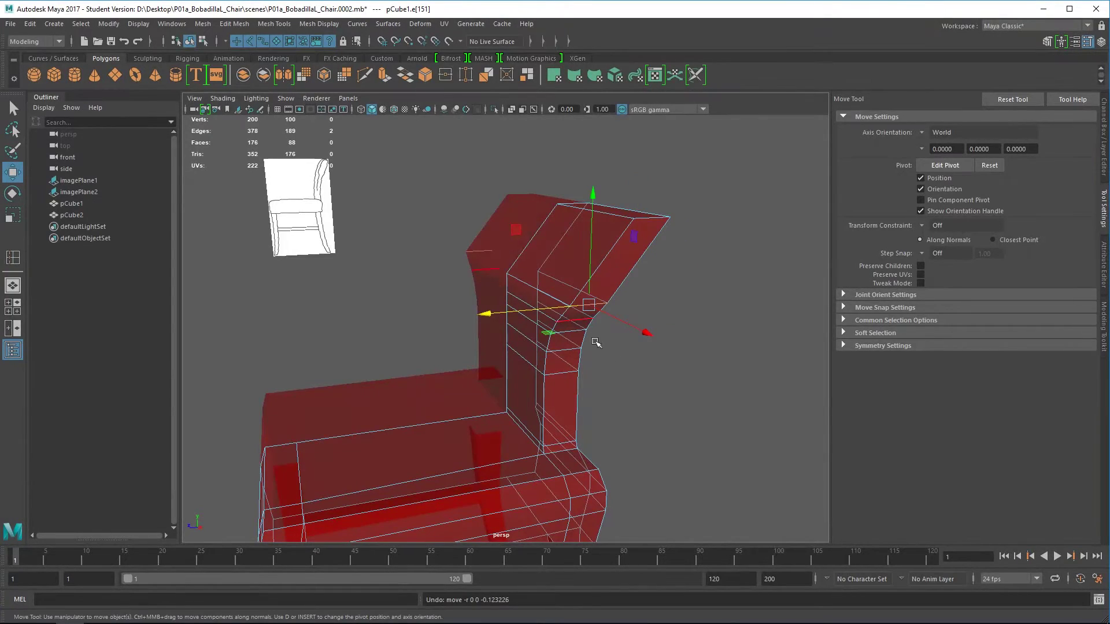
left_click_drag(574, 328, 582, 347, "alt")
key("space")
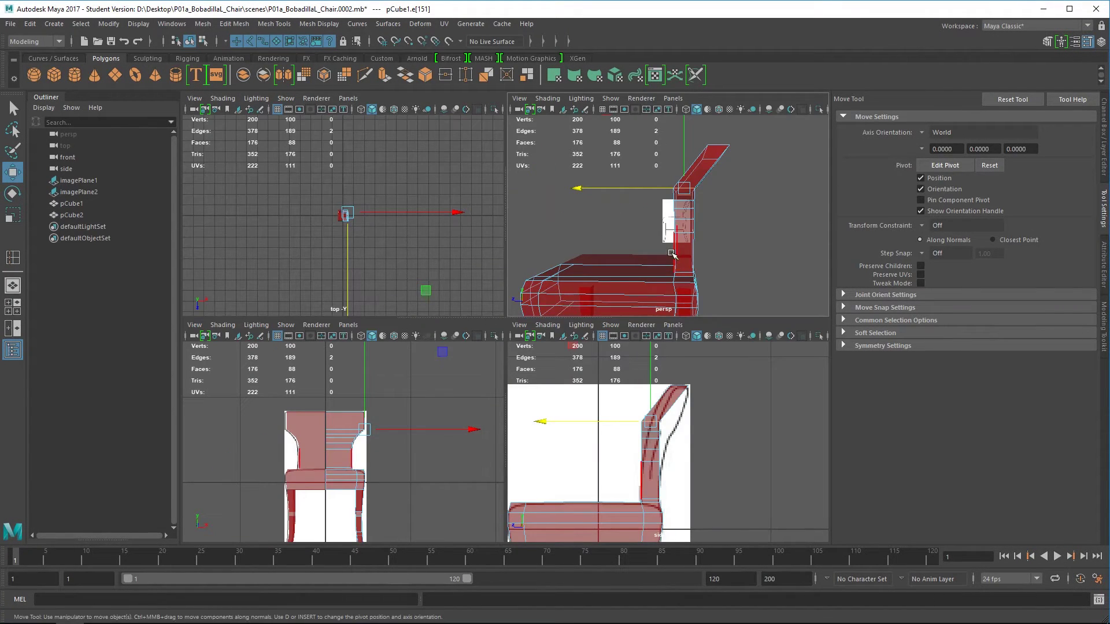
In the side view, move the front and rear vertices of the backrest's uppermost inner loop backward onto the reference curves.
key("space")
scroll(551, 308, "up", 3)
right_click_drag(527, 290, 522, 249)
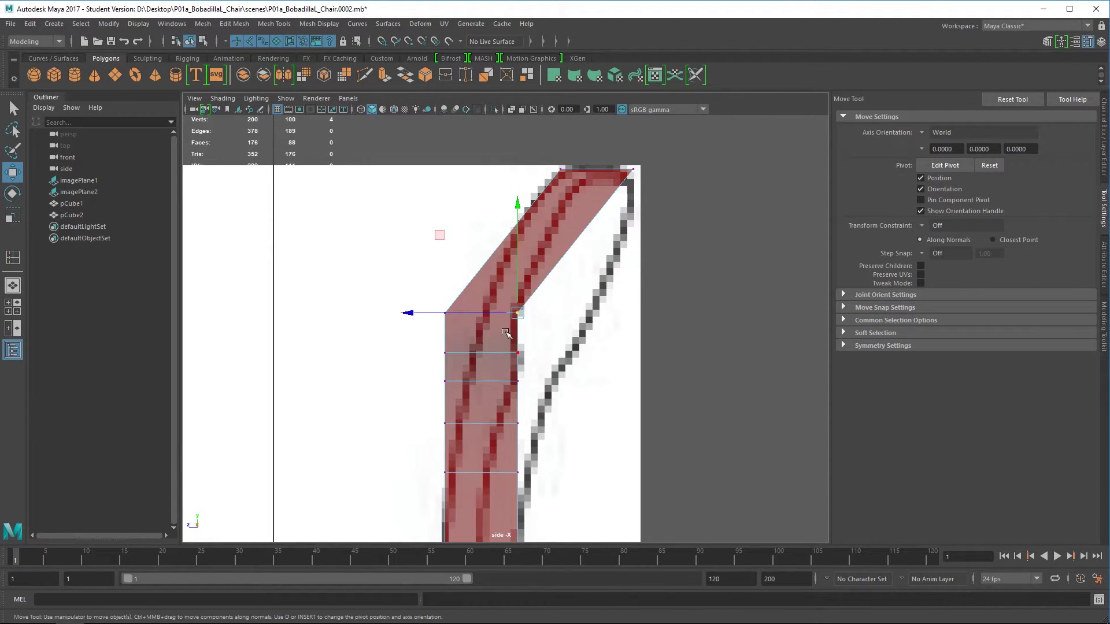
left_click_drag(409, 313, 484, 323)
left_click_drag(367, 286, 473, 326)
left_click_drag(334, 313, 562, 368)
Move the front and rear vertices of the backrest's second and third loops from the top backward onto the reference outline.
left_click_drag(373, 353, 399, 353)
left_click_drag(534, 335, 571, 382)
left_click_drag(429, 353, 469, 394)
left_click_drag(333, 382, 354, 381)
left_click_drag(498, 363, 537, 400)
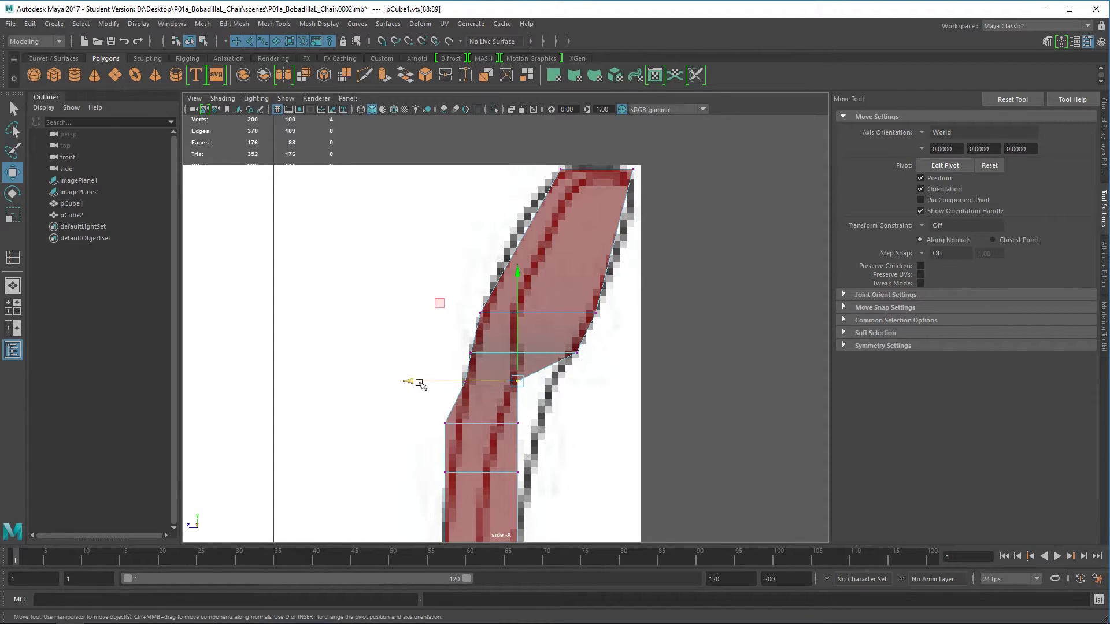
left_click_drag(406, 382, 471, 437)
Move the front and rear vertices of the backrest's fourth and fifth loops from the top backward to follow the side outline.
left_click(403, 384)
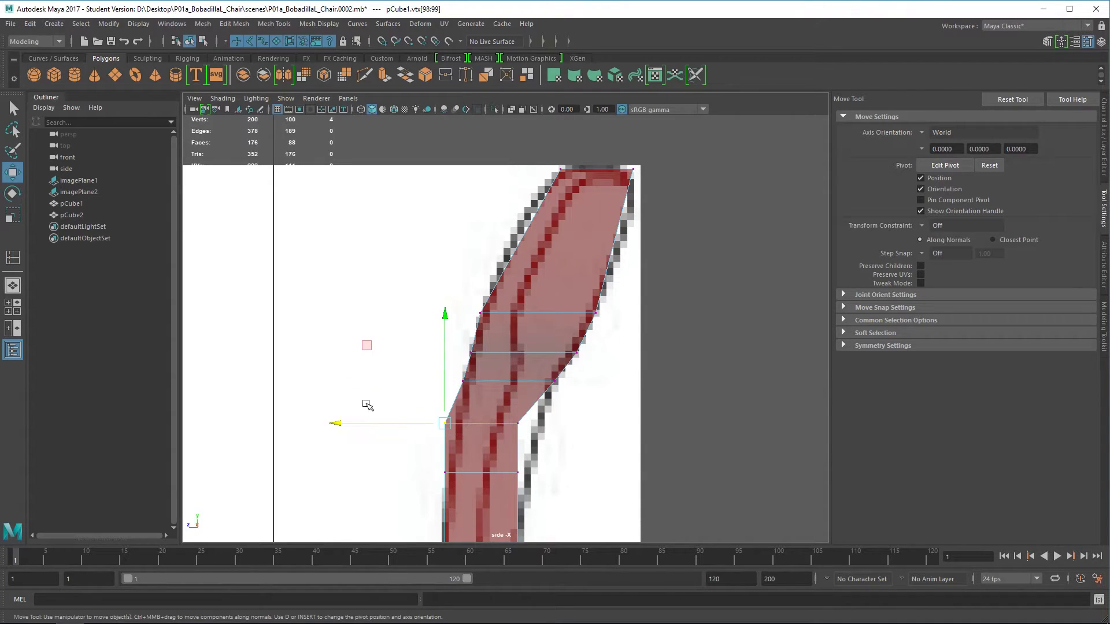
left_click_drag(340, 422, 545, 451)
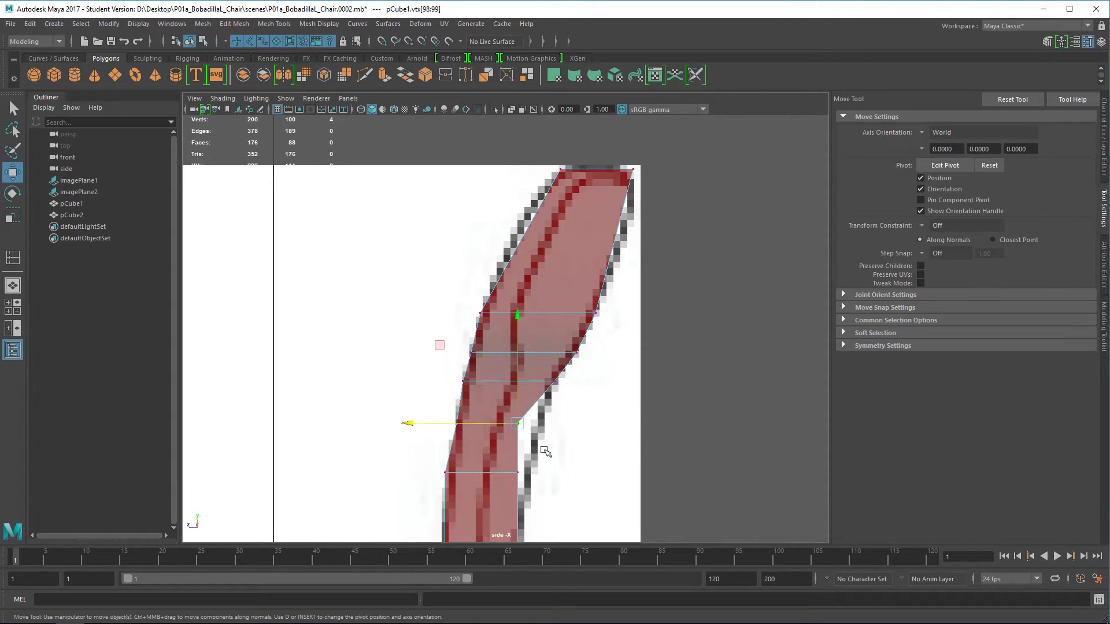
left_click_drag(408, 425, 435, 425)
middle_click_drag(532, 466, 587, 341, "alt")
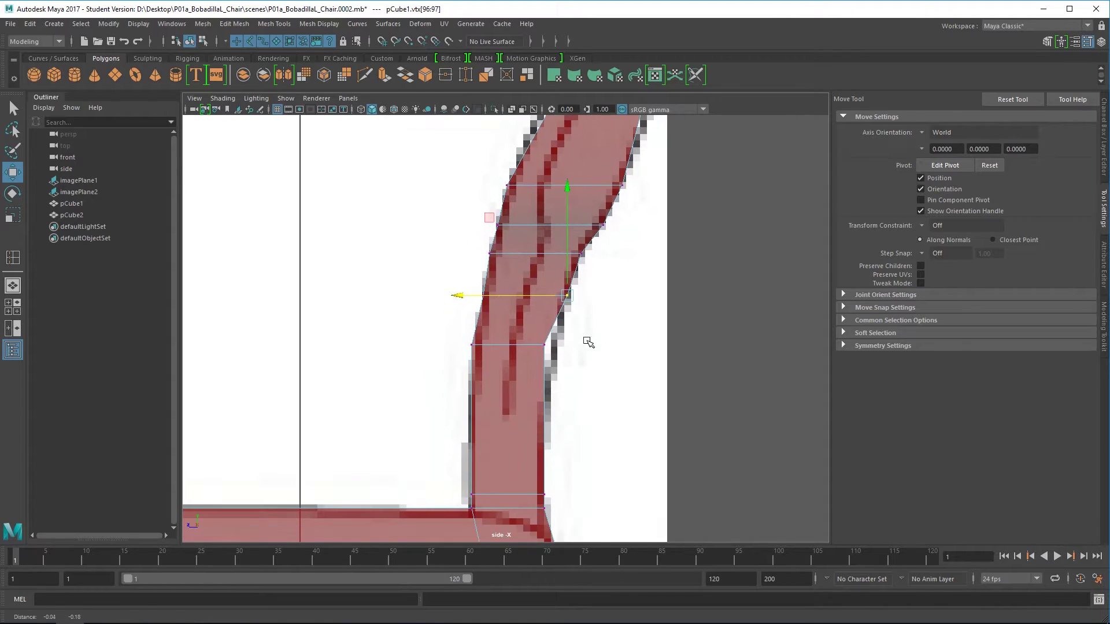
left_click_drag(454, 327, 494, 374)
left_click_drag(377, 345, 380, 346)
left_click_drag(538, 334, 568, 360)
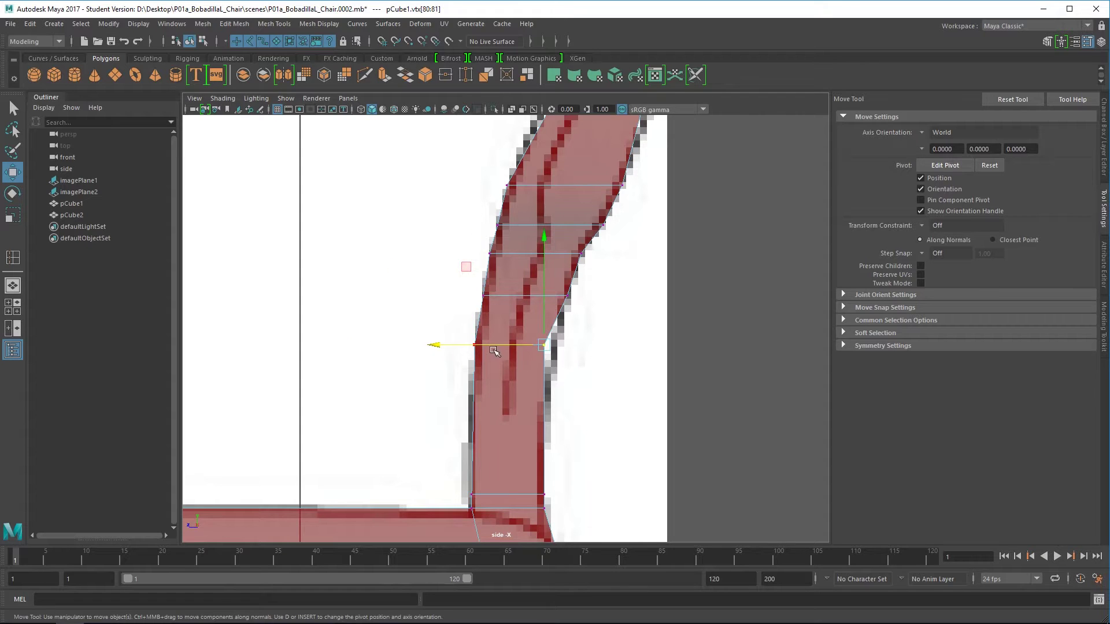
left_click_drag(494, 346, 501, 346)
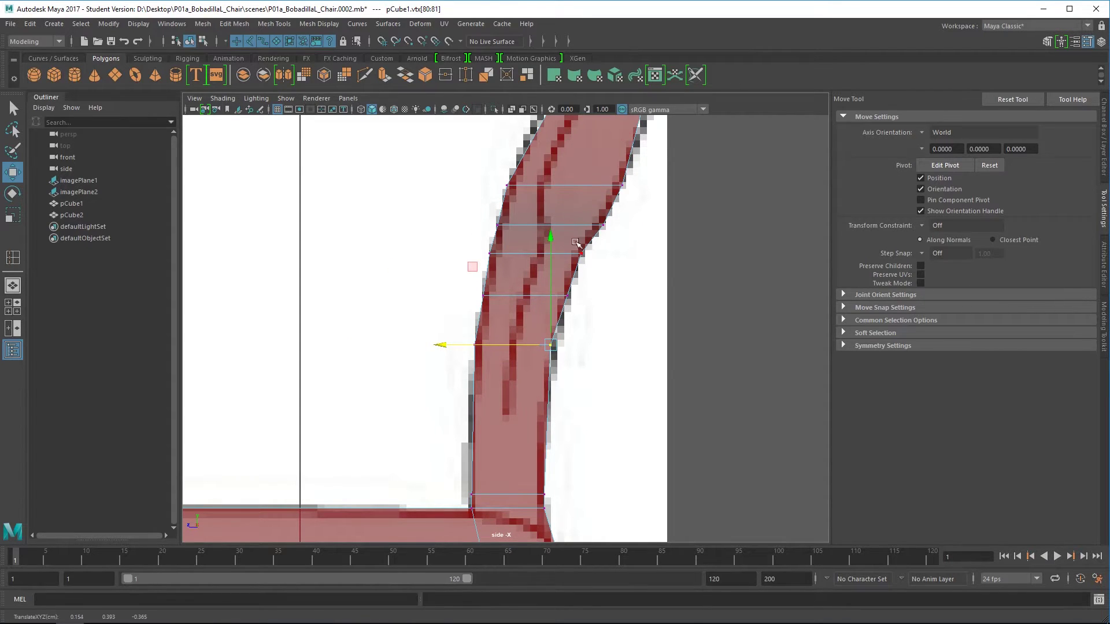
Check the top vertices in the side view, return to object mode and examine the curved backrest of both halves in perspective.
scroll(582, 267, "down", 10)
scroll(548, 266, "up", 6)
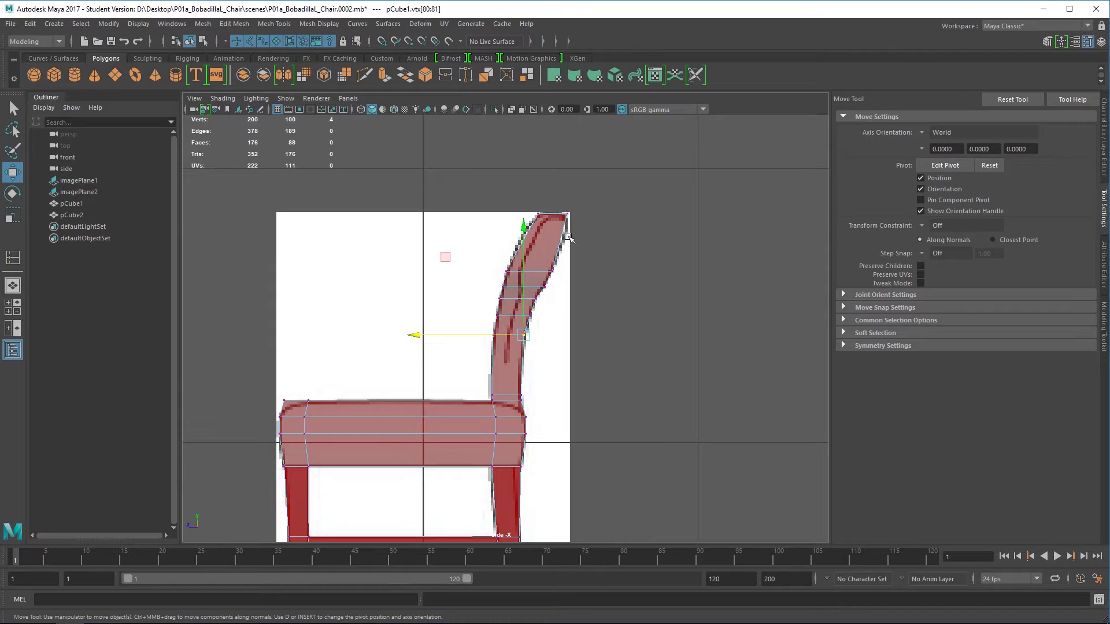
left_click_drag(582, 196, 553, 237)
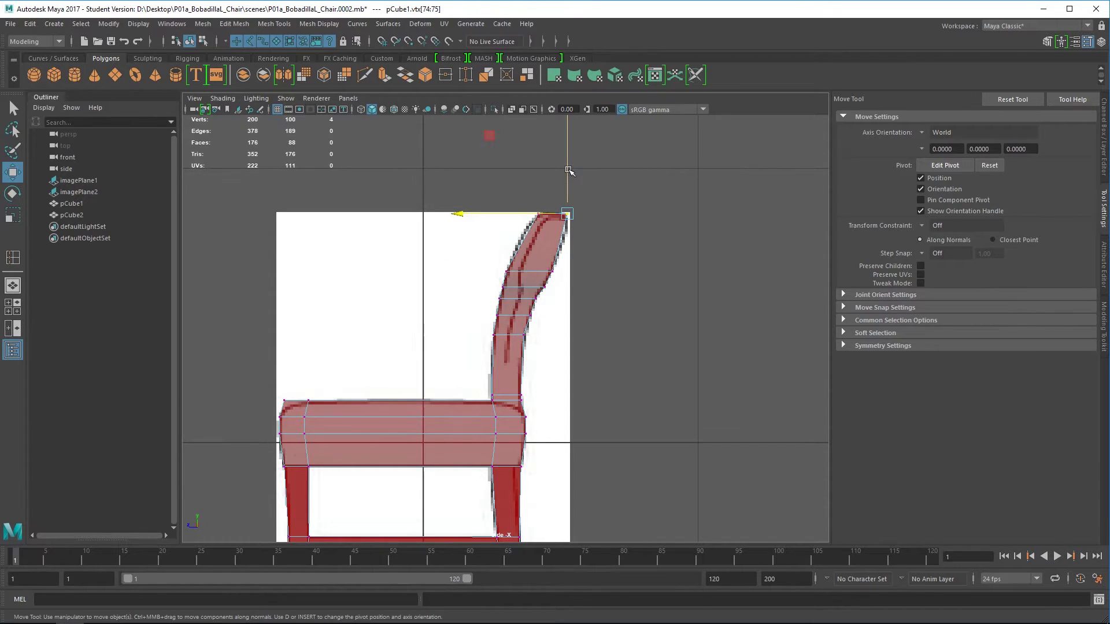
left_click_drag(496, 184, 594, 245)
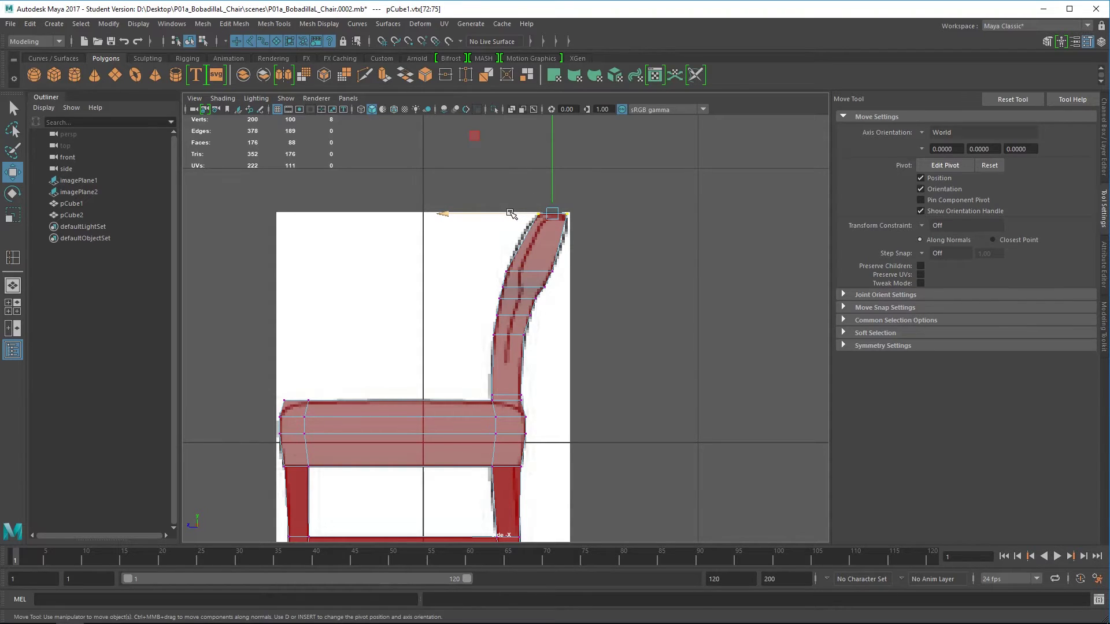
right_click_drag(543, 263, 584, 231)
key("space")
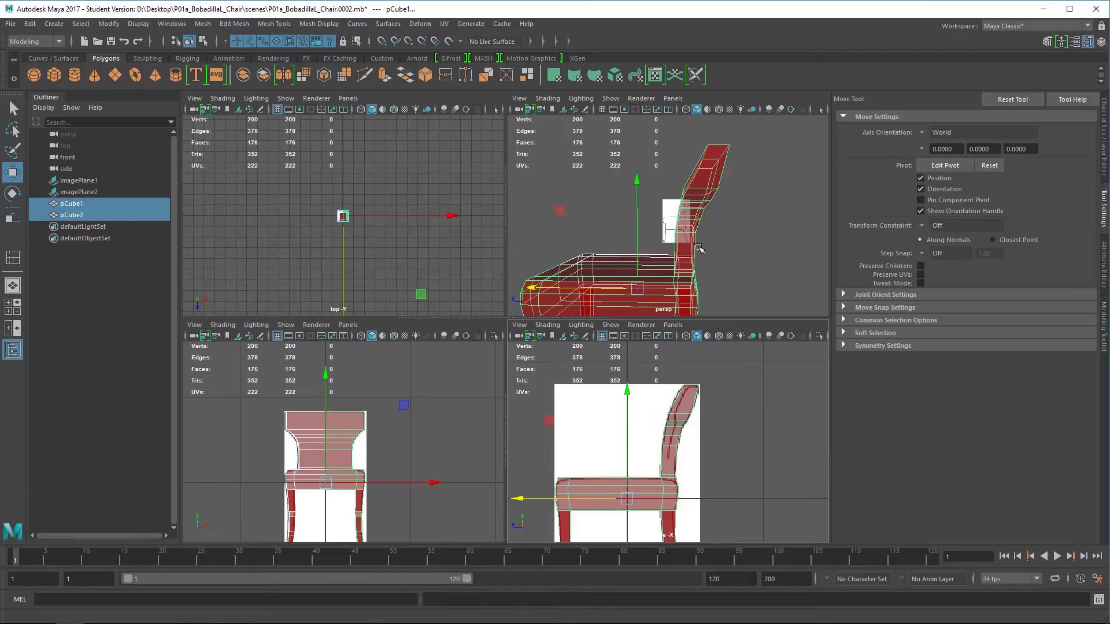
key("space")
left_click_drag(699, 248, 554, 436, "alt")
scroll(594, 401, "up", 7)
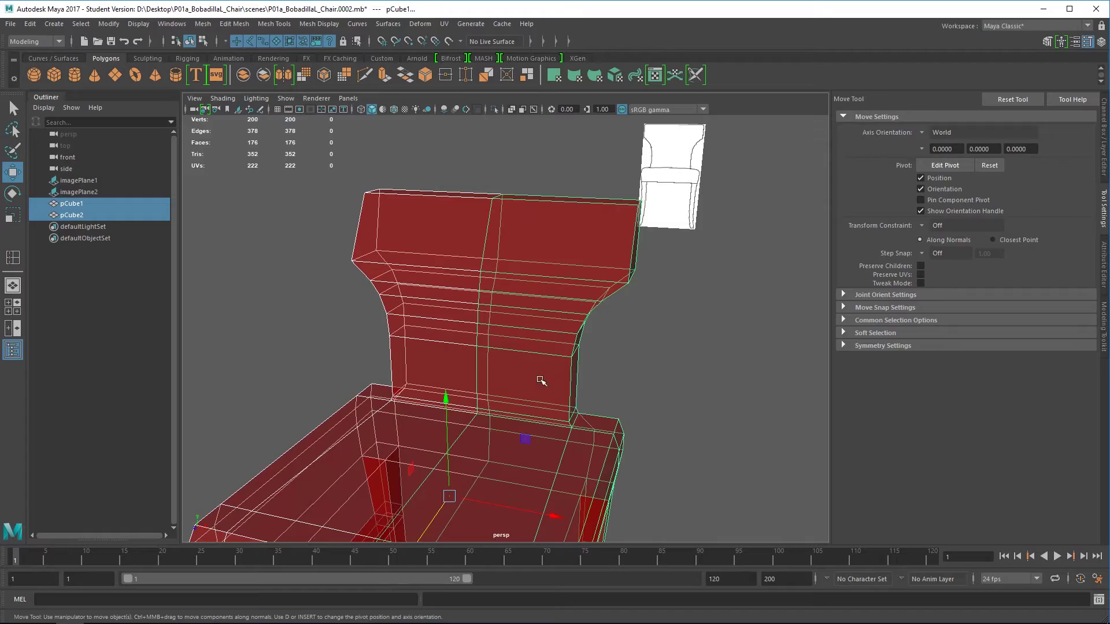
left_click_drag(622, 441, 624, 378, "alt")
scroll(620, 401, "down", 6)
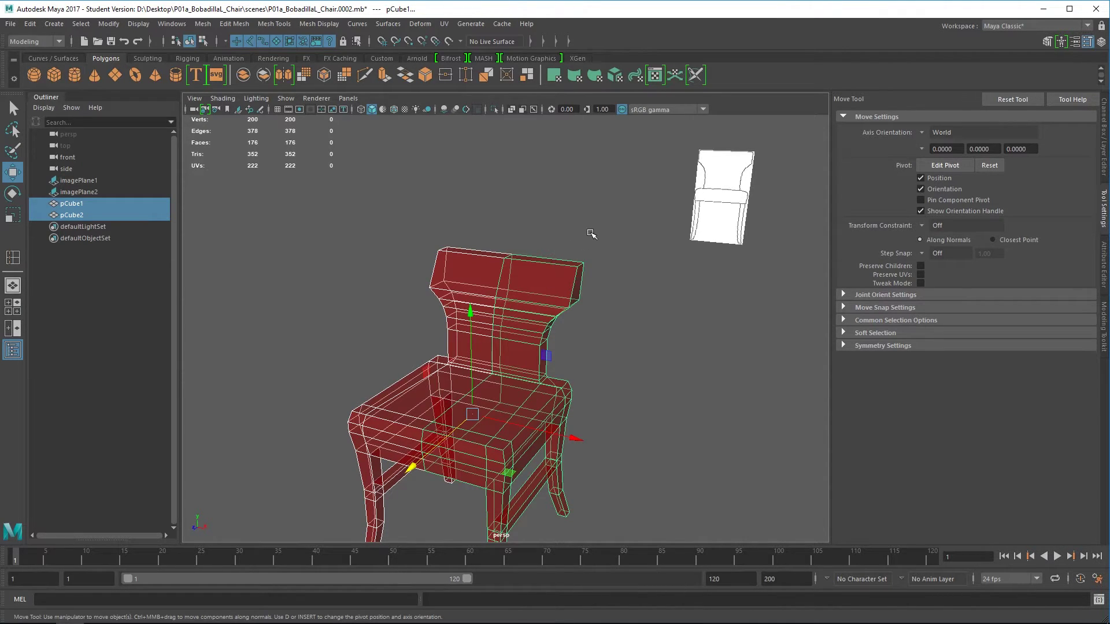
left_click_drag(373, 330, 709, 238, "alt")
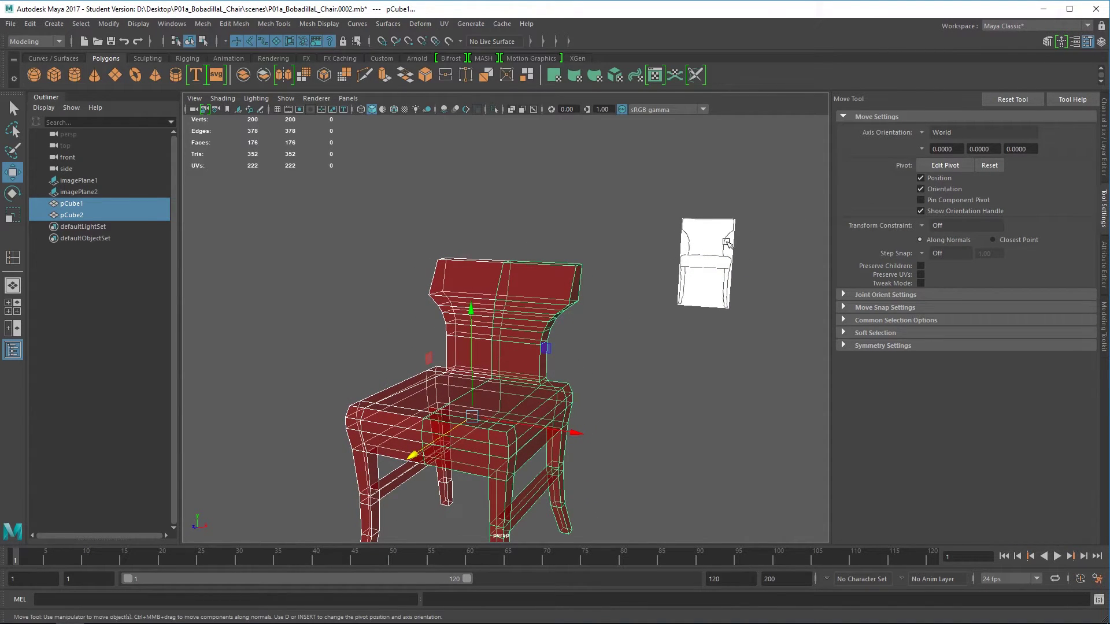
scroll(532, 347, "up", 4)
left_click_drag(537, 340, 569, 291, "alt")
Select only pCube1 and insert 10 evenly spaced vertical edge loops across its backrest using the Multiple edge loops option.
mouse_move(569, 291)
right_mouse_down()
mouse_move(616, 263)
mouse_move(574, 288)
right_mouse_up()
left_click_drag(529, 329, 514, 399, "alt")
left_click_drag(443, 305, 534, 363, "alt")
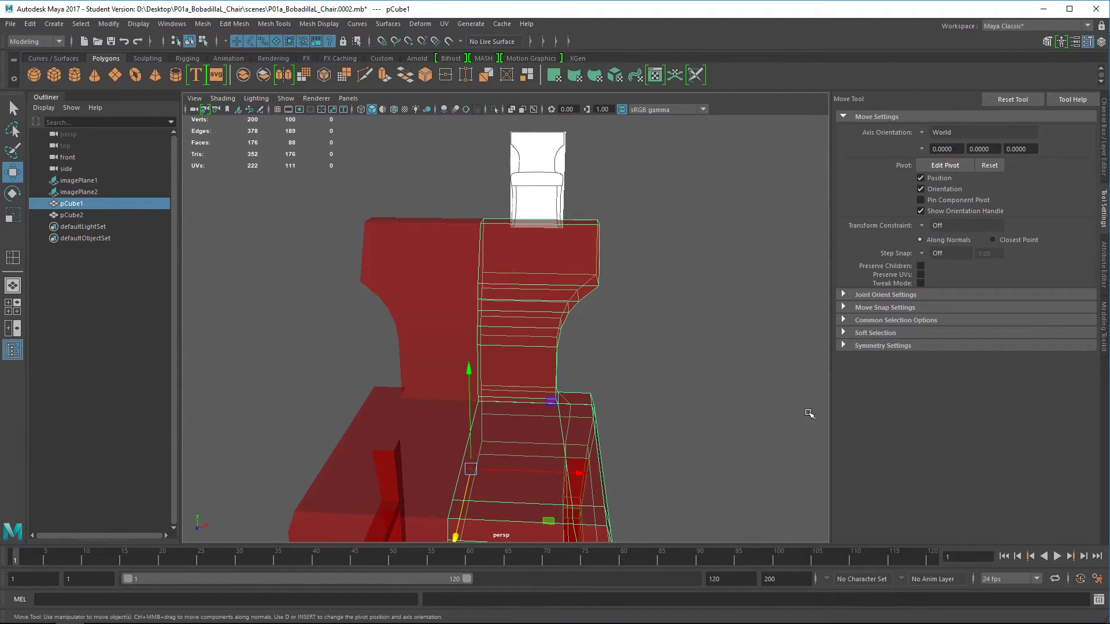
left_click_drag(580, 266, 570, 463, "alt")
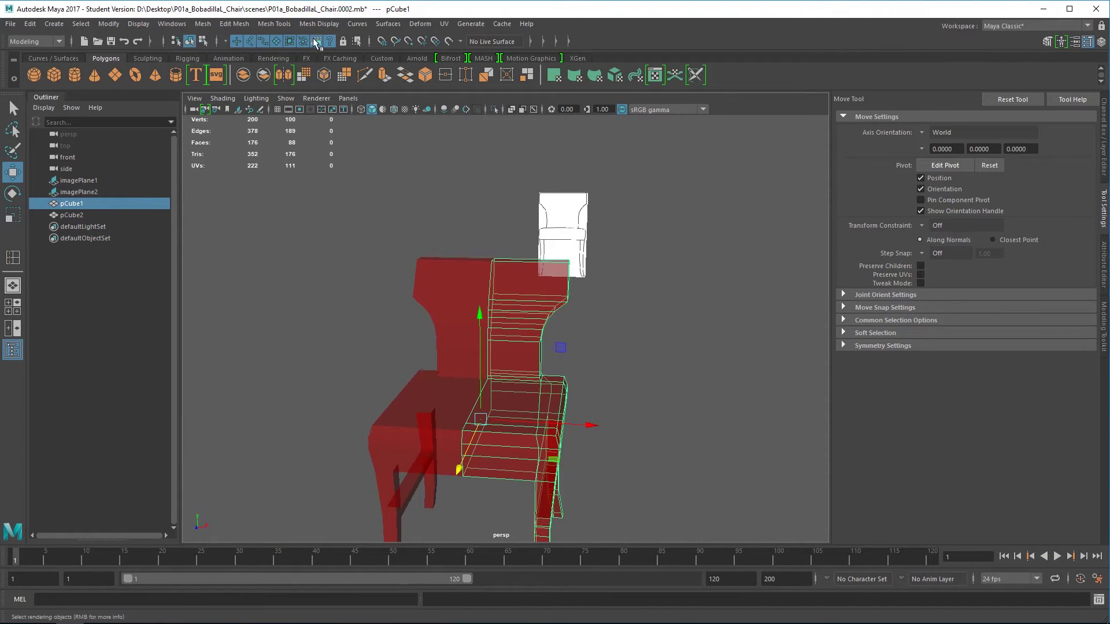
left_click(273, 24)
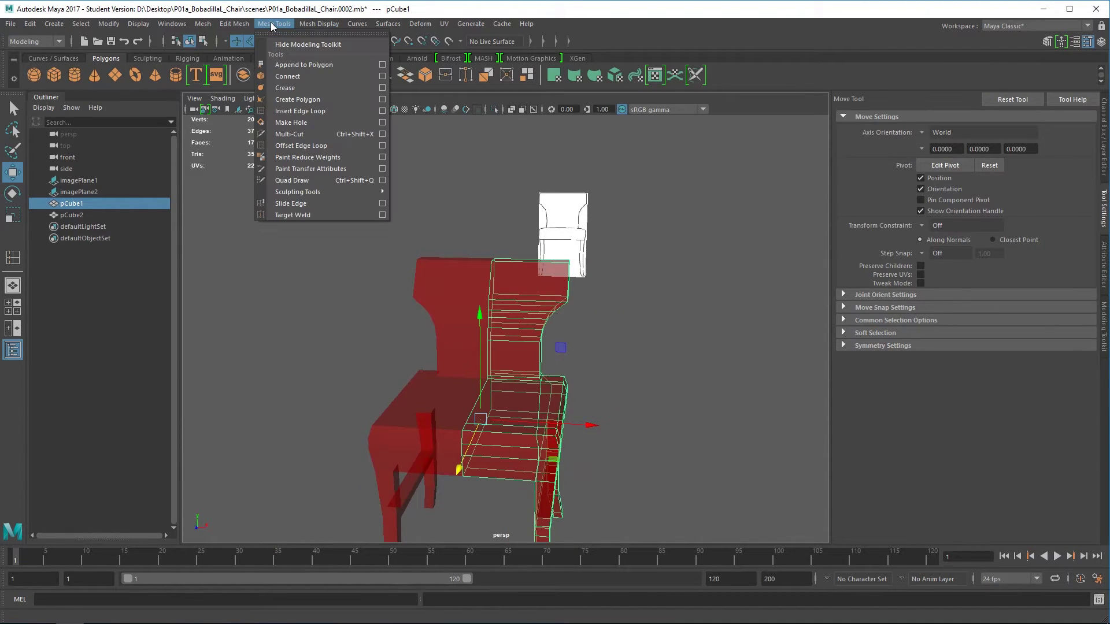
left_click(382, 112)
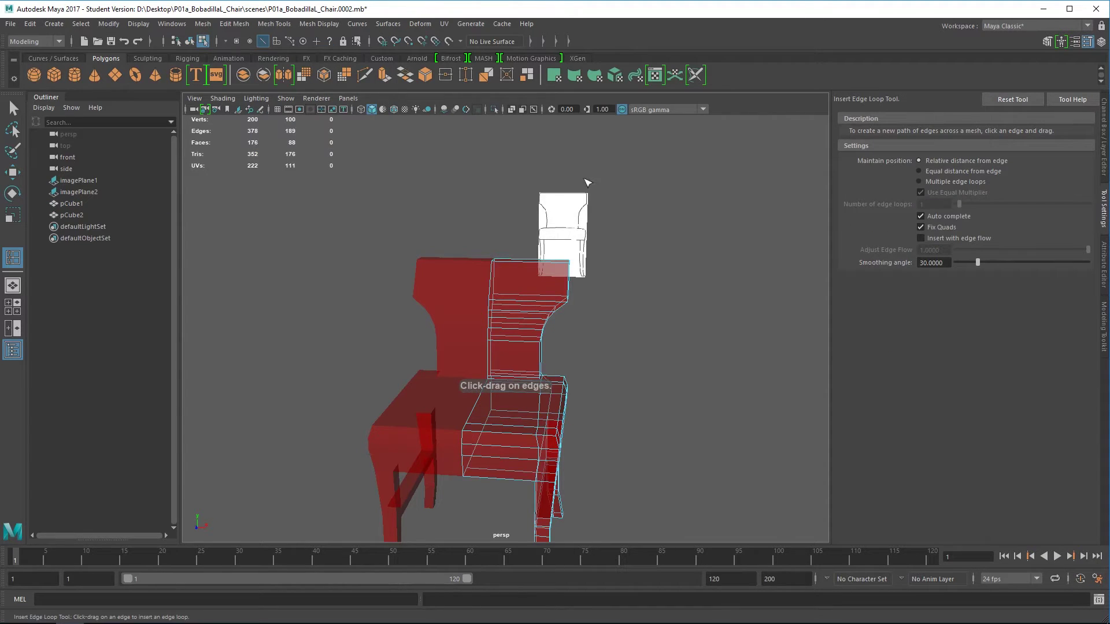
left_click(920, 181)
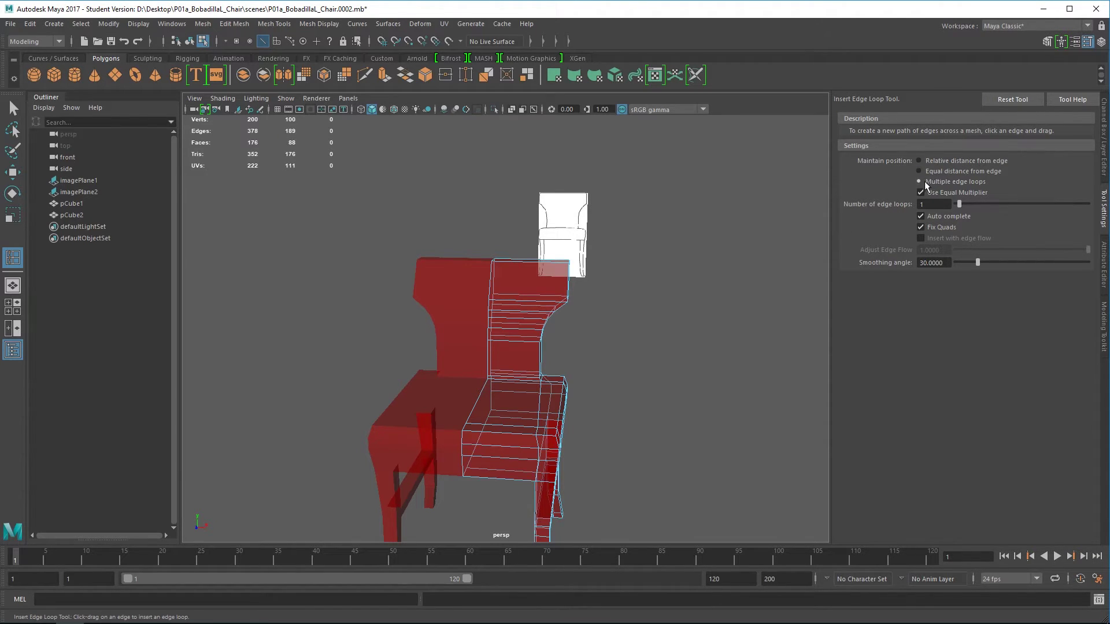
left_click_drag(605, 309, 583, 265, "alt")
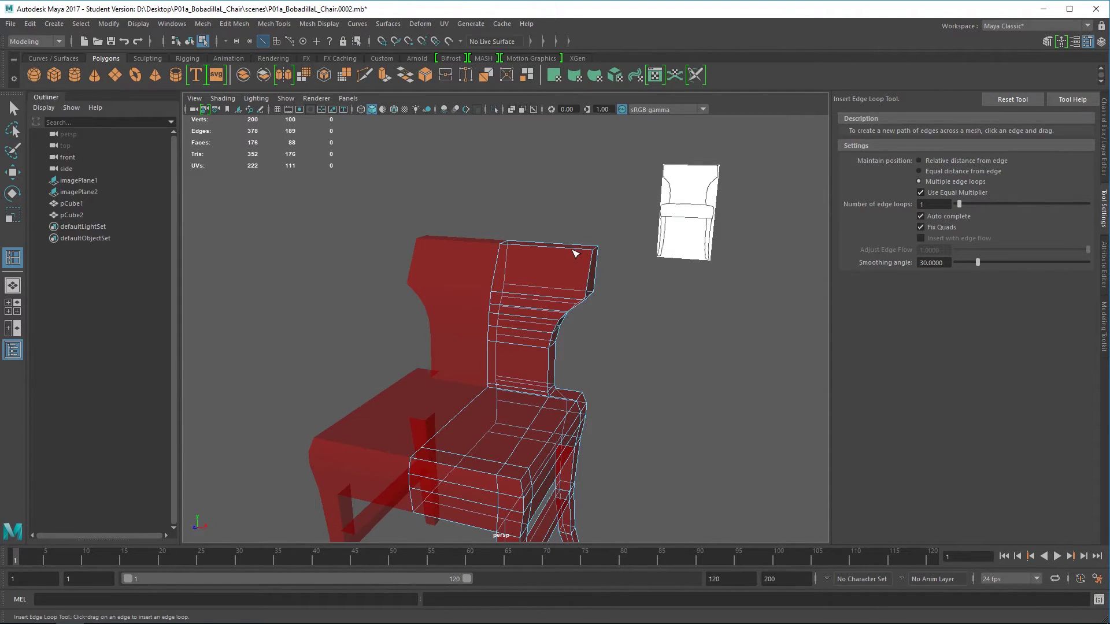
left_click_drag(562, 268, 565, 267, "alt")
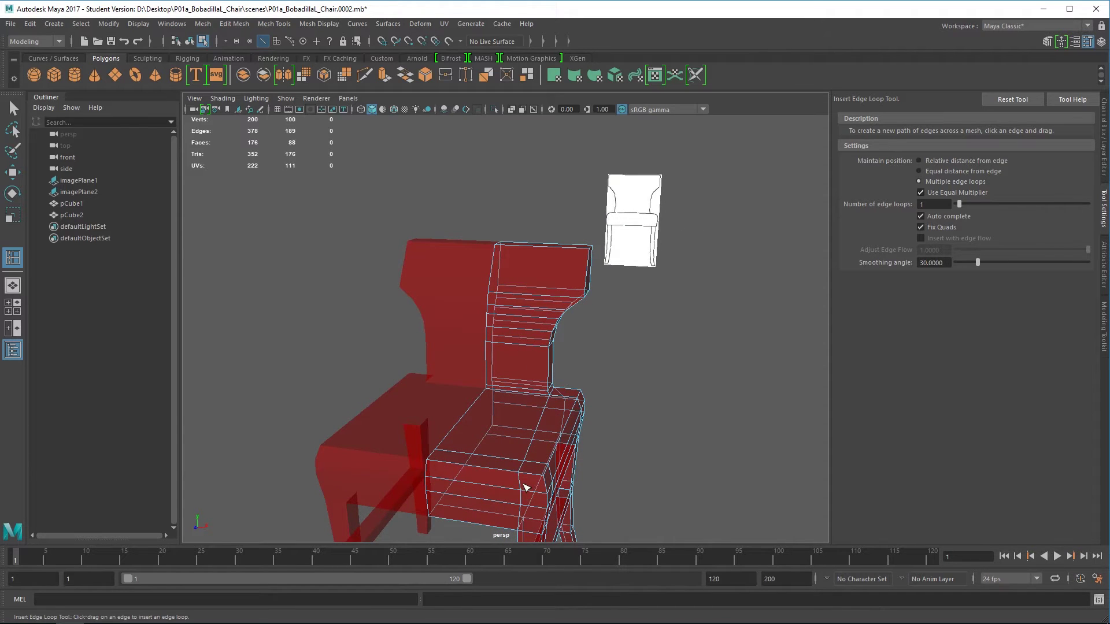
left_click_drag(526, 454, 583, 271, "alt")
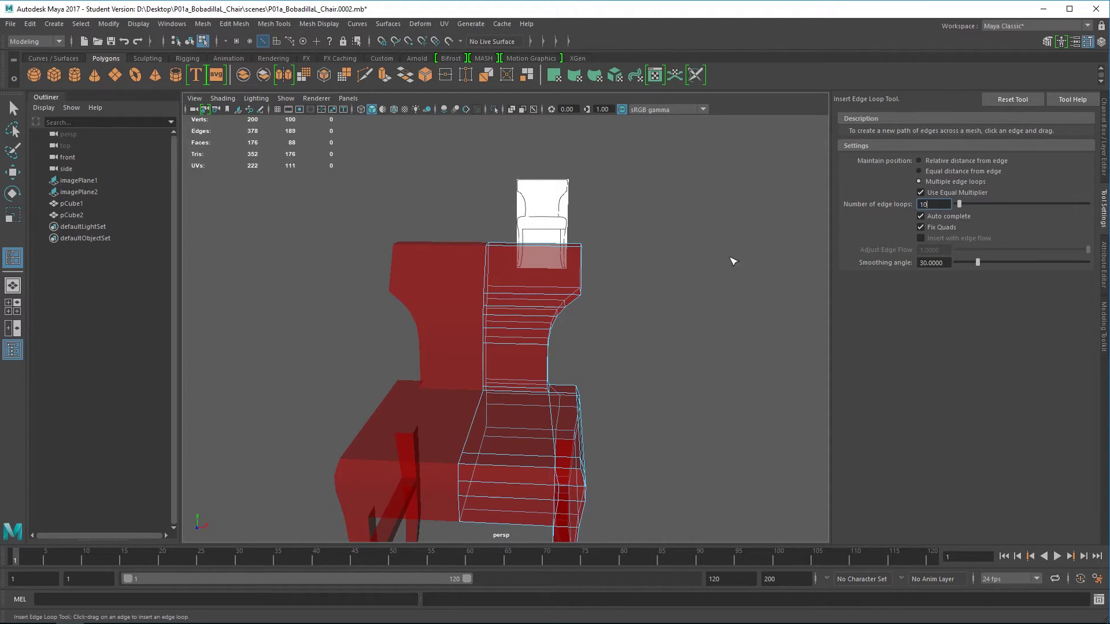
left_click(558, 246)
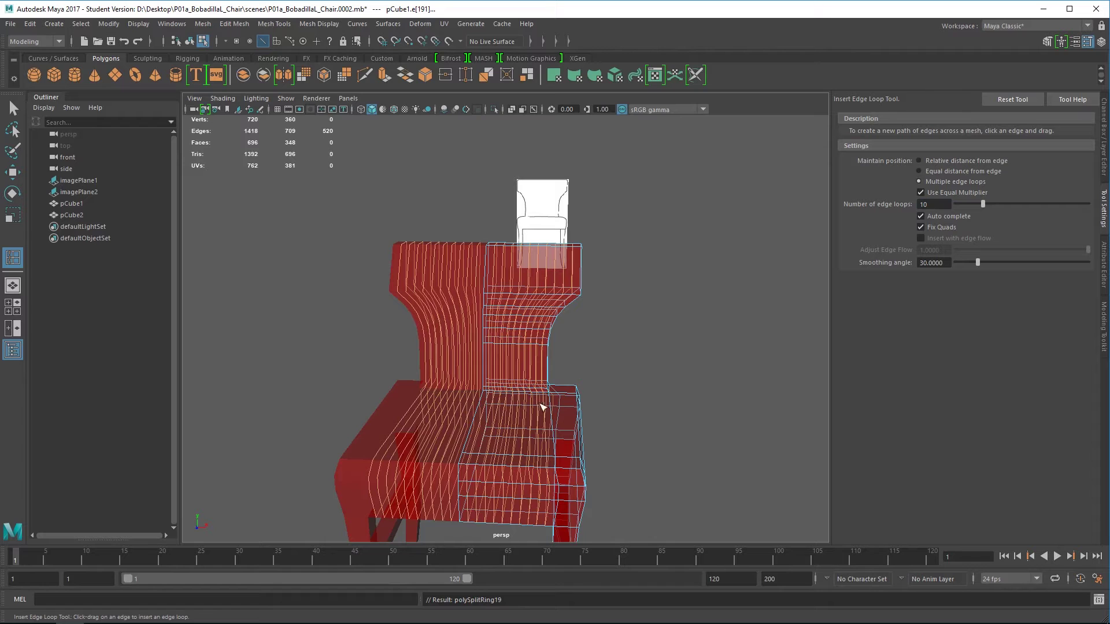
Delete the outermost of the new vertical edge loops, nearest the backrest's side edge.
left_click(13, 108)
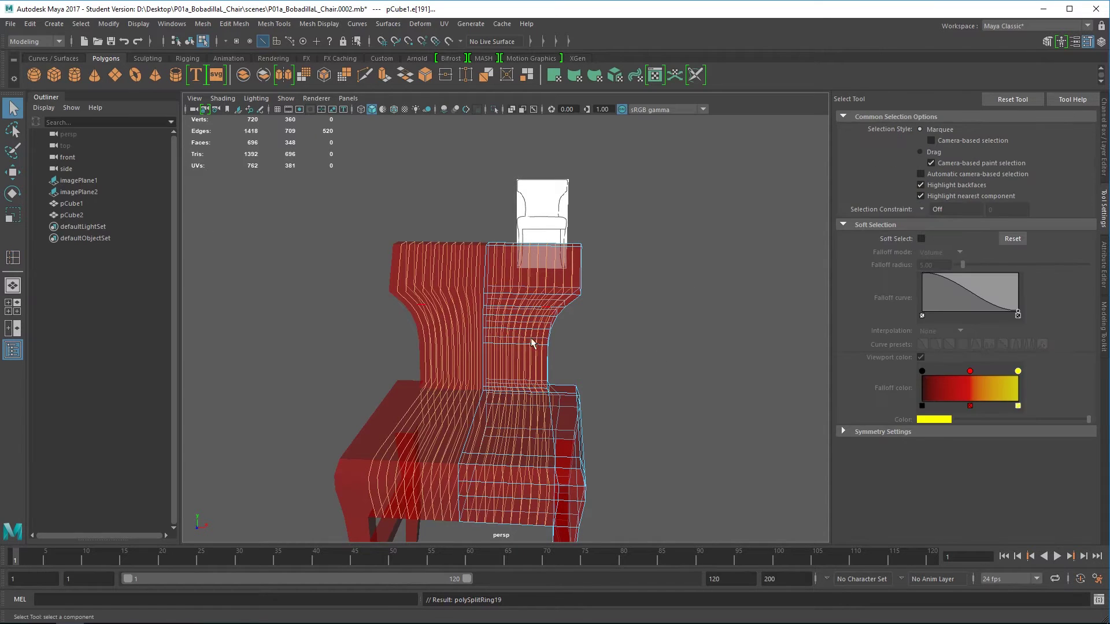
scroll(598, 276, "up", 4)
left_click_drag(600, 302, 597, 425, "alt")
double_click(649, 238)
key("ctrl+Delete")
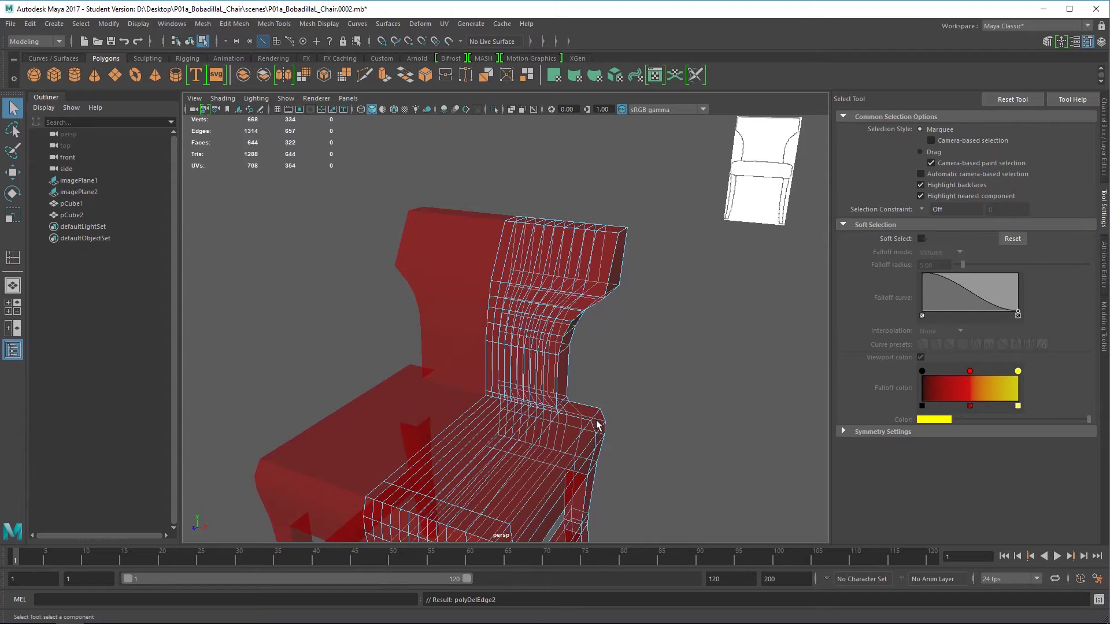
Delete the eight inner vertical edge loops, keeping only the remaining loop closest to the backrest's outer side.
left_click_drag(664, 272, 580, 279, "alt")
double_click(569, 268)
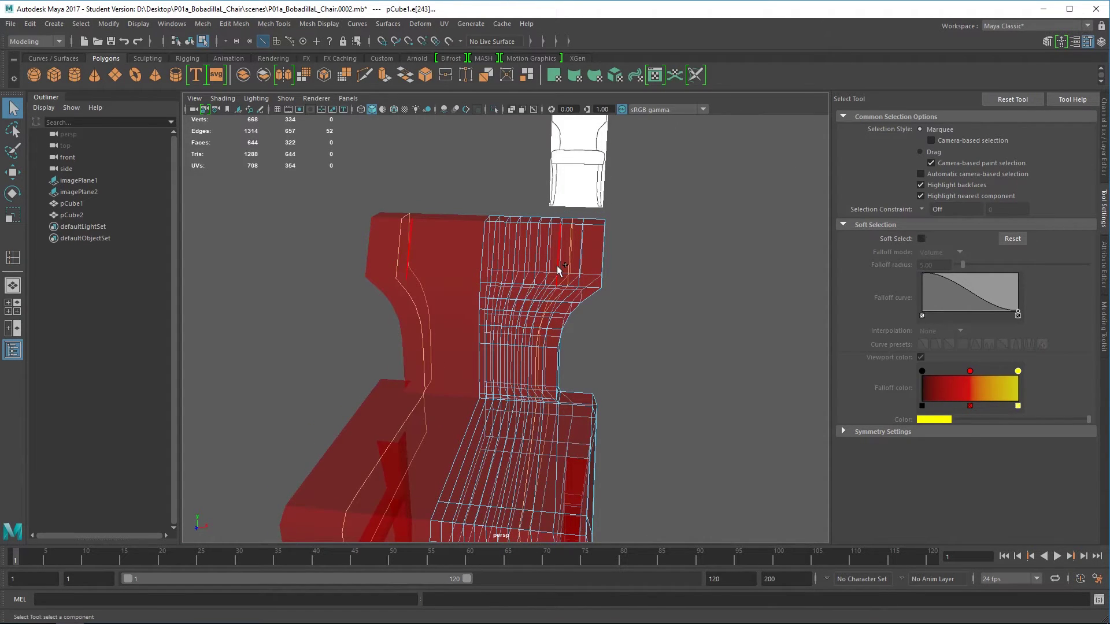
double_click(558, 266, "shift")
double_click(545, 267, "shift")
double_click(535, 263, "shift")
double_click(523, 259, "shift")
double_click(517, 258, "shift")
double_click(508, 258, "shift")
double_click(502, 258, "shift")
double_click(494, 256, "shift")
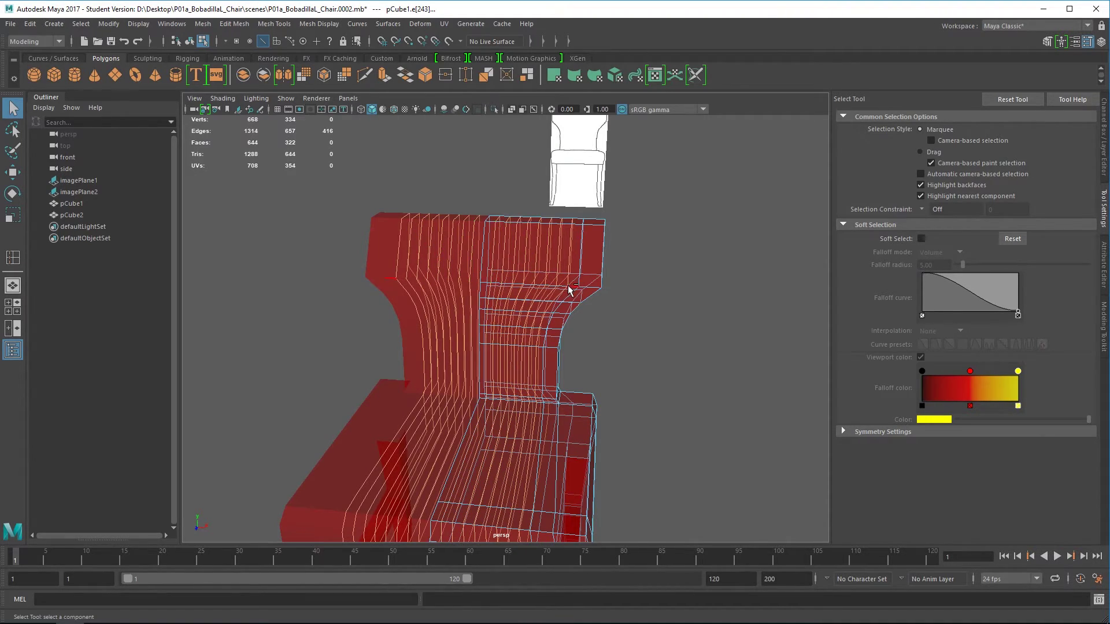
key("ctrl+Delete")
left_click_drag(620, 322, 591, 264, "alt")
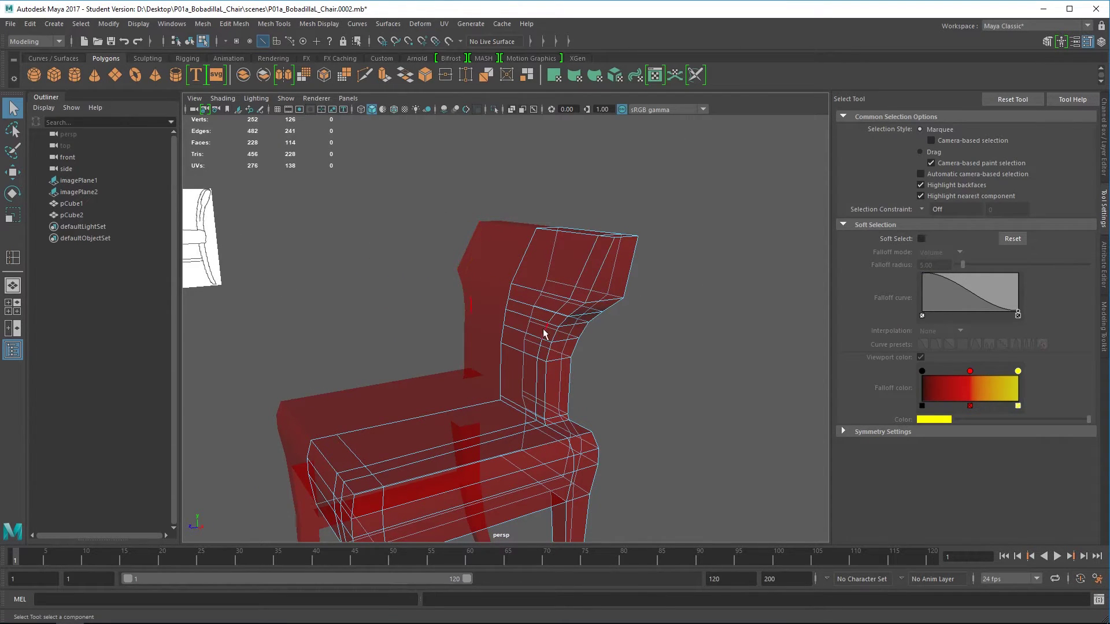
Reset the Insert Edge Loop Tool to its default settings and return to the Select Tool.
left_click_drag(593, 405, 620, 347, "alt")
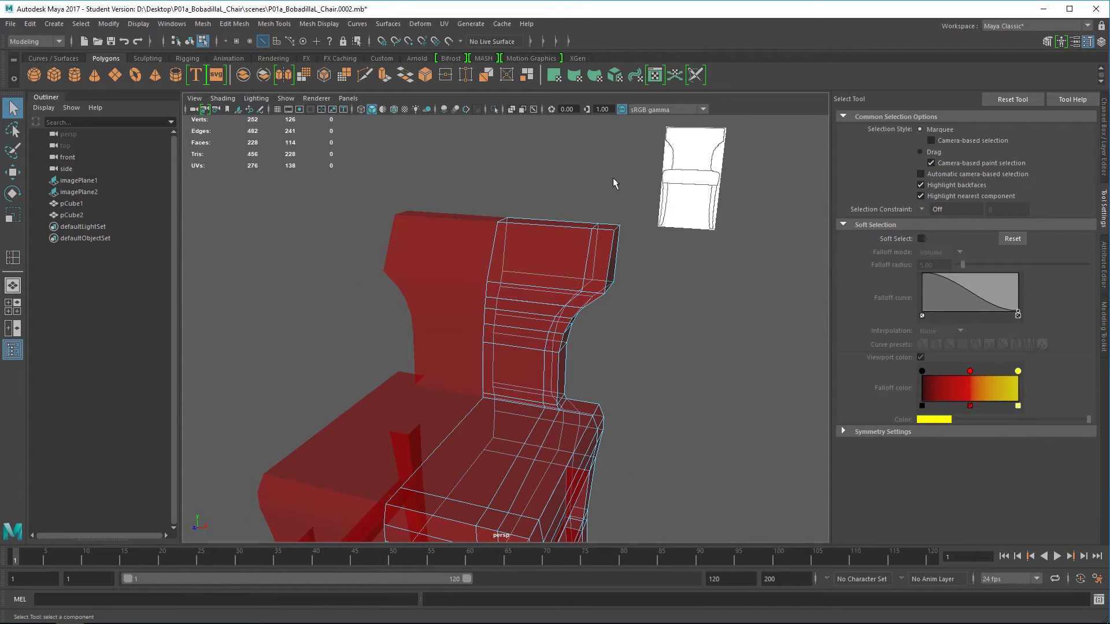
left_click(276, 26)
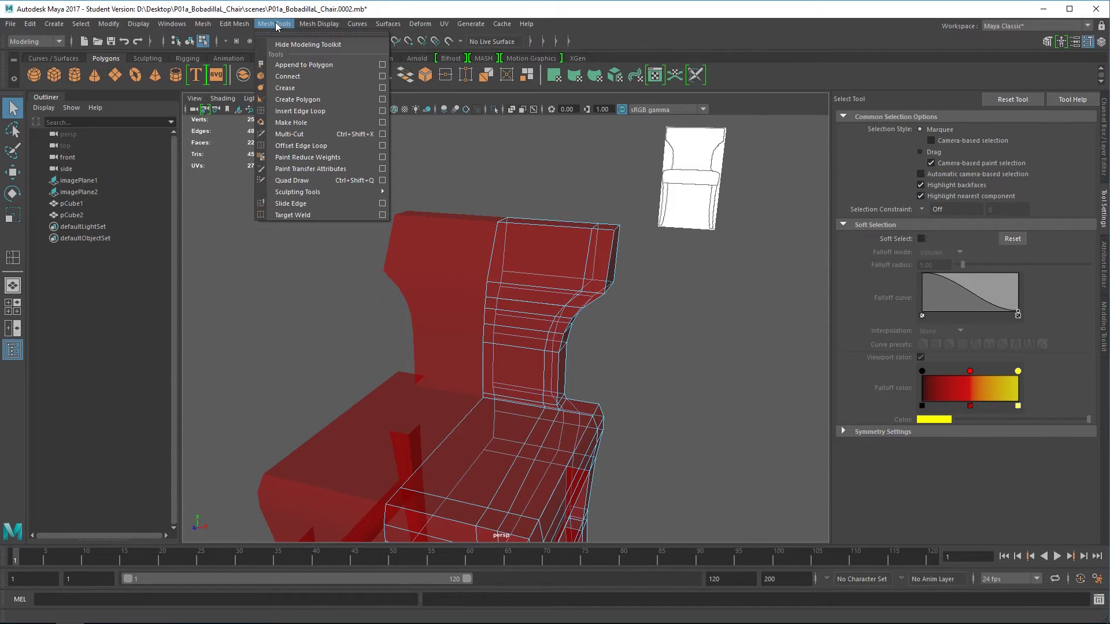
left_click(379, 112)
left_click(1022, 101)
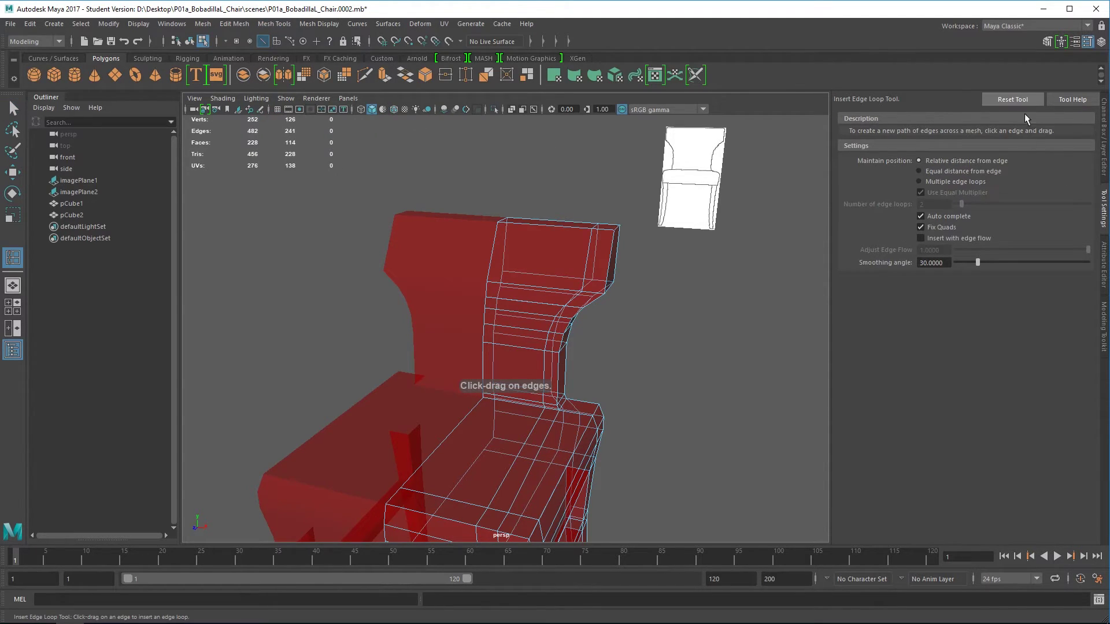
key("q")
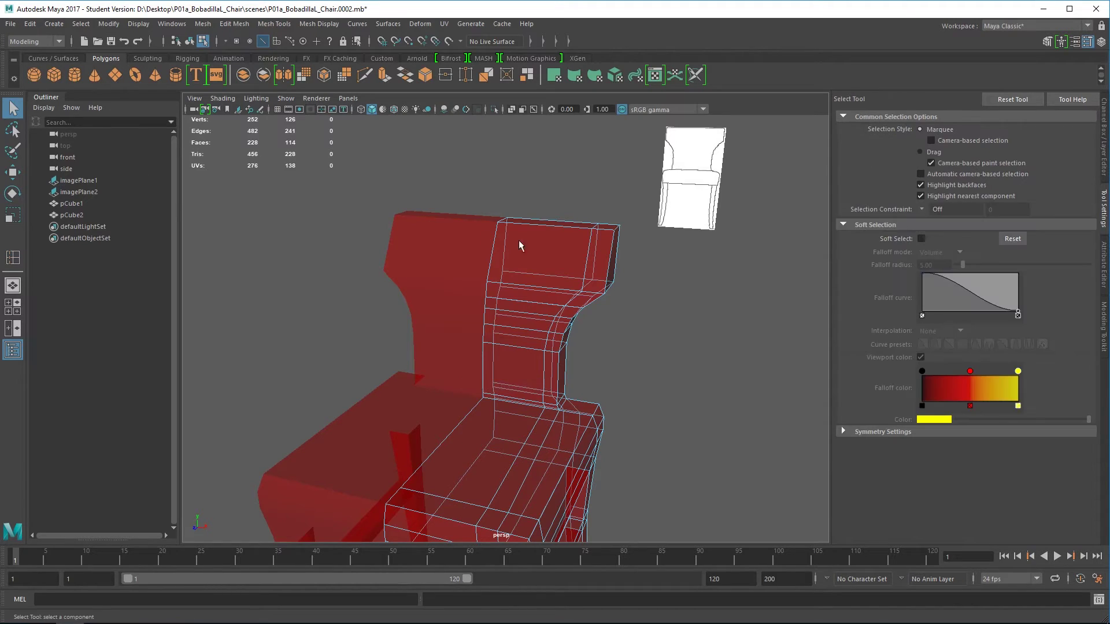
Select a vertical edge loop near the outer side of pCube1's backrest and move it slightly backward in the side view.
scroll(601, 275, "up", 2)
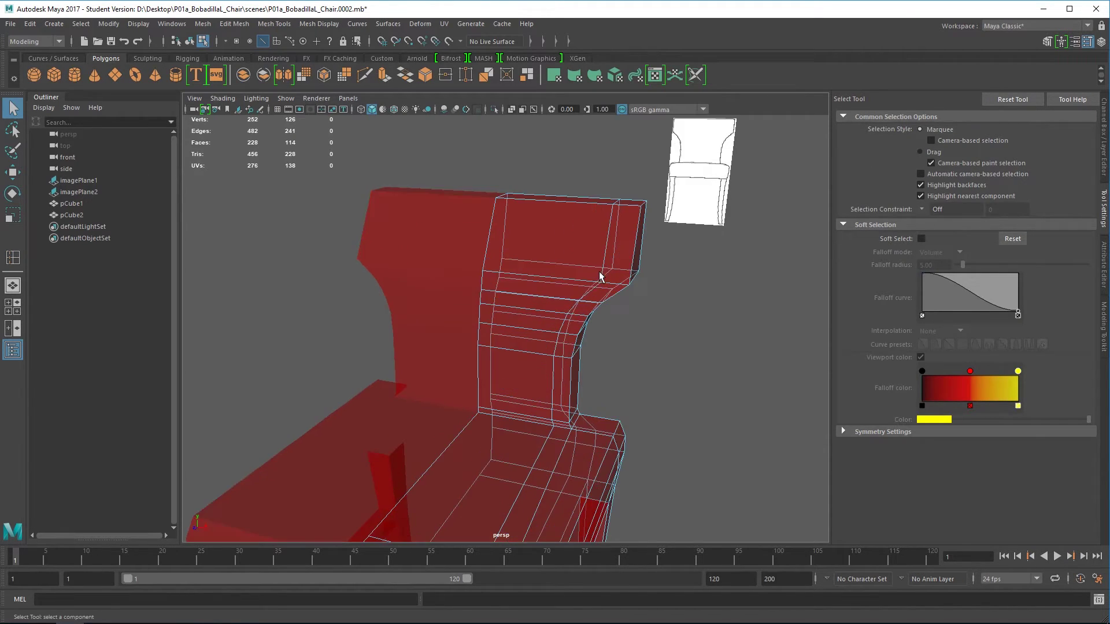
left_click_drag(602, 275, 581, 301, "alt")
right_click_drag(650, 249, 650, 217)
left_click(651, 244)
double_click(564, 418)
left_click_drag(565, 417, 615, 383, "alt")
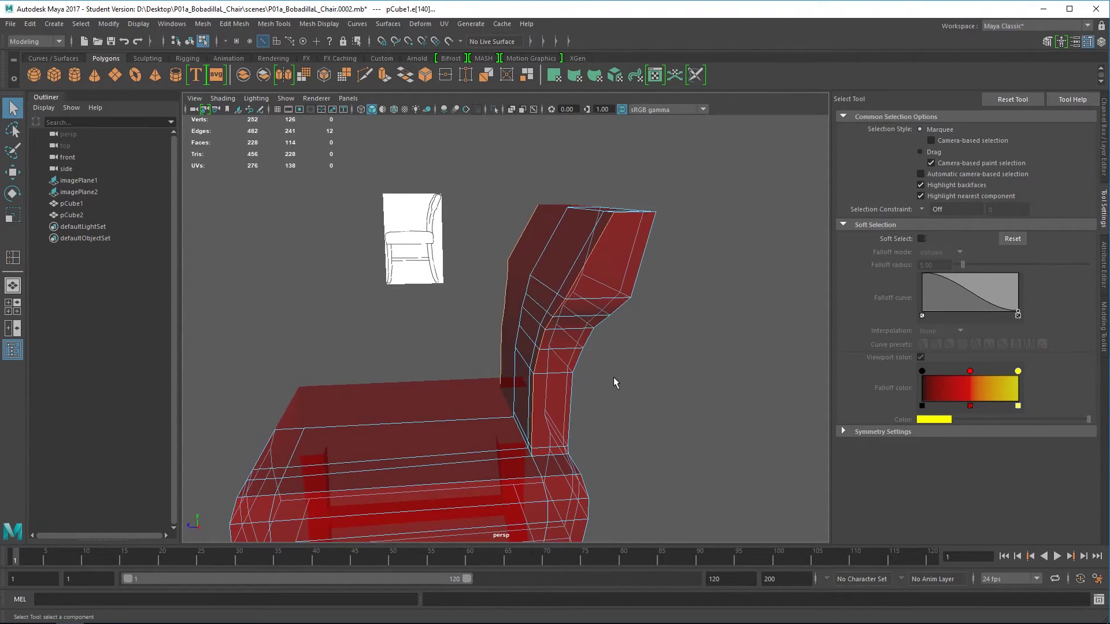
key("space")
key("space")
scroll(602, 362, "up", 2)
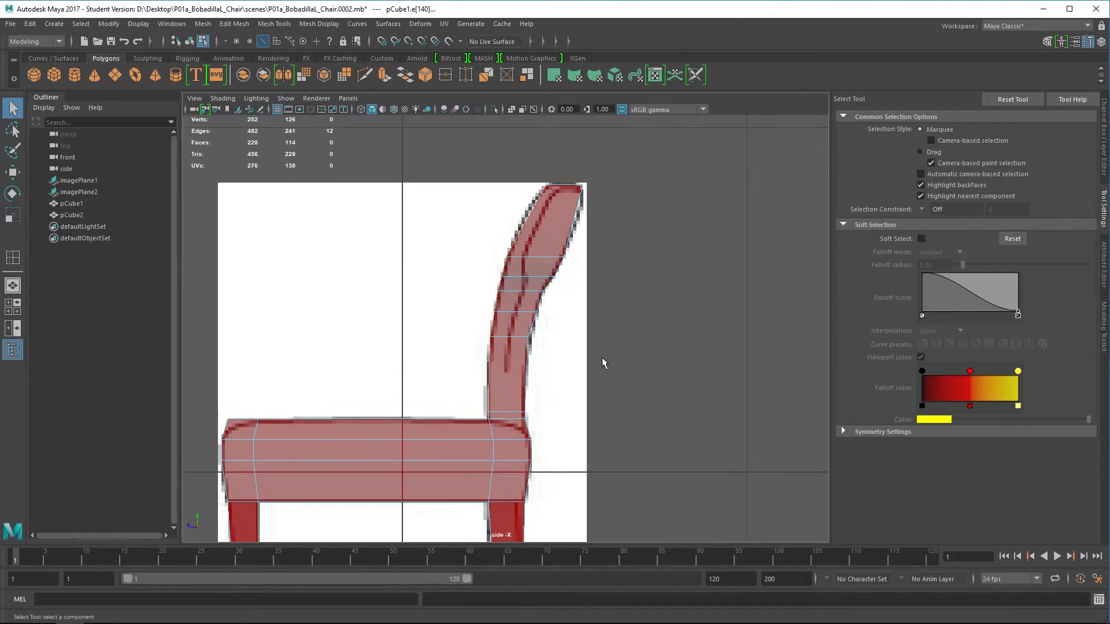
key("w")
left_click_drag(412, 299, 420, 298)
Shift the loop's vertices level by level in the side view so they follow the inner curve of the backrest reference.
scroll(519, 280, "up", 1)
right_click_drag(518, 265, 485, 263)
left_click_drag(512, 254, 535, 275)
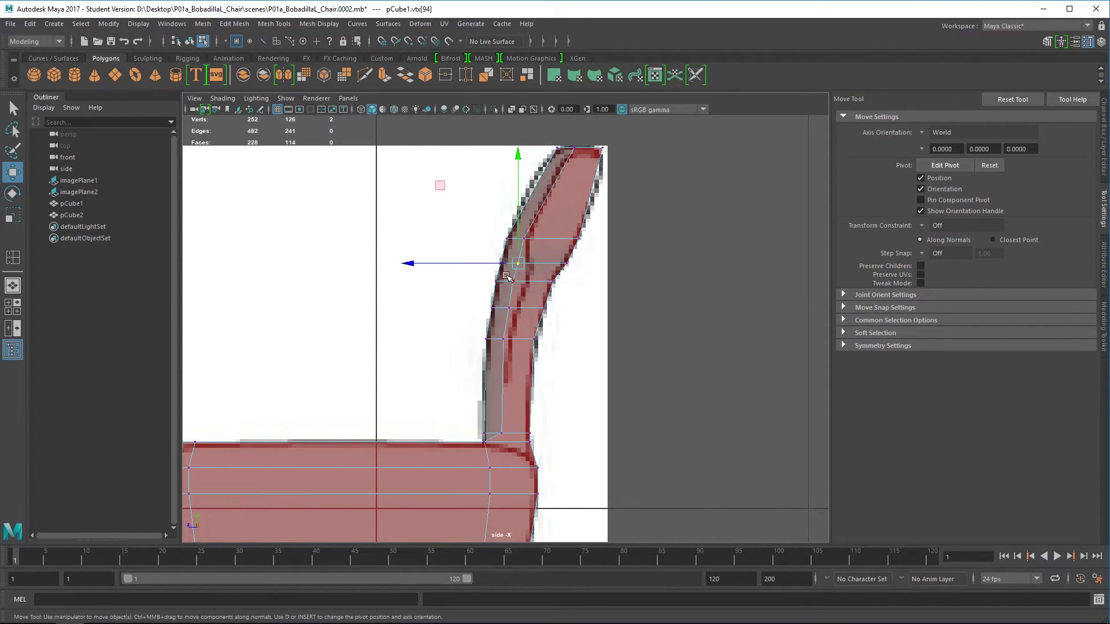
left_click_drag(458, 263, 512, 327)
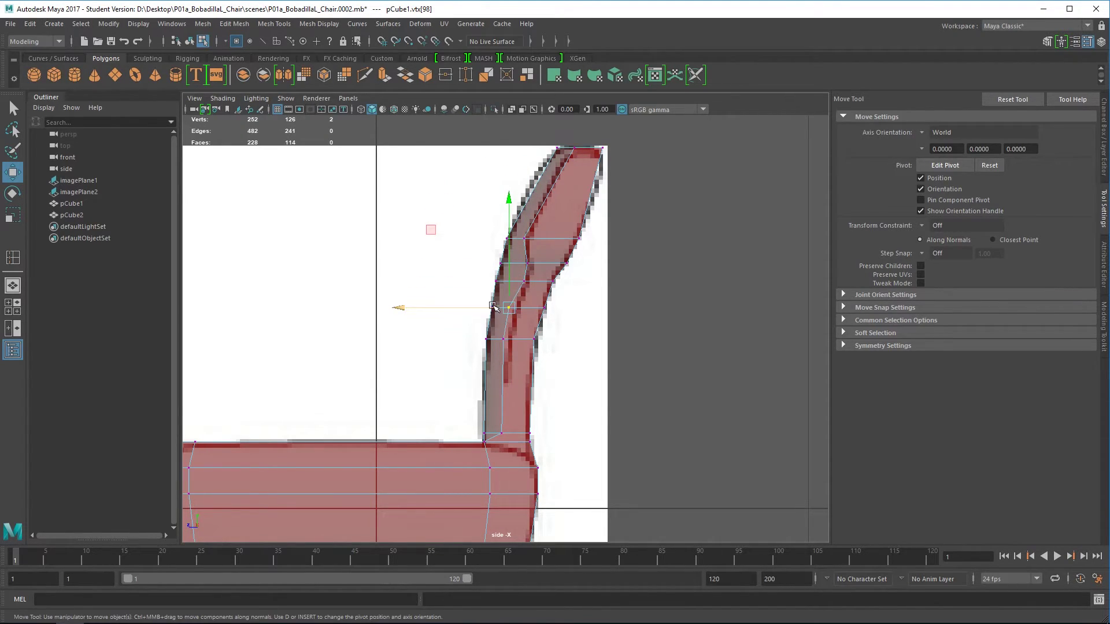
left_click_drag(496, 327, 477, 341)
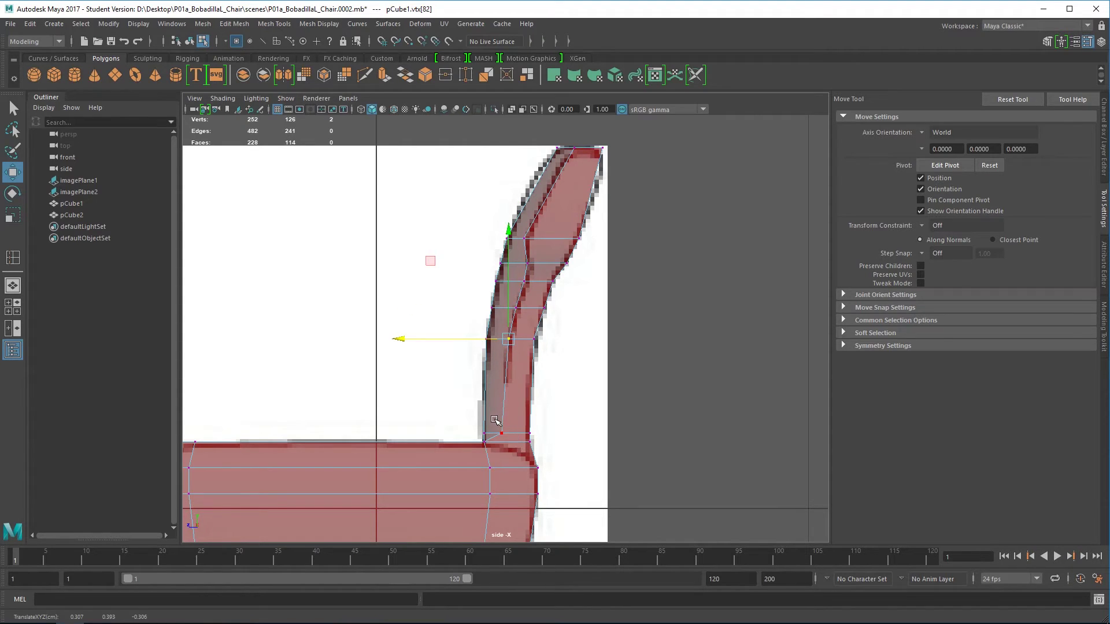
left_click_drag(495, 419, 465, 432)
left_click_drag(520, 328, 482, 338)
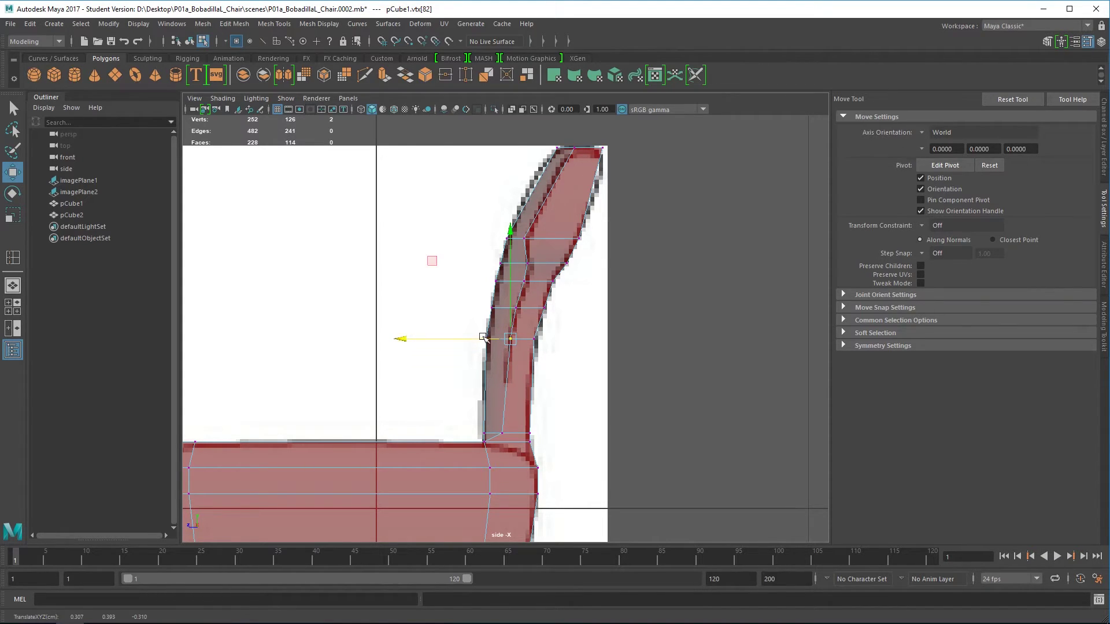
left_click_drag(542, 227, 519, 252)
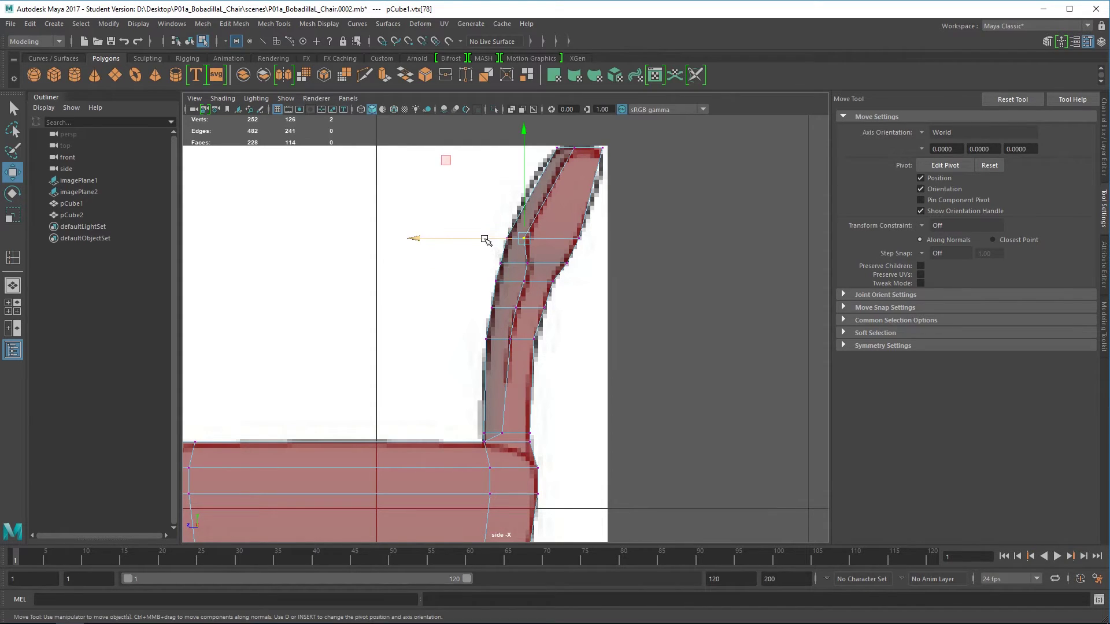
left_click_drag(617, 143, 600, 161)
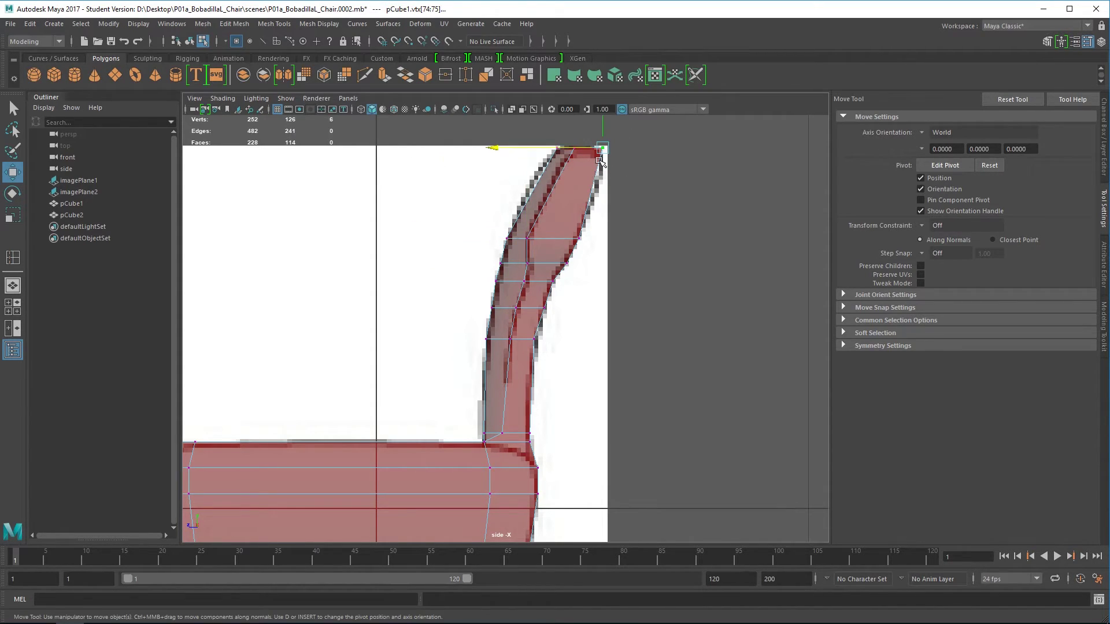
Return to object mode and examine the reshaped backrest from several angles in the perspective view.
right_click_drag(577, 179, 626, 173)
key("space")
key("space")
left_click(671, 263)
mouse_move(671, 263)
left_mouse_down("alt")
mouse_move(575, 322)
mouse_move(647, 332)
mouse_move(584, 333)
mouse_move(613, 341)
mouse_move(670, 317)
mouse_move(708, 322)
mouse_move(726, 389)
mouse_move(647, 365)
mouse_move(596, 322)
mouse_move(528, 310)
mouse_move(523, 290)
mouse_move(585, 332)
mouse_move(679, 253)
left_mouse_up("alt")
left_click(584, 334)
left_click(597, 322)
left_click(523, 289)
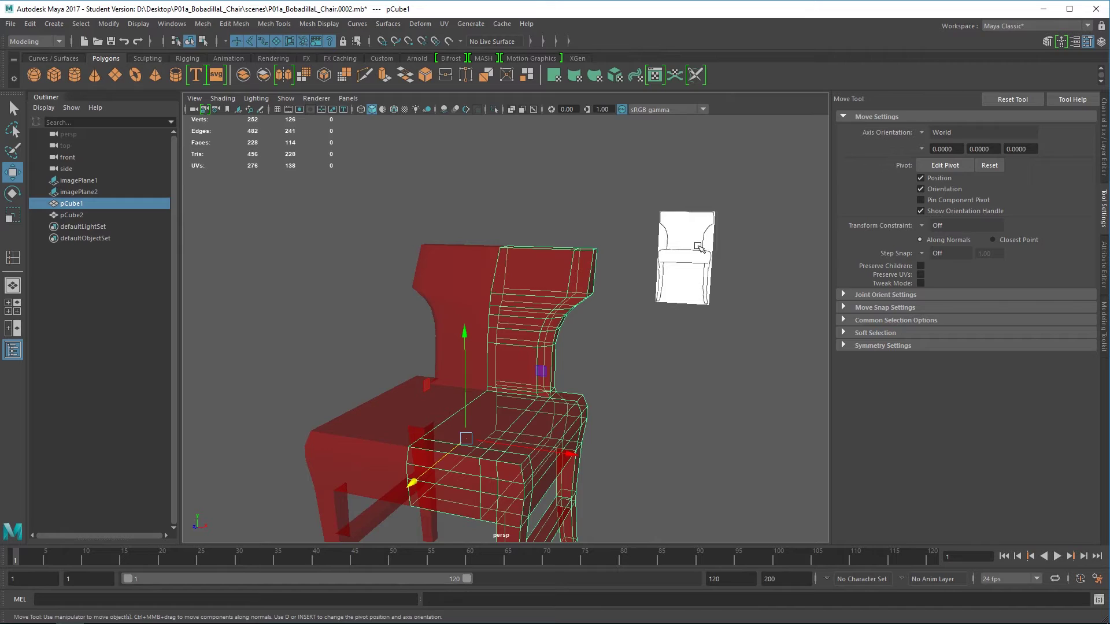
left_click_drag(678, 380, 528, 376, "alt")
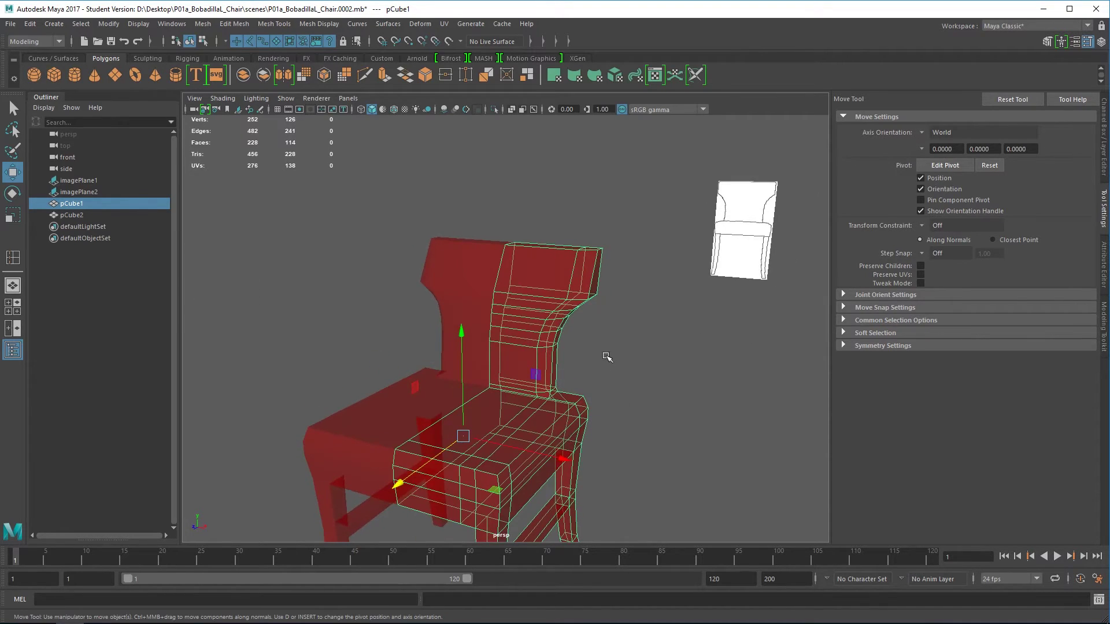
left_click(598, 389)
left_click_drag(597, 389, 557, 292, "alt")
left_click(531, 405)
left_click(798, 319)
left_click_drag(798, 319, 684, 302, "alt")
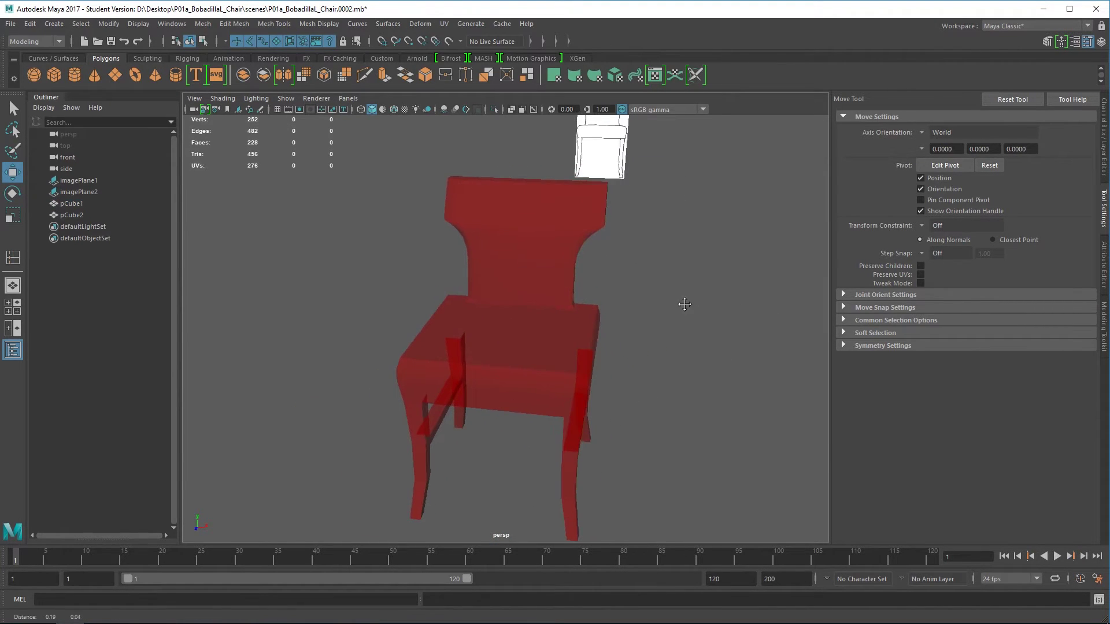
Delete the mirrored half pCube2, leaving only pCube1.
left_click(563, 260)
left_click(500, 225, "shift")
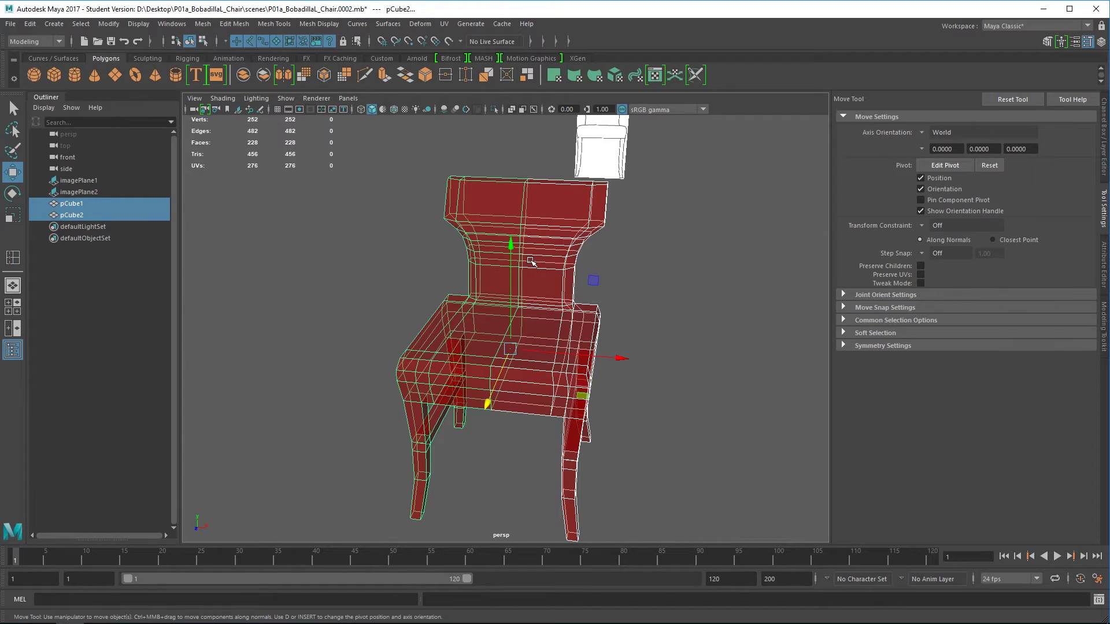
left_click(638, 222)
left_click(507, 221)
key("Delete")
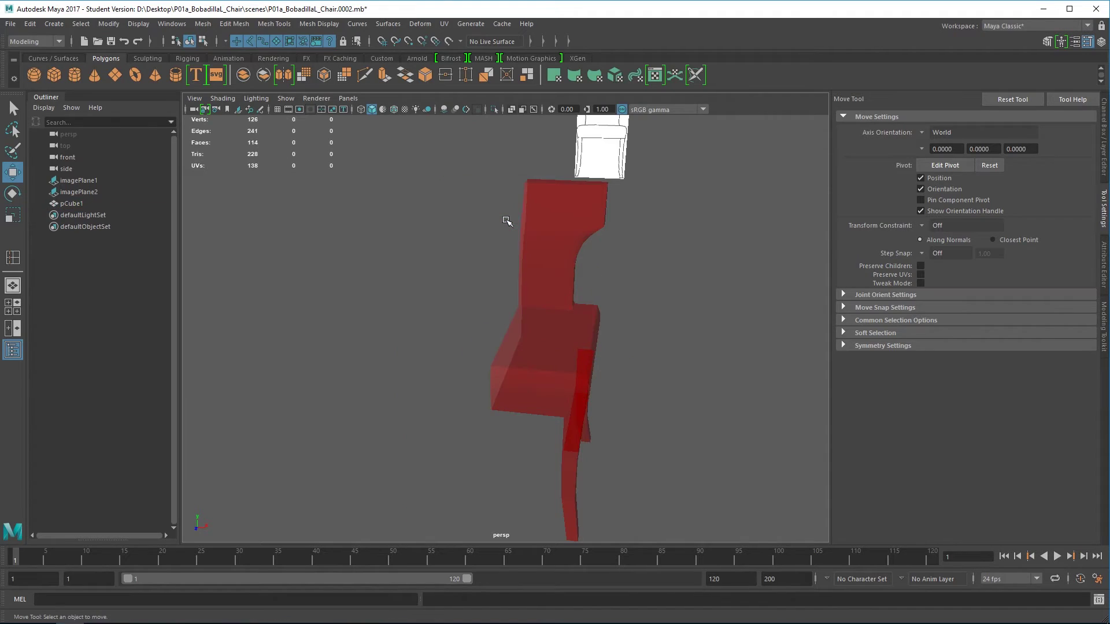
Mirror pCube1 with Duplicate Special, using geometry type Copy and an X scale of -1.
left_click_drag(459, 302, 464, 297, "alt")
left_click(558, 213)
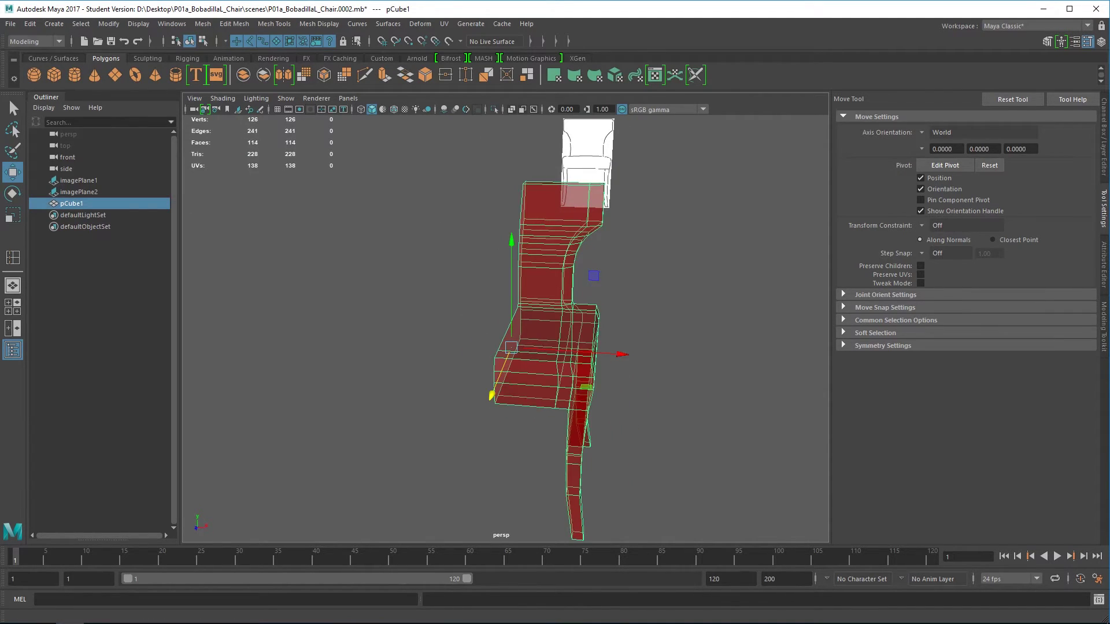
left_click(30, 25)
mouse_move(100, 172)
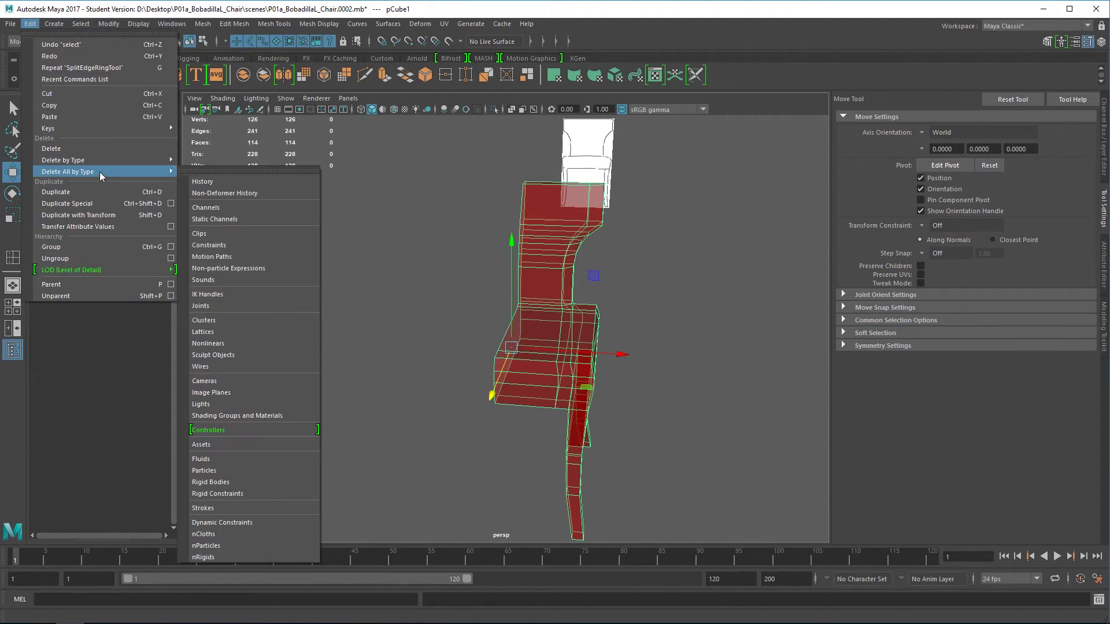
left_click(170, 203)
left_click(424, 87)
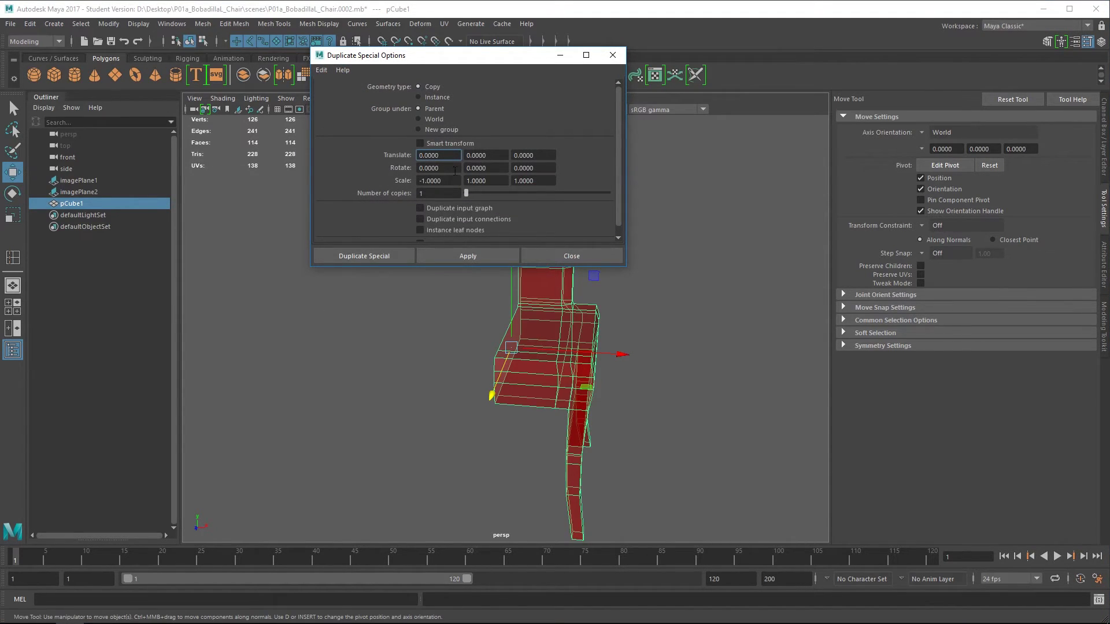
left_click(384, 253)
left_click_drag(535, 382, 512, 399, "alt")
left_click(659, 272)
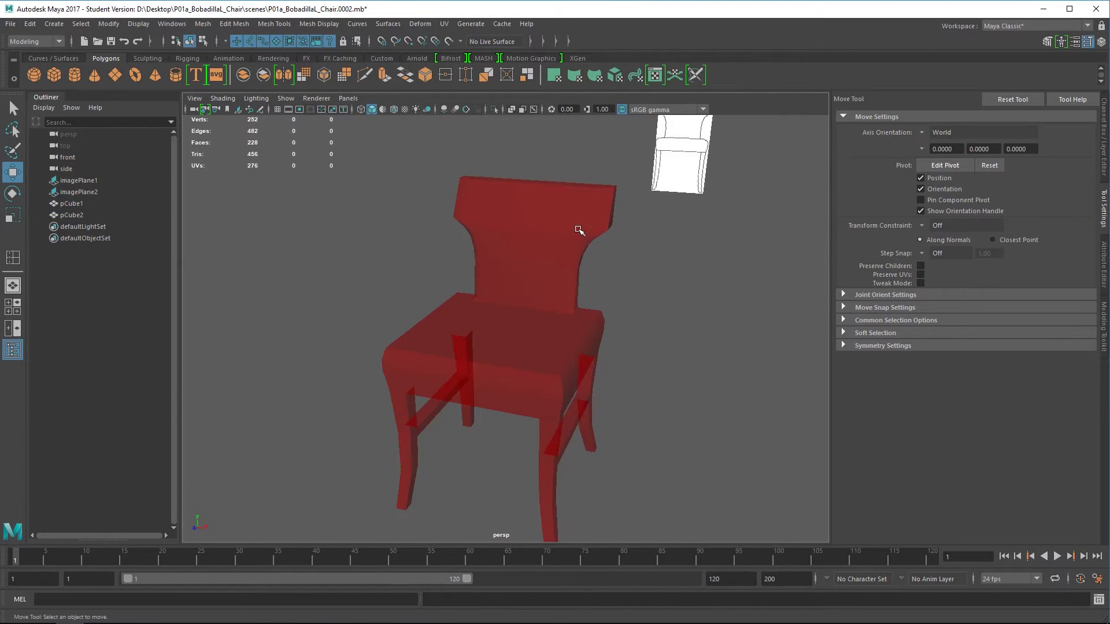
Select both chair halves and combine them into a single mesh.
left_click(579, 231)
left_click(504, 202, "shift")
left_click_drag(504, 202, 378, 220, "alt")
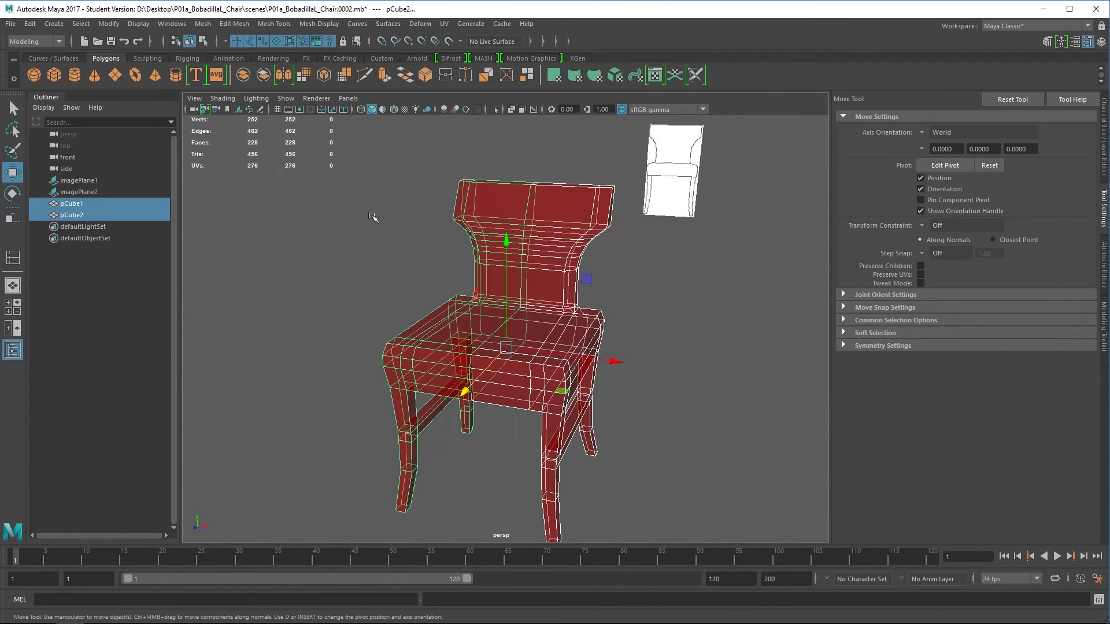
left_click(205, 25)
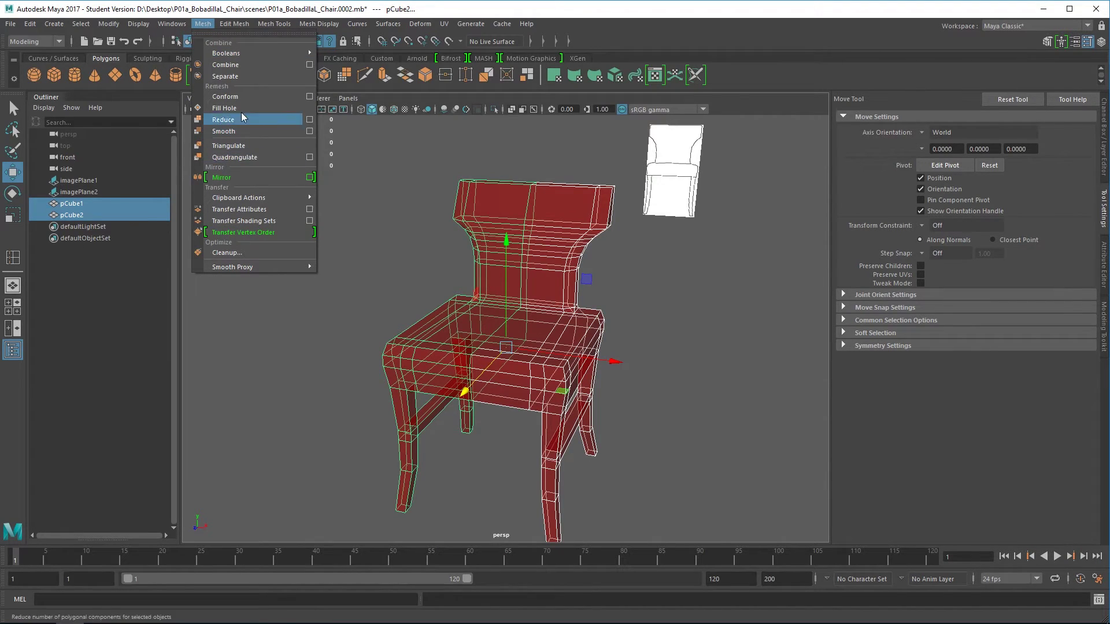
left_click(236, 66)
left_click(703, 260)
left_click(564, 202)
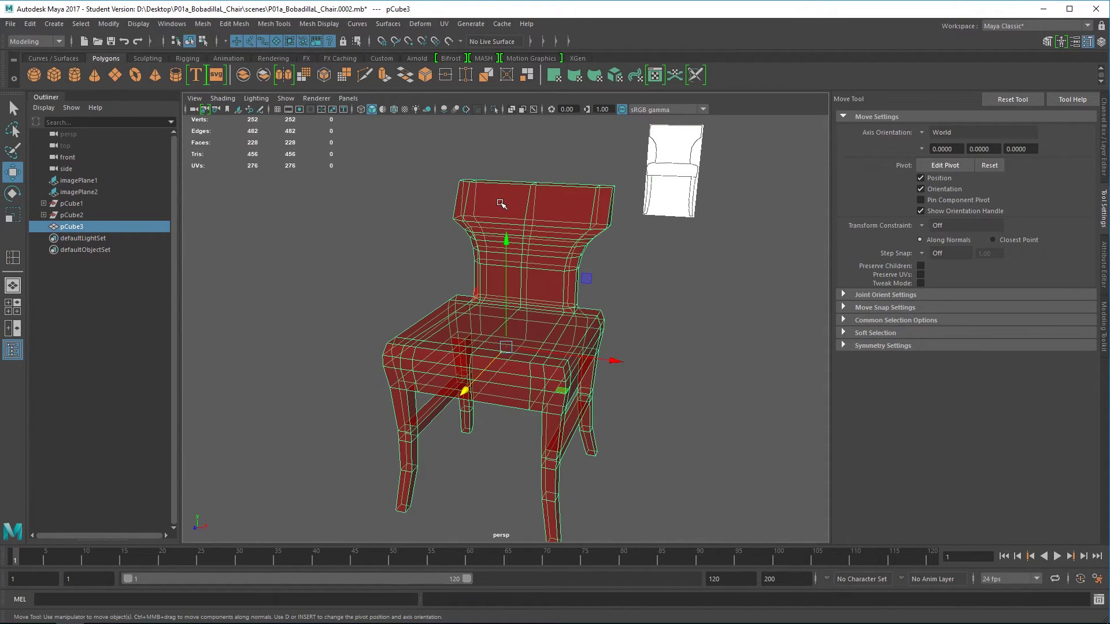
Try moving a face of the combined mesh's backrest, undo the move and return to object mode.
left_click(716, 326)
left_click(540, 205)
right_click_drag(540, 207, 543, 230)
left_click(555, 229)
left_click_drag(554, 227, 579, 140, "alt")
left_click_drag(505, 265, 528, 257, "alt")
key("ctrl+z")
left_click_drag(605, 323, 595, 459, "alt")
right_click(547, 249)
left_click(603, 231)
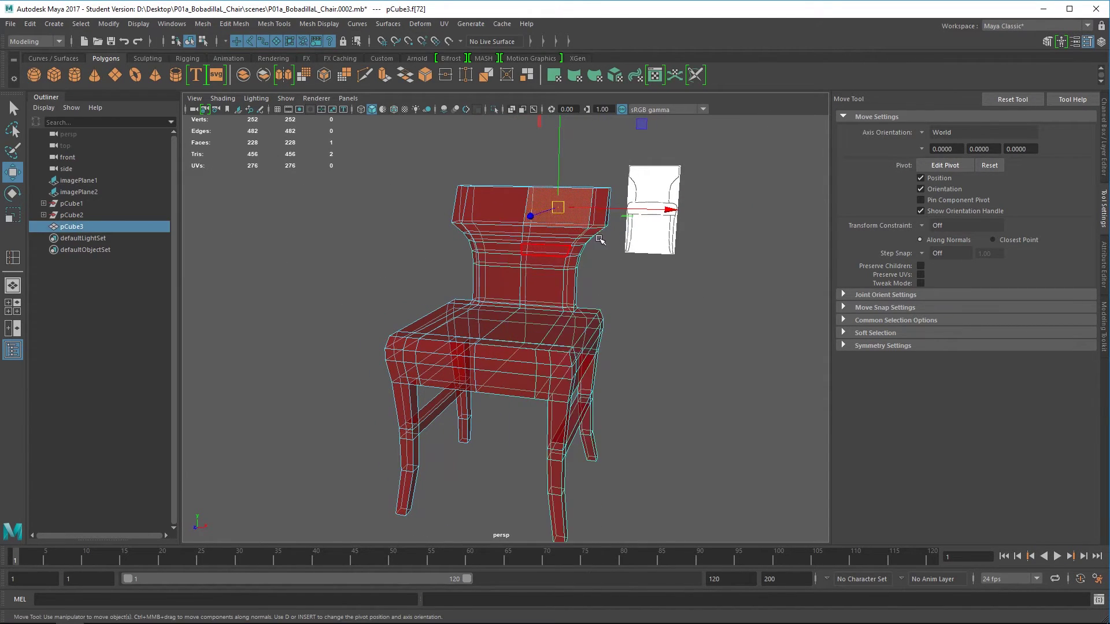
Merge the combined chair's overlapping vertices with a distance threshold of 0.01, then deselect the mesh.
left_click(272, 24)
mouse_move(231, 26)
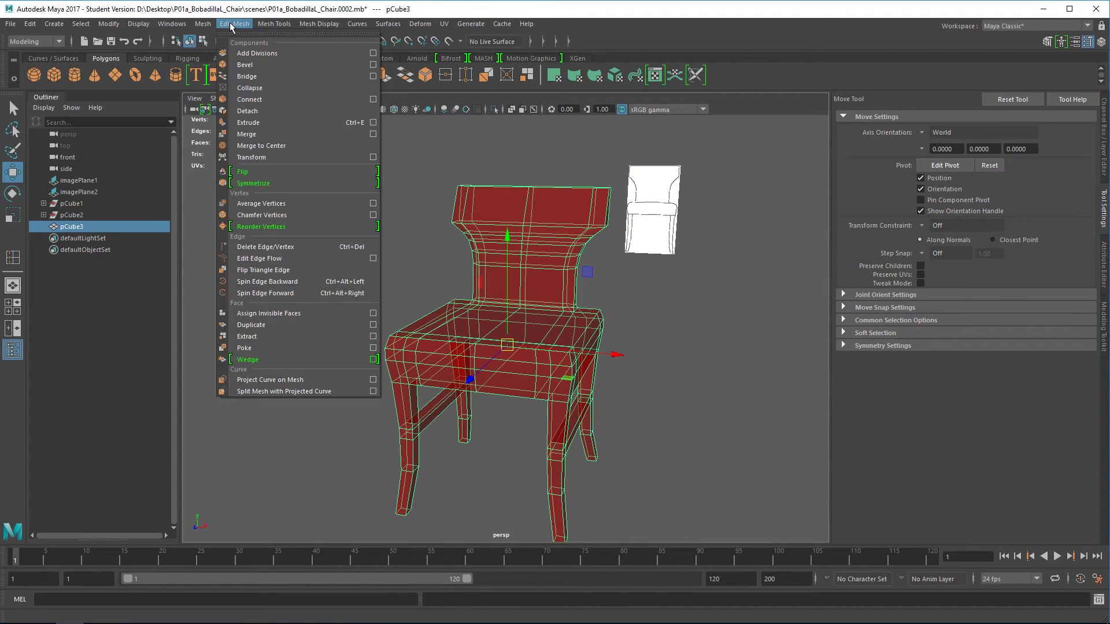
left_click(262, 134)
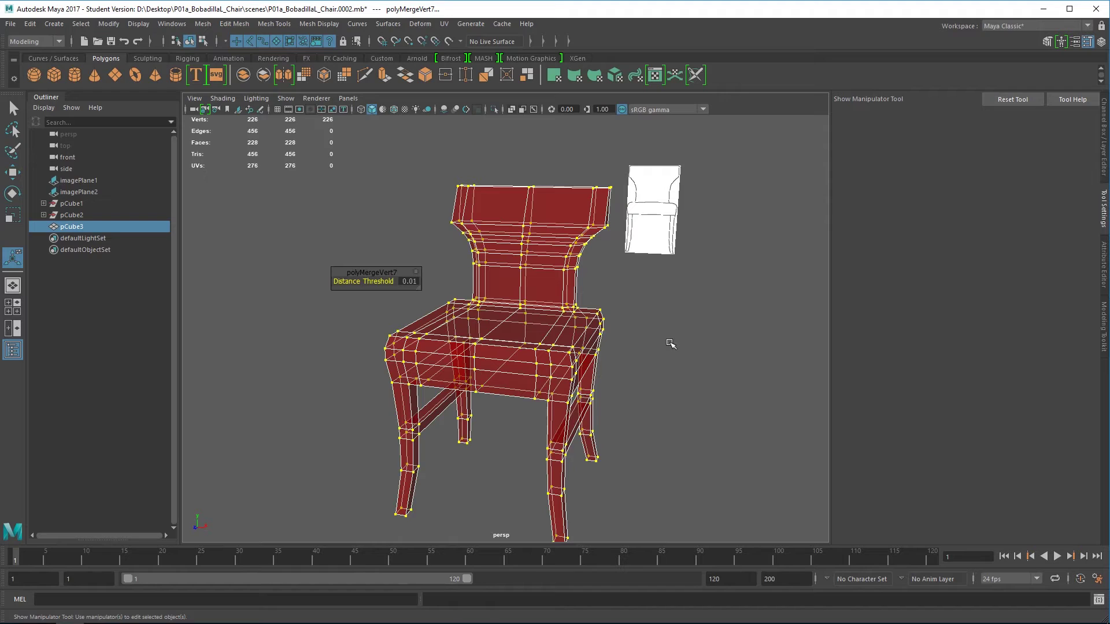
left_click_drag(650, 342, 708, 327)
Test-move an upper backrest face on the merged chair, undo it and switch back to object mode.
right_click_drag(578, 208, 555, 222)
left_click(554, 229)
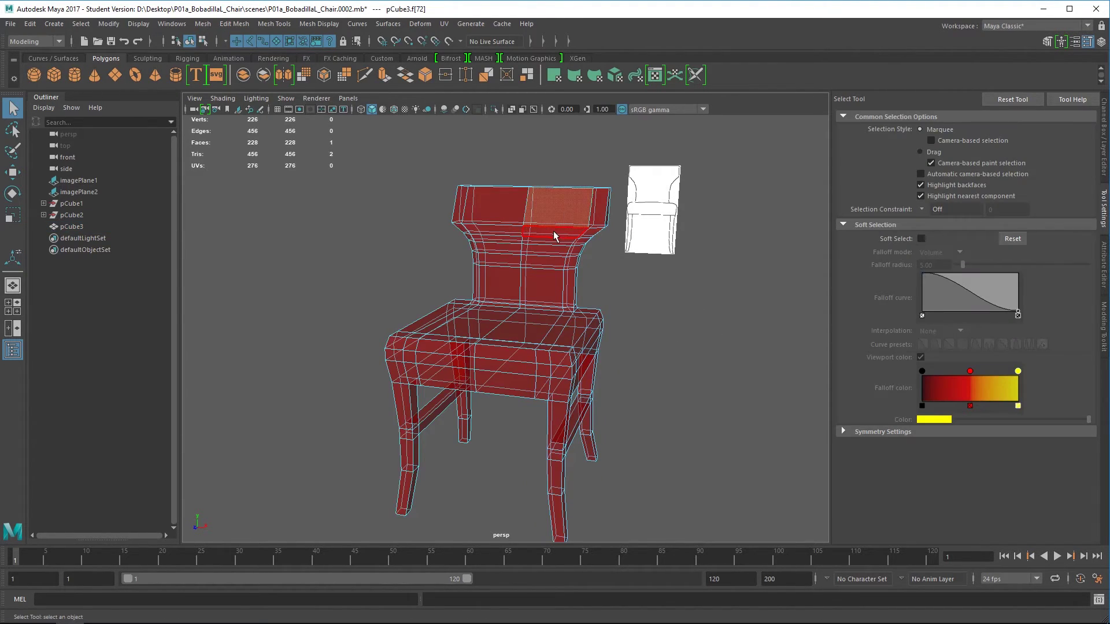
key("w")
left_click_drag(561, 207, 552, 153)
key("ctrl+z")
key("ctrl+z")
right_click_drag(504, 254, 581, 243)
left_click(634, 332)
Select the whole merged chair mesh and freeze its transformations.
scroll(634, 332, "down", 3)
left_click_drag(635, 332, 550, 379, "alt")
left_click(438, 384)
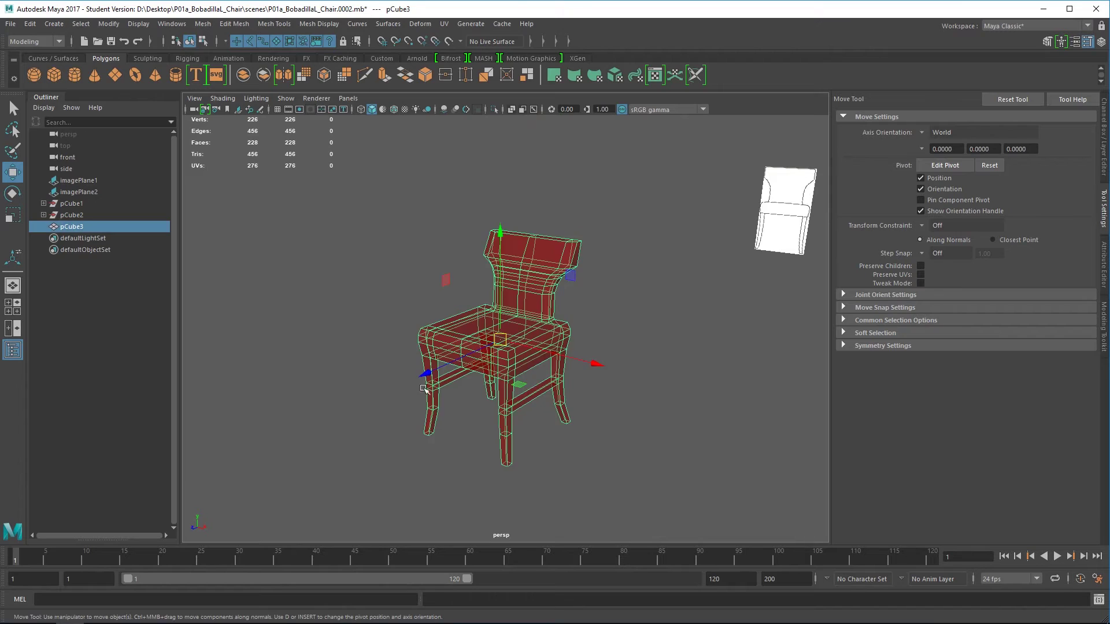
left_click_drag(439, 384, 498, 381, "alt")
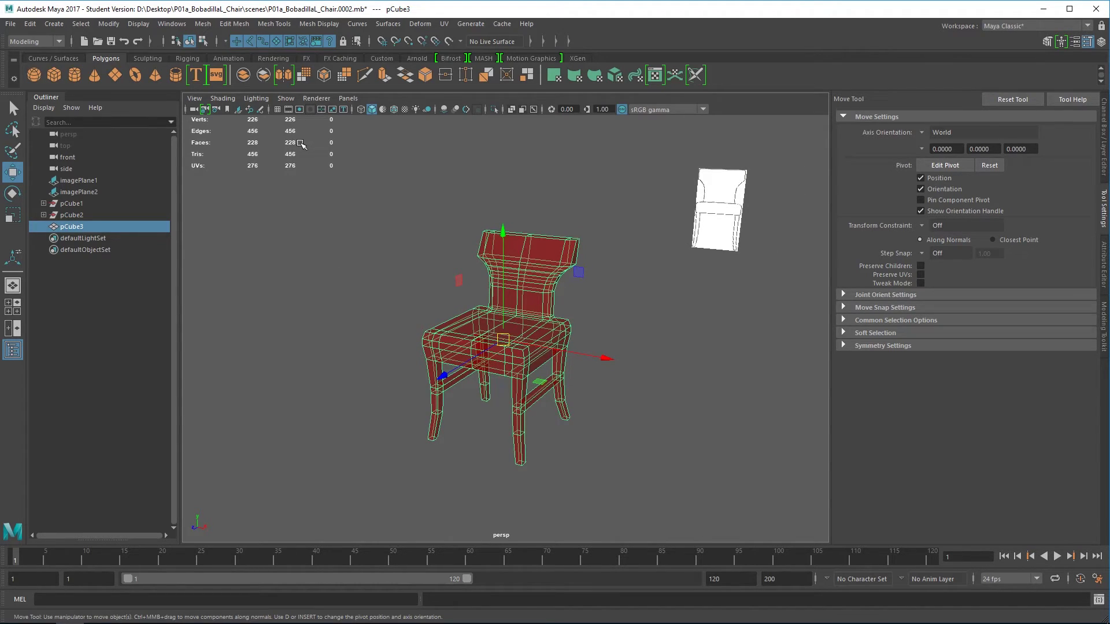
left_click_drag(508, 255, 613, 422, "alt")
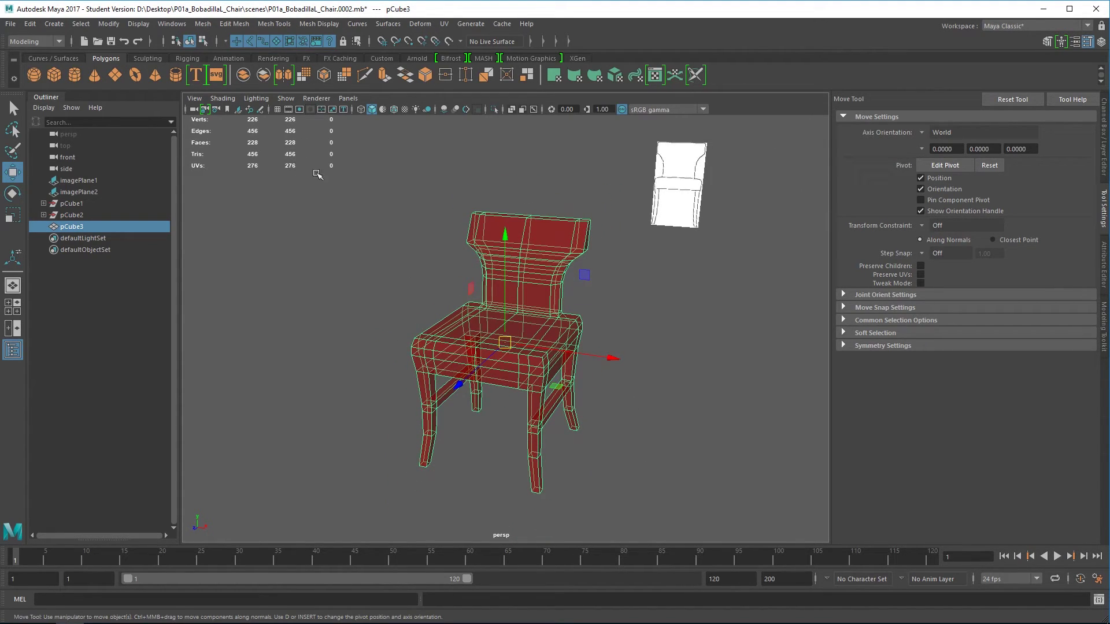
left_click_drag(583, 366, 649, 341, "alt")
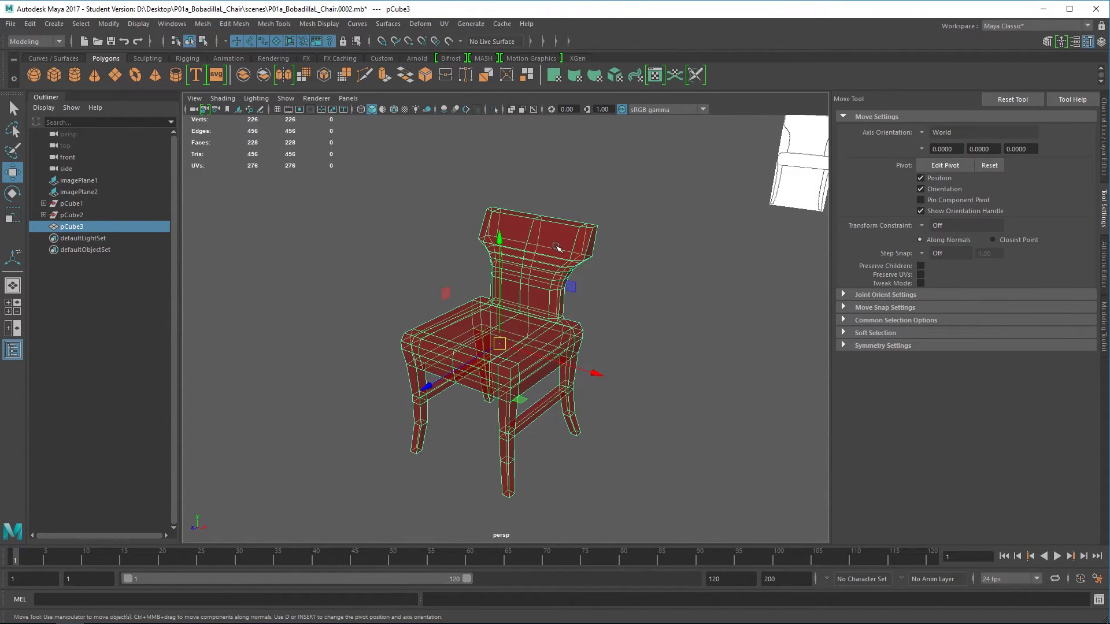
left_click(1104, 150)
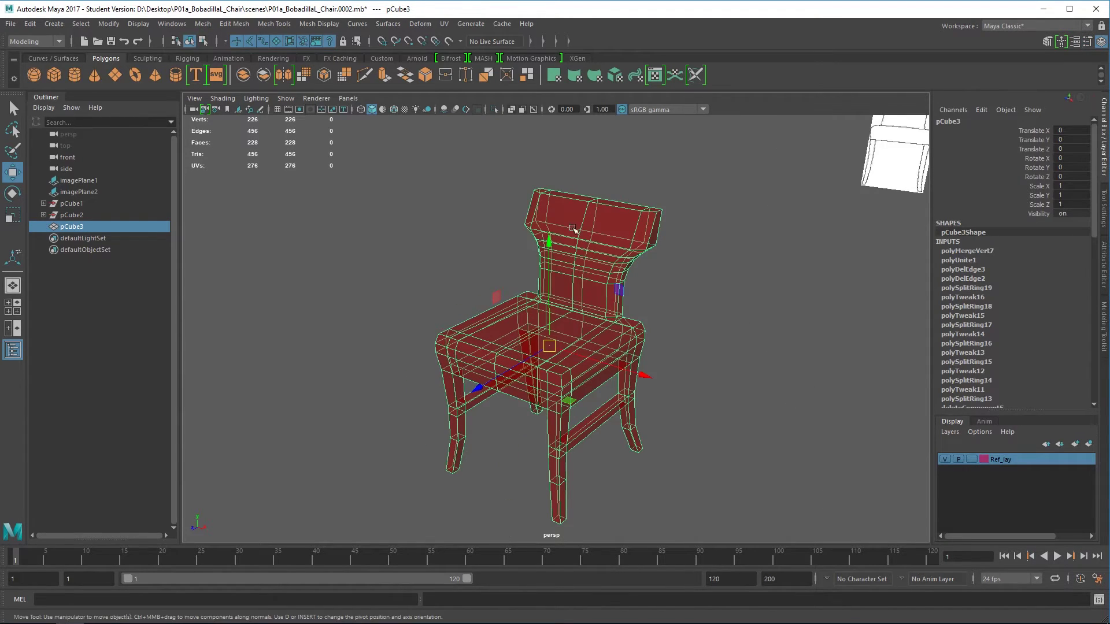
left_click(109, 24)
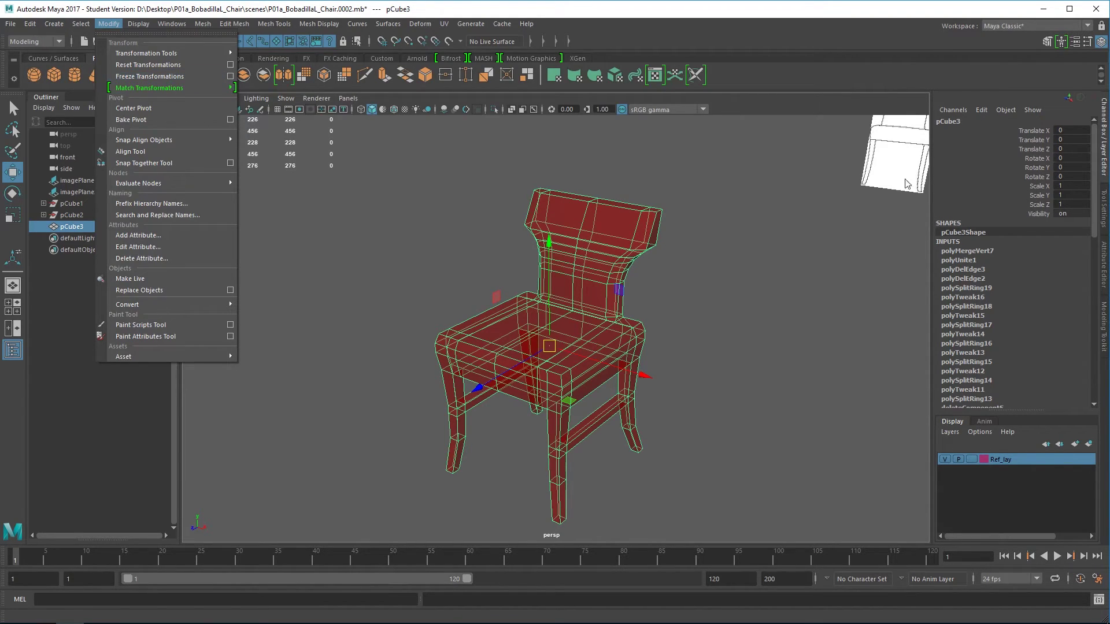
left_click(149, 76)
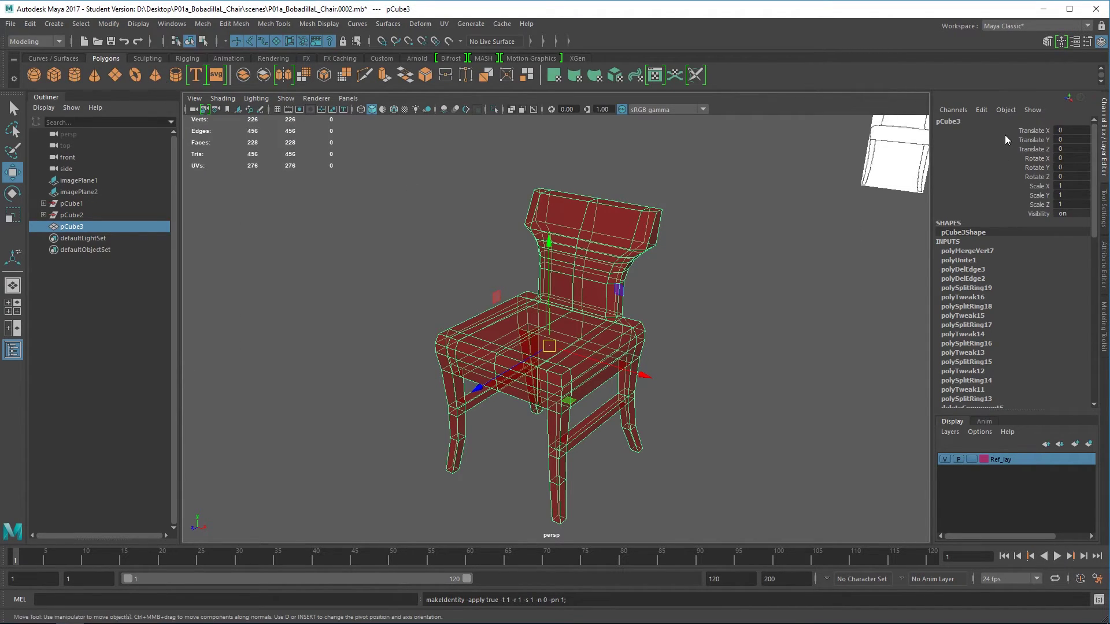
Delete the chair mesh's construction history and reselect the chair.
scroll(1003, 362, "down", 12)
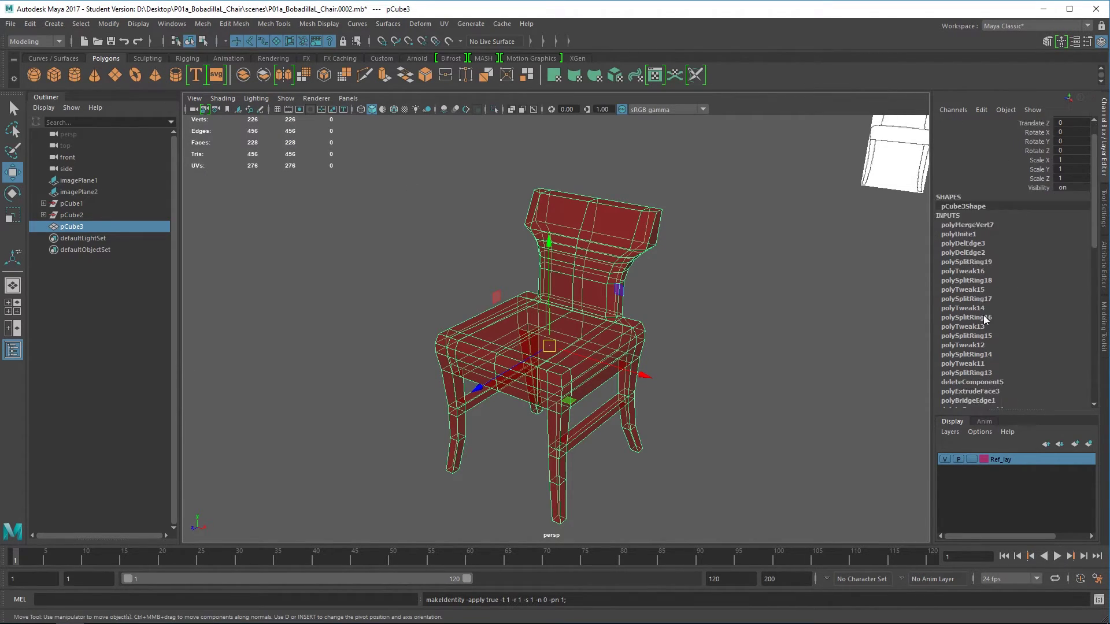
scroll(1001, 358, "up", 15)
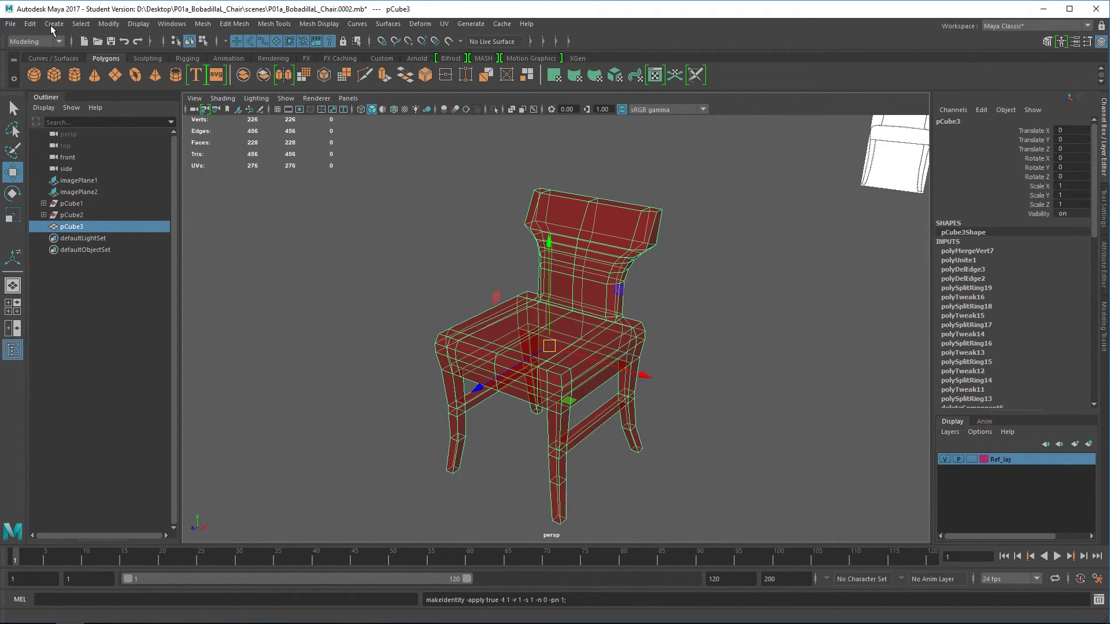
left_click(30, 24)
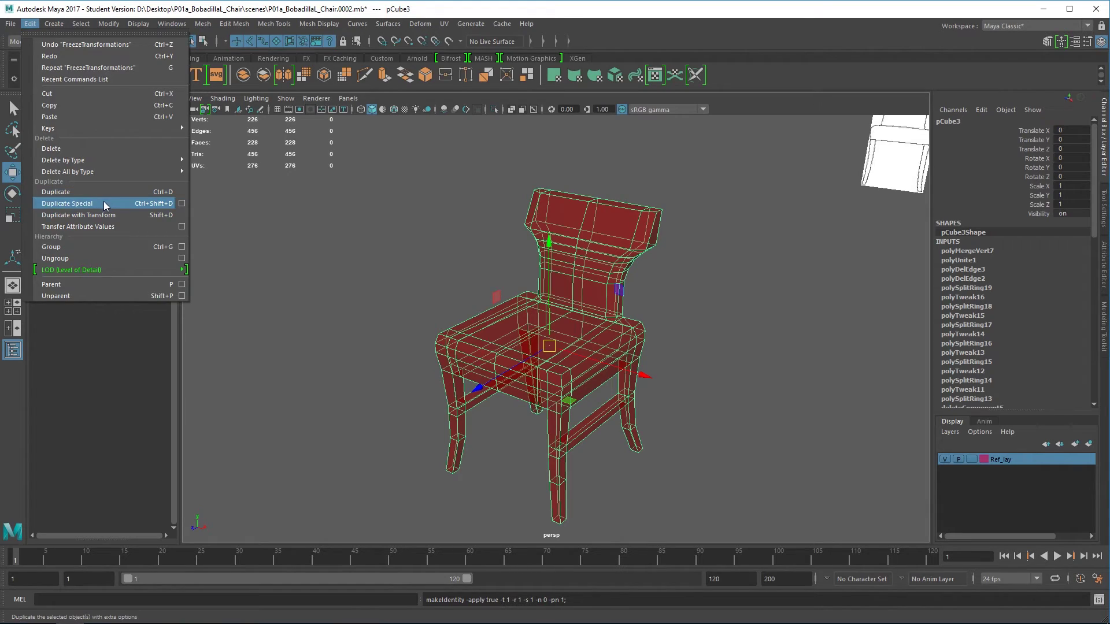
mouse_move(112, 159)
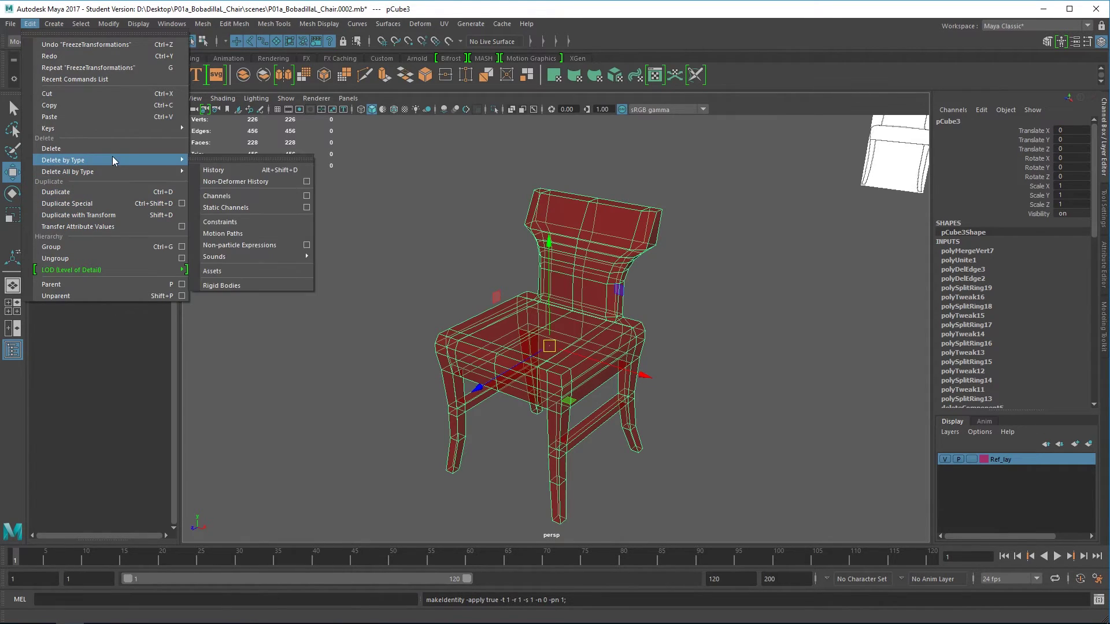
left_click(232, 169)
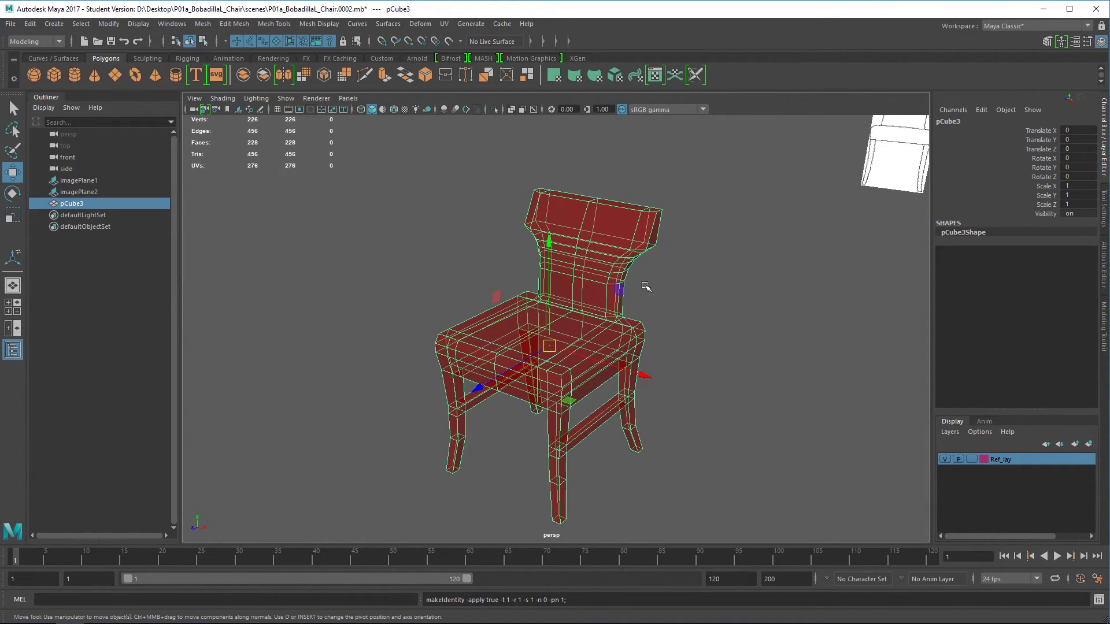
left_click(825, 344)
left_click(584, 238)
mouse_move(584, 238)
left_mouse_down("alt")
mouse_move(727, 399)
mouse_move(656, 330)
mouse_move(639, 416)
mouse_move(578, 225)
left_mouse_up("alt")
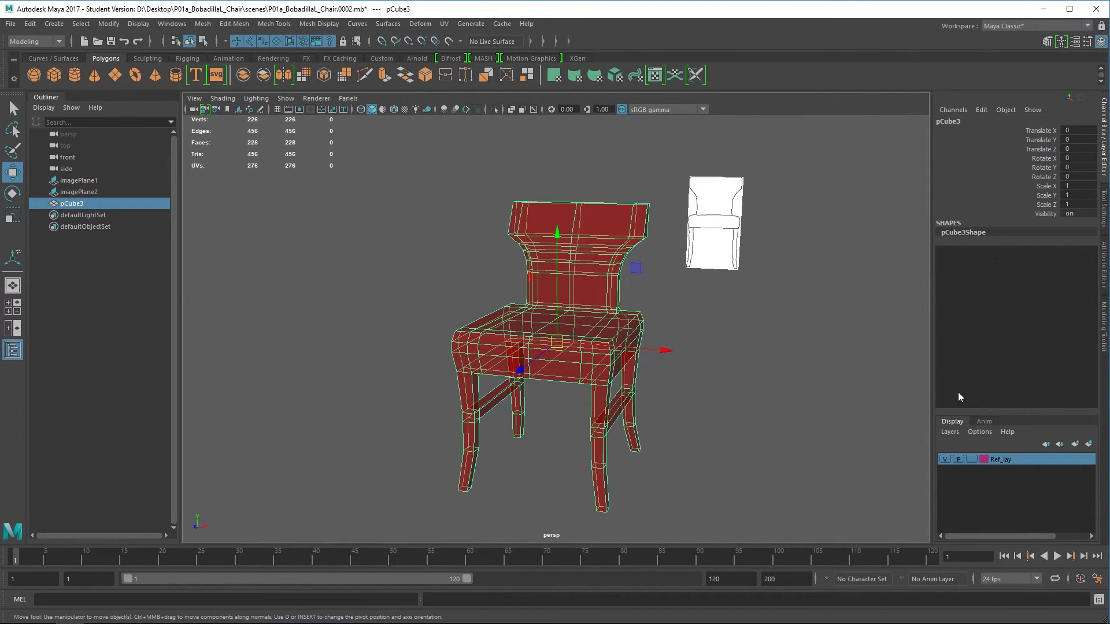
Rename the chair object SM_Chair and give its shape node the same name.
left_click(949, 121)
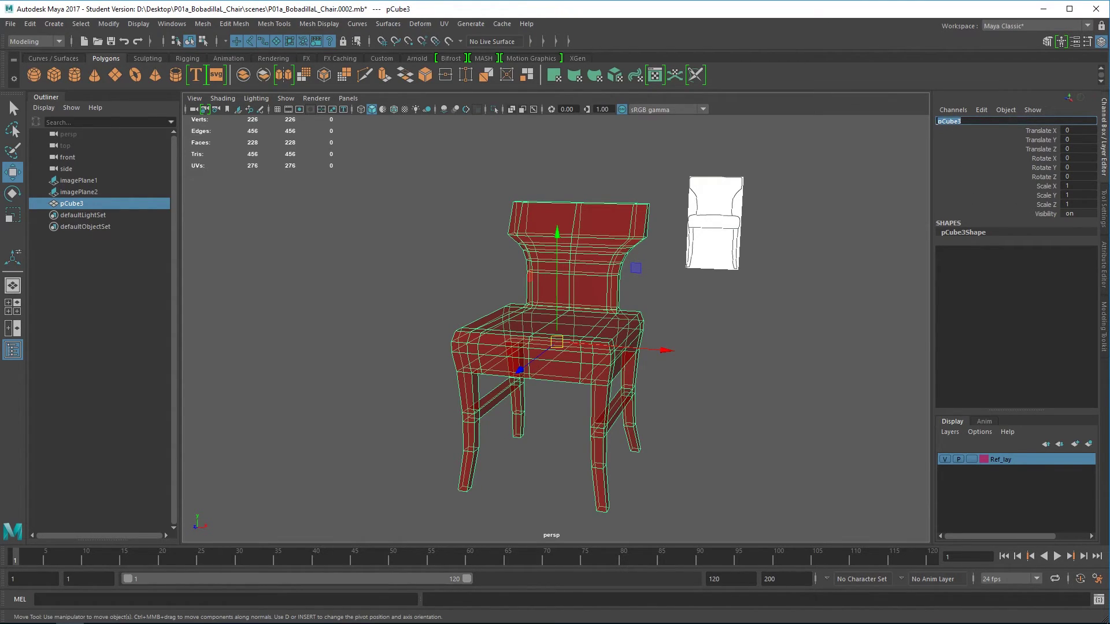
type("CM")
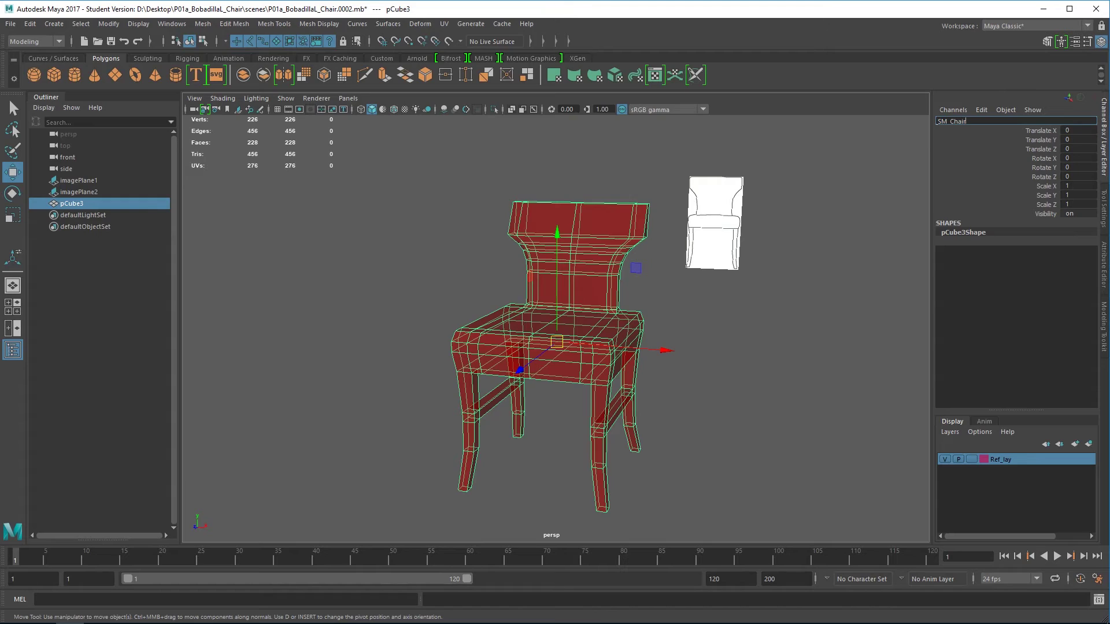
type("_Chair")
key("Return")
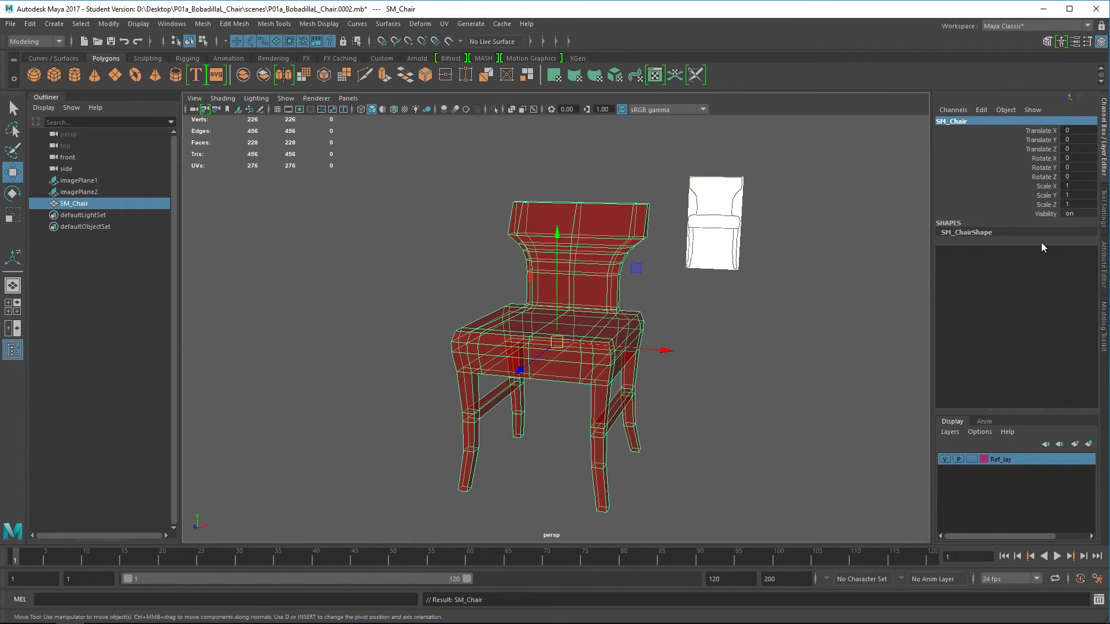
double_click(983, 232)
key("shift+End")
key("BackSpace")
key("Return")
Replace the chair's translucent red material with the existing default grey one, then deselect the chair.
left_click(721, 297)
left_click(626, 353)
right_click_drag(592, 225, 695, 553)
left_click(727, 375)
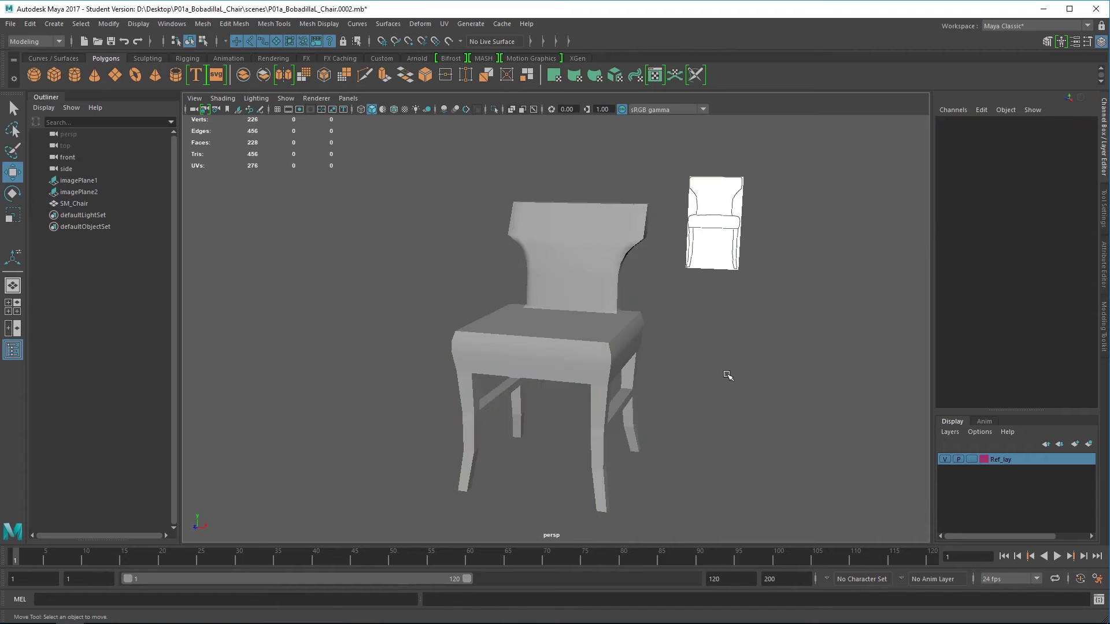
Examine the chair's grey shading on the seat, legs and backrest from several angles.
left_click(579, 345)
left_click(751, 425)
mouse_move(758, 453)
left_mouse_down("alt")
mouse_move(571, 452)
mouse_move(758, 456)
left_mouse_up("alt")
left_click(609, 351)
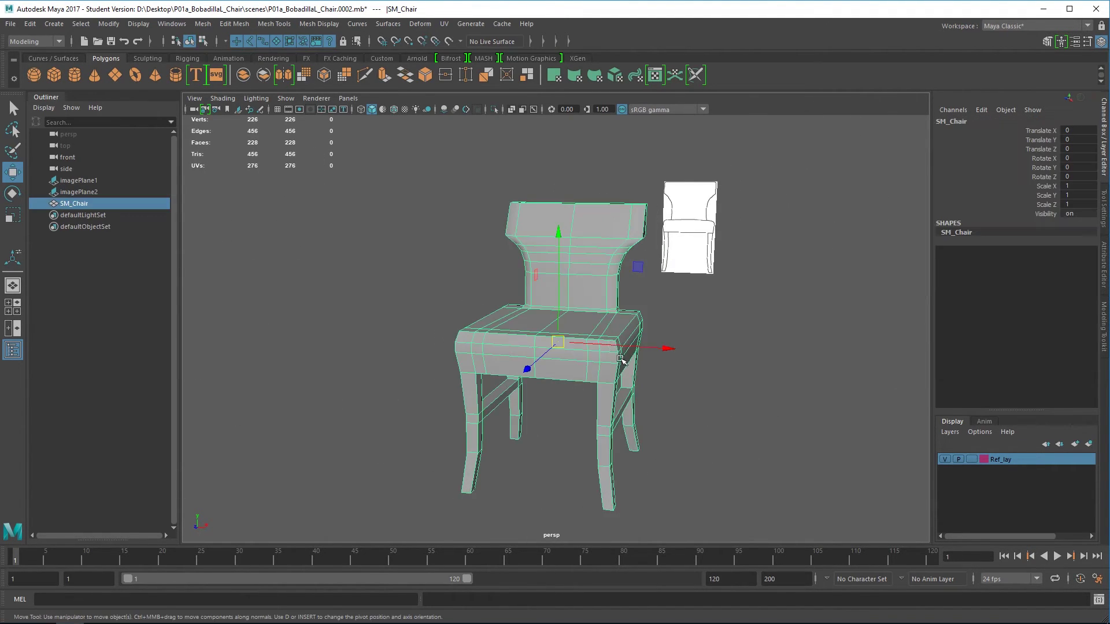
left_click_drag(610, 351, 737, 423, "alt")
left_click(737, 424)
left_click_drag(644, 414, 597, 306, "alt")
Try hardening all edges of the selected chair mesh and check its shading.
left_click(591, 314)
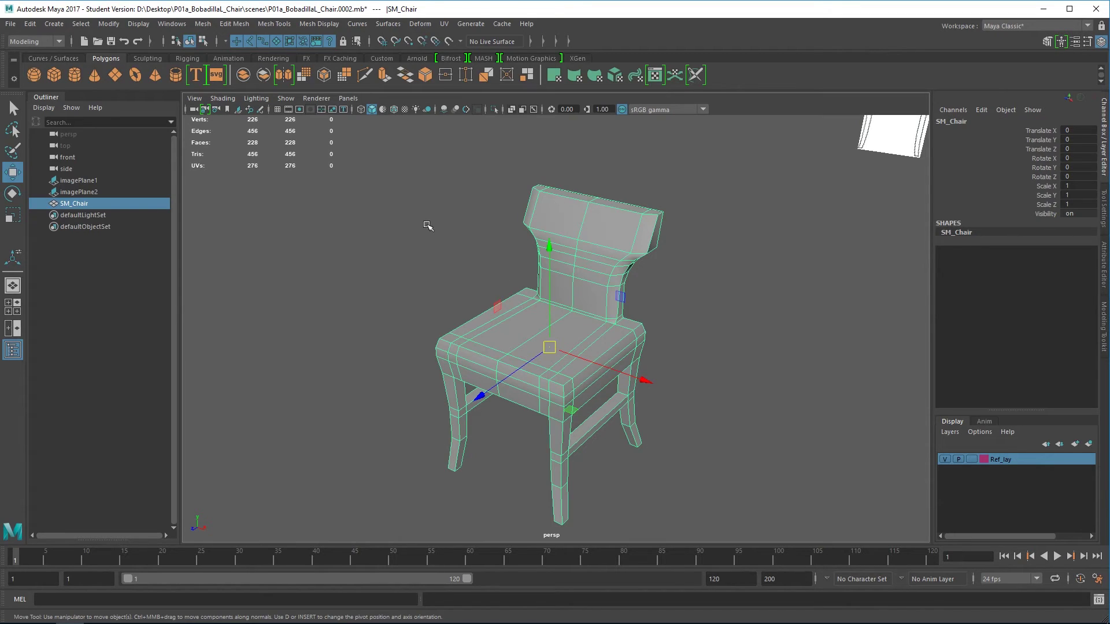
left_click(322, 24)
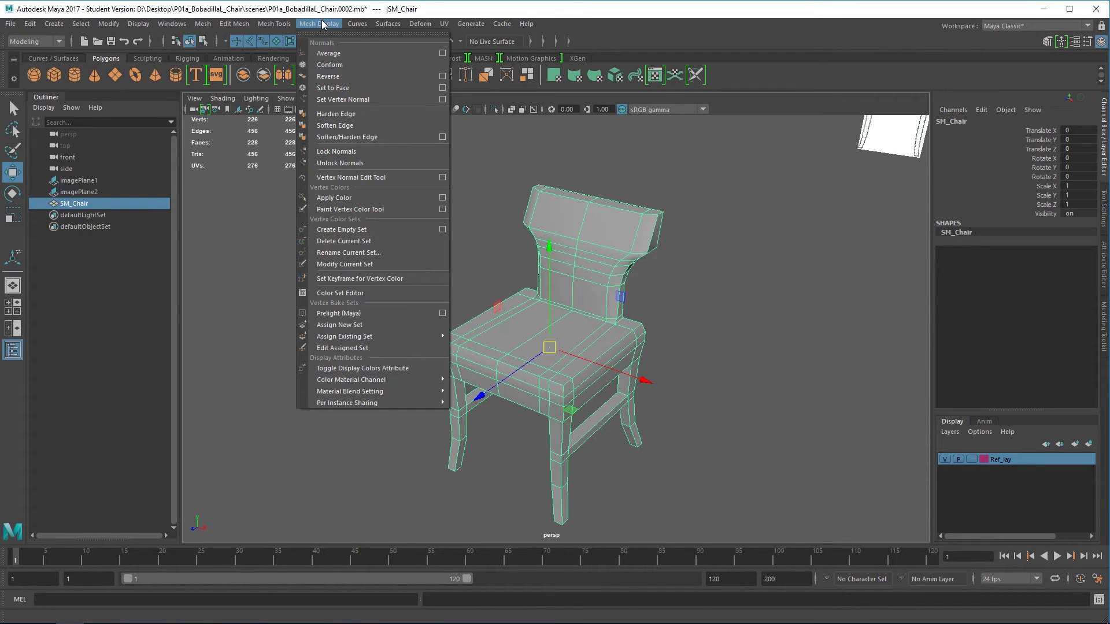
left_click(362, 114)
left_click(488, 300)
left_click_drag(487, 300, 636, 376, "alt")
left_click(548, 207)
Try softening all of the chair's edges, then undo both the softening and hardening.
left_click(275, 24)
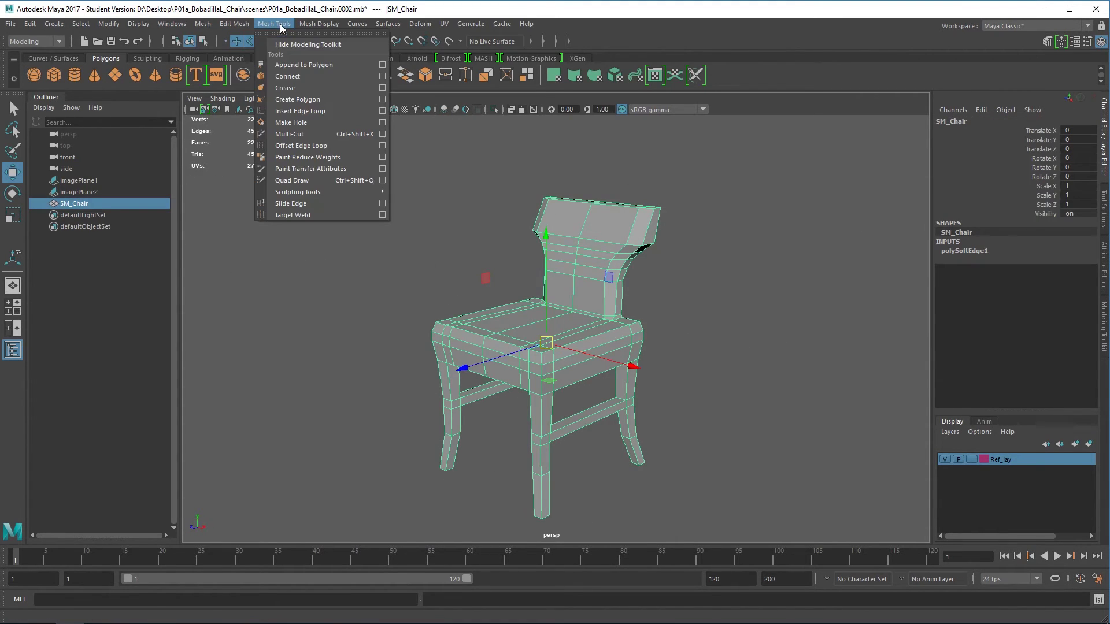
mouse_move(317, 24)
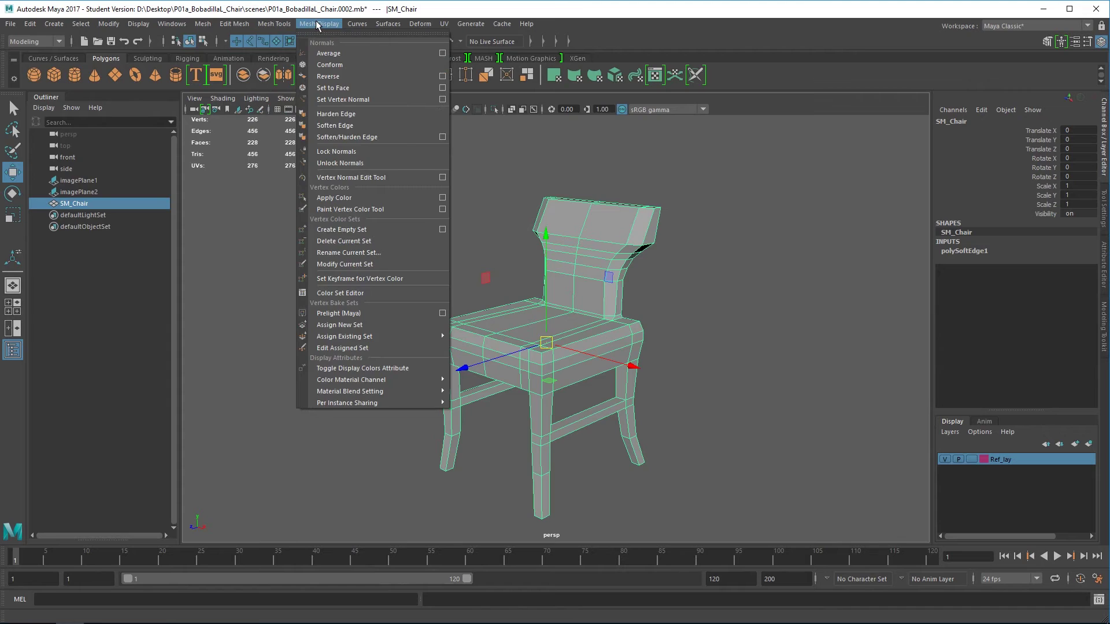
left_click(366, 127)
left_click(688, 372)
left_click_drag(689, 372, 639, 397, "alt")
left_click(640, 396)
key("ctrl+z")
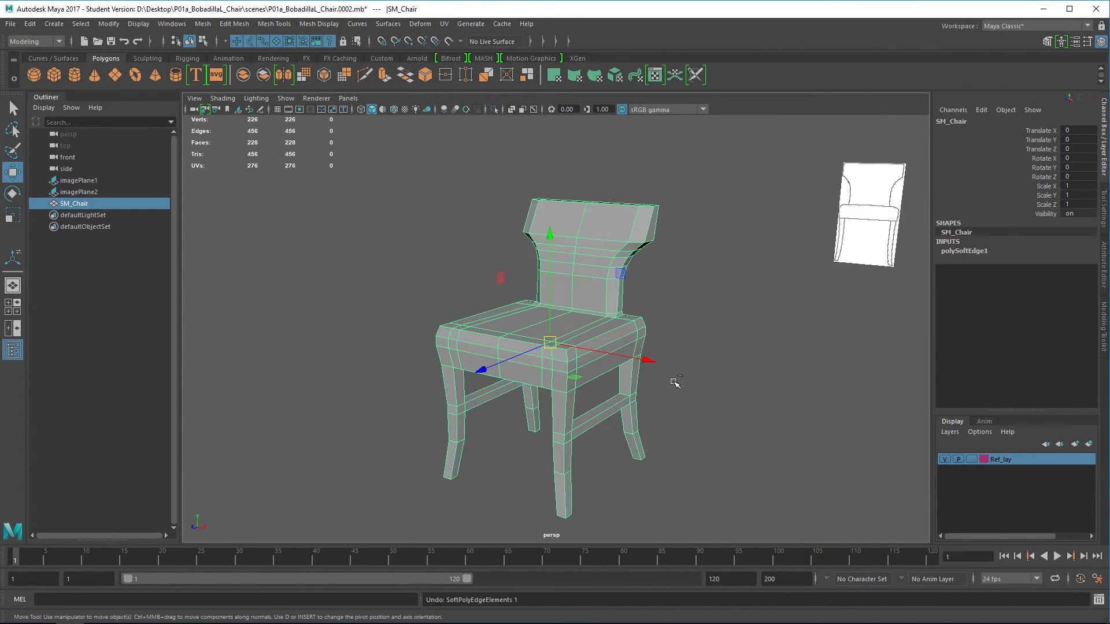
key("ctrl+z")
key("ctrl+z")
key("ctrl+z")
Insert one edge loop side to side through the middle of the seat, using the multiple edge loops option.
left_click(713, 340)
mouse_move(737, 406)
left_mouse_down("alt")
mouse_move(523, 401)
mouse_move(704, 404)
mouse_move(625, 384)
mouse_move(733, 417)
left_mouse_up("alt")
left_click(605, 328)
left_click_drag(605, 327, 686, 453, "alt")
left_click_drag(338, 215, 537, 346, "alt")
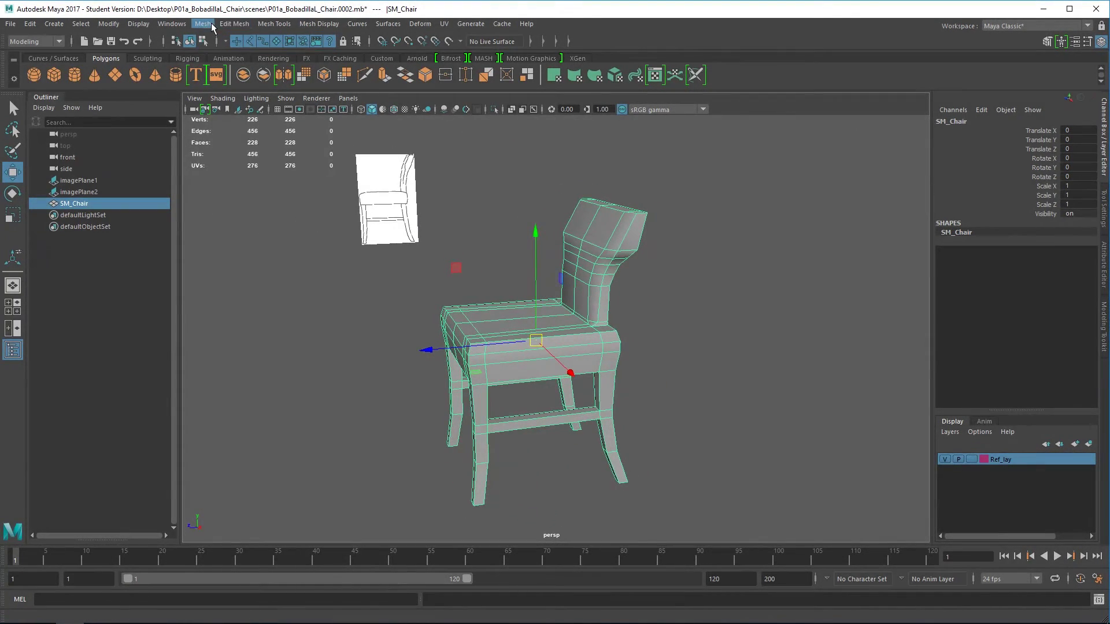
left_click(246, 26)
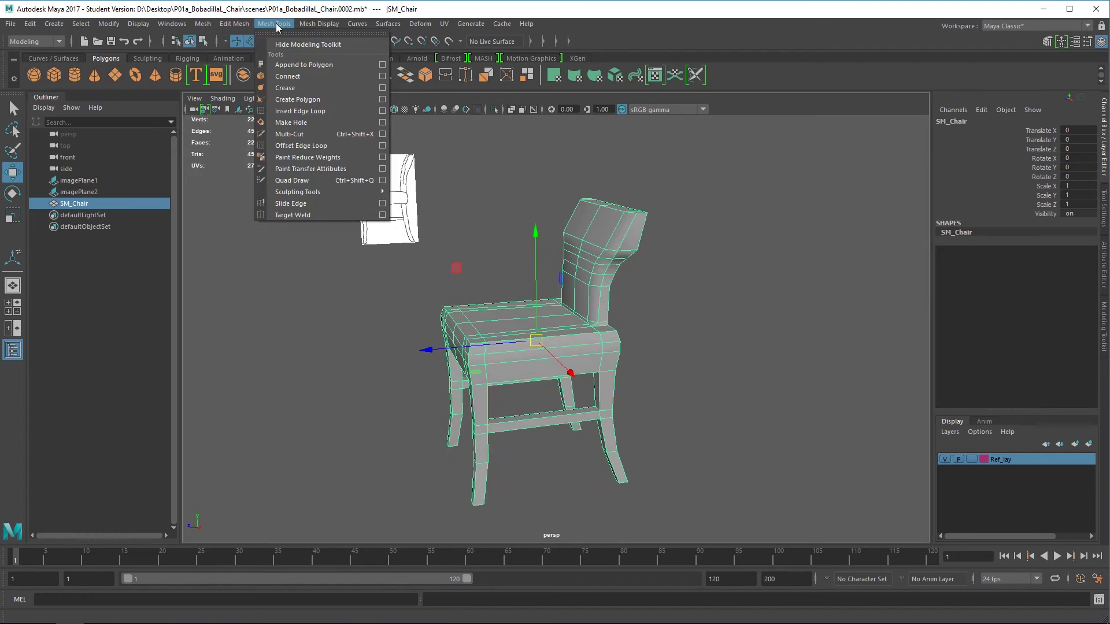
left_click(380, 110)
left_click(920, 182)
left_click_drag(636, 287, 551, 415, "alt")
left_click(478, 338)
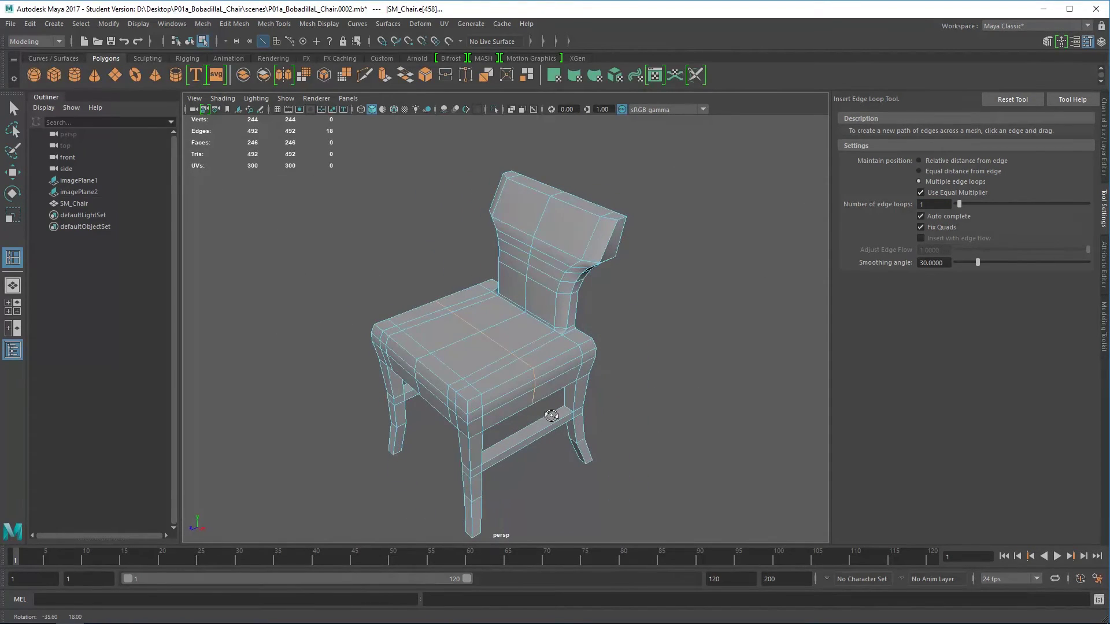
left_click_drag(671, 414, 576, 409, "alt")
key("q")
Select the new loop's edges across the top of the seat and raise them slightly.
left_click_drag(341, 286, 443, 318, "alt")
right_click_drag(443, 318, 496, 263)
right_click_drag(438, 322, 446, 246)
double_click(446, 321)
left_click(559, 366, "shift")
left_click_drag(560, 365, 301, 135, "alt")
scroll(297, 160, "up", 3)
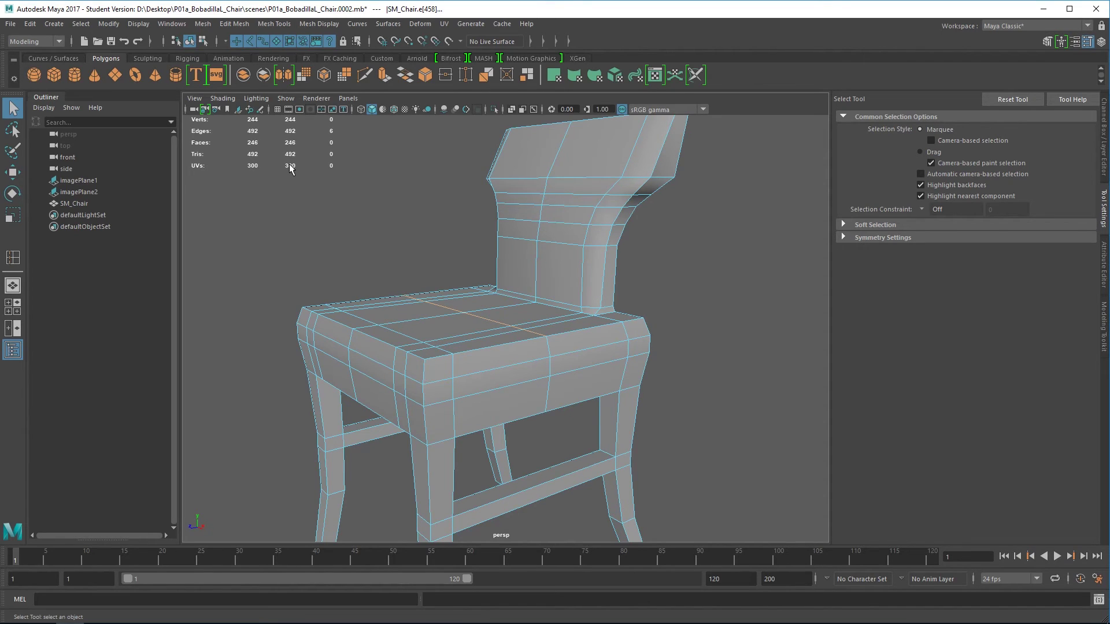
left_click_drag(292, 167, 307, 160, "alt")
key("w")
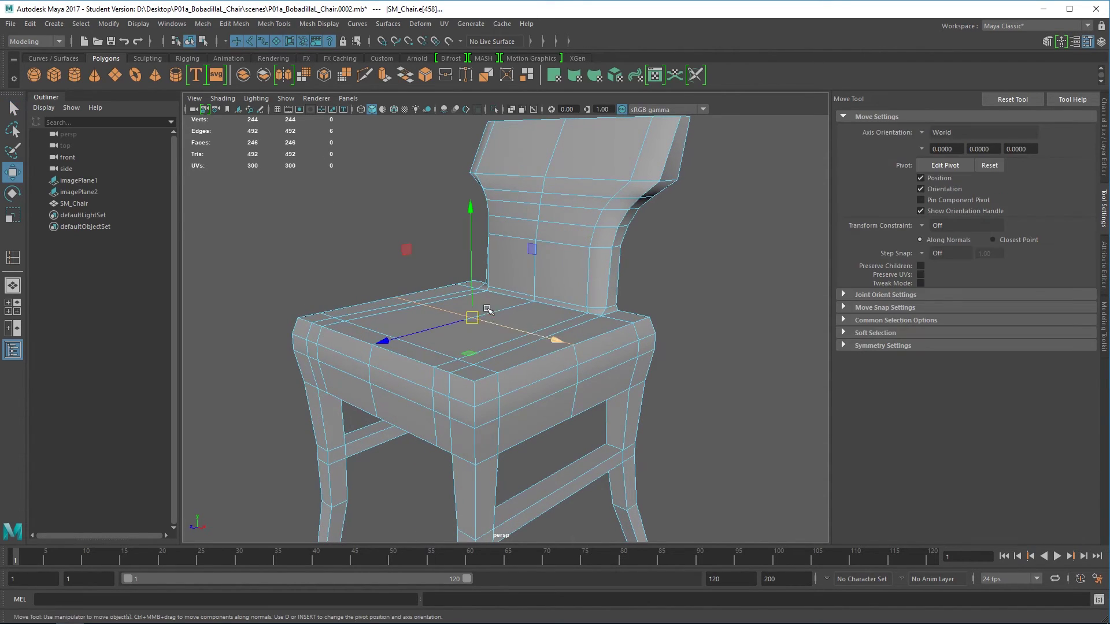
left_click_drag(474, 269, 474, 271)
Try raising progressively fewer inner edges of the seat's middle loop to puff up the seat, then undo the last change.
left_click(406, 297, "ctrl")
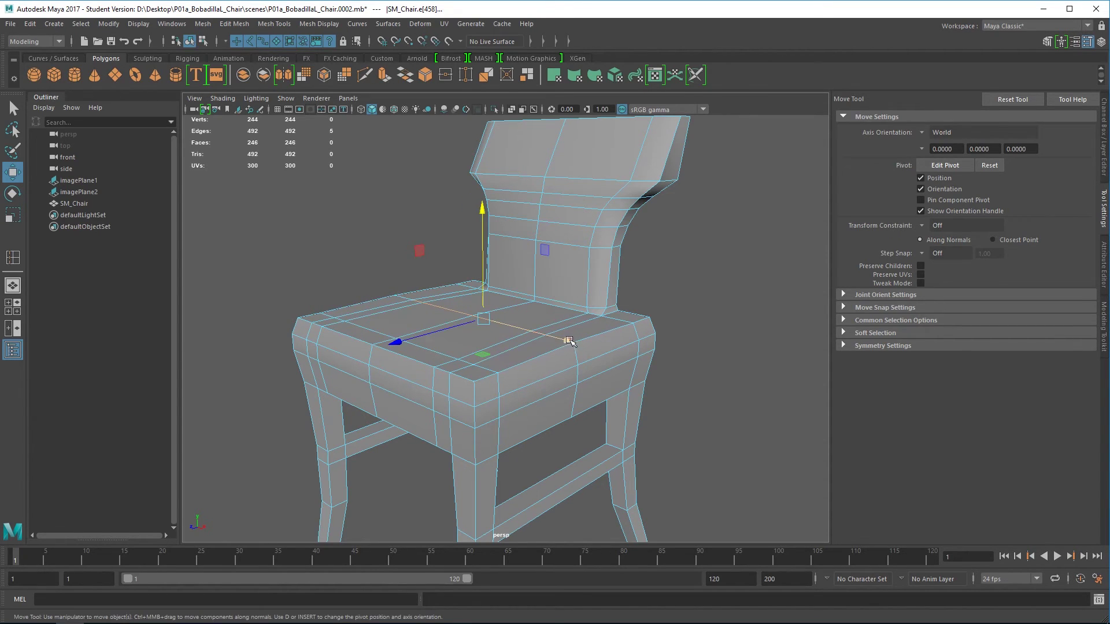
left_click_drag(596, 359, 539, 392, "alt")
left_click(506, 387, "ctrl")
left_click_drag(476, 299, 473, 297)
left_click(418, 306, "ctrl")
left_click_drag(543, 368, 514, 298, "ctrl")
key("ctrl+z")
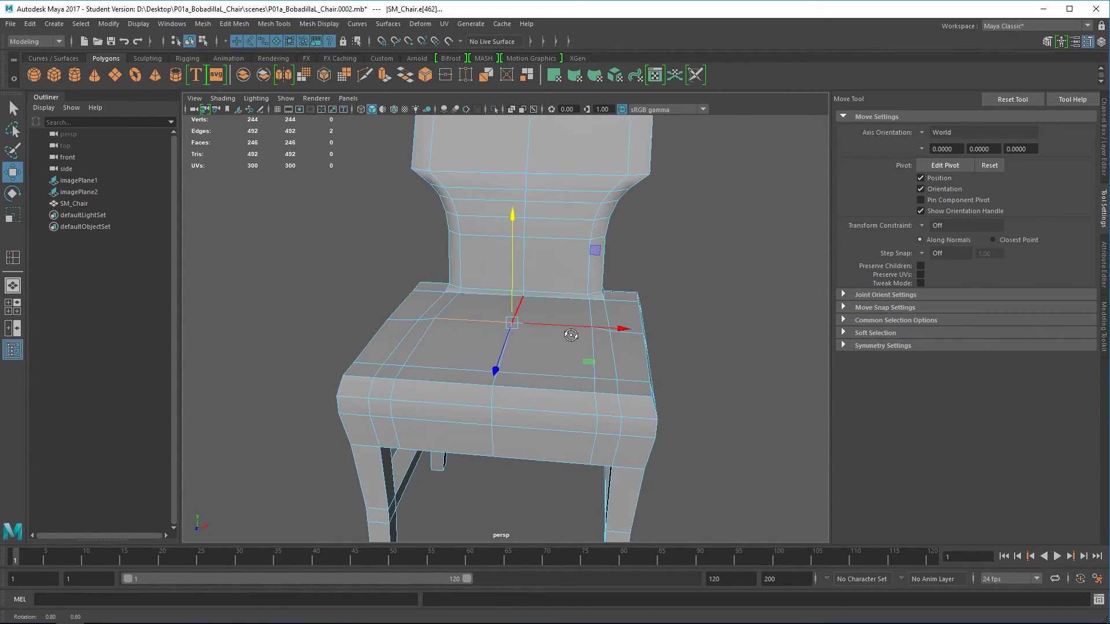
Switch to vertex editing and try raising the seat's centreline vertices near the backrest and the front edge.
left_click_drag(570, 329, 549, 315, "alt")
right_click(551, 312)
left_click(498, 281)
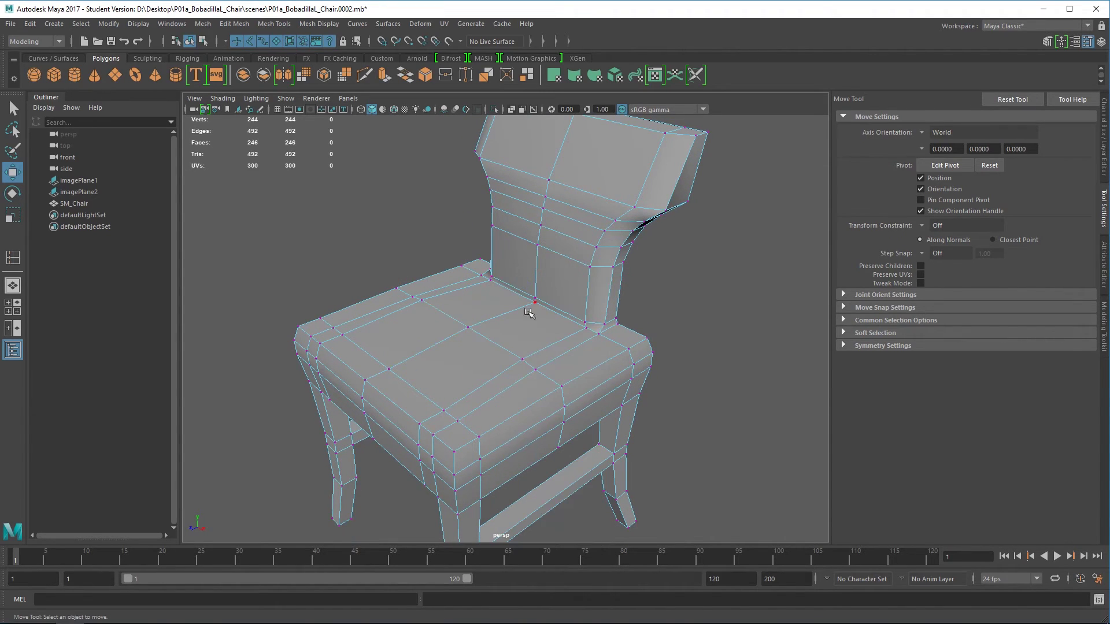
left_click(534, 303)
left_click(391, 369, "shift")
left_click_drag(544, 373, 504, 350, "alt")
left_click(455, 227)
Select the seat's inner corner vertices at the front and back and try raising them slightly.
left_click(580, 336)
left_click(459, 341, "shift")
left_click_drag(456, 327, 495, 344, "alt")
left_click(467, 286, "shift")
left_click(377, 376, "shift")
left_click(607, 321)
left_click_drag(607, 321, 579, 393, "alt")
left_click(578, 387, "shift")
left_click(453, 288, "shift")
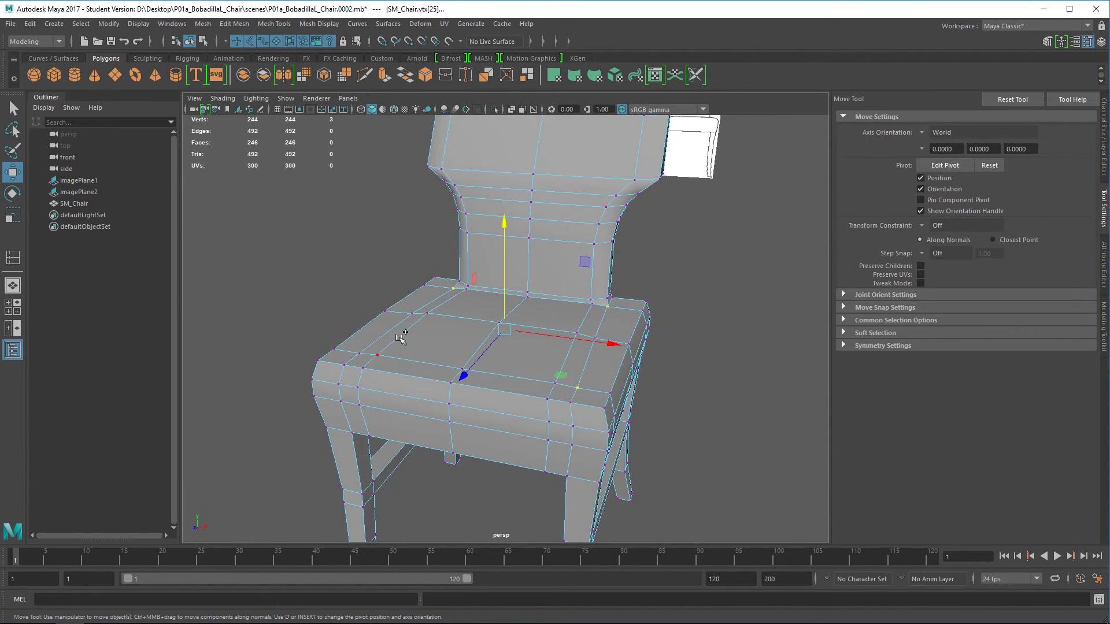
left_click(361, 353, "shift")
left_click_drag(493, 349, 531, 335, "alt")
left_click_drag(531, 284, 530, 279)
Return to object mode to check the seat, then undo the vertex adjustments and inner edge raises.
right_click_drag(569, 313, 642, 266)
left_click(661, 297)
scroll(696, 304, "down", 5)
left_click_drag(696, 305, 509, 333, "alt")
key("ctrl+z")
key("ctrl+z")
key("ctrl+z")
key("ctrl+z")
key("ctrl+z")
key("ctrl+z")
key("ctrl+z")
key("ctrl+z")
key("ctrl+z")
key("ctrl+z")
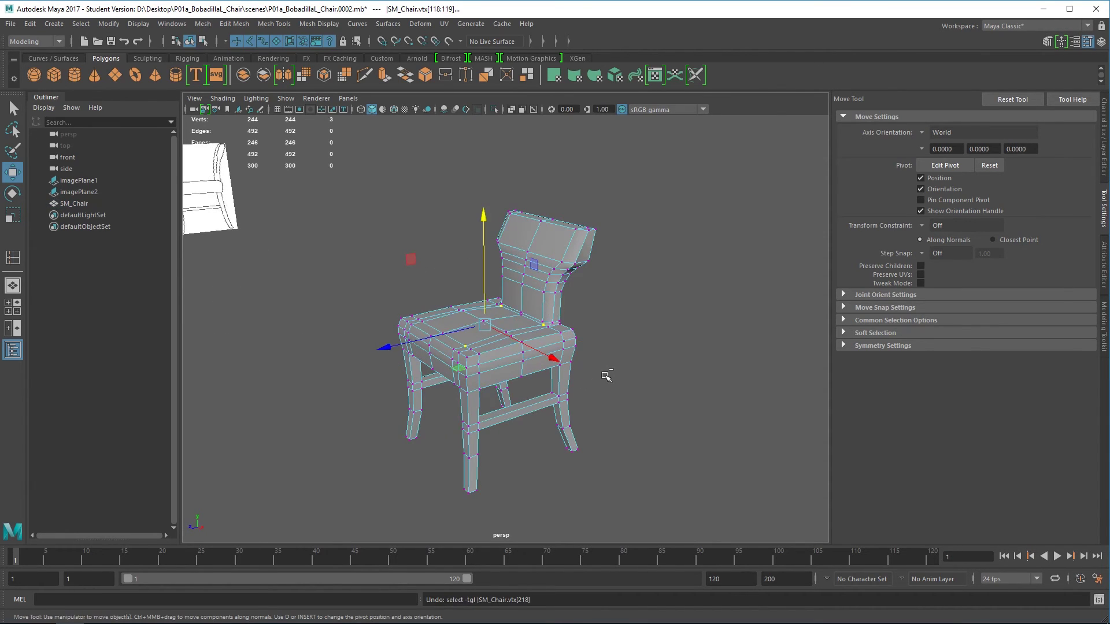
key("ctrl+z")
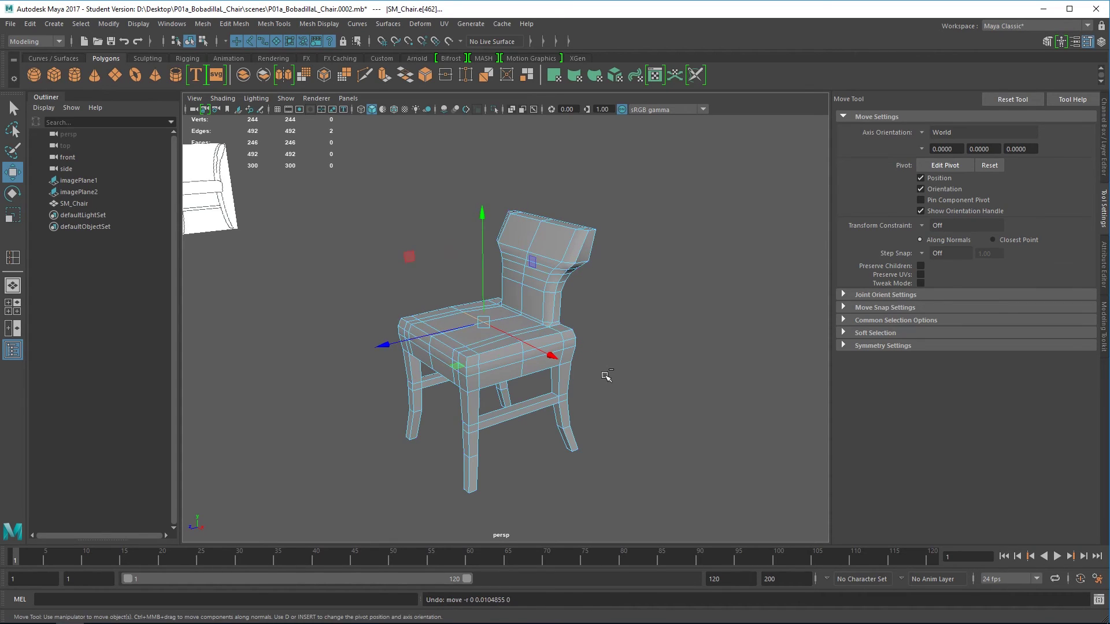
key("ctrl+z")
key("ctrl+z")
key("ctrl+z")
key("ctrl+z")
key("ctrl+z")
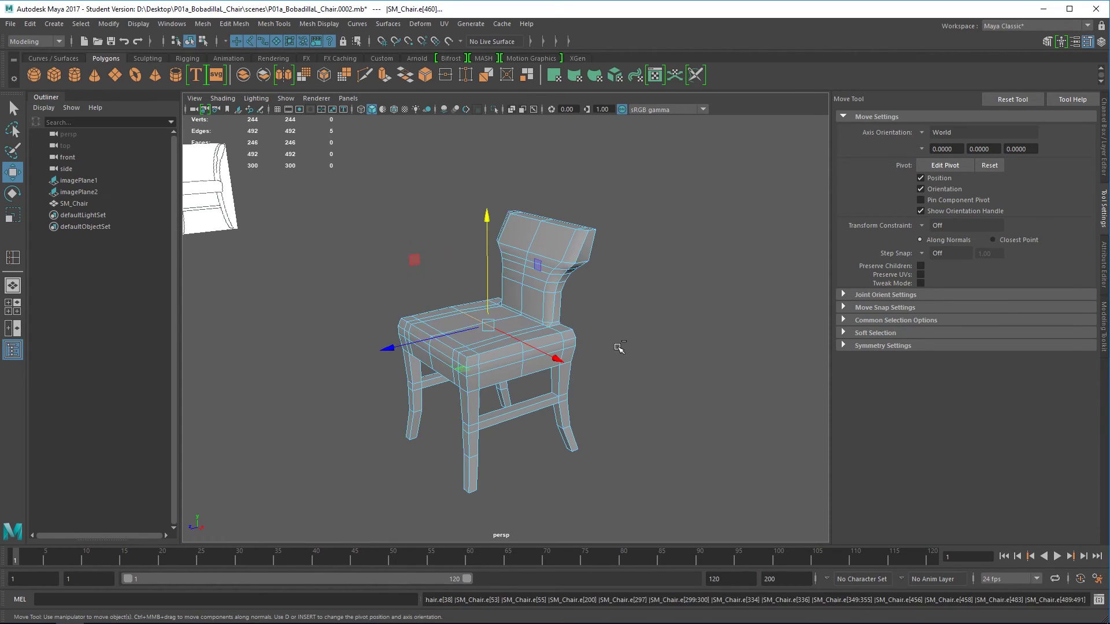
Undo the remaining edge changes on the seat and clear the selection.
key("ctrl+z")
key("ctrl+z")
left_click(625, 307)
scroll(535, 342, "up", 5)
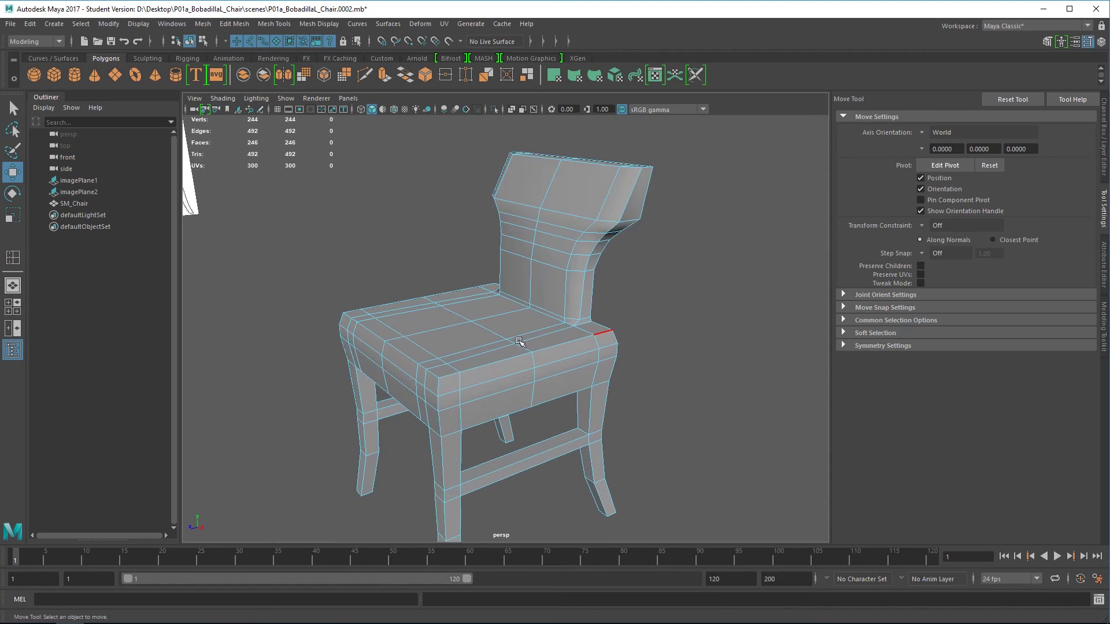
Select the vertex at the centre of the seat and enable Soft Select for moving it.
left_click_drag(536, 342, 520, 345, "alt")
right_click_drag(480, 323, 427, 280)
left_click(478, 331)
left_click_drag(479, 331, 652, 384, "alt")
key("q")
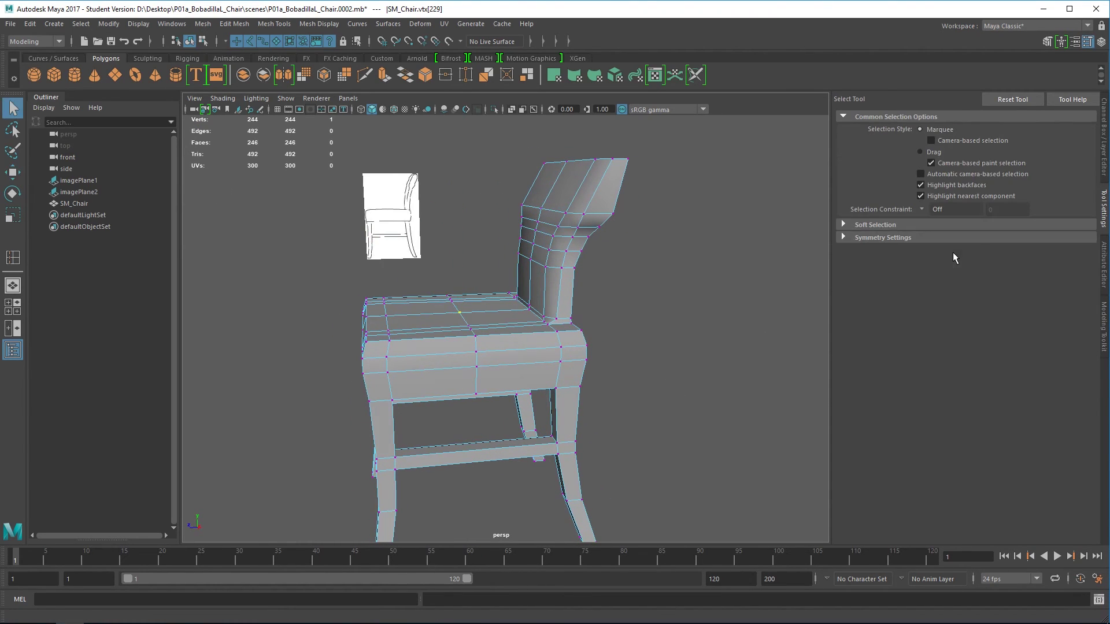
left_click(844, 225)
left_click(921, 239)
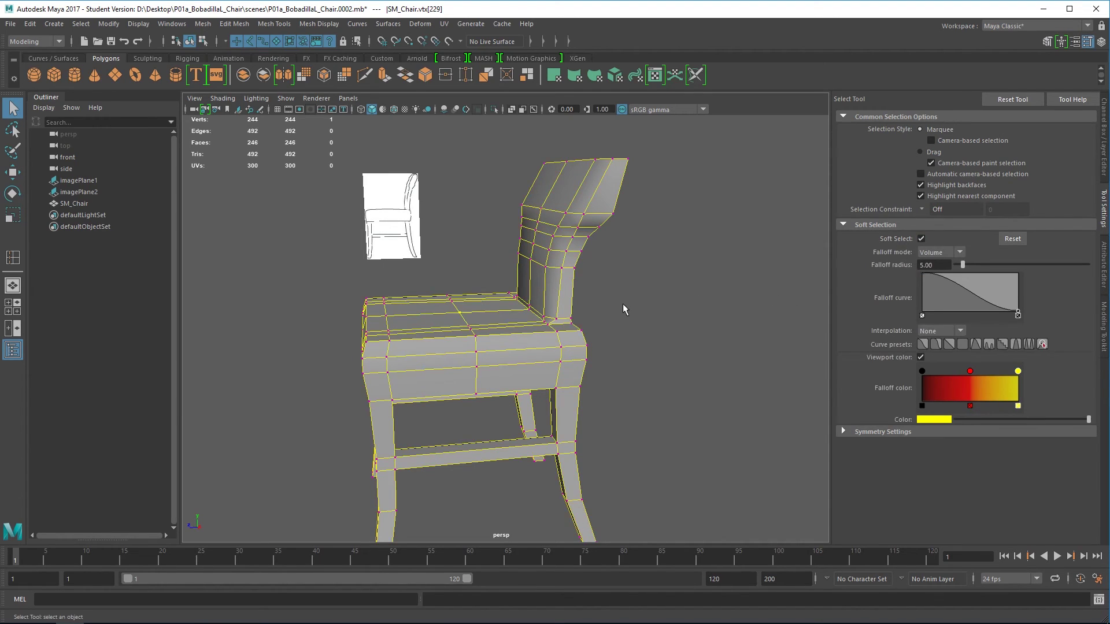
key("w")
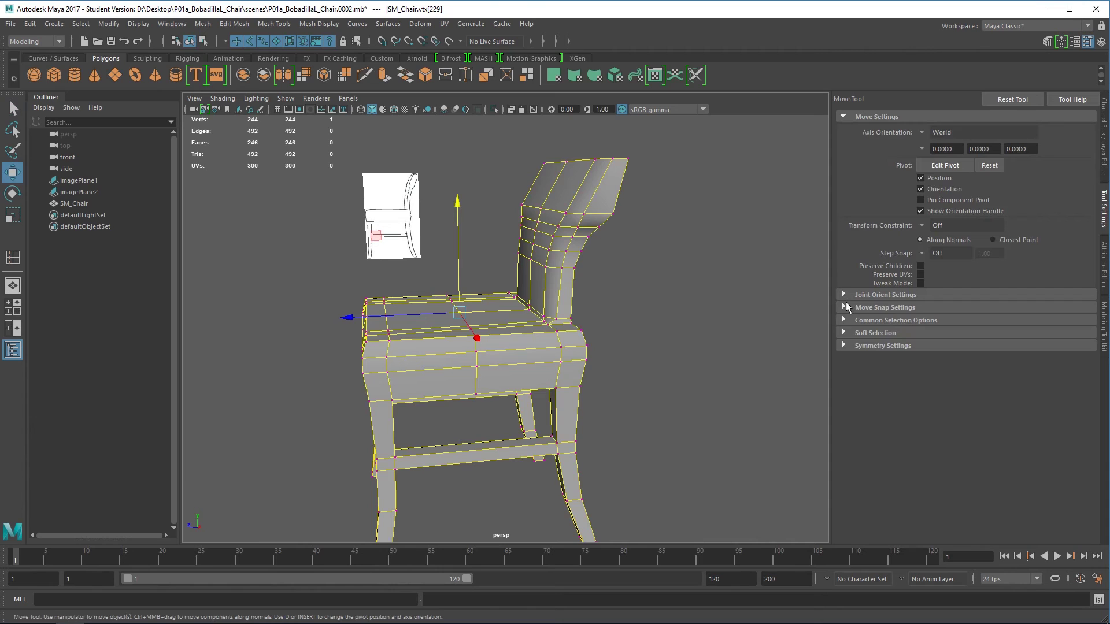
left_click(845, 333)
Try raising the seat's centre vertex with a soft selection falloff radius of 5.00, then undo the move.
left_click_drag(393, 324, 419, 352, "alt")
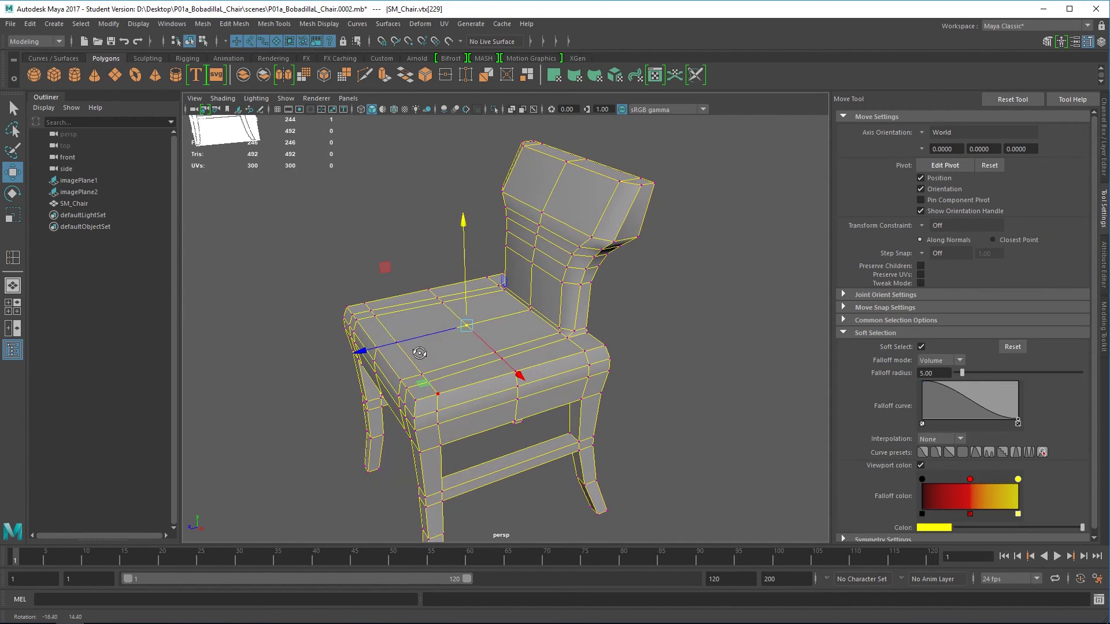
key("super")
key("super")
key("ctrl+z")
key("ctrl+z")
key("ctrl+z")
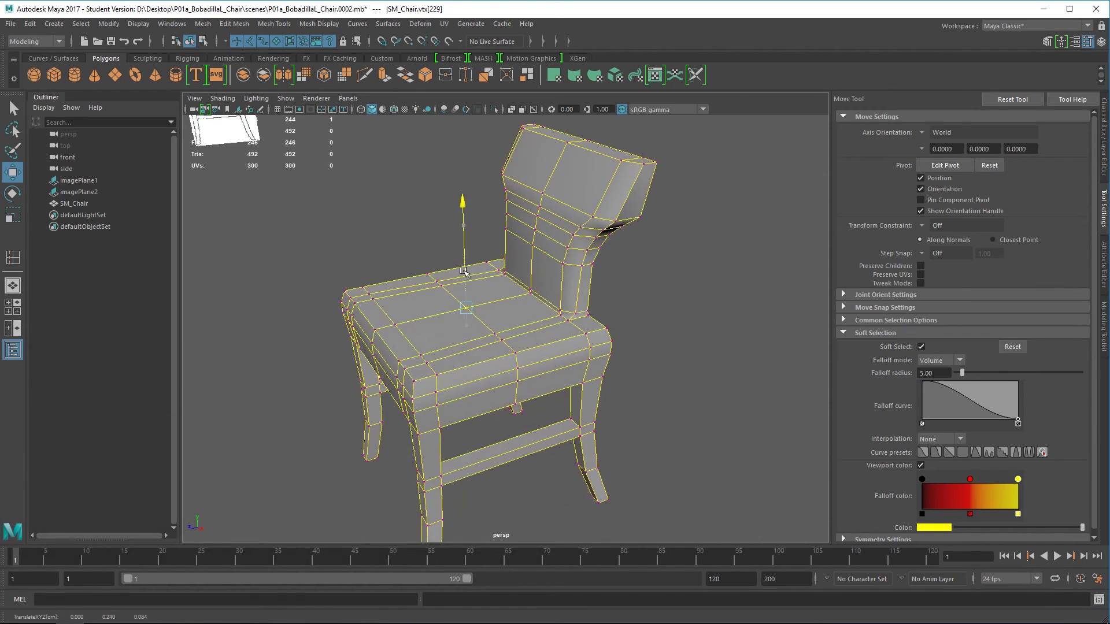
Set the falloff radius to 1.00, try raising the seat's centre vertex slightly, then undo the move.
double_click(928, 373)
type("1")
key("Return")
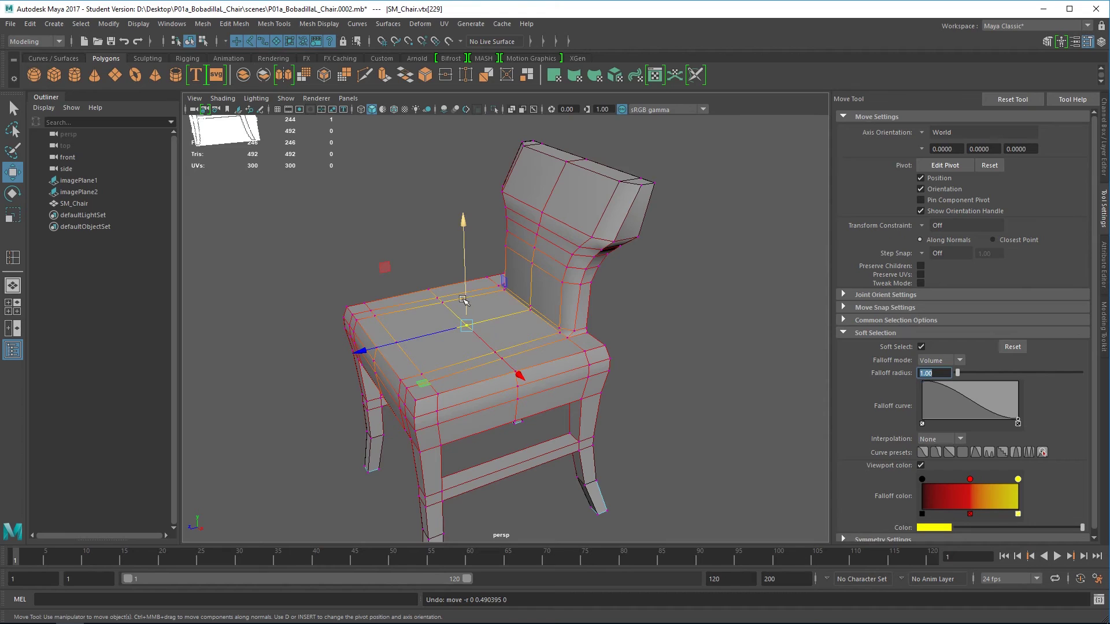
left_click_drag(468, 300, 468, 291)
left_click_drag(509, 399, 488, 392, "alt")
key("ctrl+z")
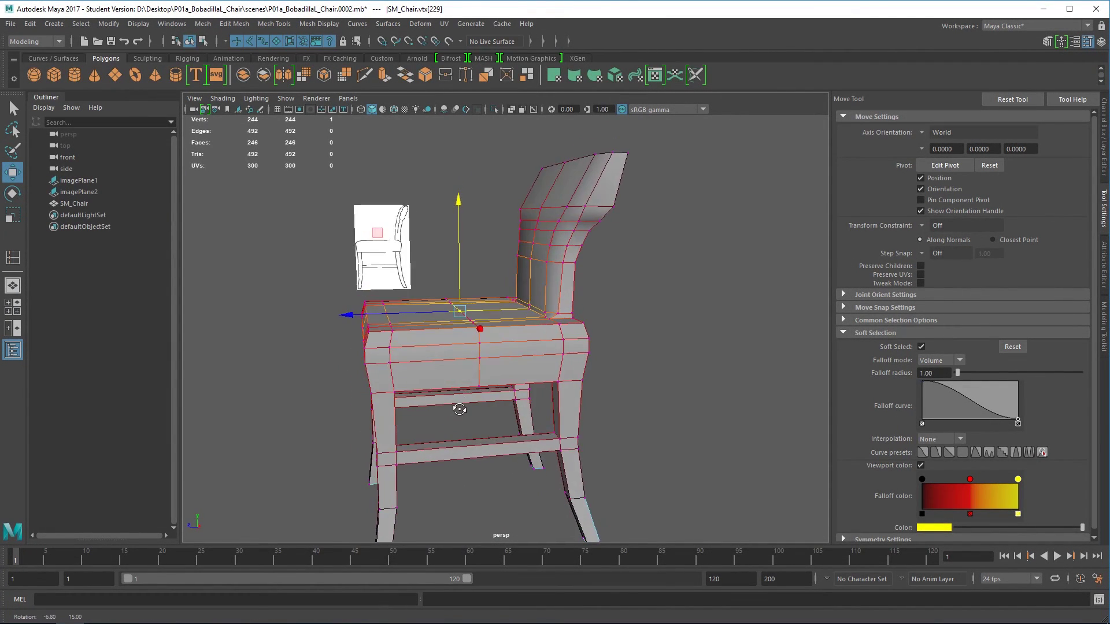
Set the soft selection falloff radius to 0.5 and raise the seat's centre vertex slightly to puff up the seat.
type("0.")
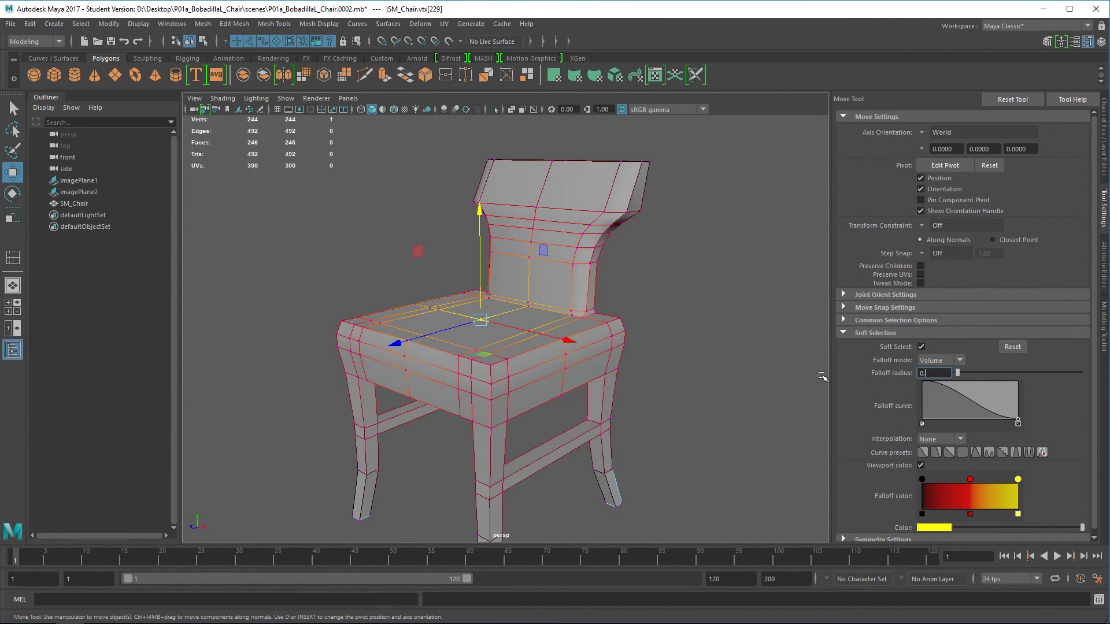
type("5")
key("Return")
left_click_drag(479, 299, 478, 296)
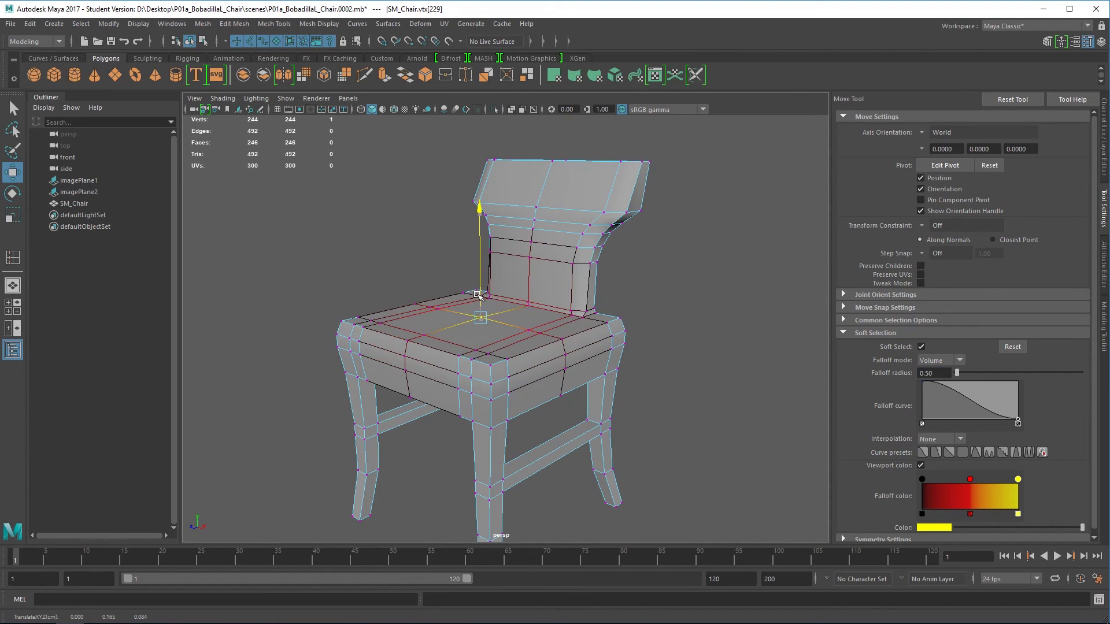
left_click_drag(492, 397, 556, 284, "alt")
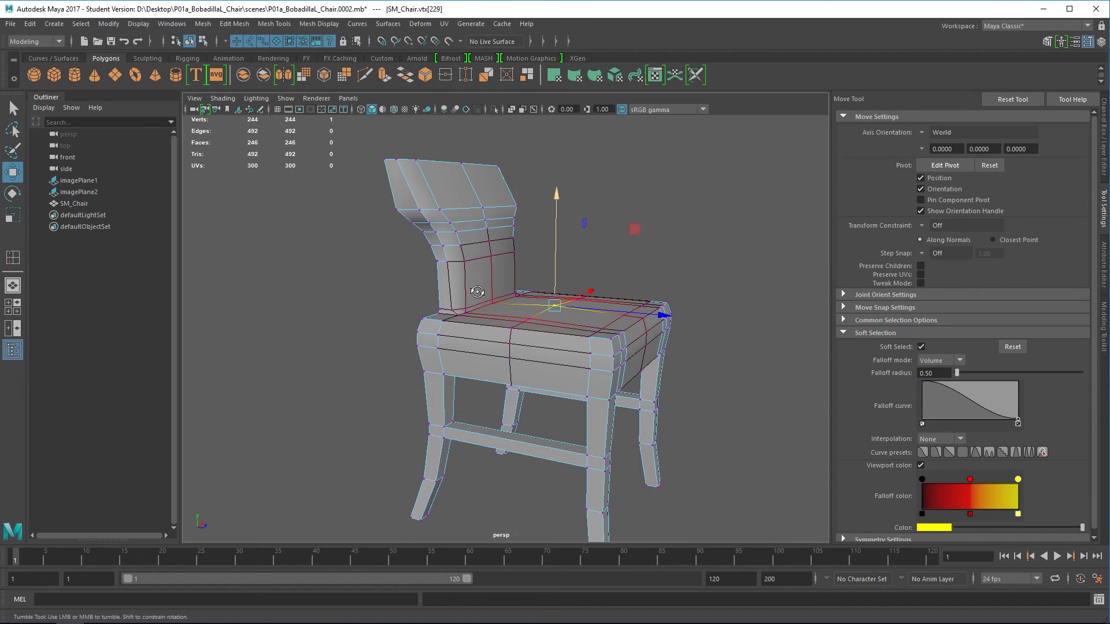
Return to object mode and examine the puffed-up seat and the whole chair from several sides.
left_click_drag(479, 294, 556, 251, "alt")
left_click_drag(688, 287, 772, 317, "alt")
left_click(772, 318)
left_click(498, 227)
left_click_drag(515, 302, 569, 271, "alt")
left_click_drag(586, 235, 583, 359)
left_click(589, 263)
right_click_drag(549, 170, 610, 158)
left_click_drag(595, 191, 702, 329, "alt")
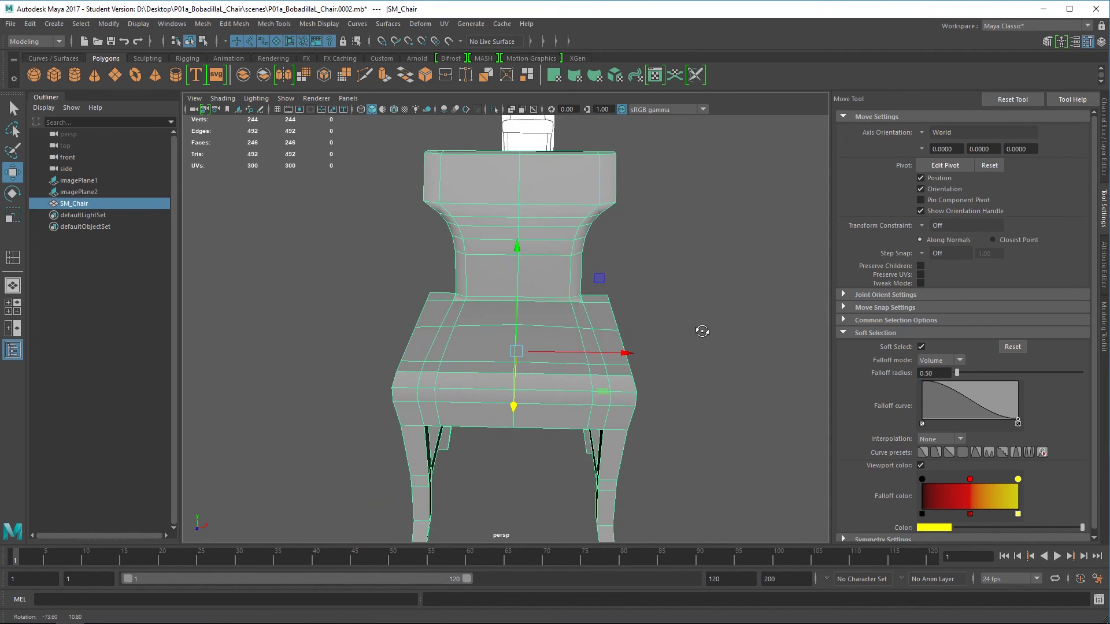
left_click_drag(571, 276, 644, 376, "alt")
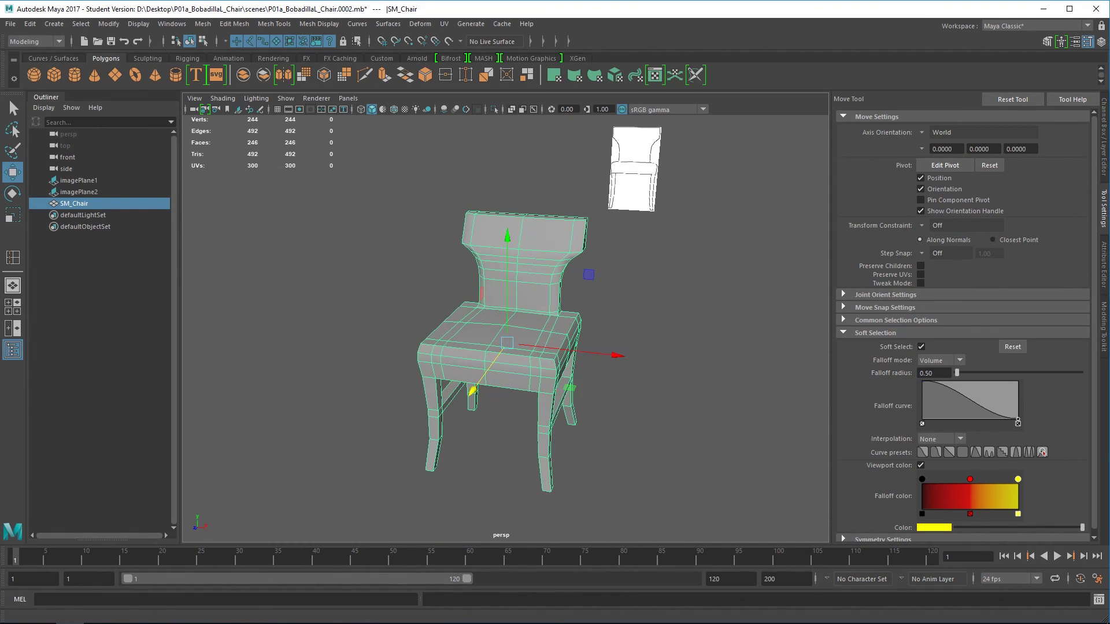
Delete the construction history of SM_Chair and check its channels and inputs.
left_click(1105, 149)
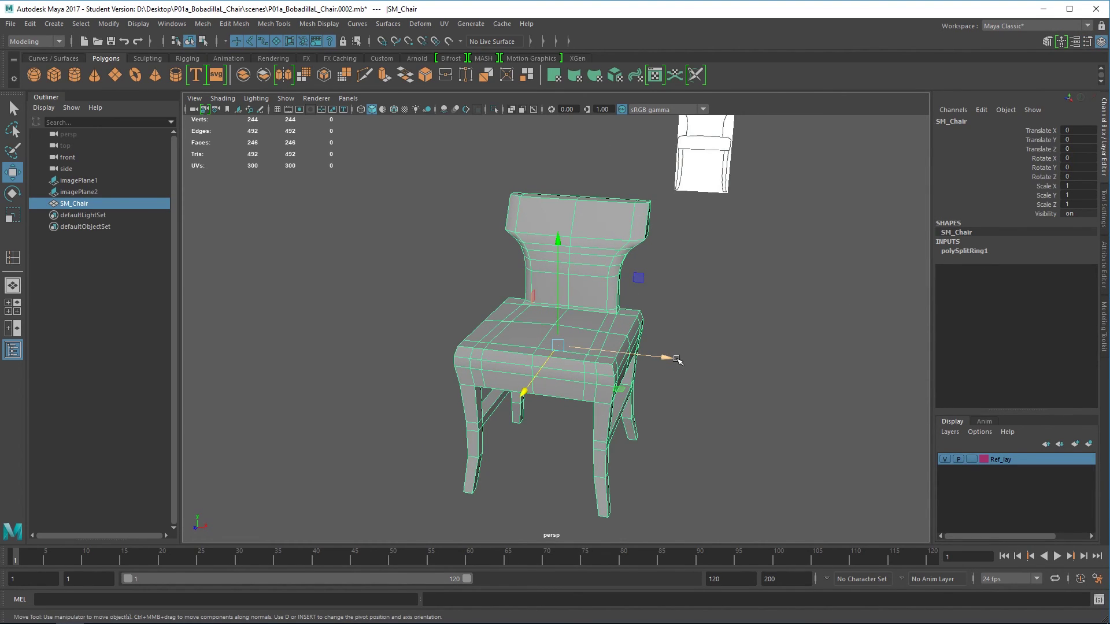
key("alt+shift+d")
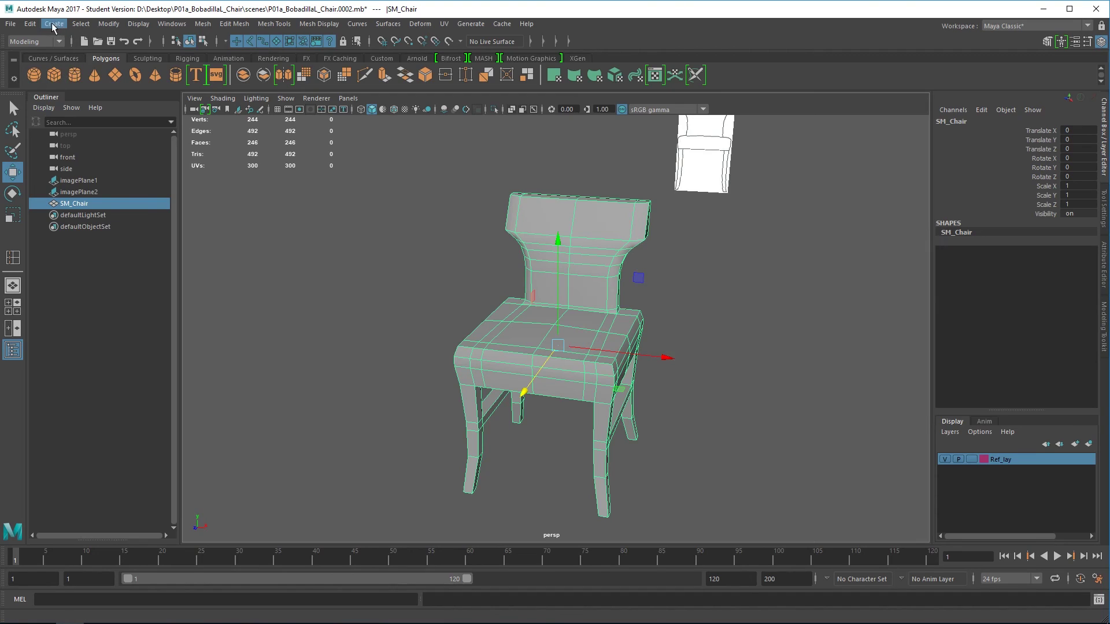
left_click(30, 24)
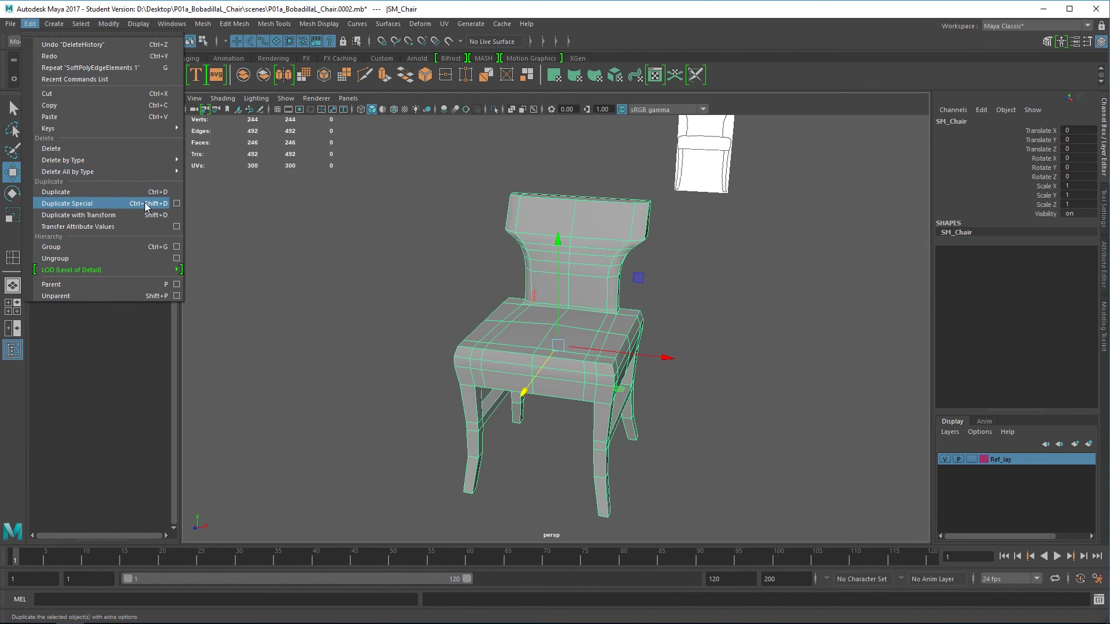
mouse_move(150, 160)
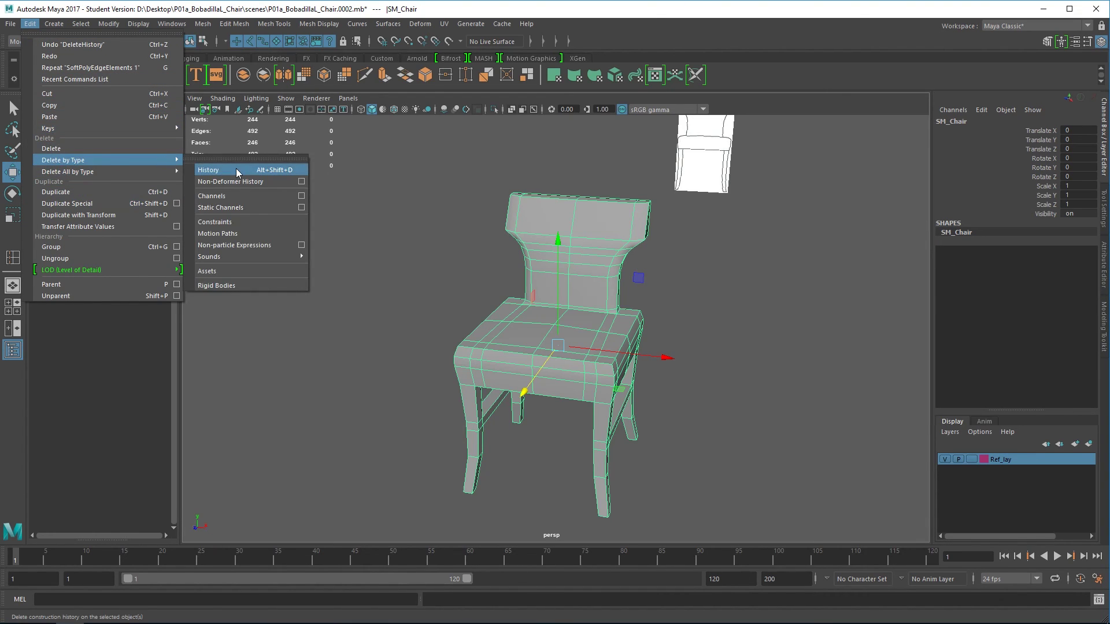
left_click(243, 171)
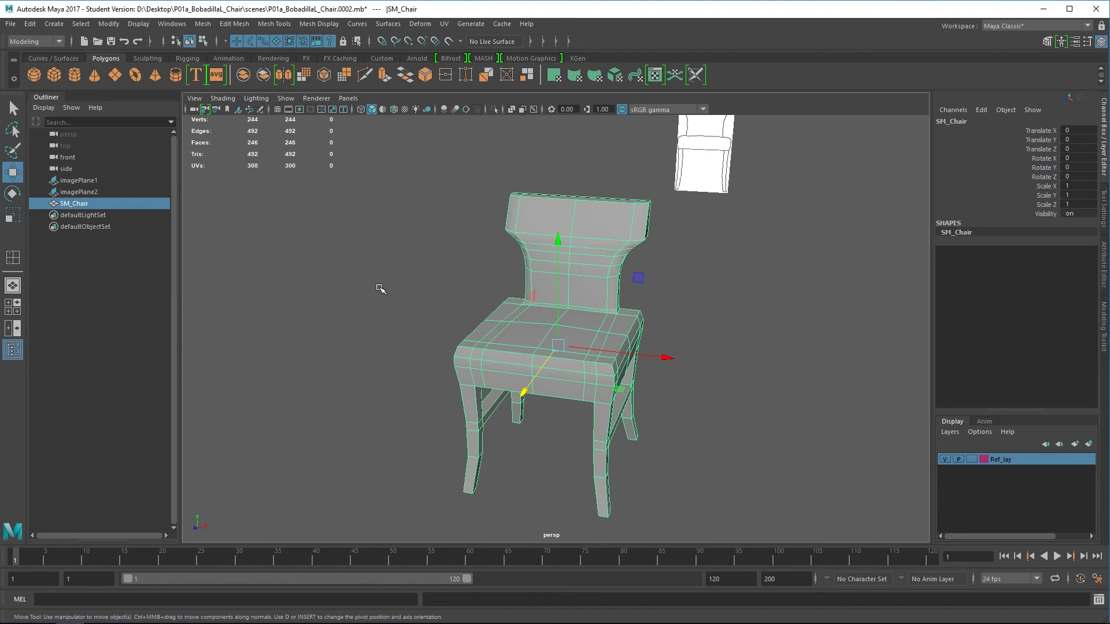
right_click_drag(601, 219, 658, 205)
left_click(11, 24)
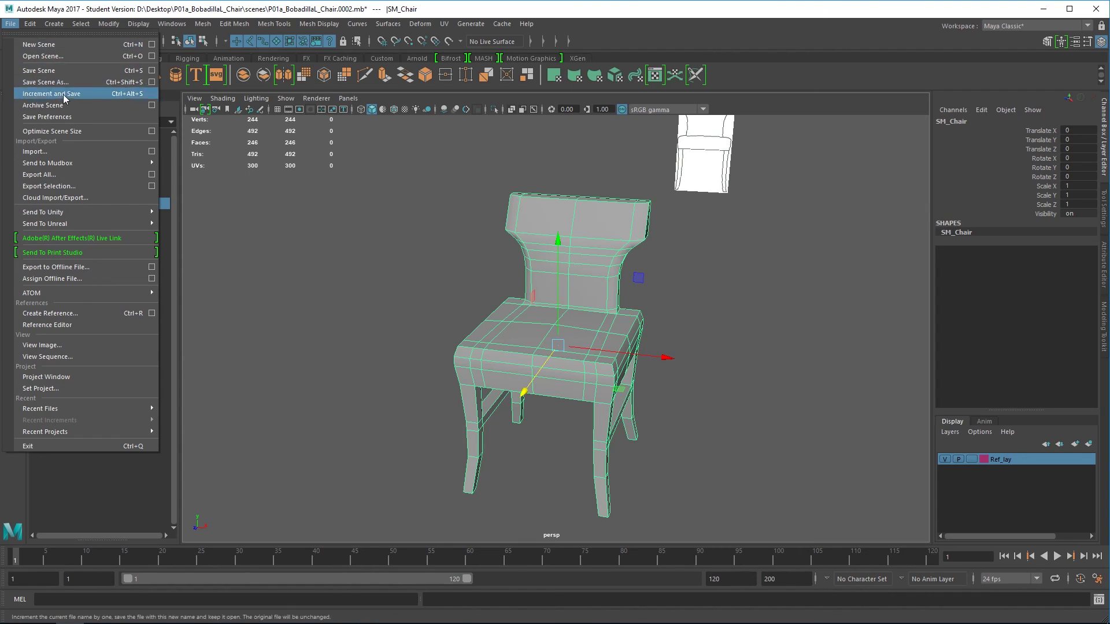
left_click(81, 81)
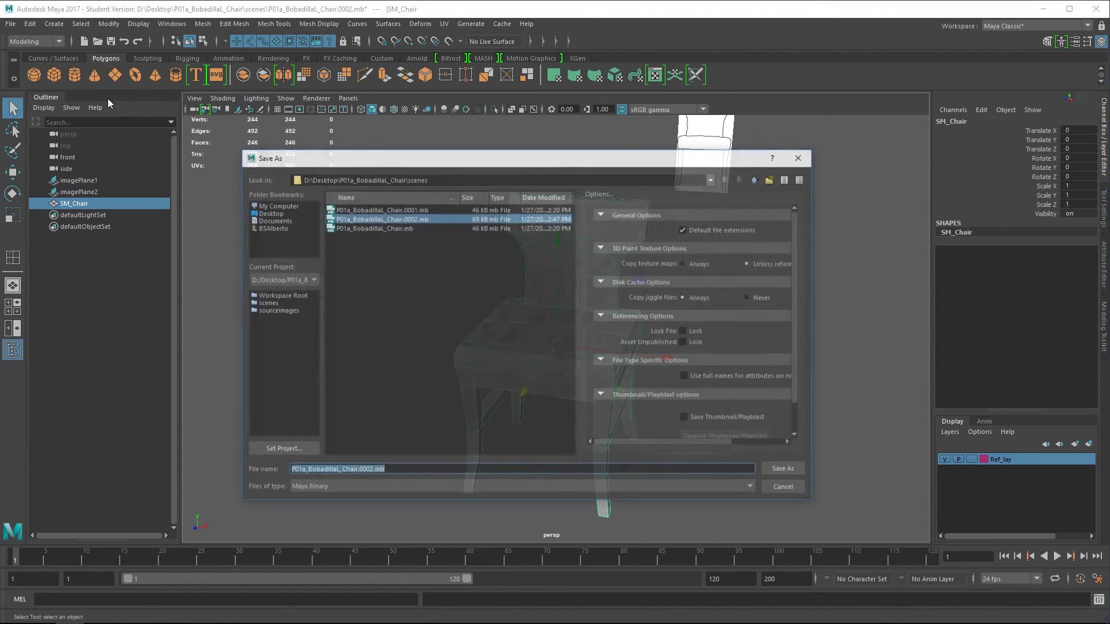
left_click(785, 489)
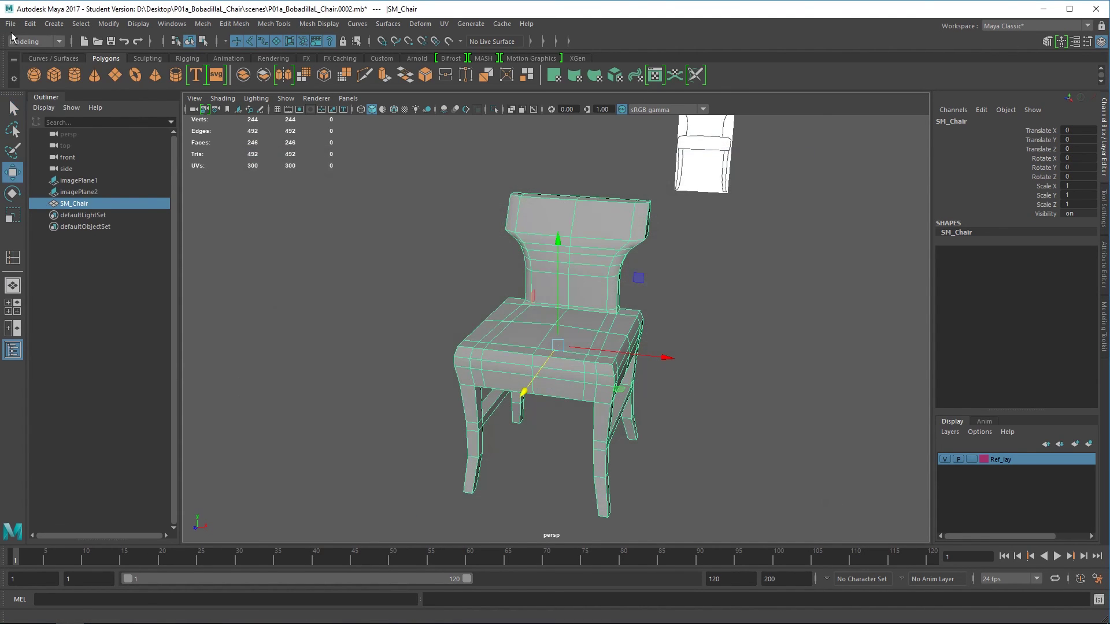
Save the scene as a new incremented version, accept the student version notice, and deselect the chair.
left_click(11, 24)
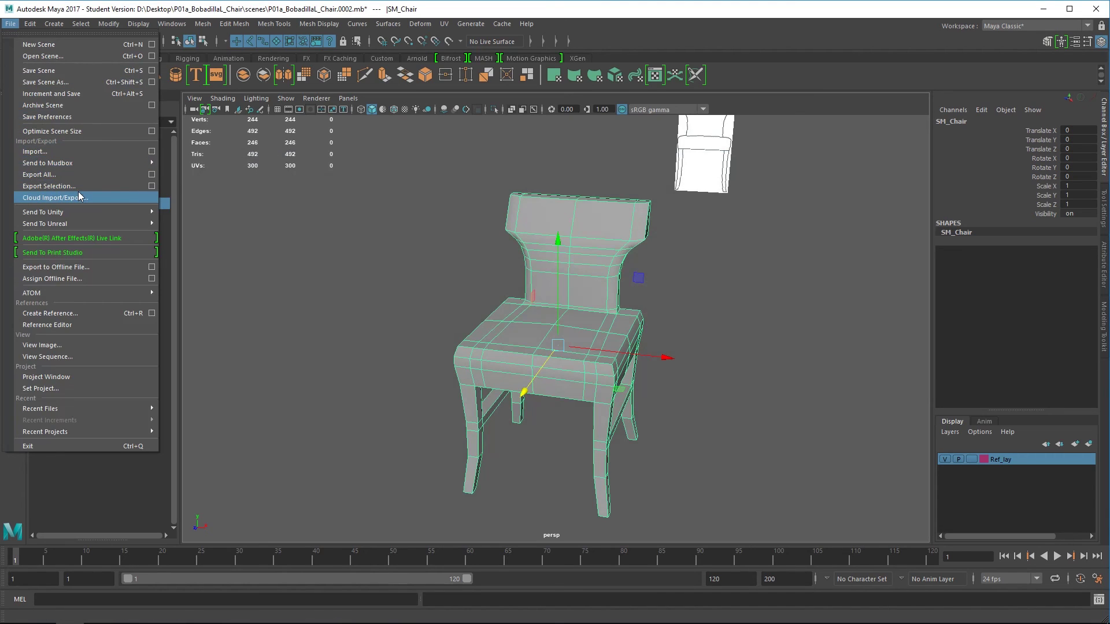
left_click(78, 99)
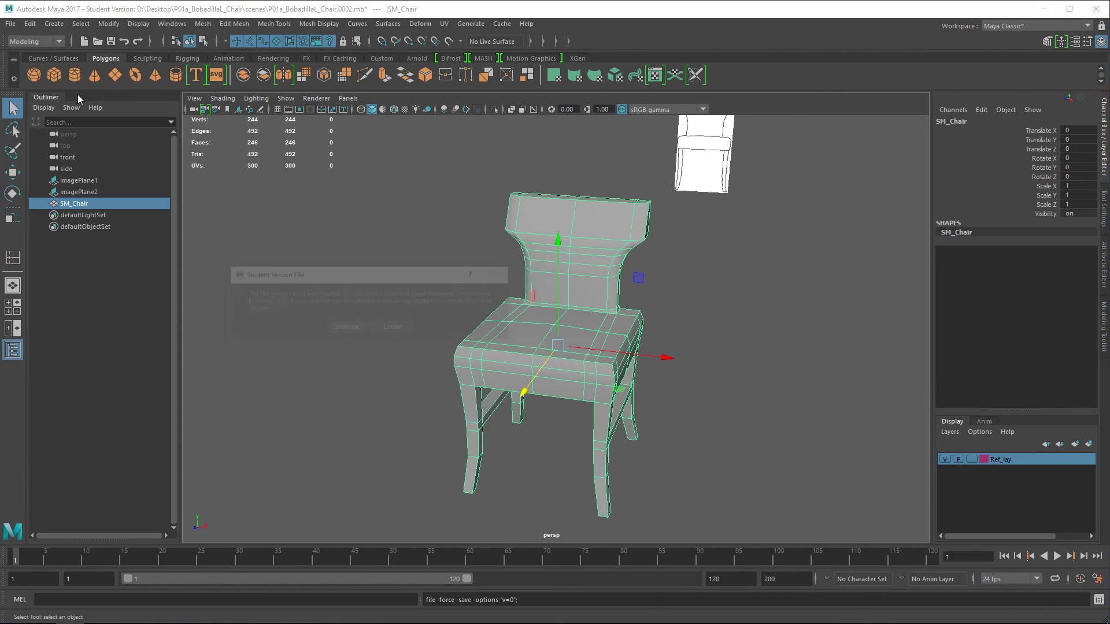
left_click(346, 328)
right_click(601, 236)
left_click_drag(721, 305, 769, 376, "alt")
left_click(723, 384)
mouse_move(710, 427)
left_mouse_down("alt")
mouse_move(719, 381)
mouse_move(715, 427)
left_mouse_up("alt")
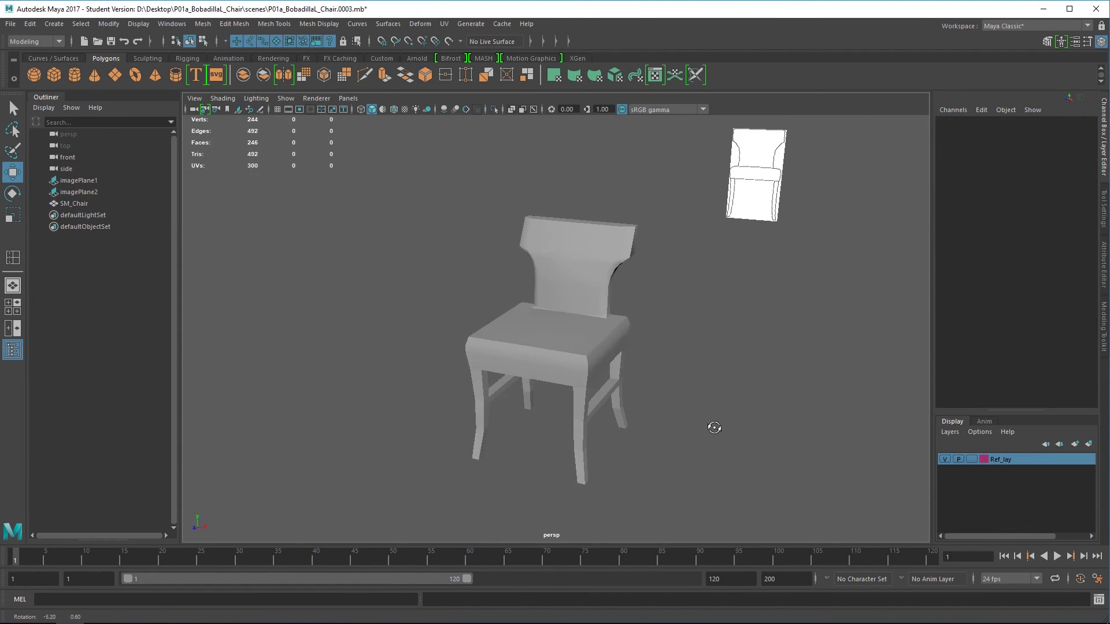
Select SM_Chair and save the current 0003 scene file, accepting the student version notice.
left_click(611, 296)
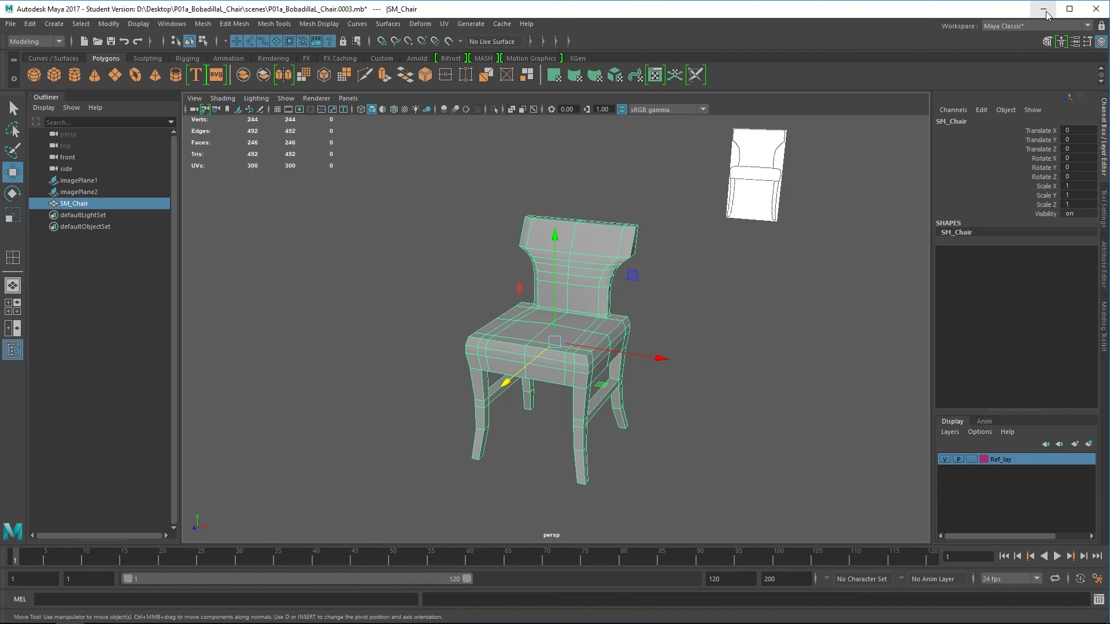
key("q")
key("ctrl+s")
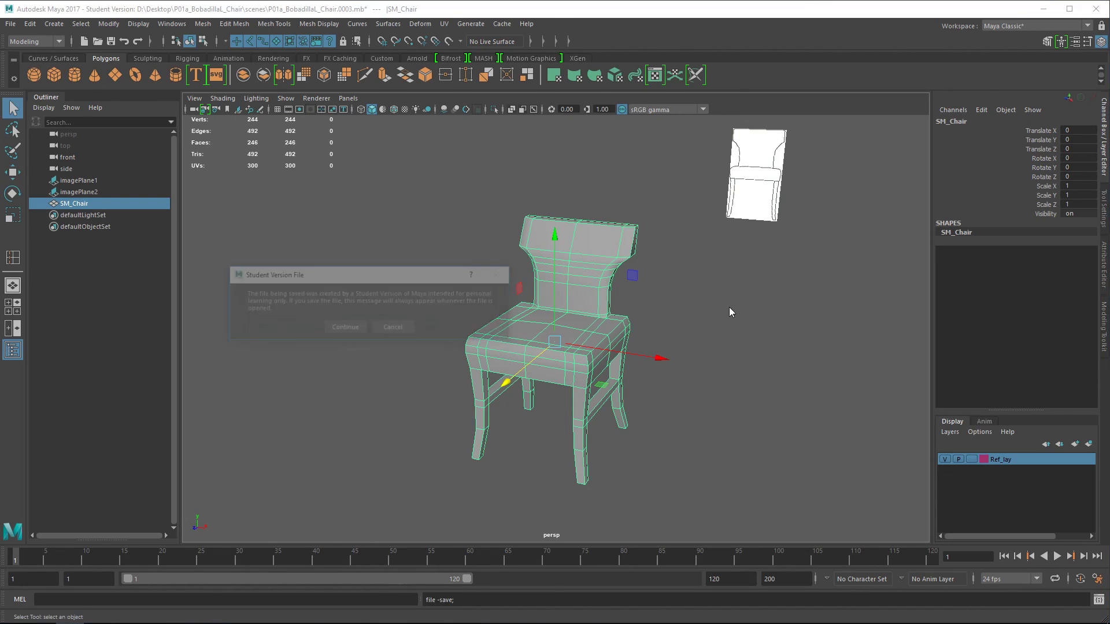
left_click(346, 327)
key("w")
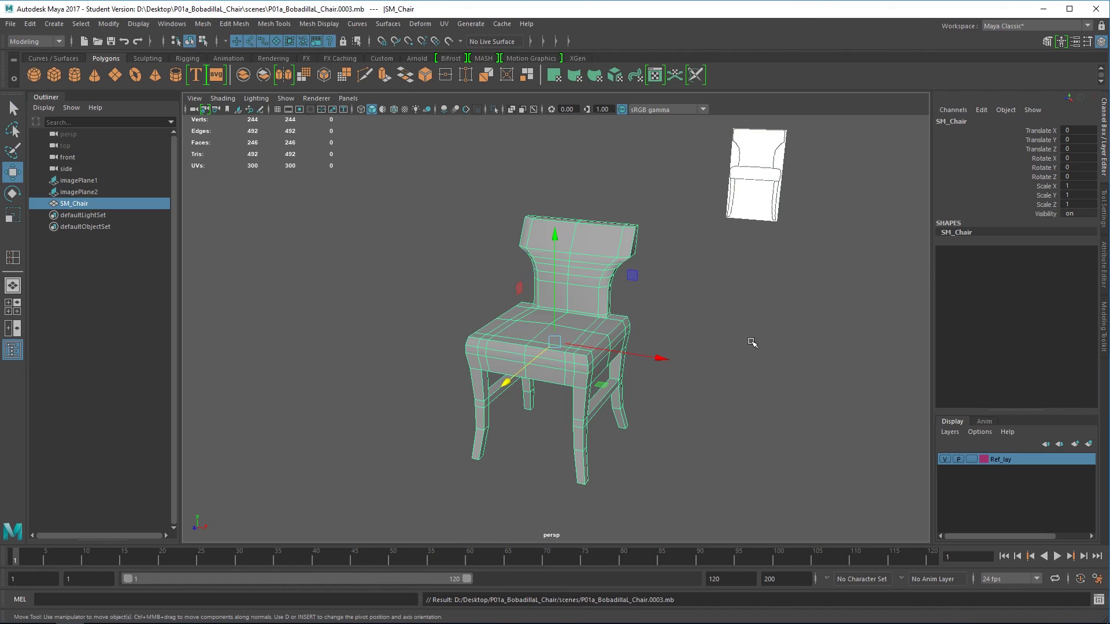
Switch to the desktop, open the scenes folder inside the chair project folder, and select the 0003 scene file.
left_click(1044, 9)
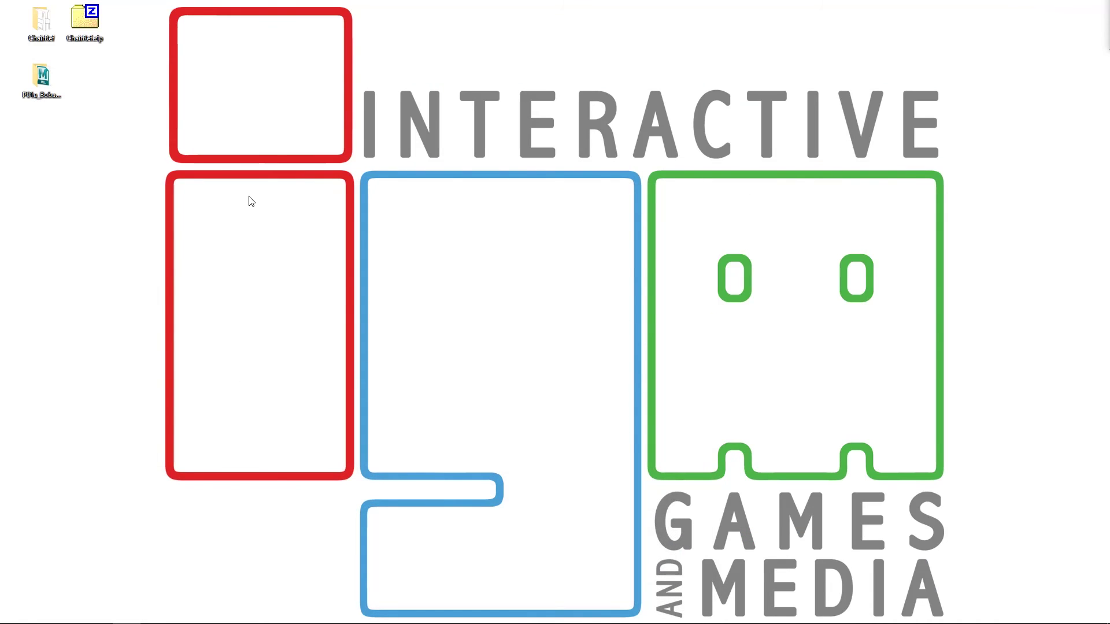
left_click(42, 81)
double_click(42, 81)
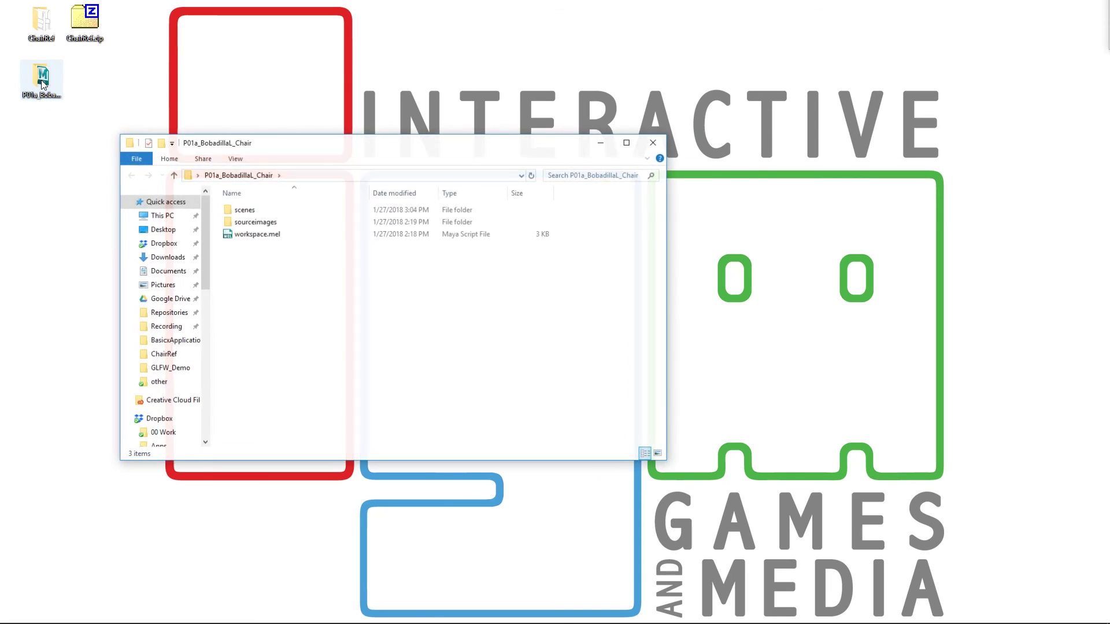
double_click(269, 213)
left_click(326, 234)
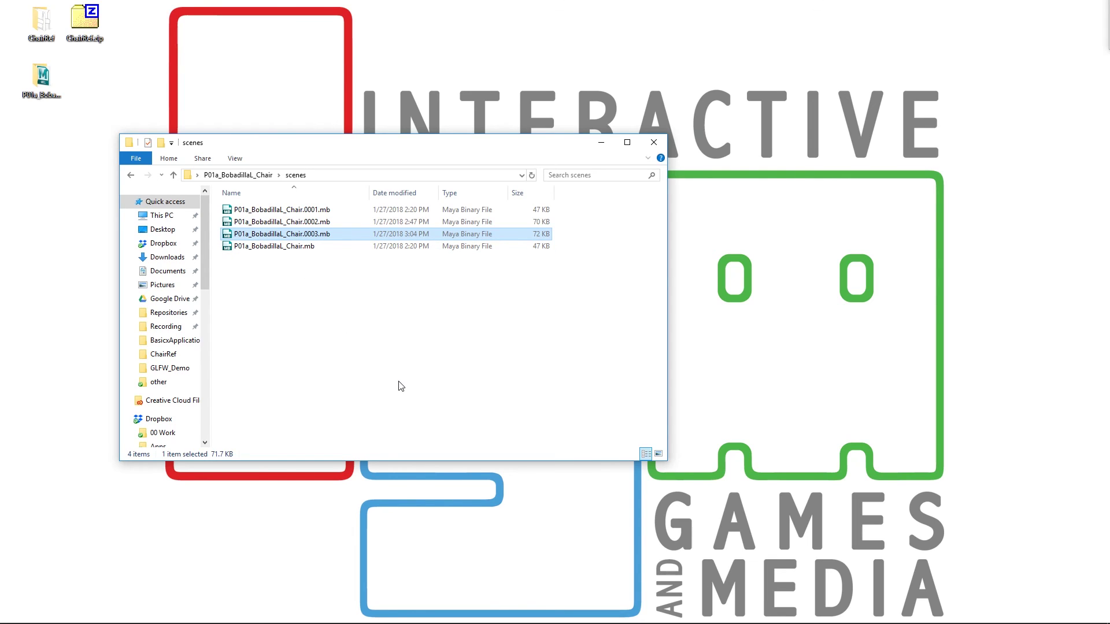
Copy the 0003 scene file to the desktop, close the scenes folder, and reposition the copy in empty space.
left_click_drag(241, 238, 288, 92)
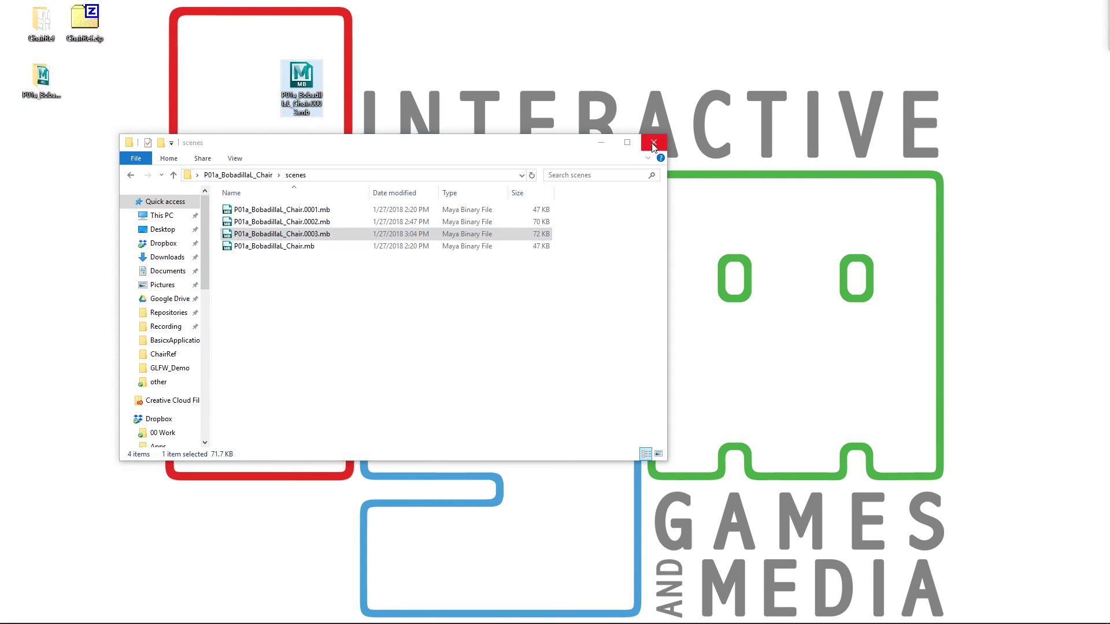
left_click(654, 142)
left_click(299, 84)
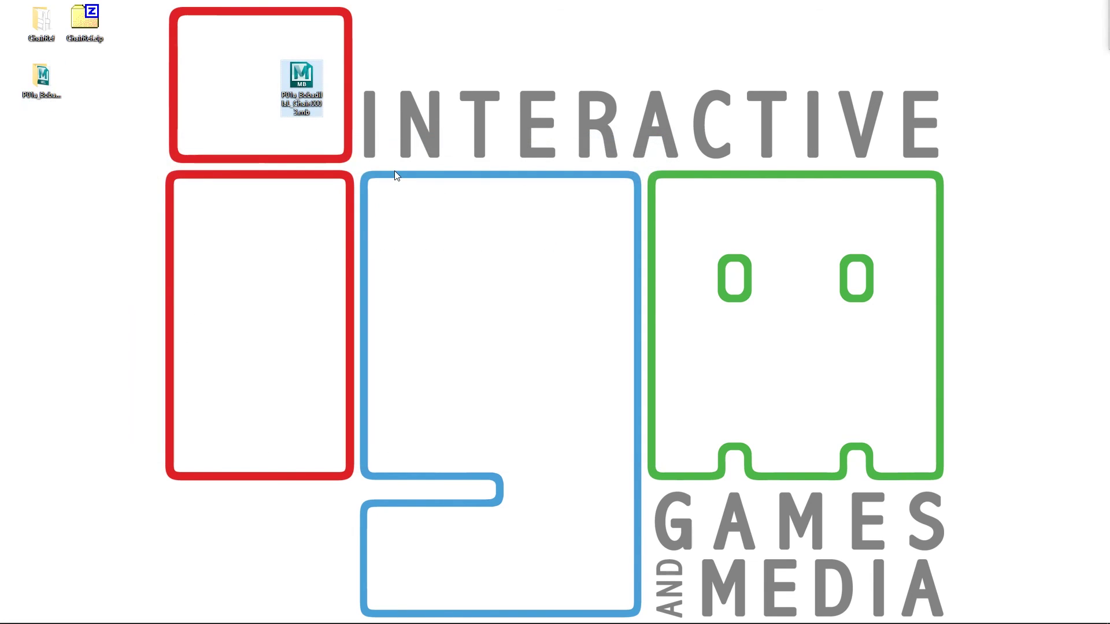
left_click_drag(301, 81, 281, 254)
View the properties of the copied 0003 scene file, close them without changes, and delete the copy from the desktop.
right_click(282, 252)
left_click(343, 530)
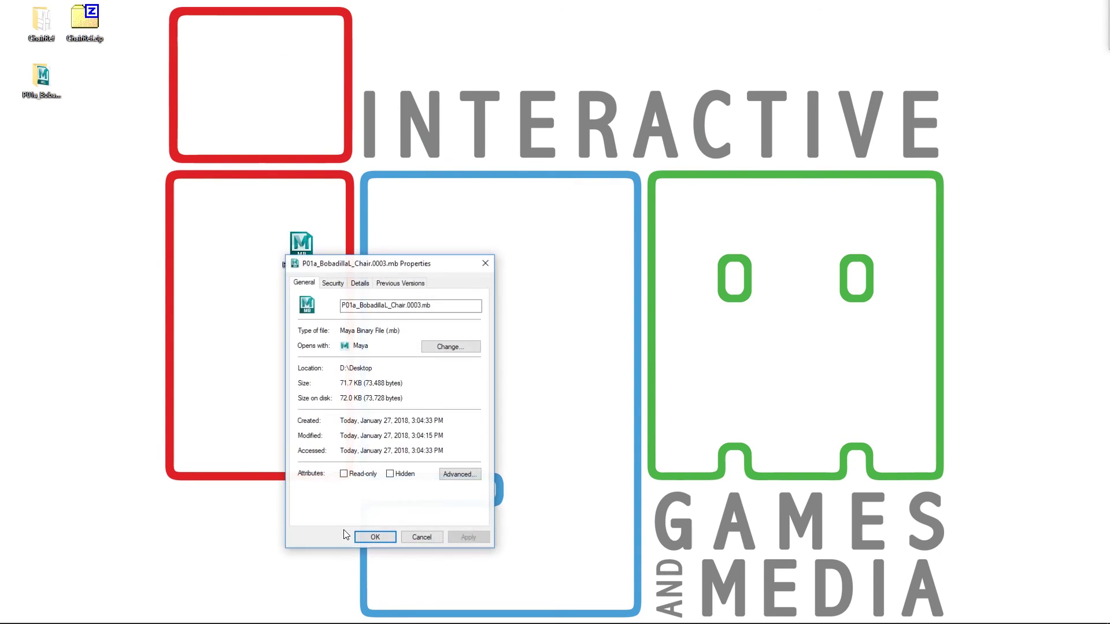
left_click(429, 538)
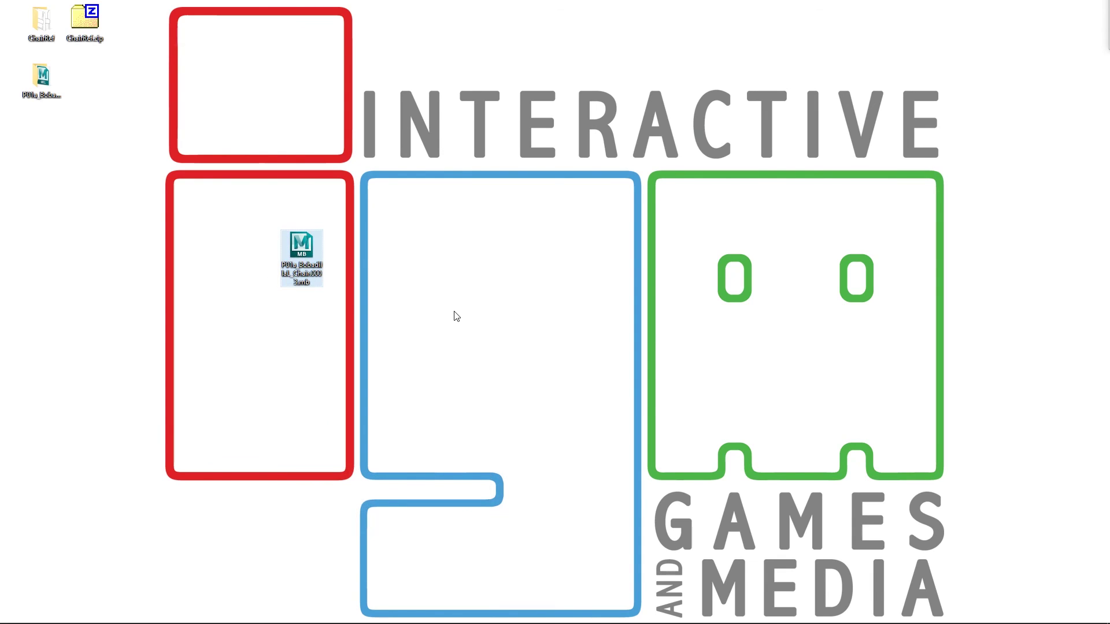
key("Delete")
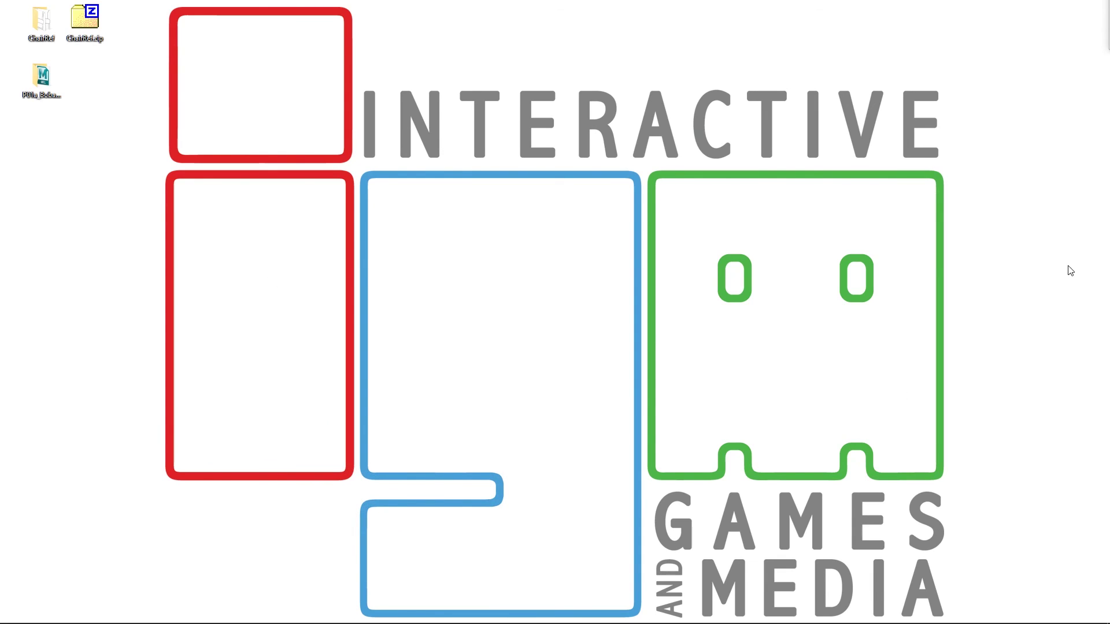